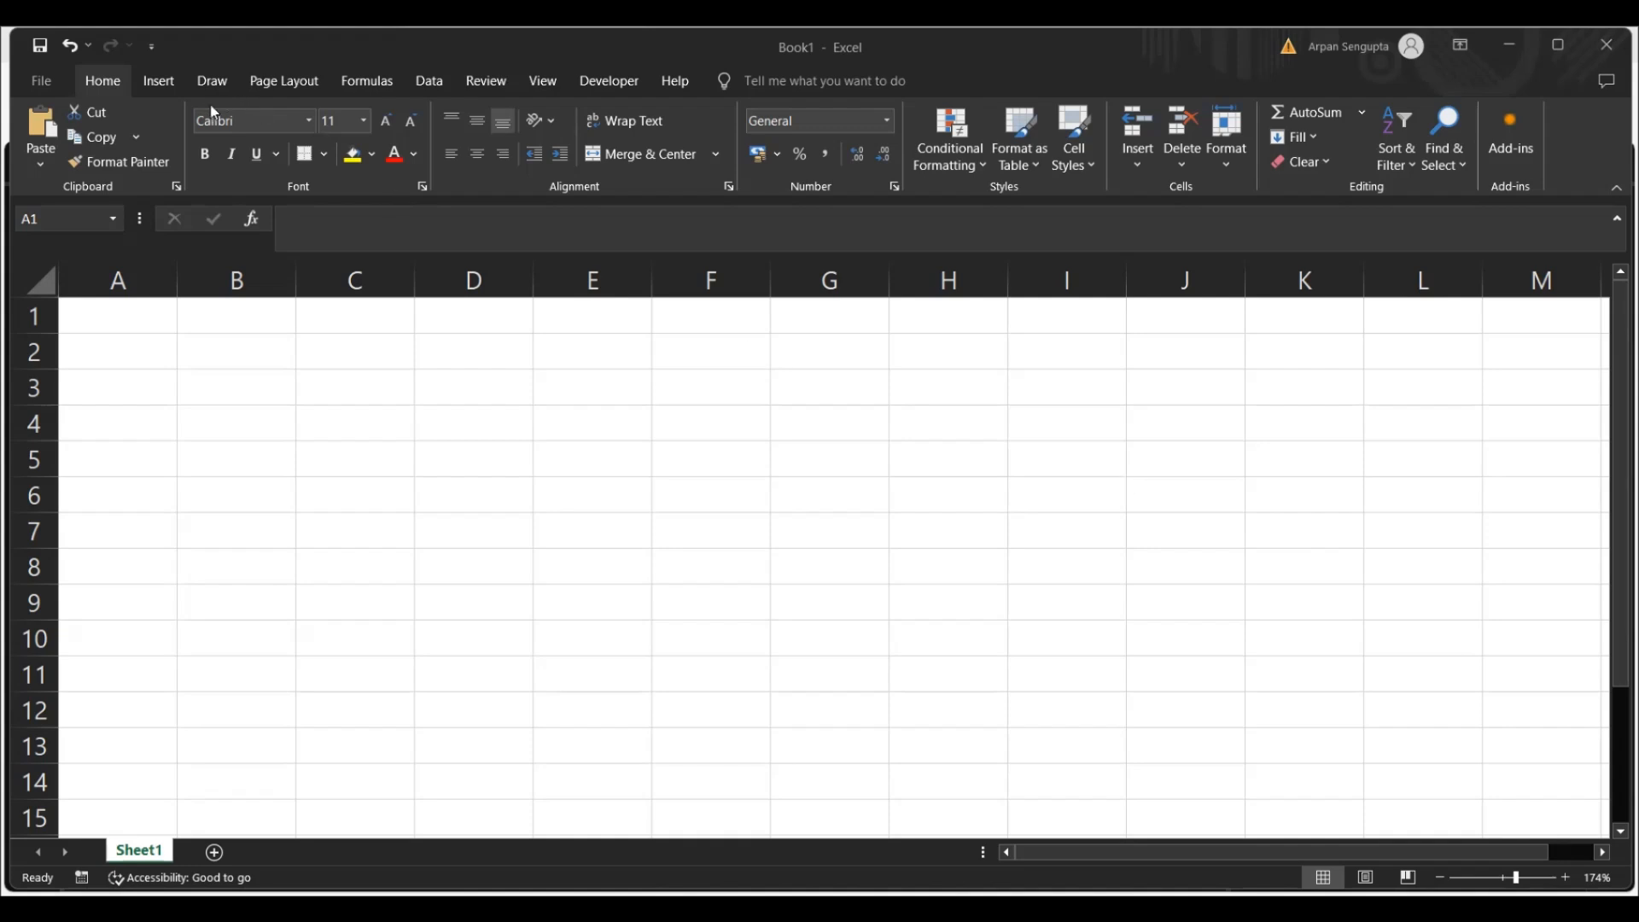
# View the Go To dialog and the Name Manager, closing each without making changes
pyautogui.click(437, 329)
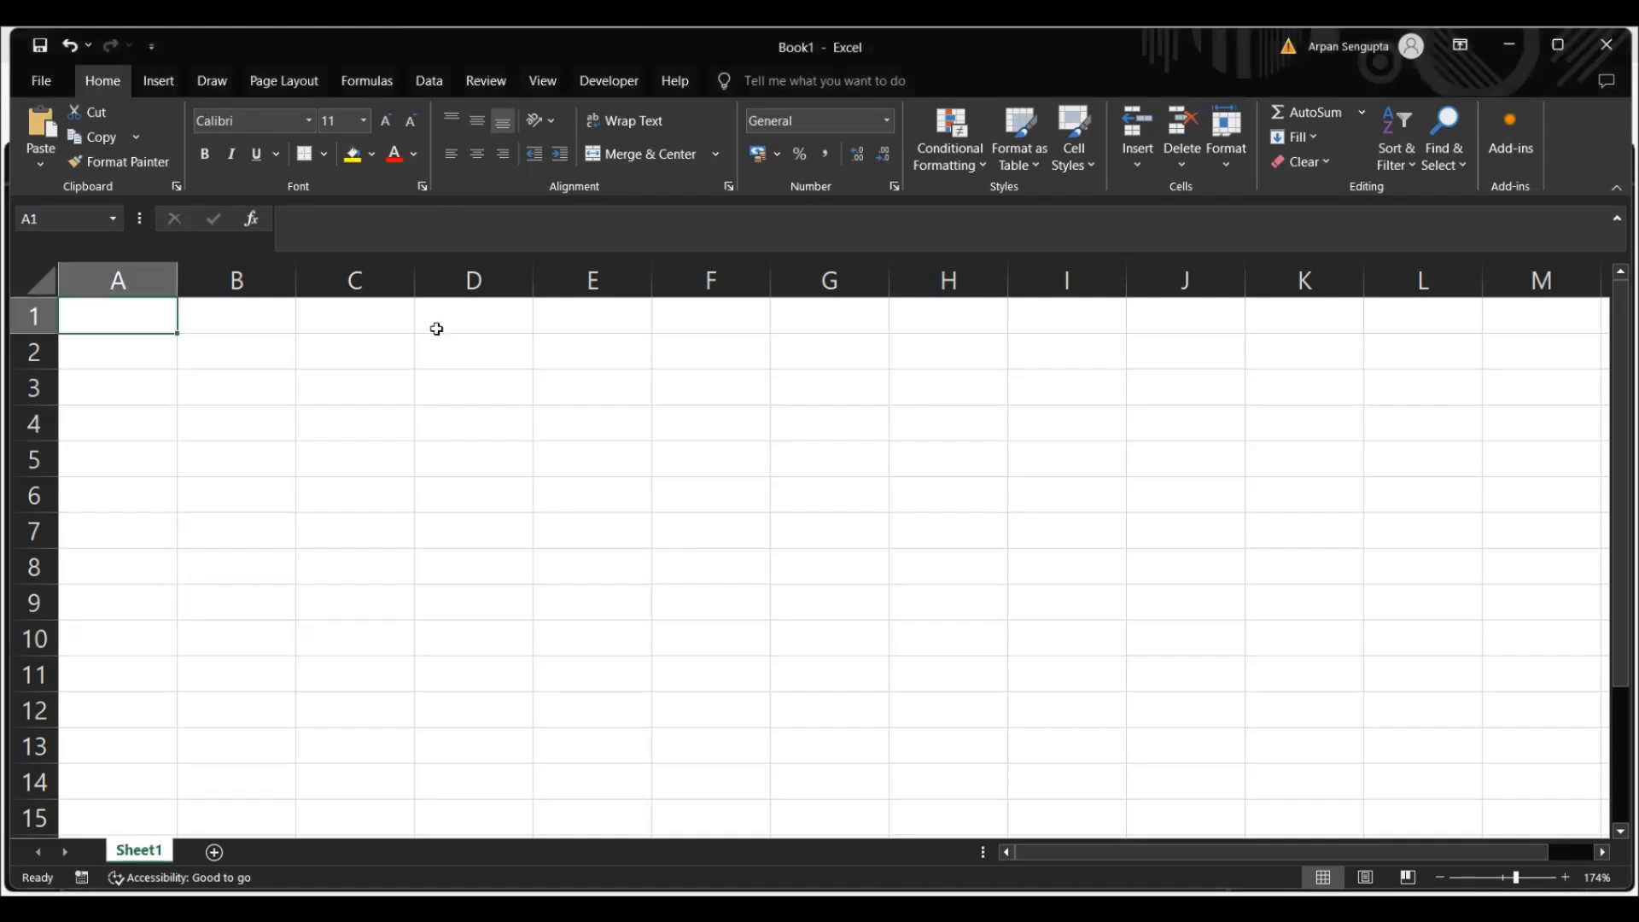
pyautogui.hotkey('ctrl', 'g')
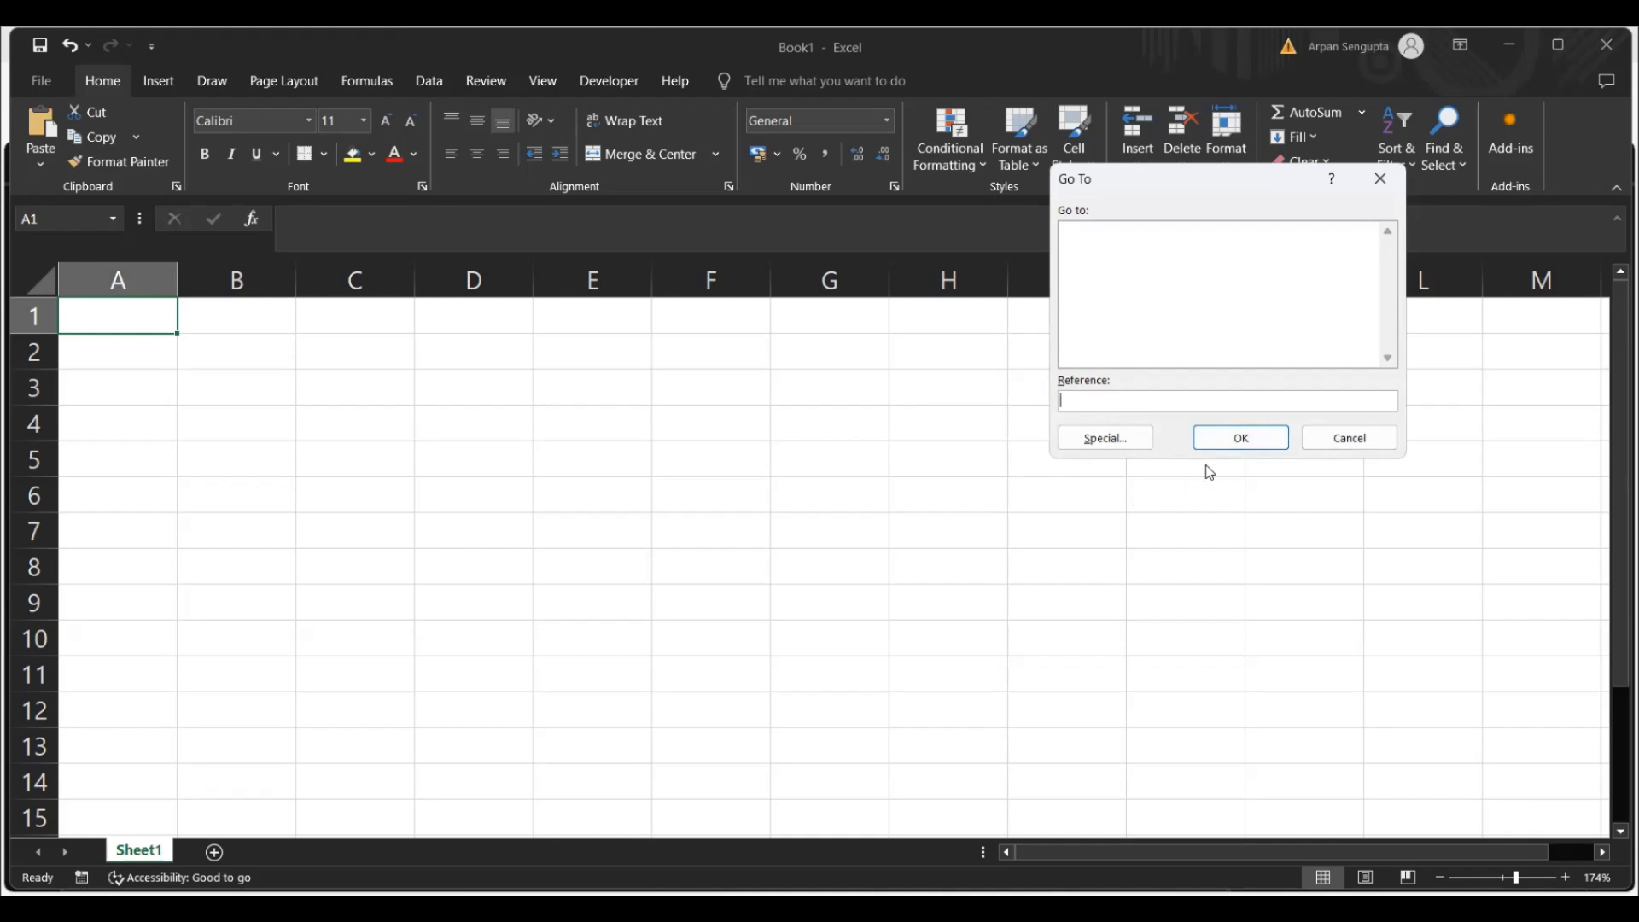
pyautogui.click(1326, 443)
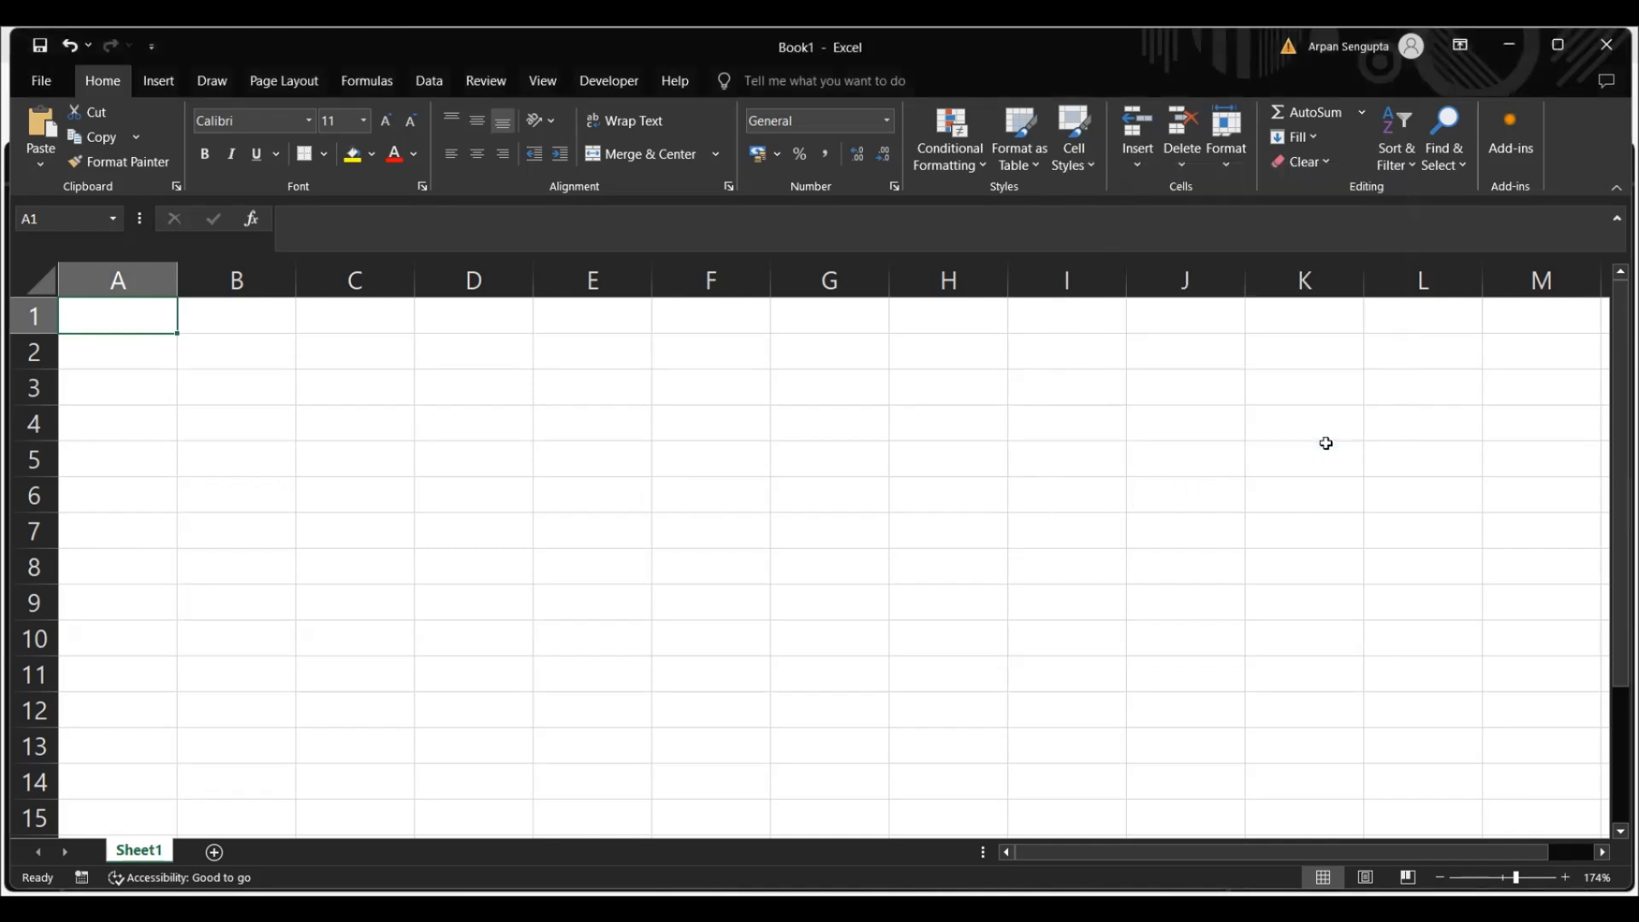
pyautogui.click(162, 84)
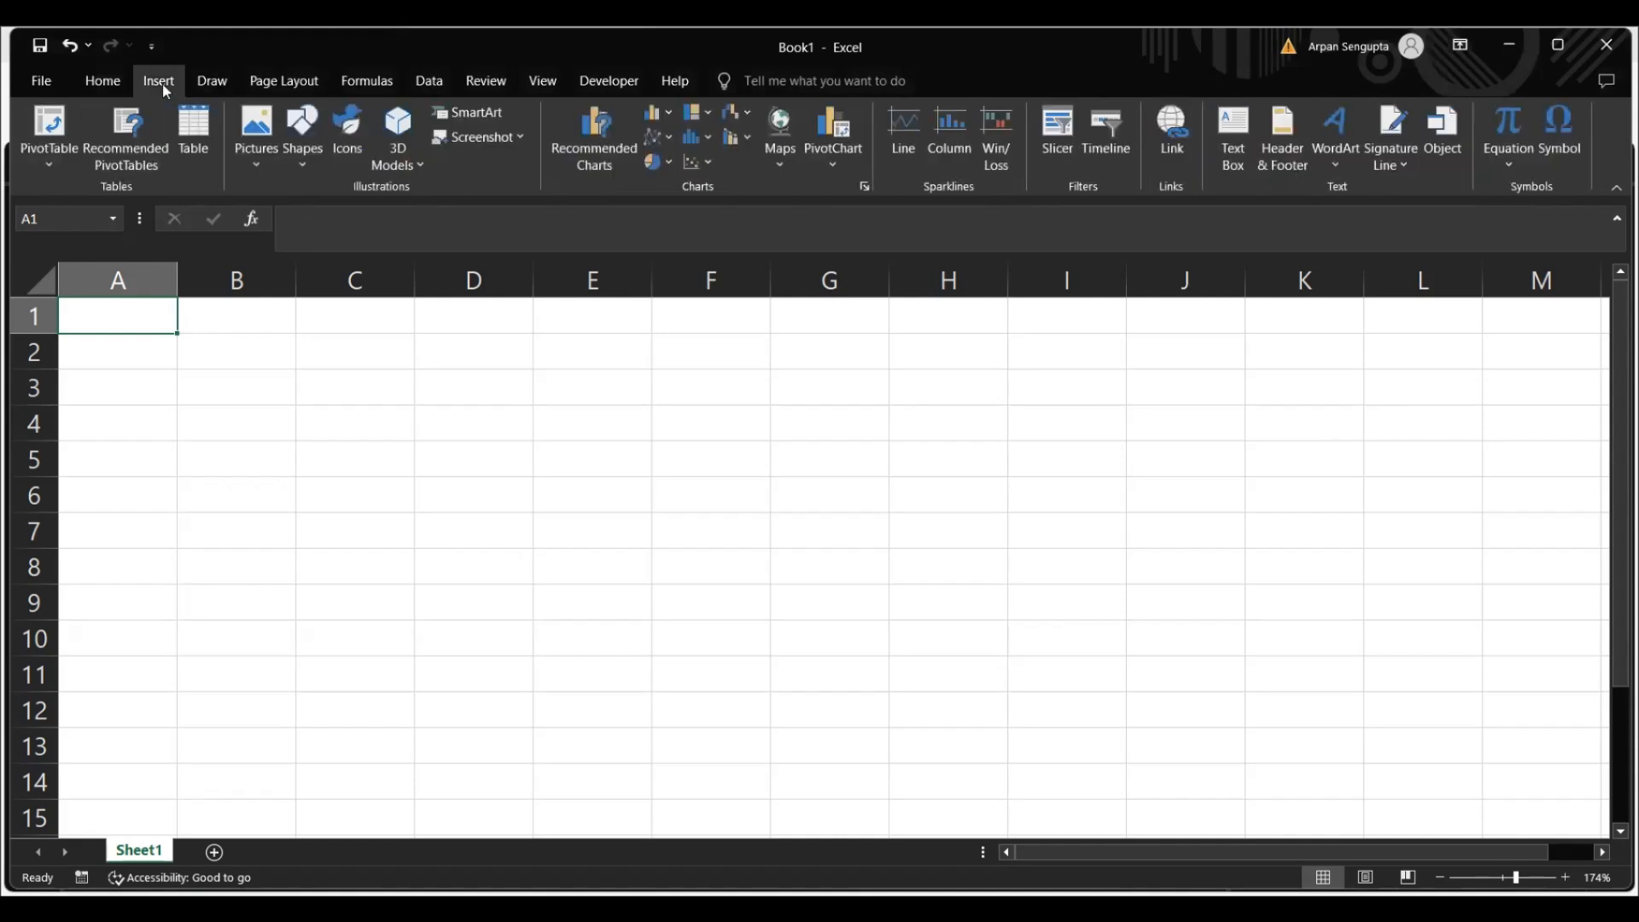
pyautogui.click(365, 83)
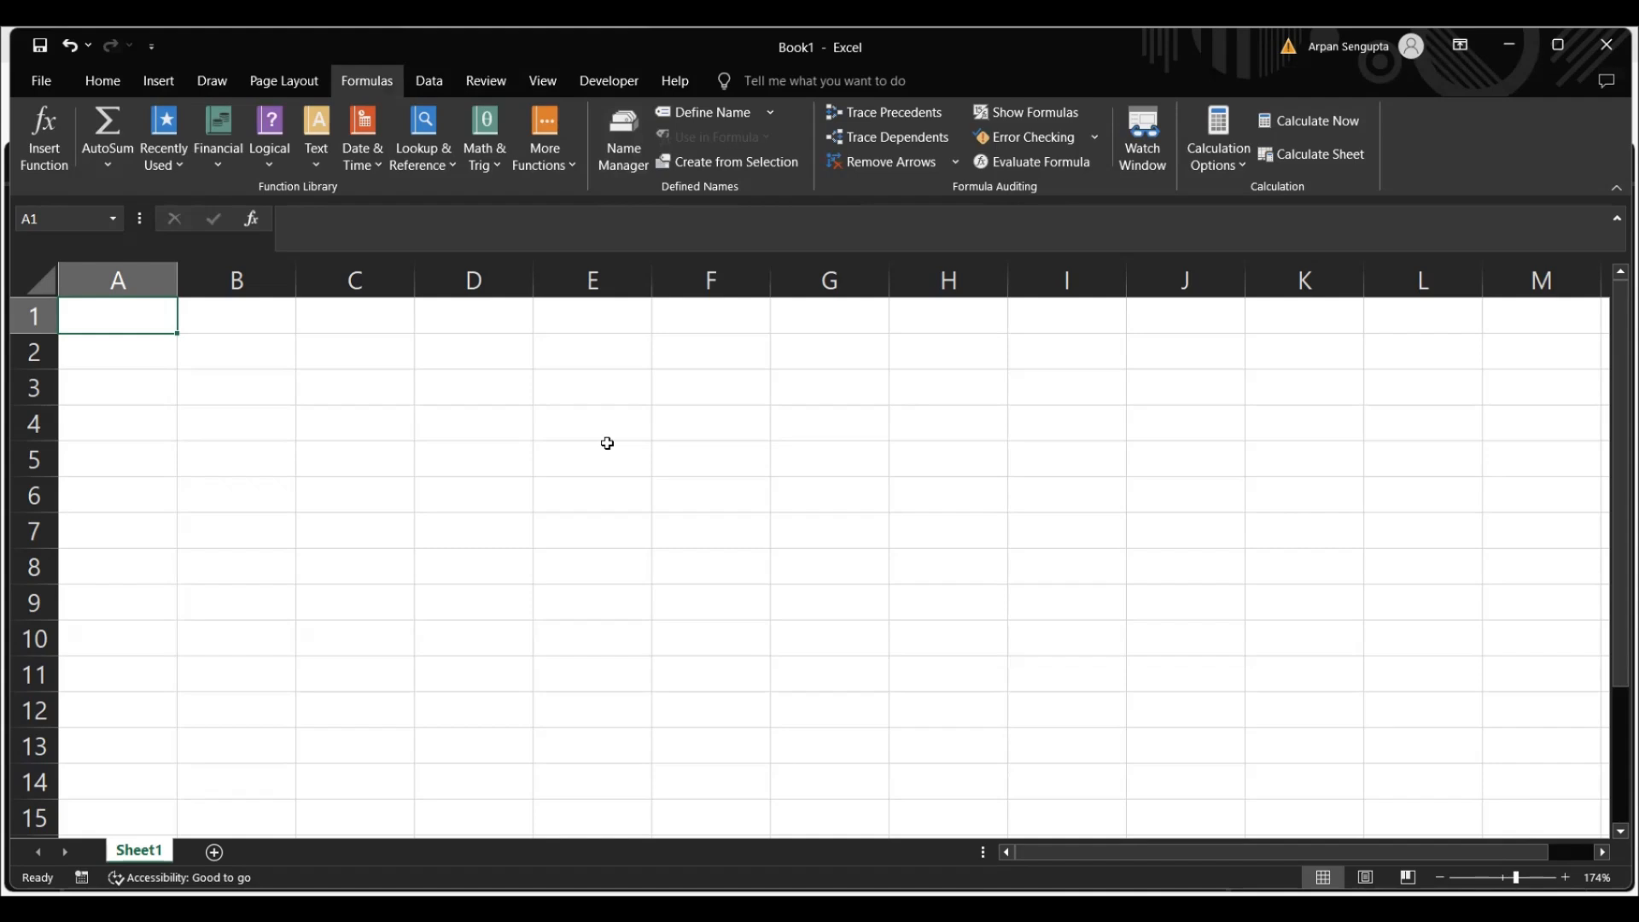
pyautogui.hotkey('ctrl', 'F3')
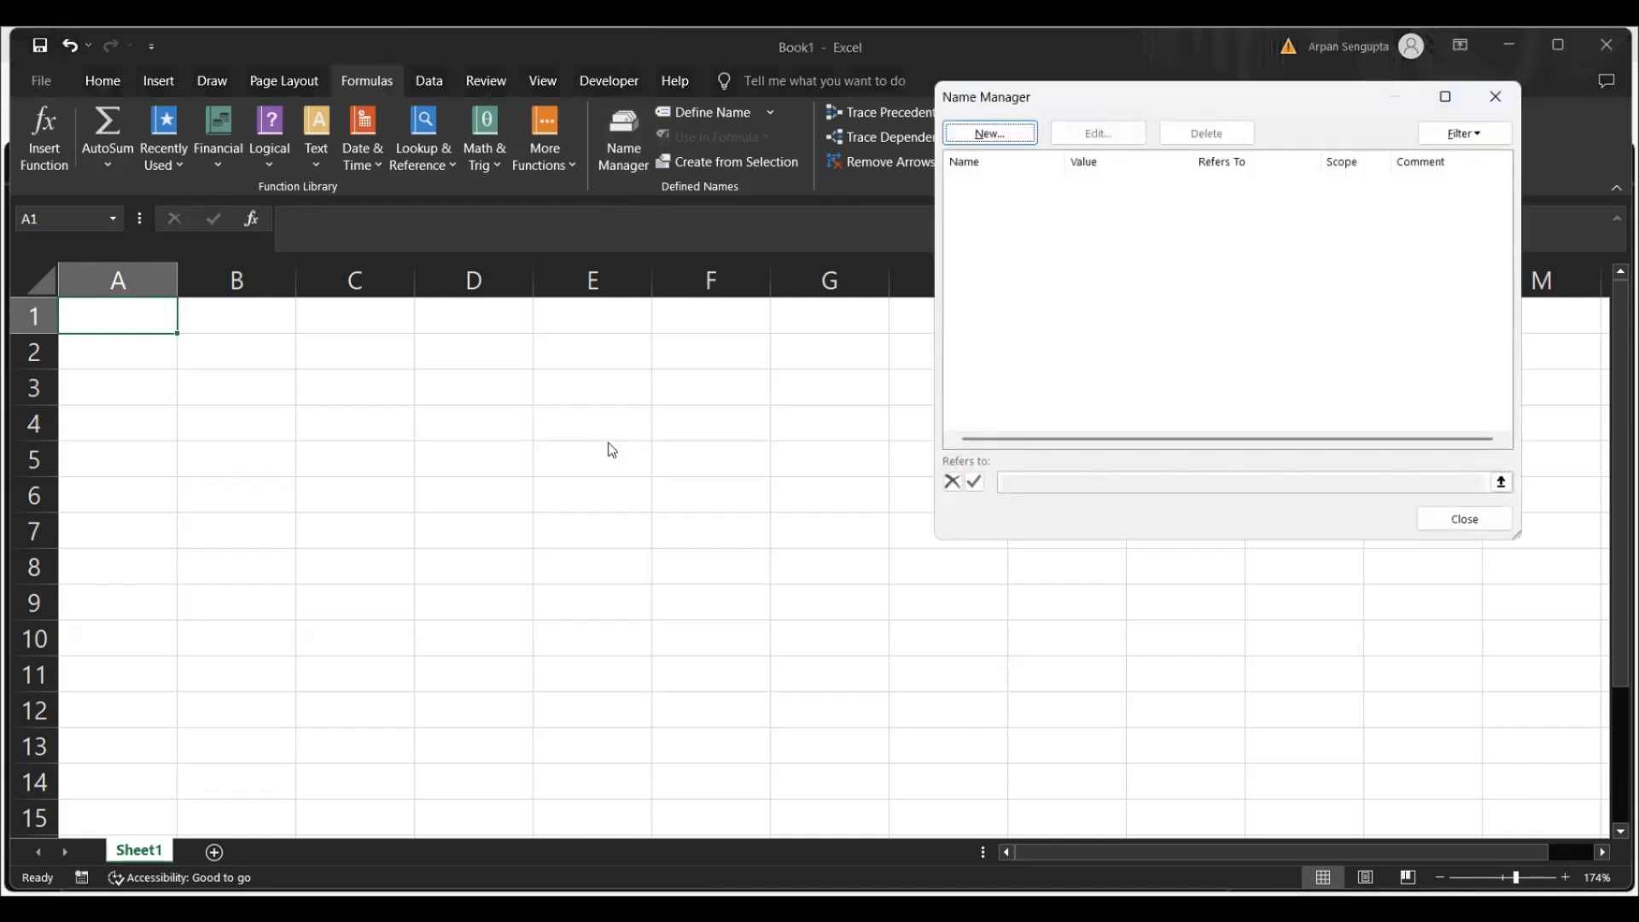
pyautogui.click(1496, 96)
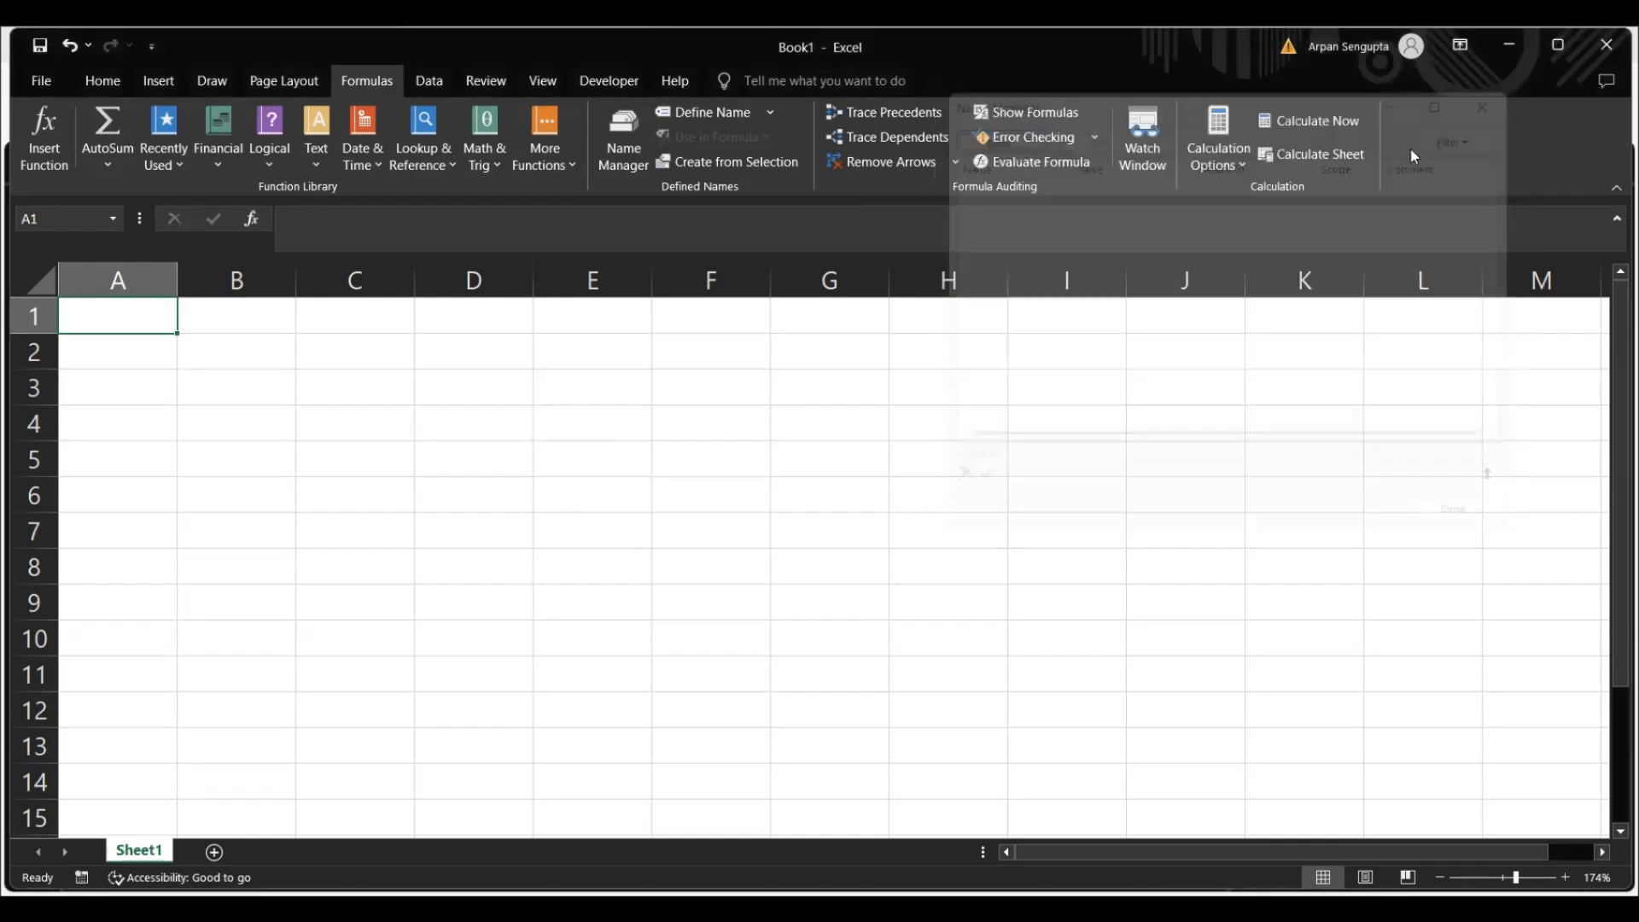
pyautogui.click(767, 452)
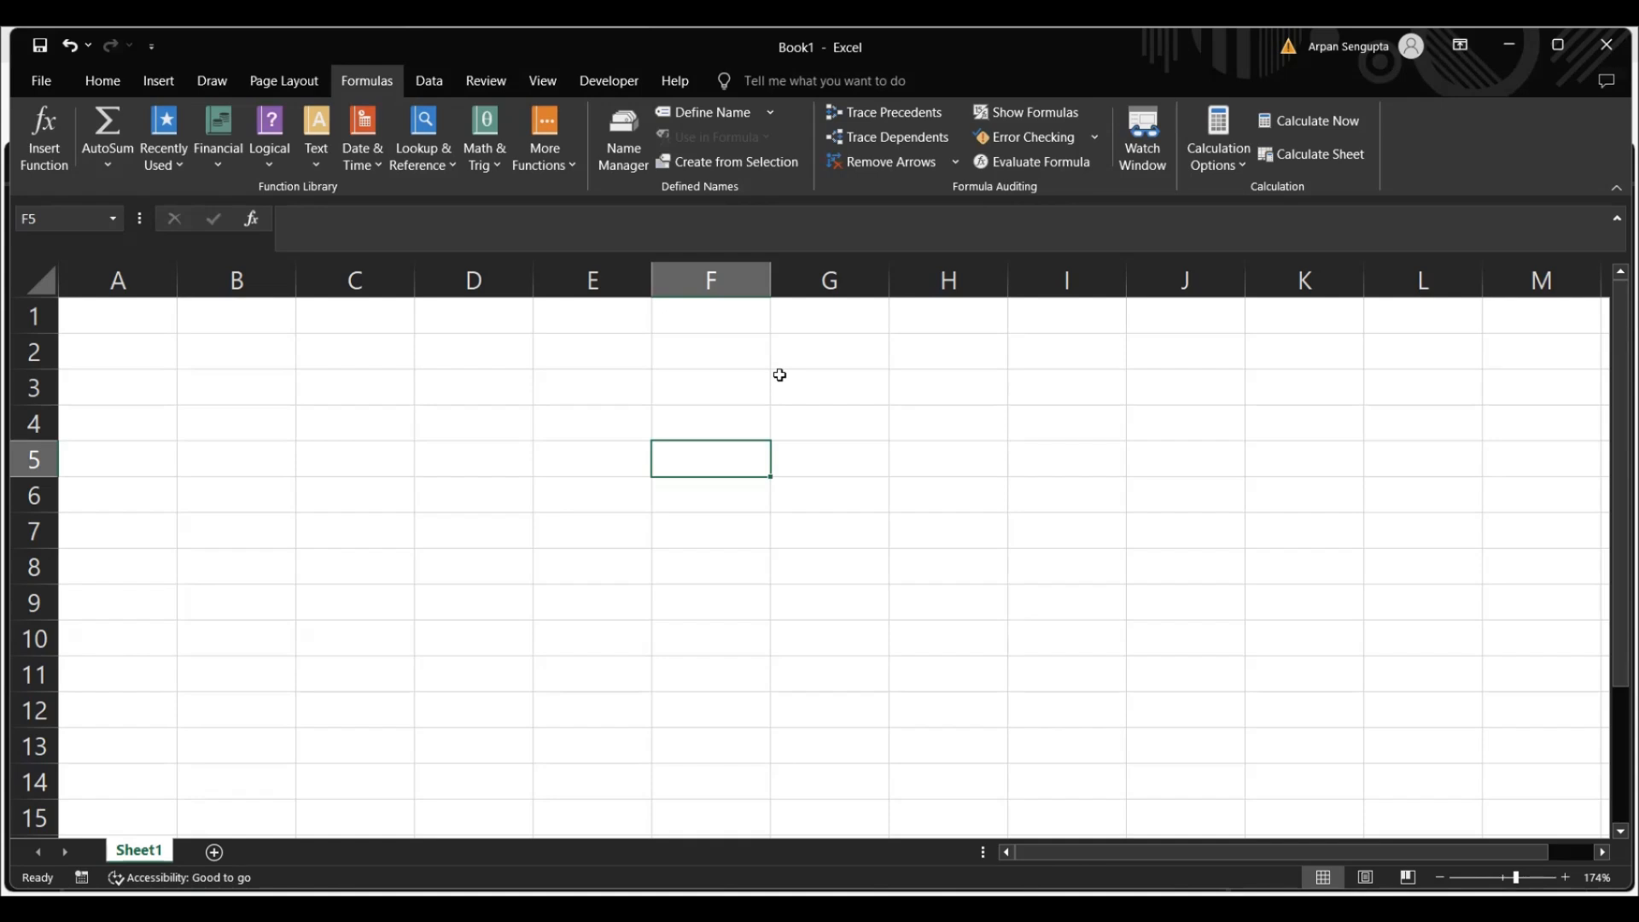
# Start saving the workbook under a new name in Excel Workbook format and browse to the Actuarial folder on the Desktop
pyautogui.press('F12')
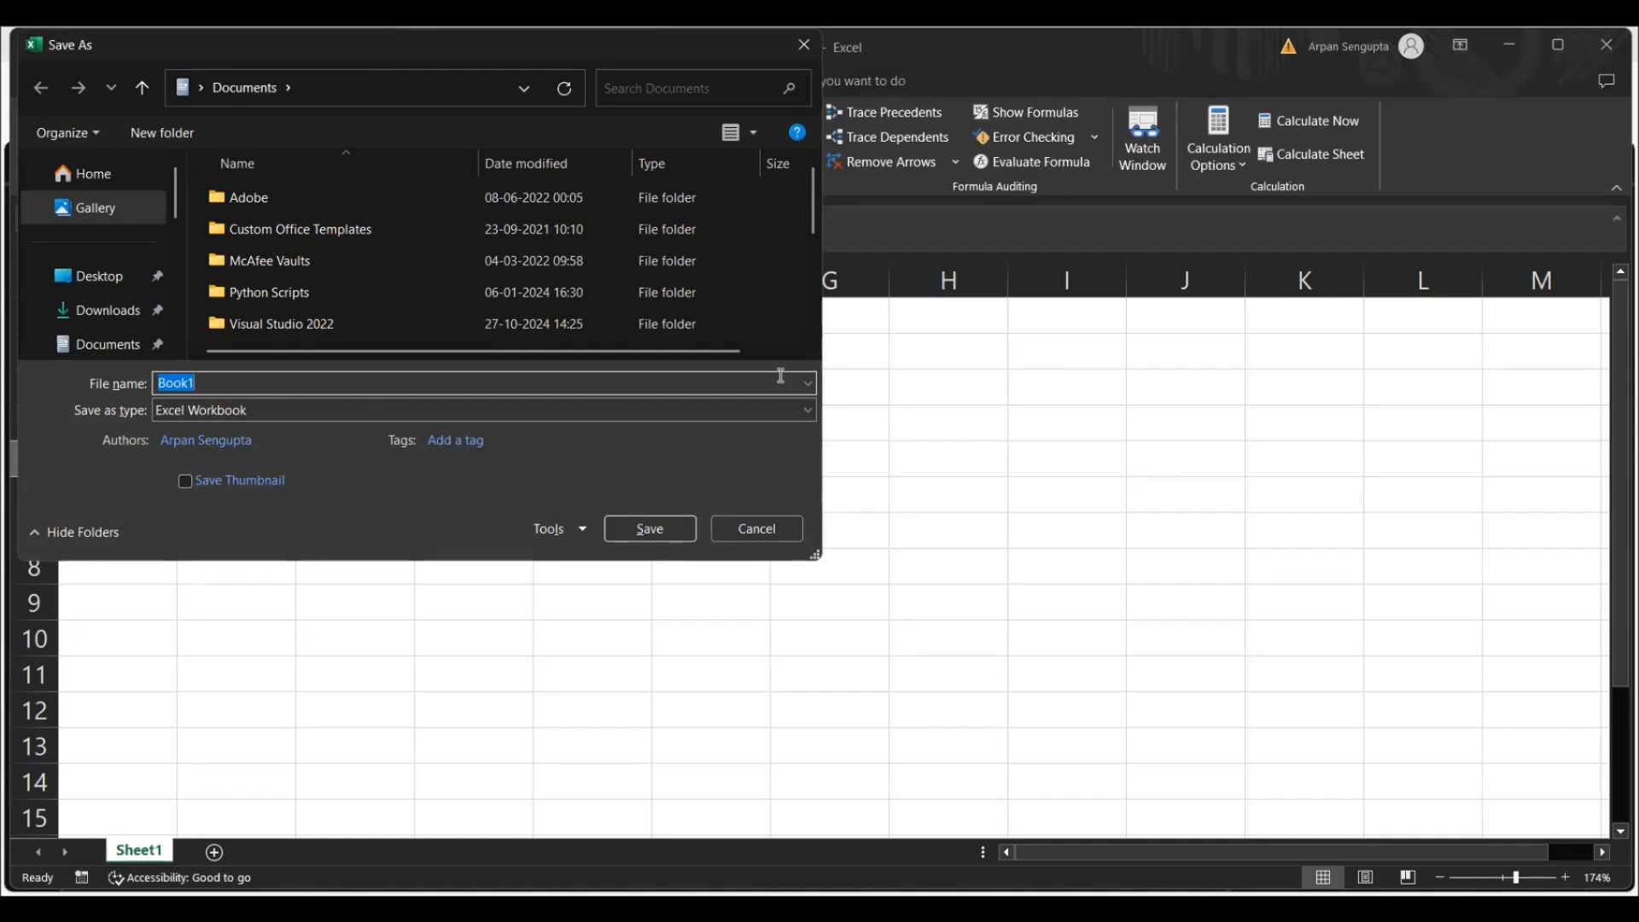
pyautogui.click(814, 413)
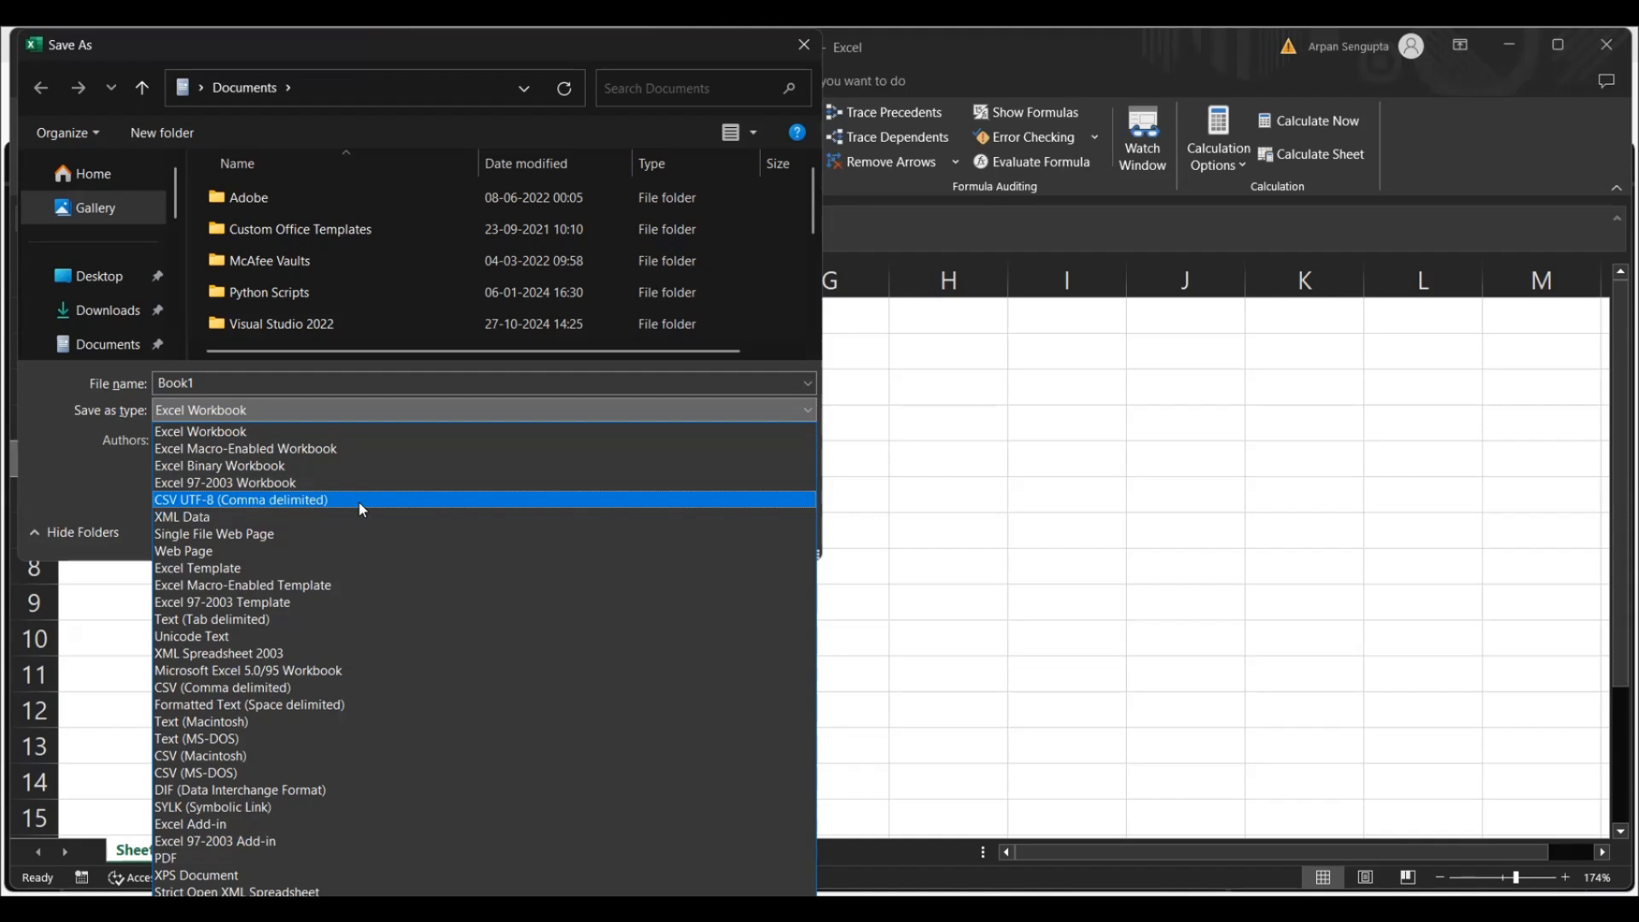
pyautogui.click(337, 411)
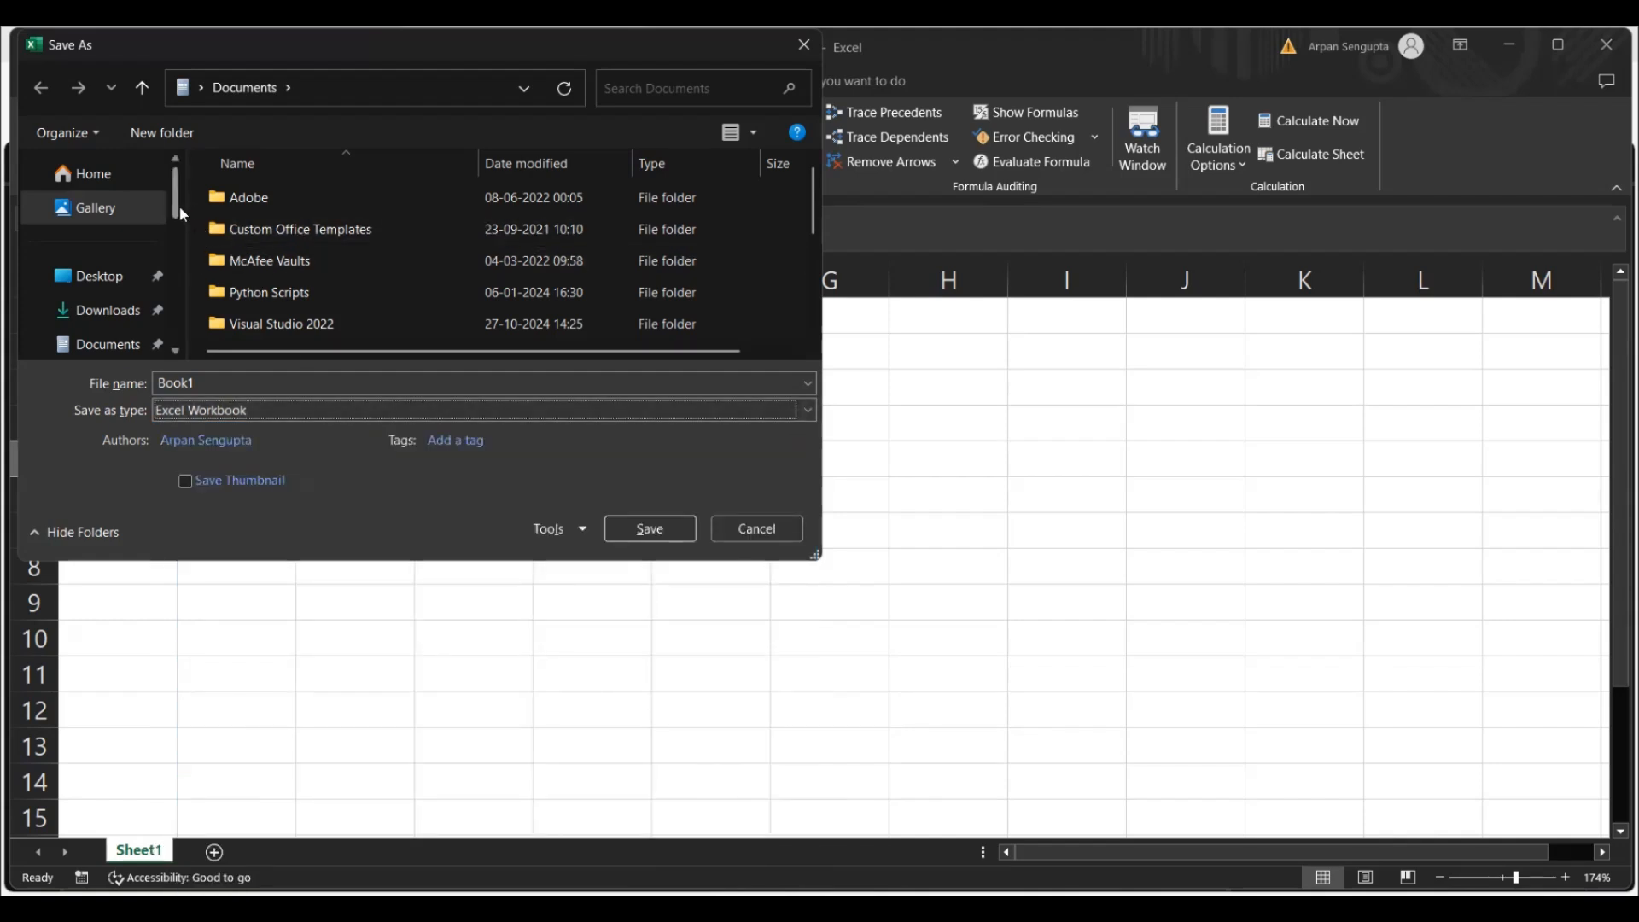
pyautogui.click(112, 280)
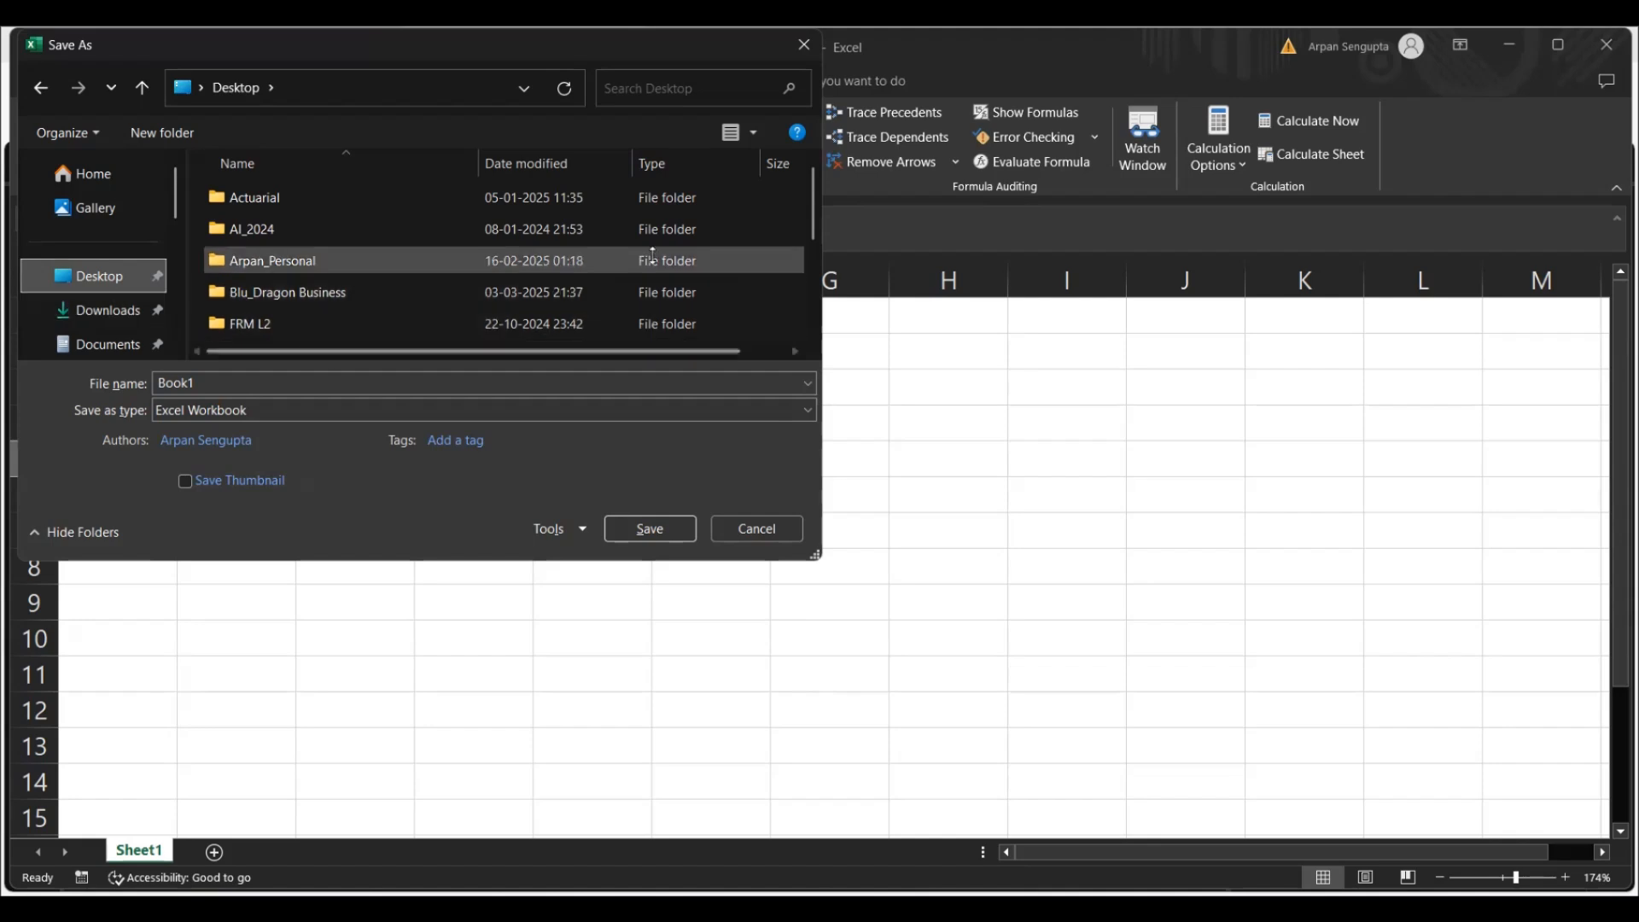
pyautogui.moveTo(811, 215)
pyautogui.mouseDown()
pyautogui.moveTo(811, 274)
pyautogui.moveTo(811, 235)
pyautogui.mouseUp()
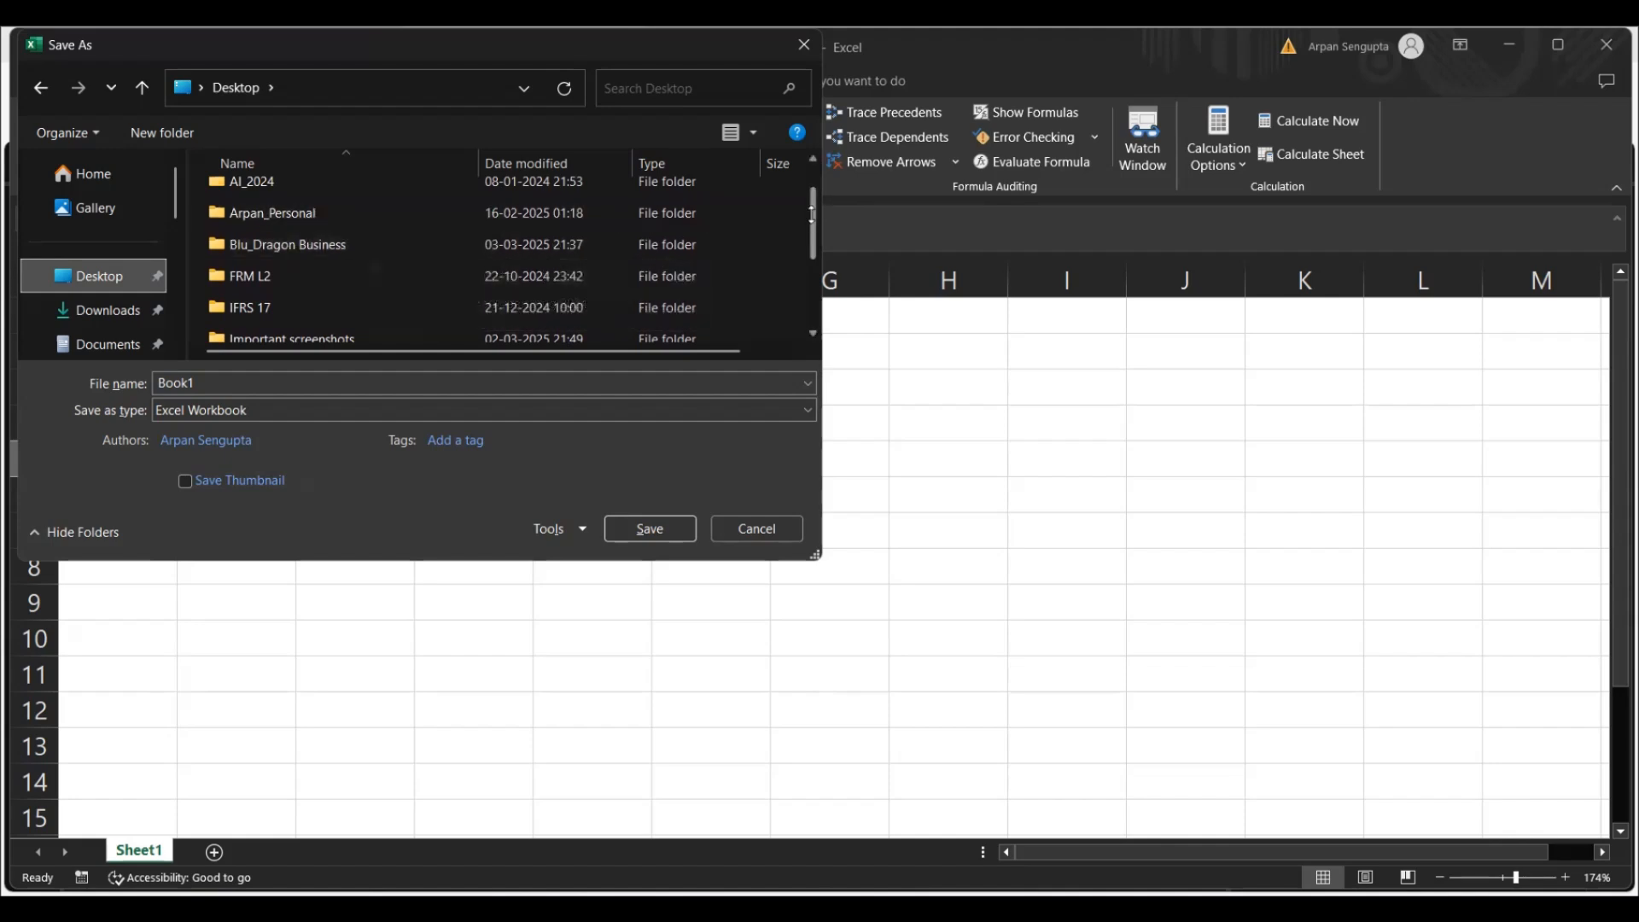
pyautogui.scroll(1, 811, 213)
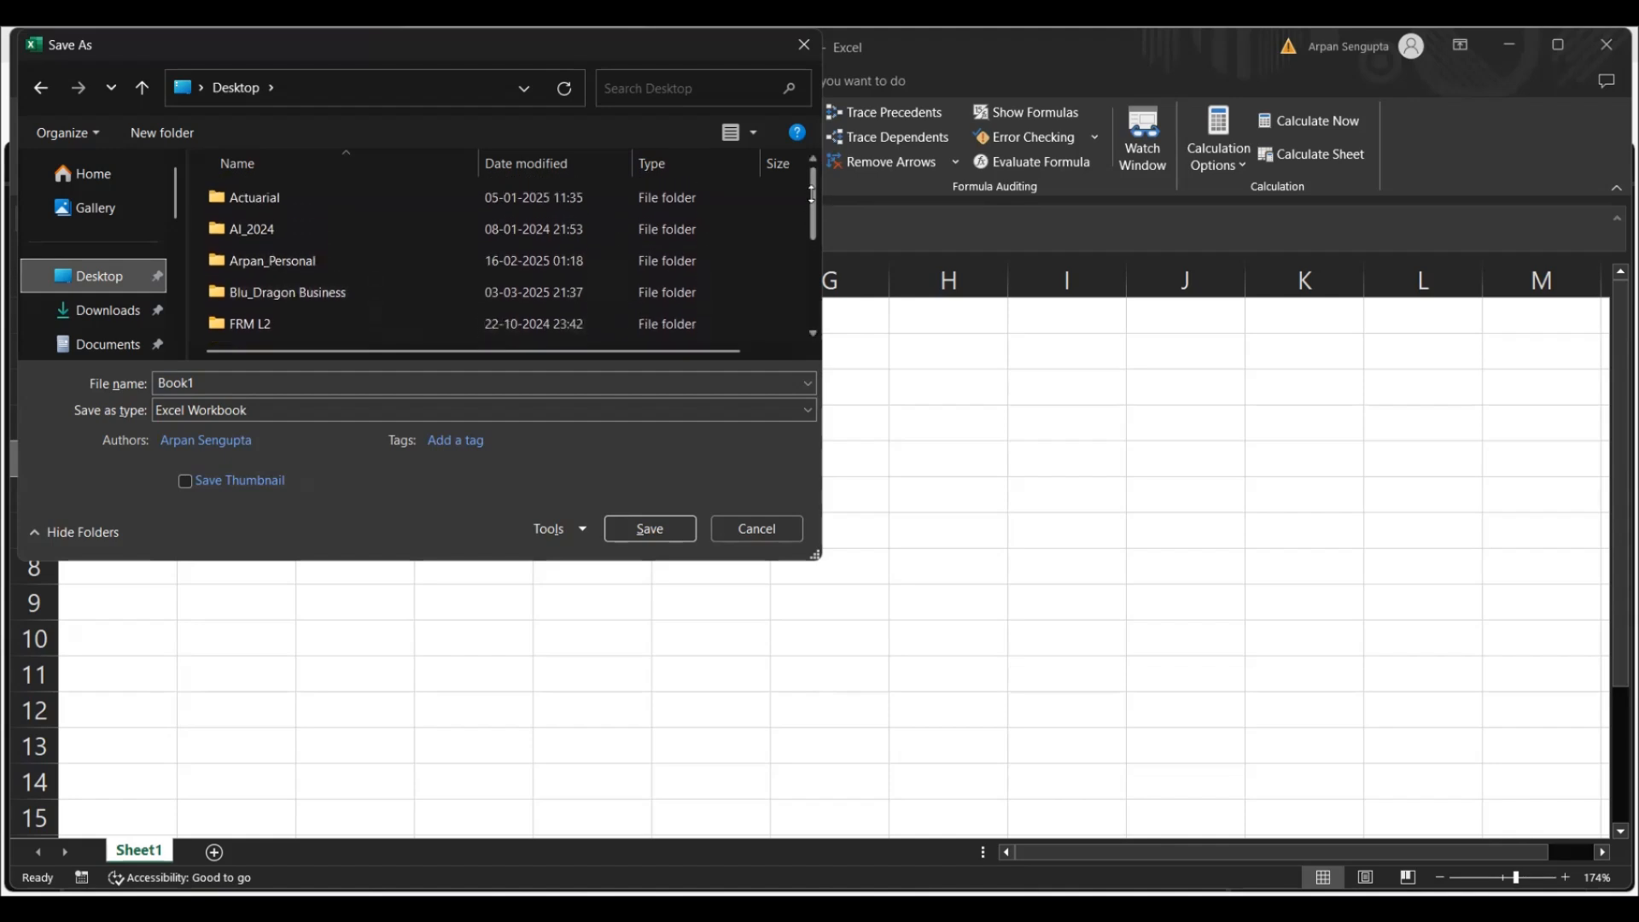
pyautogui.doubleClick(346, 200)
# Create a new folder named "Excel Advanced Course" inside the Actuarial folder
pyautogui.scroll(-1, 813, 192)
pyautogui.moveTo(813, 192); pyautogui.dragTo(813, 244)
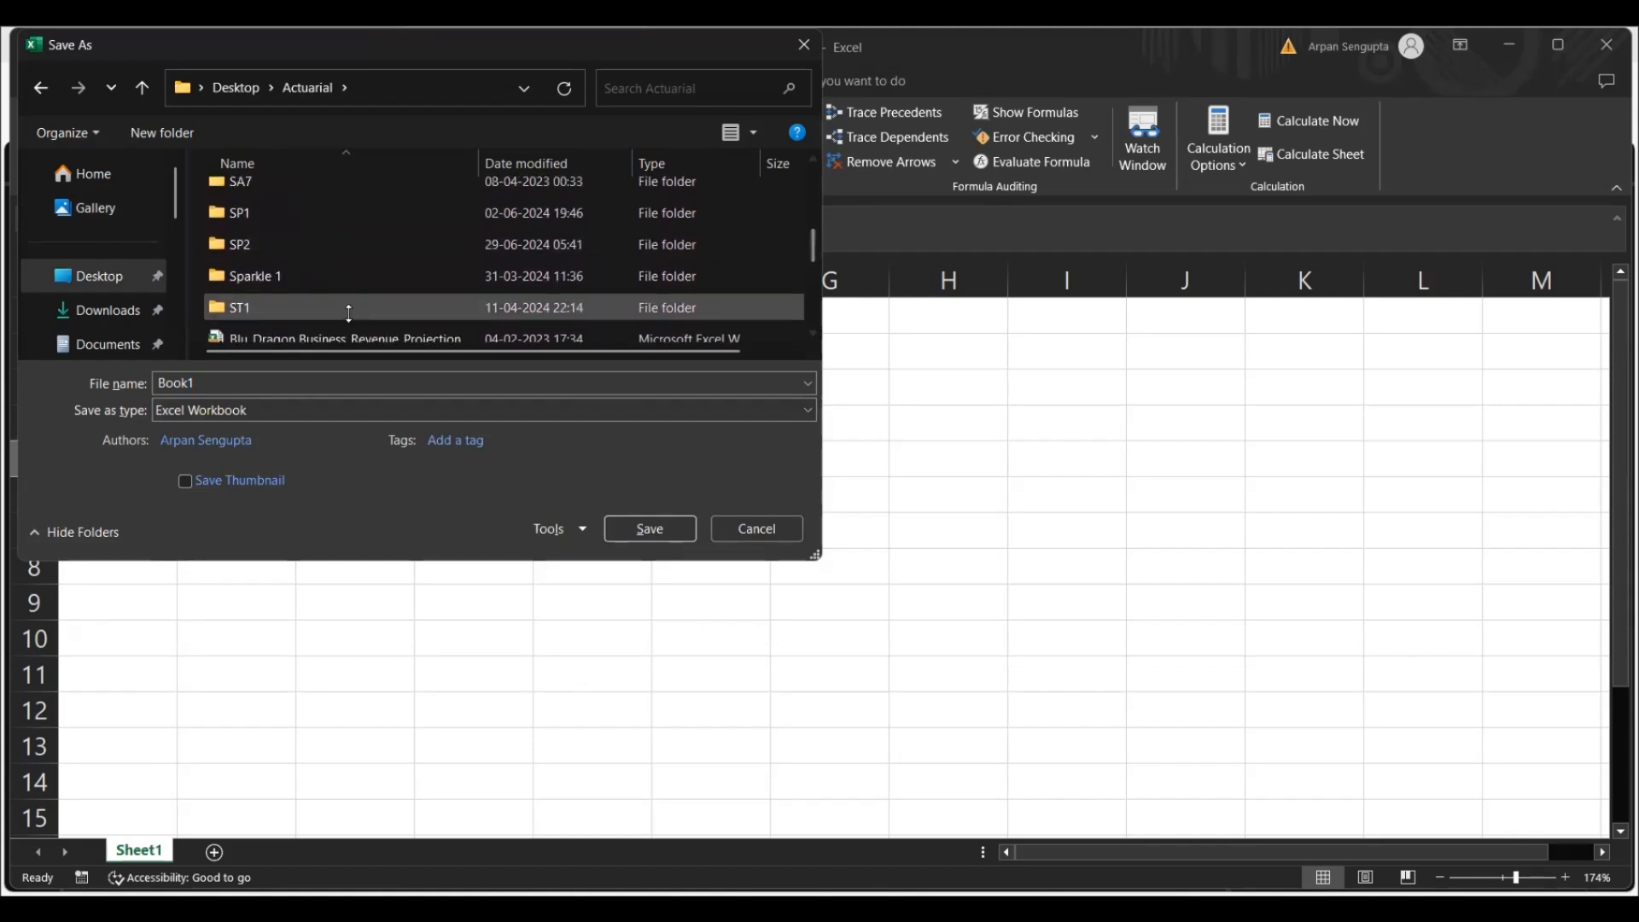
pyautogui.rightClick(411, 286)
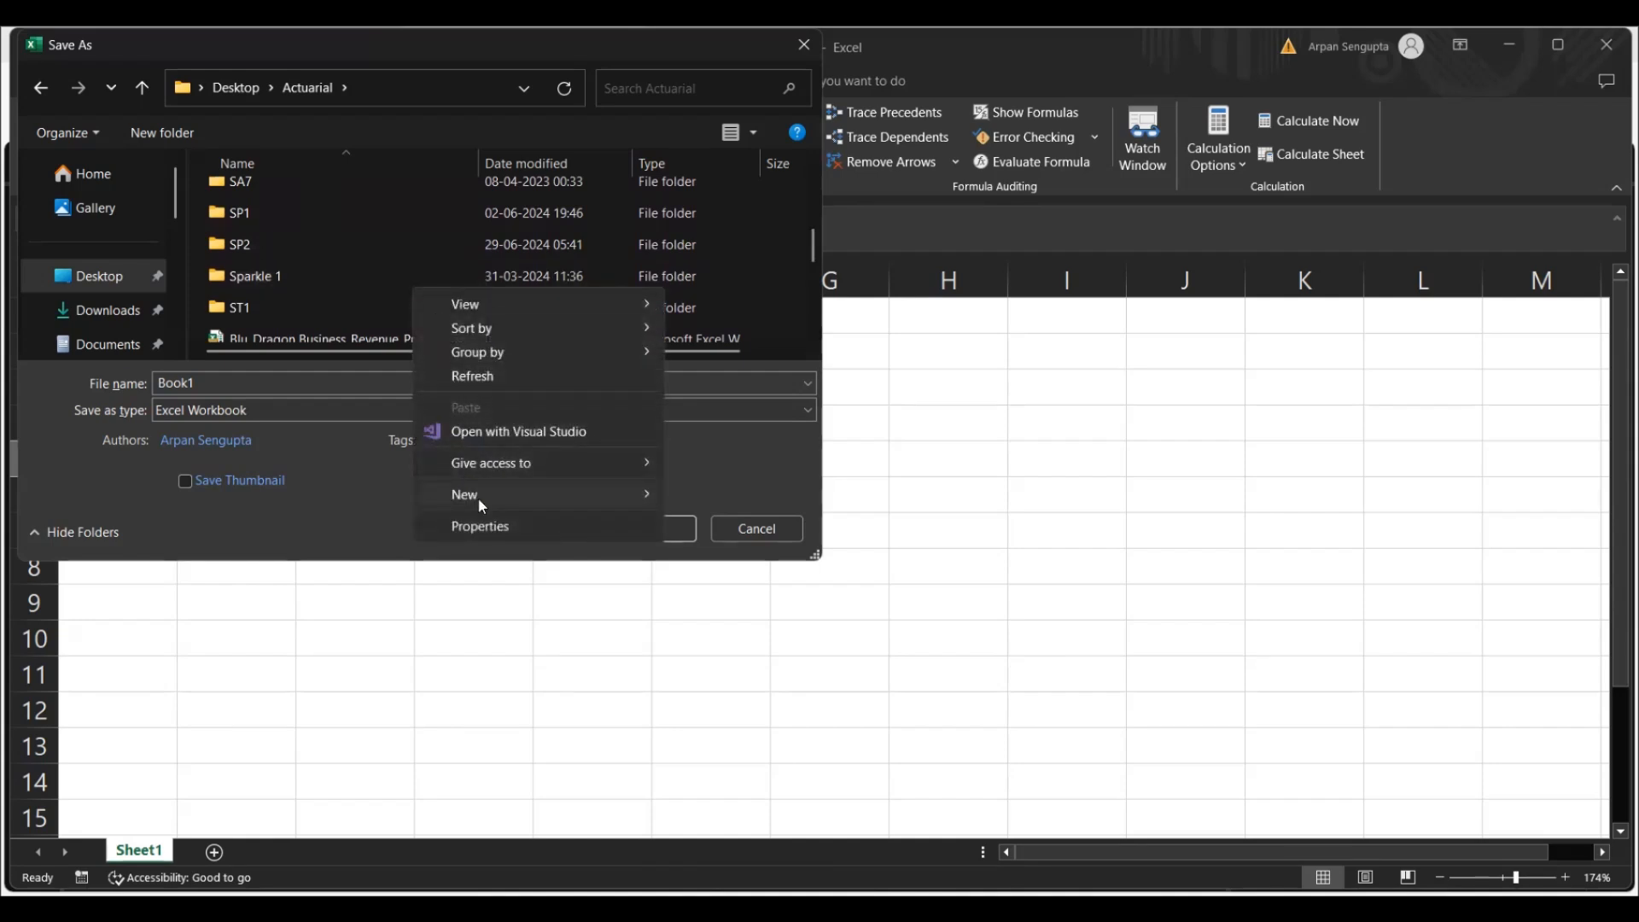
pyautogui.moveTo(480, 506)
pyautogui.click(757, 498)
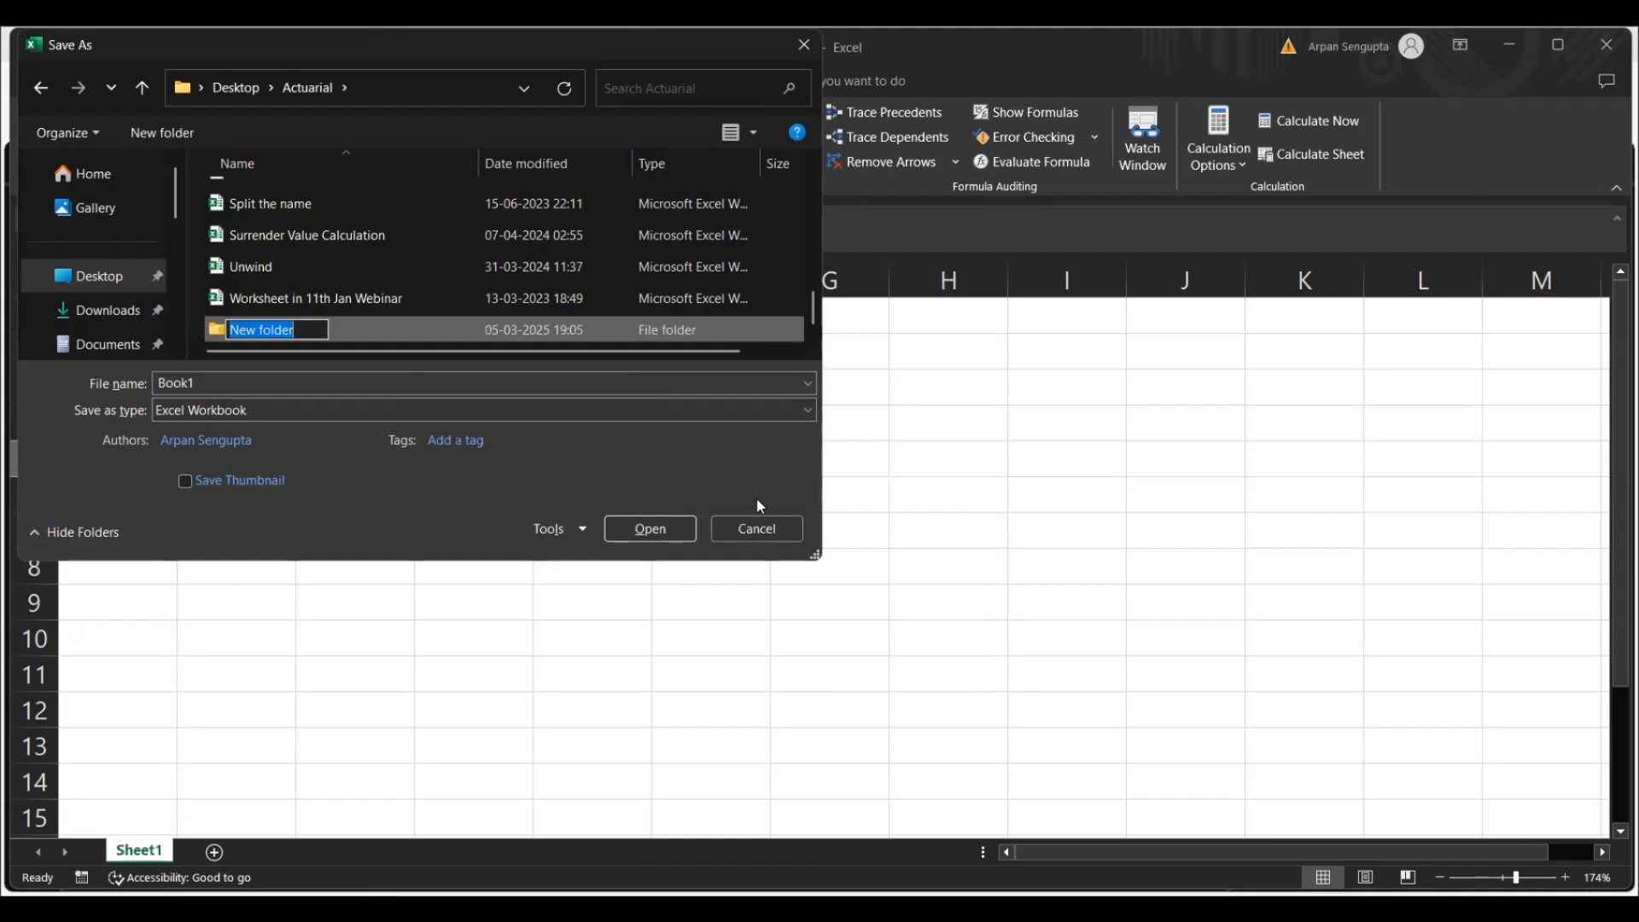
pyautogui.write('Excel')
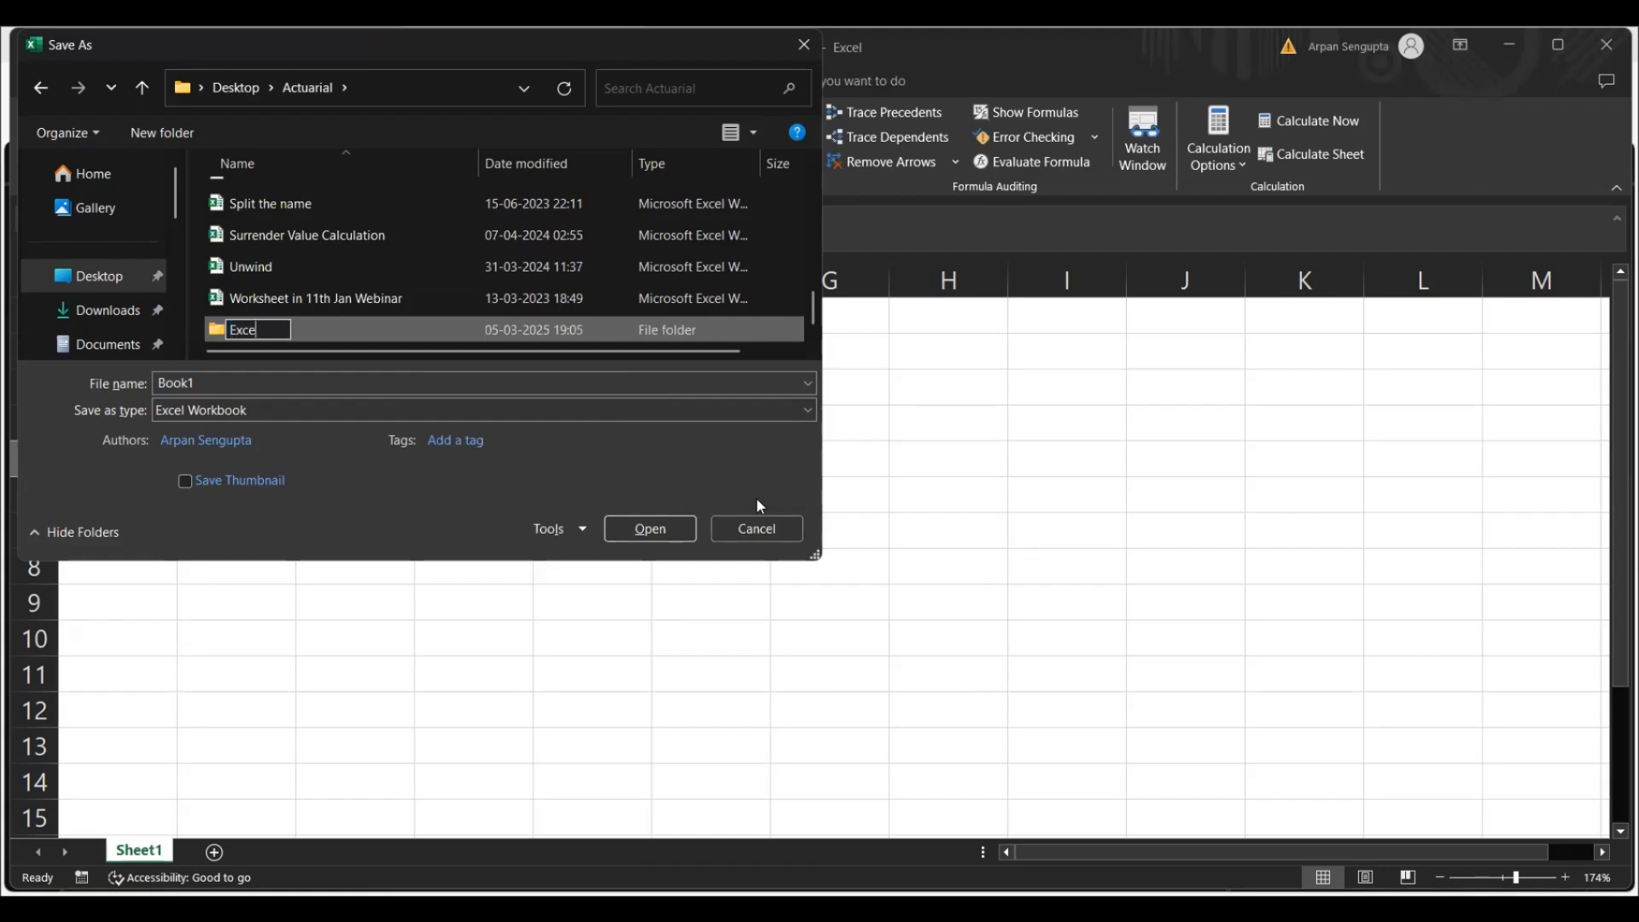
pyautogui.write(' Co')
pyautogui.press('BackSpace')
pyautogui.press('BackSpace')
pyautogui.write('Advanced Course')
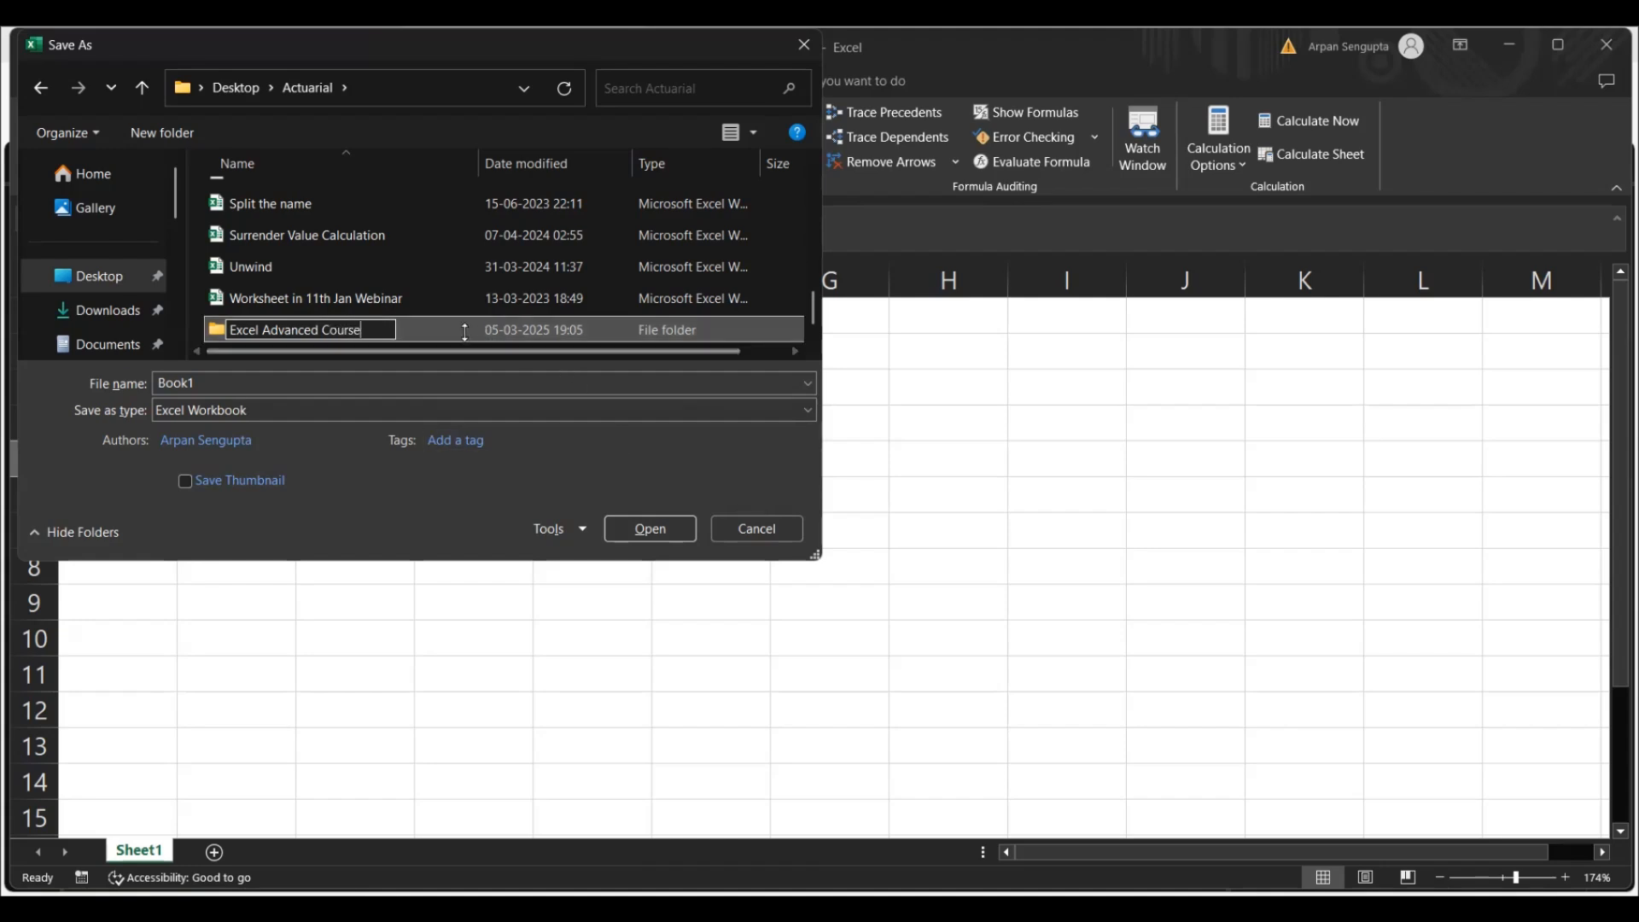
pyautogui.click(422, 272)
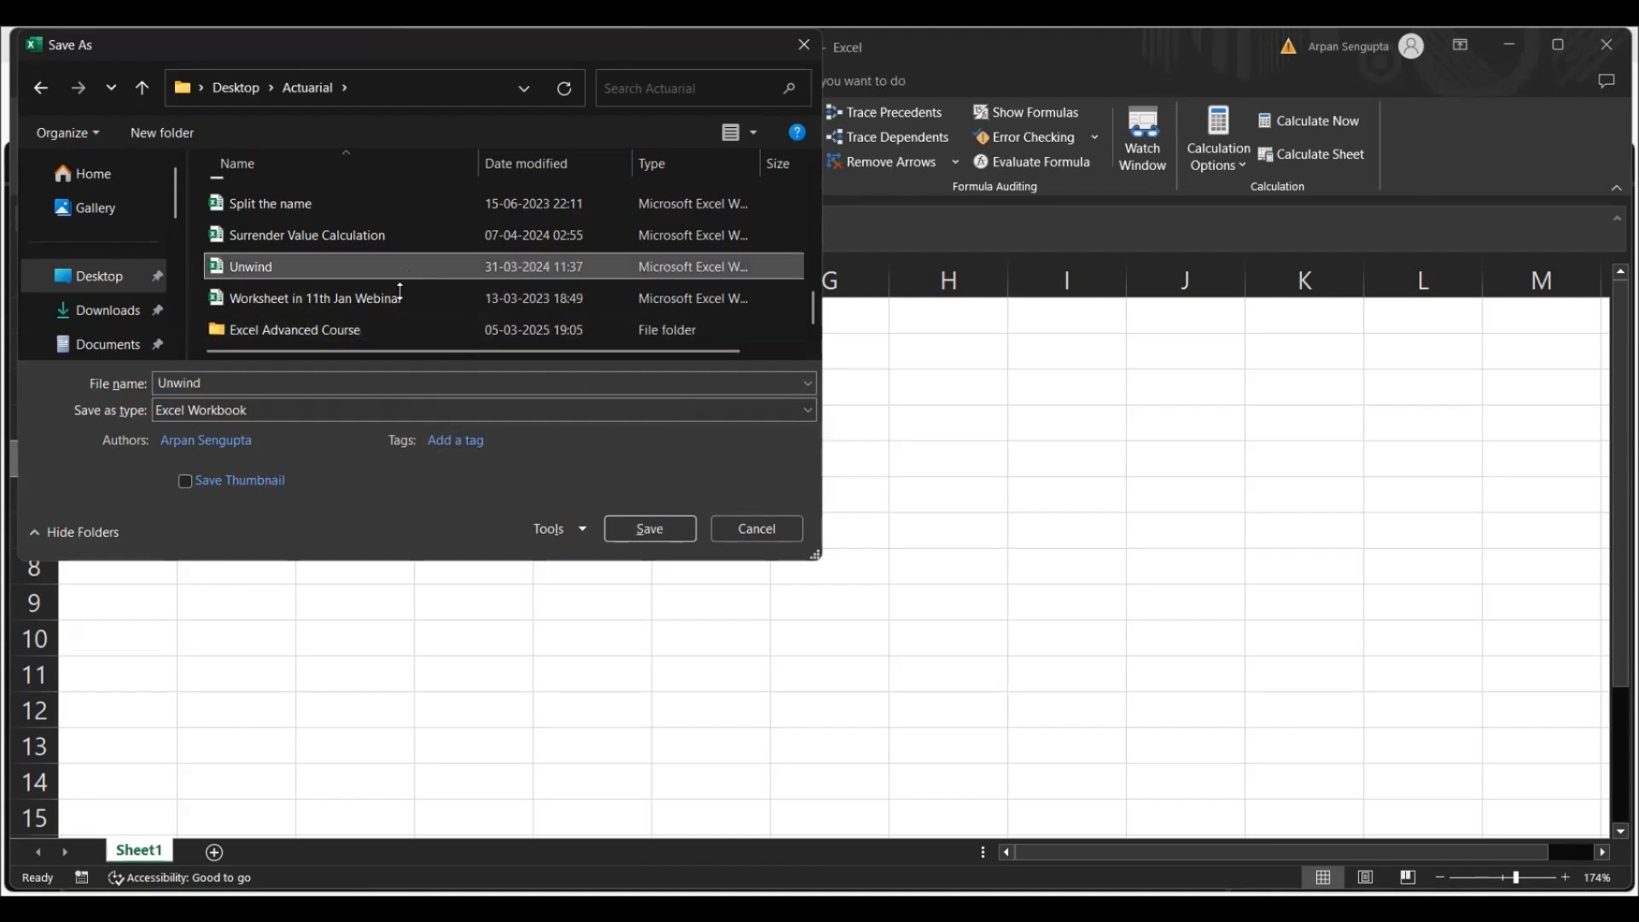
# Save the workbook as "Excel Day 2" in the Excel Advanced Course folder
pyautogui.click(313, 335)
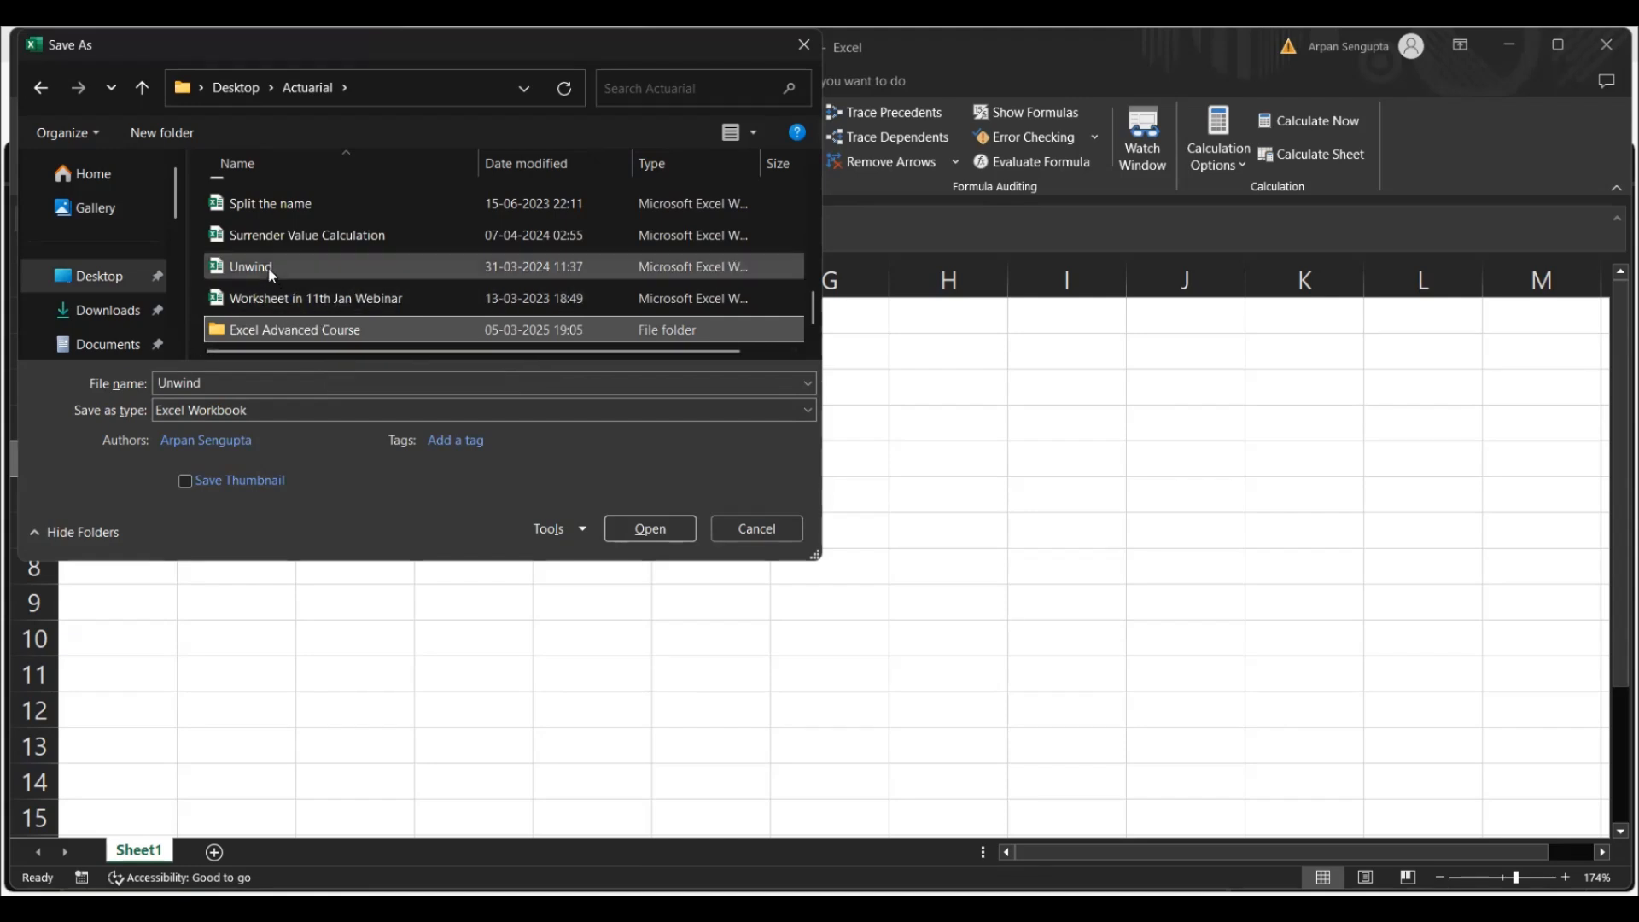
pyautogui.doubleClick(280, 326)
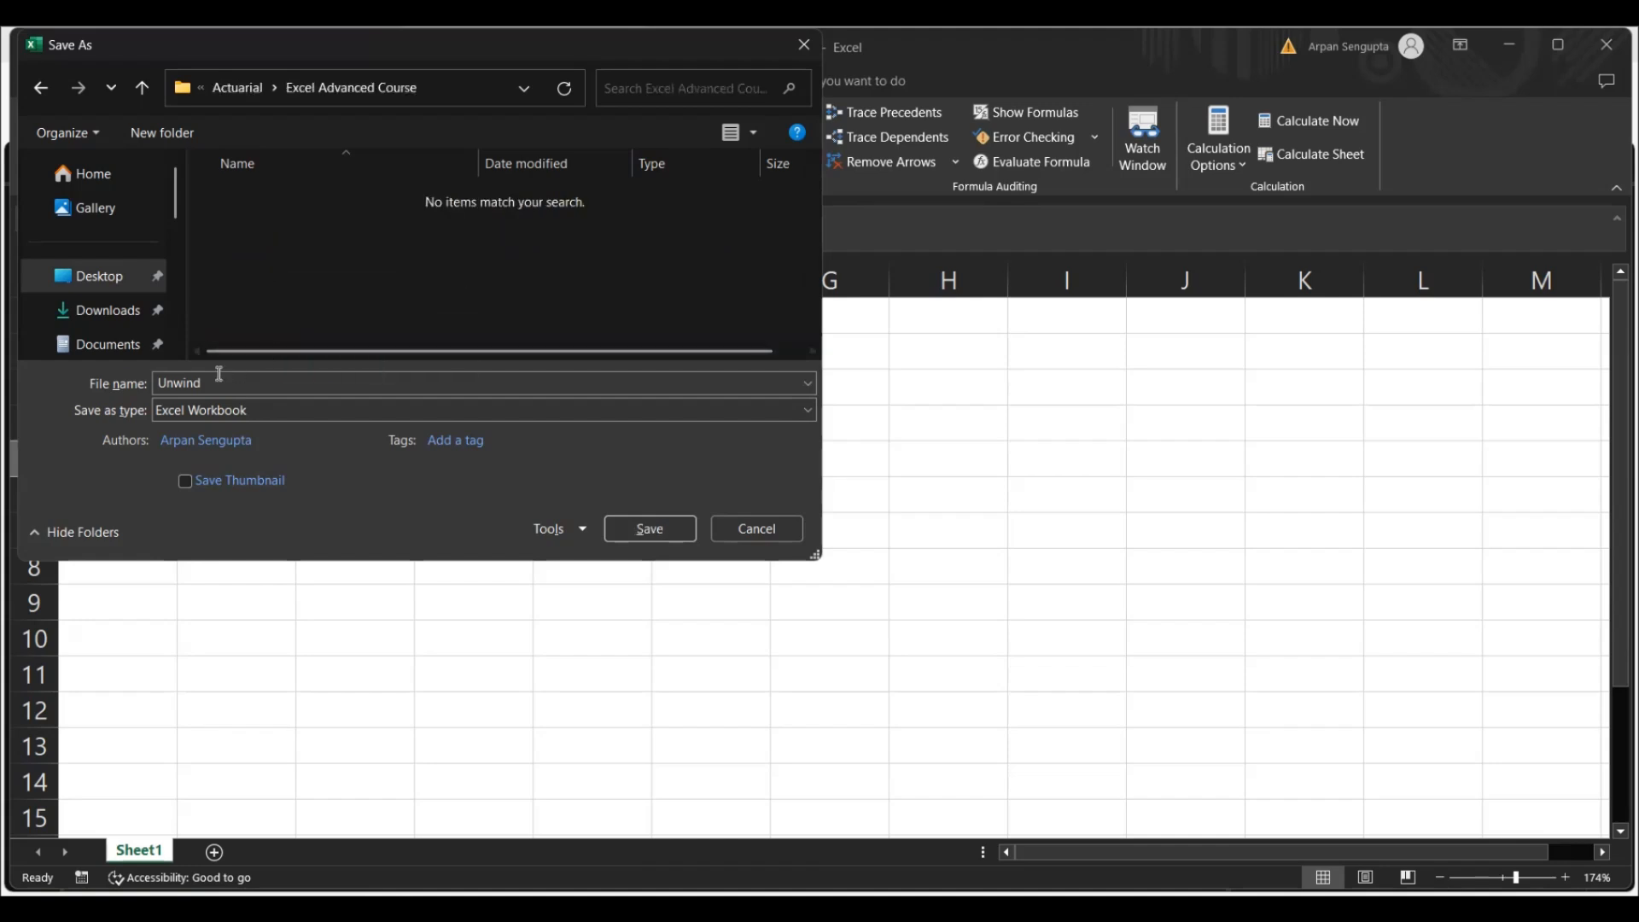
pyautogui.click(218, 378)
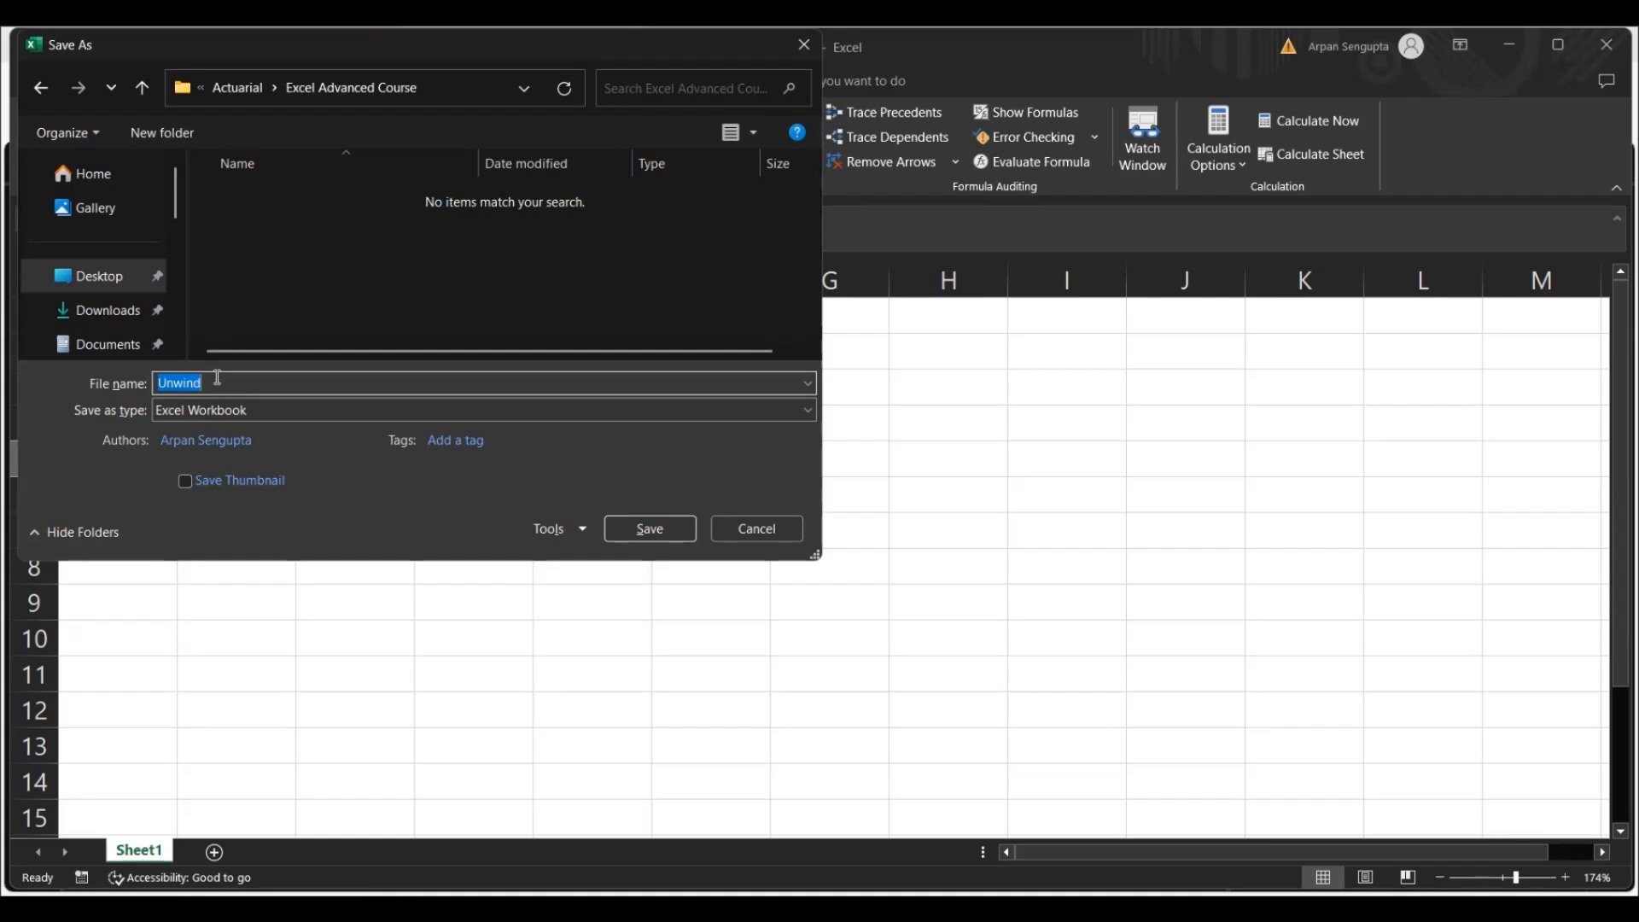
pyautogui.write('Excel Day 2')
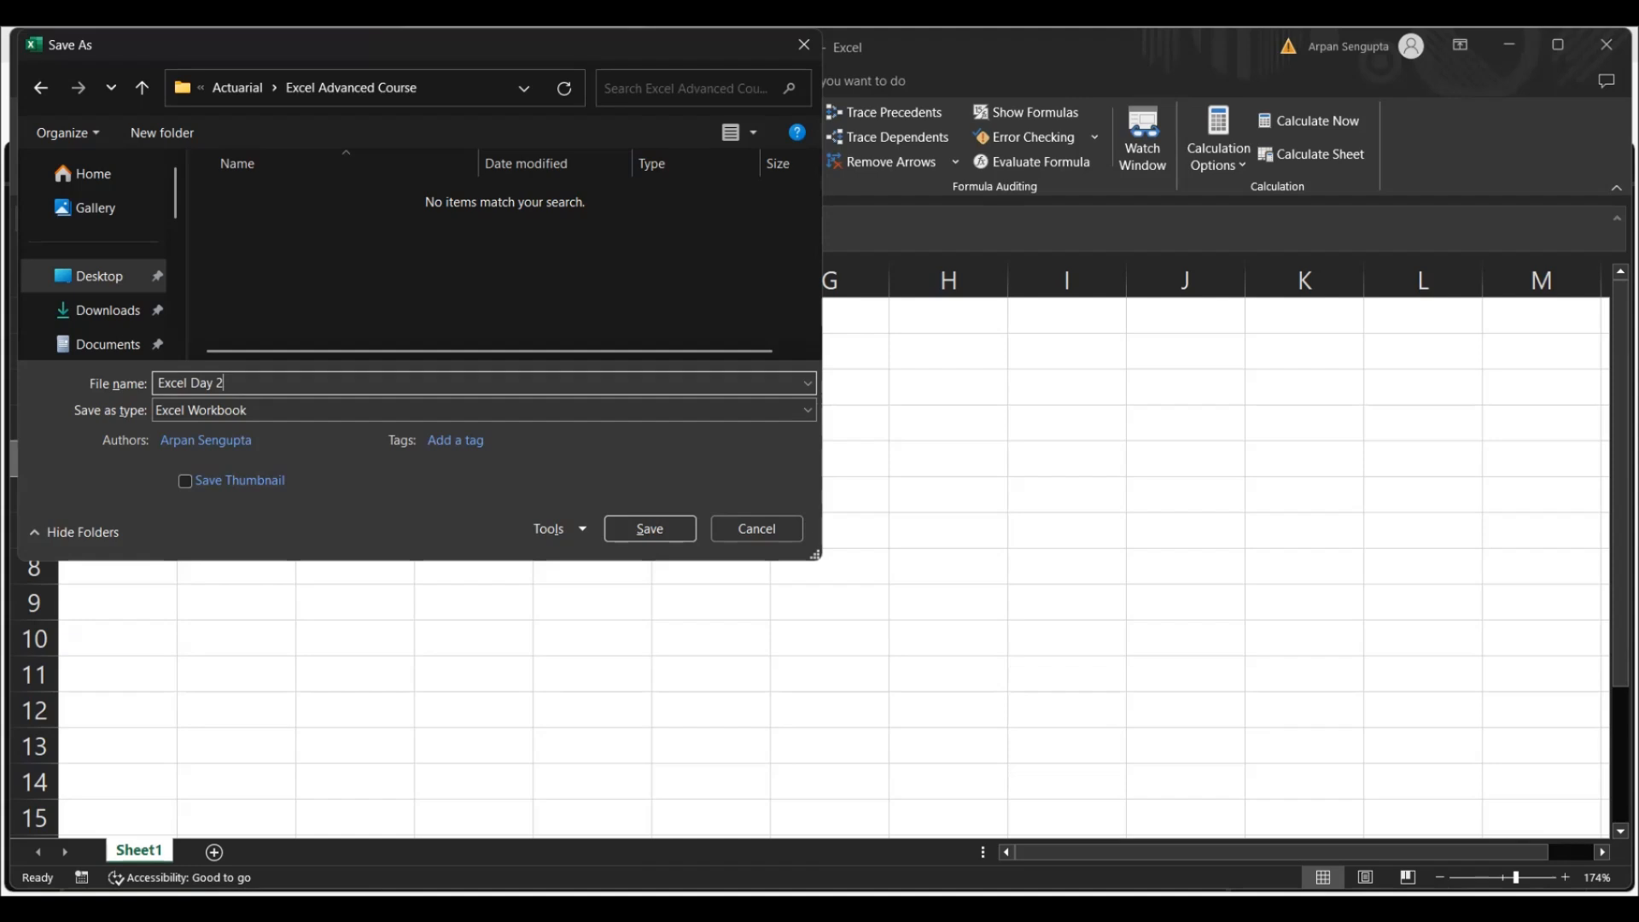
pyautogui.click(667, 530)
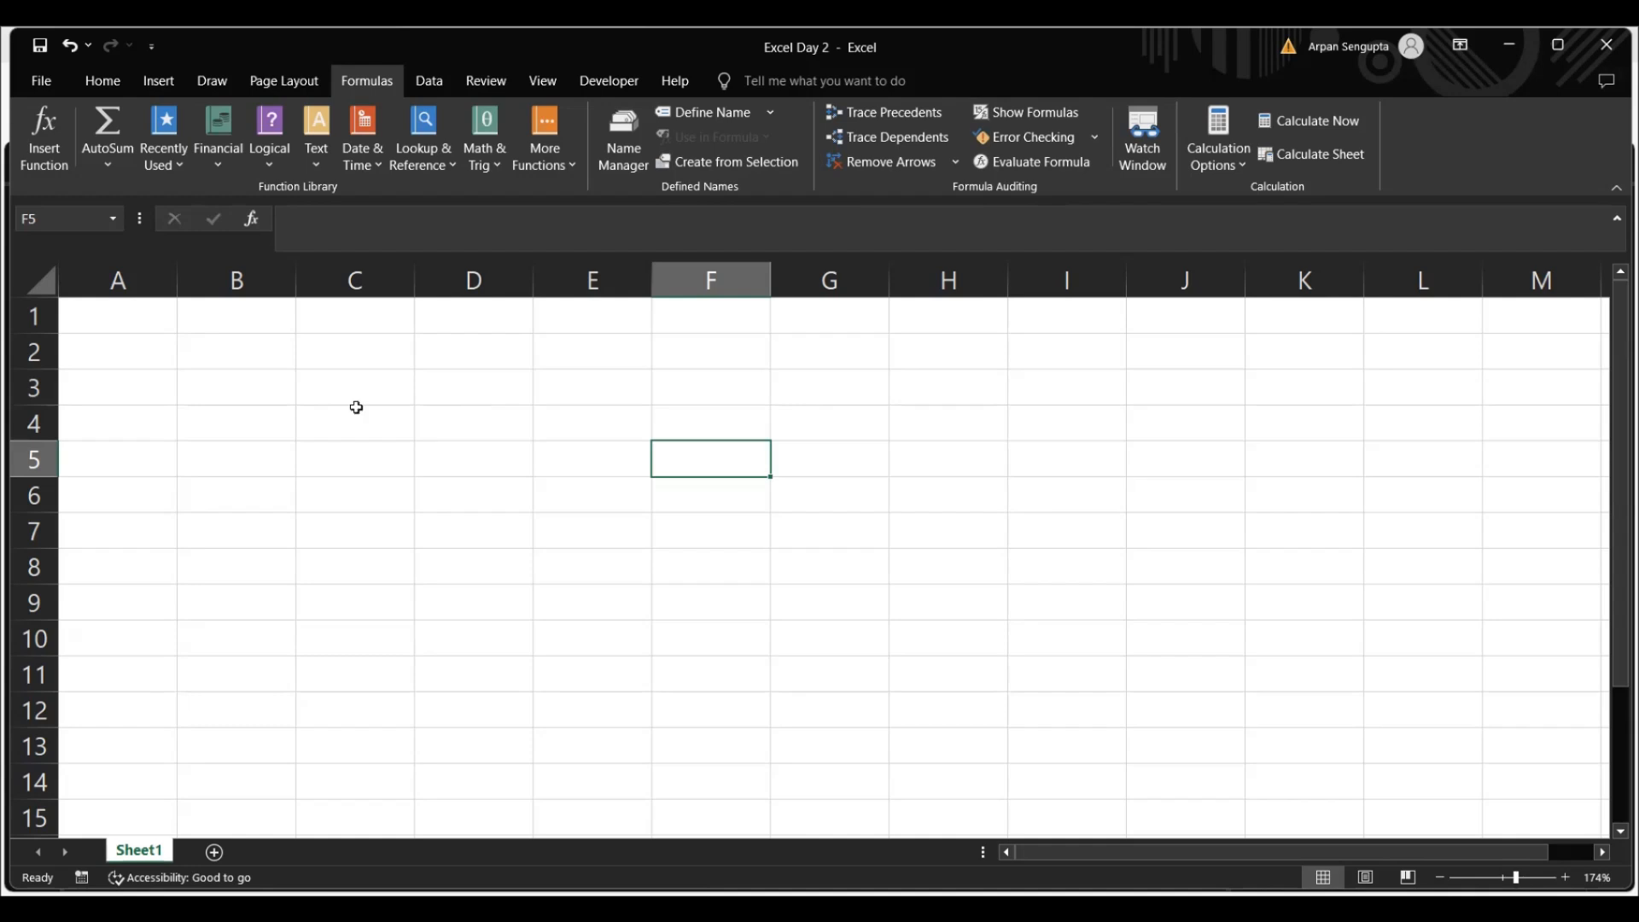
# Enter the formula =4/0 in cell B4 to demonstrate a division-by-zero error
pyautogui.click(239, 408)
pyautogui.write('=')
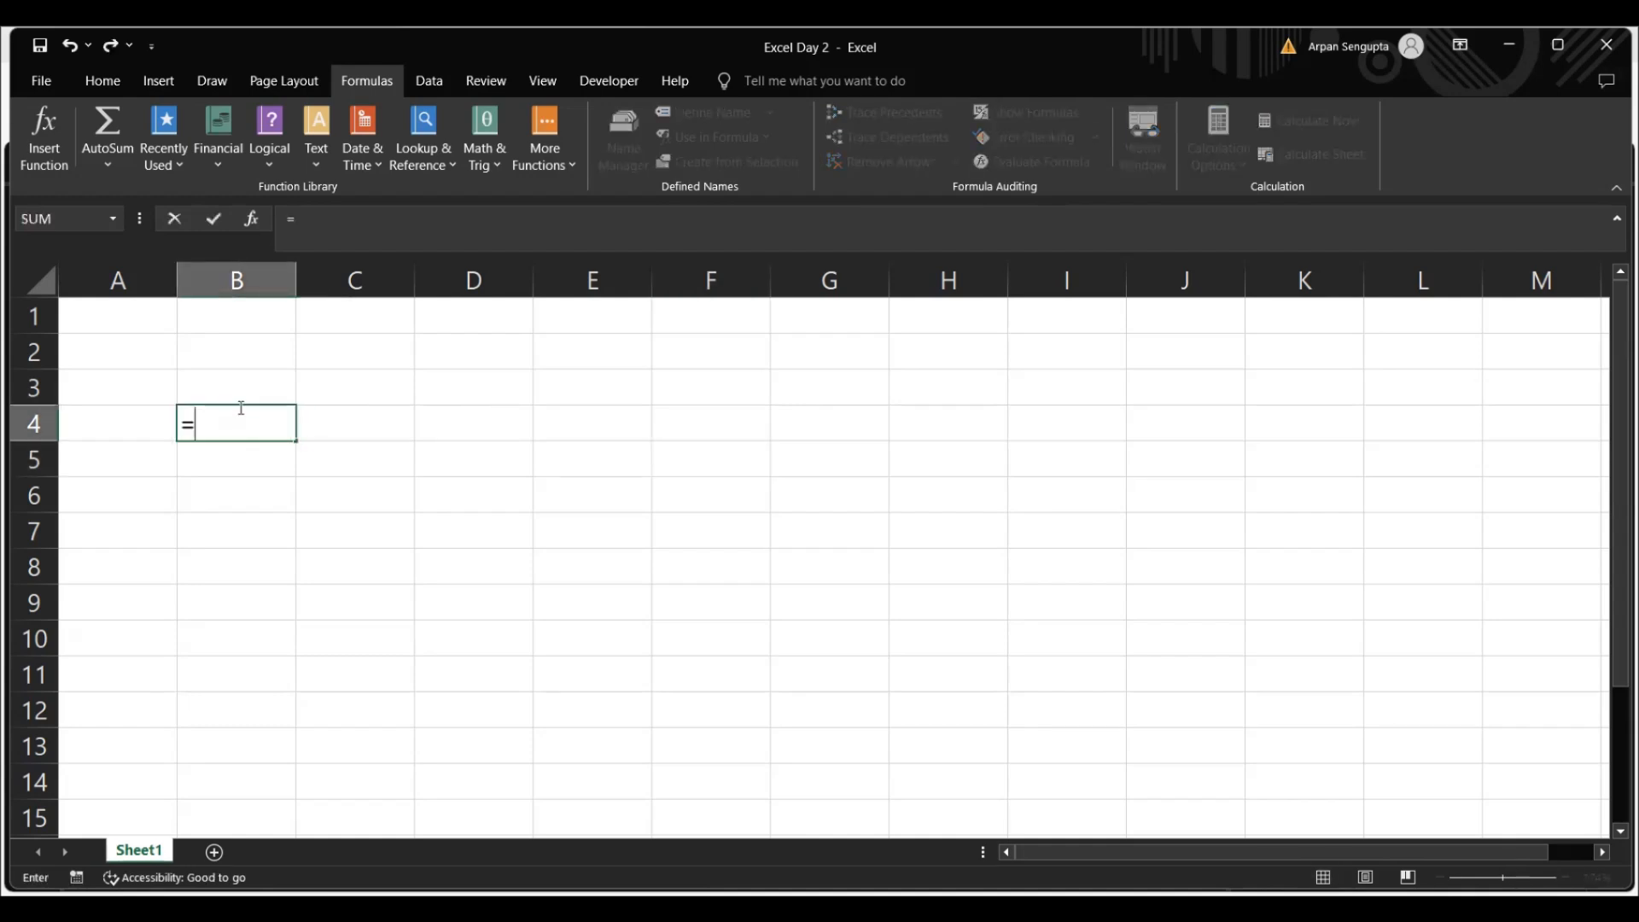
pyautogui.write('4/0')
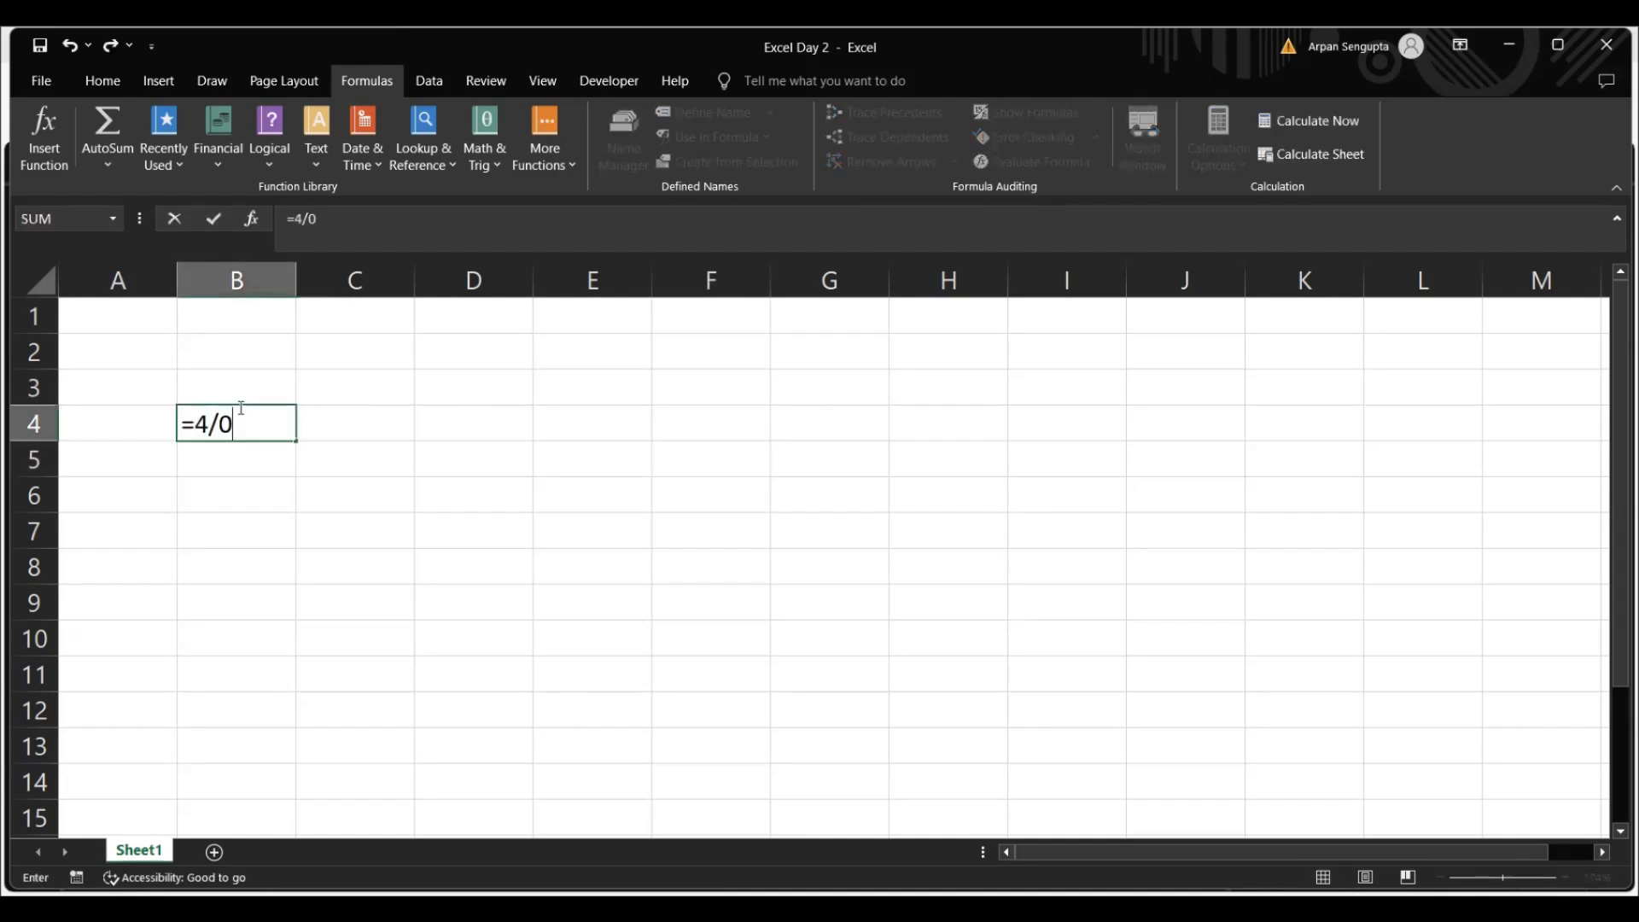
pyautogui.hotkey('ctrl', 'Return')
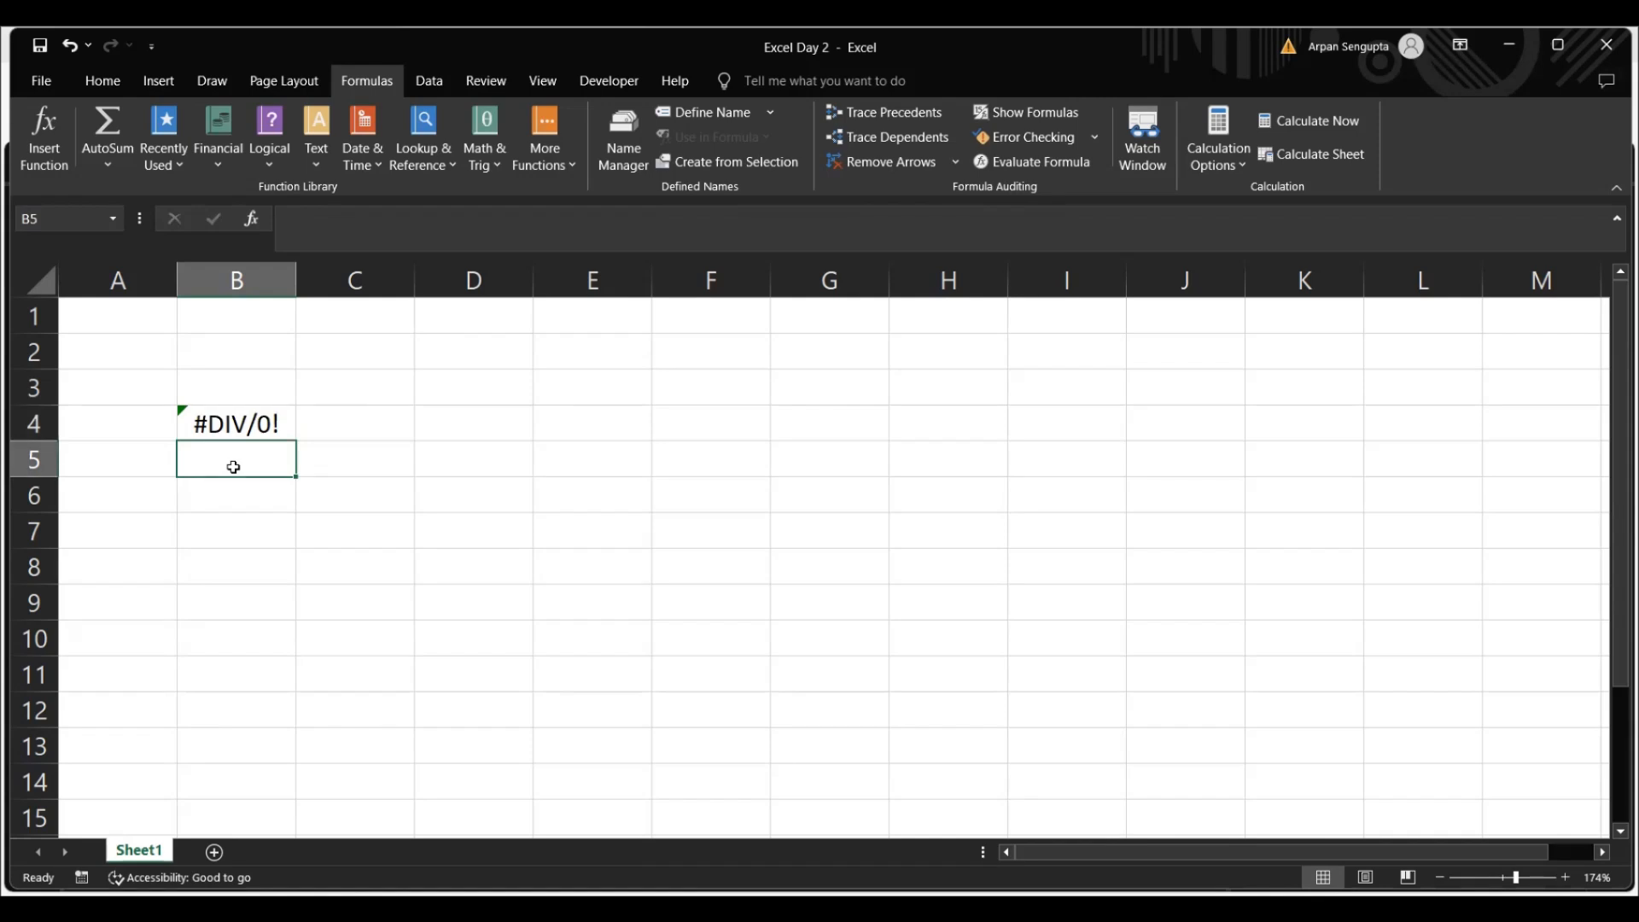
# Enter a formula in cell B5 made of an equals sign and an unquoted first name to demonstrate a name error
pyautogui.write('=A')
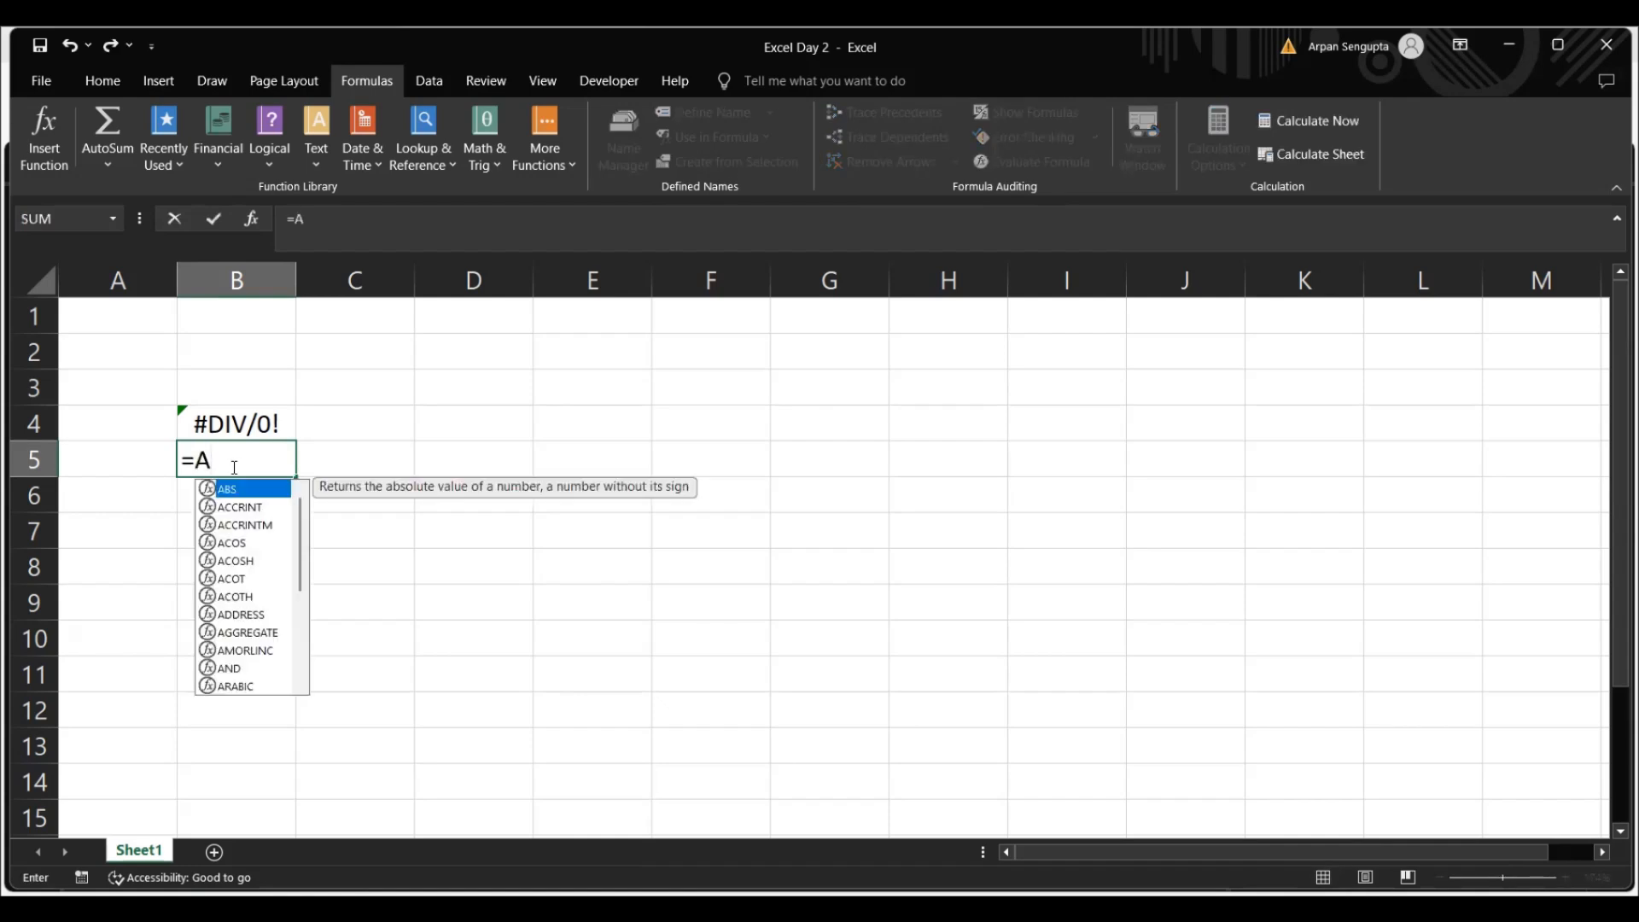
pyautogui.write('rpan')
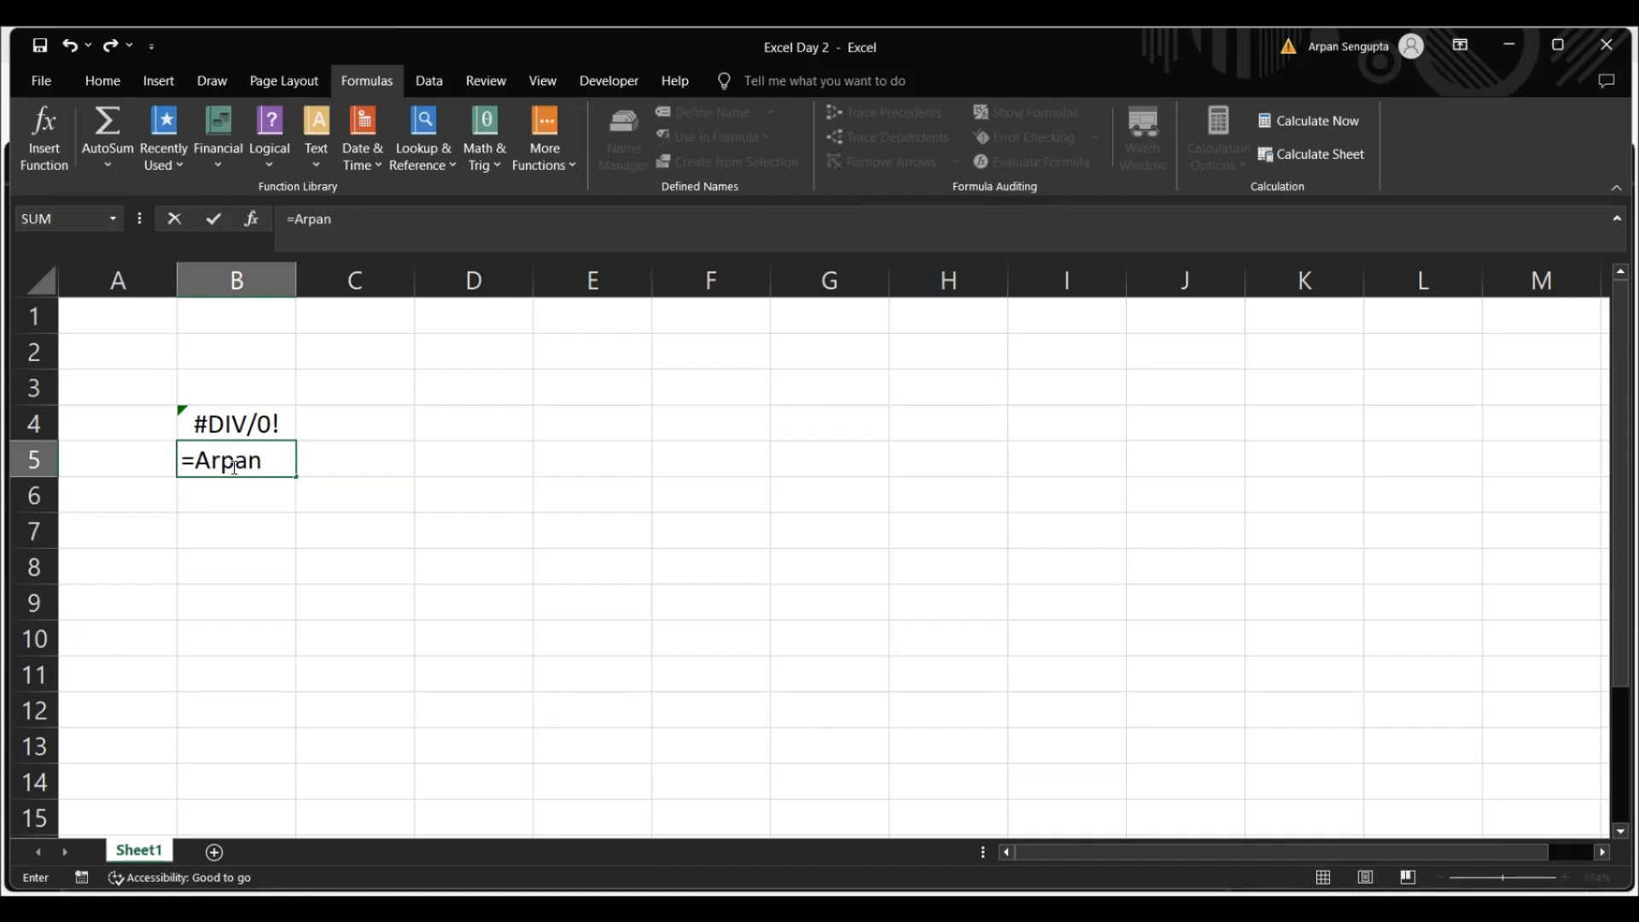
pyautogui.press('Return')
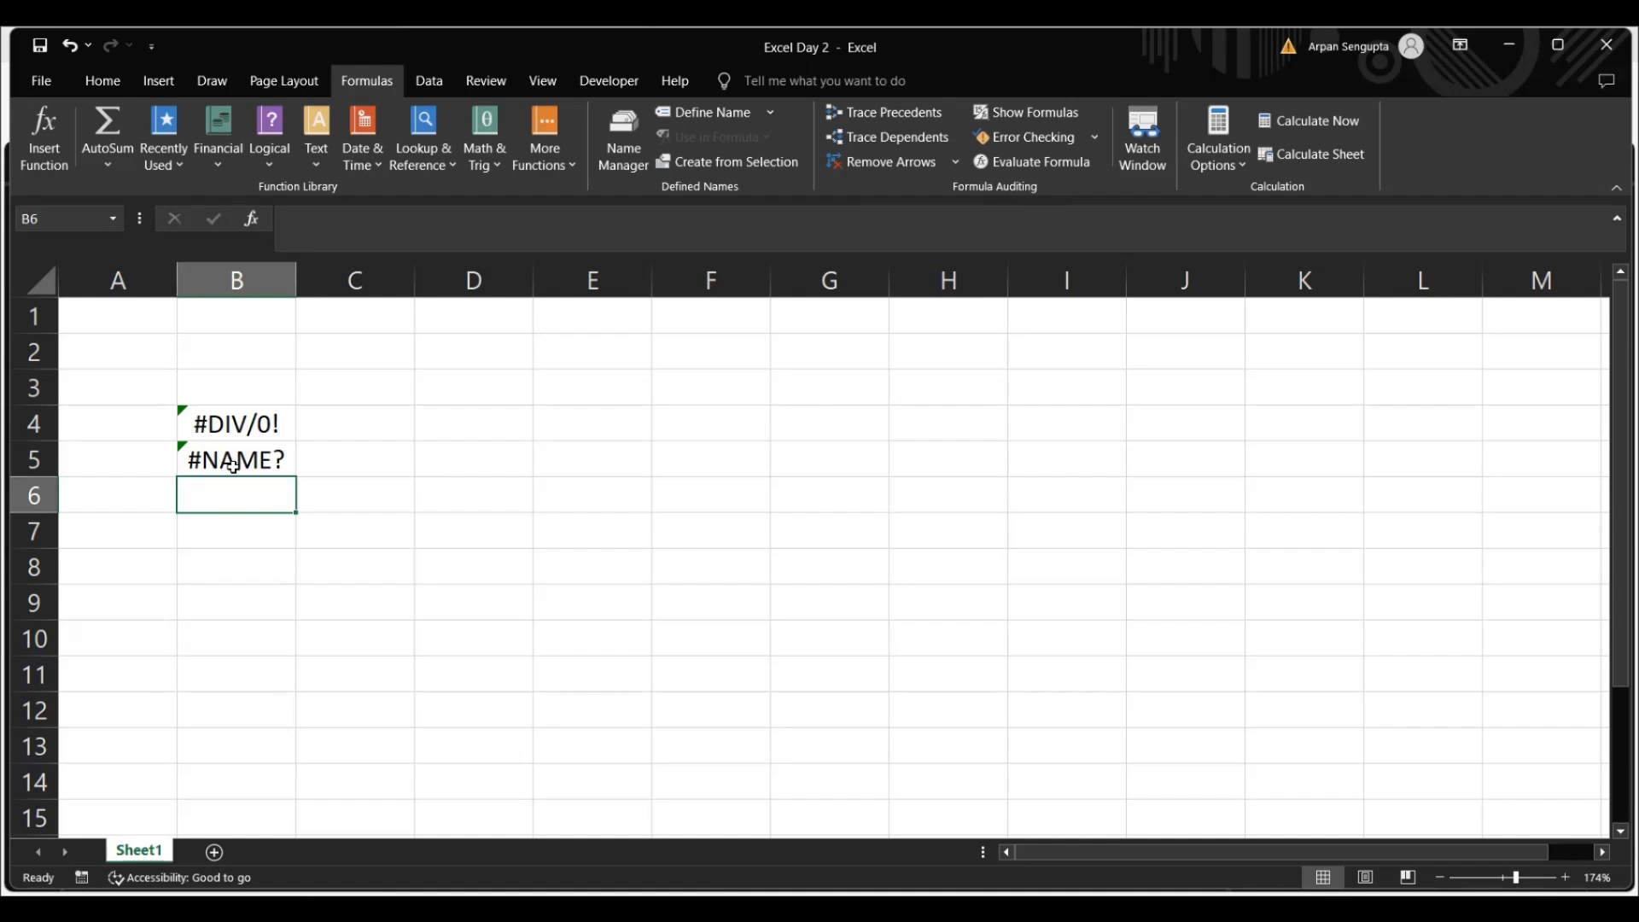
# Enter the error values #N/A in cell B6 and #NULL! in cell B7
pyautogui.write('#N')
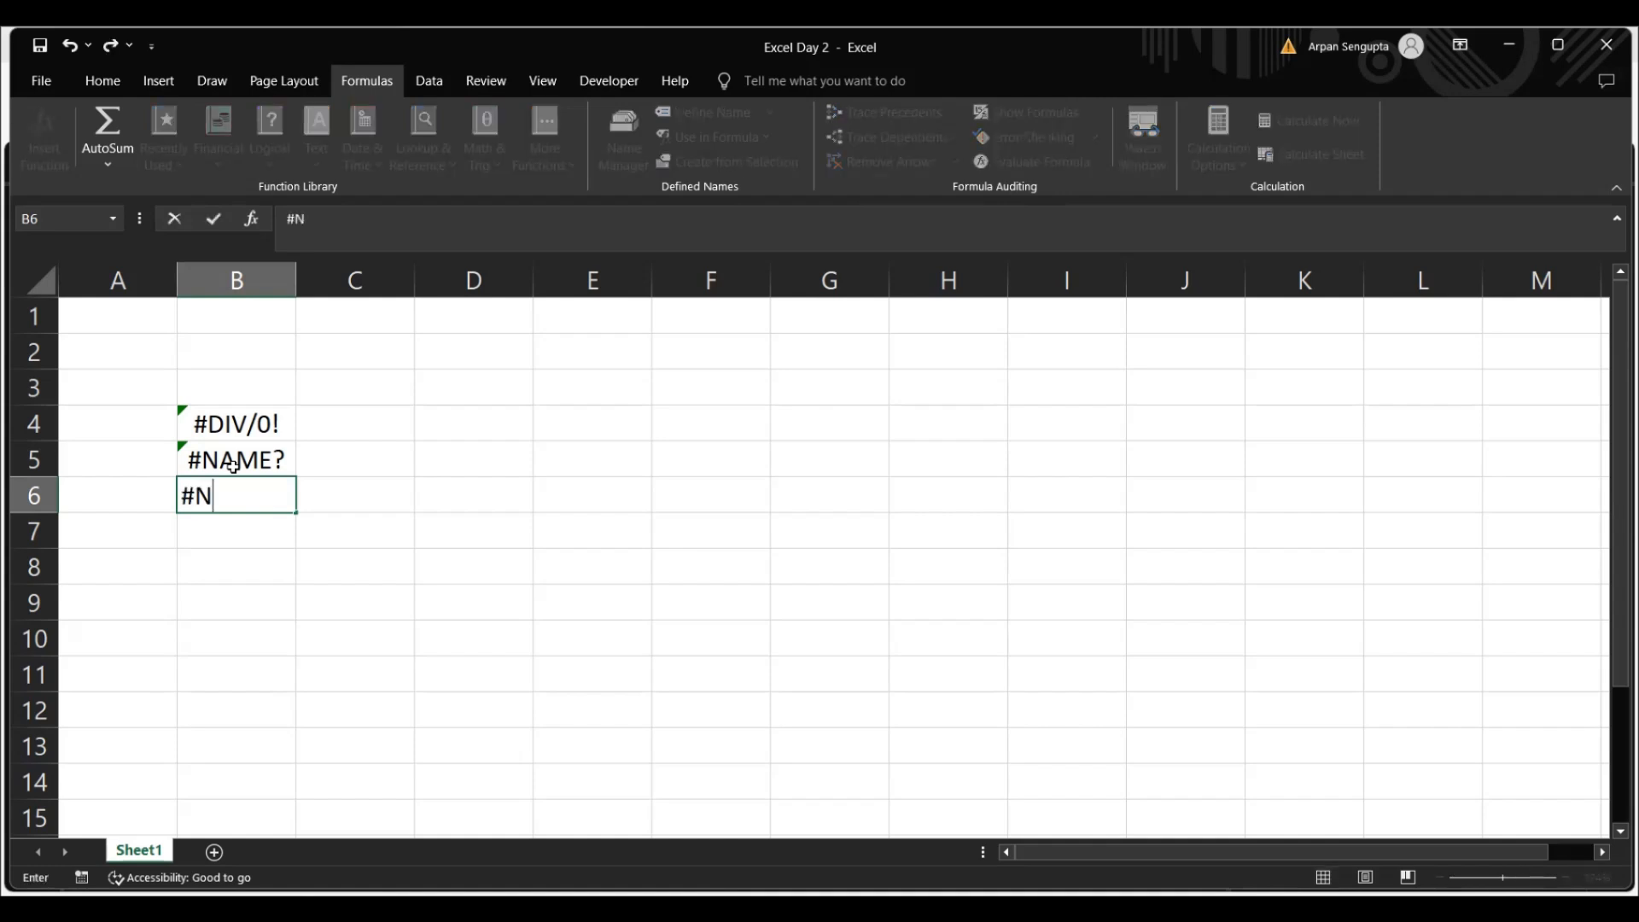
pyautogui.write('/A')
pyautogui.press('Return')
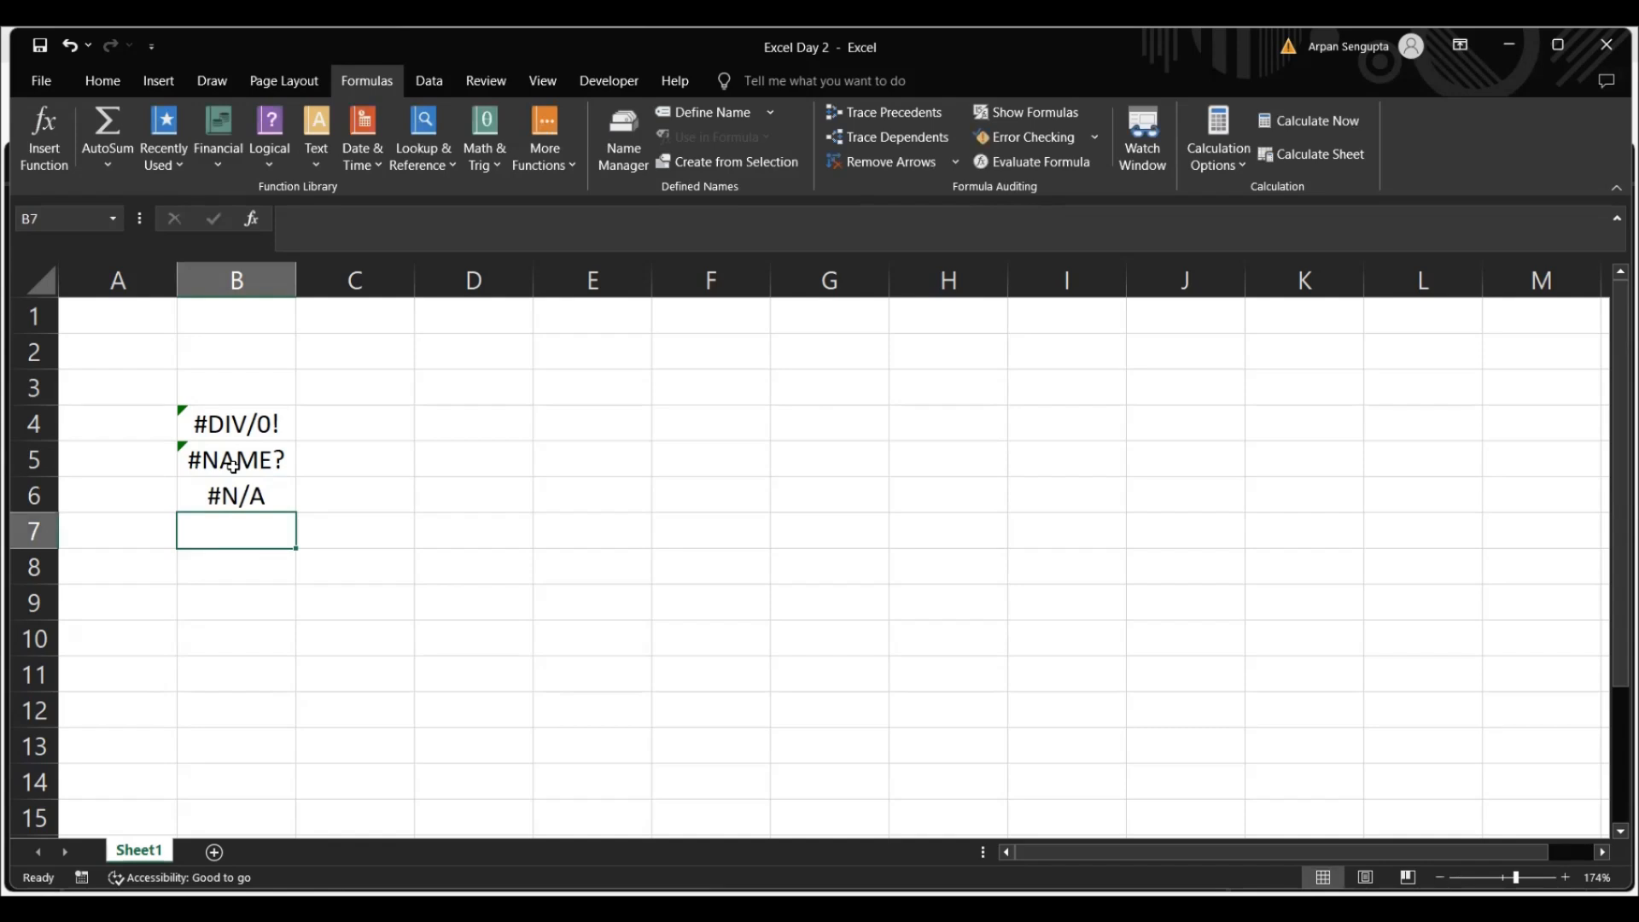
pyautogui.write('#NULL')
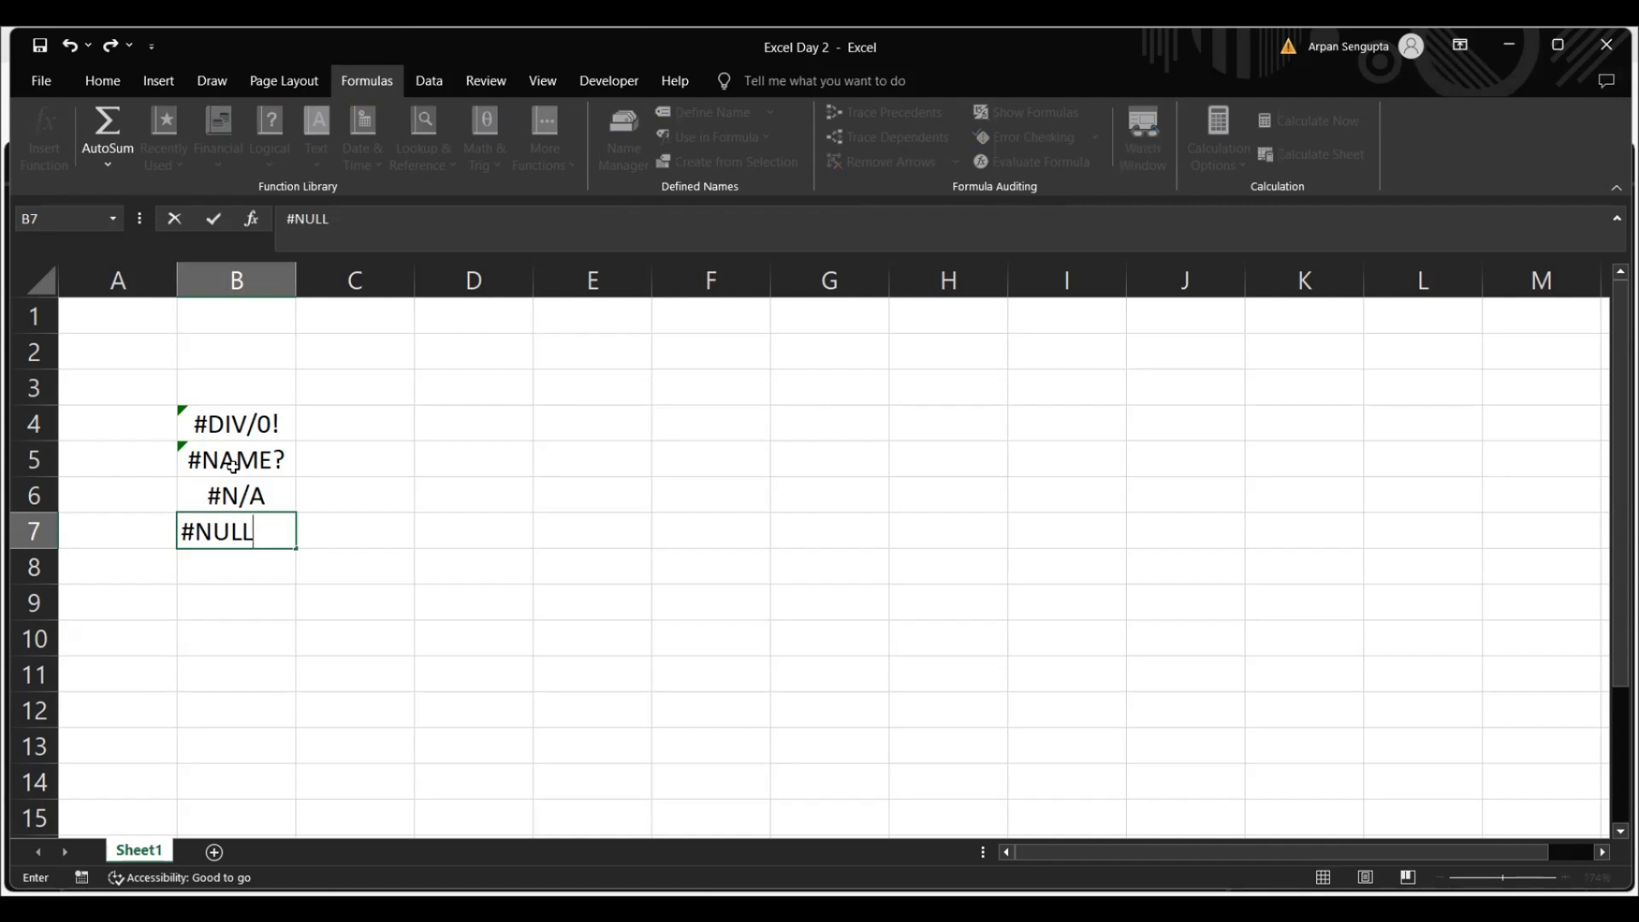
pyautogui.write('!')
pyautogui.press('Return')
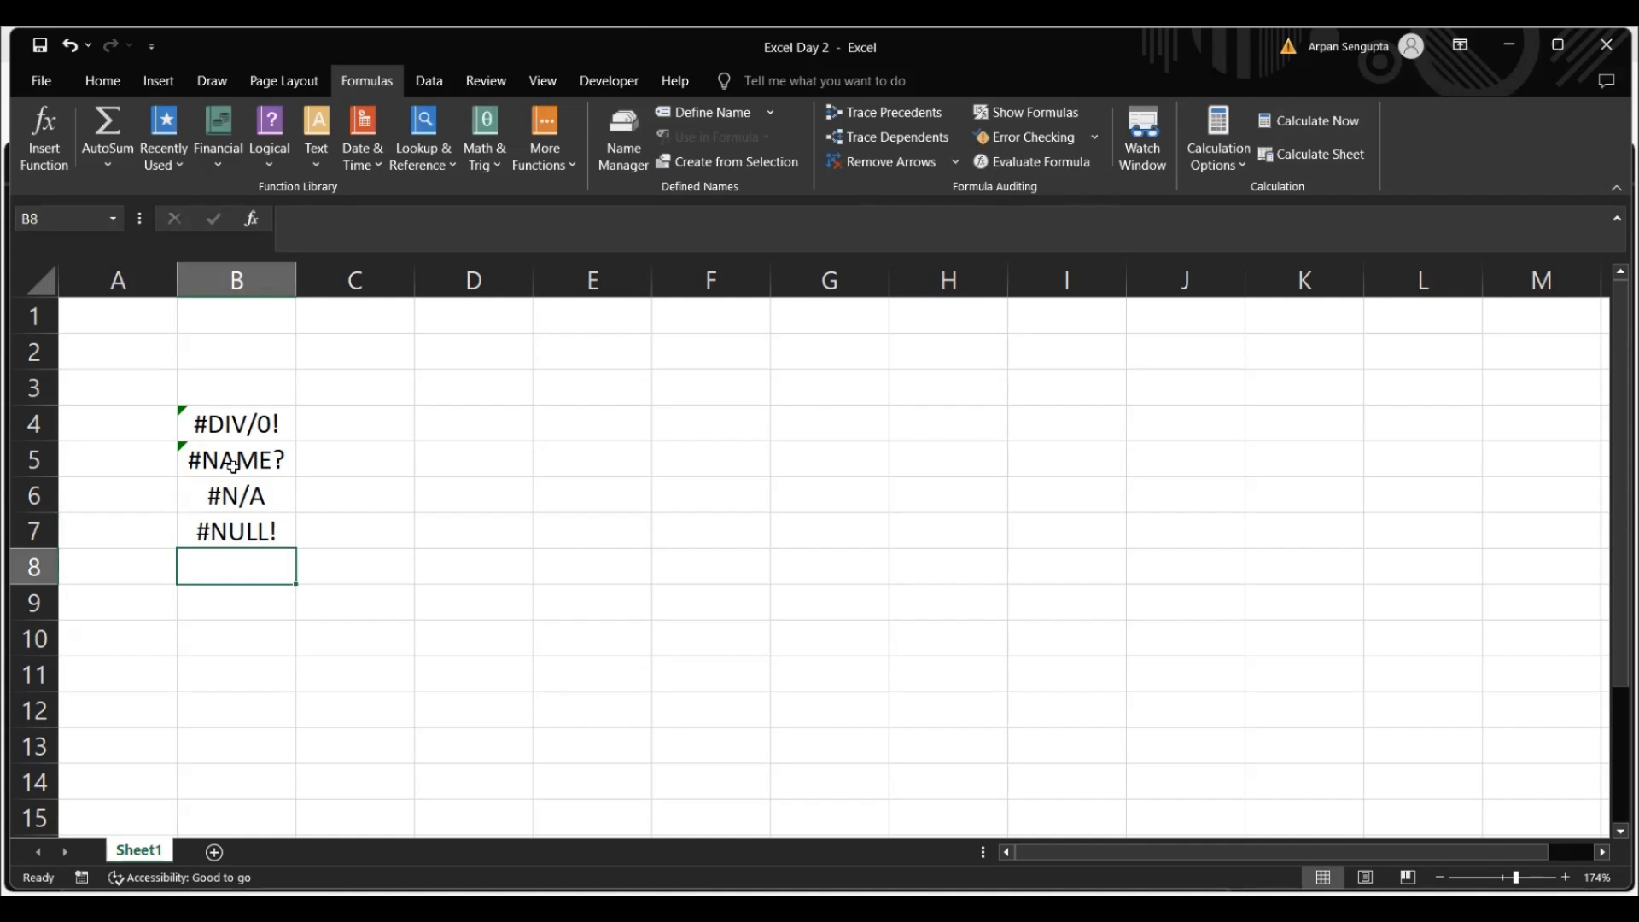
# Enter the error value #REF! in cell B8
pyautogui.write('#REF')
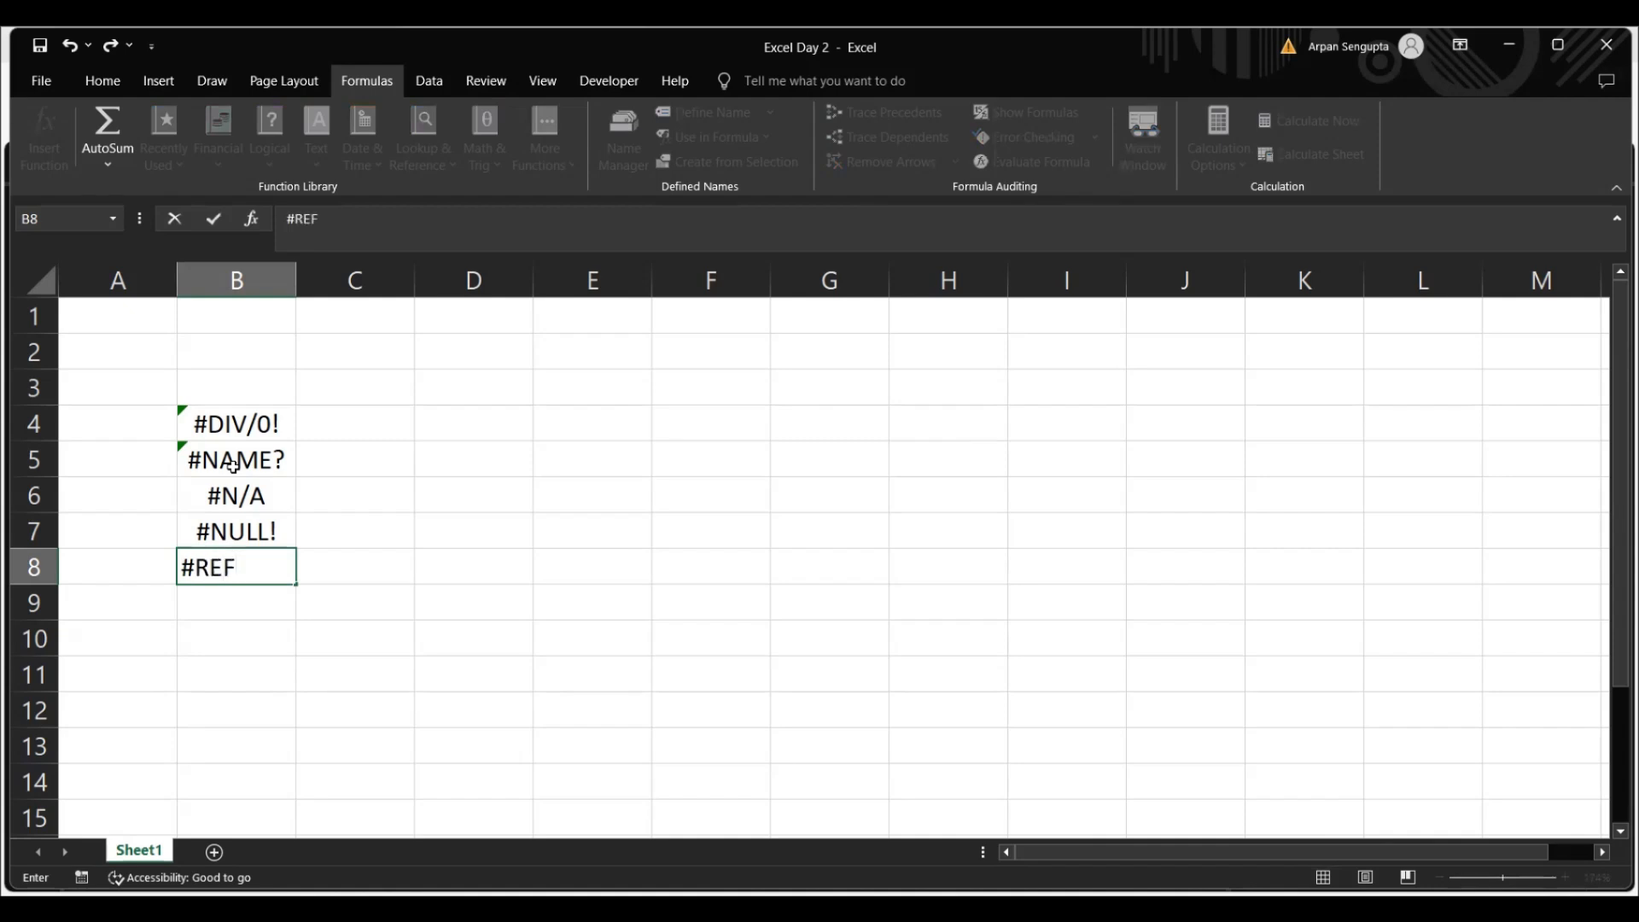
pyautogui.write('!')
pyautogui.press('Return')
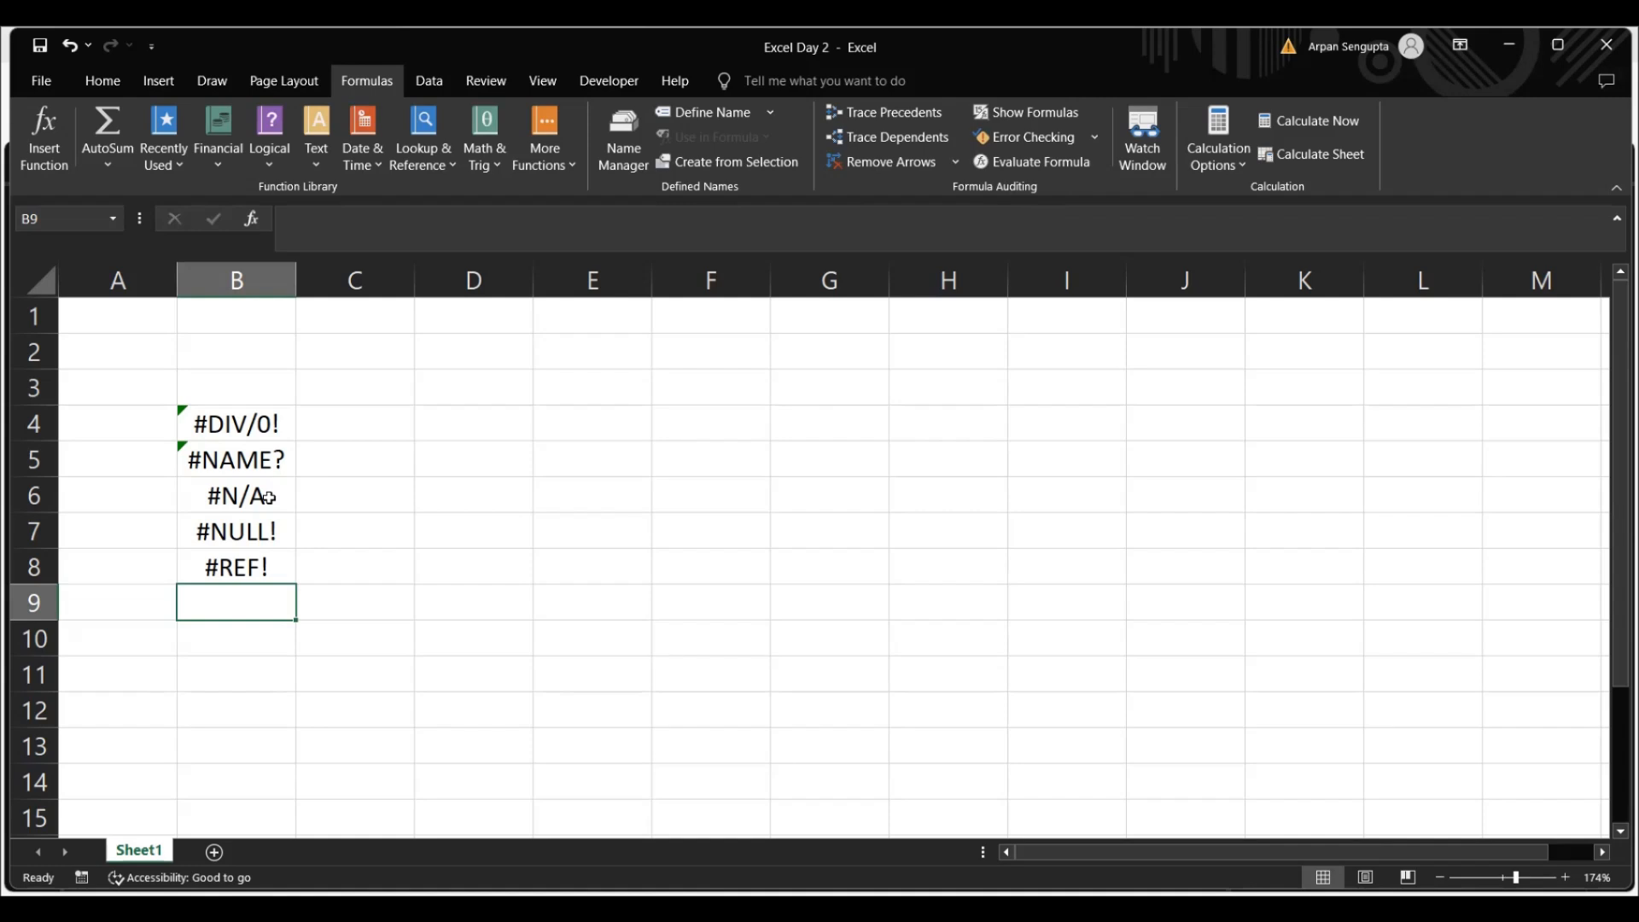
# Try the formula =A*B in cell B9 to demonstrate a value error
pyautogui.write('=A')
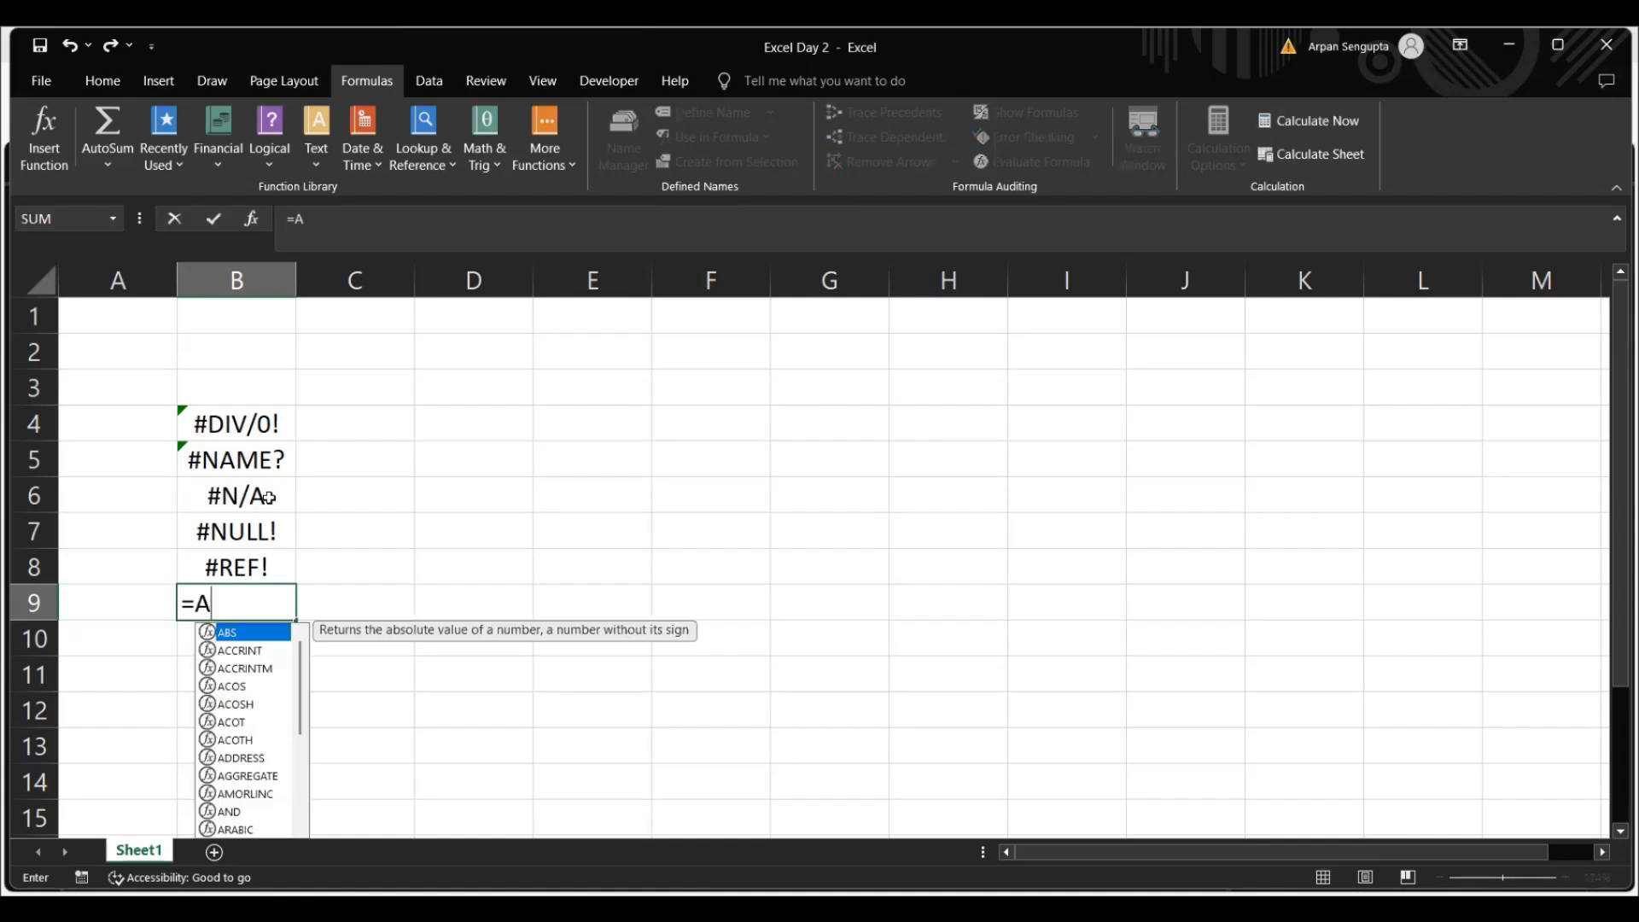
pyautogui.write('*B')
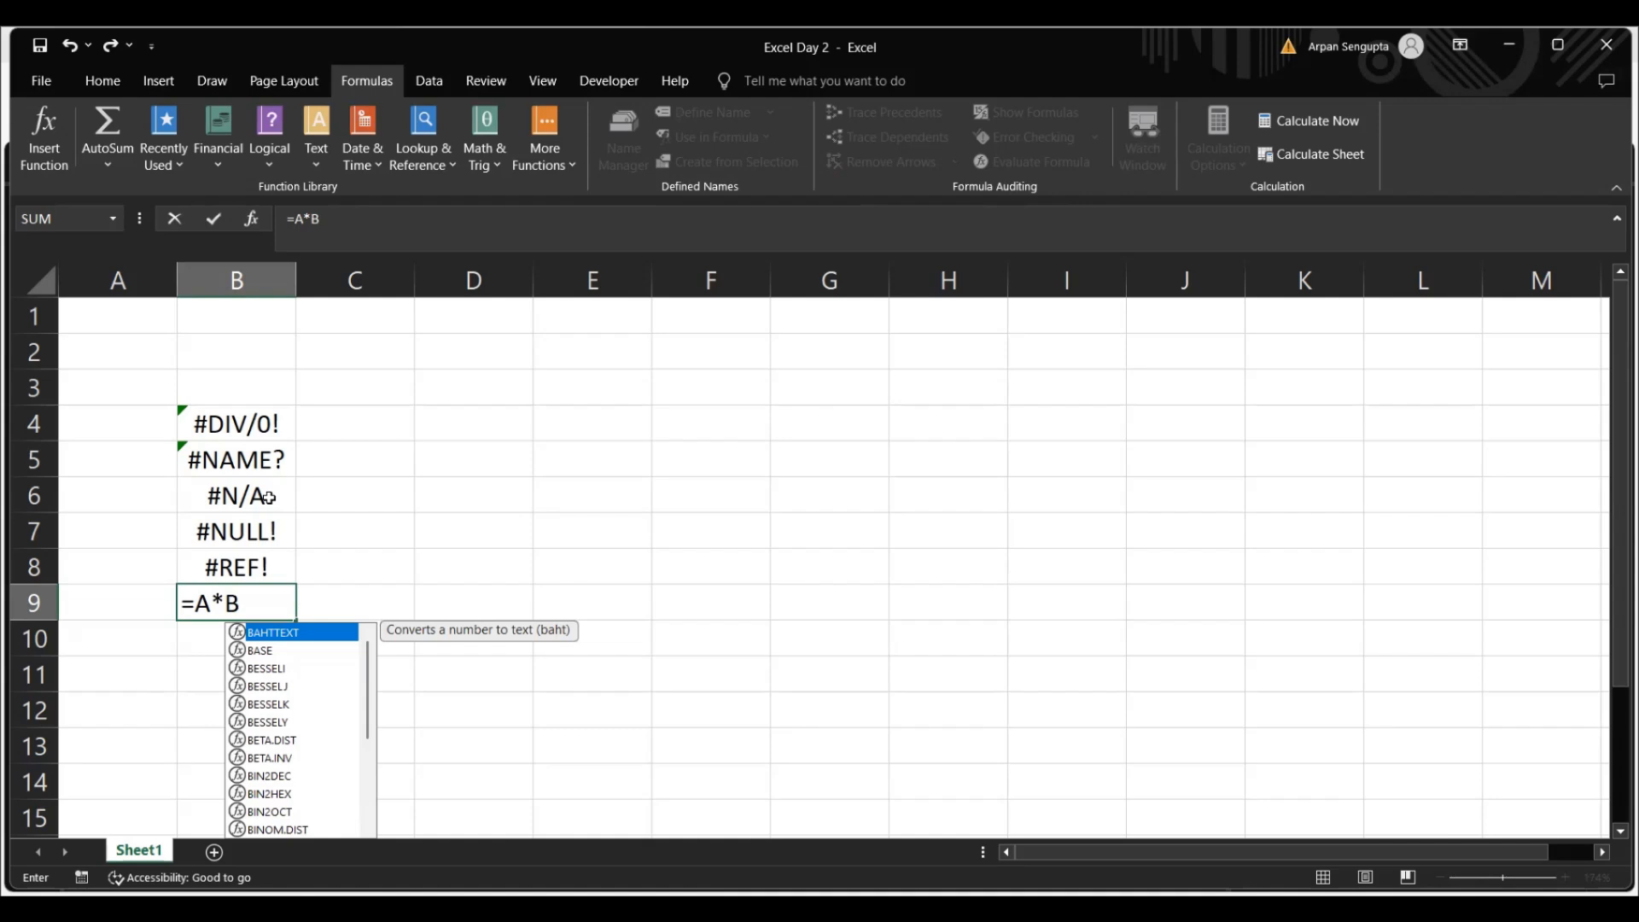
pyautogui.press('Return')
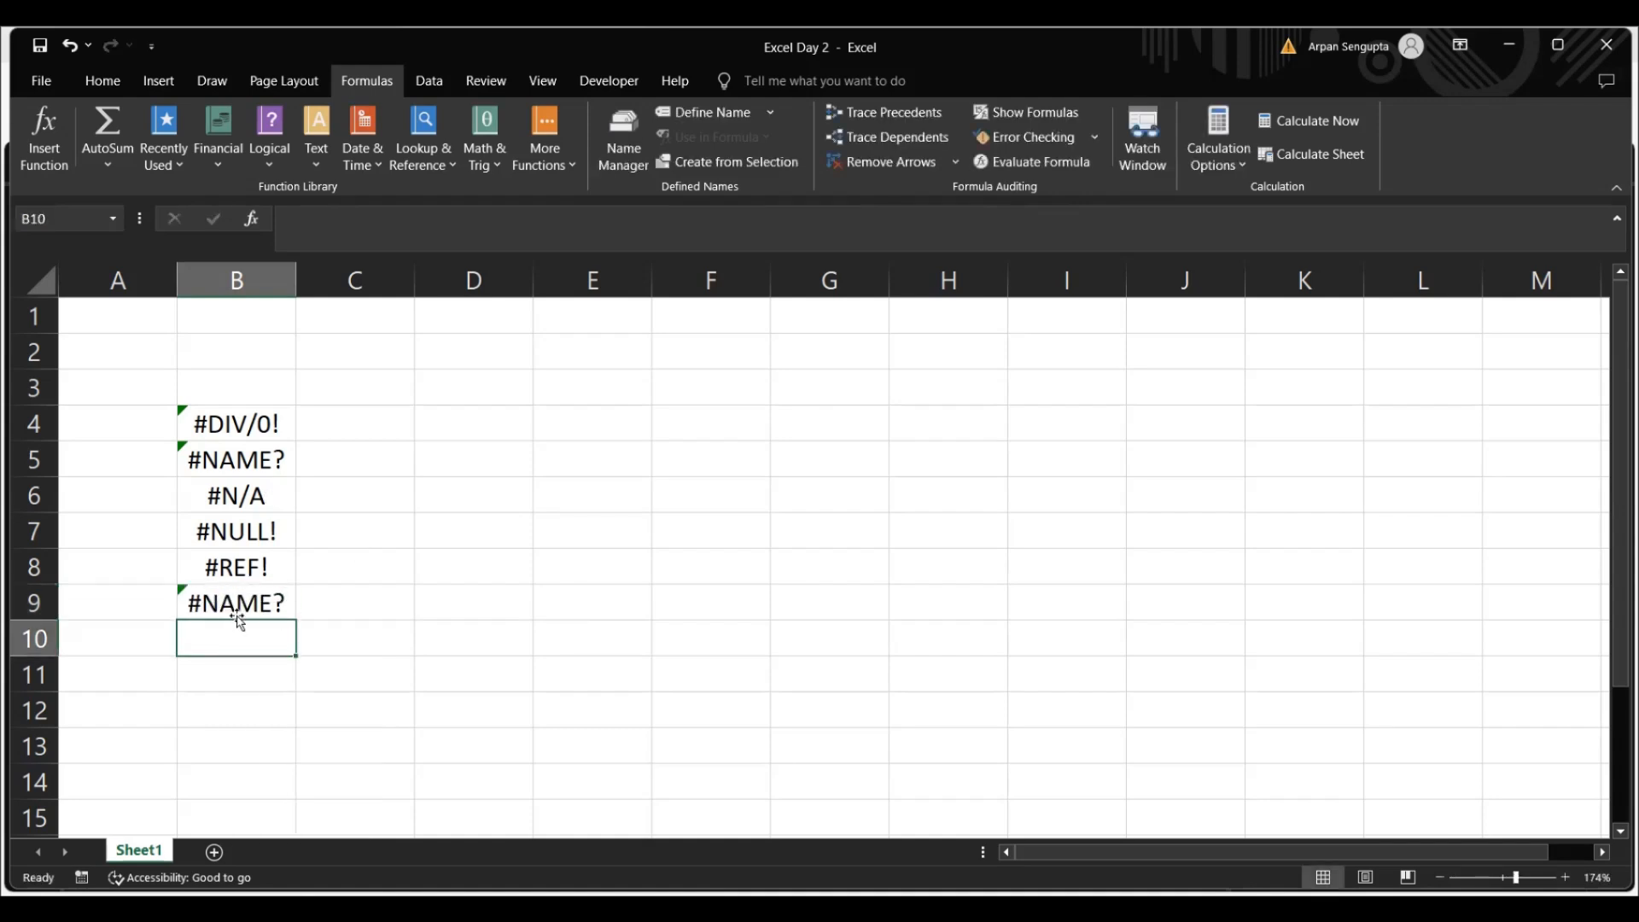
# Try changing the formula in cell B9 to =A*4 and clear the cell
pyautogui.click(238, 599)
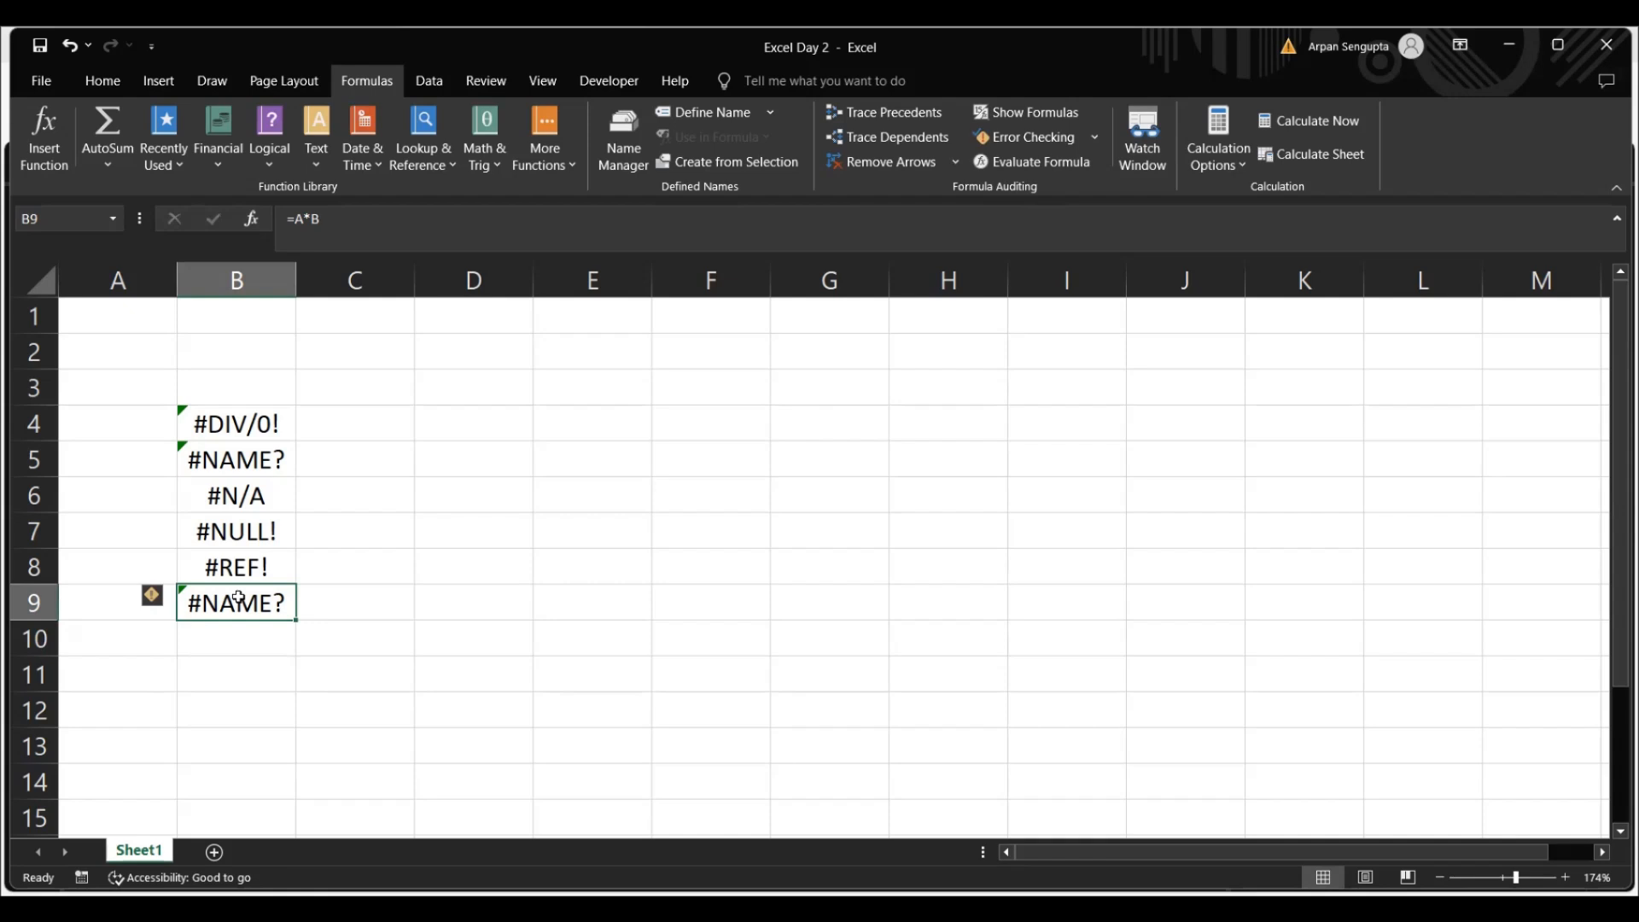
pyautogui.click(326, 223)
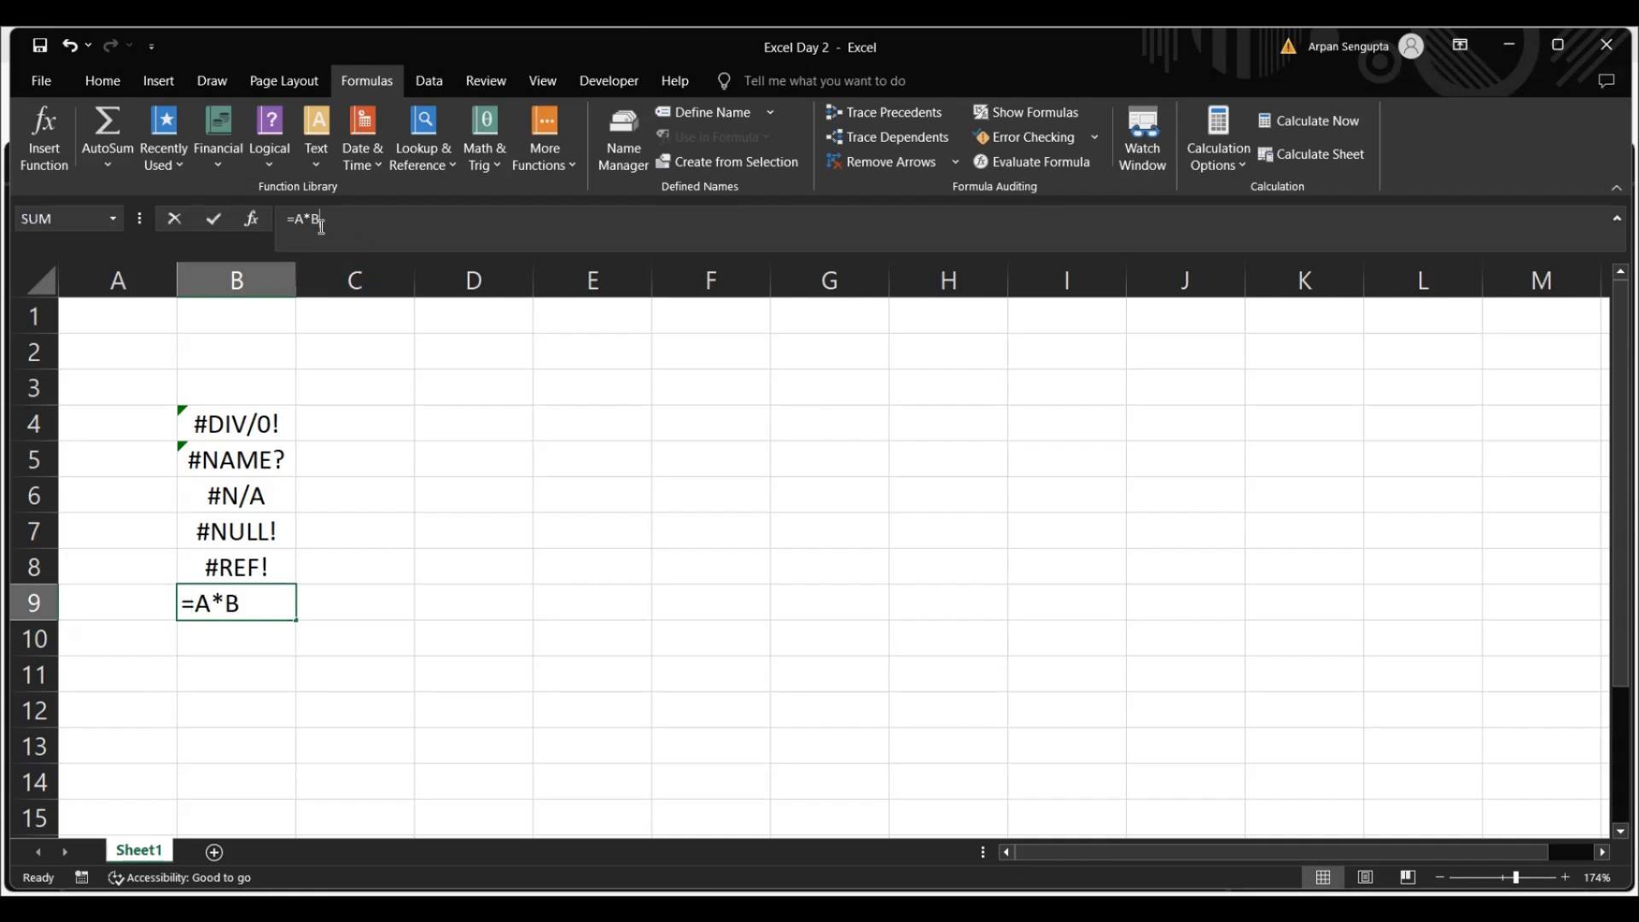
pyautogui.press('BackSpace')
pyautogui.write('4')
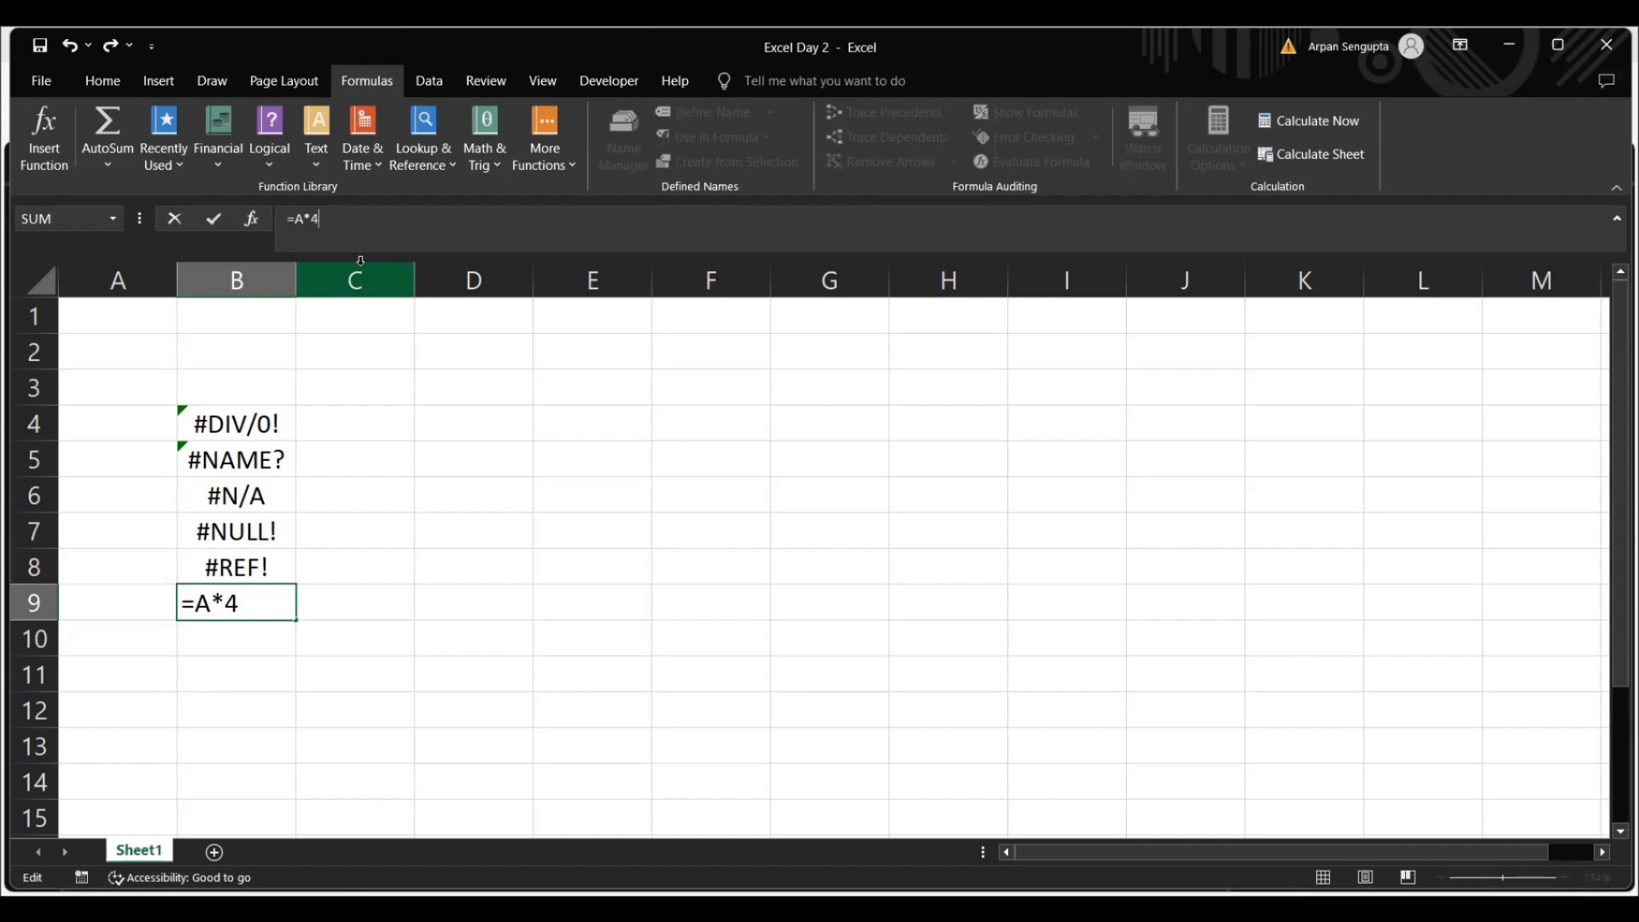
pyautogui.press('Return')
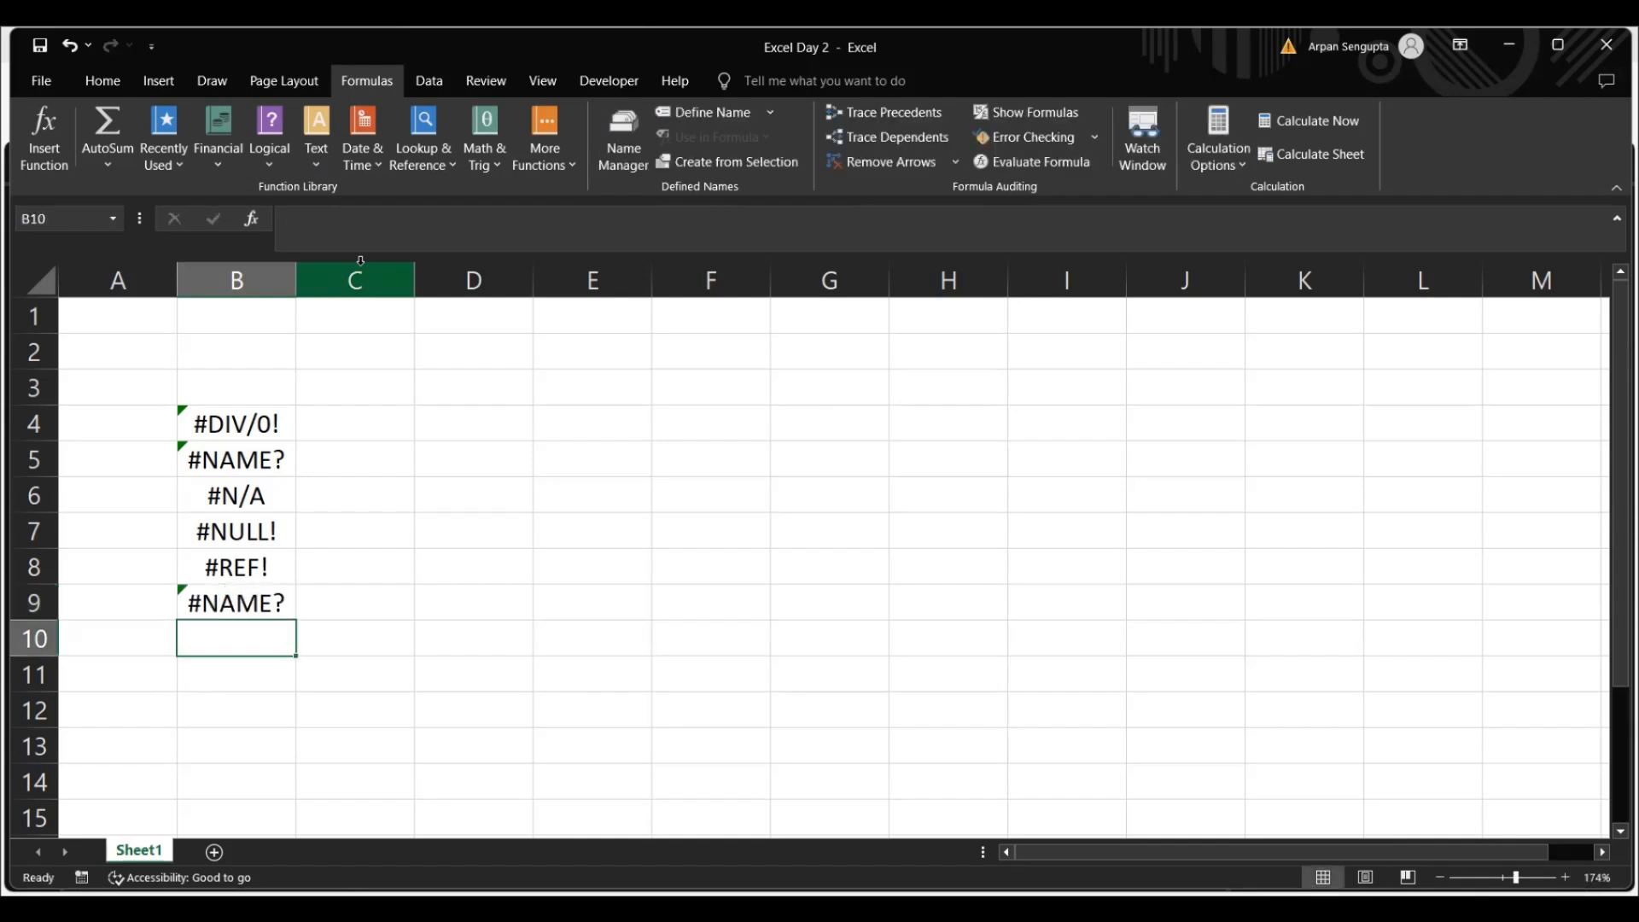
pyautogui.click(228, 607)
pyautogui.press('Delete')
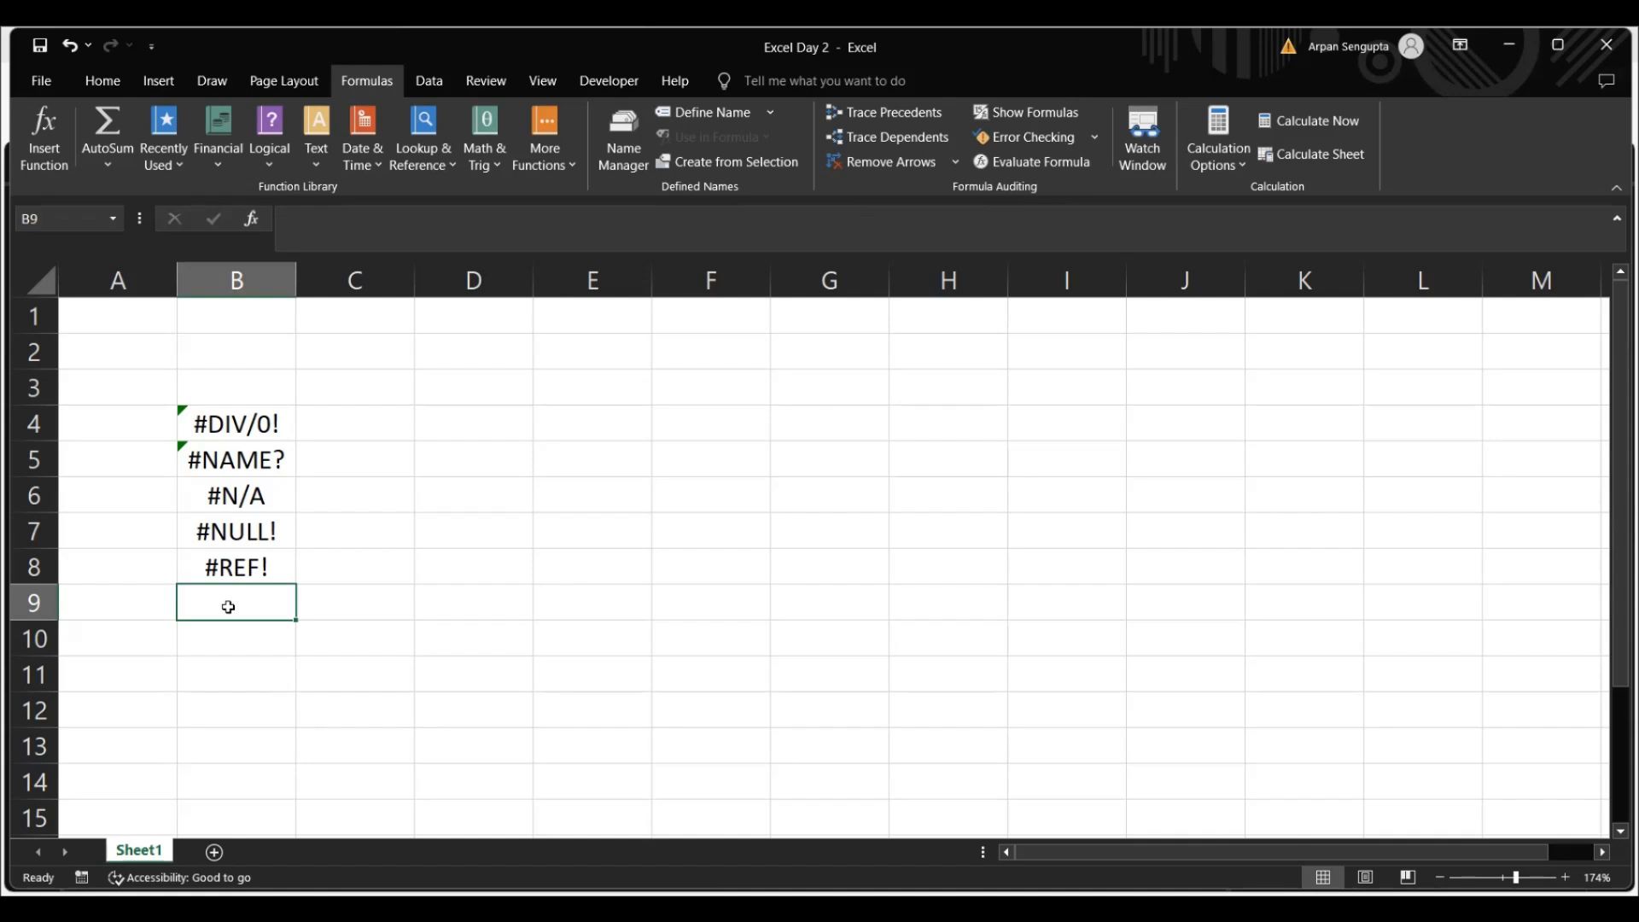
# Try the formula =SUM(B4:B8) in cell B9 and clear the cell
pyautogui.write('=')
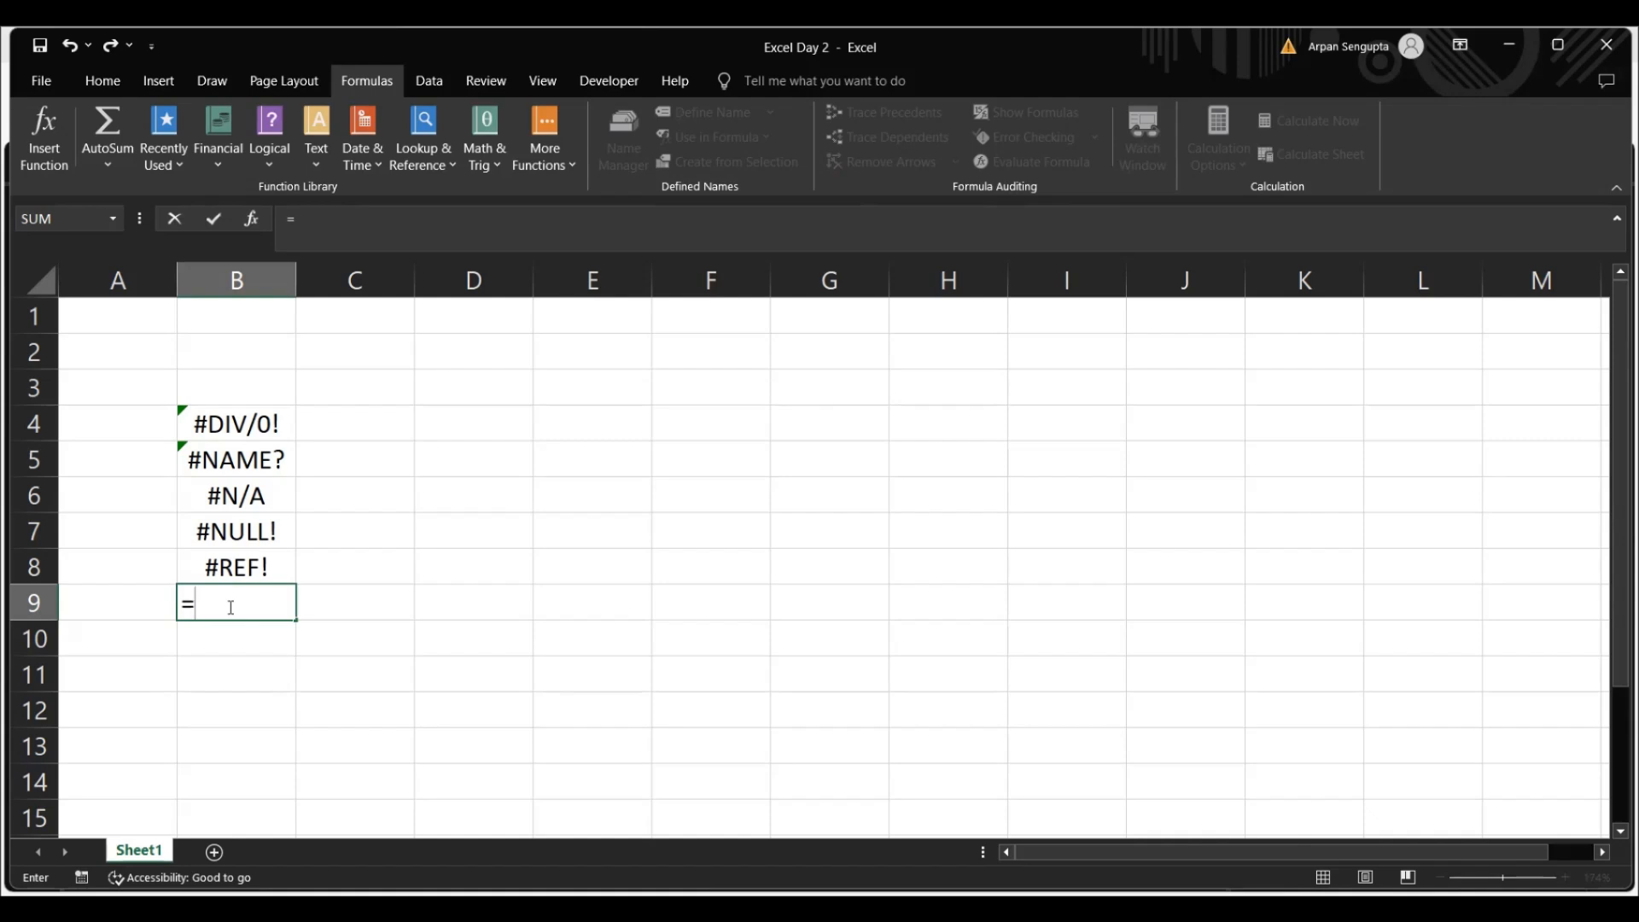
pyautogui.write('sum')
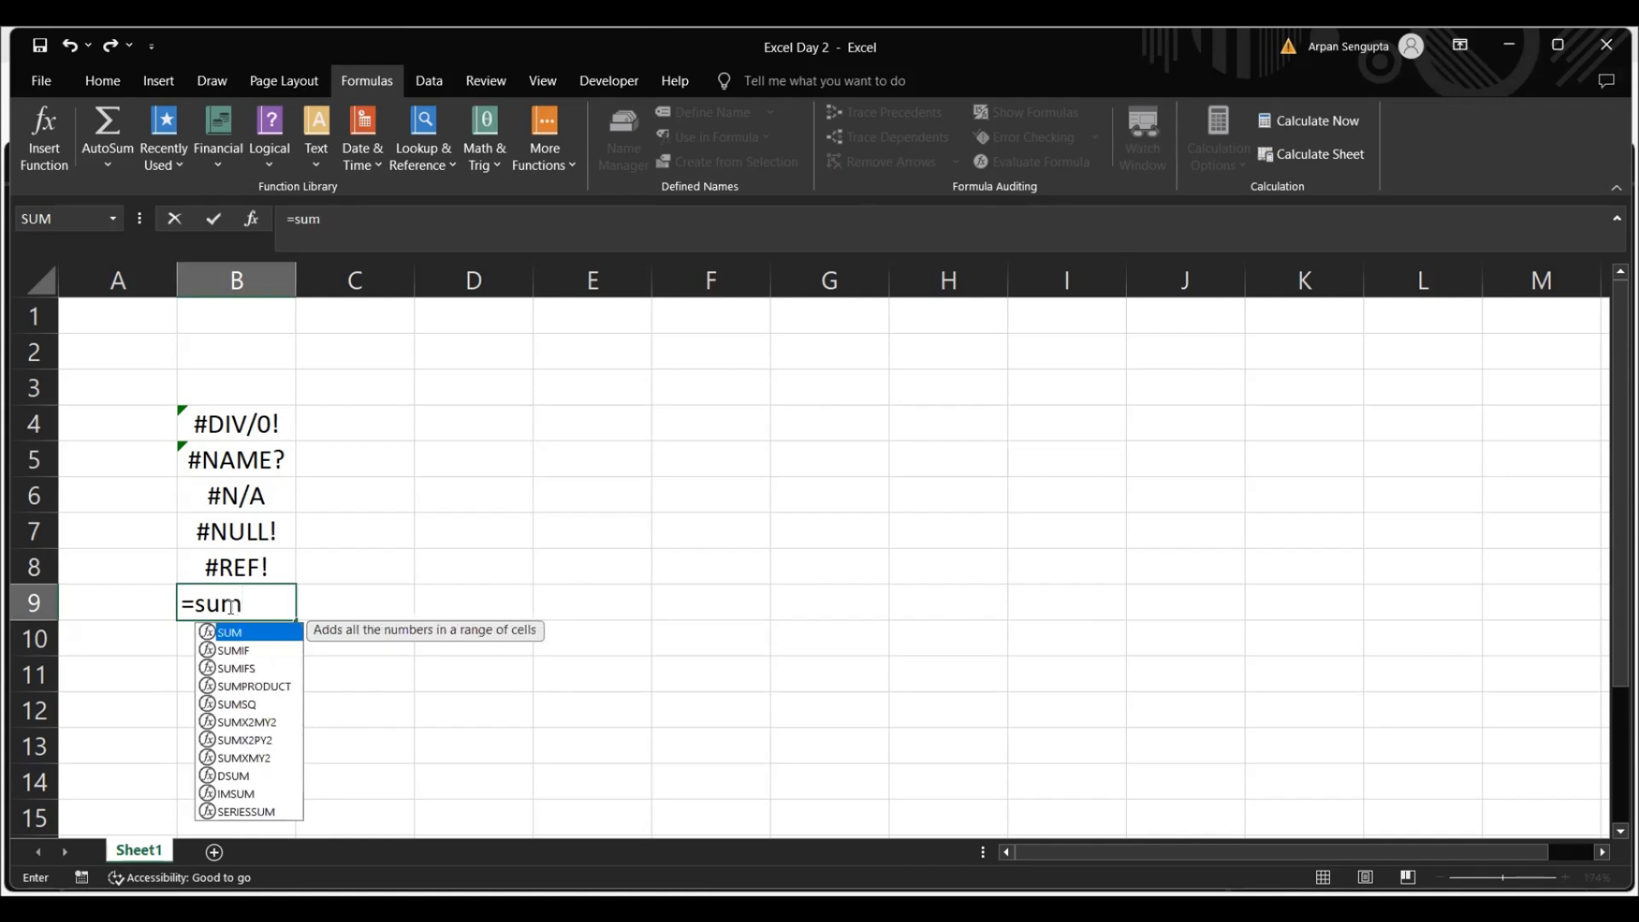
pyautogui.press('Tab')
pyautogui.click(246, 429)
pyautogui.moveTo(245, 428); pyautogui.dragTo(262, 553)
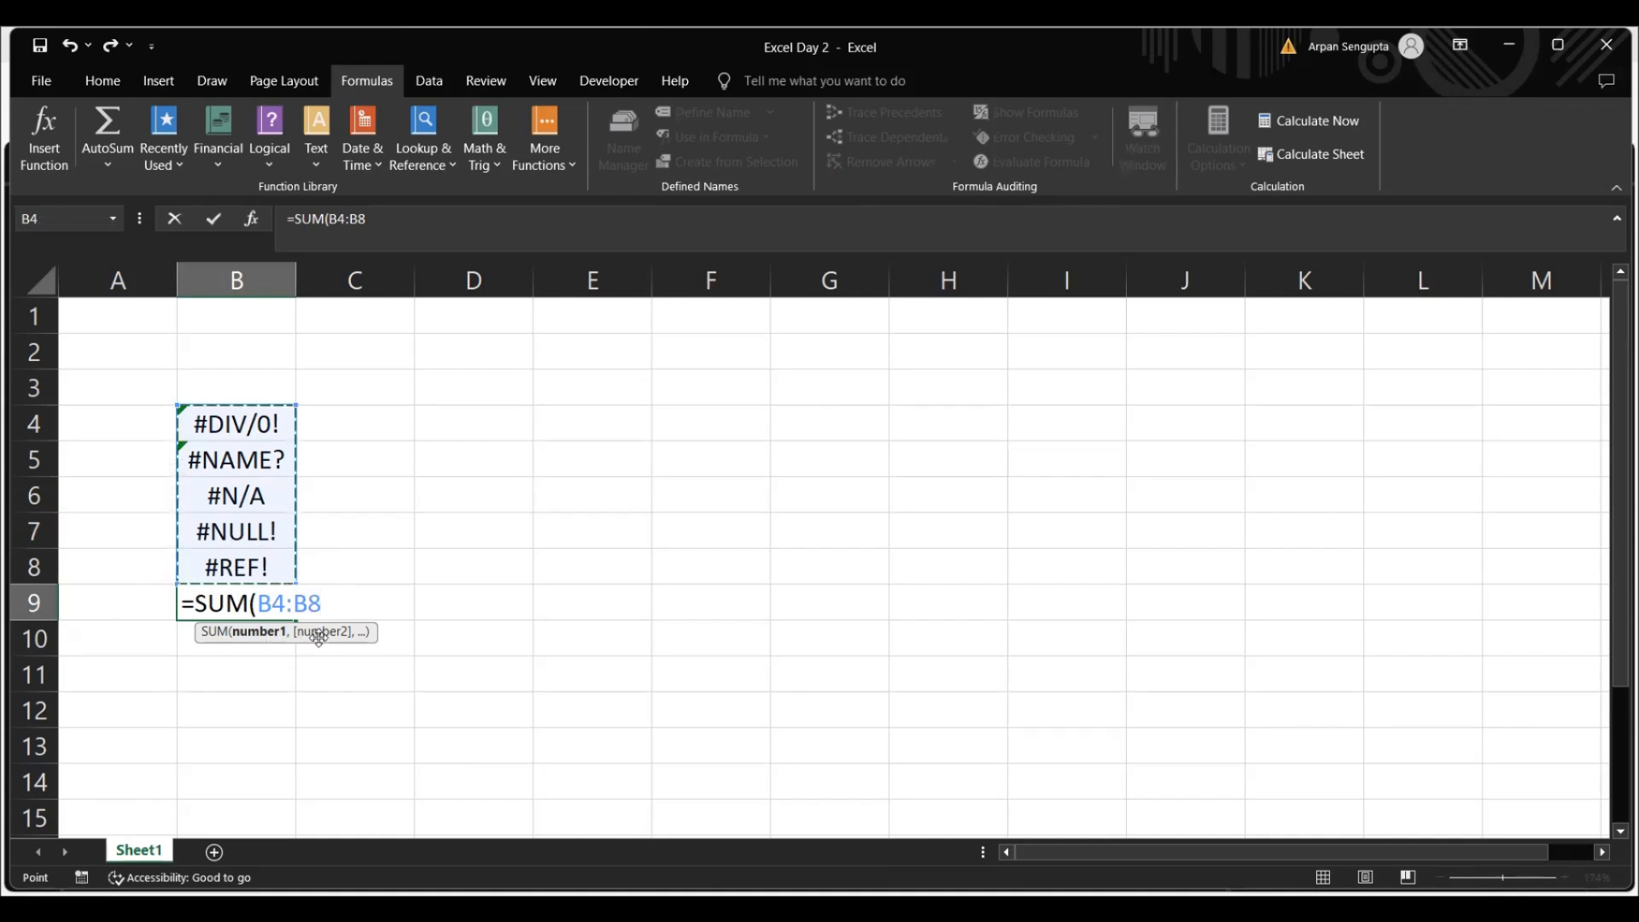
pyautogui.write(')')
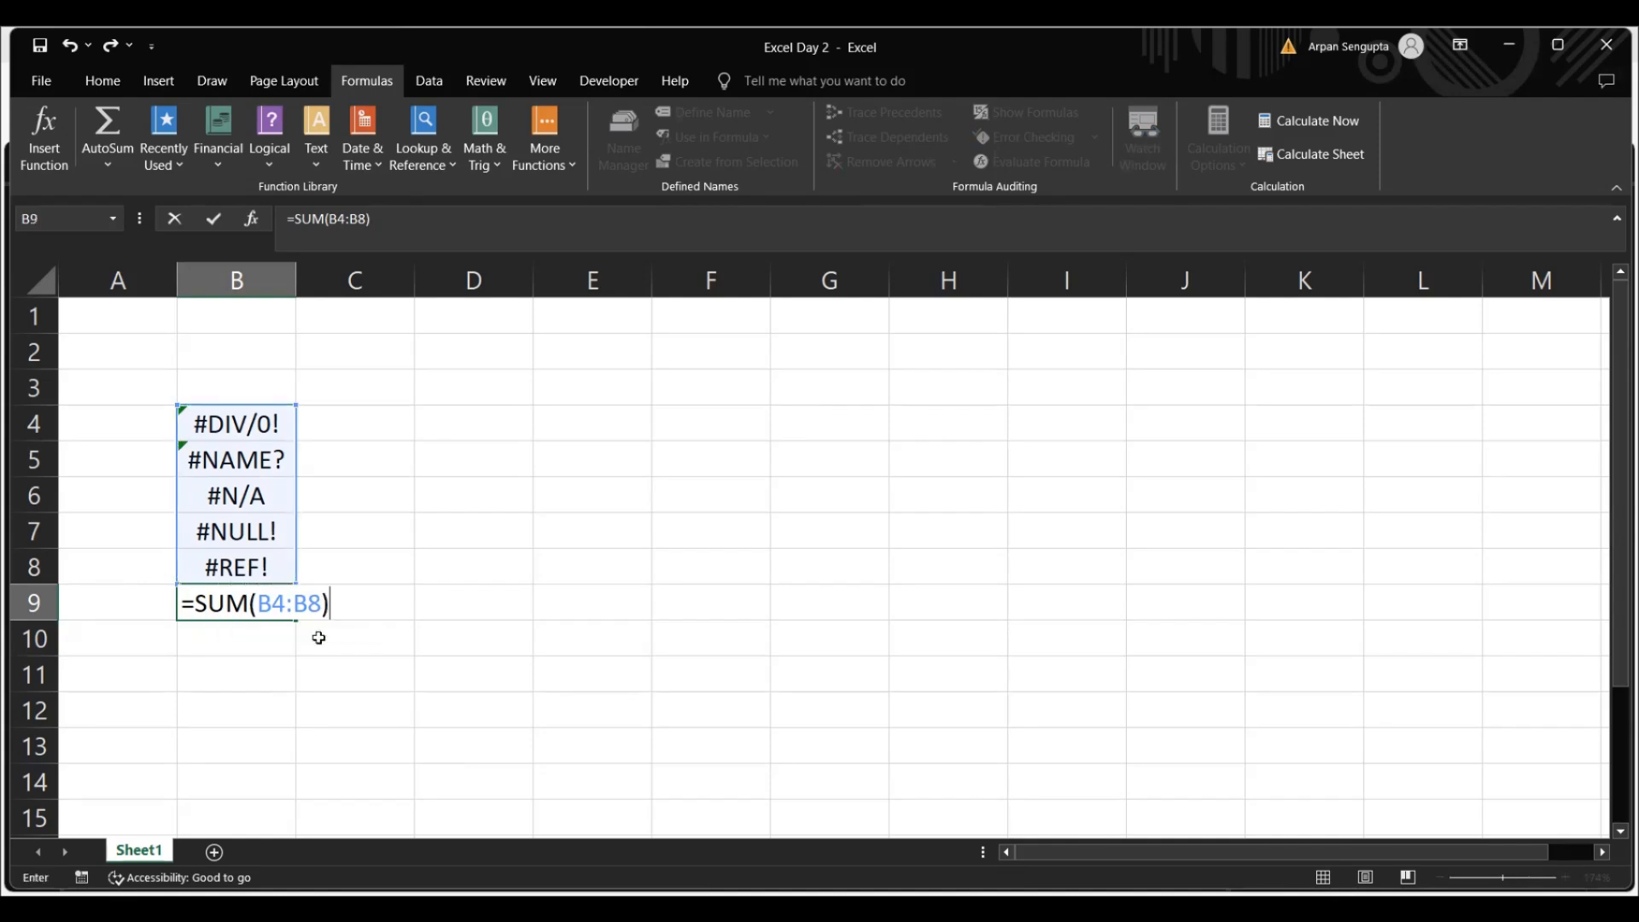
pyautogui.hotkey('ctrl', 'Return')
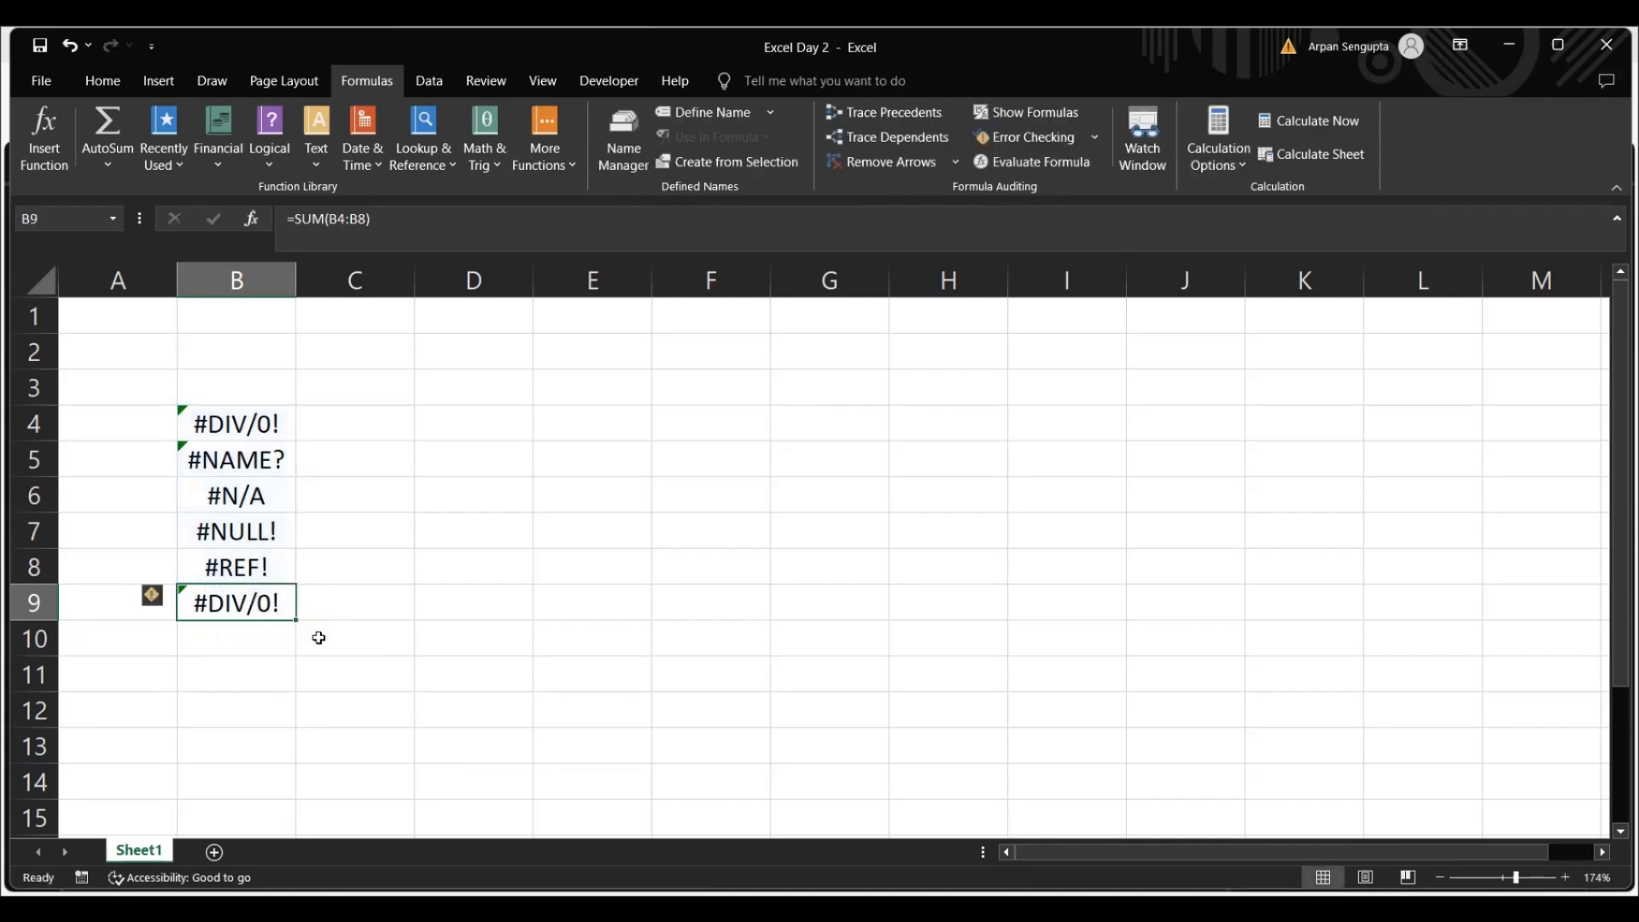
pyautogui.click(267, 426)
pyautogui.click(230, 614)
pyautogui.press('Delete')
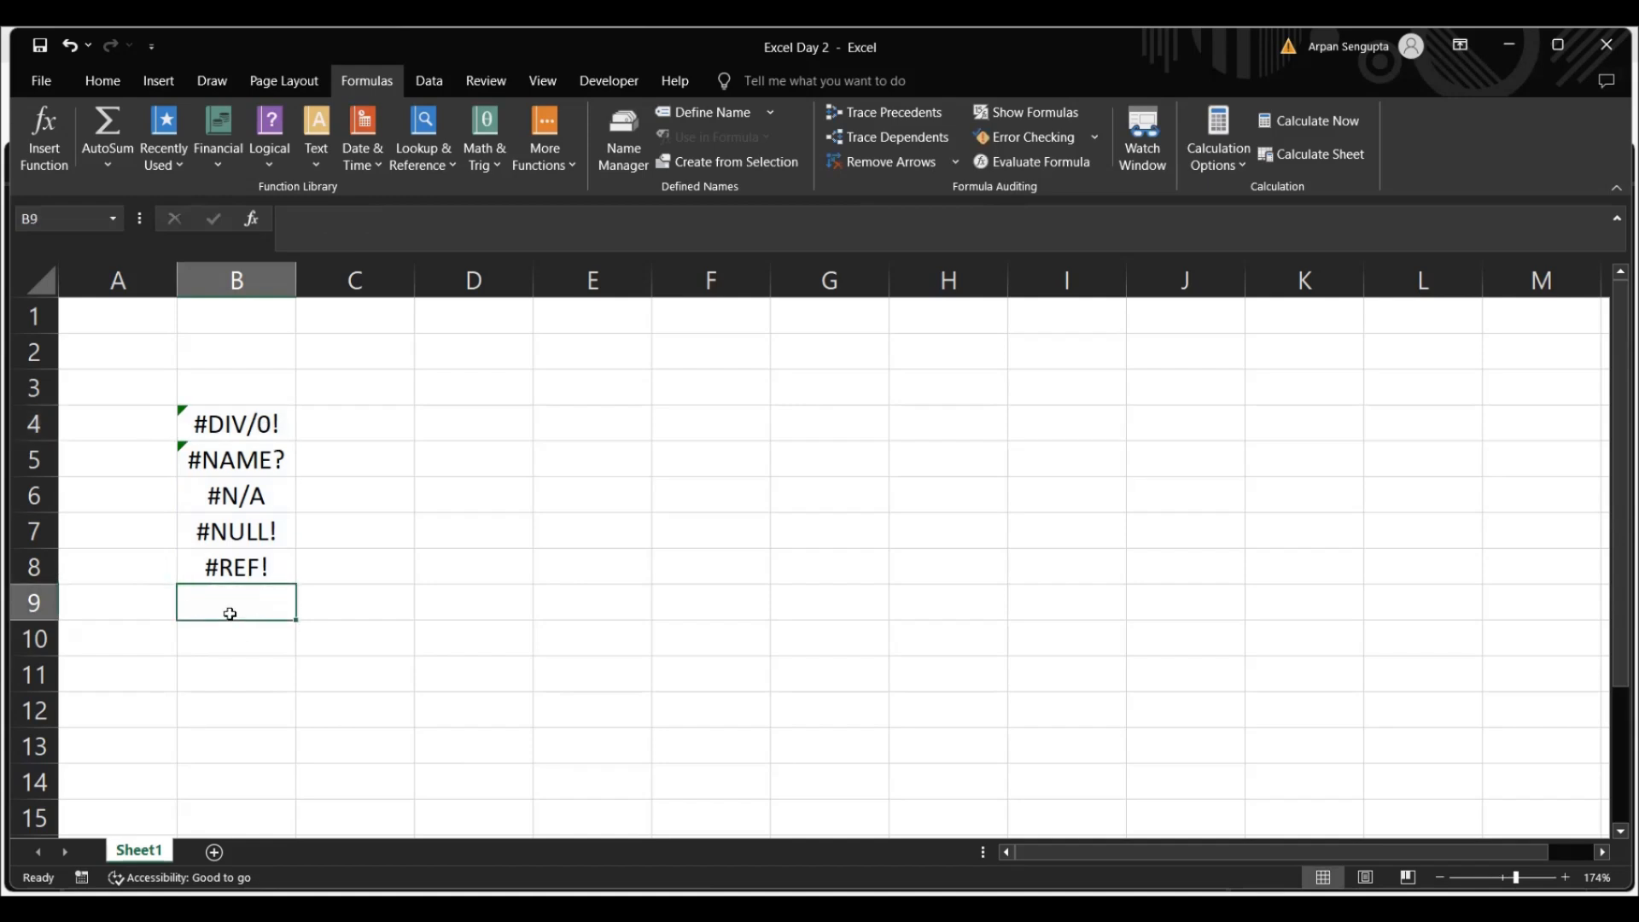
# Enter the letters A, B and C in cells D4, D5 and D6
pyautogui.click(480, 413)
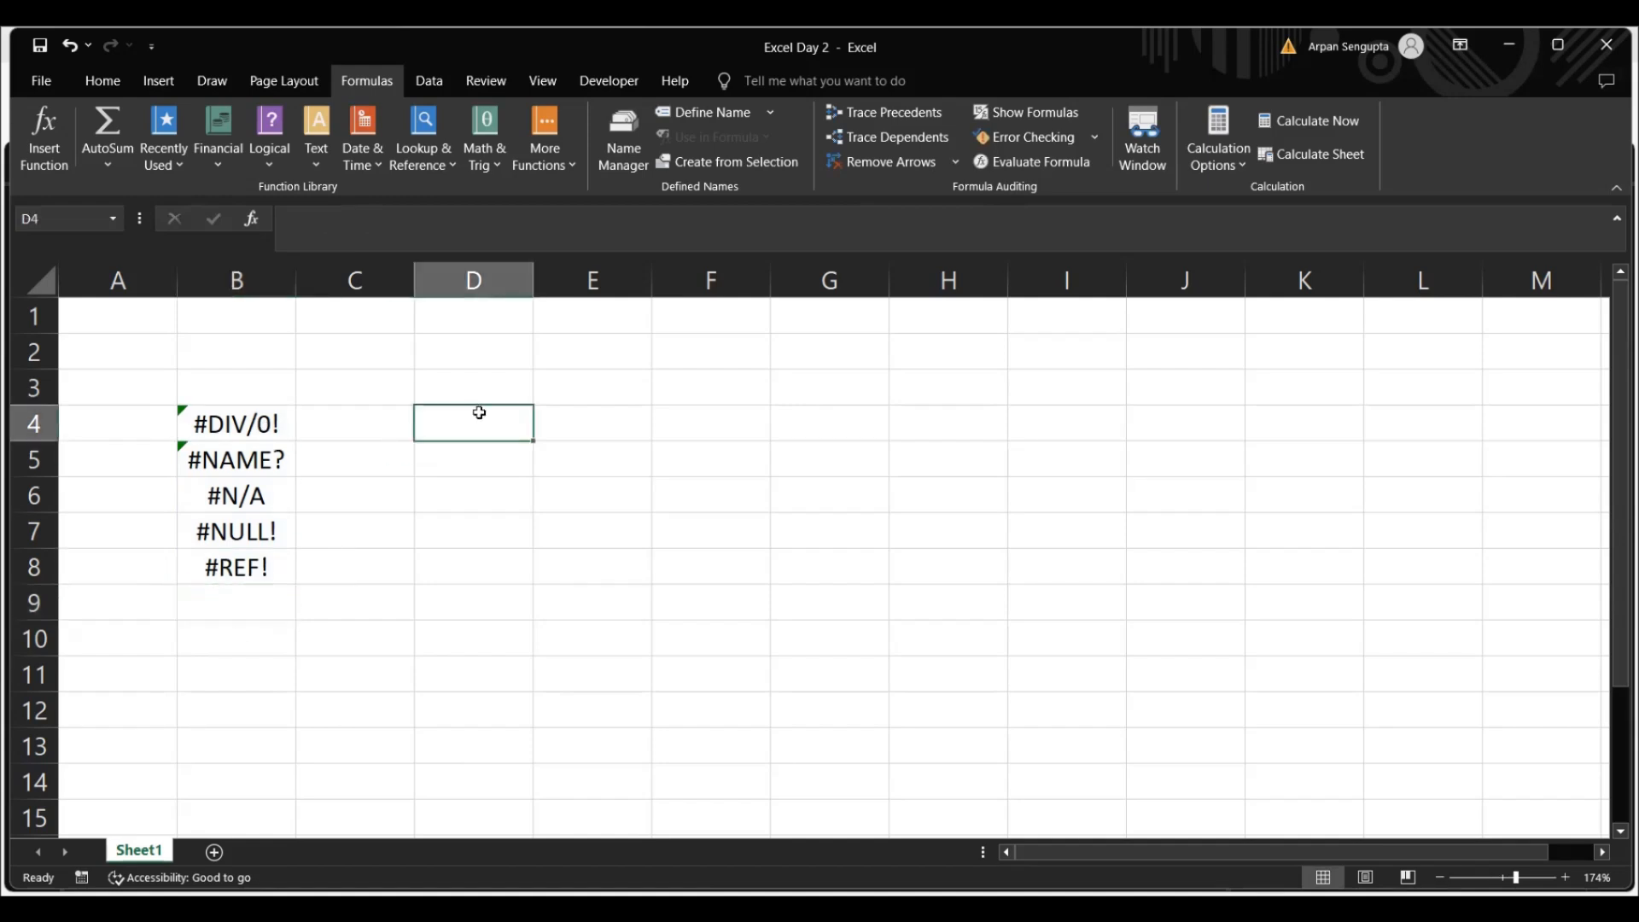
pyautogui.write('A')
pyautogui.press('Return')
pyautogui.write('B')
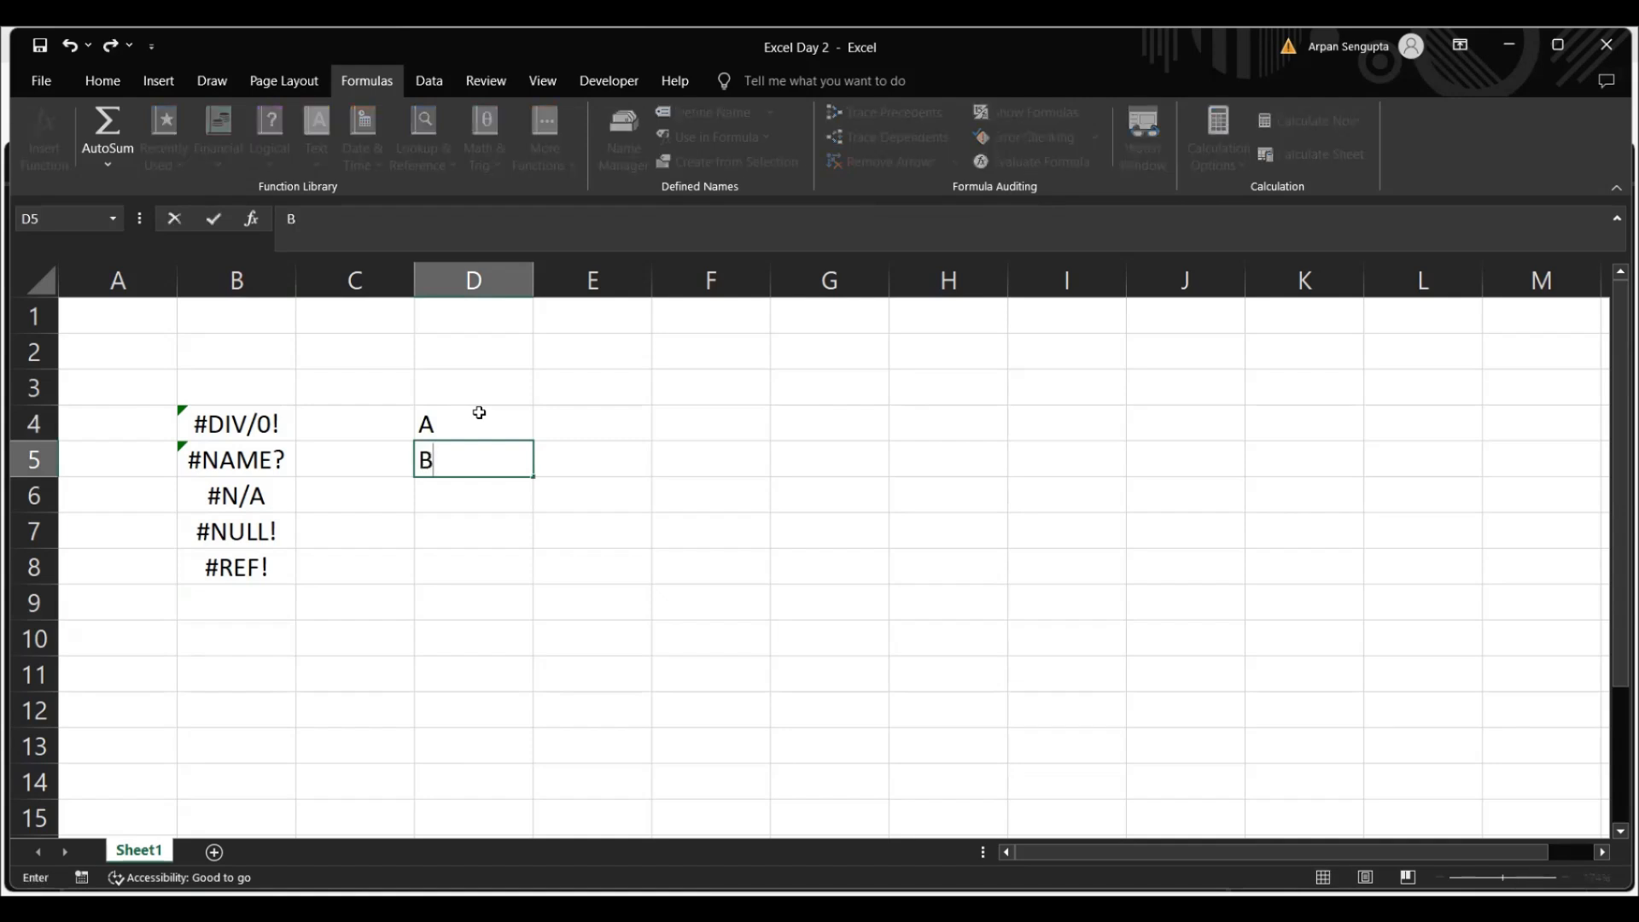
pyautogui.press('Return')
pyautogui.write('C')
pyautogui.press('Return')
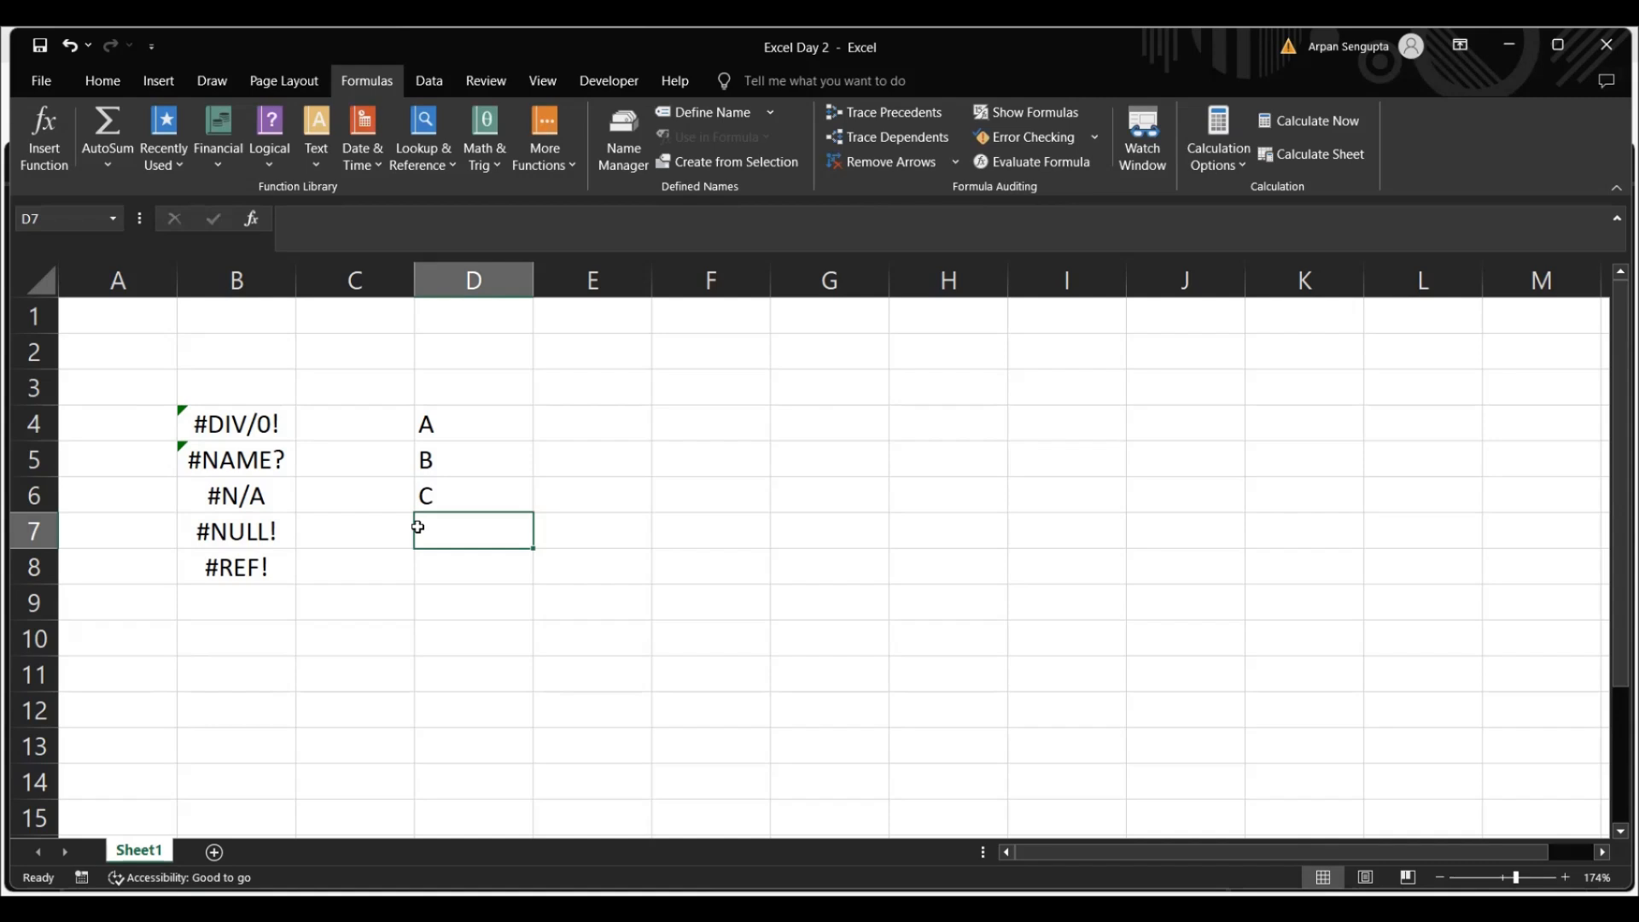
# Try summing the letters with the formula =SUM(D4:D6) in cell D7
pyautogui.write('=SUM(')
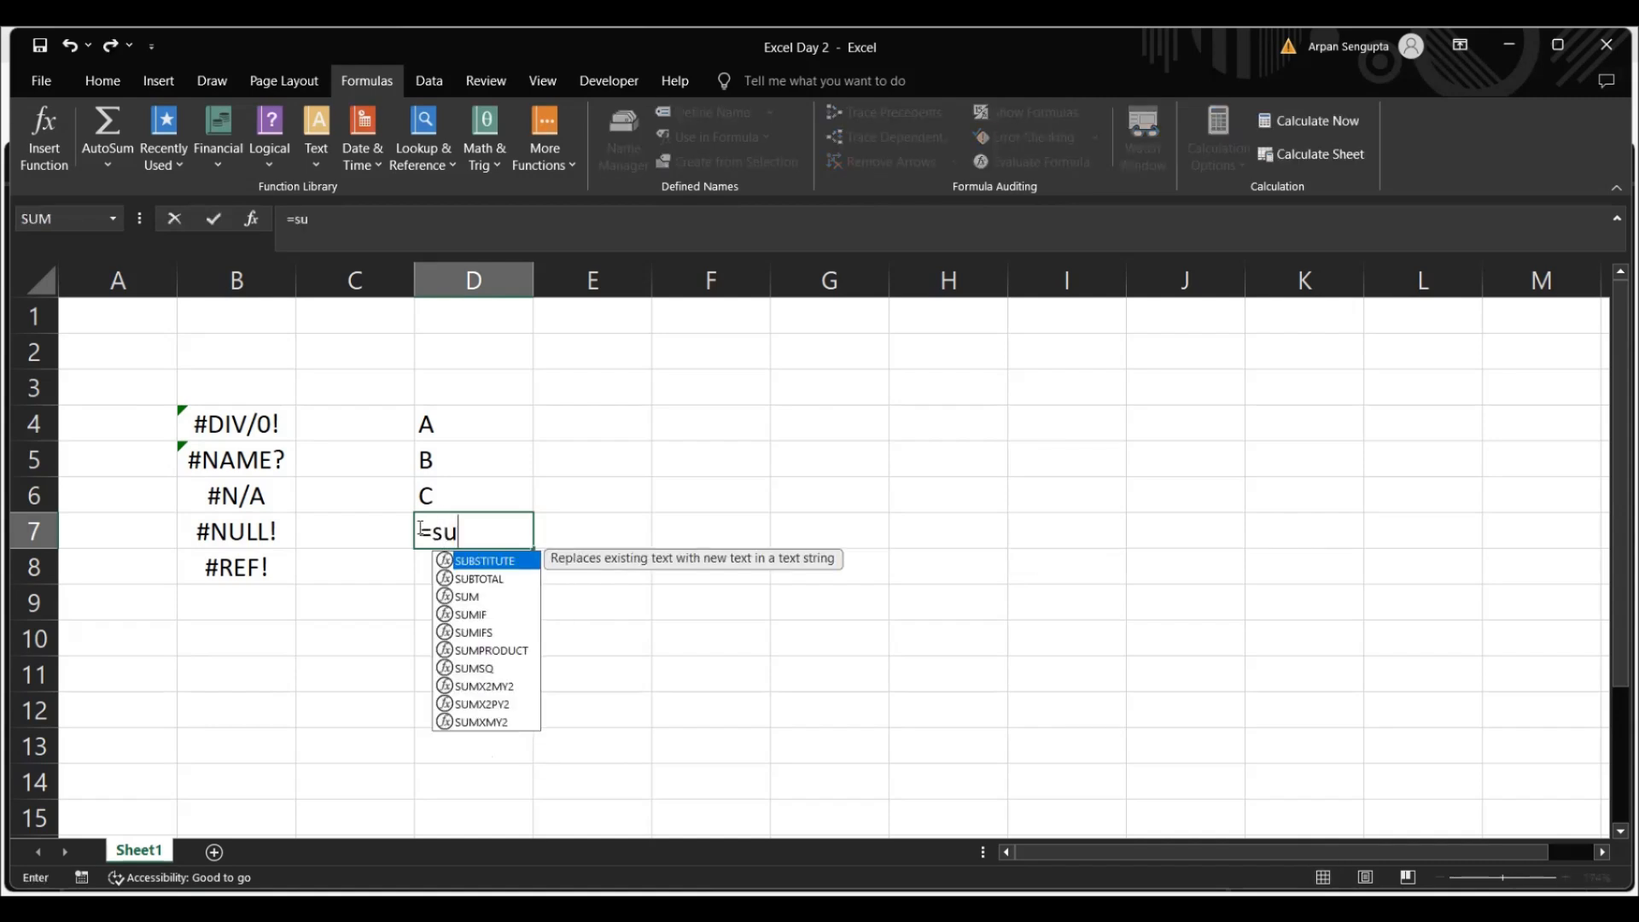
pyautogui.press('Up')
pyautogui.press('Up')
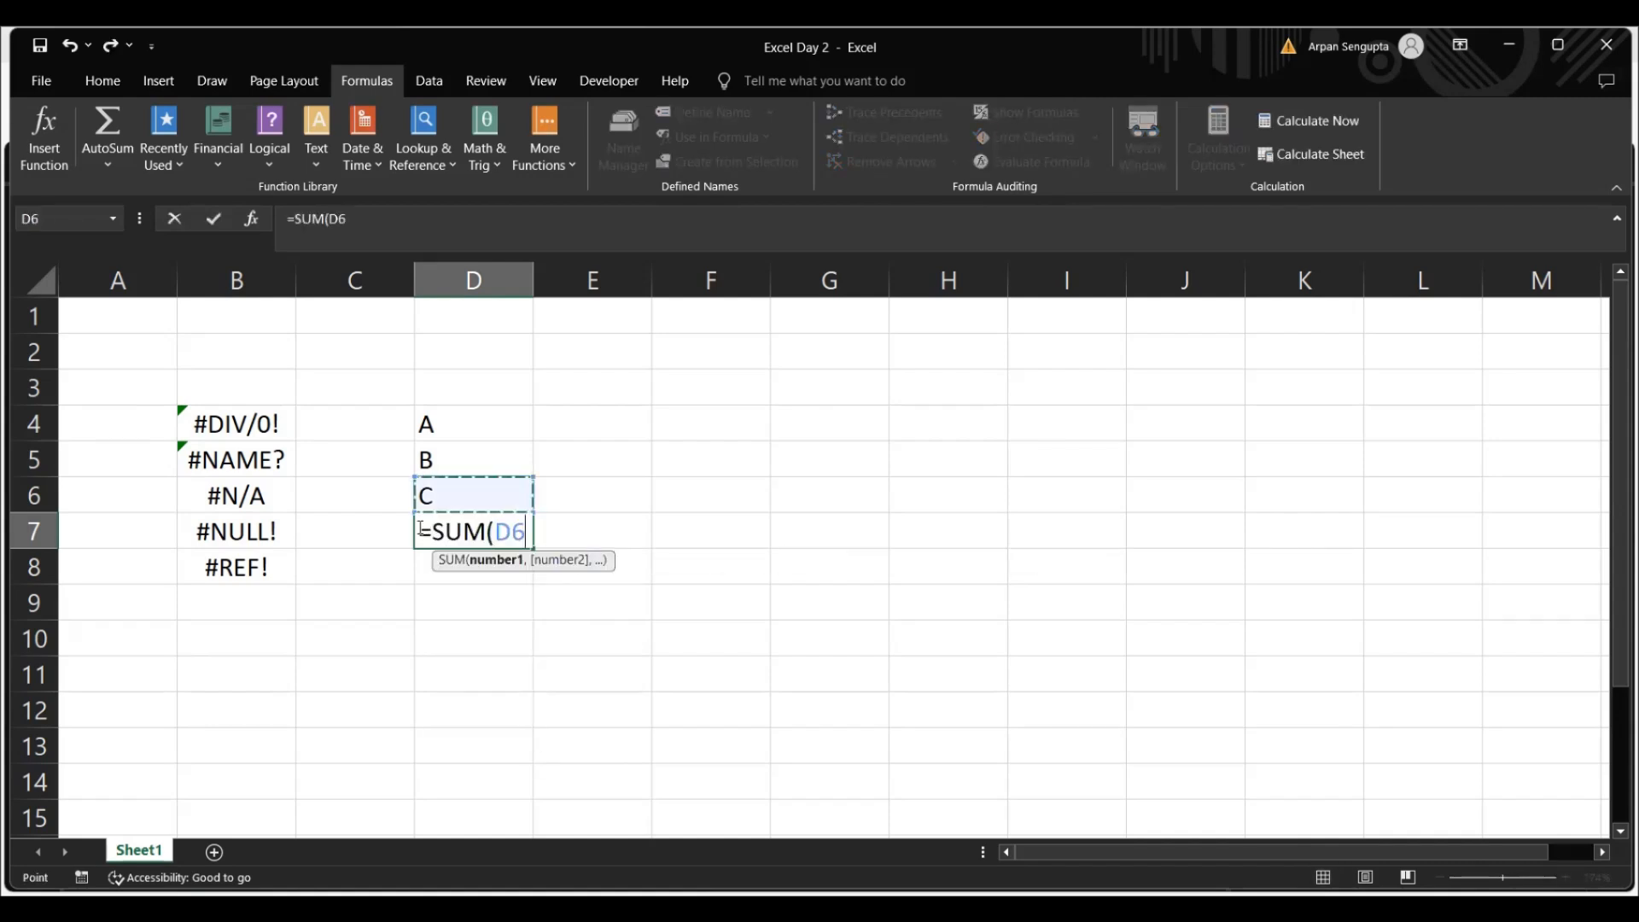
pyautogui.press('Up')
pyautogui.hotkey('shift', 'Down')
pyautogui.hotkey('shift', 'Down')
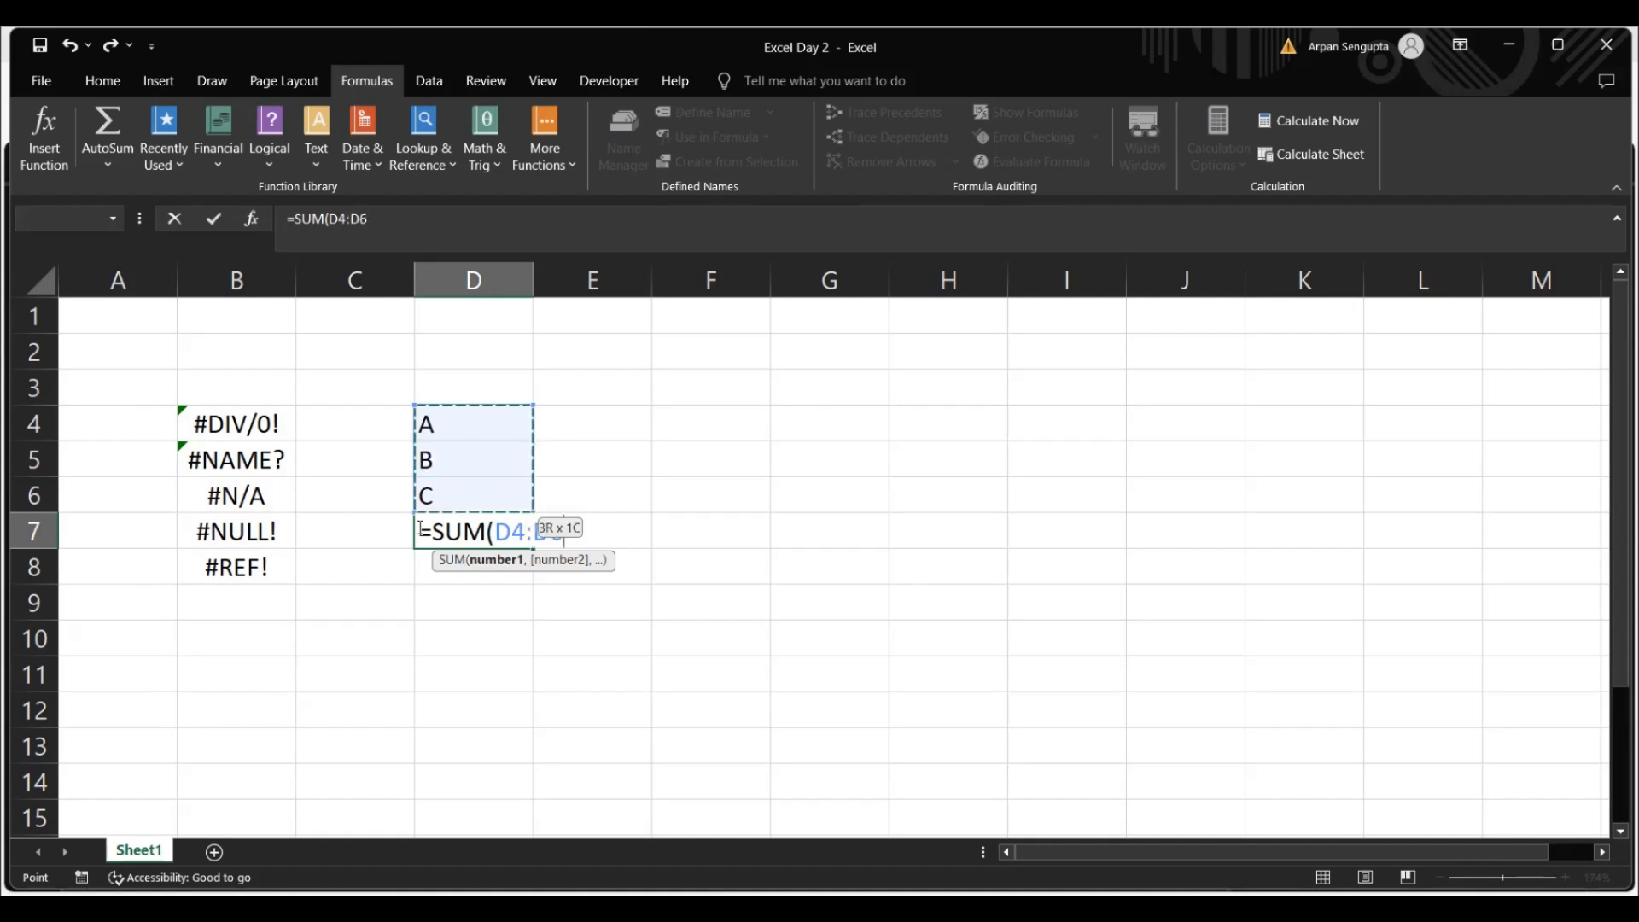
pyautogui.write(')')
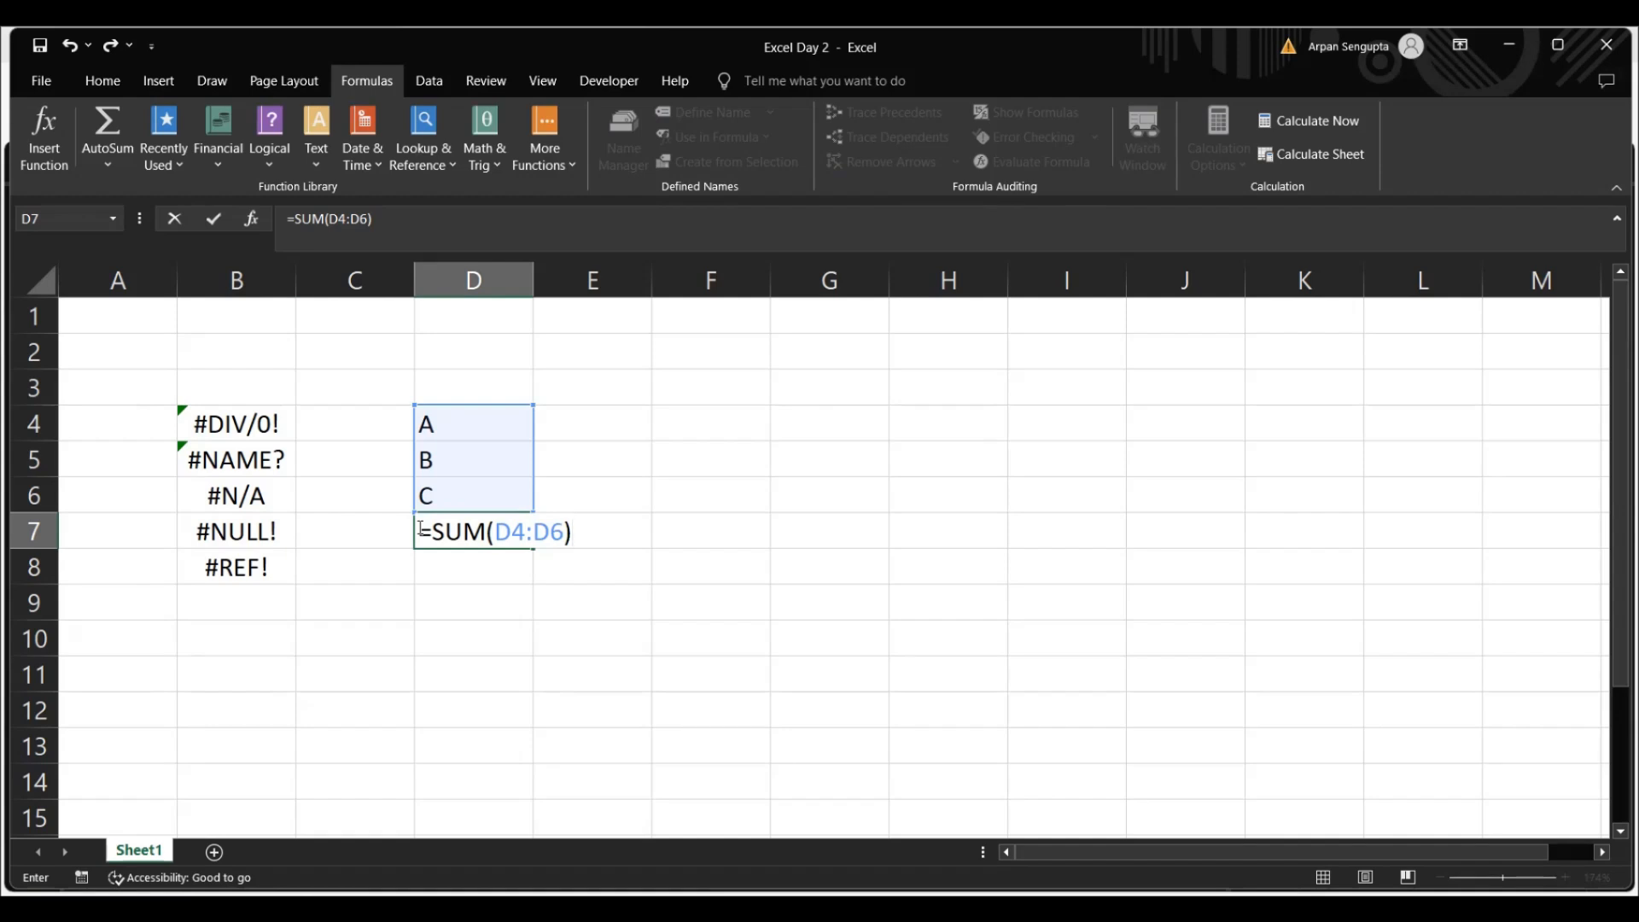
pyautogui.hotkey('ctrl', 'Return')
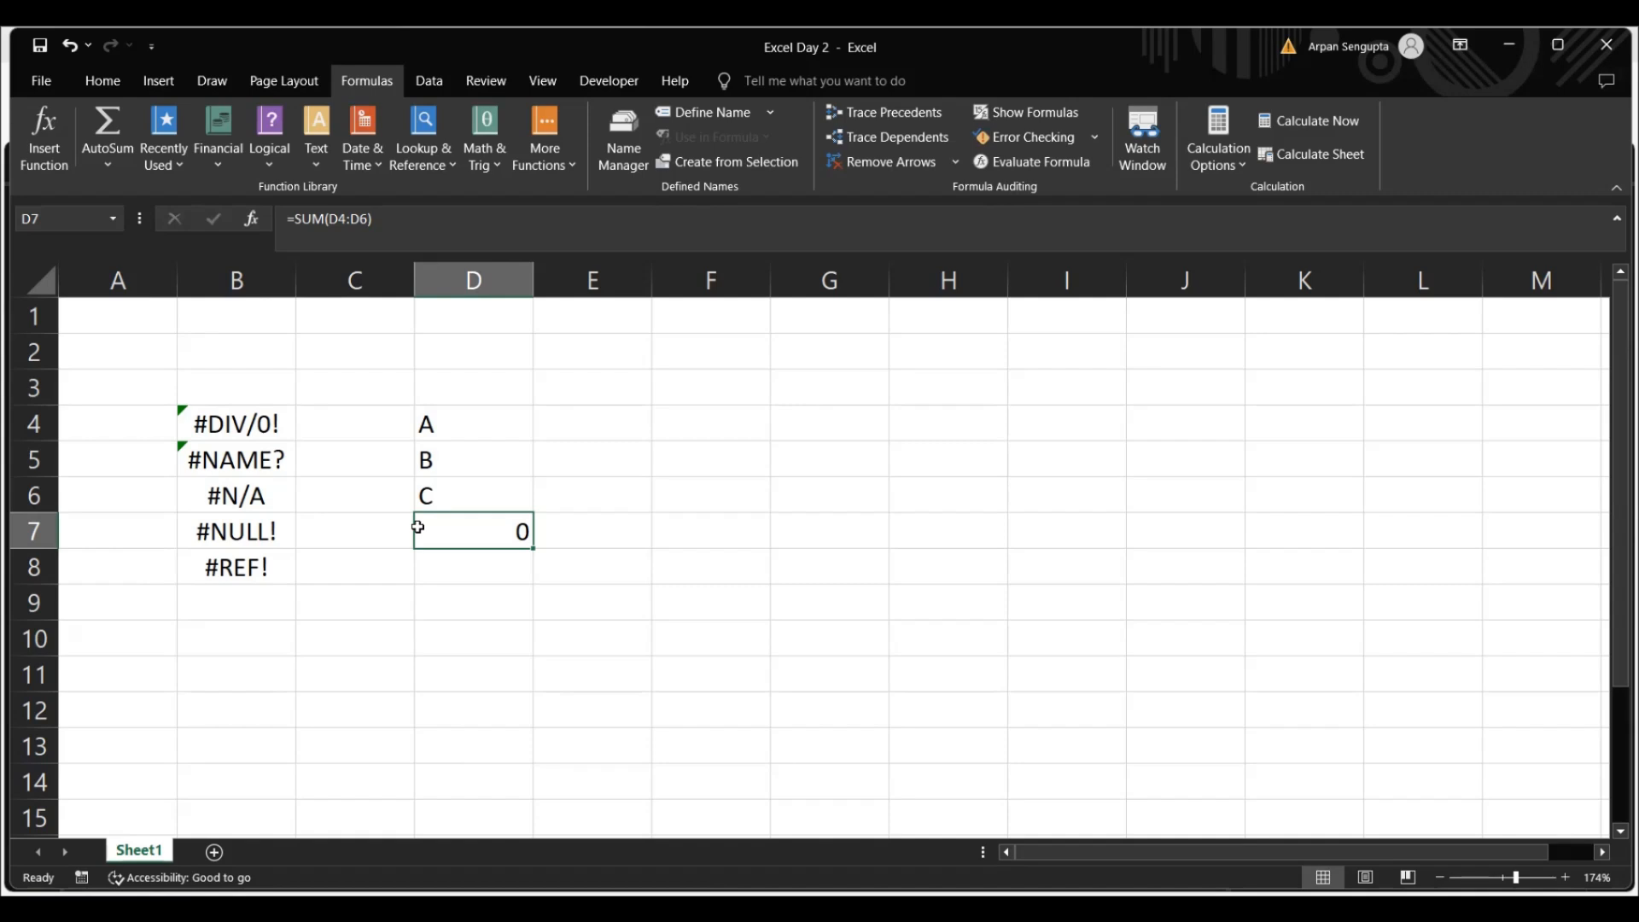
# Enter the error value #VALUE! in cell B9
pyautogui.click(225, 594)
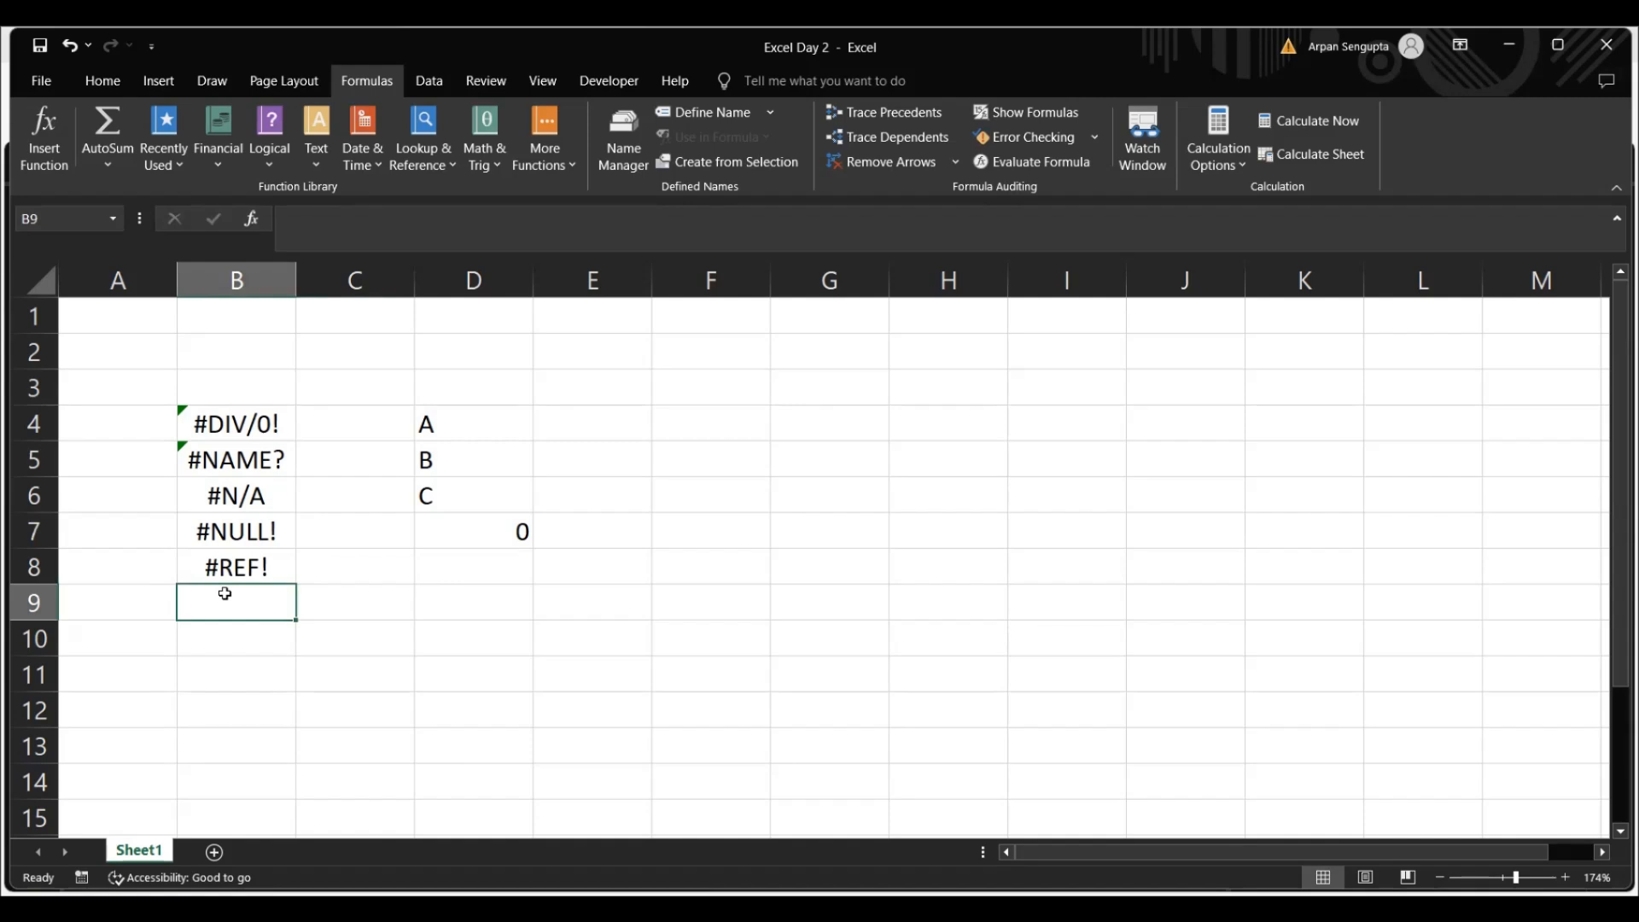
pyautogui.write('#Va')
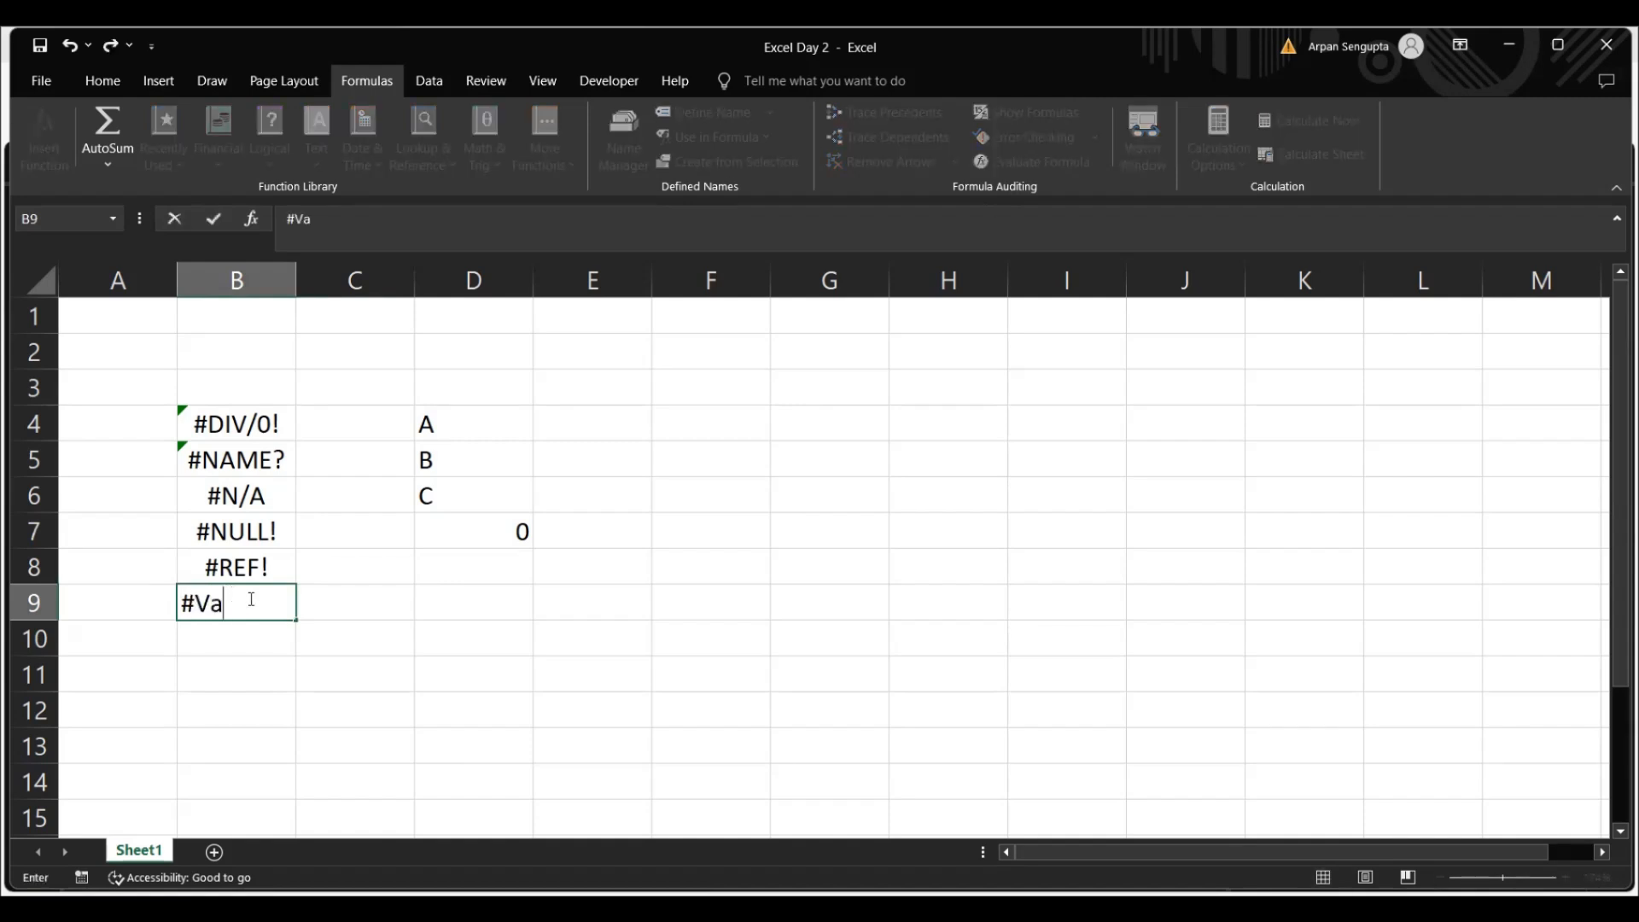
pyautogui.write('lue!')
pyautogui.rightClick(382, 603)
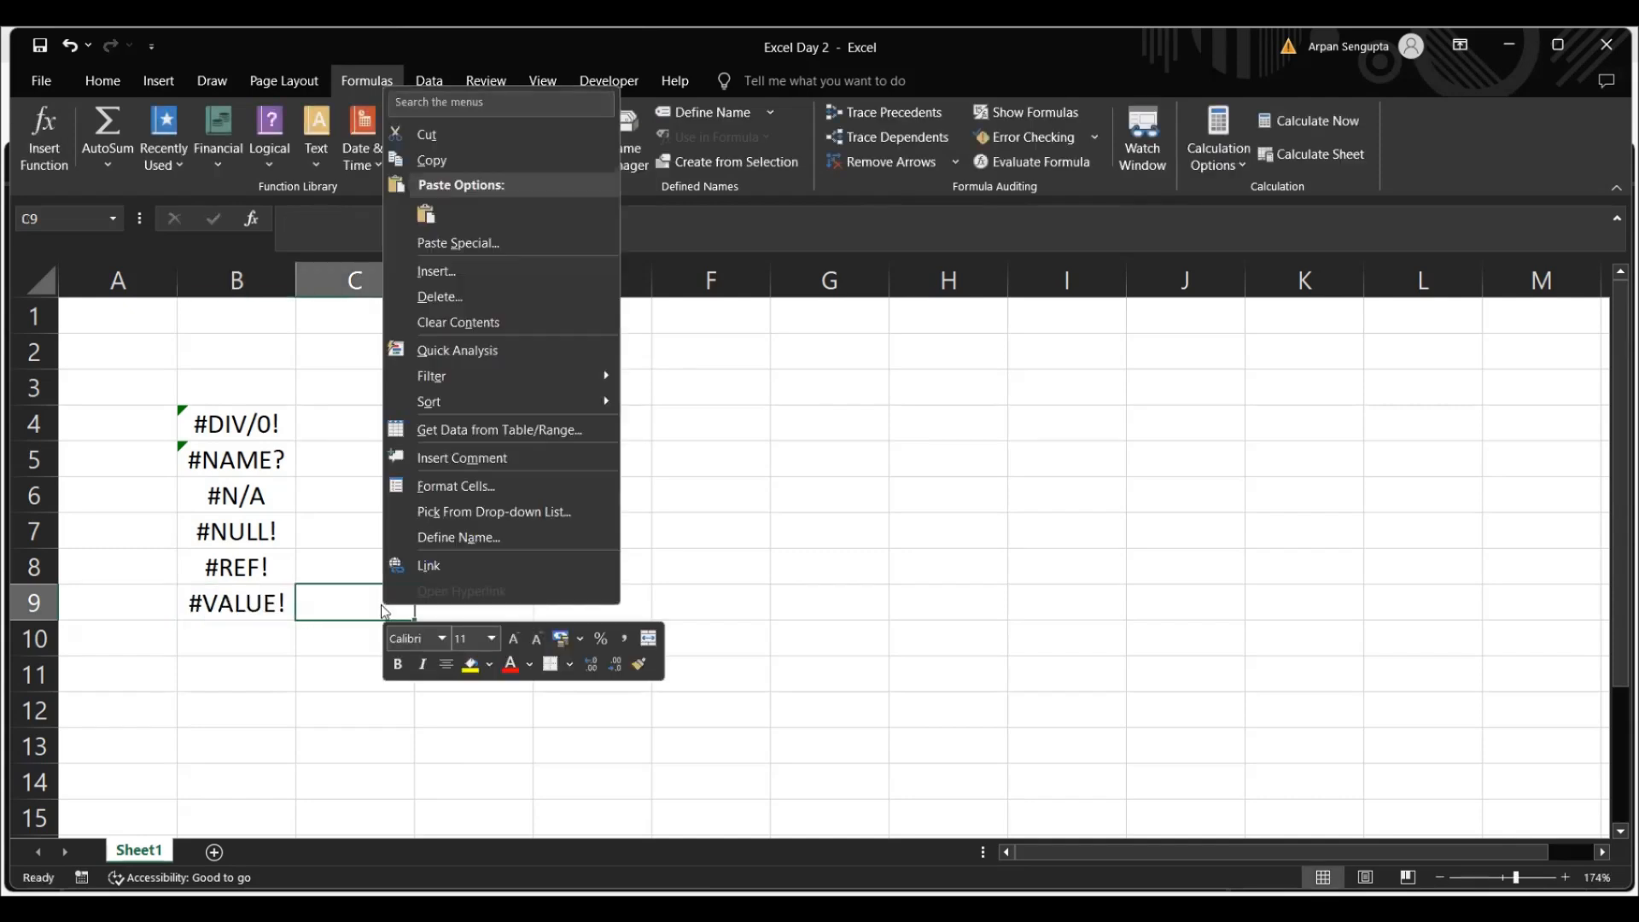
pyautogui.click(381, 604)
# Clear the contents of the test cells D4 to D7
pyautogui.moveTo(487, 432); pyautogui.dragTo(505, 530)
pyautogui.press('Delete')
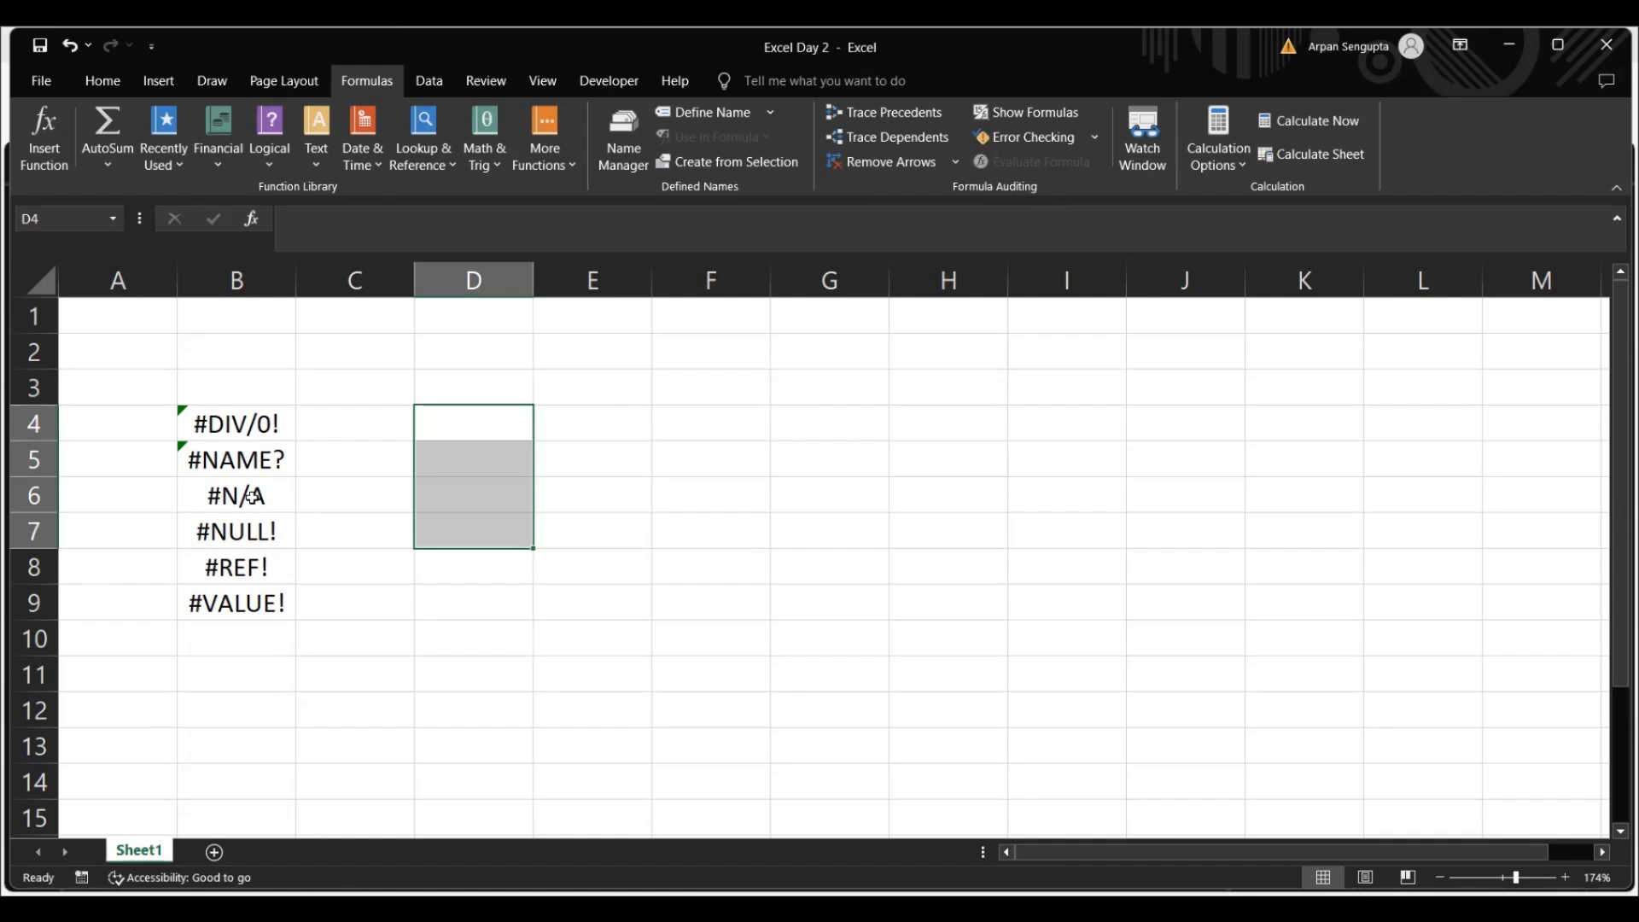
pyautogui.click(384, 537)
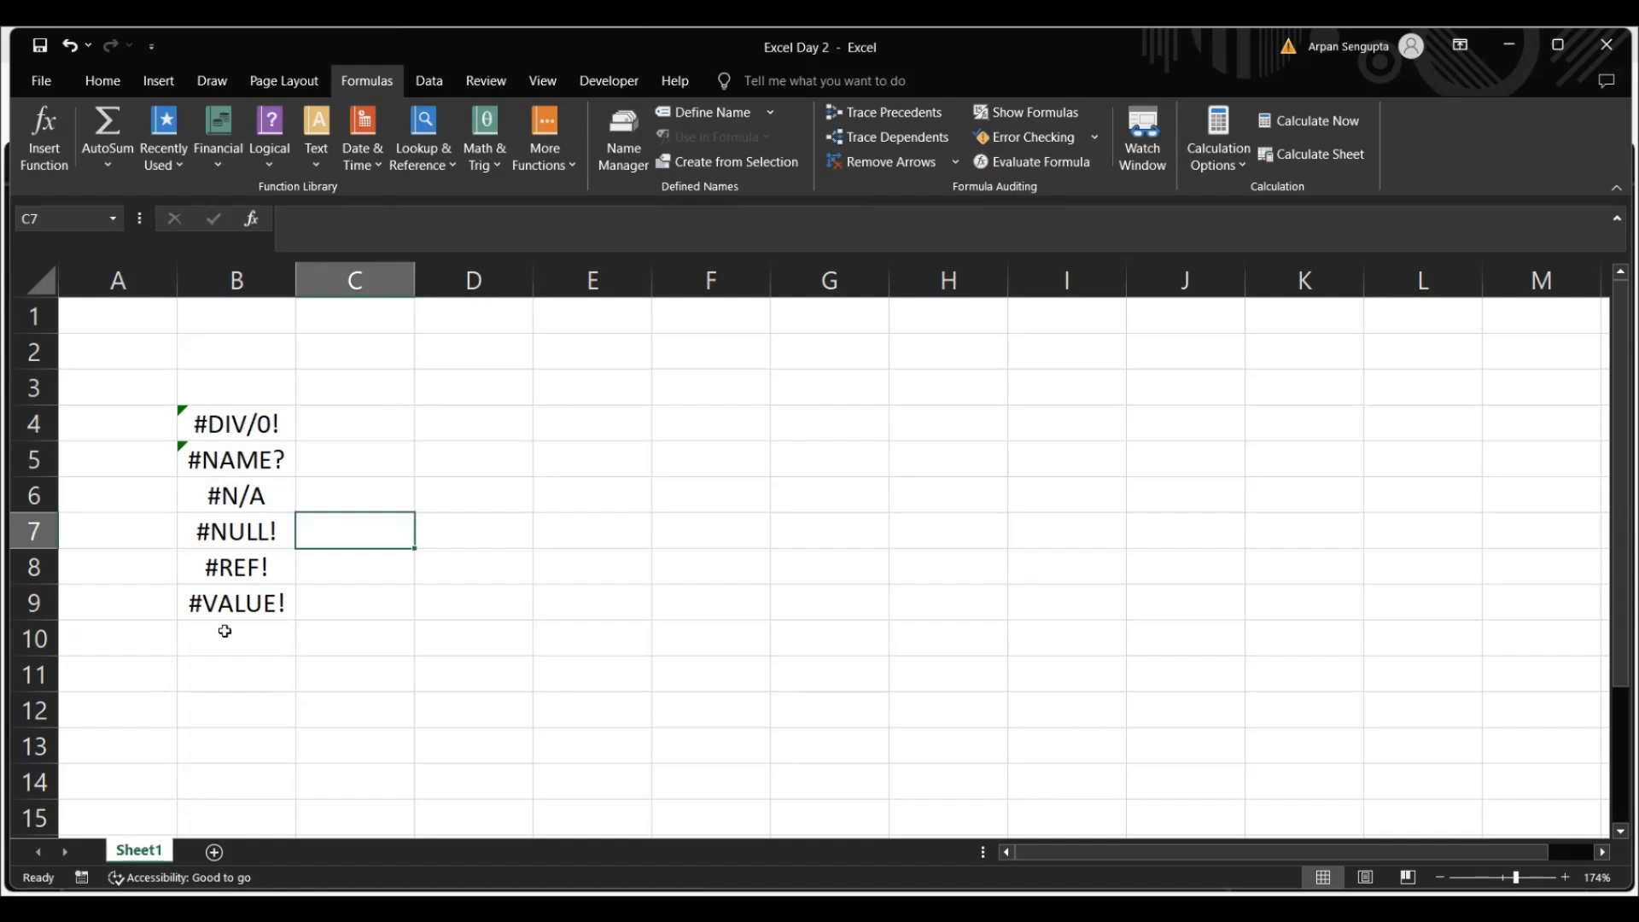
# Enter the formula =5+"abc" in cell D9 to demonstrate a value error
pyautogui.click(228, 502)
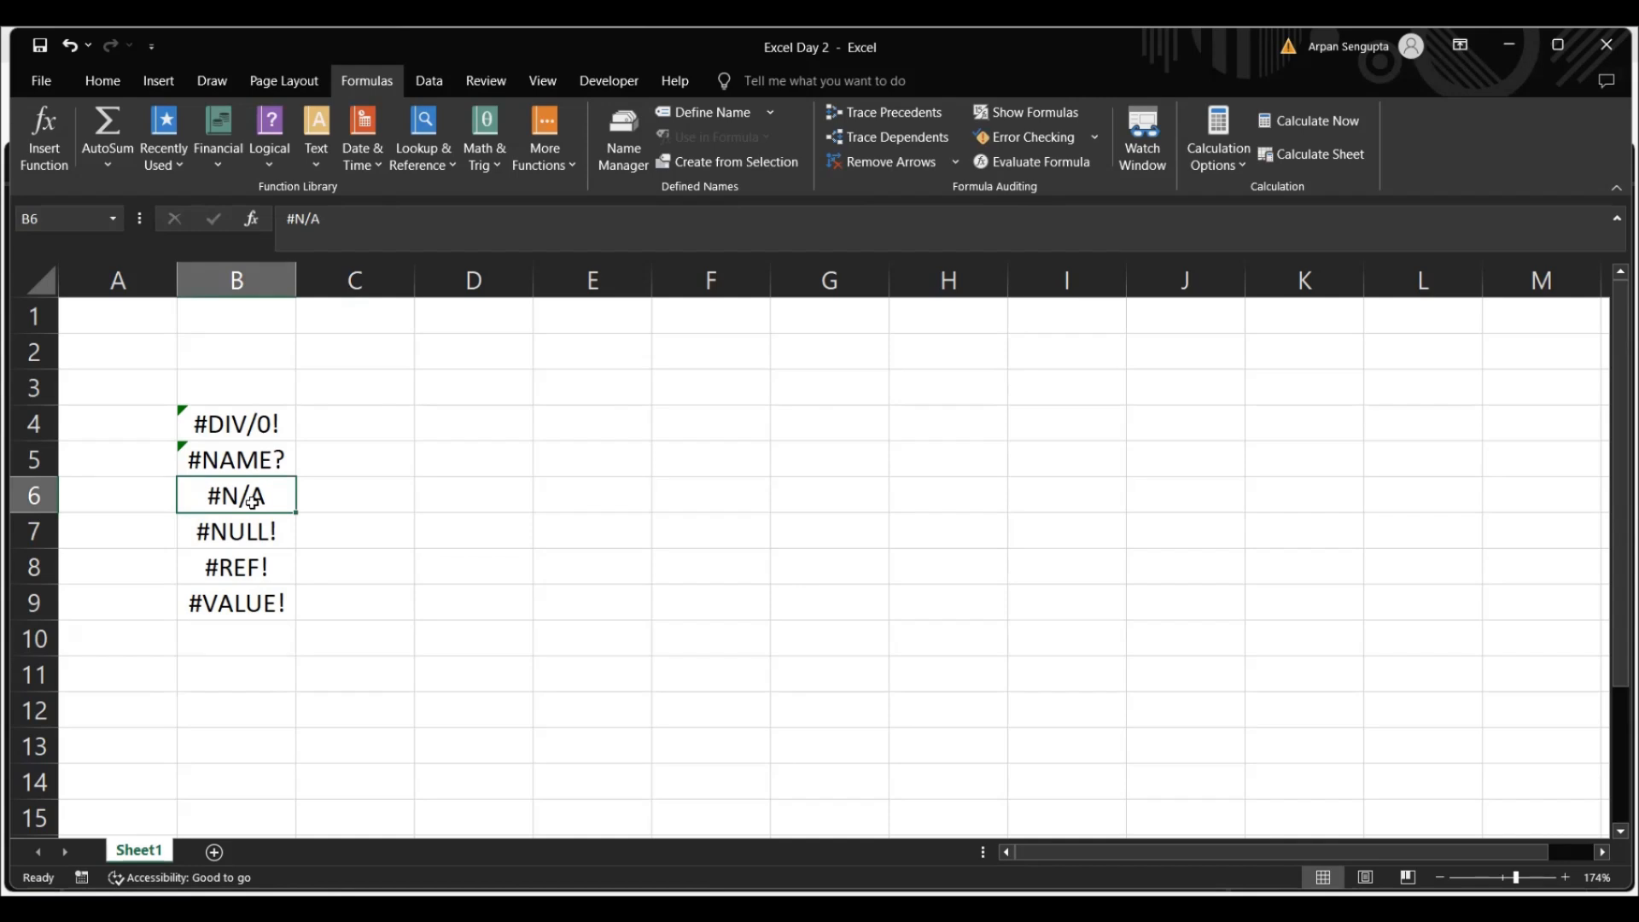
pyautogui.click(247, 462)
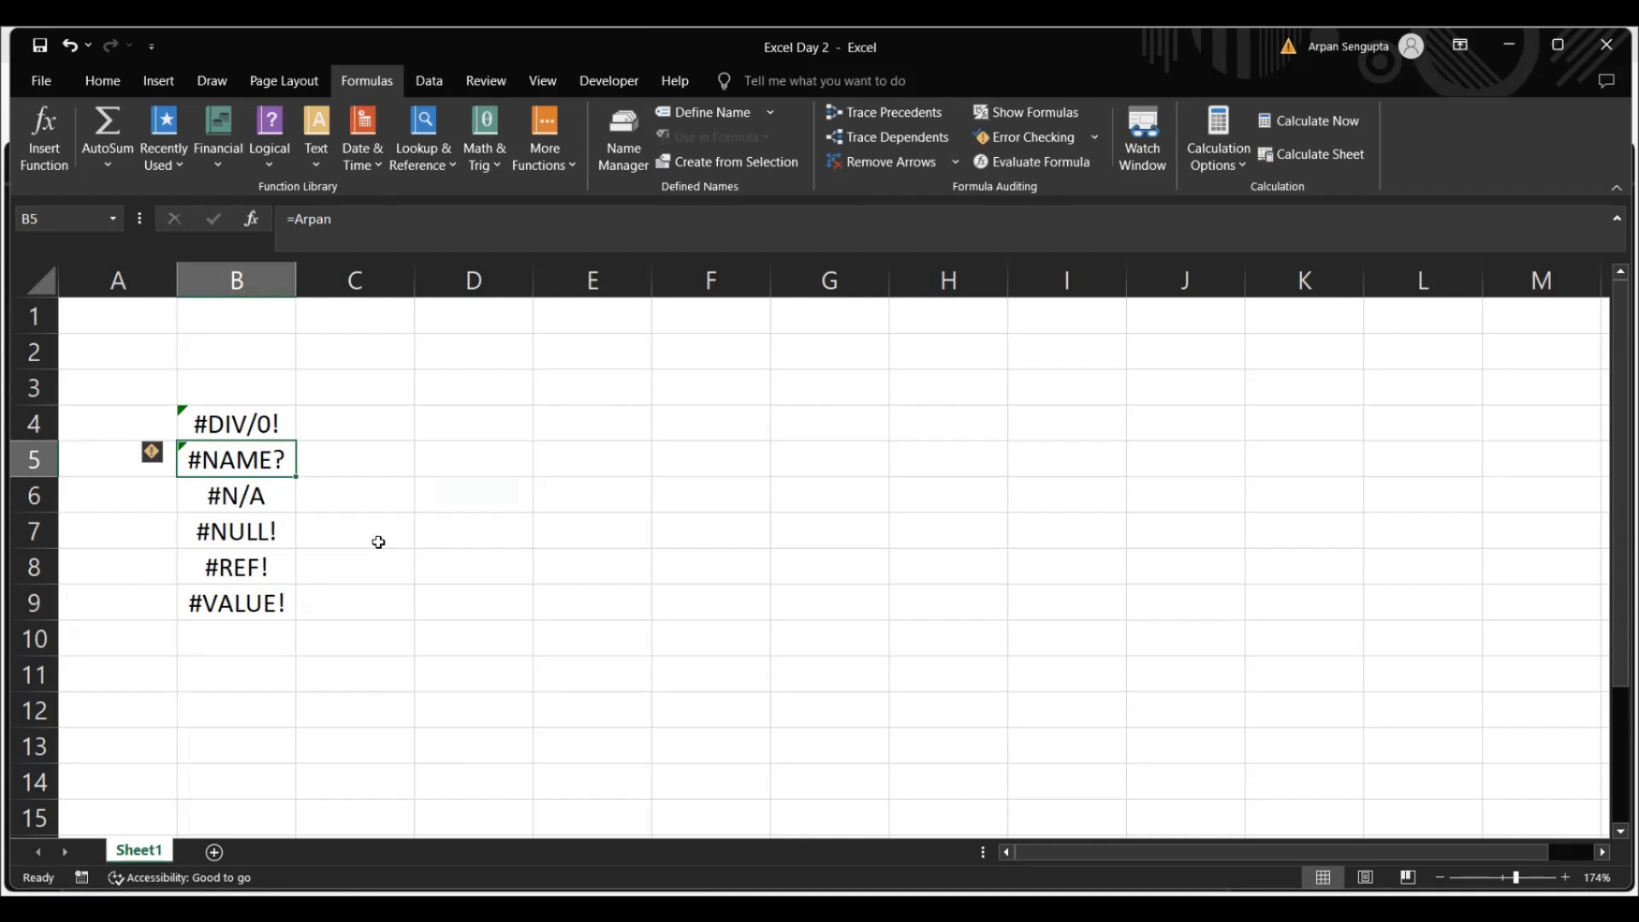
pyautogui.click(447, 604)
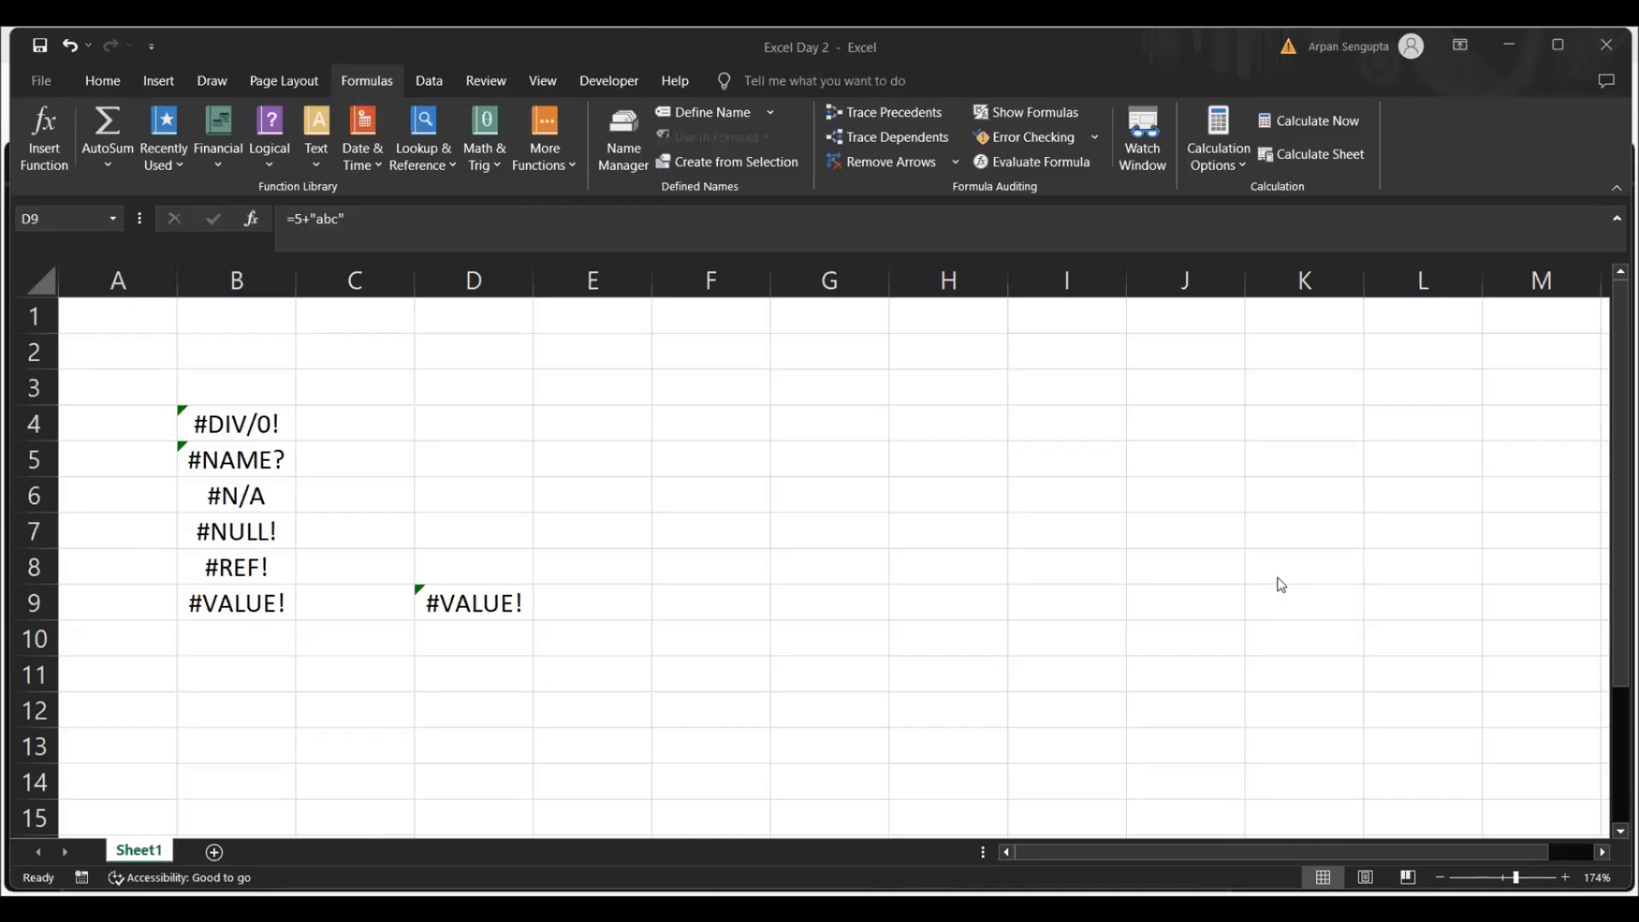
pyautogui.click(475, 600)
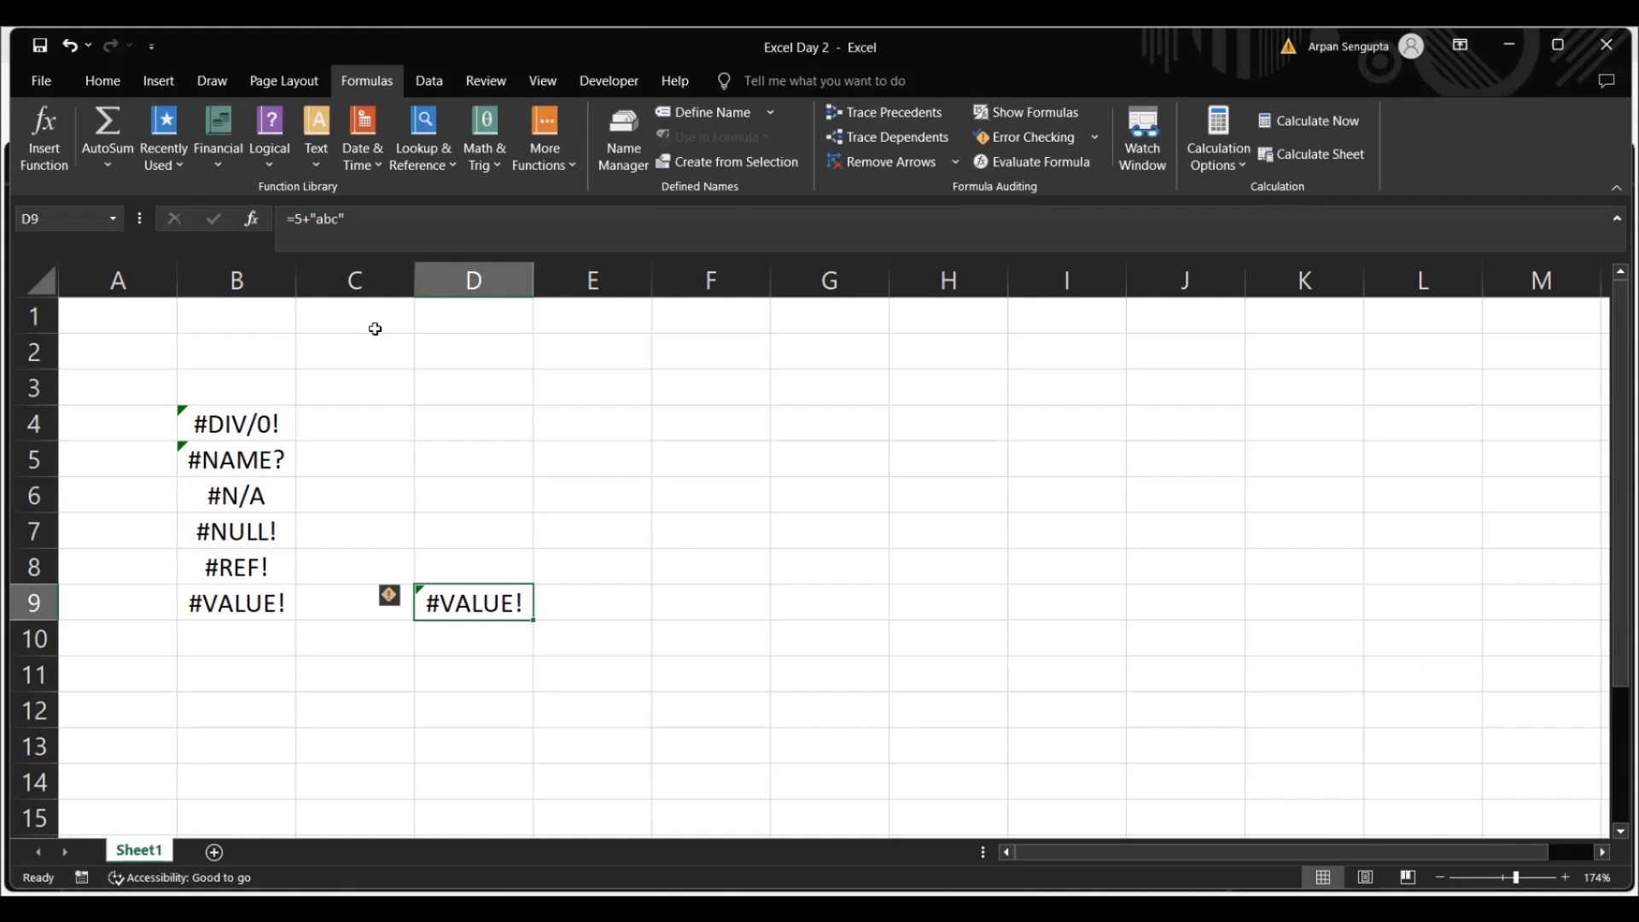
# Change the formula in cell D9 to =5*"abc" to demonstrate a value error with multiplication
pyautogui.click(358, 223)
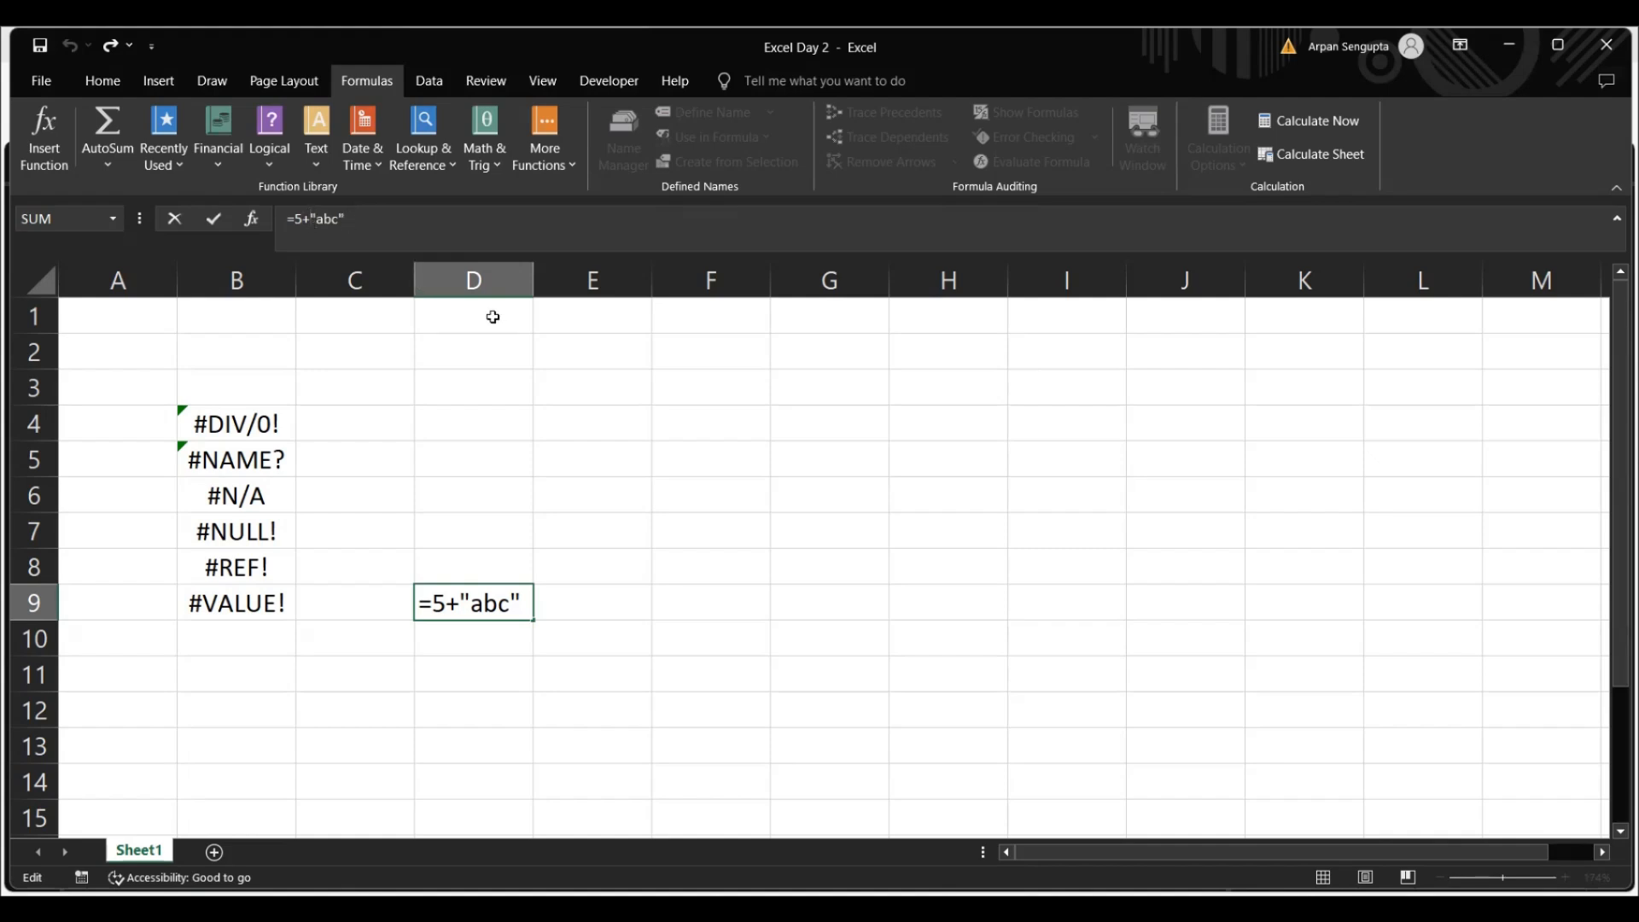
pyautogui.press('BackSpace')
pyautogui.write('*')
pyautogui.write('\\')
pyautogui.press('Return')
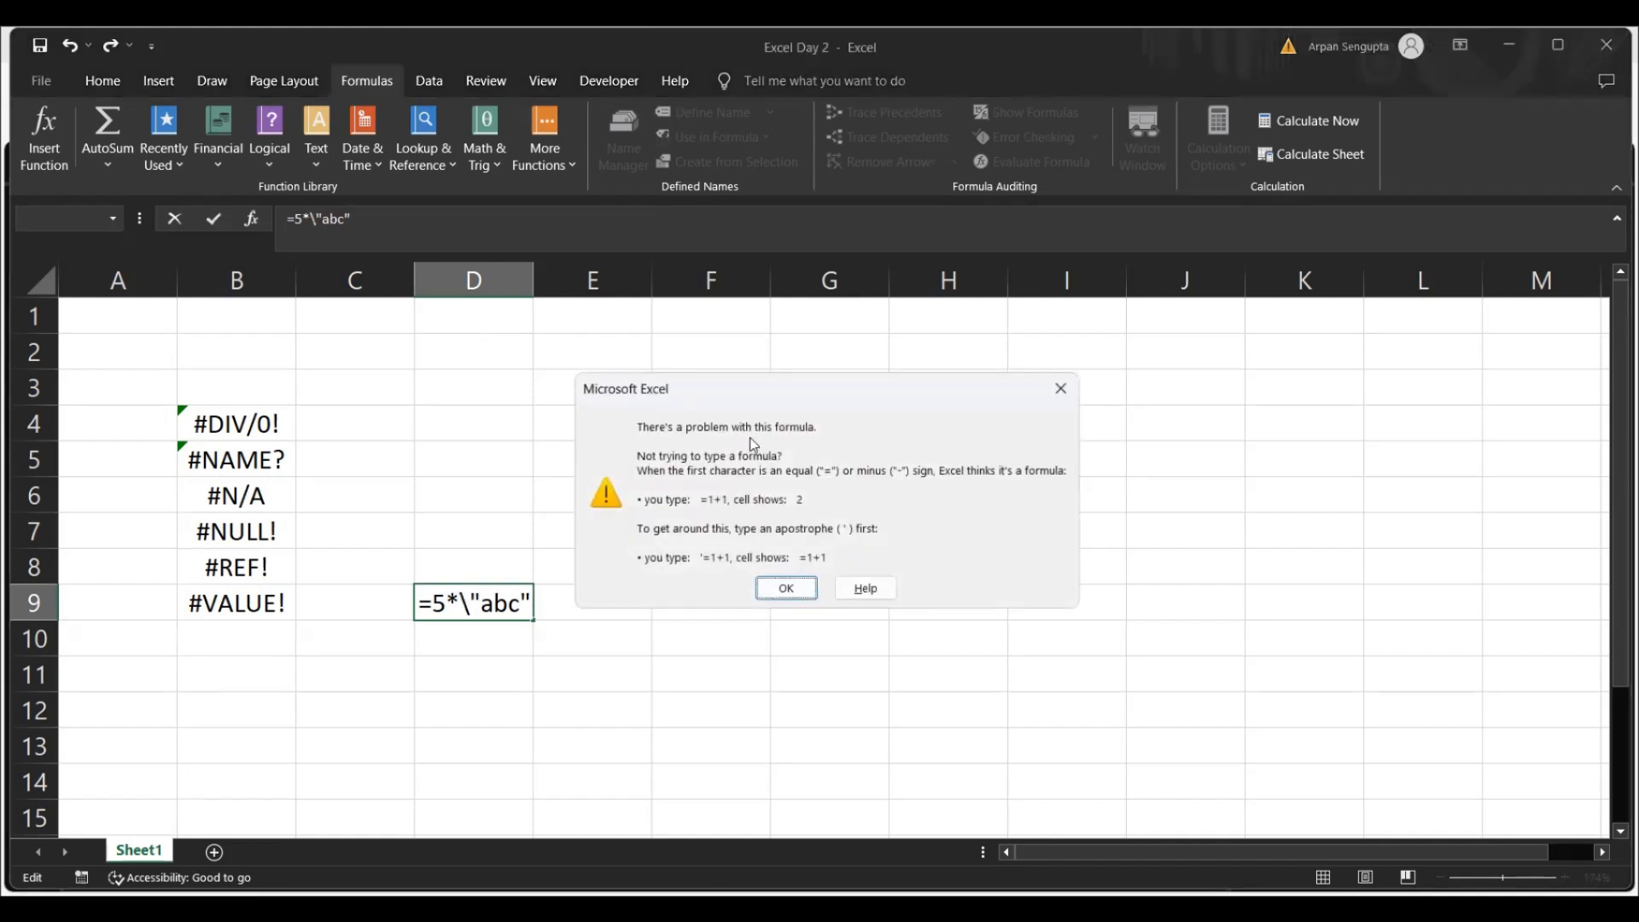
pyautogui.click(787, 588)
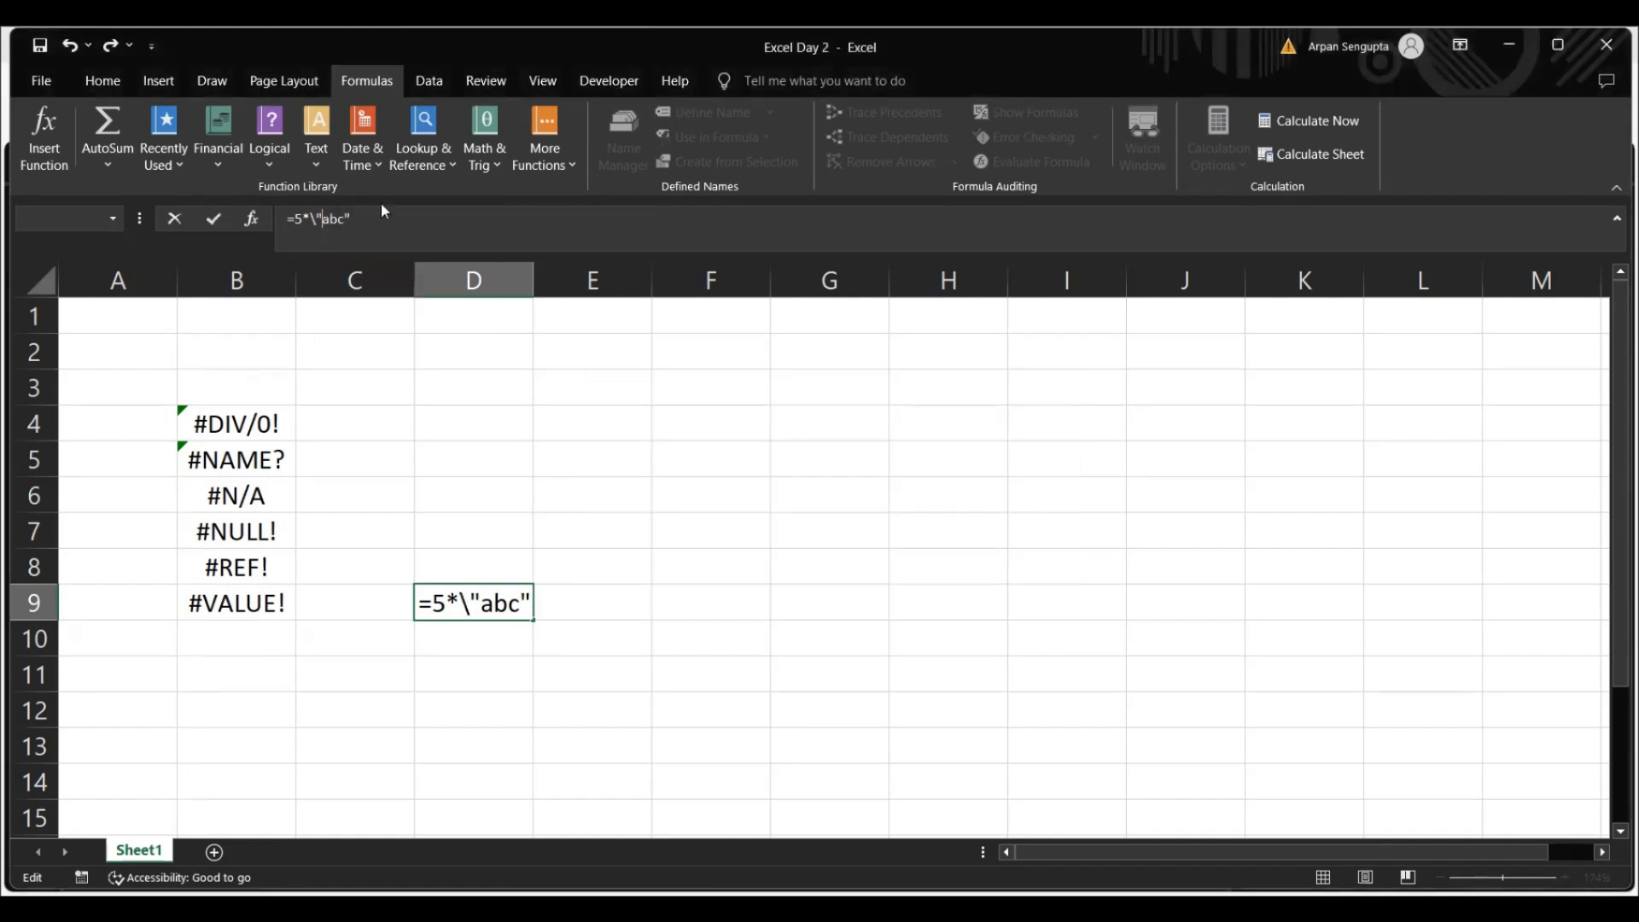
pyautogui.press('BackSpace')
pyautogui.press('Return')
# Clear the test formula from cell D9
pyautogui.click(475, 602)
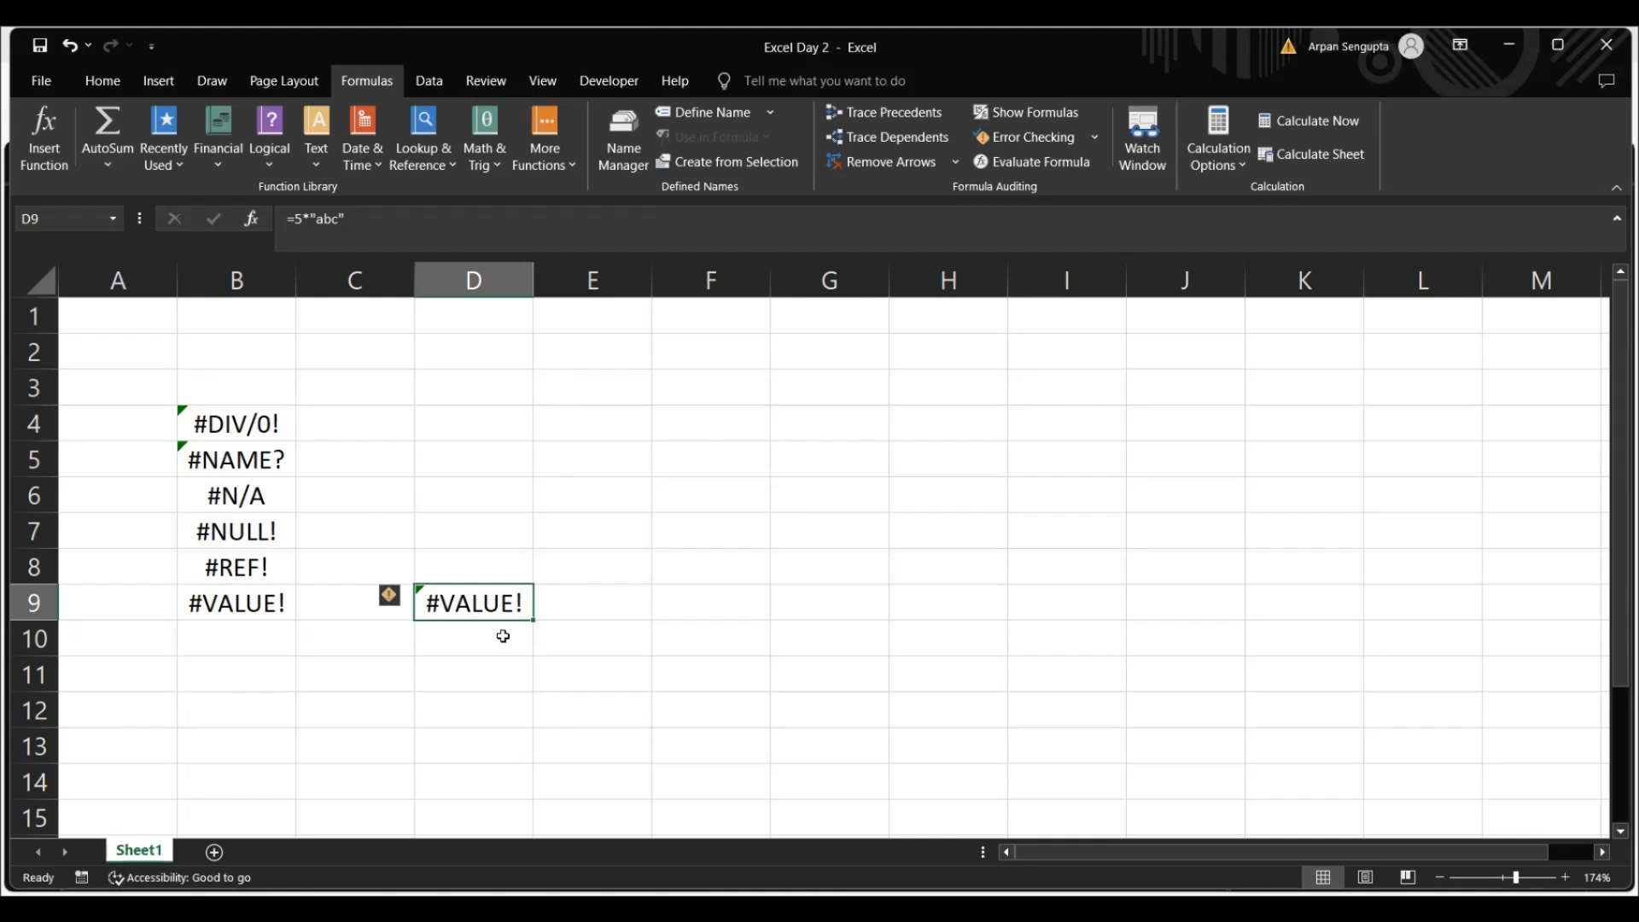
pyautogui.press('Delete')
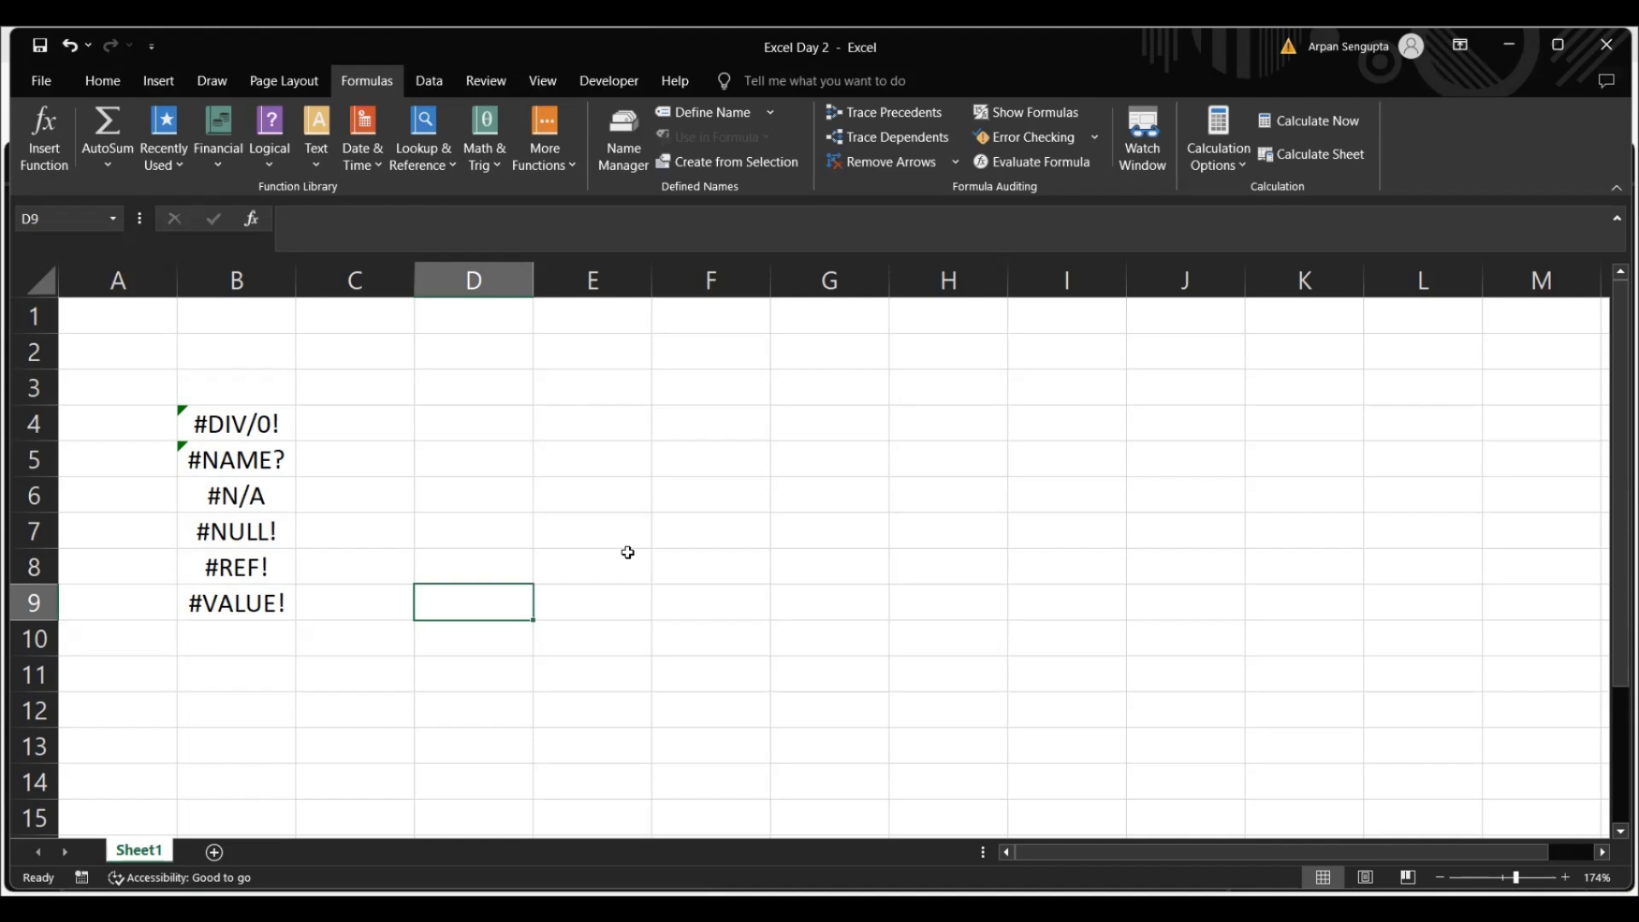
# Enter the surname as sample text in cell E4
pyautogui.click(625, 424)
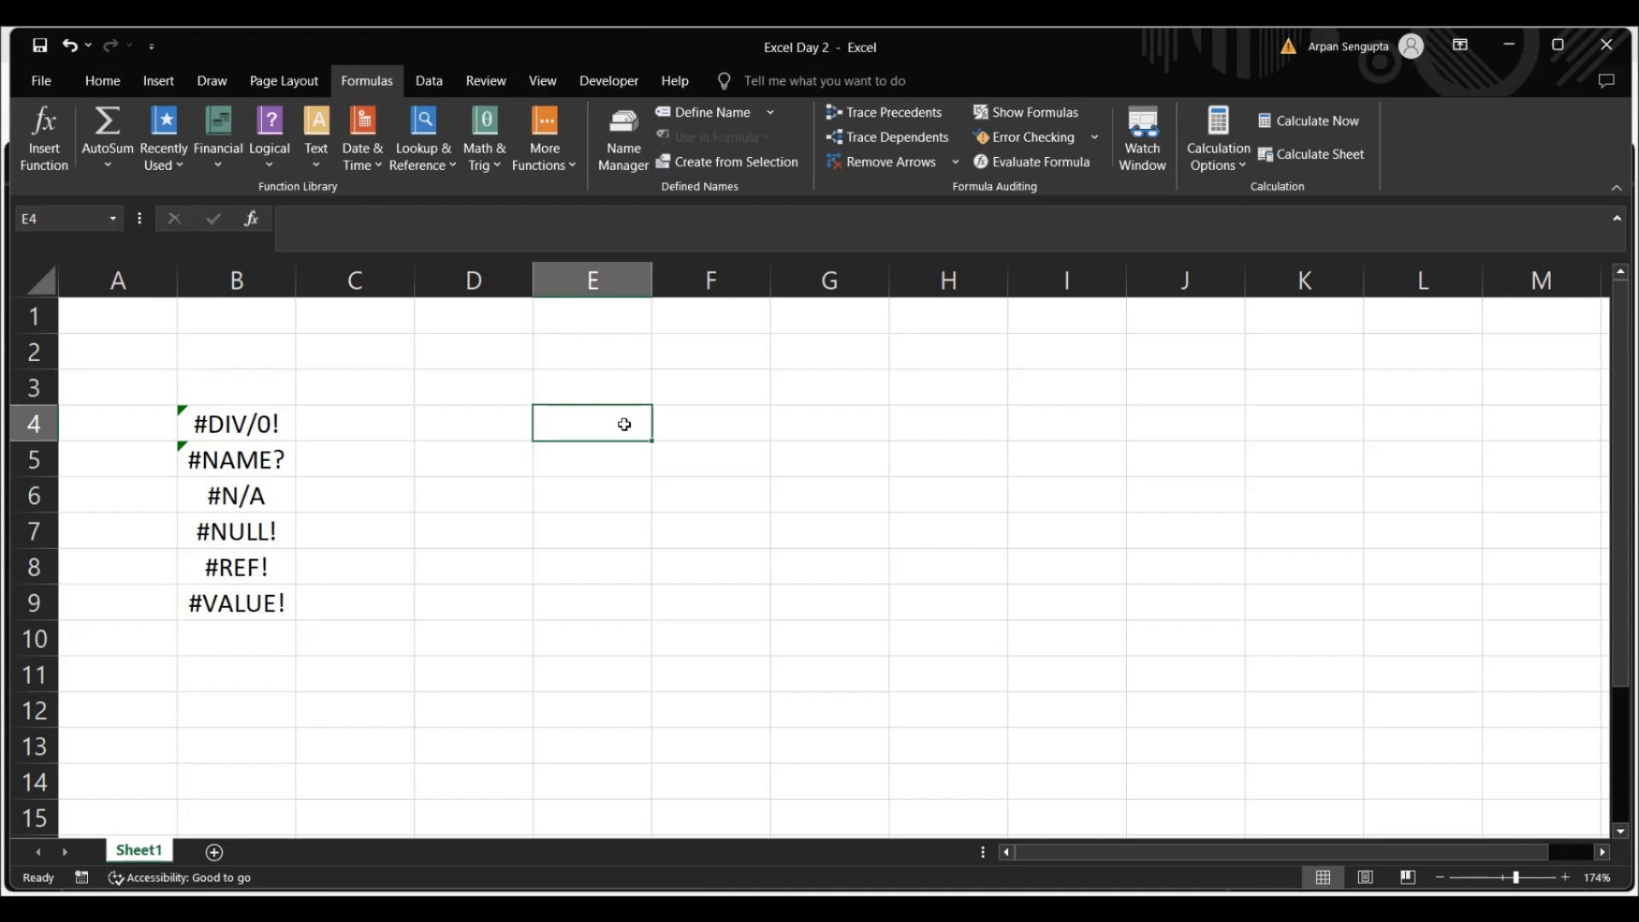
pyautogui.write('Ar')
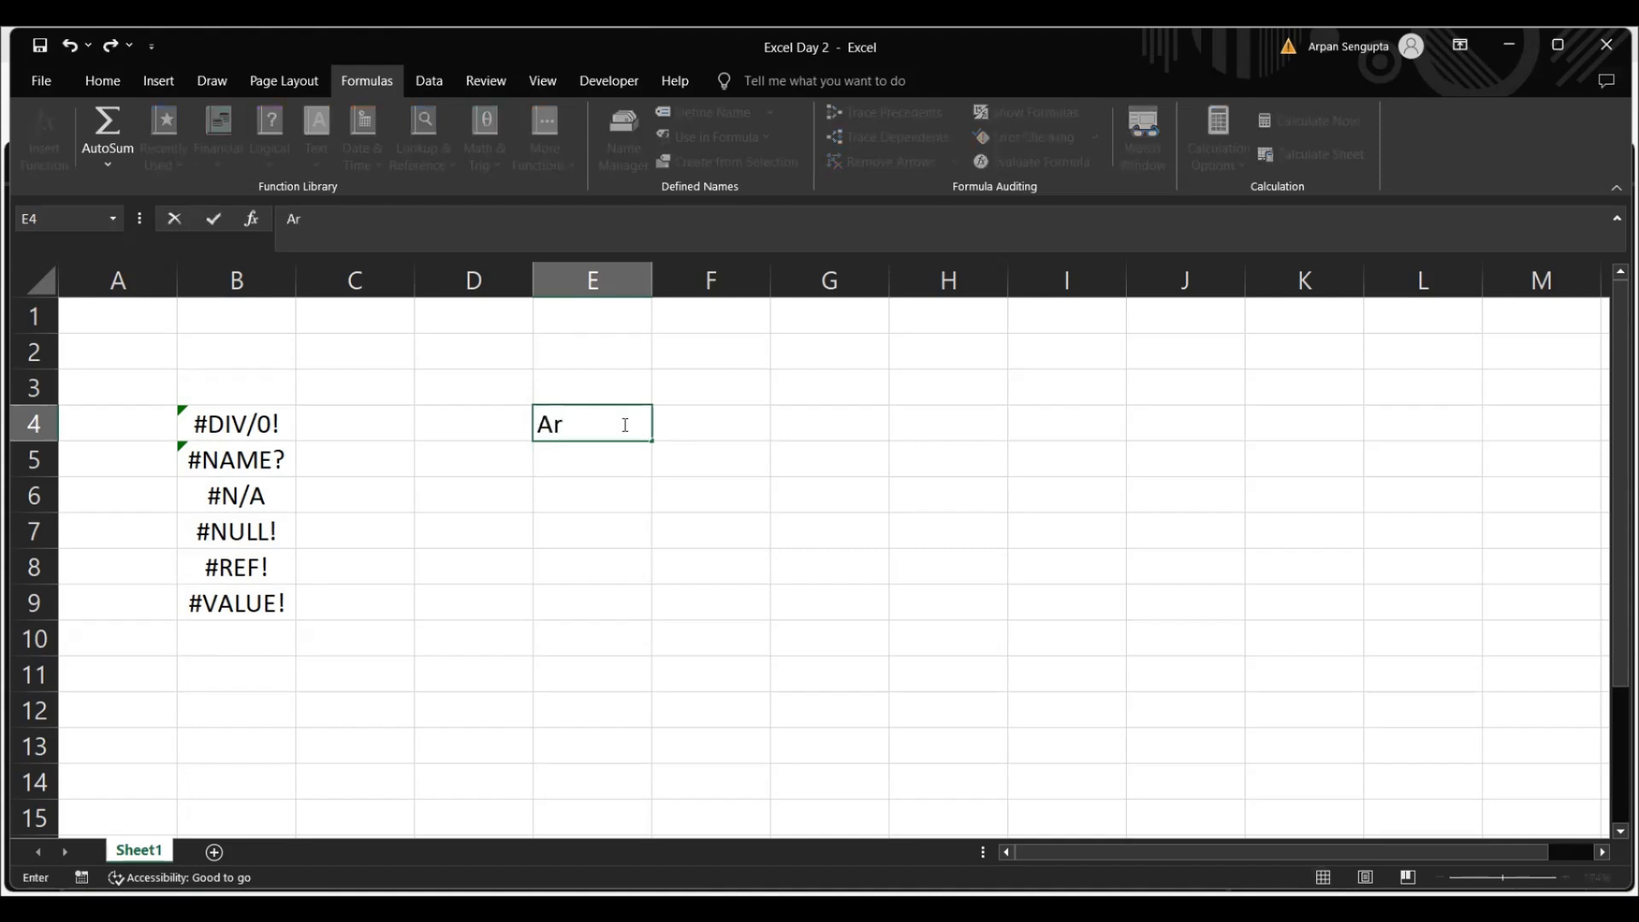
pyautogui.press('BackSpace')
pyautogui.press('BackSpace')
pyautogui.write('S')
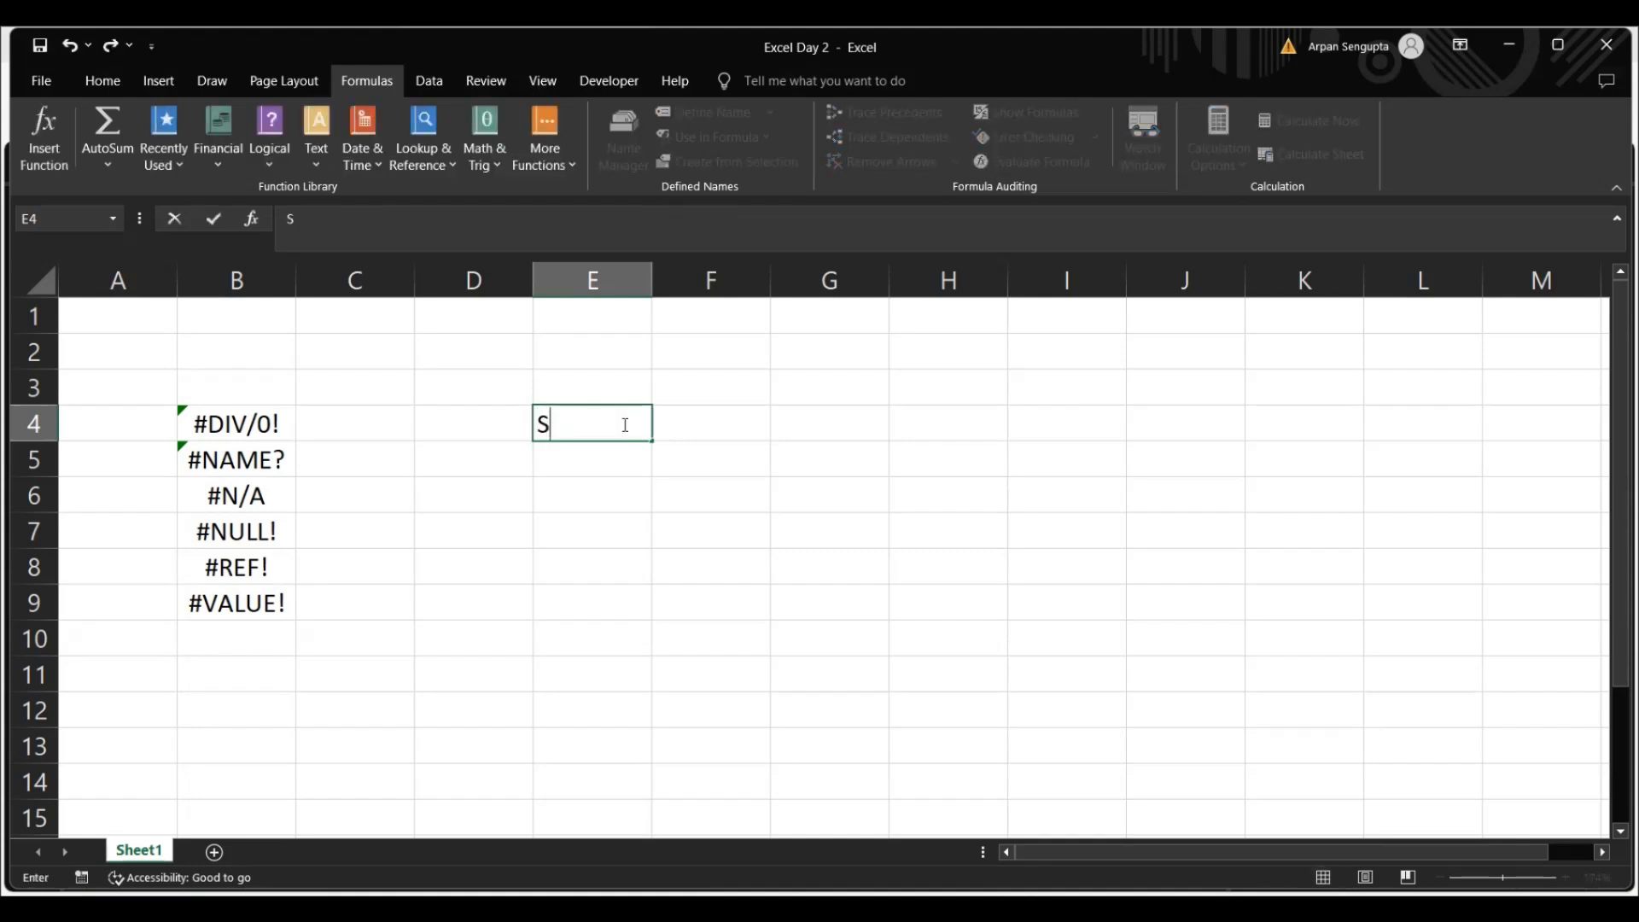
pyautogui.write('engupta')
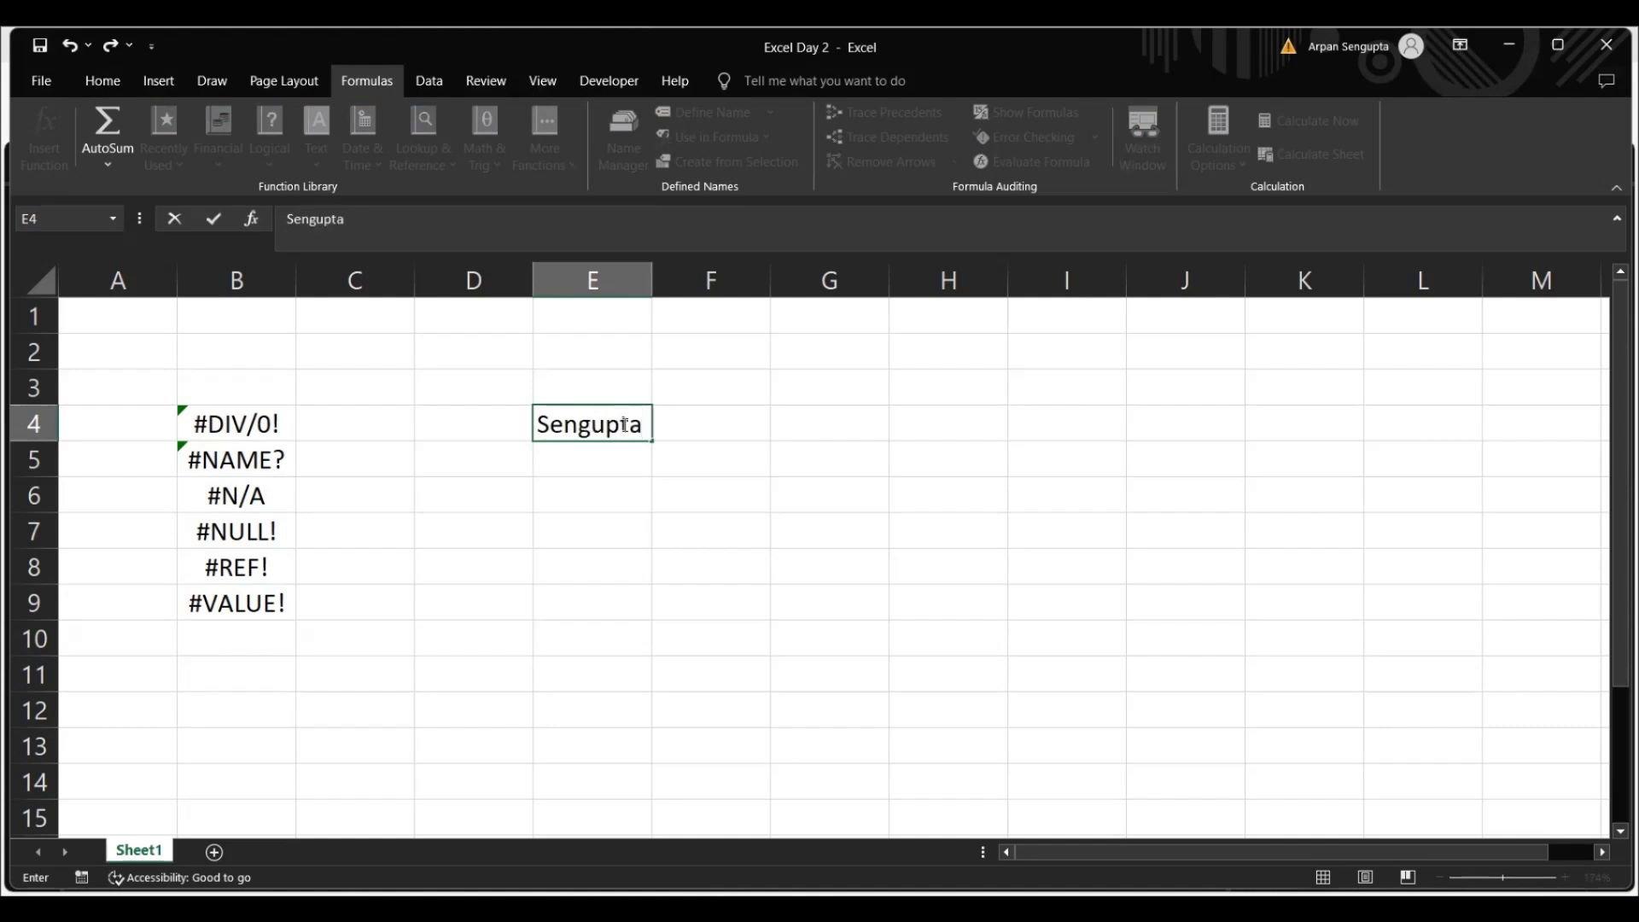
pyautogui.press('Return')
# Reference the surname cell directly with the formula =E4 in cell C4
pyautogui.press('Left')
pyautogui.press('Left')
pyautogui.press('Up')
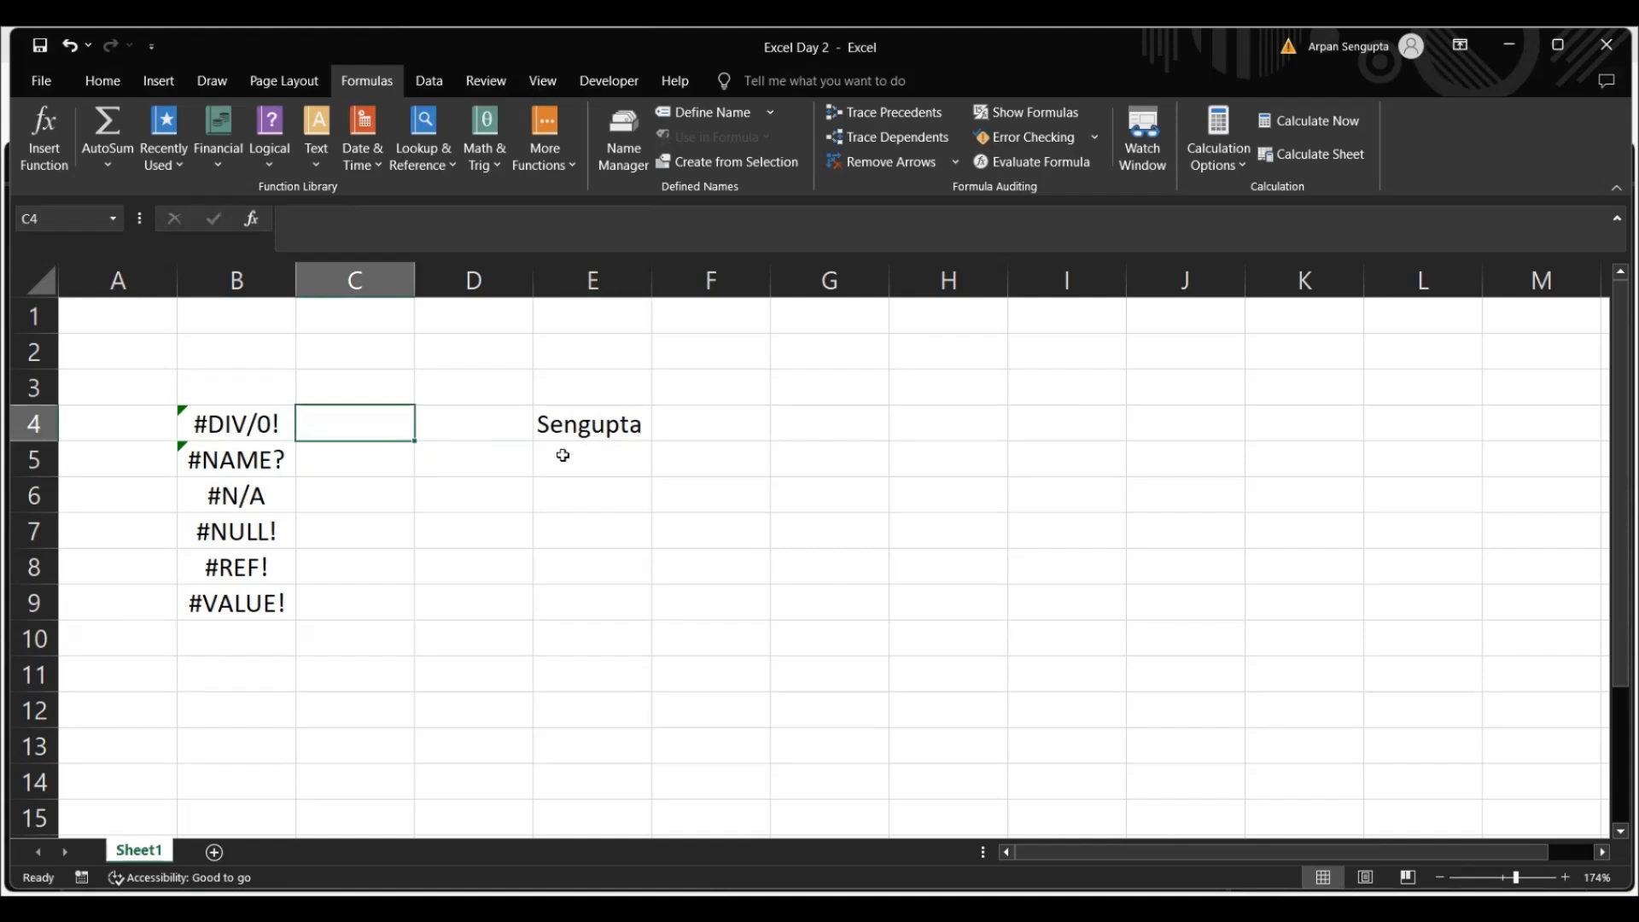
pyautogui.write('=')
pyautogui.press('Up')
pyautogui.press('Down')
pyautogui.press('Right')
pyautogui.press('Right')
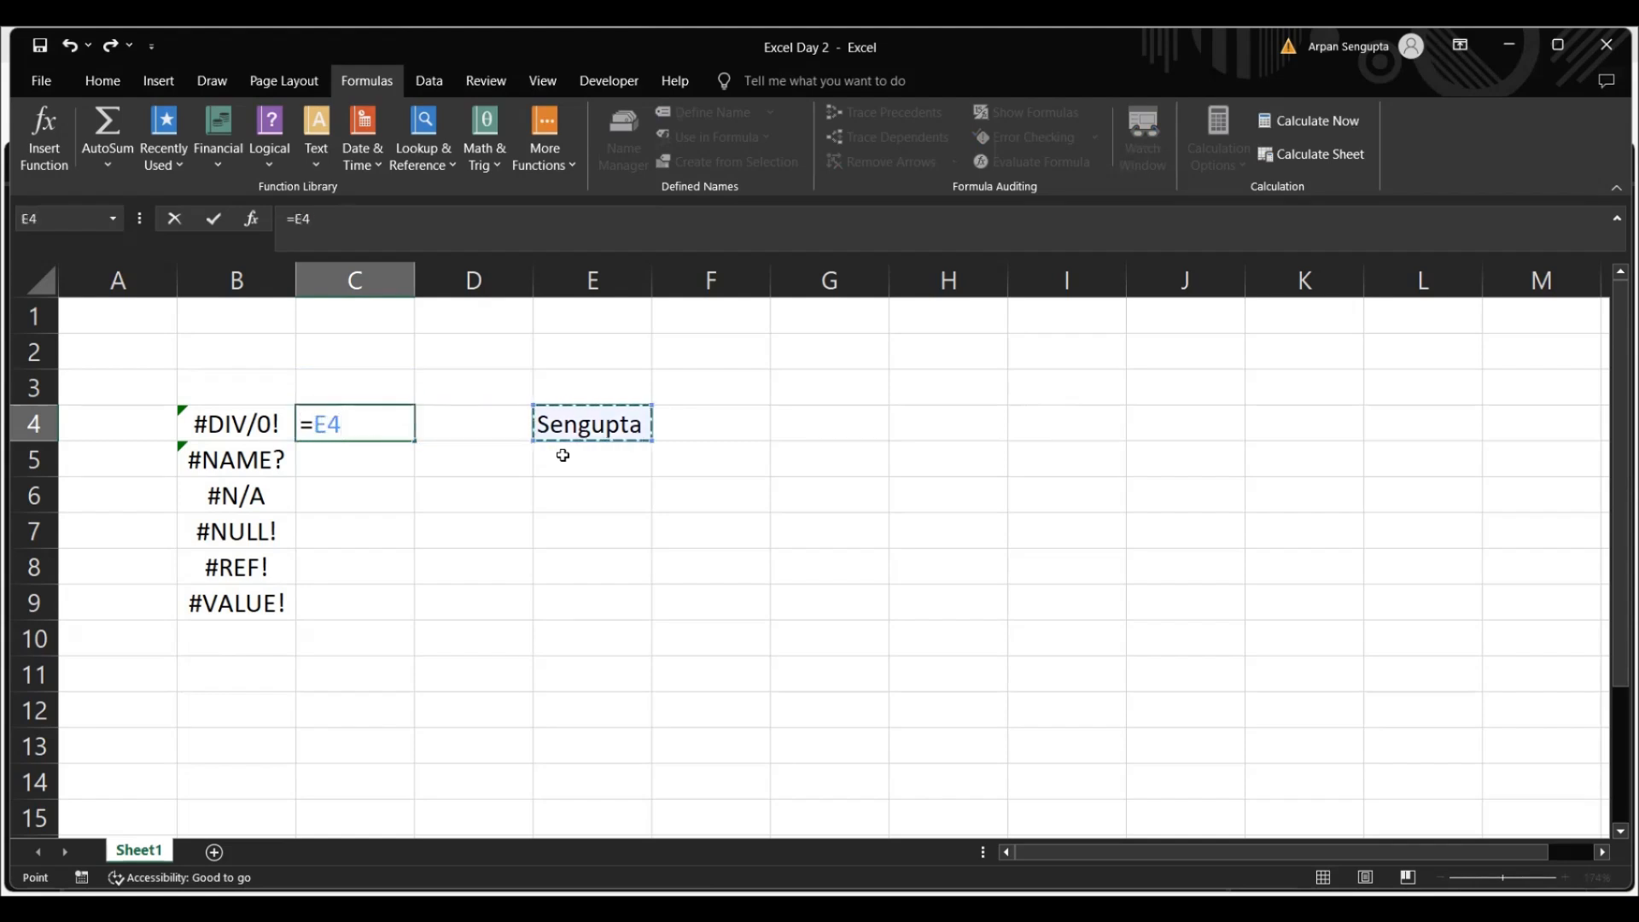
pyautogui.hotkey('ctrl', 'Return')
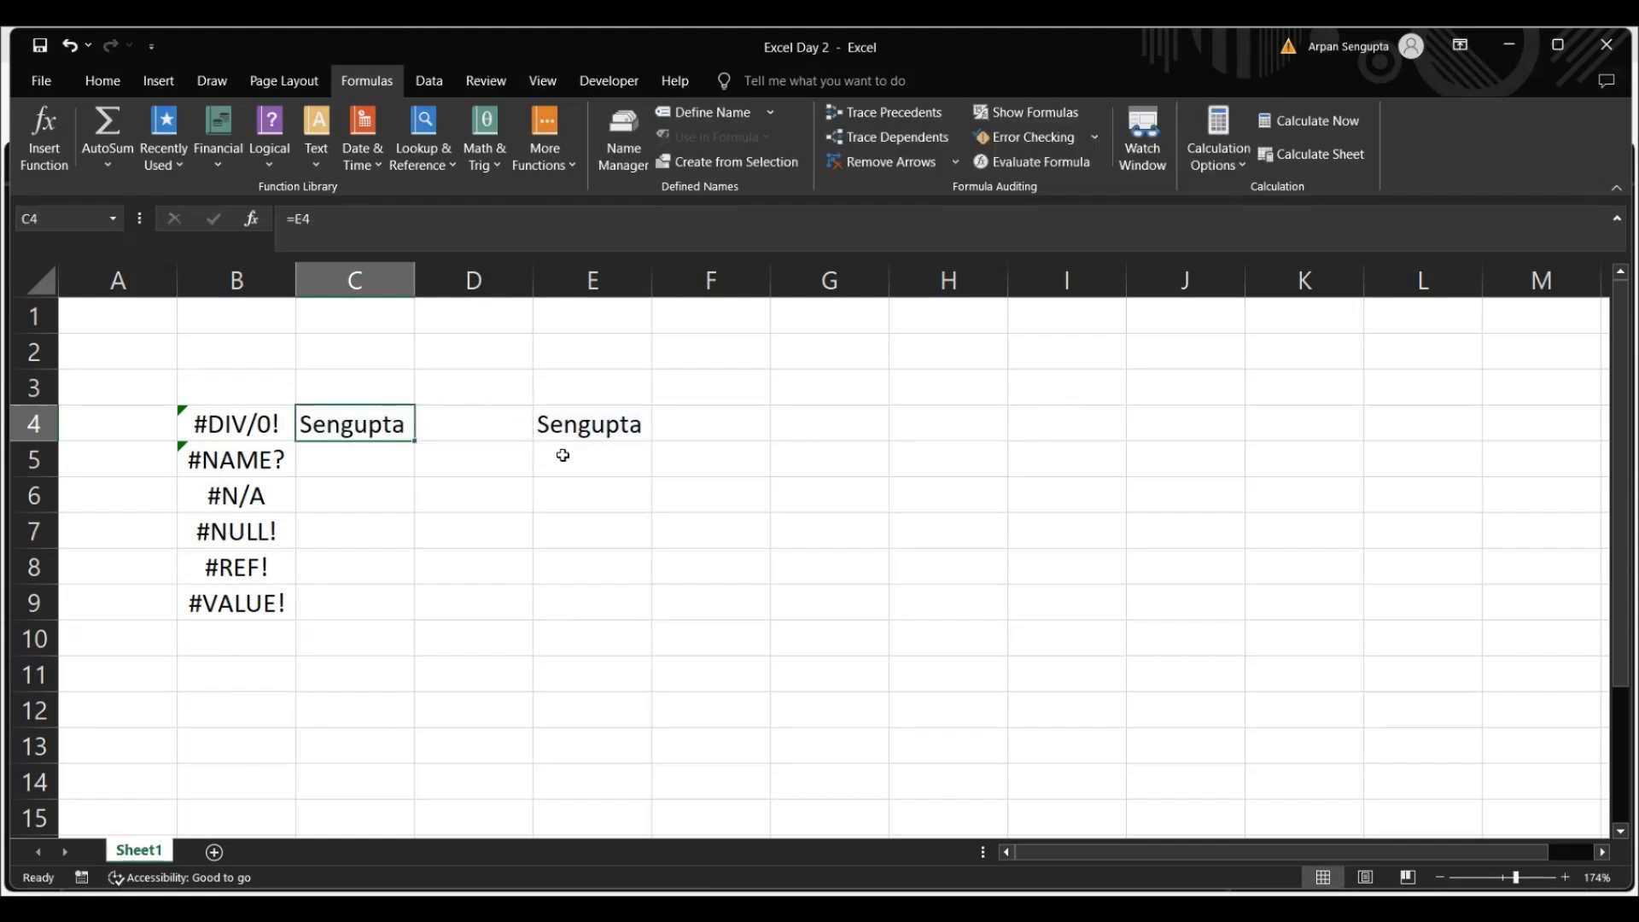
pyautogui.press('Down')
pyautogui.press('Down')
pyautogui.press('Down')
pyautogui.press('Right')
pyautogui.press('Right')
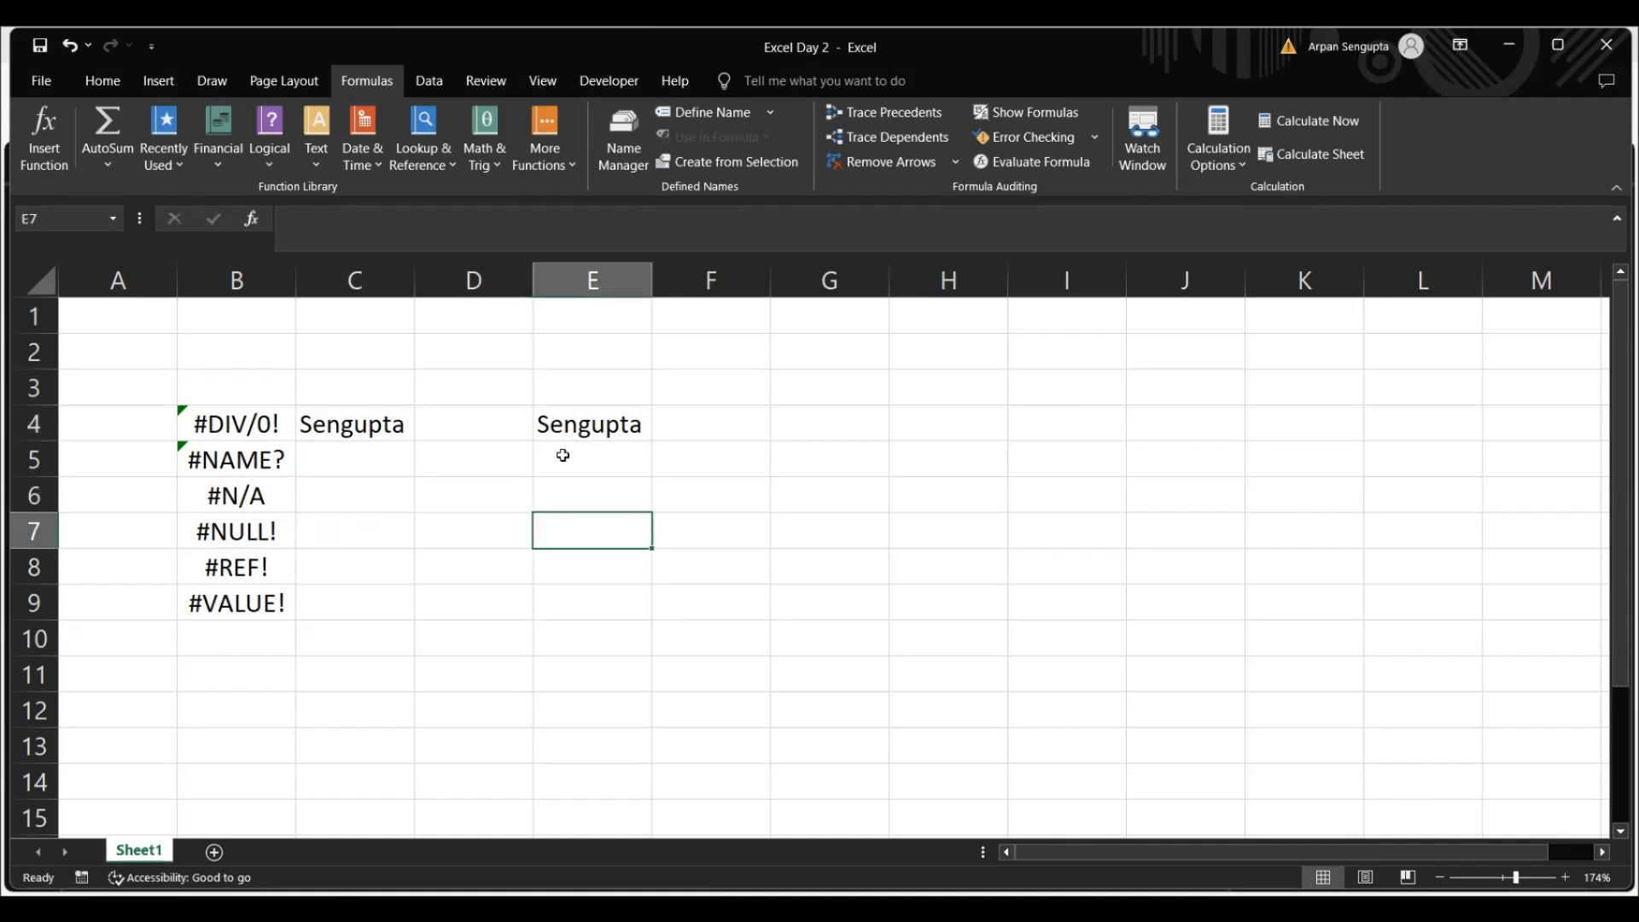
pyautogui.press('Left')
pyautogui.press('Left')
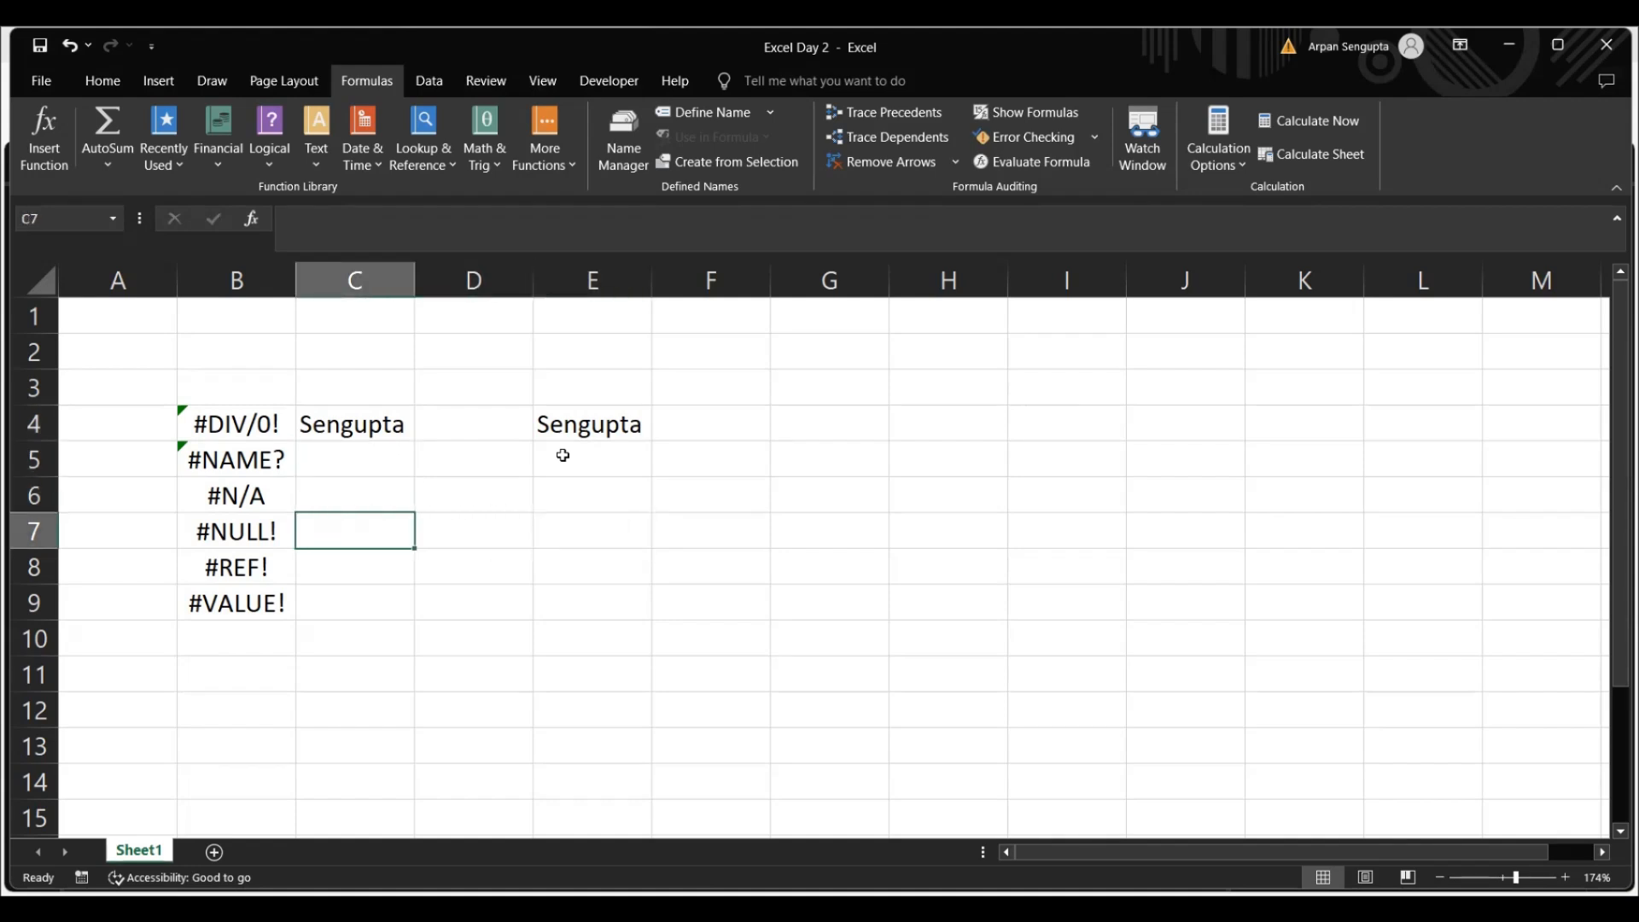
# Enter the surname cell's address as the plain text E4 in cell D6
pyautogui.click(594, 437)
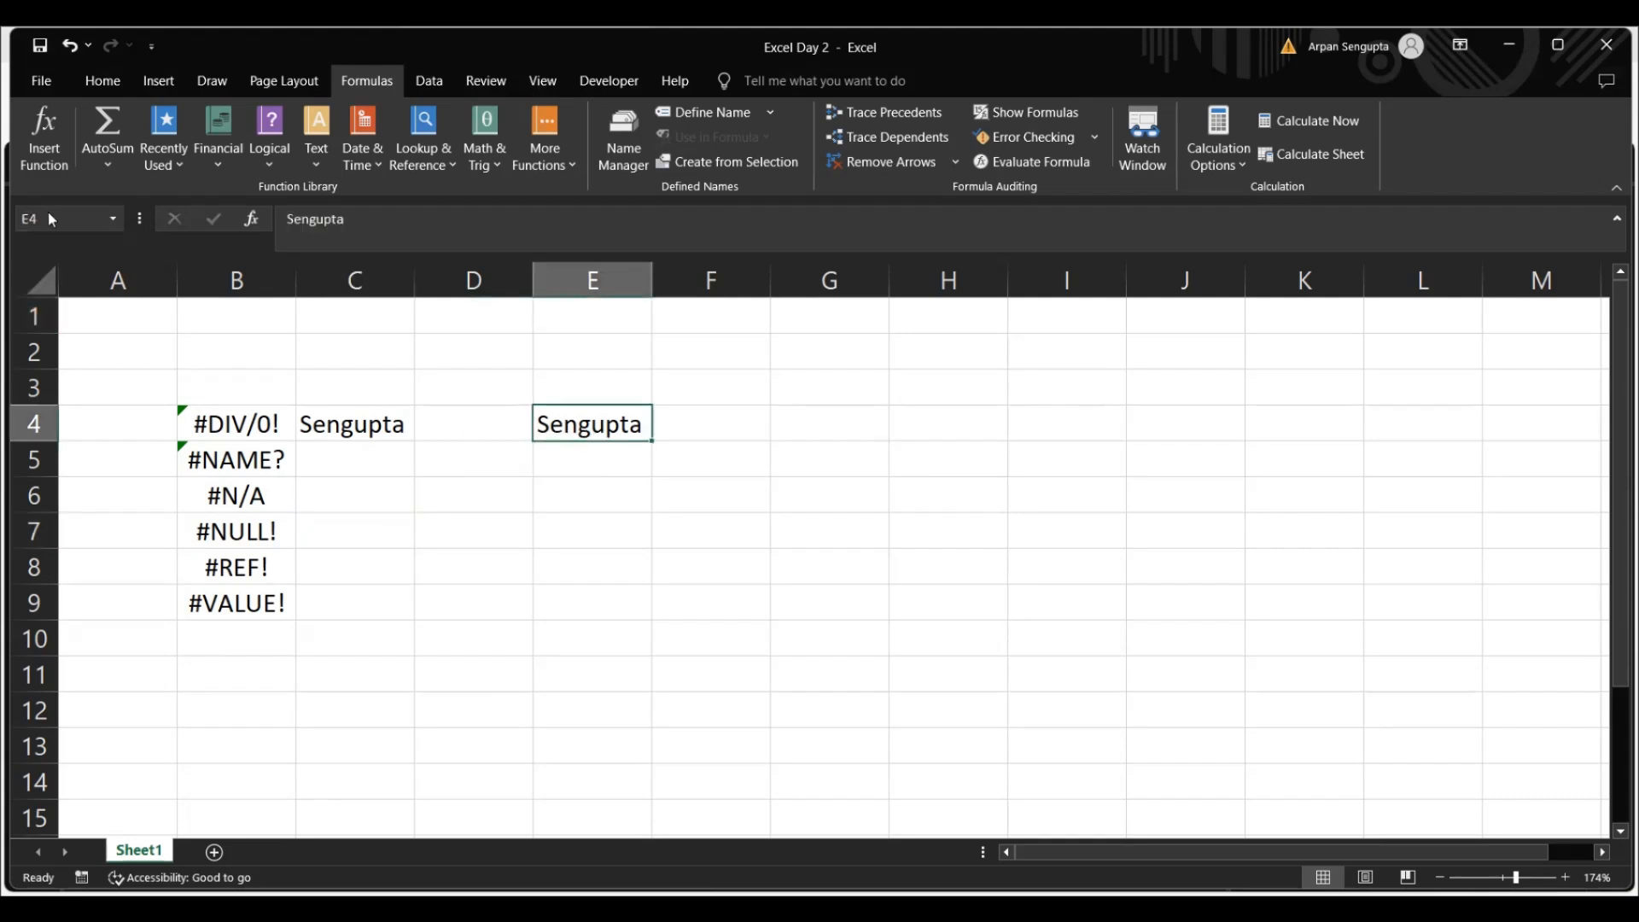
pyautogui.click(442, 493)
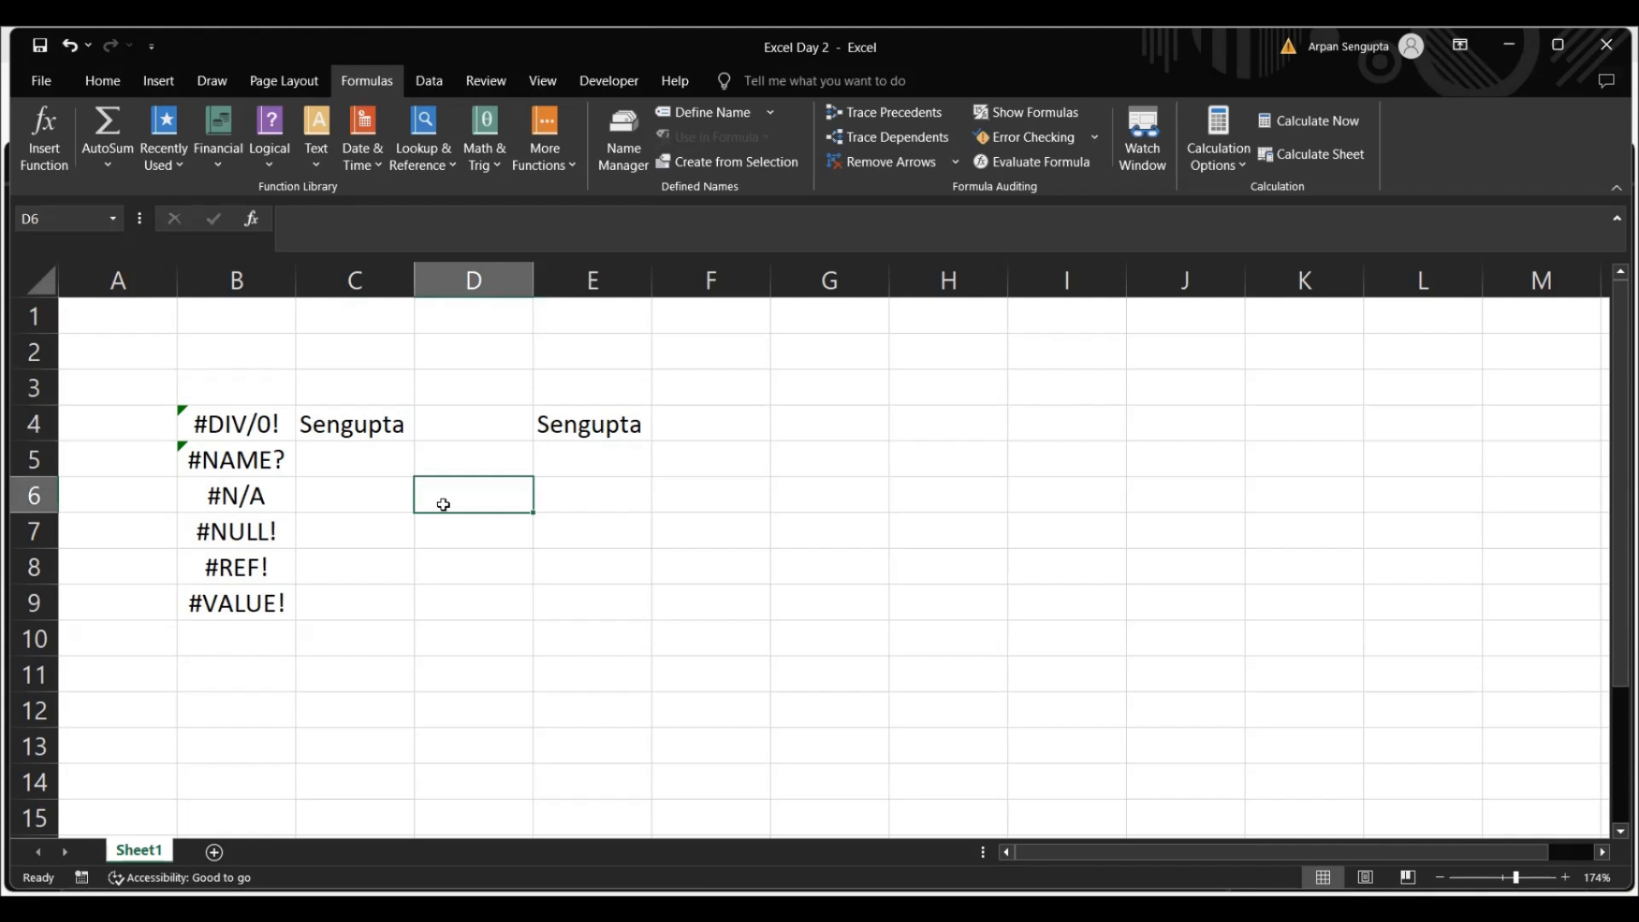
pyautogui.write('E$')
pyautogui.press('BackSpace')
pyautogui.write('4')
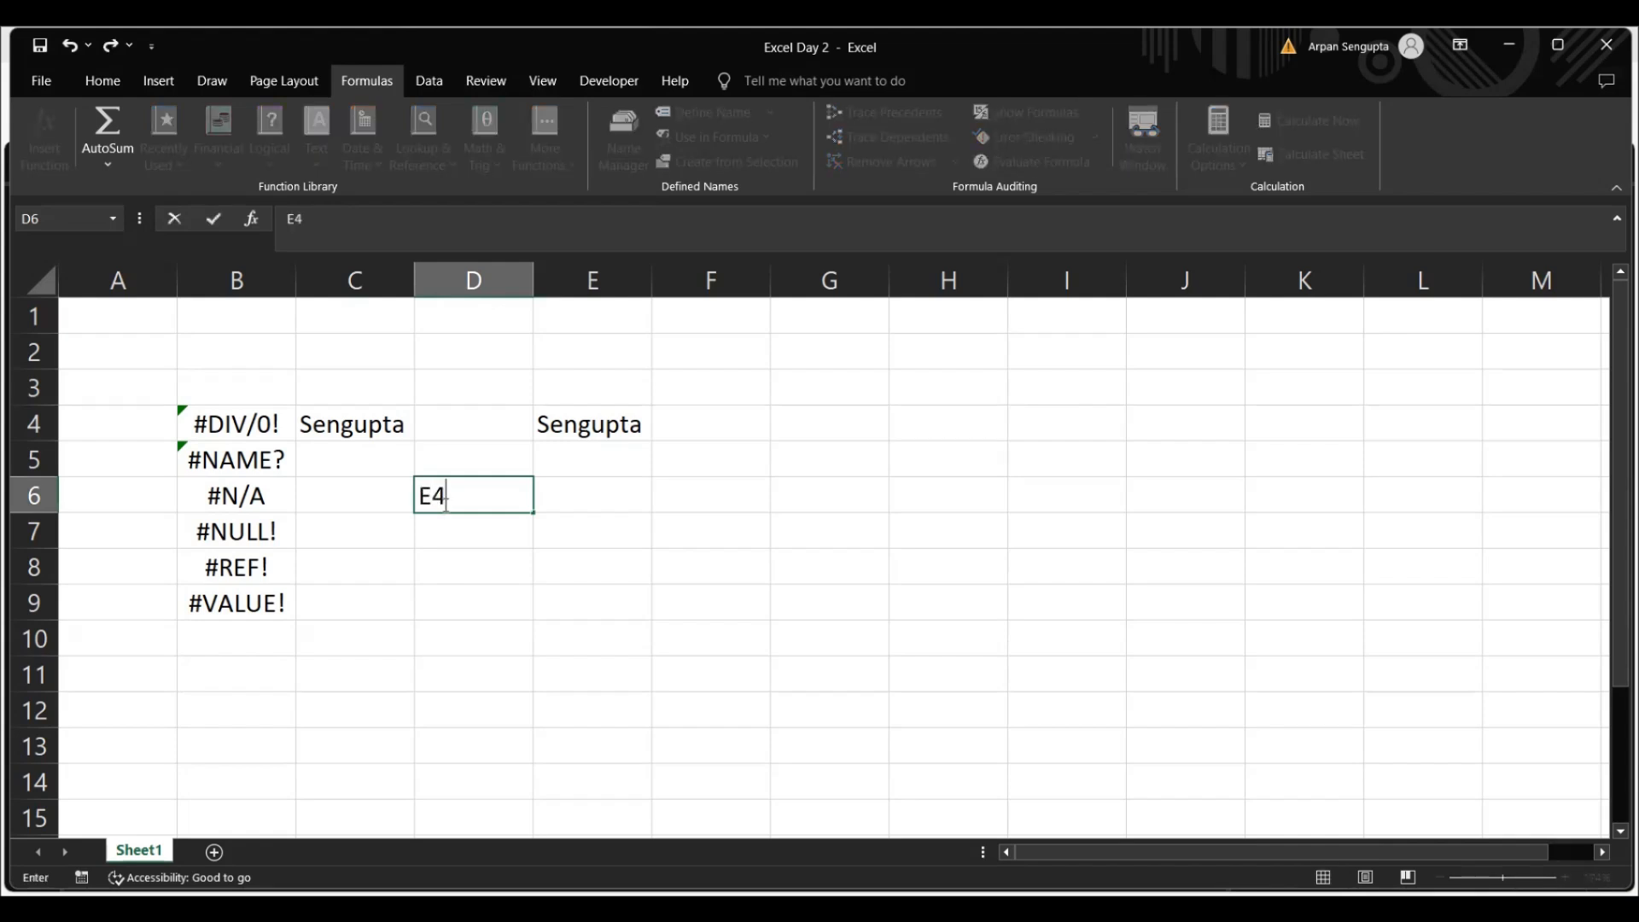
pyautogui.press('Return')
pyautogui.press('Return')
pyautogui.click(443, 504)
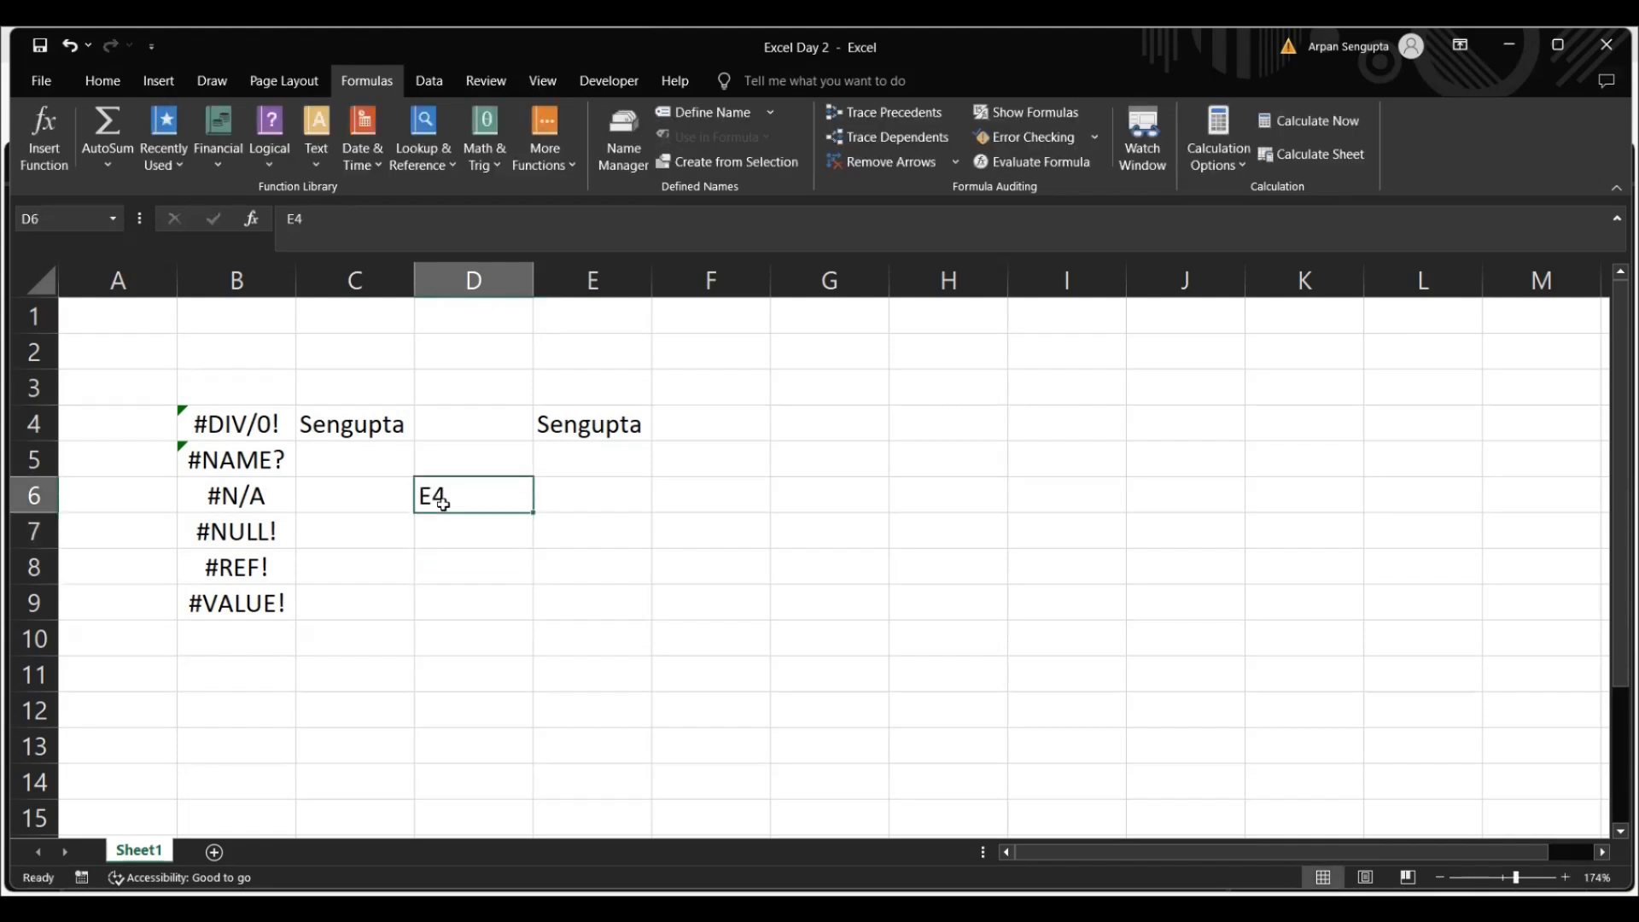
# Enter the formula =INDIRECT(D6) in cell E6 to retrieve the surname through the address text
pyautogui.press('Right')
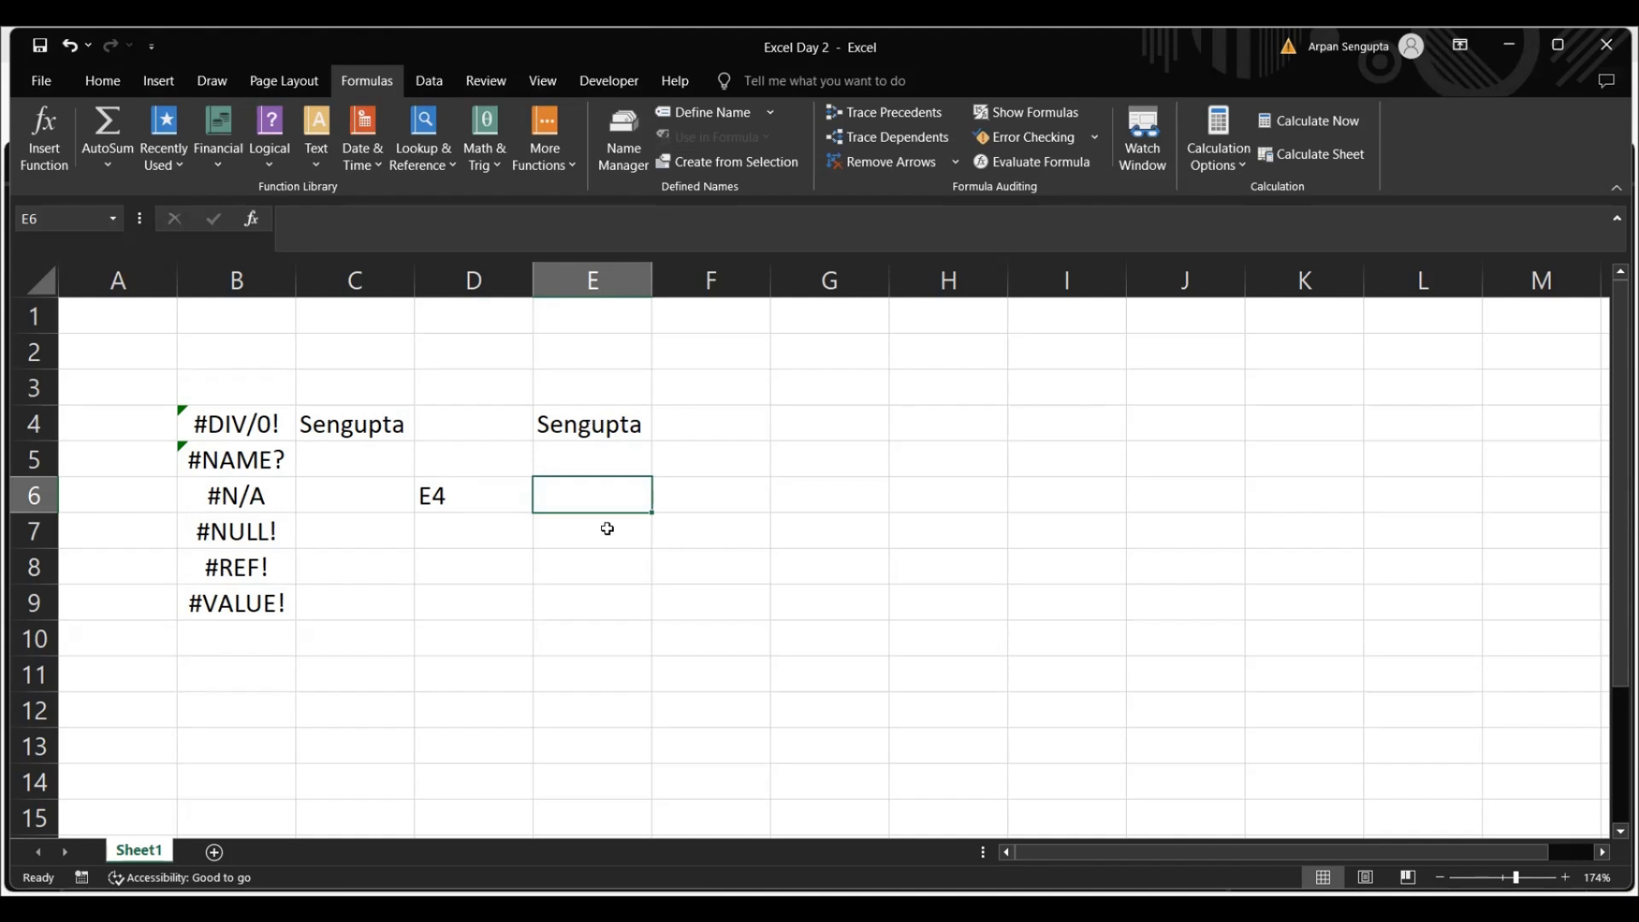
pyautogui.write('=ind')
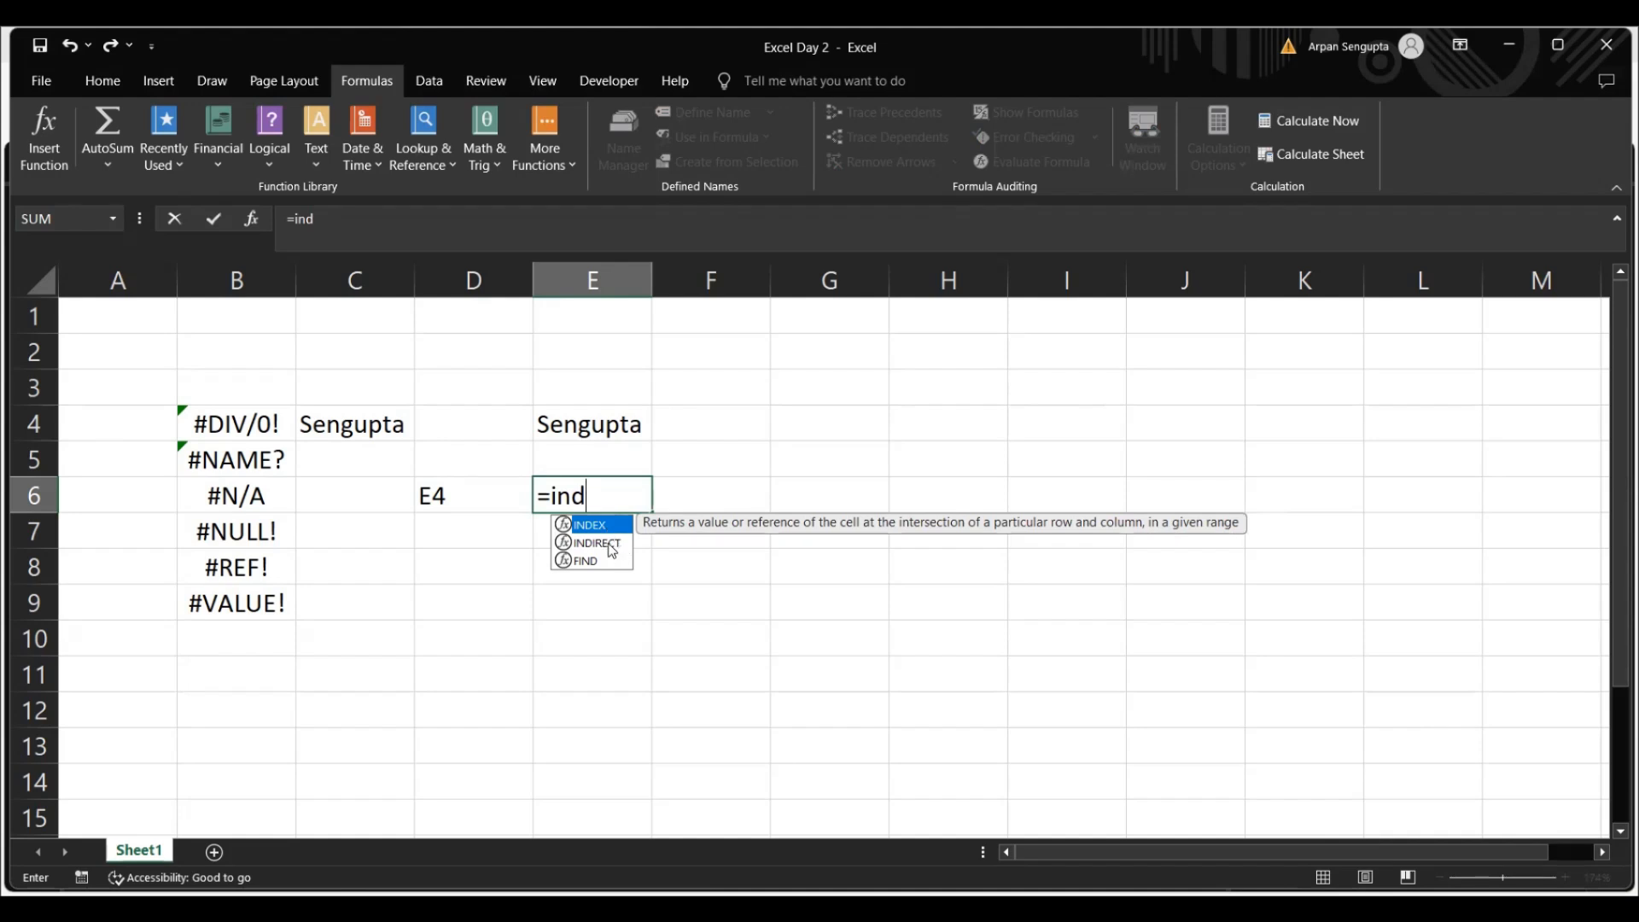
pyautogui.doubleClick(612, 545)
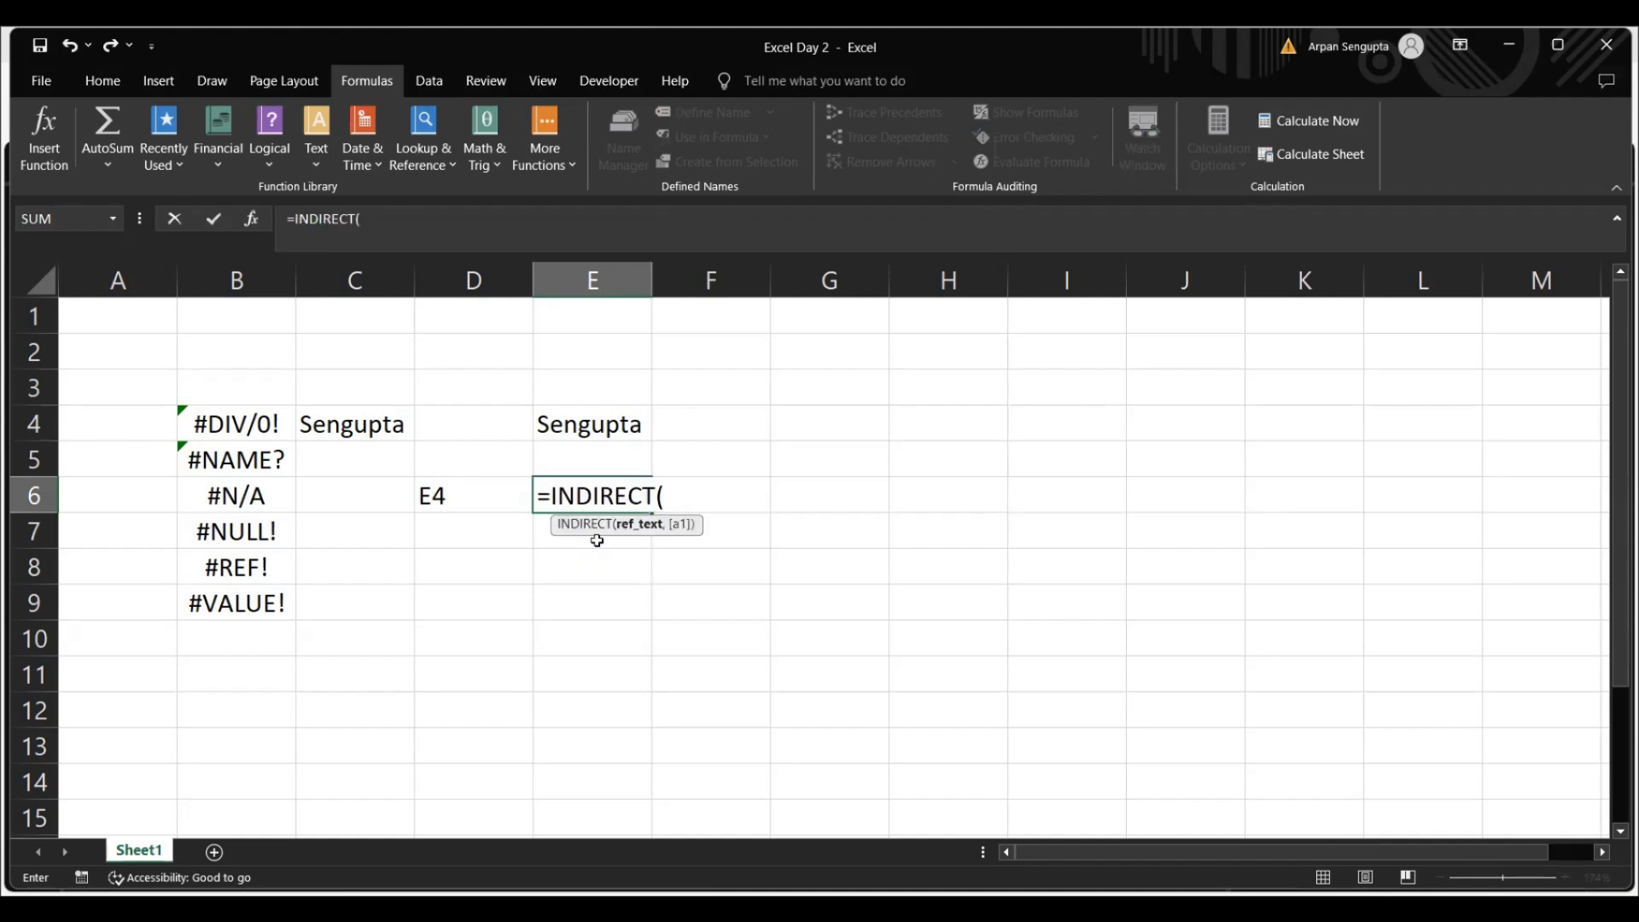
pyautogui.click(460, 500)
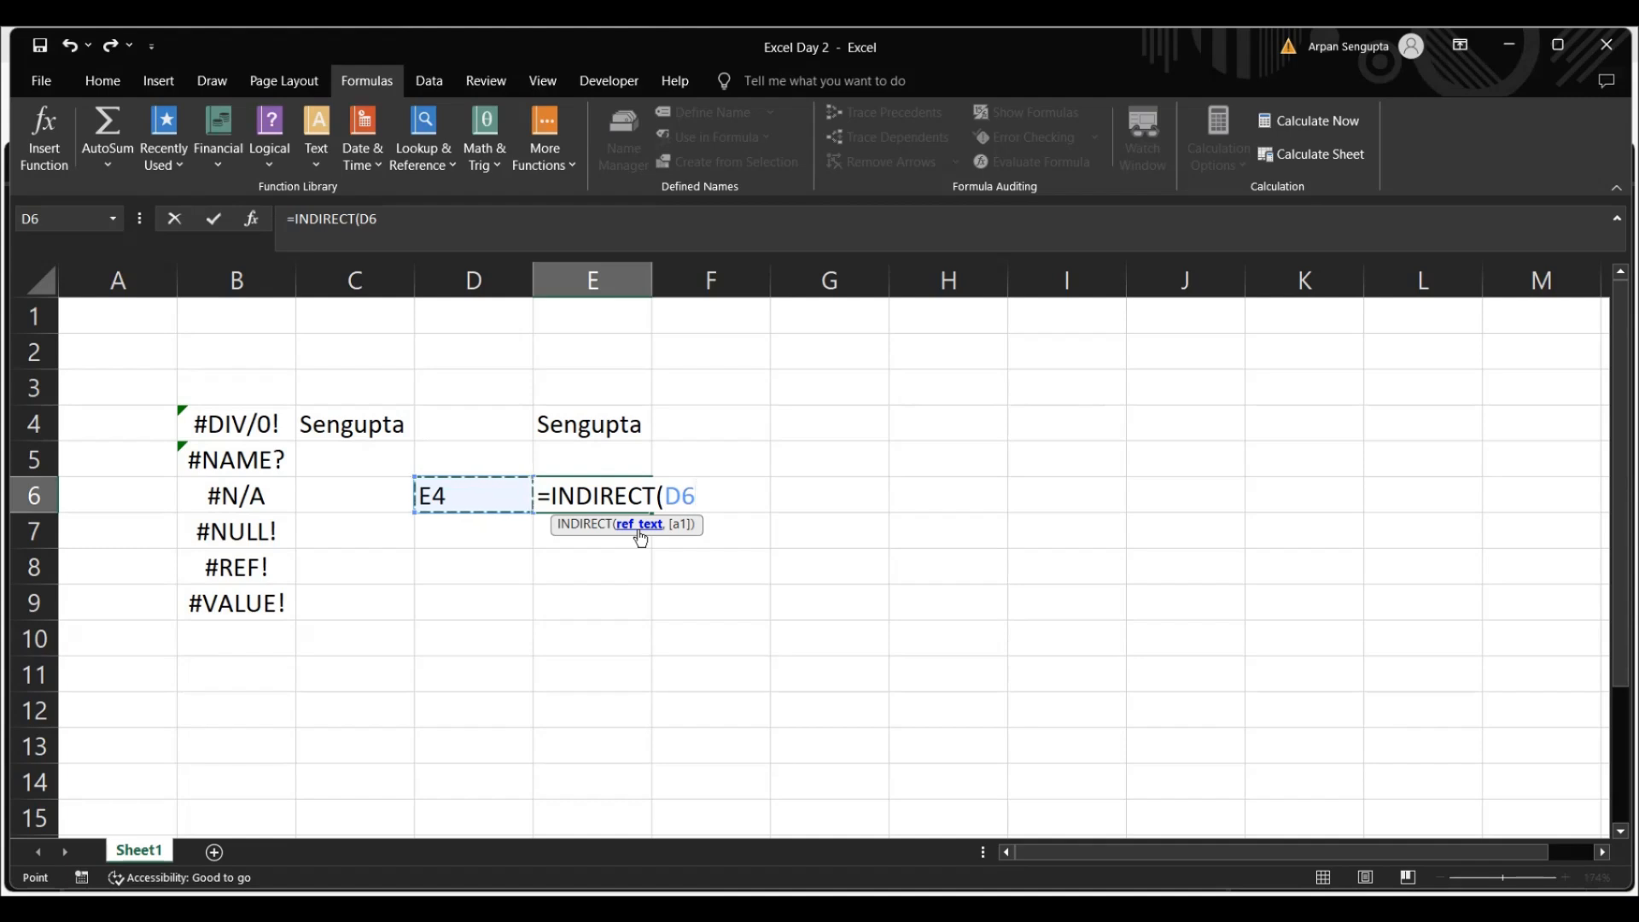
pyautogui.write(')')
pyautogui.hotkey('ctrl', 'Return')
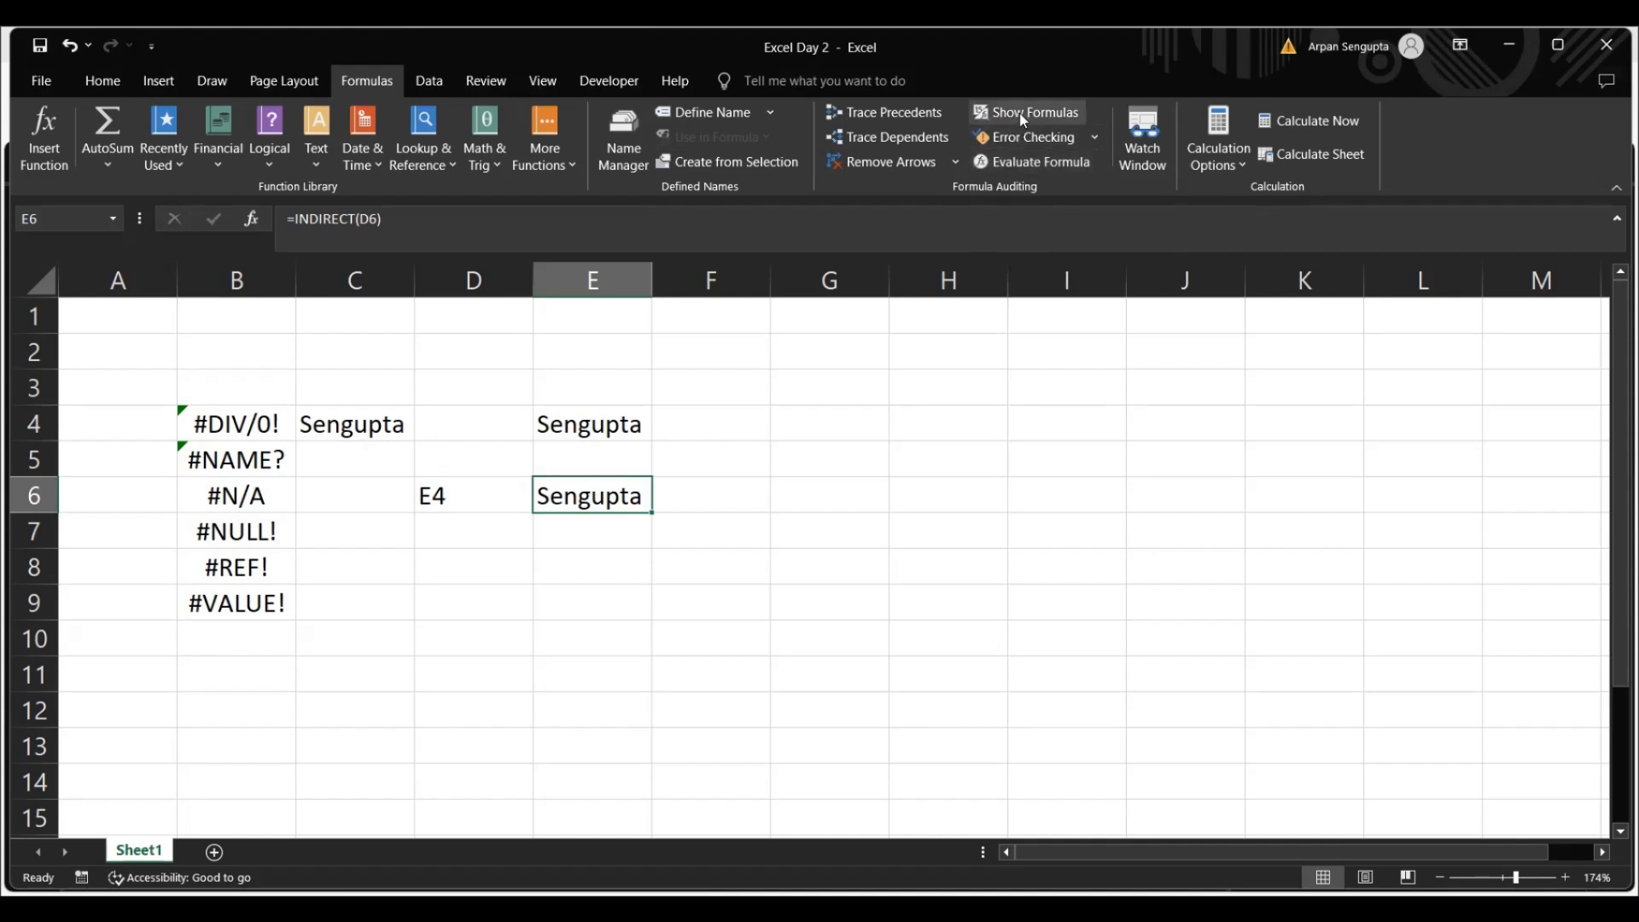
# Evaluate the INDIRECT formula in cell E6 step by step, and close the evaluation
pyautogui.click(1064, 162)
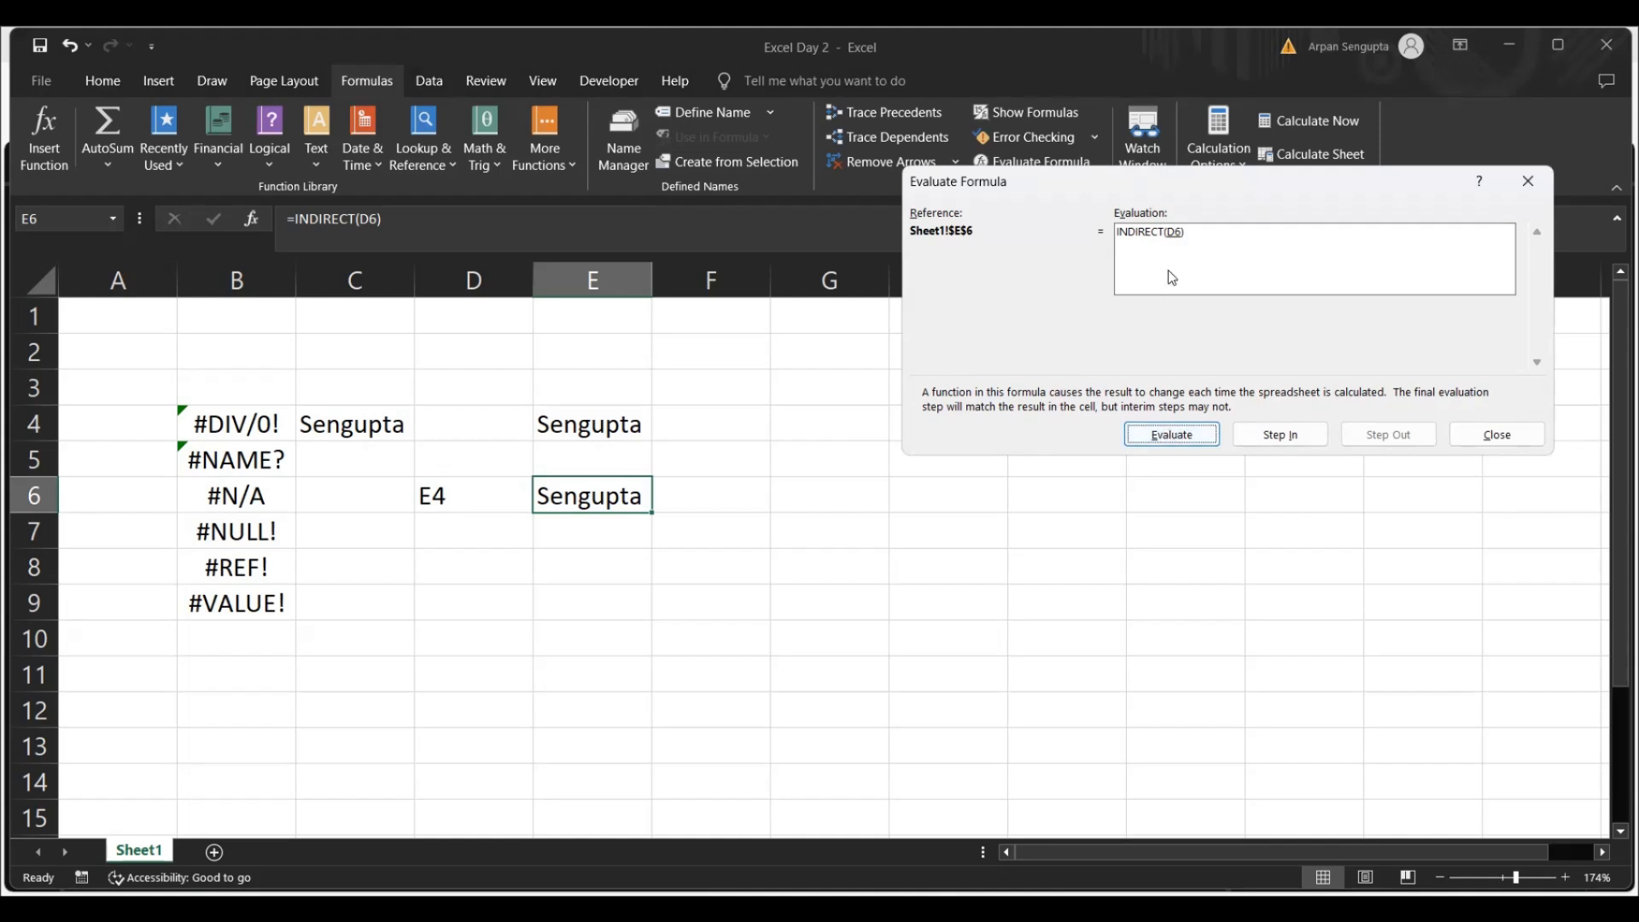
pyautogui.click(1177, 446)
pyautogui.click(1188, 438)
pyautogui.click(1535, 170)
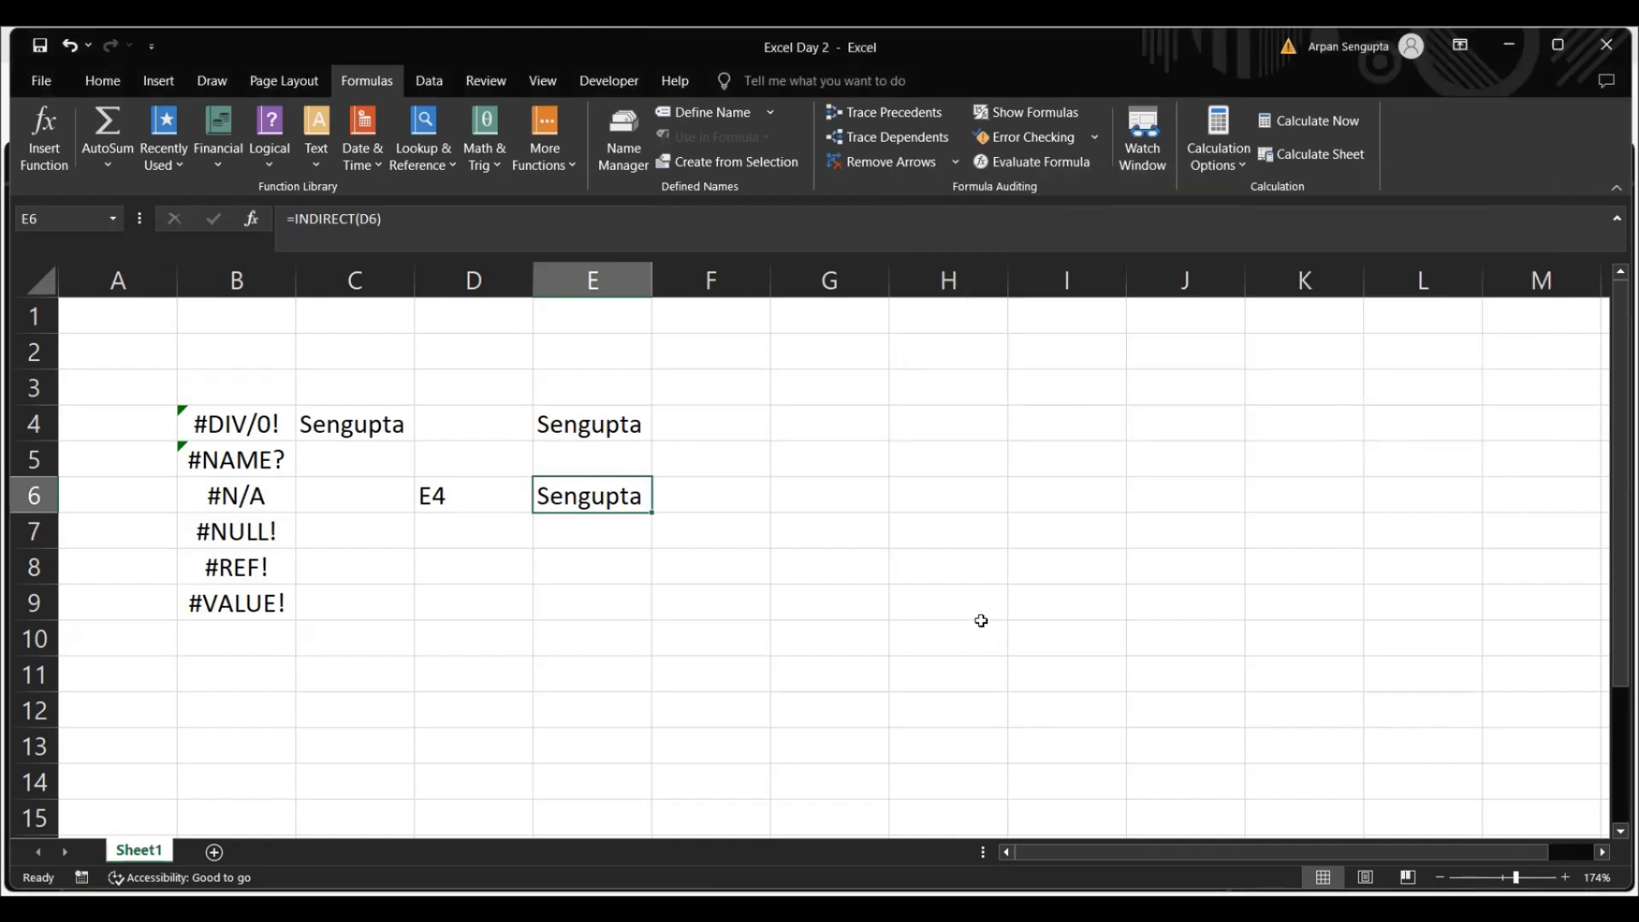
# Enter the value 4 in cell H6
pyautogui.click(986, 502)
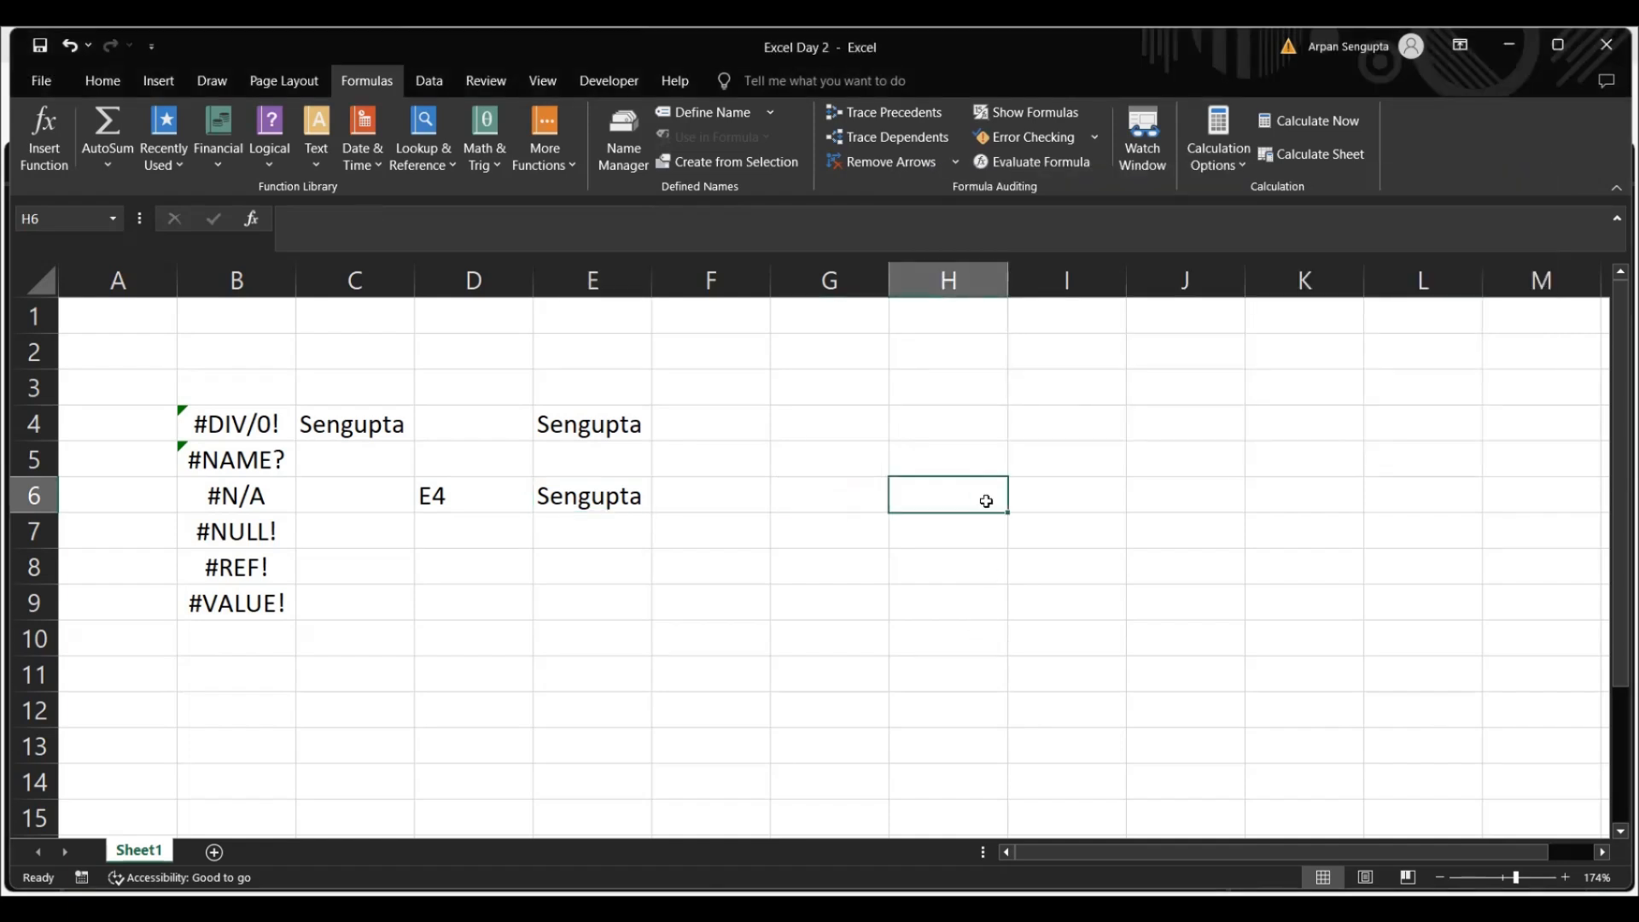
pyautogui.write('4')
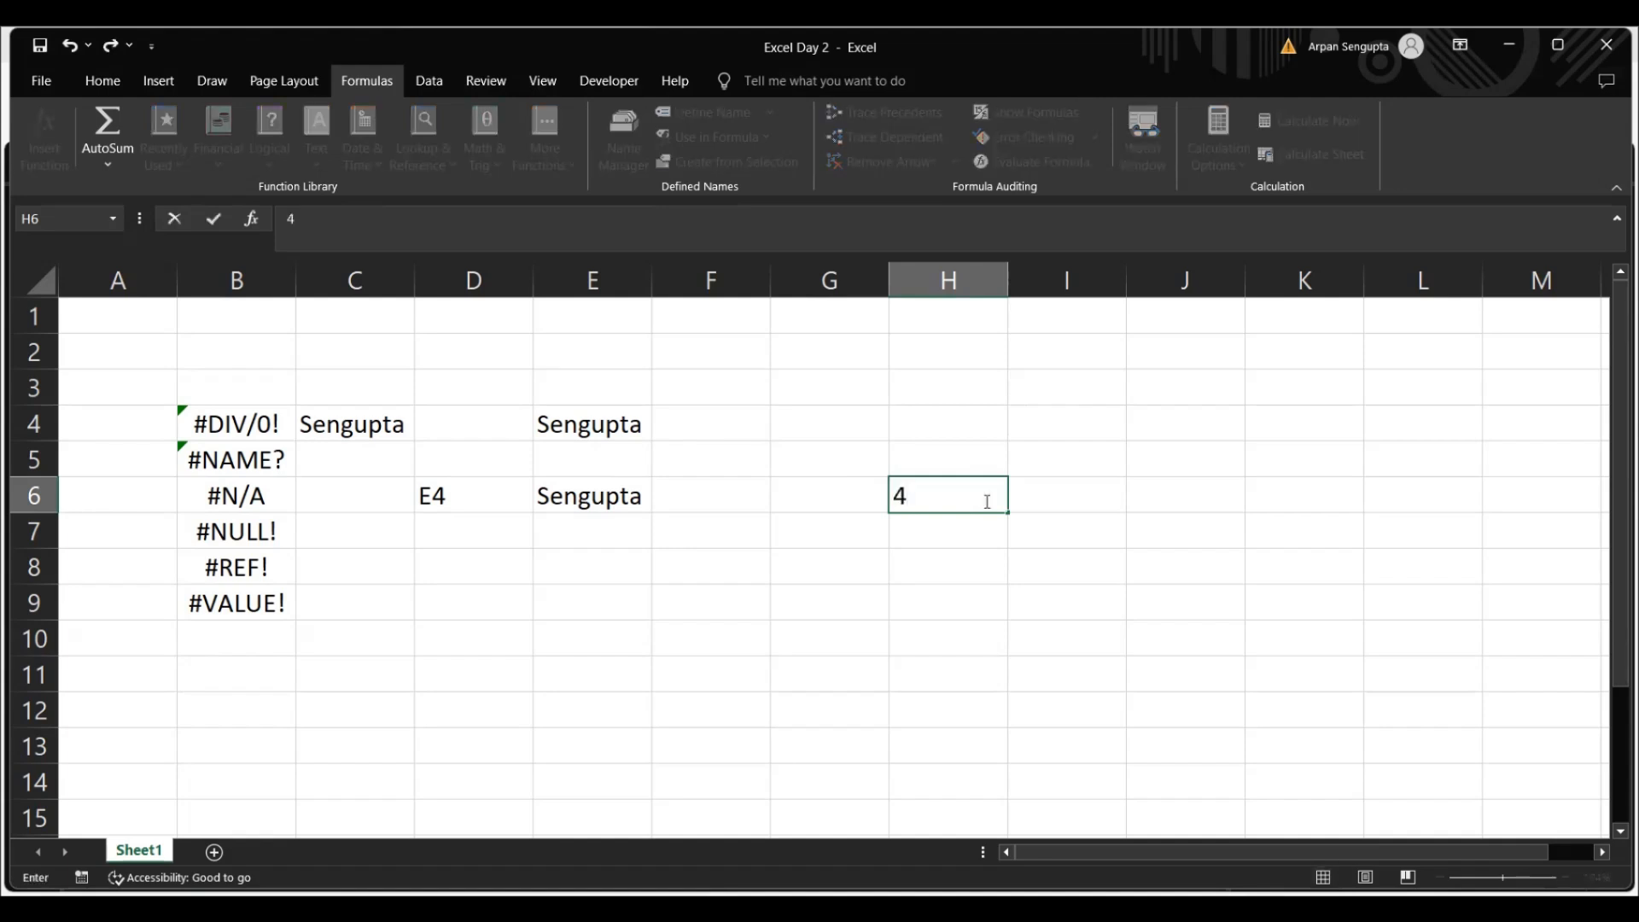
pyautogui.press('Return')
pyautogui.moveTo(986, 501); pyautogui.dragTo(1215, 597)
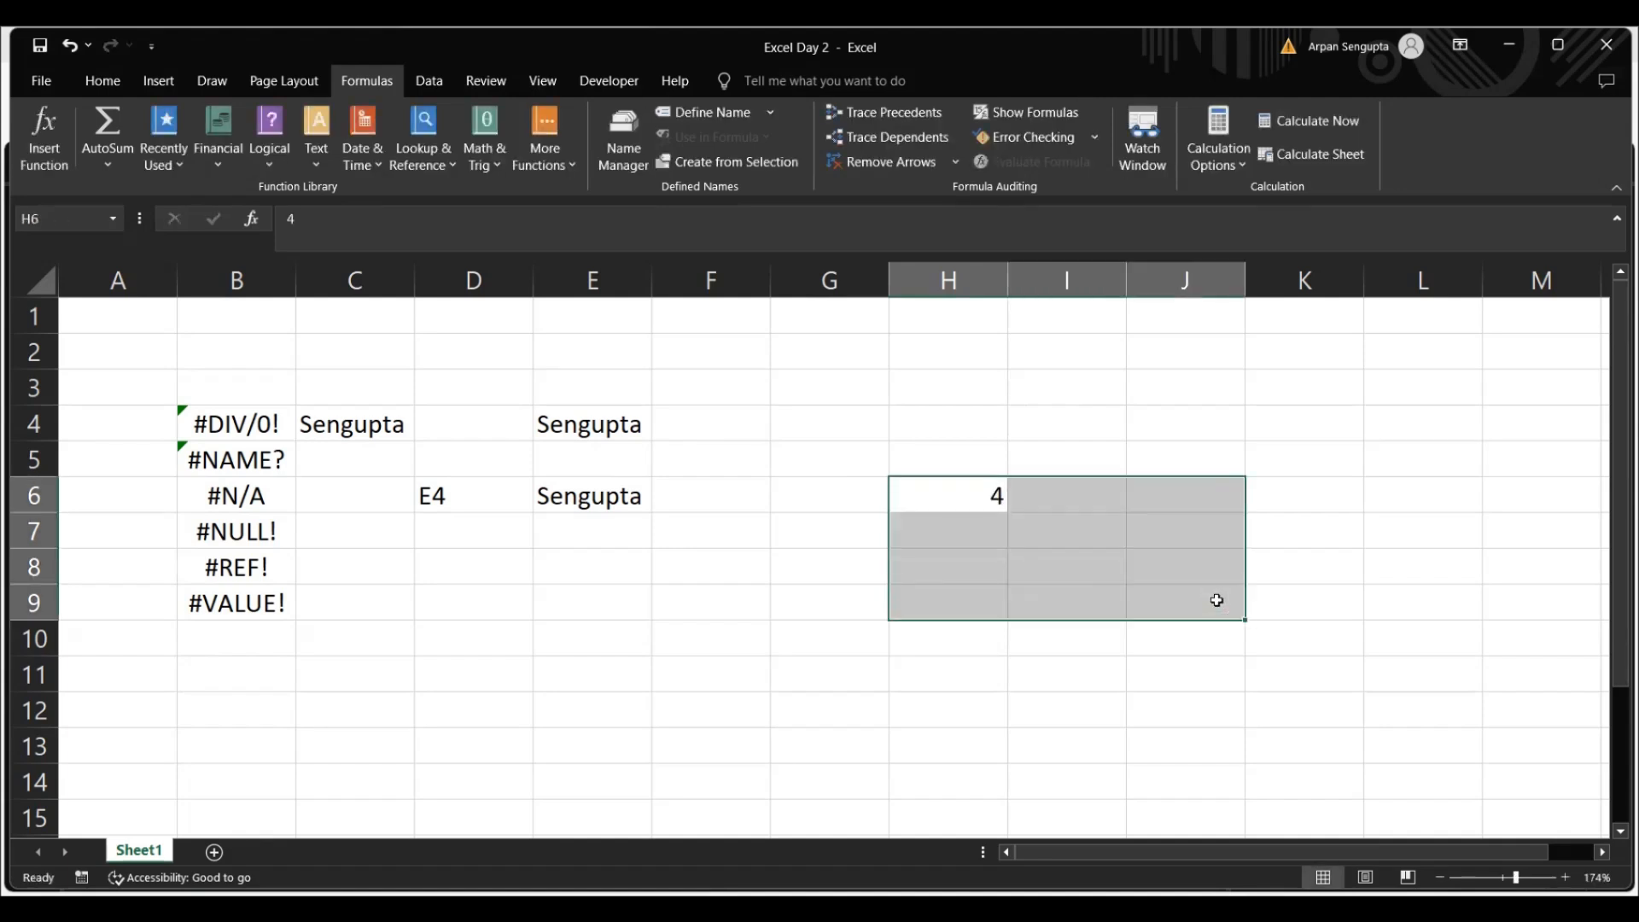
# Enter the label "Yeraly Int Rate" in cell G6 and autofit the width of column G
pyautogui.click(822, 513)
pyautogui.click(823, 499)
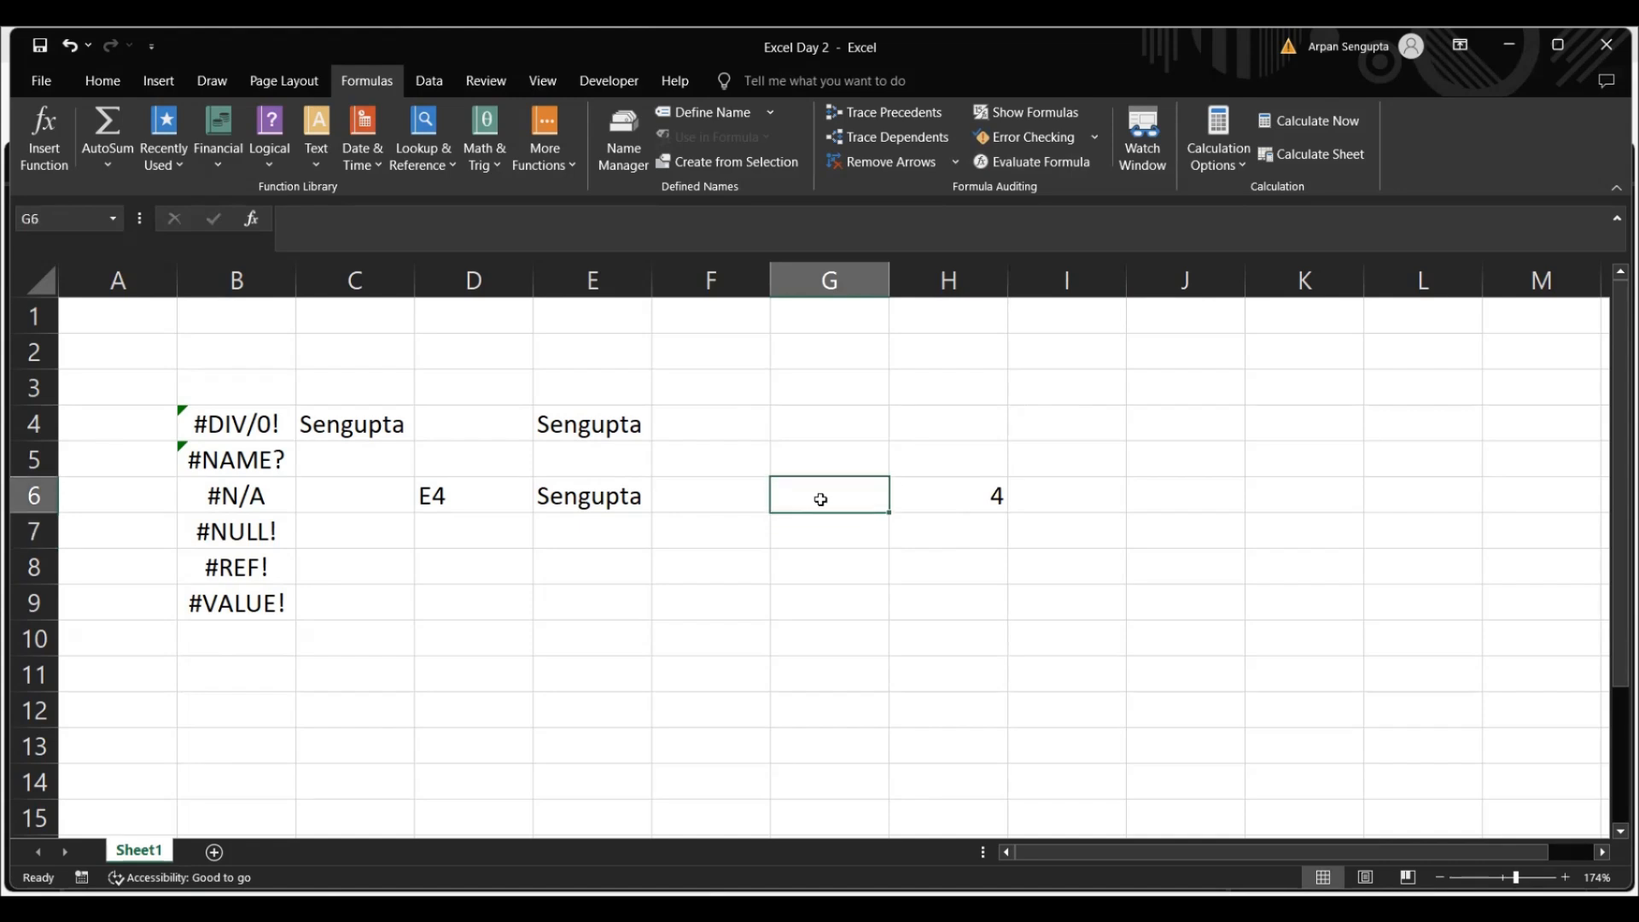
pyautogui.write('Yeraly ')
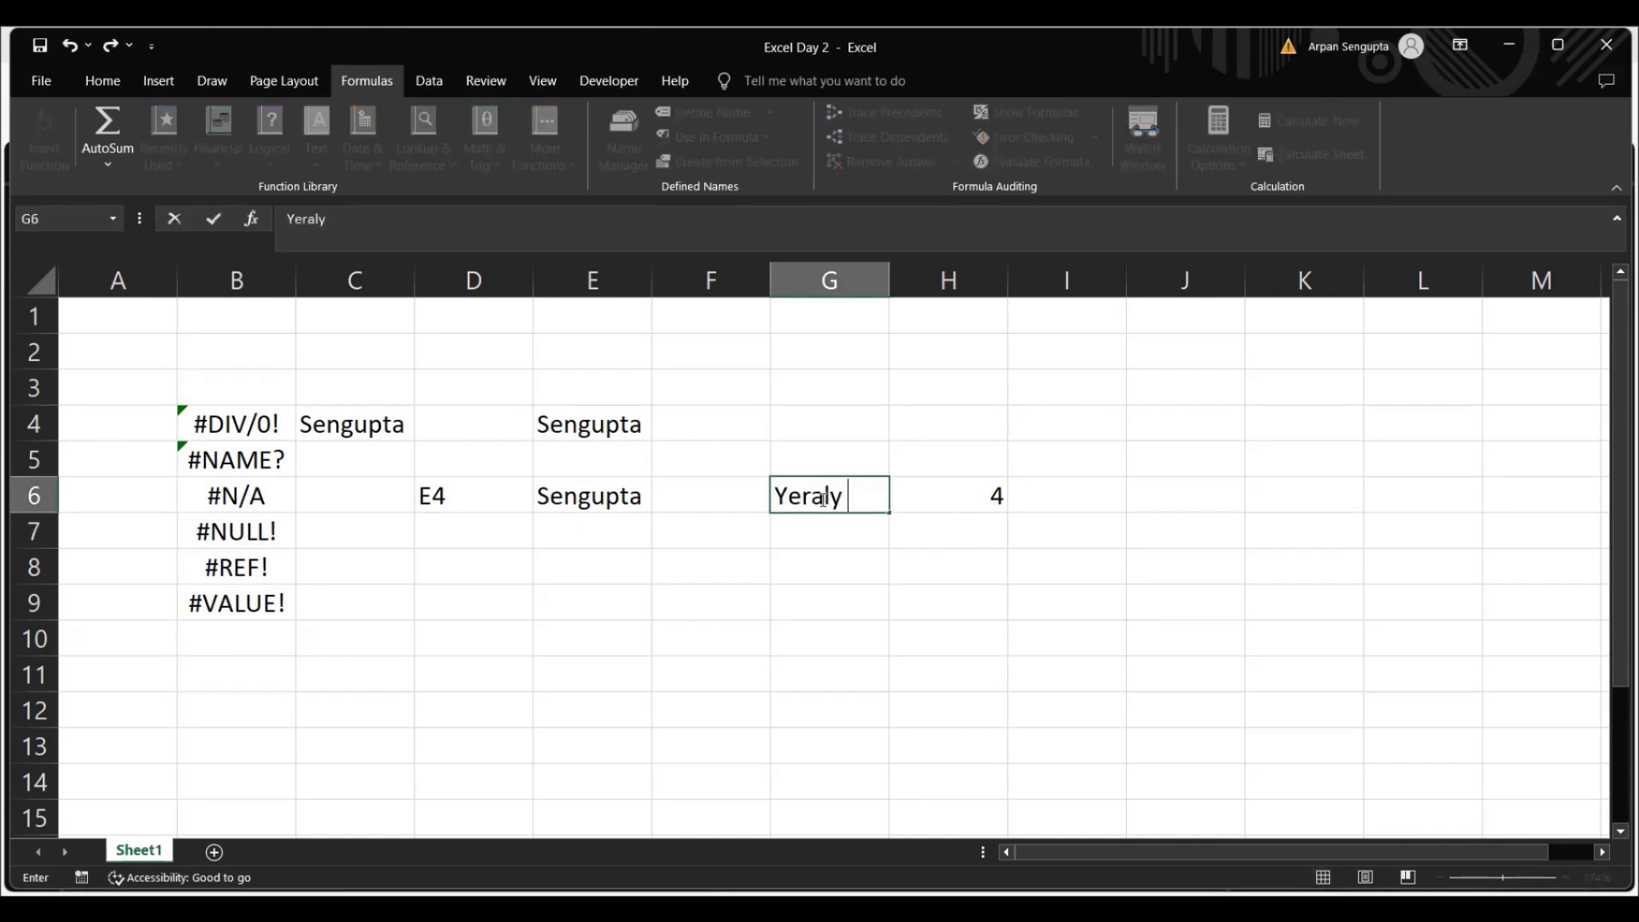
pyautogui.write('Int Rate')
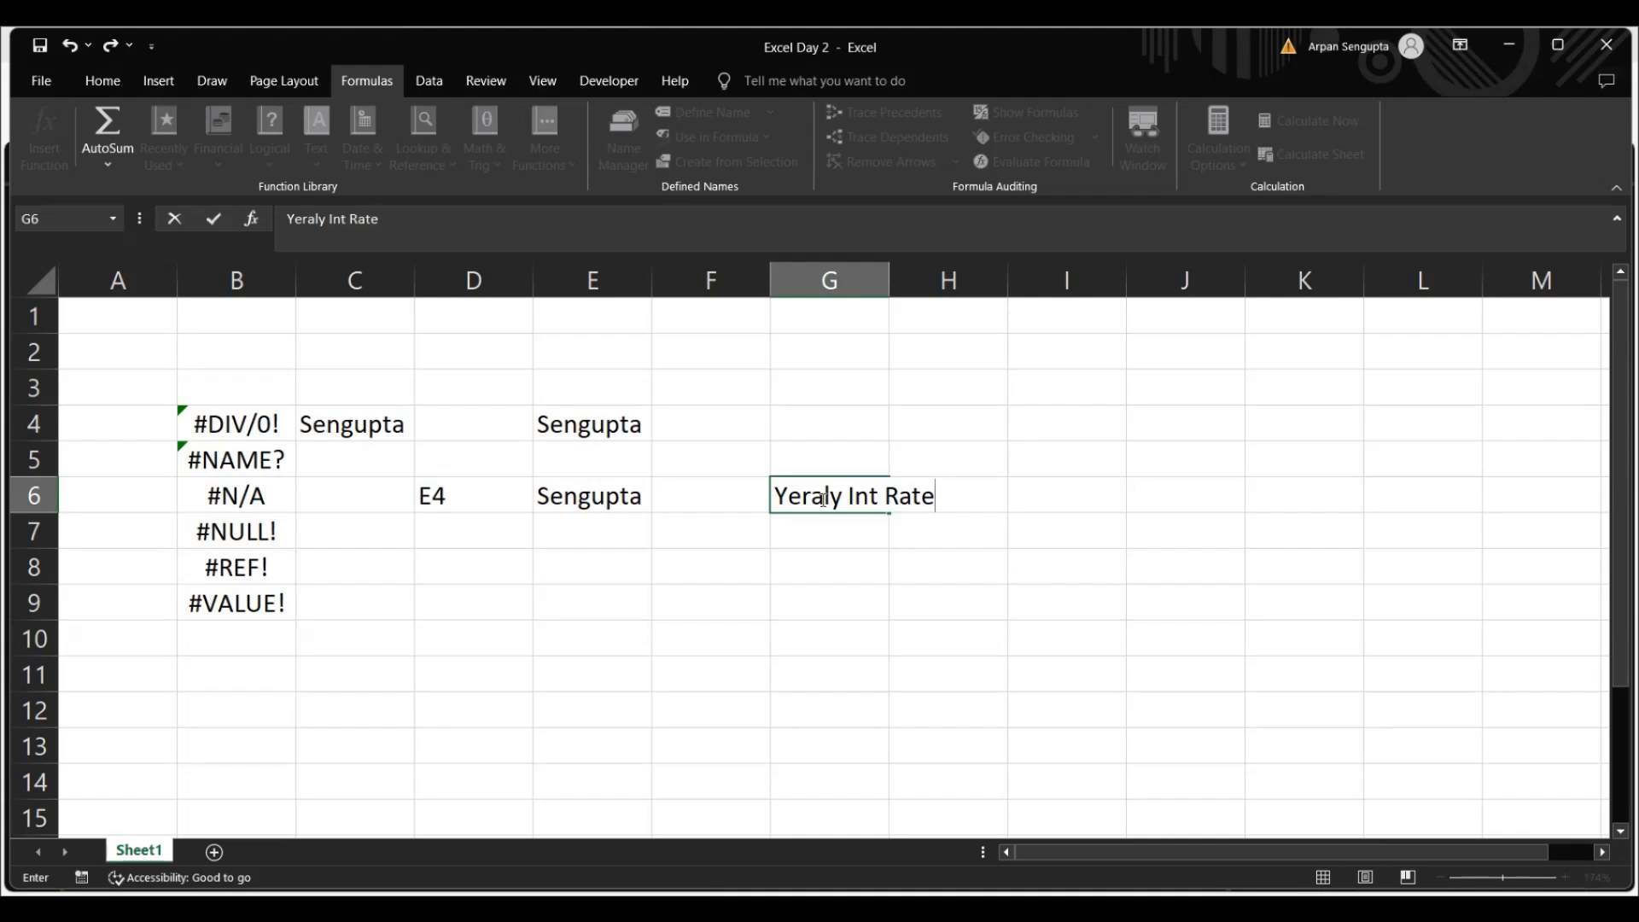
pyautogui.press('Return')
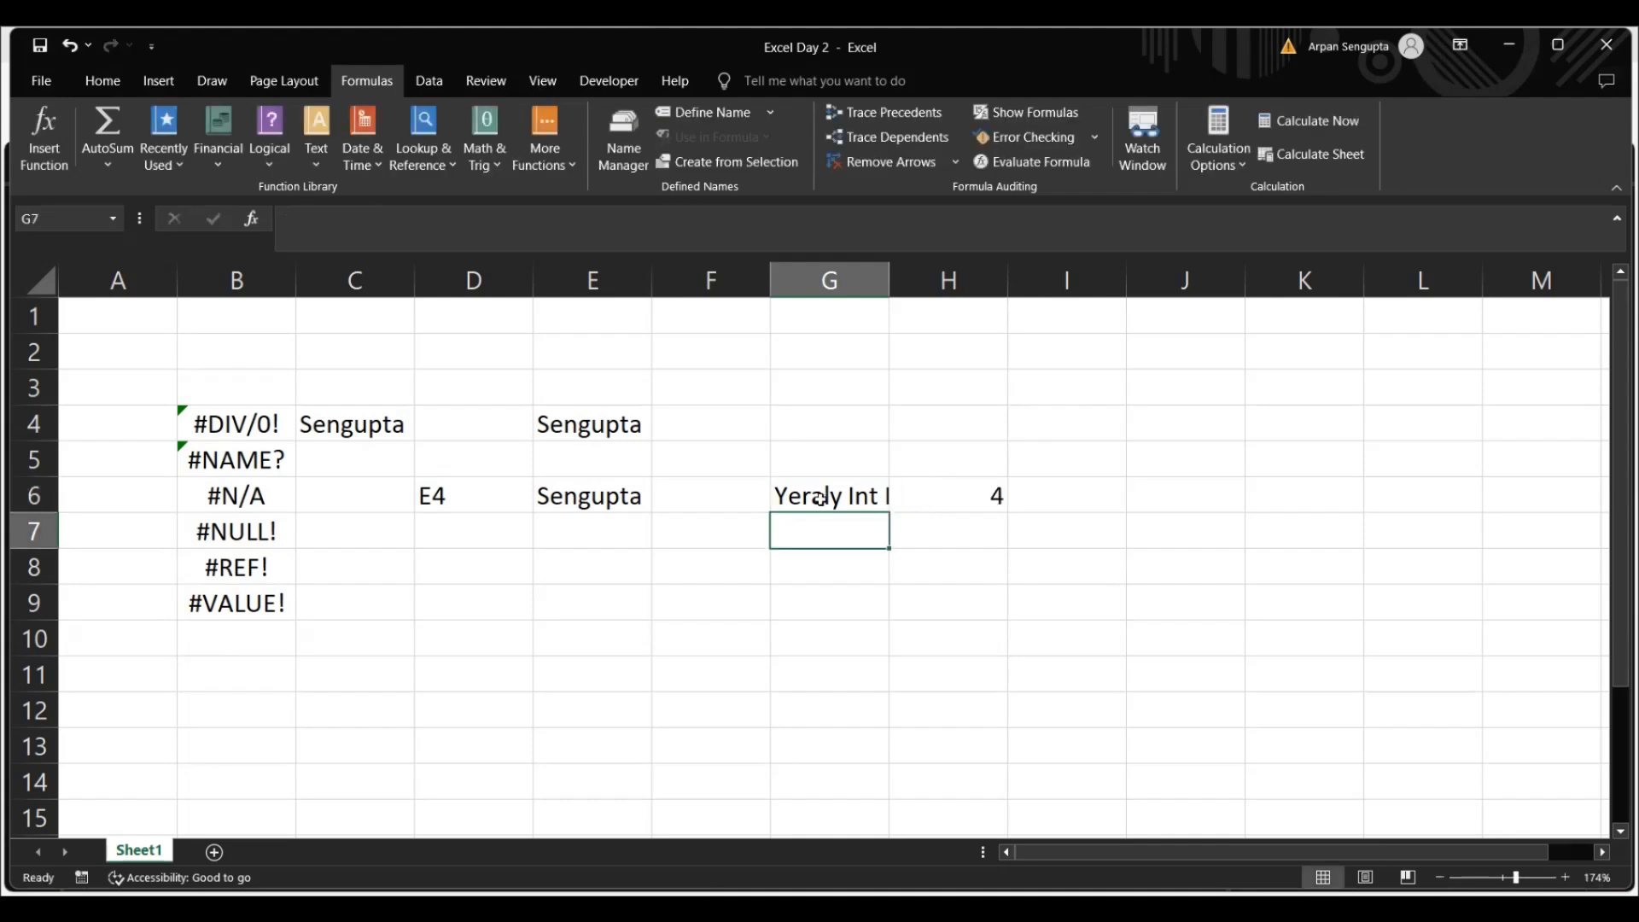
pyautogui.doubleClick(889, 275)
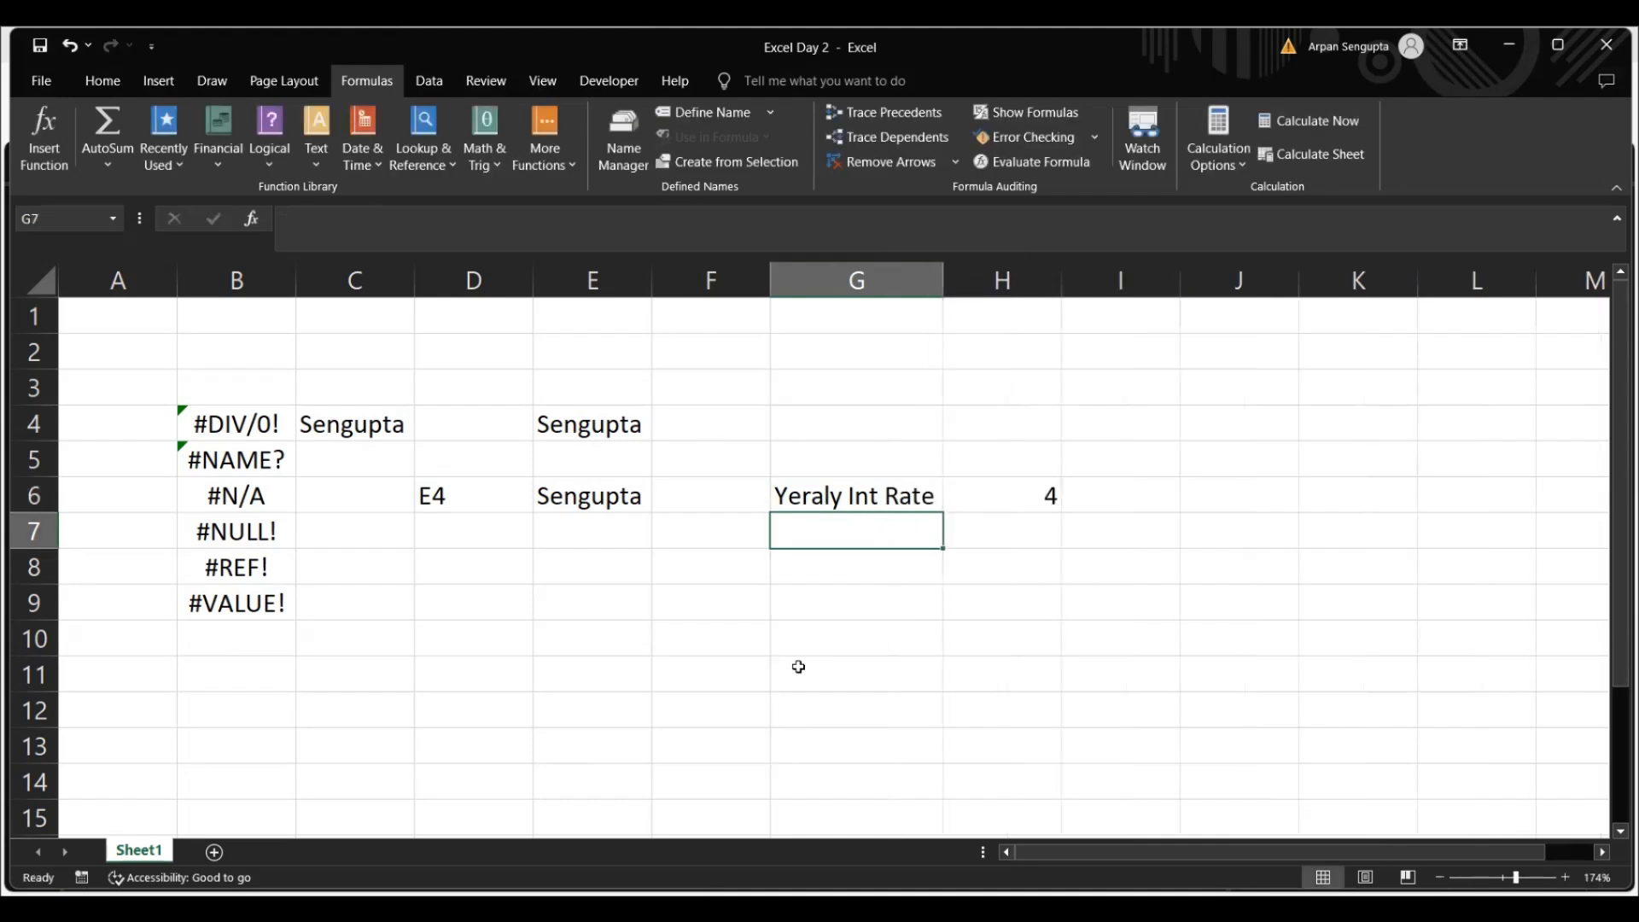
# Enter the label "Months" in cell G8 and the value 12 in cell H8
pyautogui.click(821, 597)
pyautogui.click(819, 577)
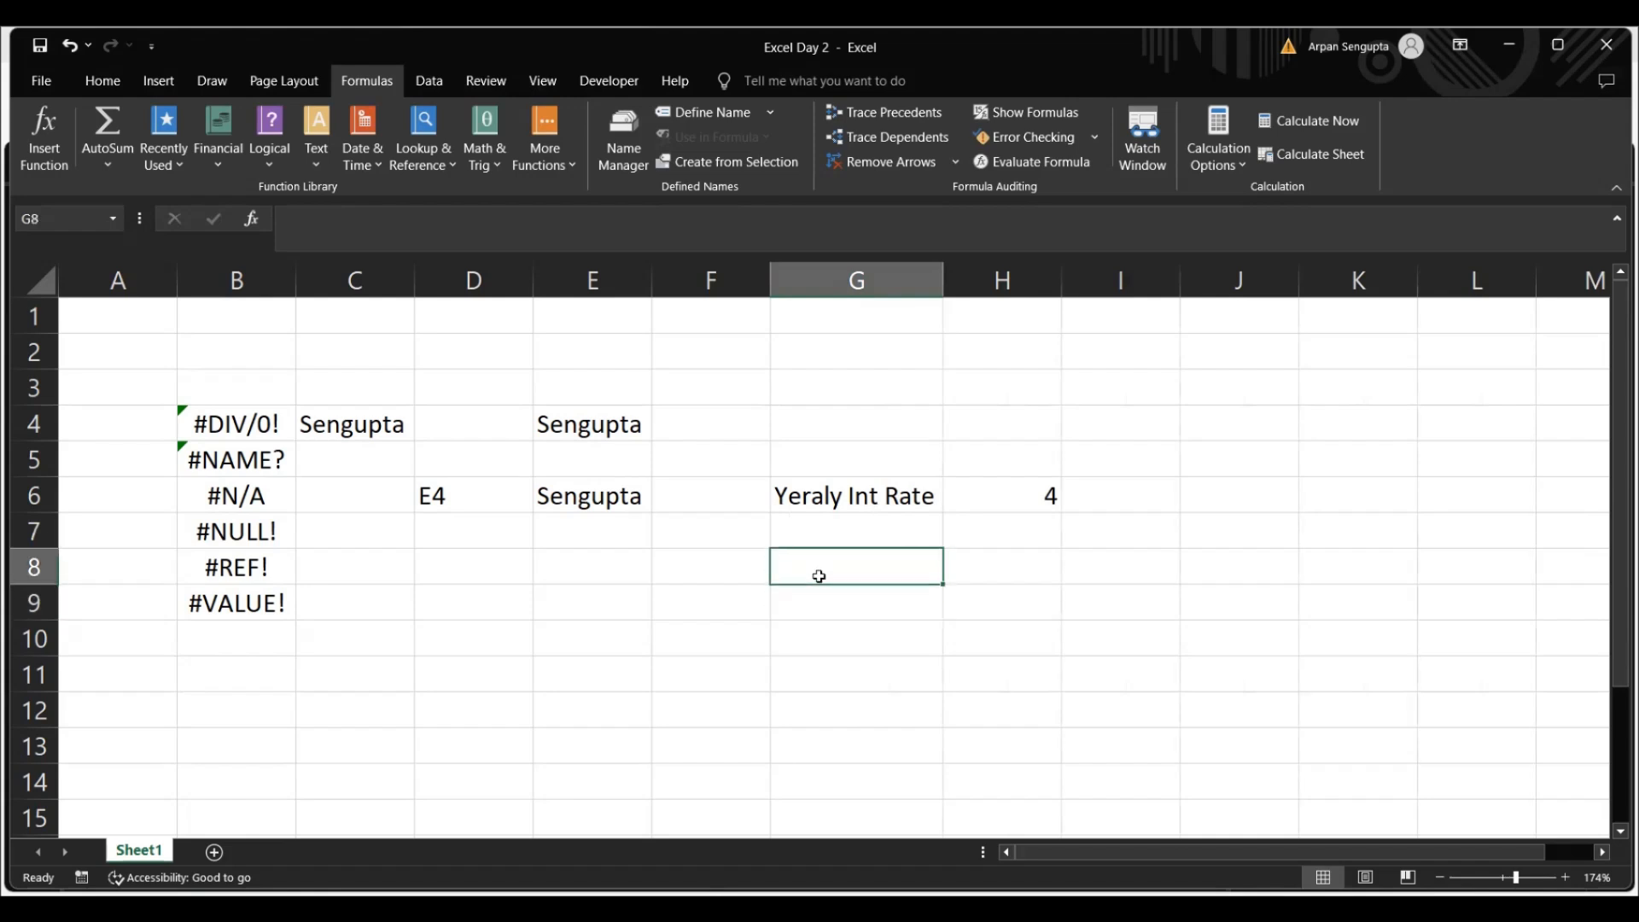
pyautogui.write('Months')
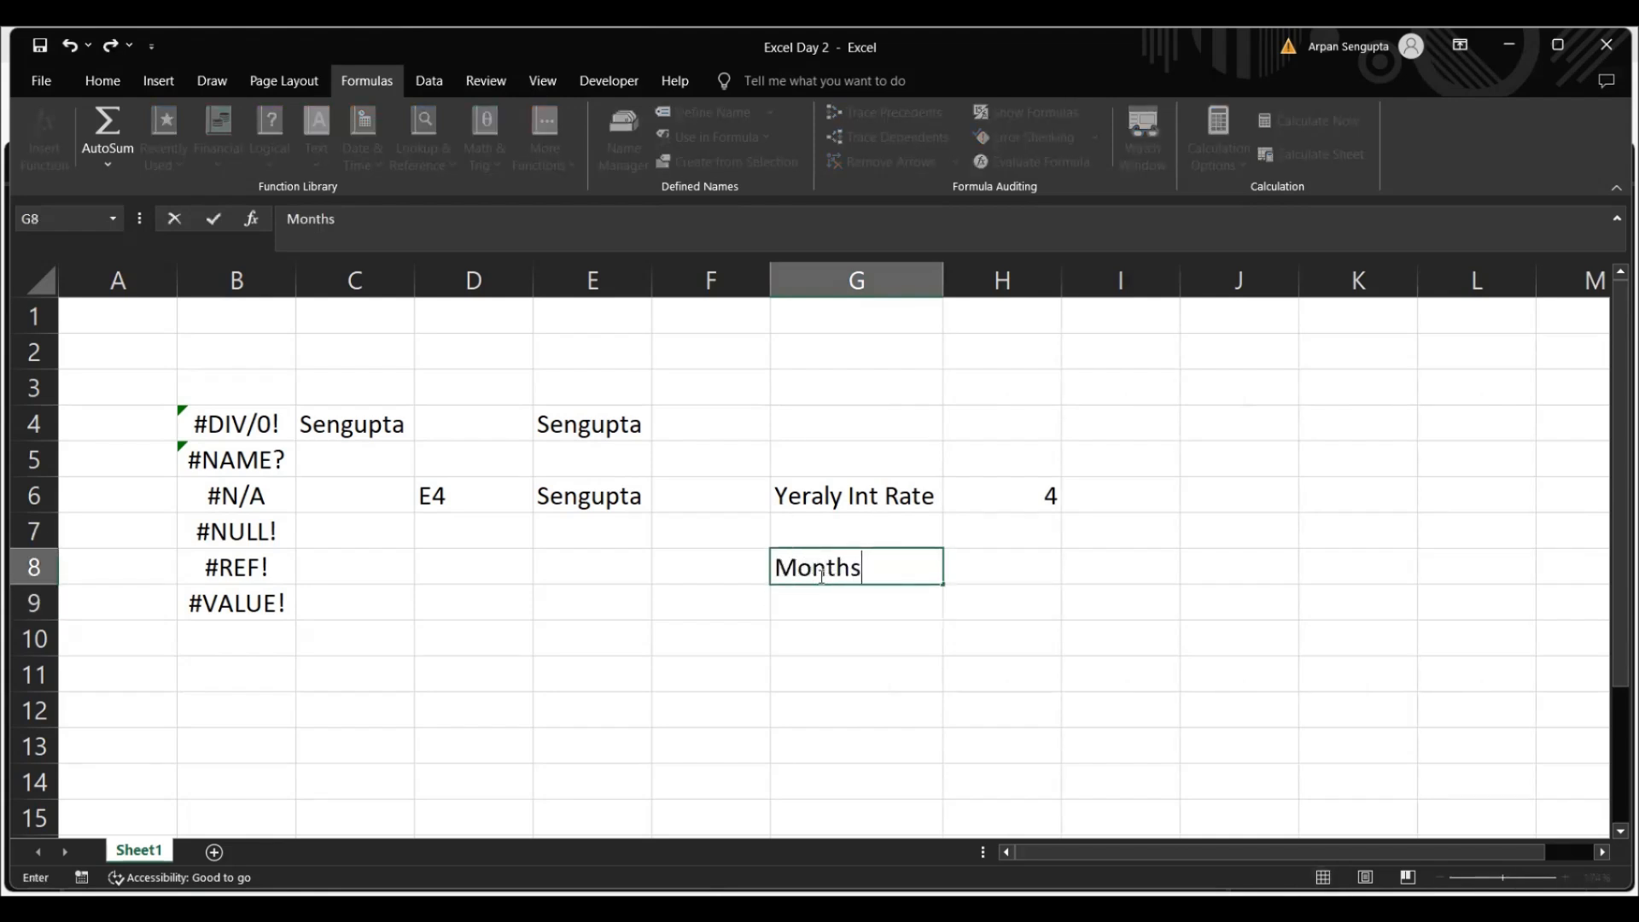
pyautogui.press('Tab')
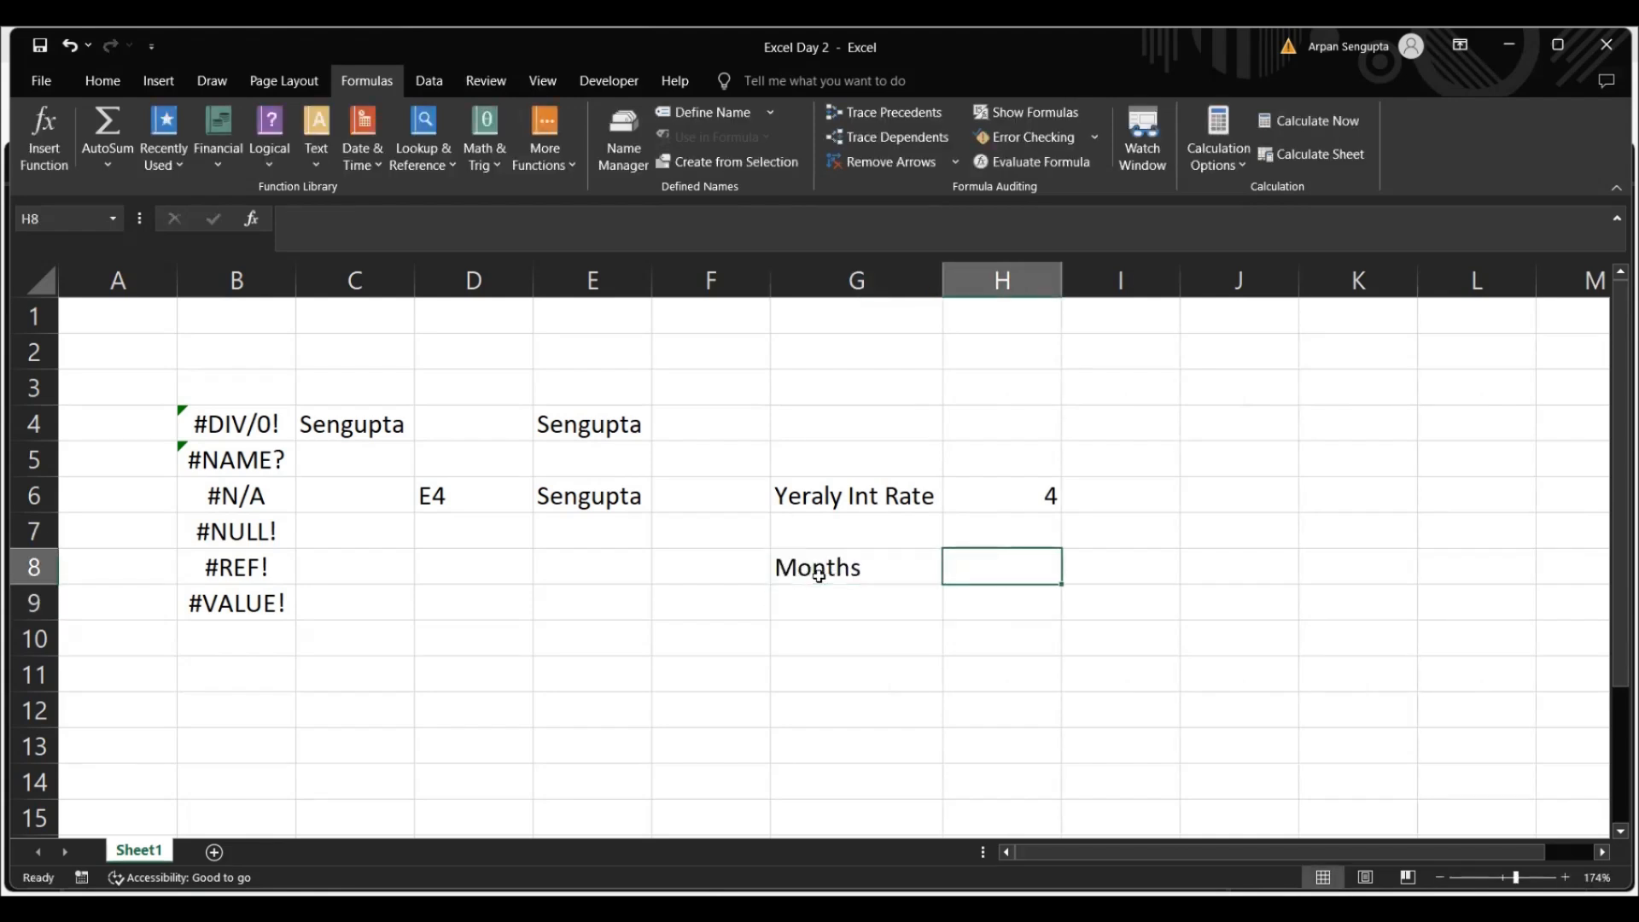
pyautogui.write('12')
pyautogui.press('Return')
pyautogui.press('Down')
pyautogui.press('Down')
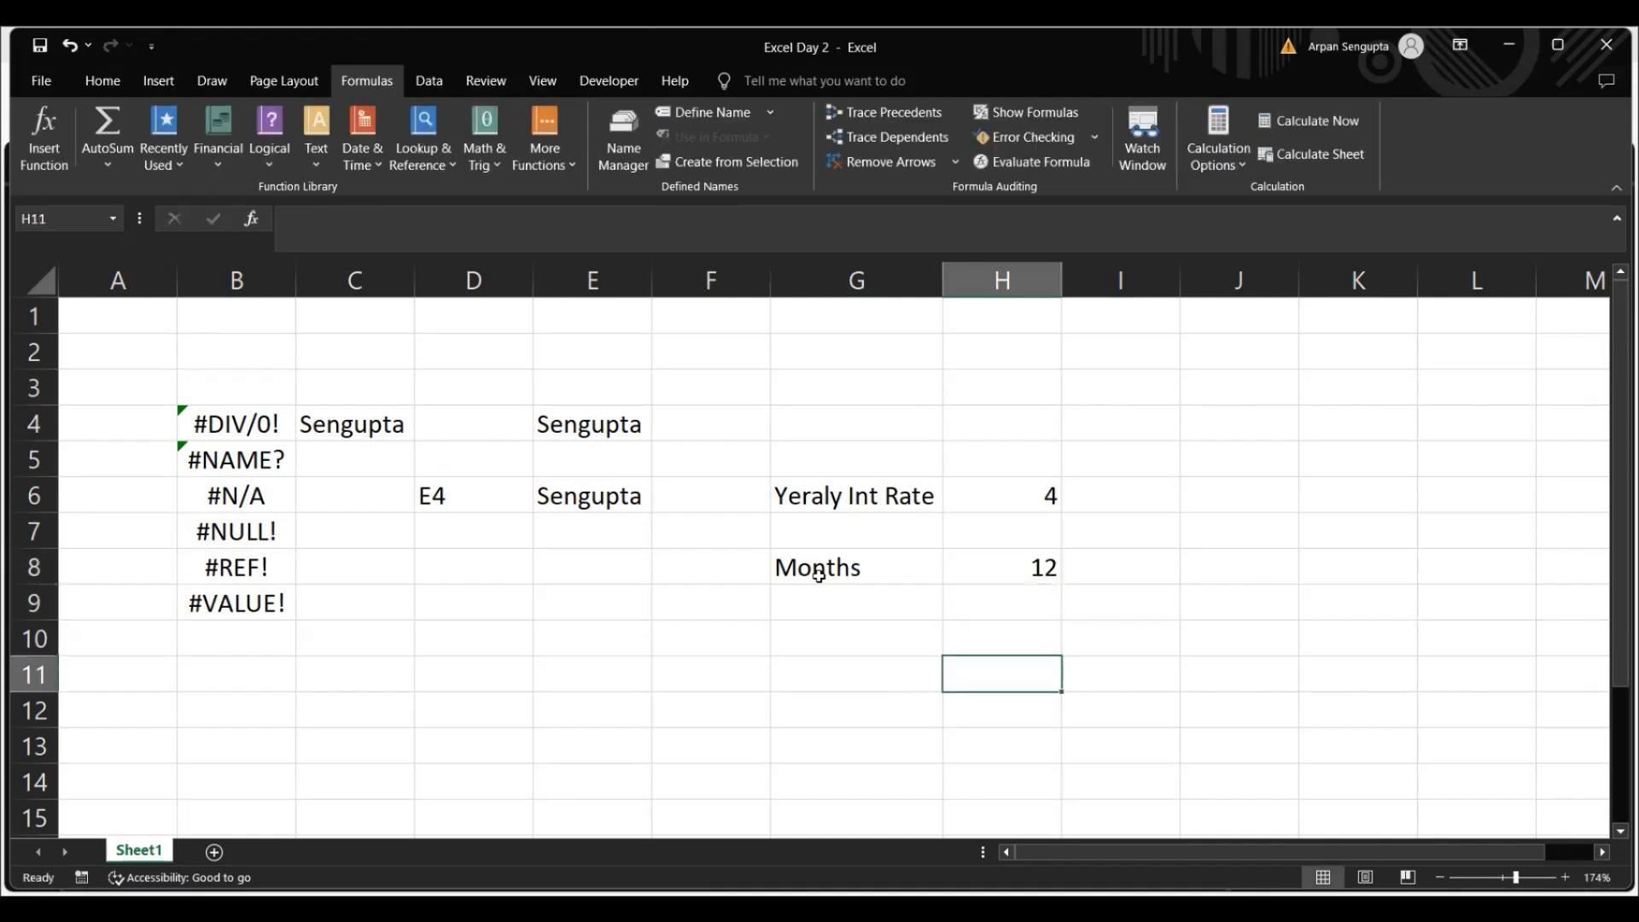
# Correct the misspelled label in cell G6 to "Yearly Int Rate"
pyautogui.doubleClick(820, 491)
pyautogui.press('BackSpace')
pyautogui.press('BackSpace')
pyautogui.write('ar')
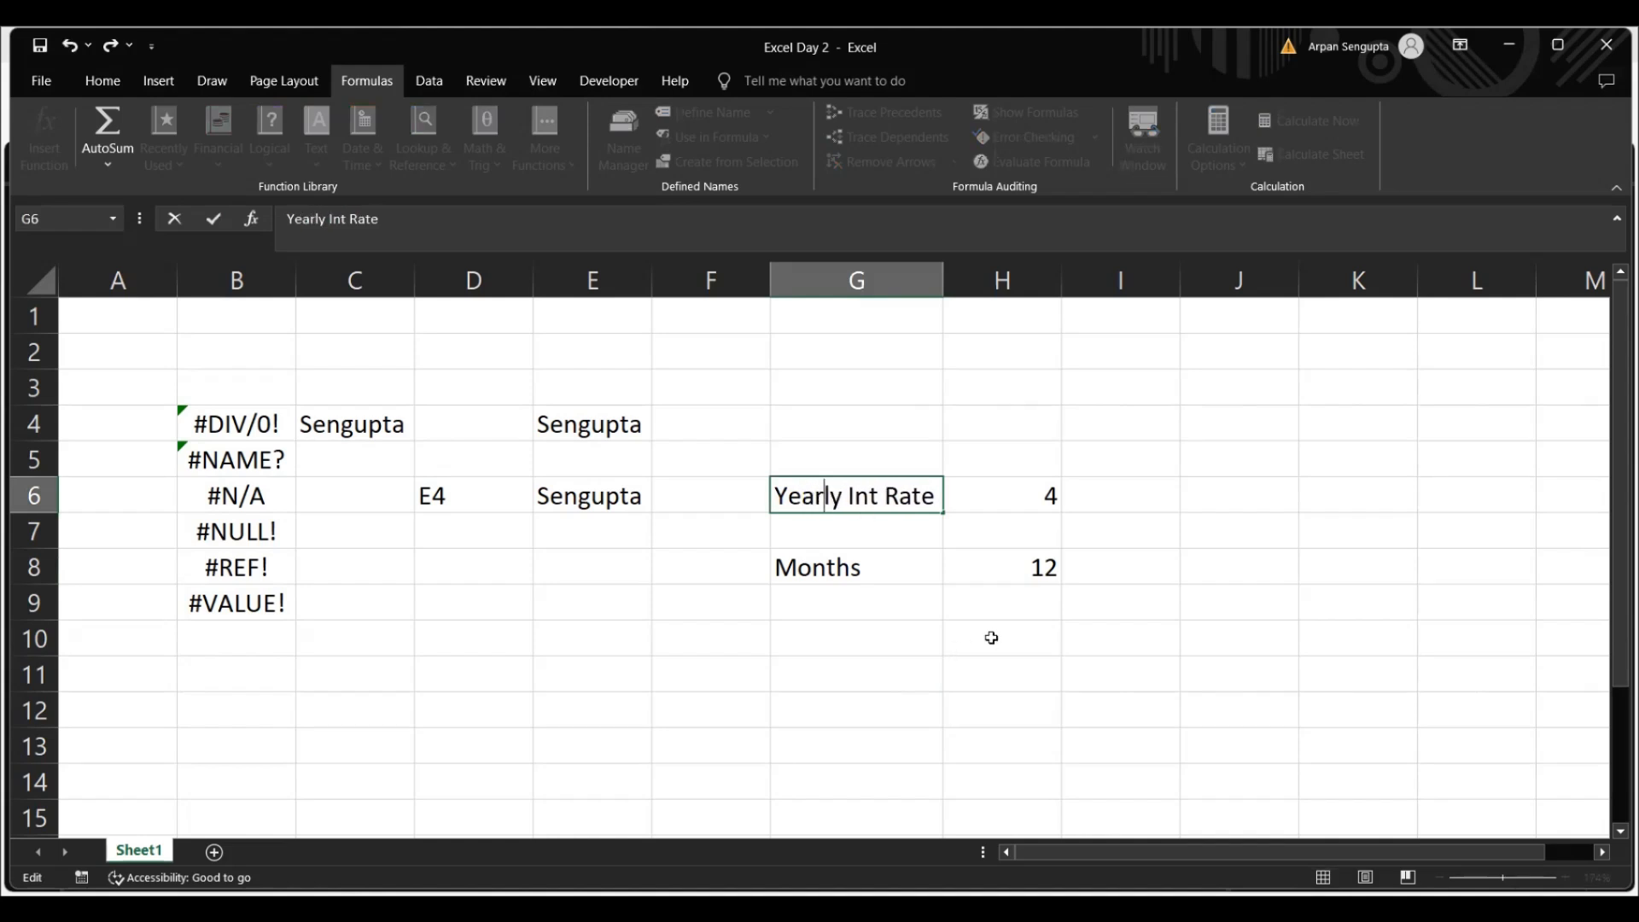
# Enter the formula =((1+H6/100)^(1/12)-1)*100 in cell H10 to compute the monthly interest rate
pyautogui.click(991, 638)
pyautogui.write('=')
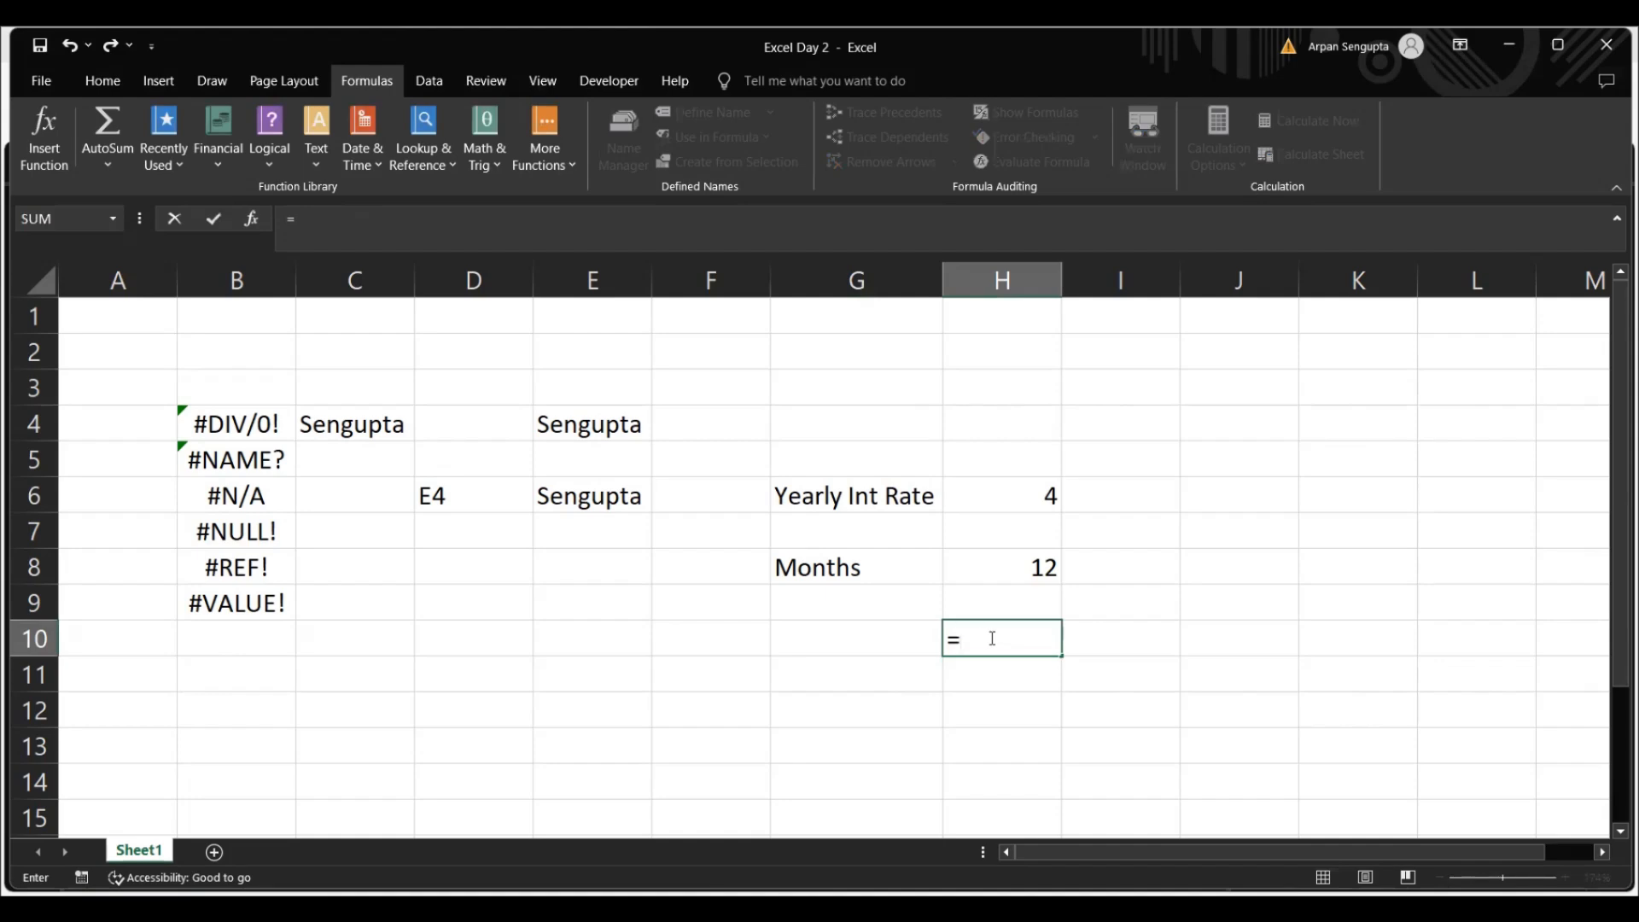
pyautogui.write('(1+')
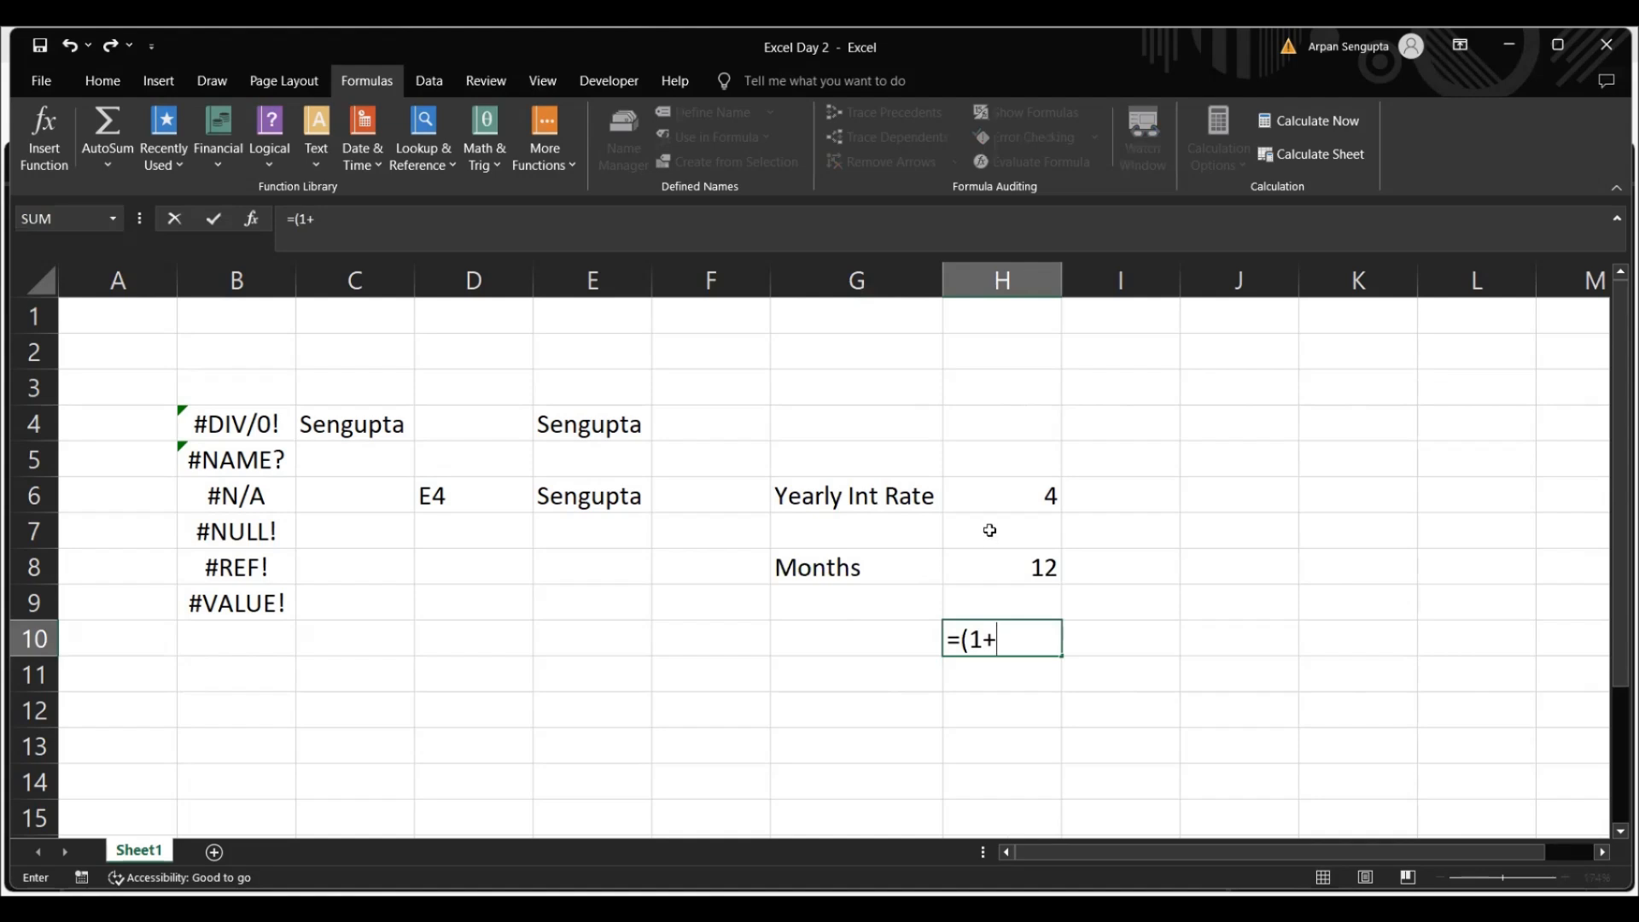
pyautogui.click(1017, 487)
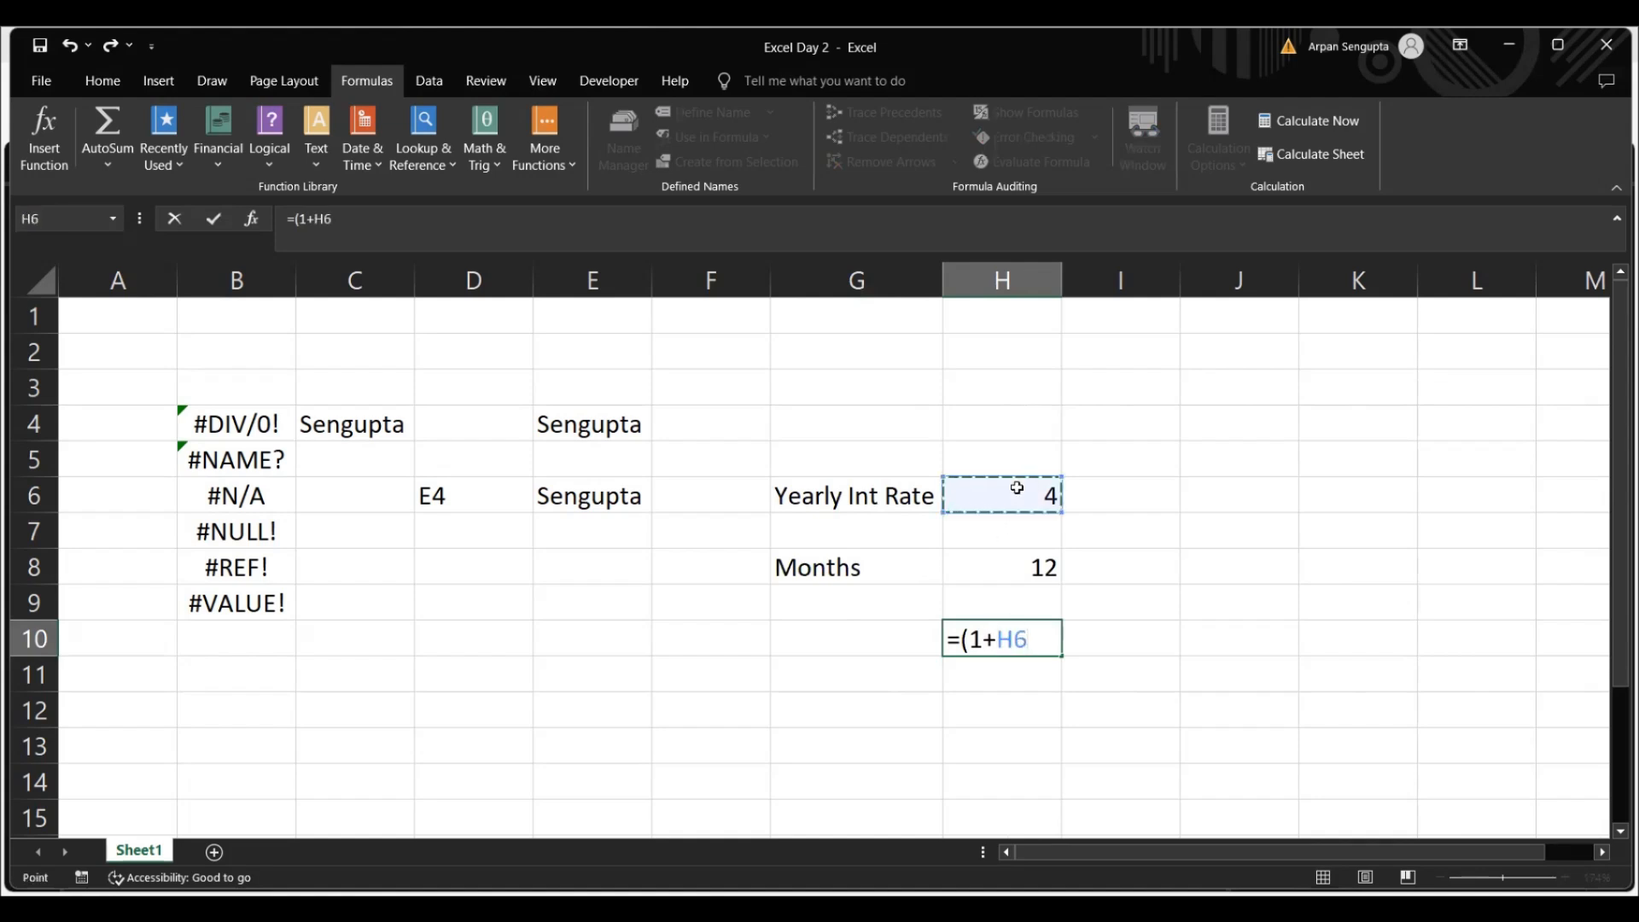
pyautogui.write('/100')
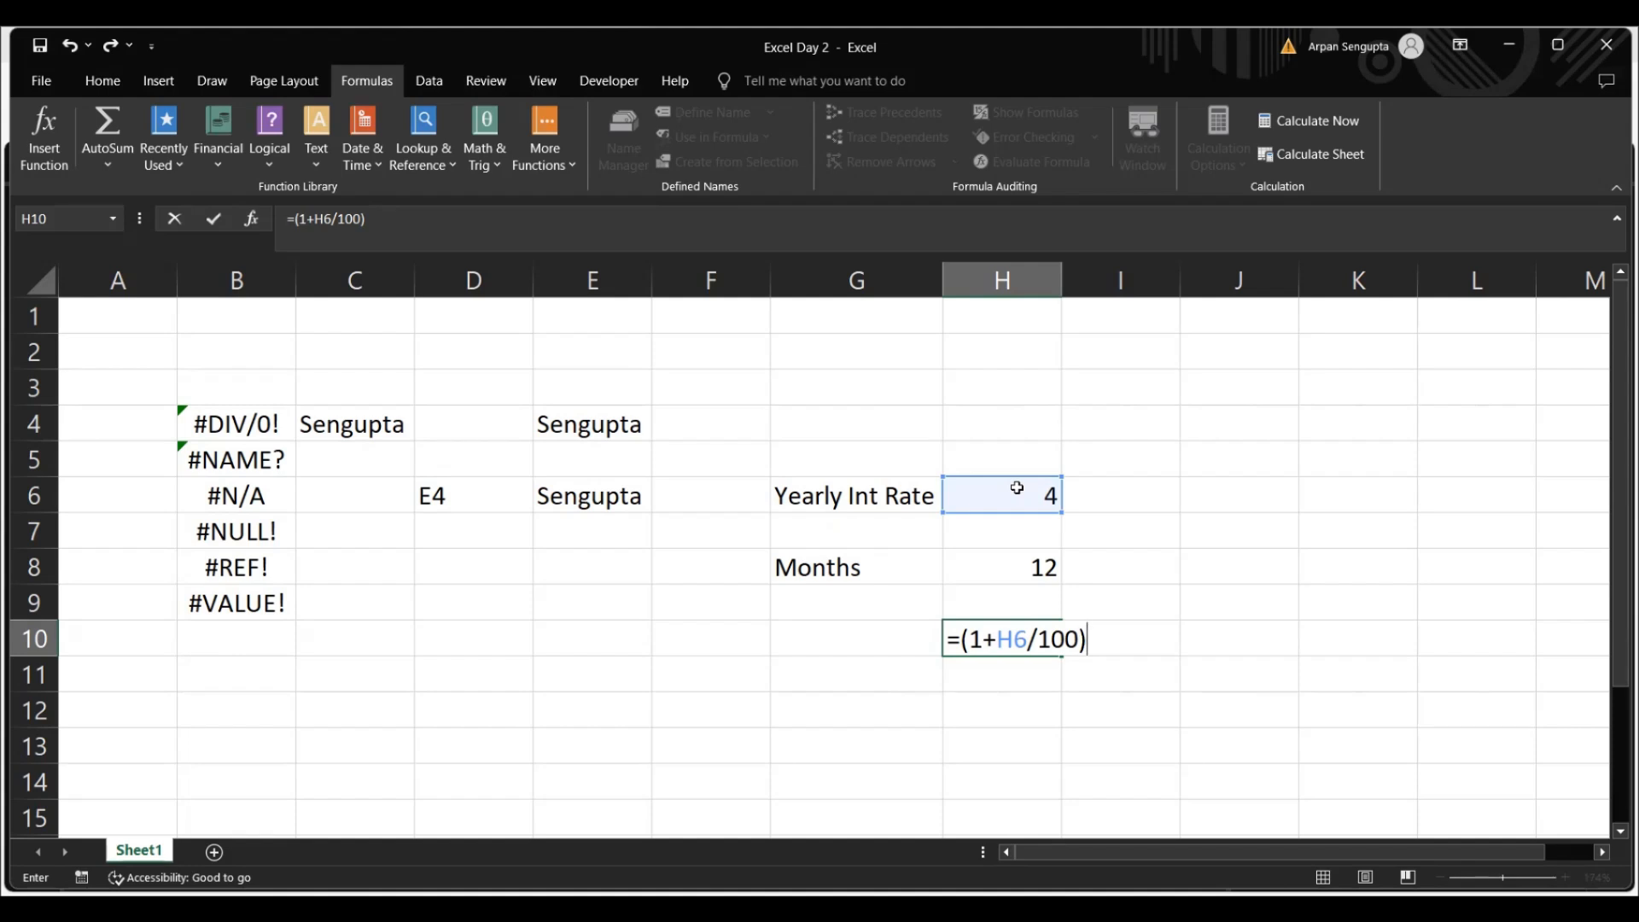
pyautogui.write('^(1/12)')
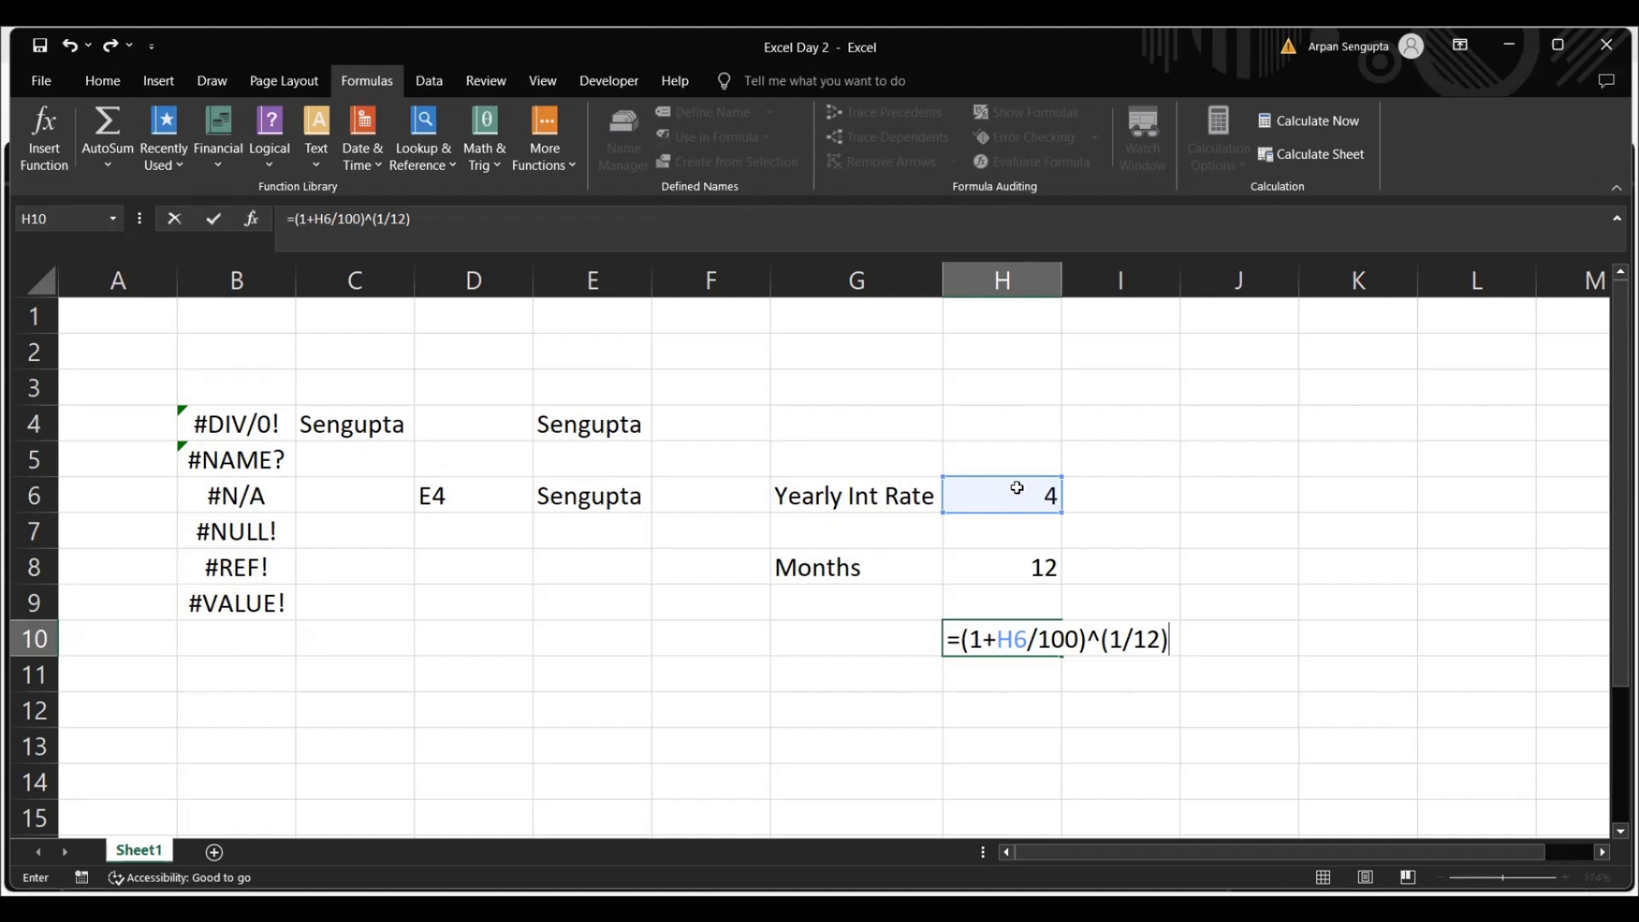
pyautogui.write('-1')
pyautogui.click(294, 221)
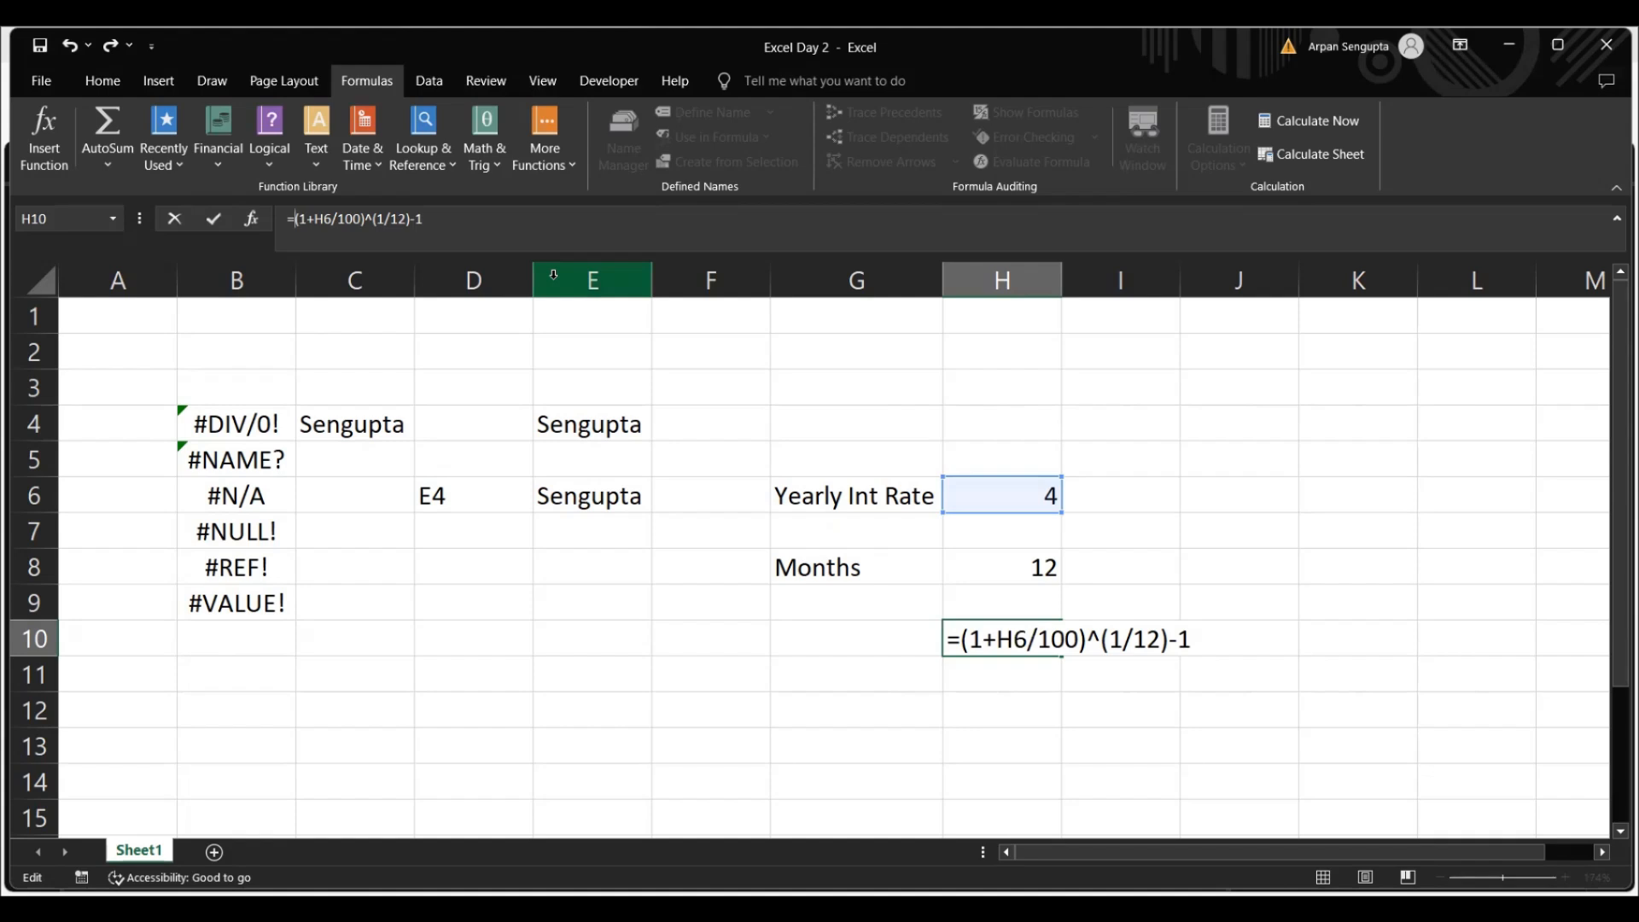
pyautogui.write('(')
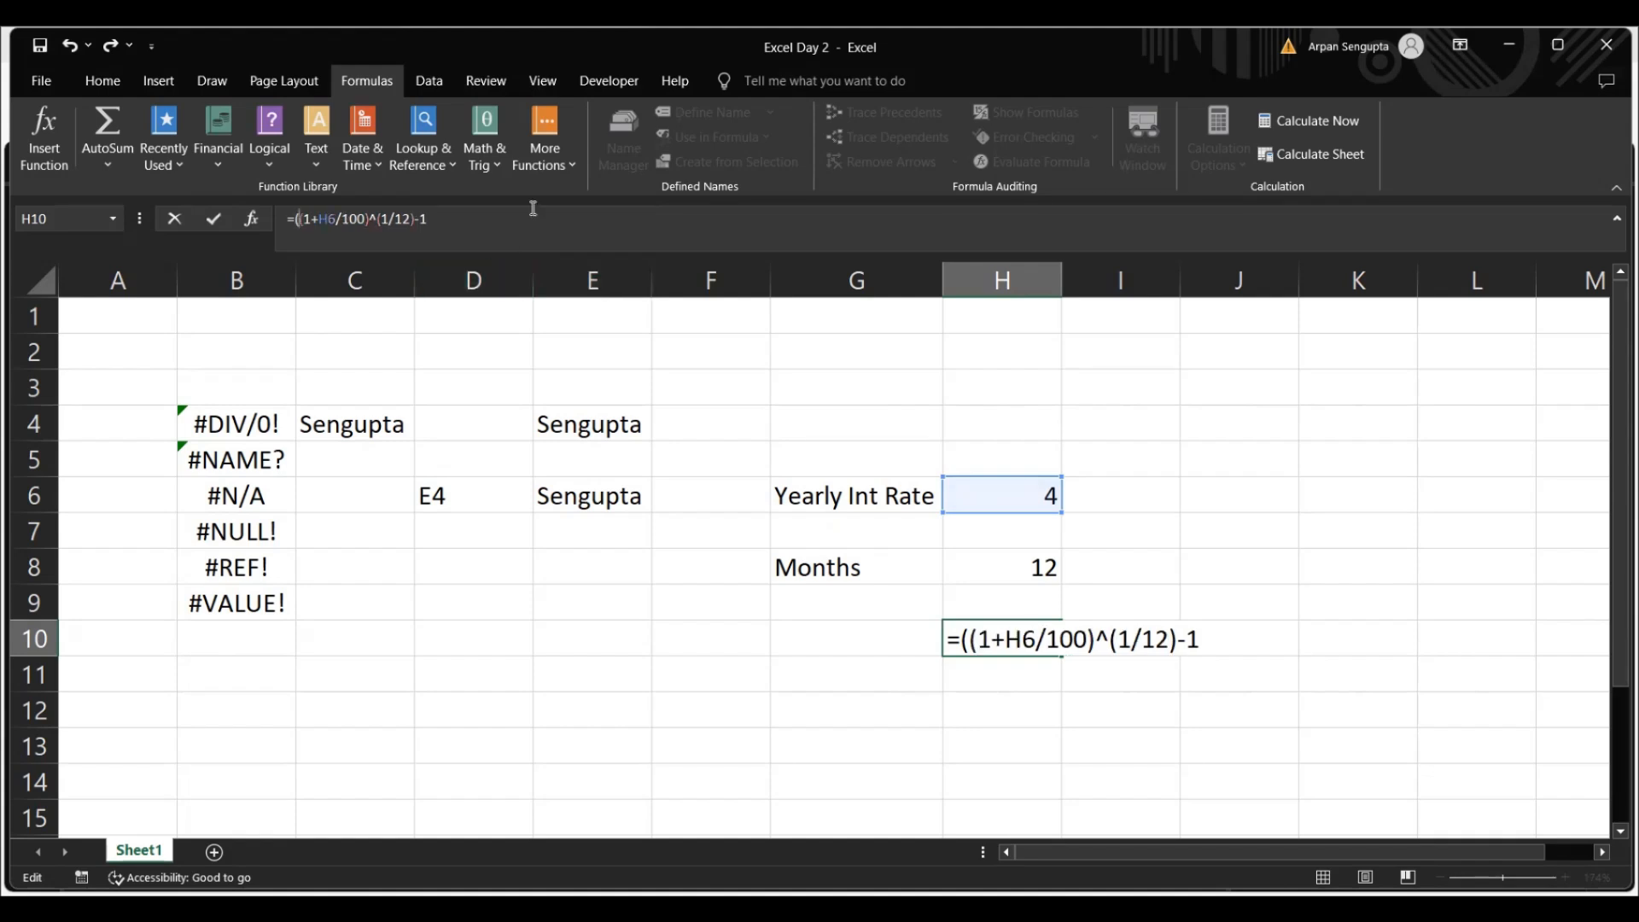
pyautogui.write(')*100')
pyautogui.press('Return')
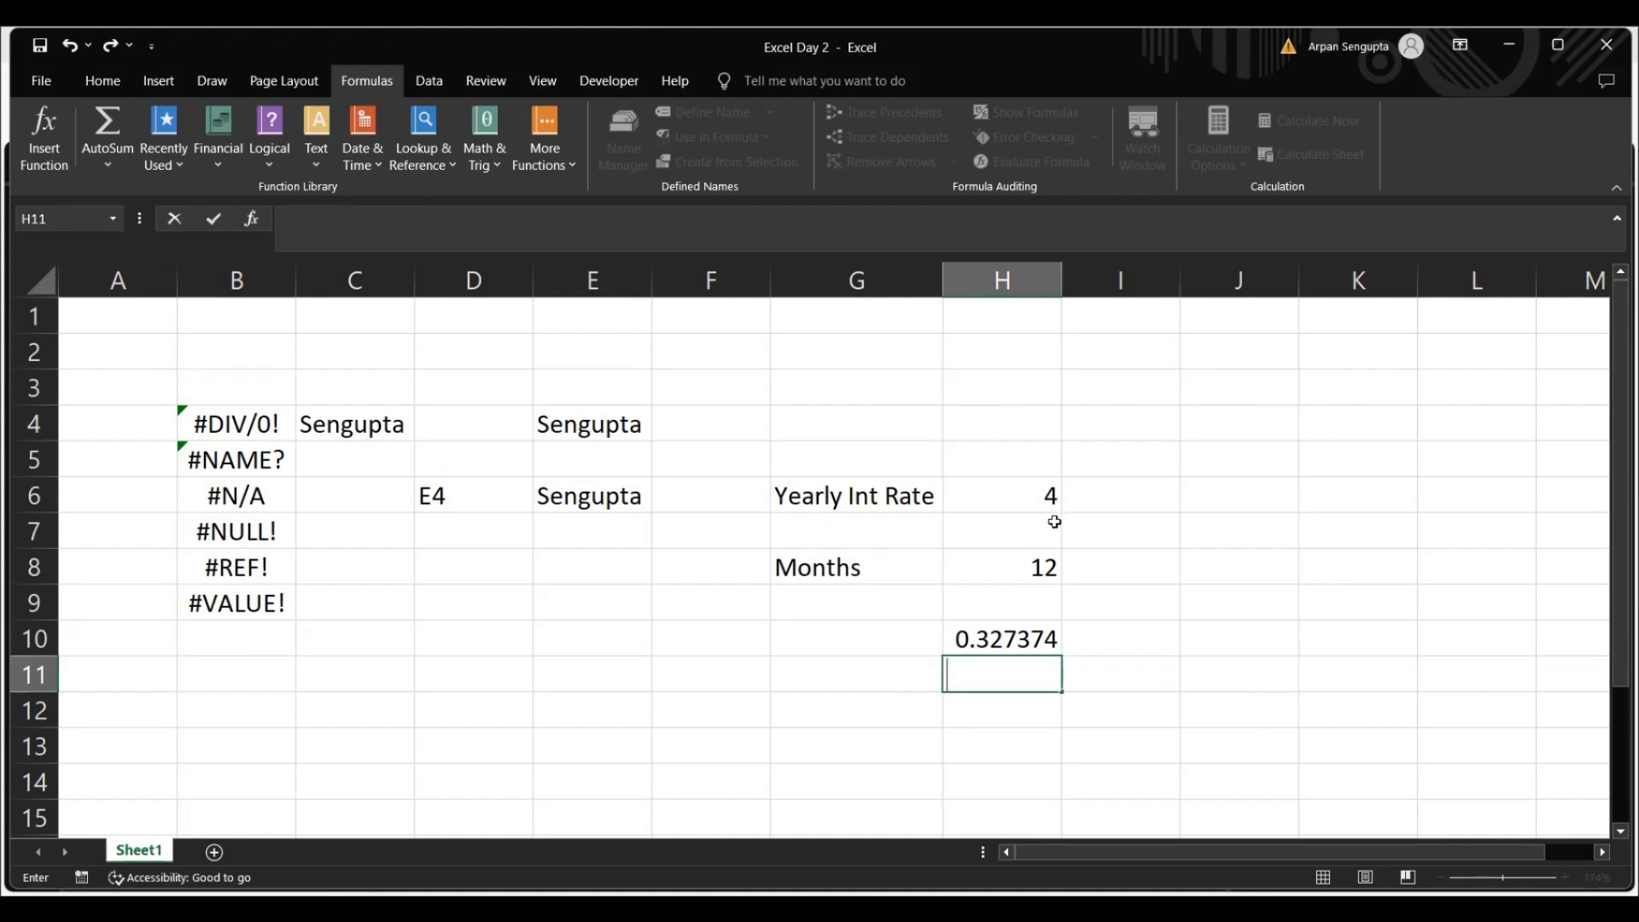
# Evaluate the monthly interest formula in cell H10 step by step, and close the evaluation
pyautogui.click(993, 642)
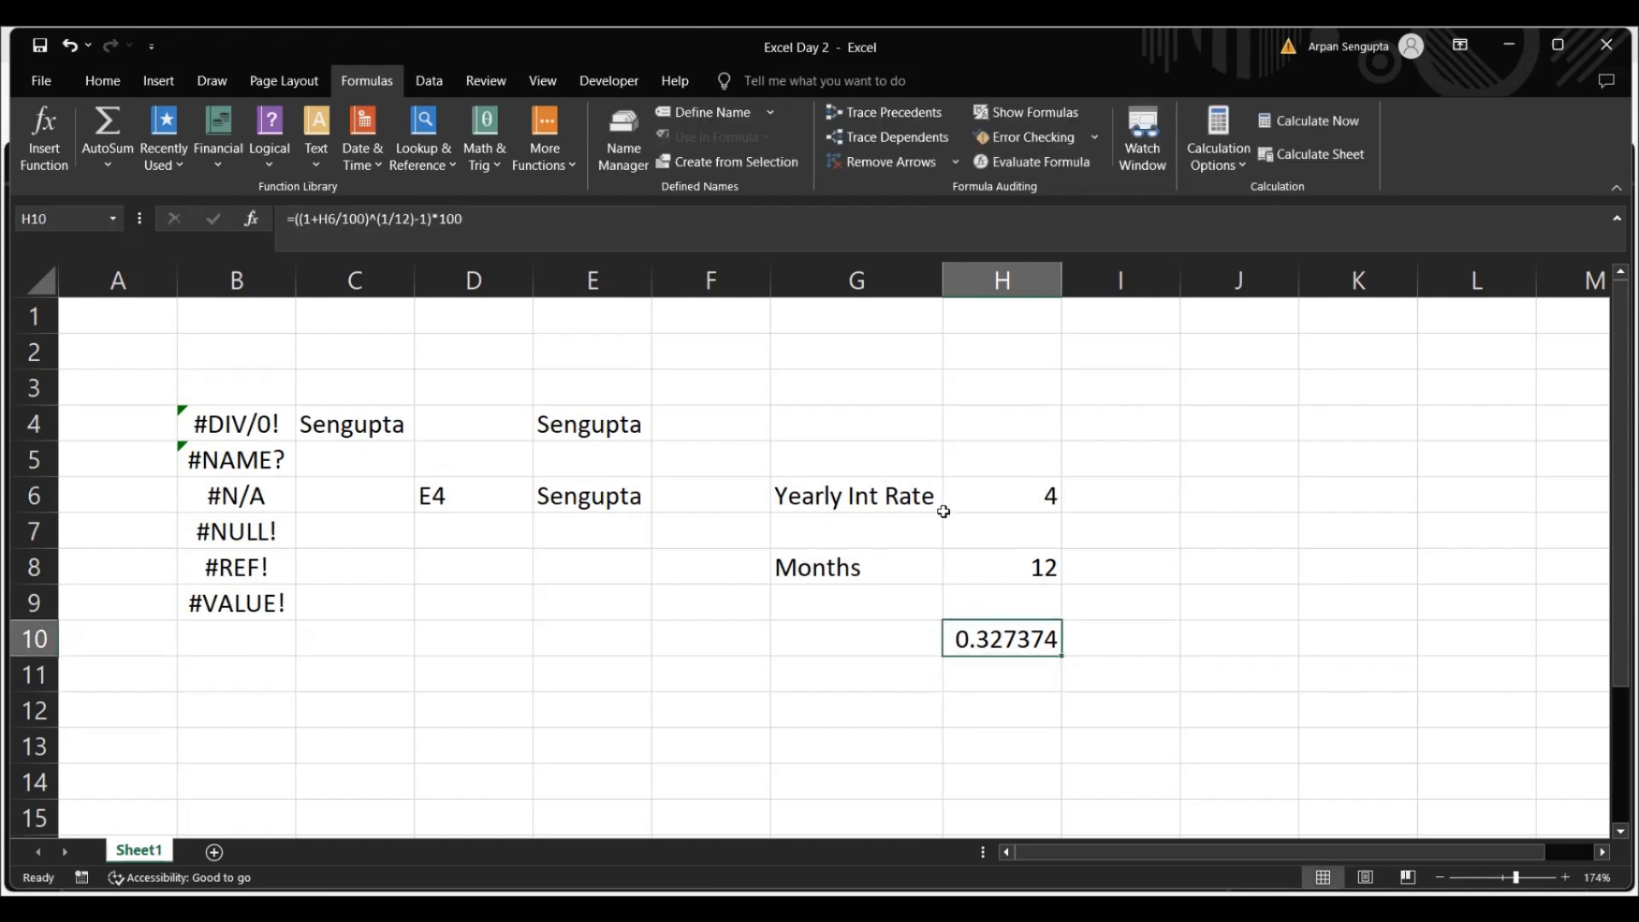
pyautogui.click(1039, 165)
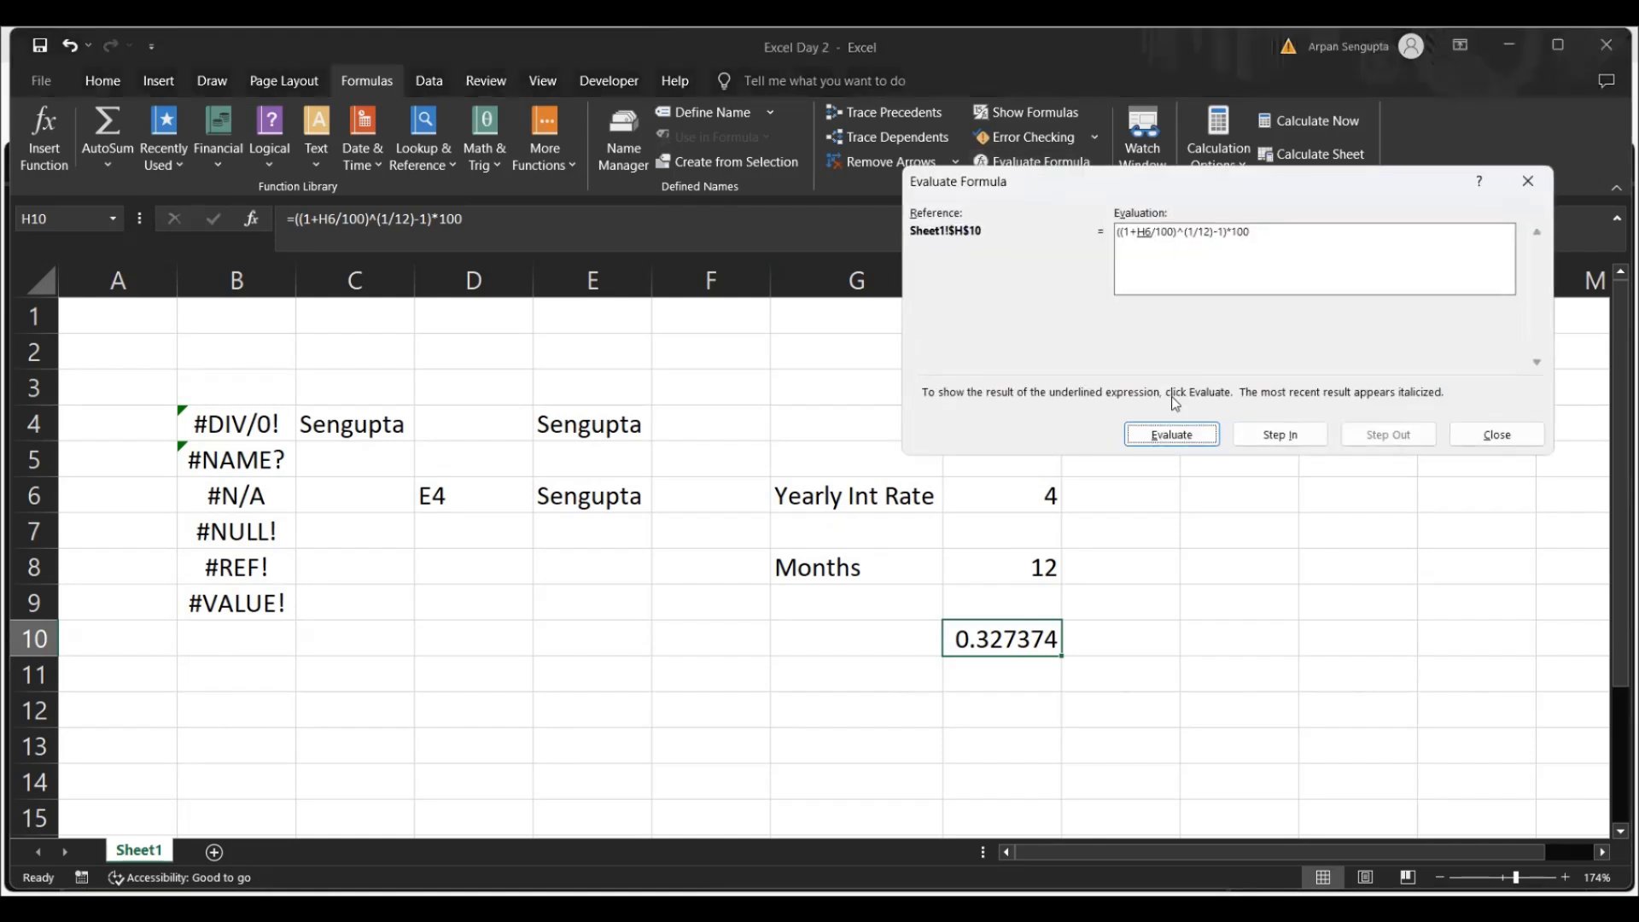
pyautogui.click(1166, 438)
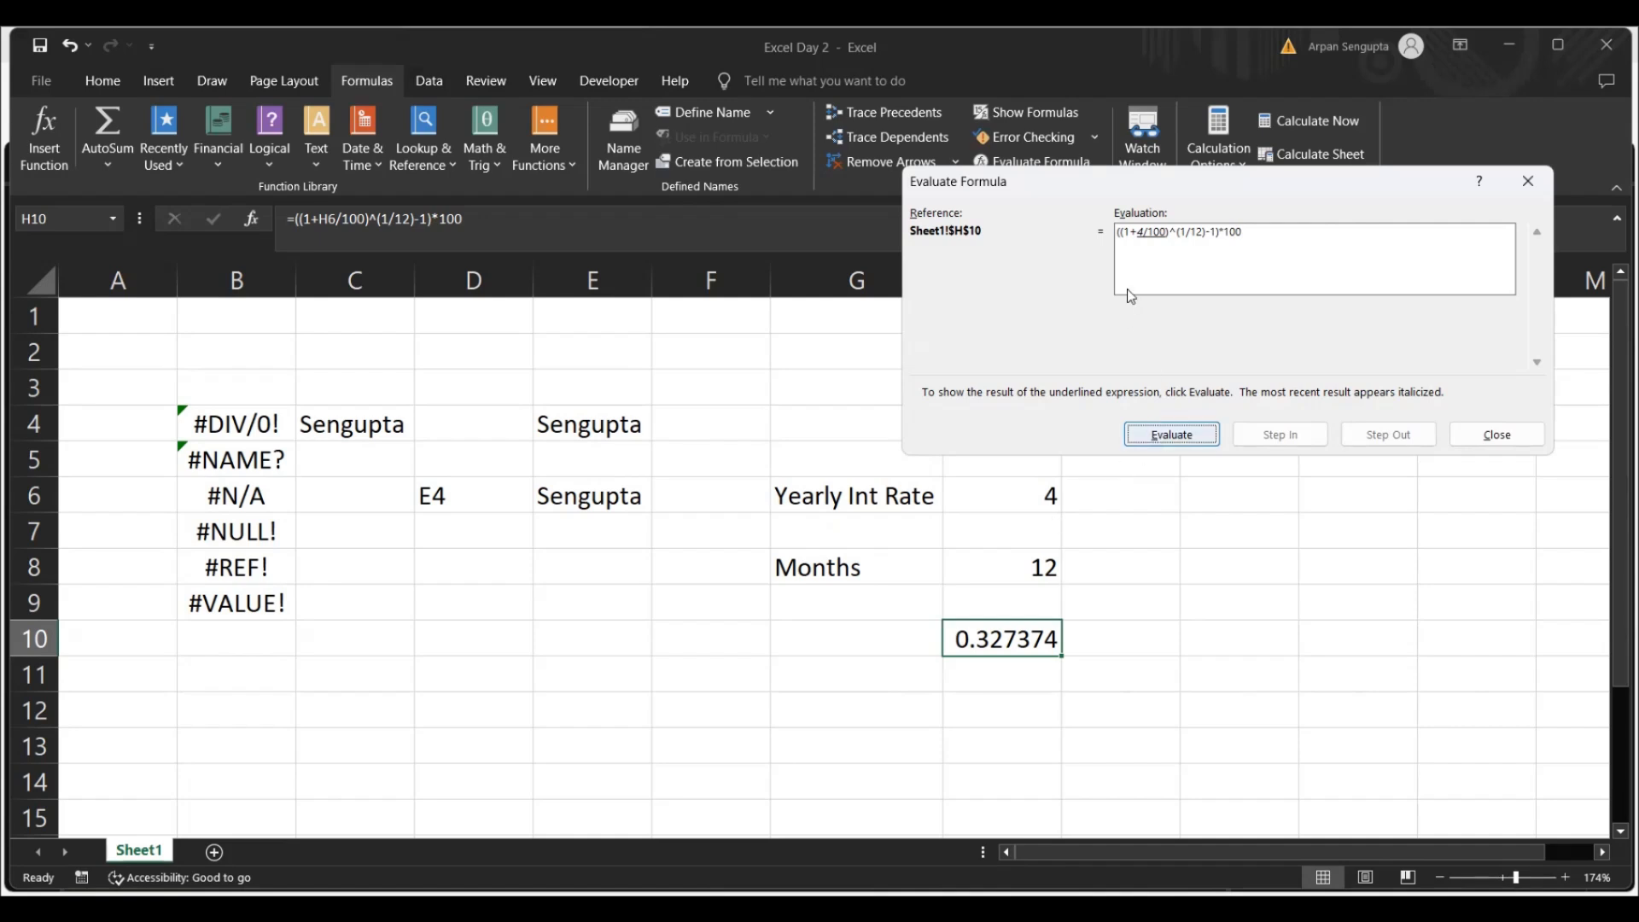
pyautogui.click(1169, 435)
pyautogui.click(1170, 436)
pyautogui.click(1169, 435)
pyautogui.click(1182, 444)
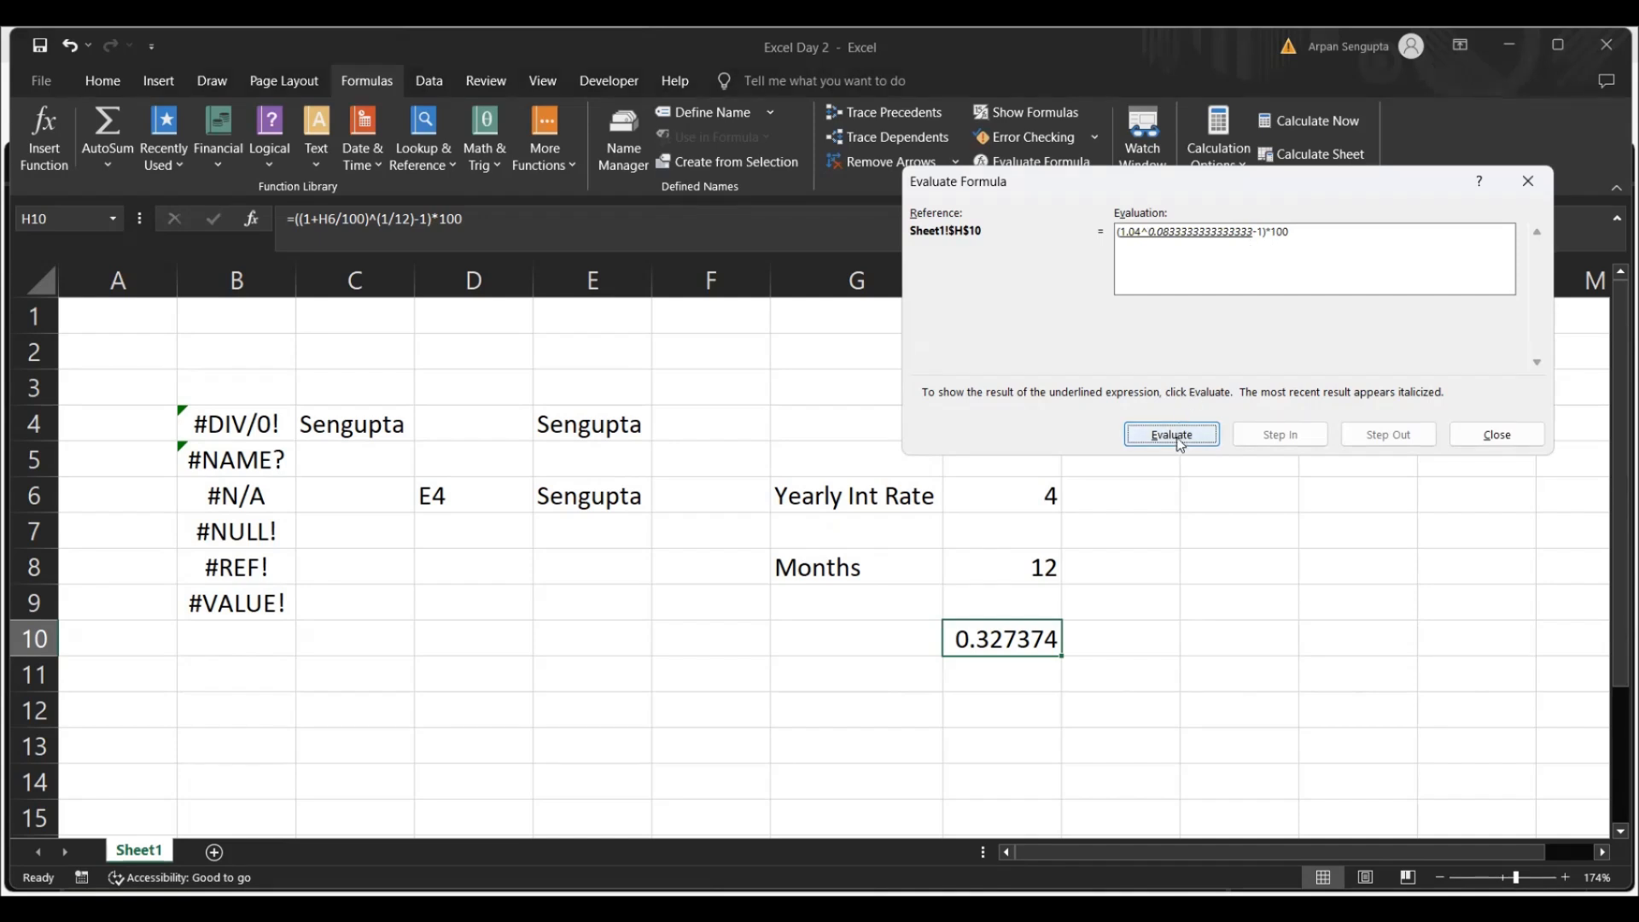
pyautogui.click(1181, 443)
pyautogui.click(1181, 443)
pyautogui.click(1181, 443)
pyautogui.click(1180, 443)
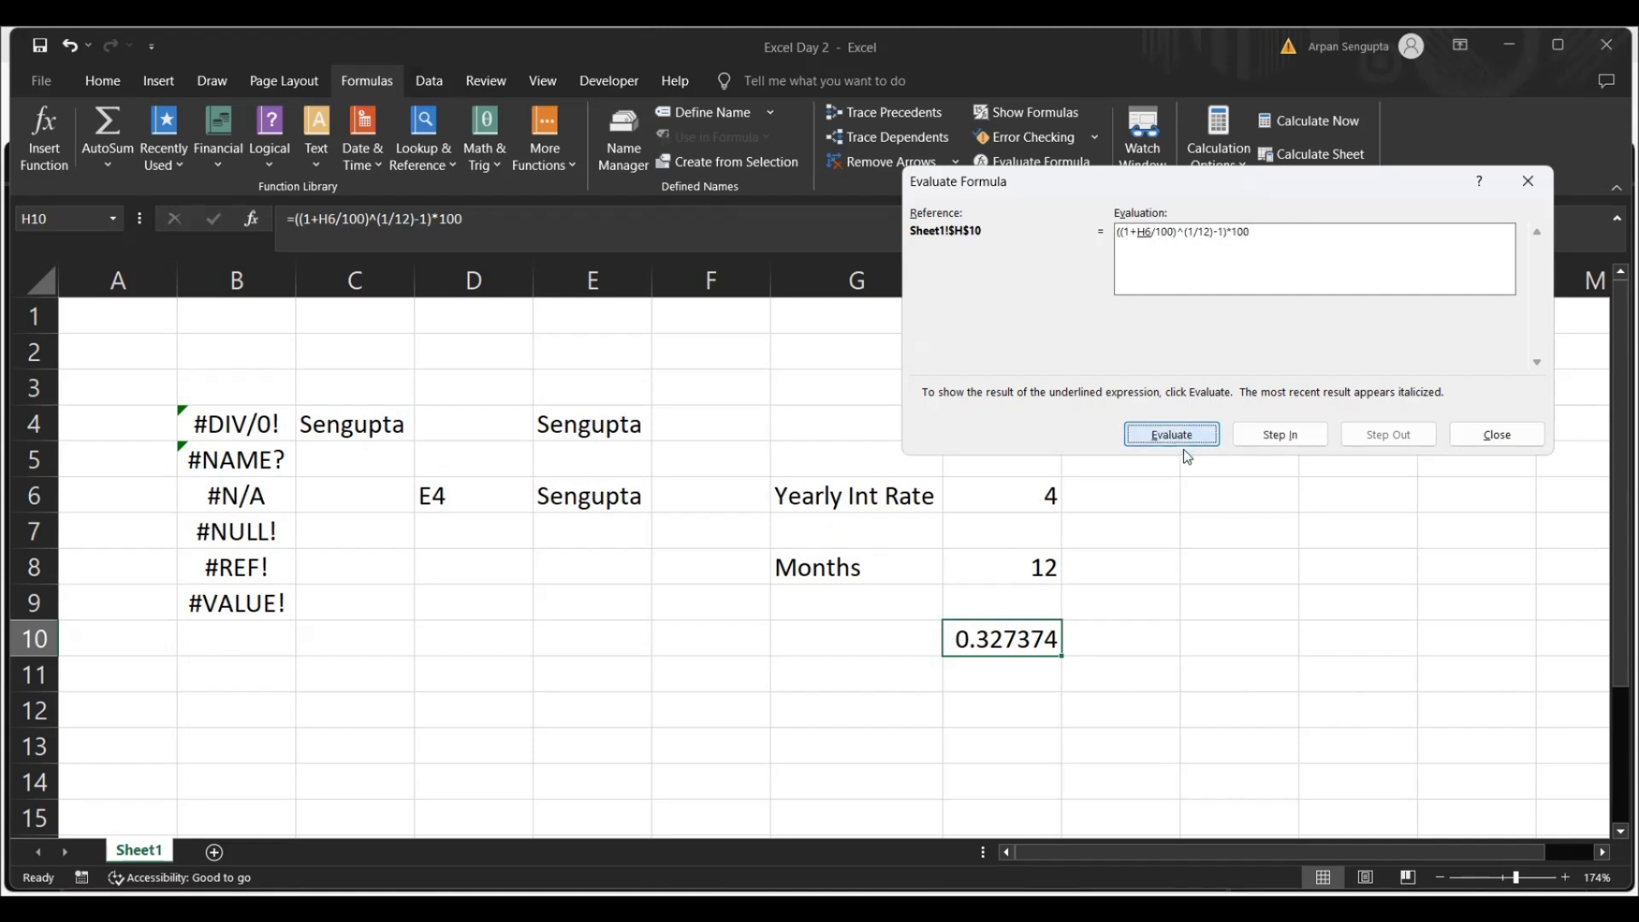
pyautogui.click(1498, 437)
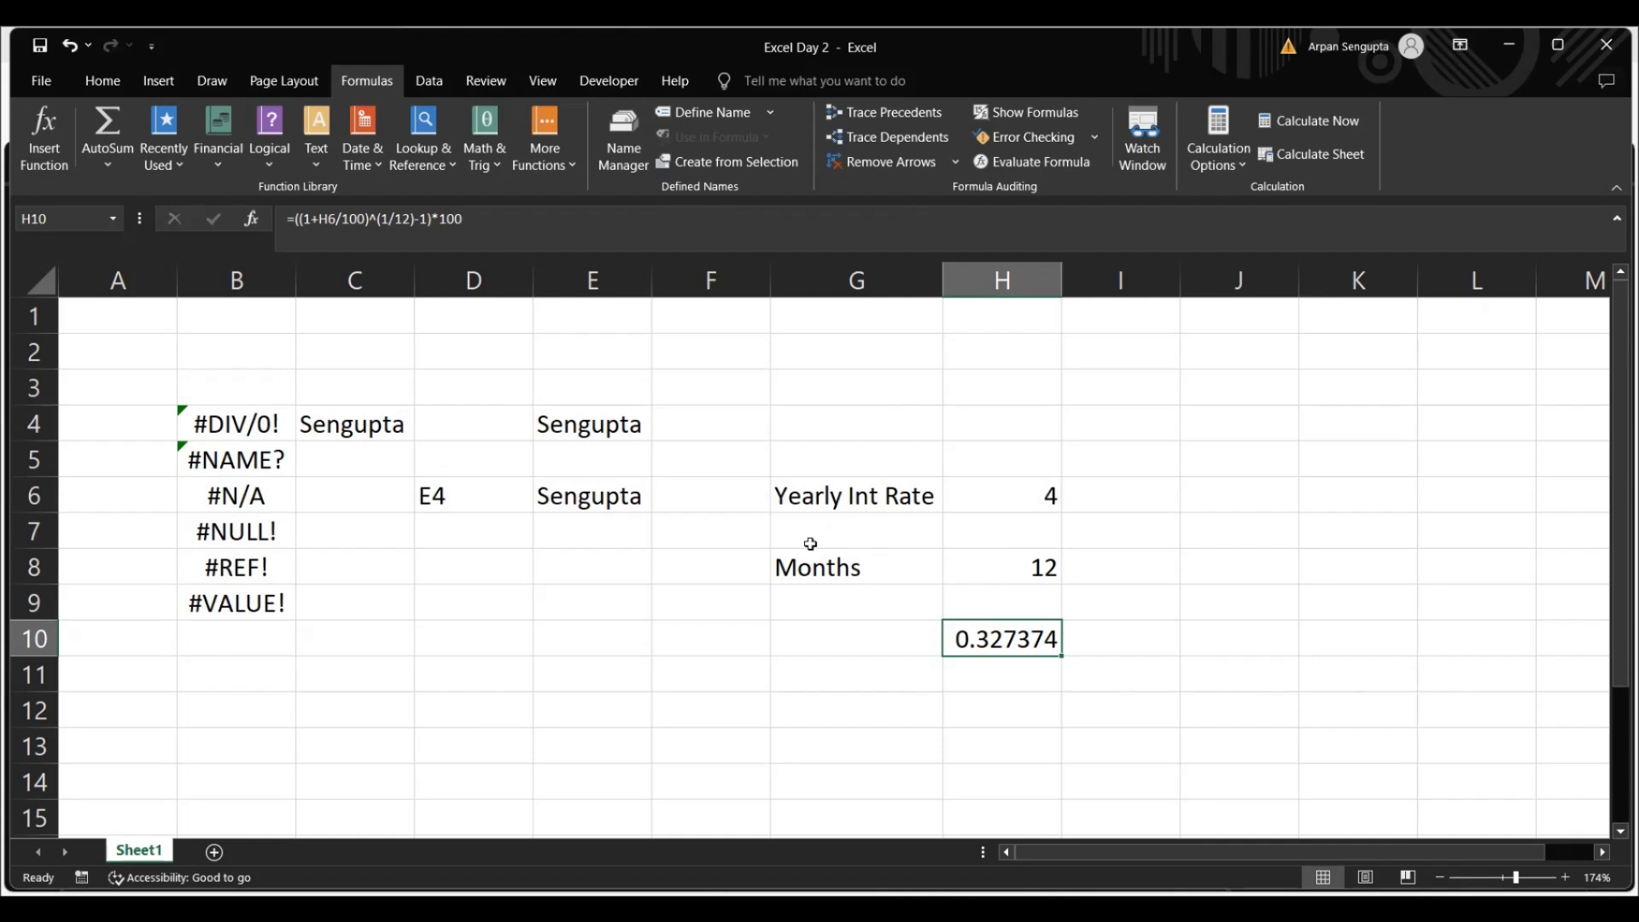
# Run Goal Seek to set cell H10 to the value .5 by changing cell H6, and accept the solution
pyautogui.click(428, 80)
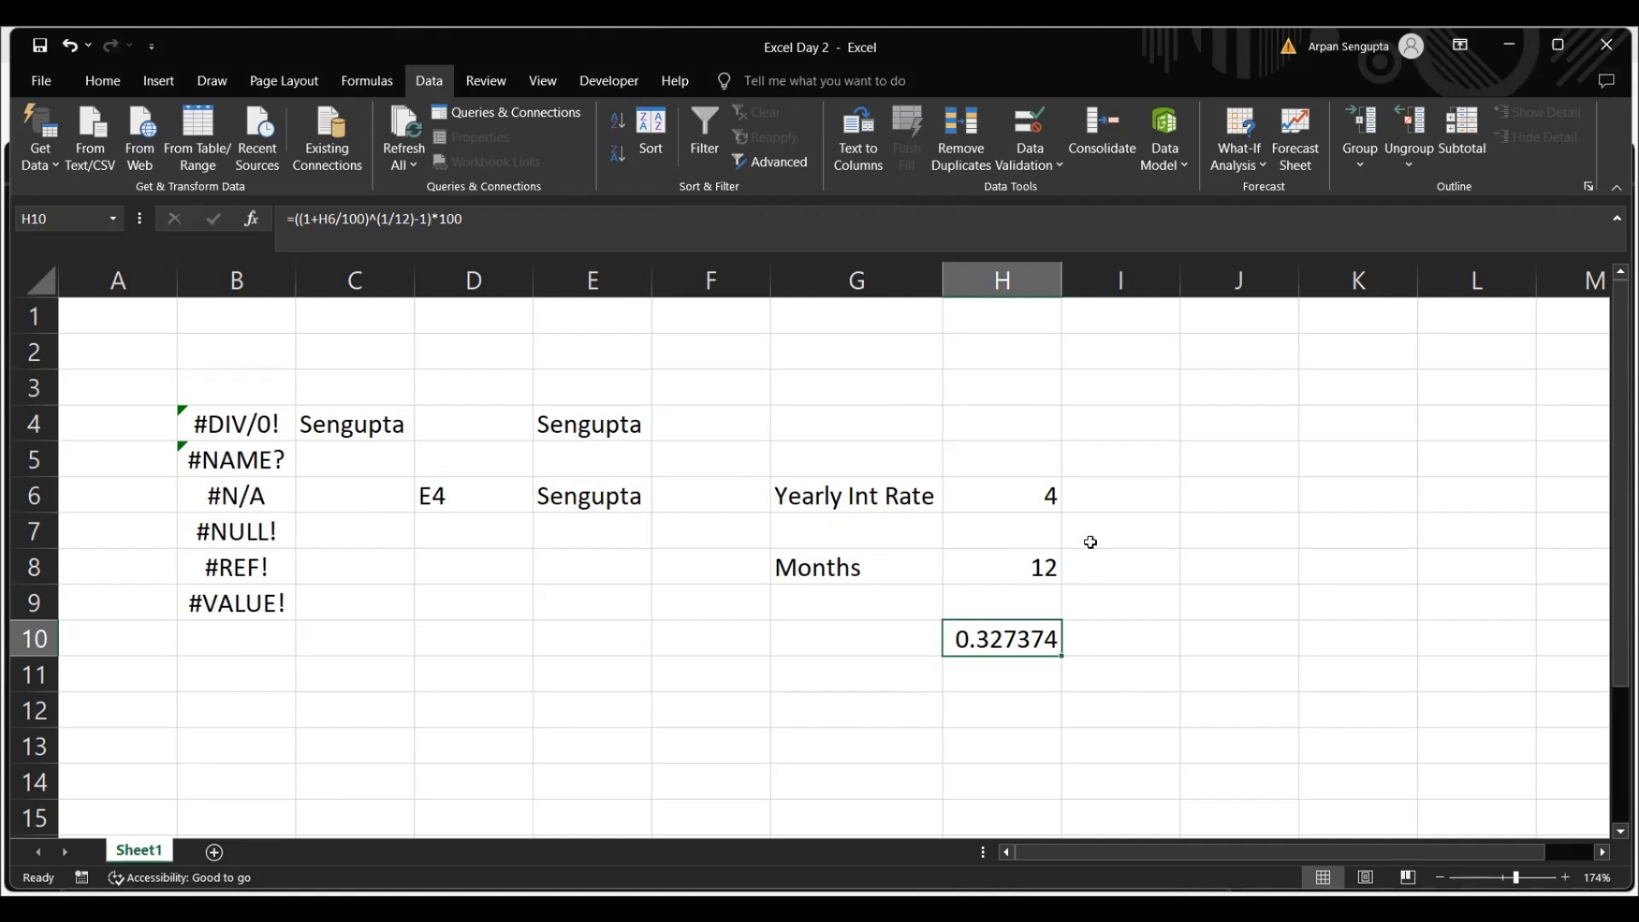
pyautogui.click(1048, 527)
pyautogui.click(1045, 560)
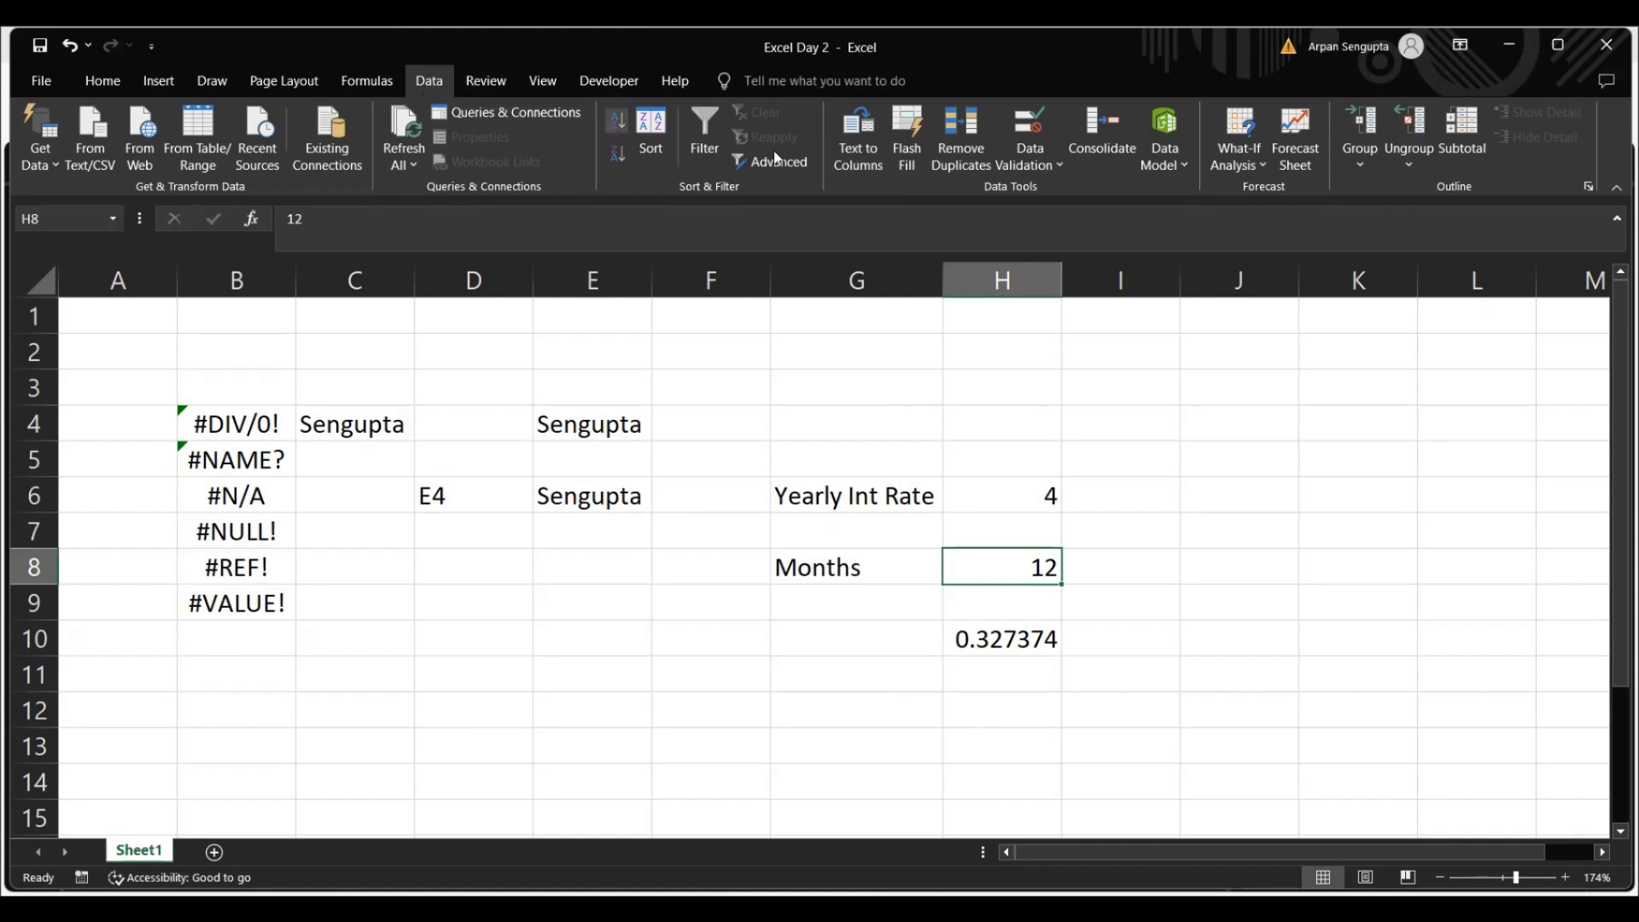
pyautogui.click(1256, 168)
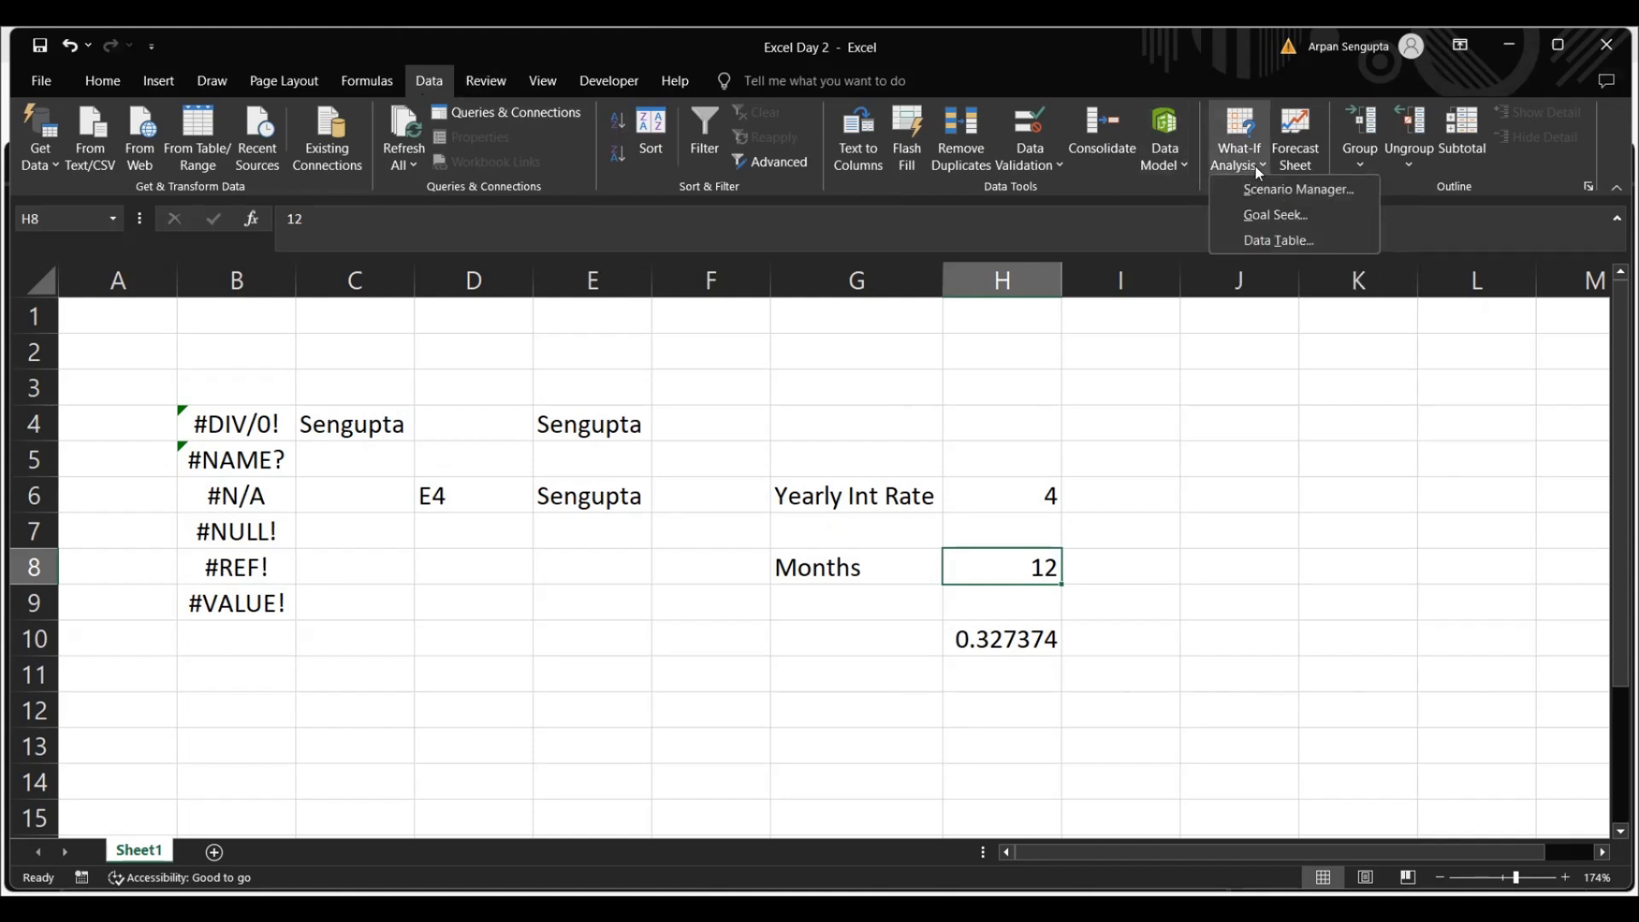
pyautogui.click(1274, 216)
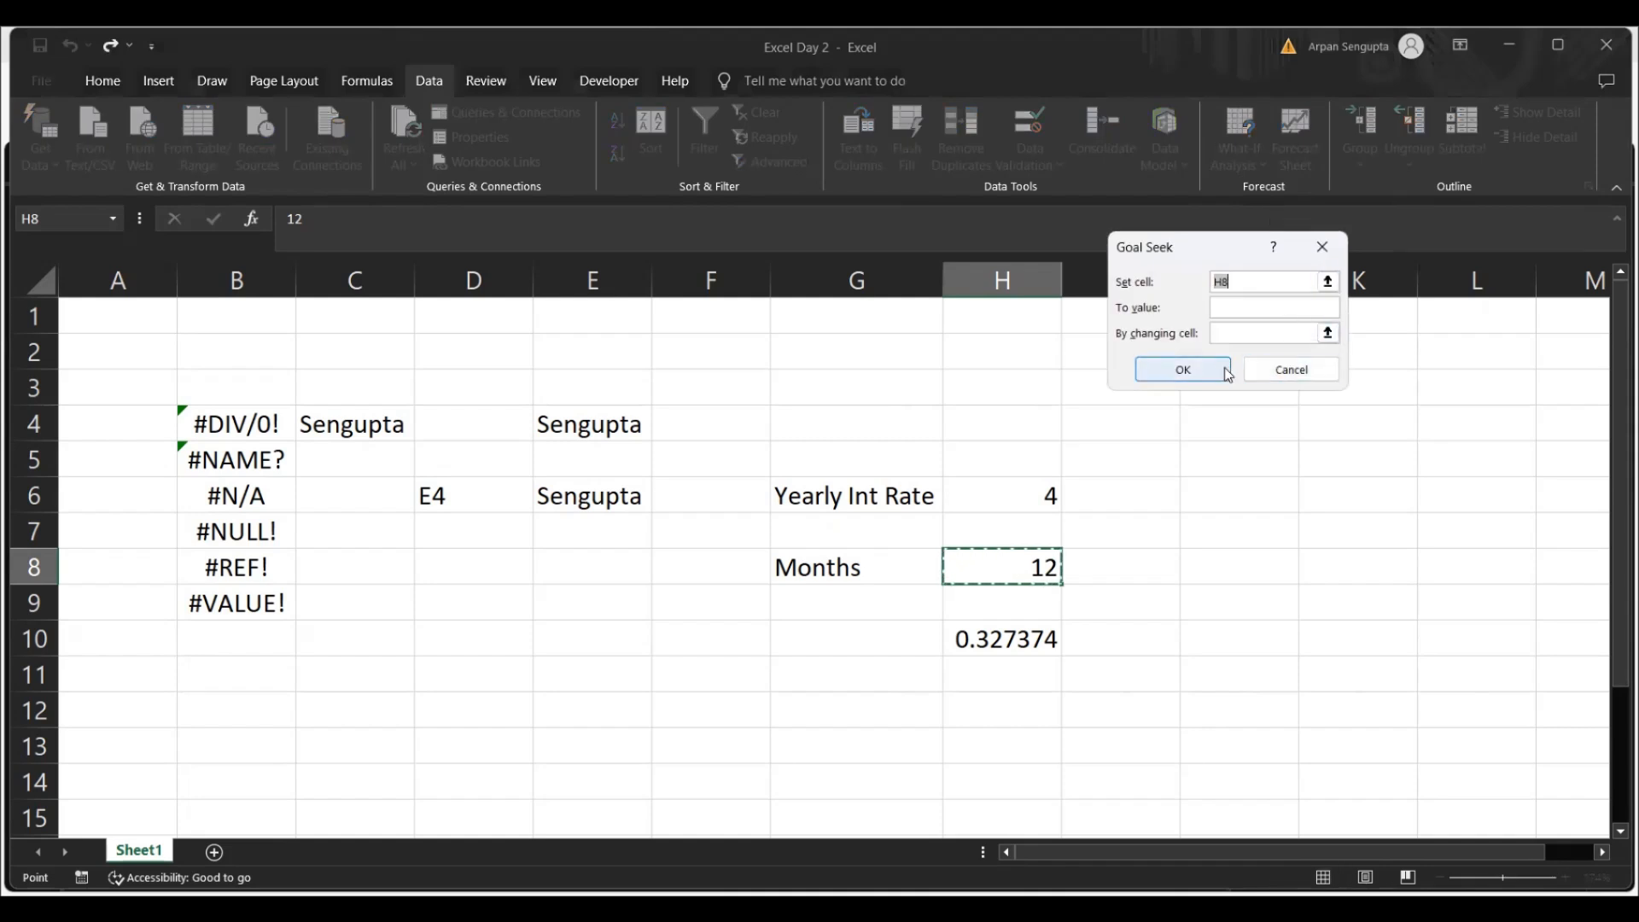
pyautogui.click(1057, 640)
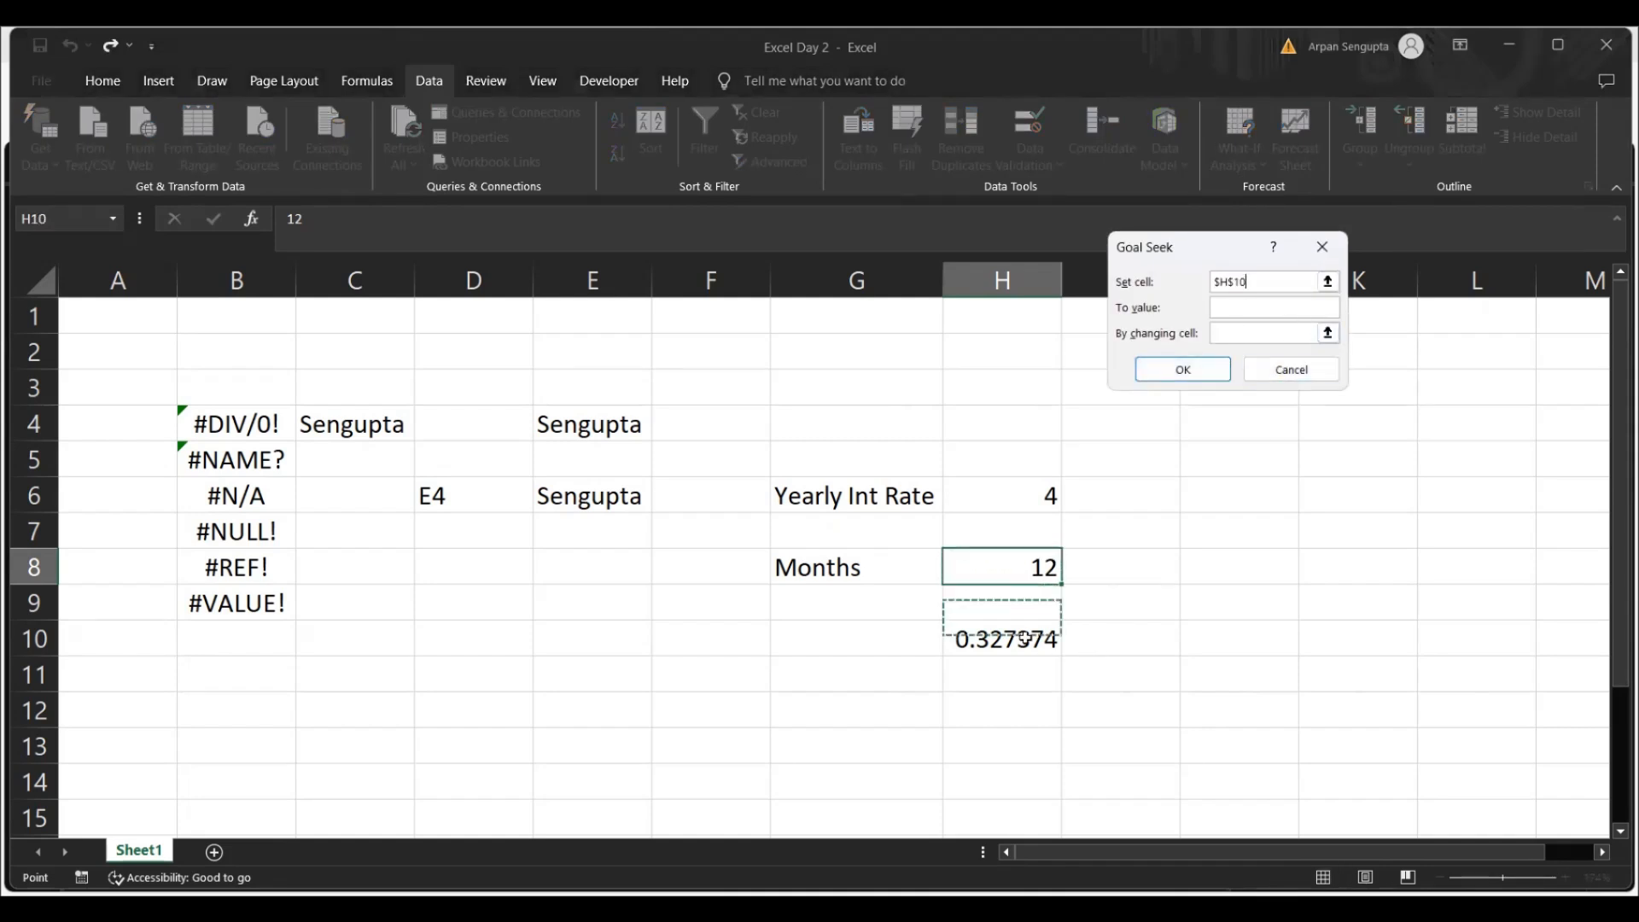
pyautogui.click(1232, 315)
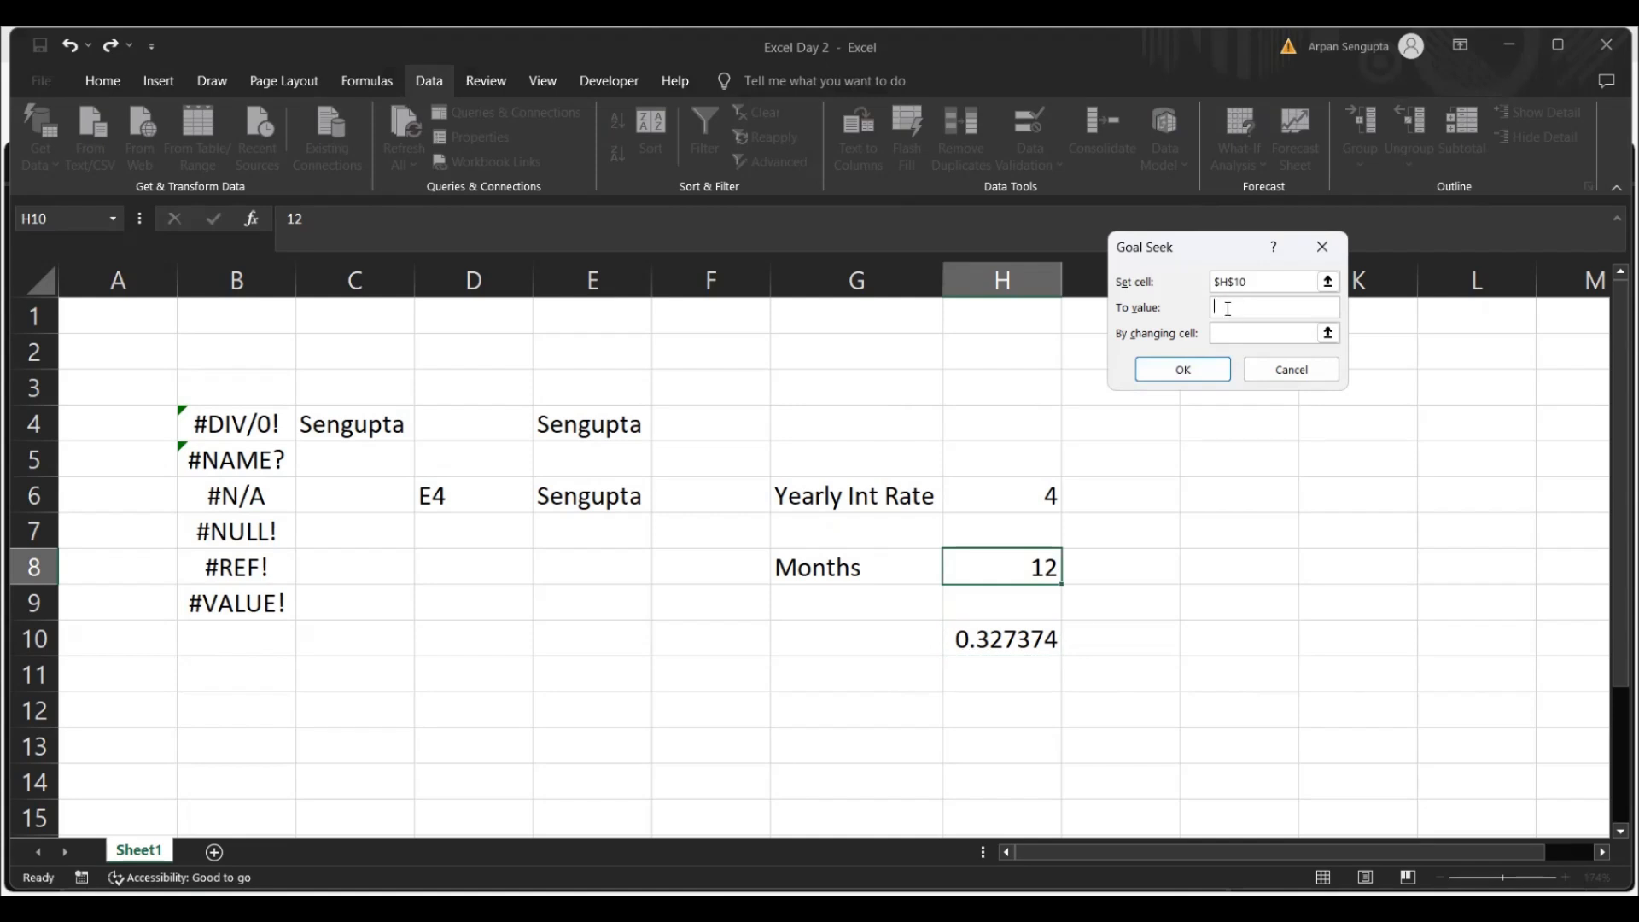
pyautogui.write('.5')
pyautogui.click(1328, 333)
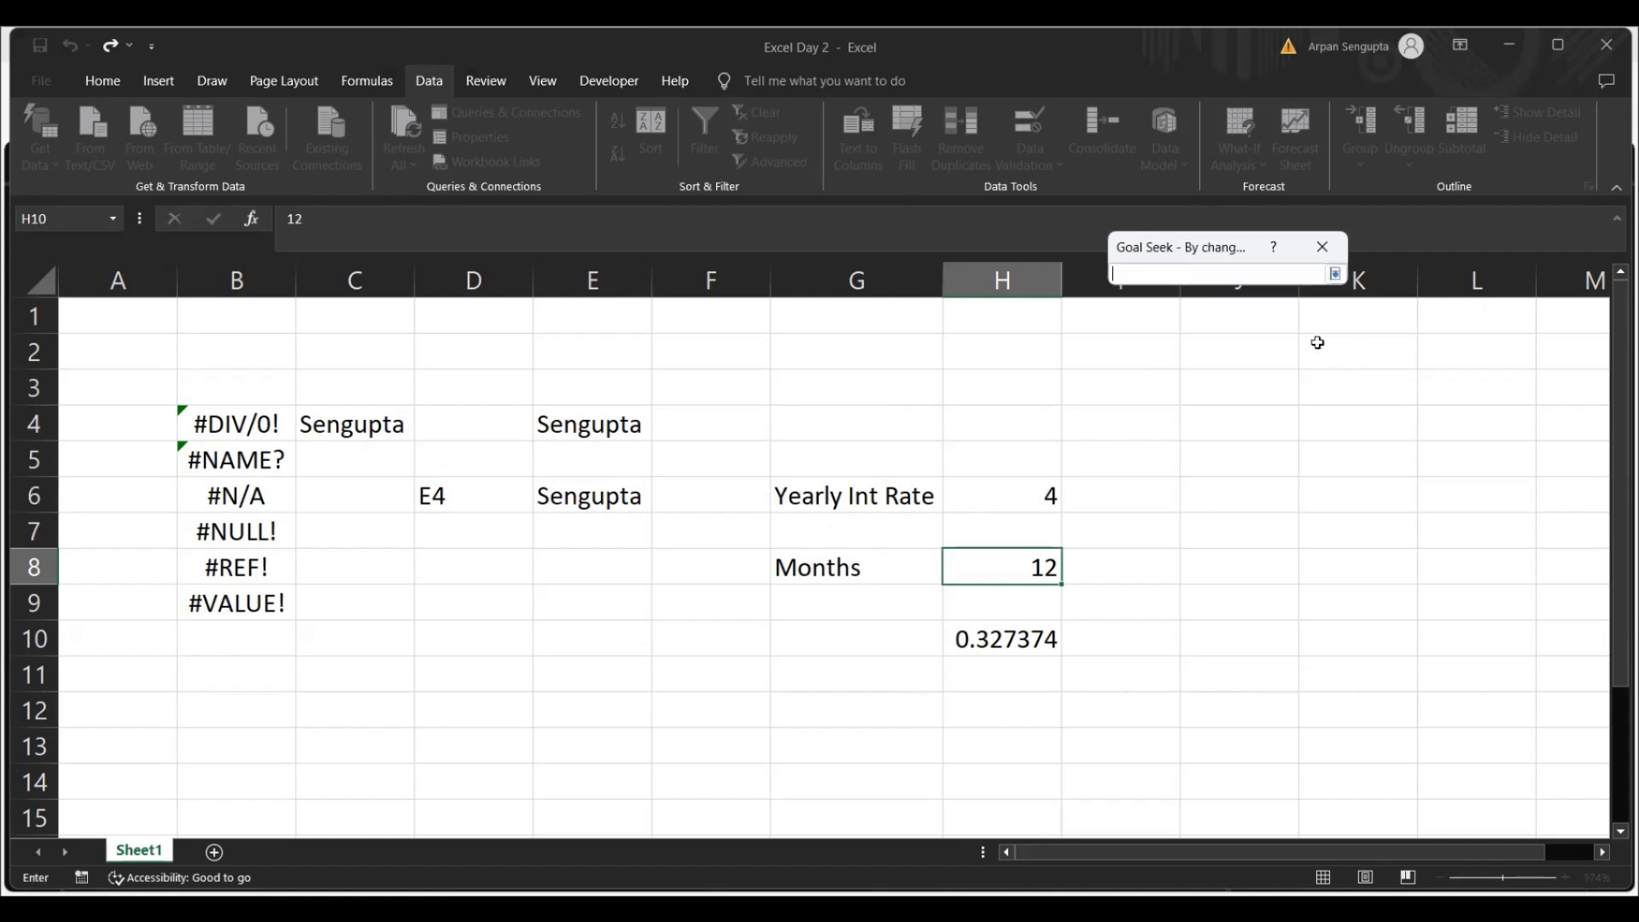
pyautogui.click(1044, 500)
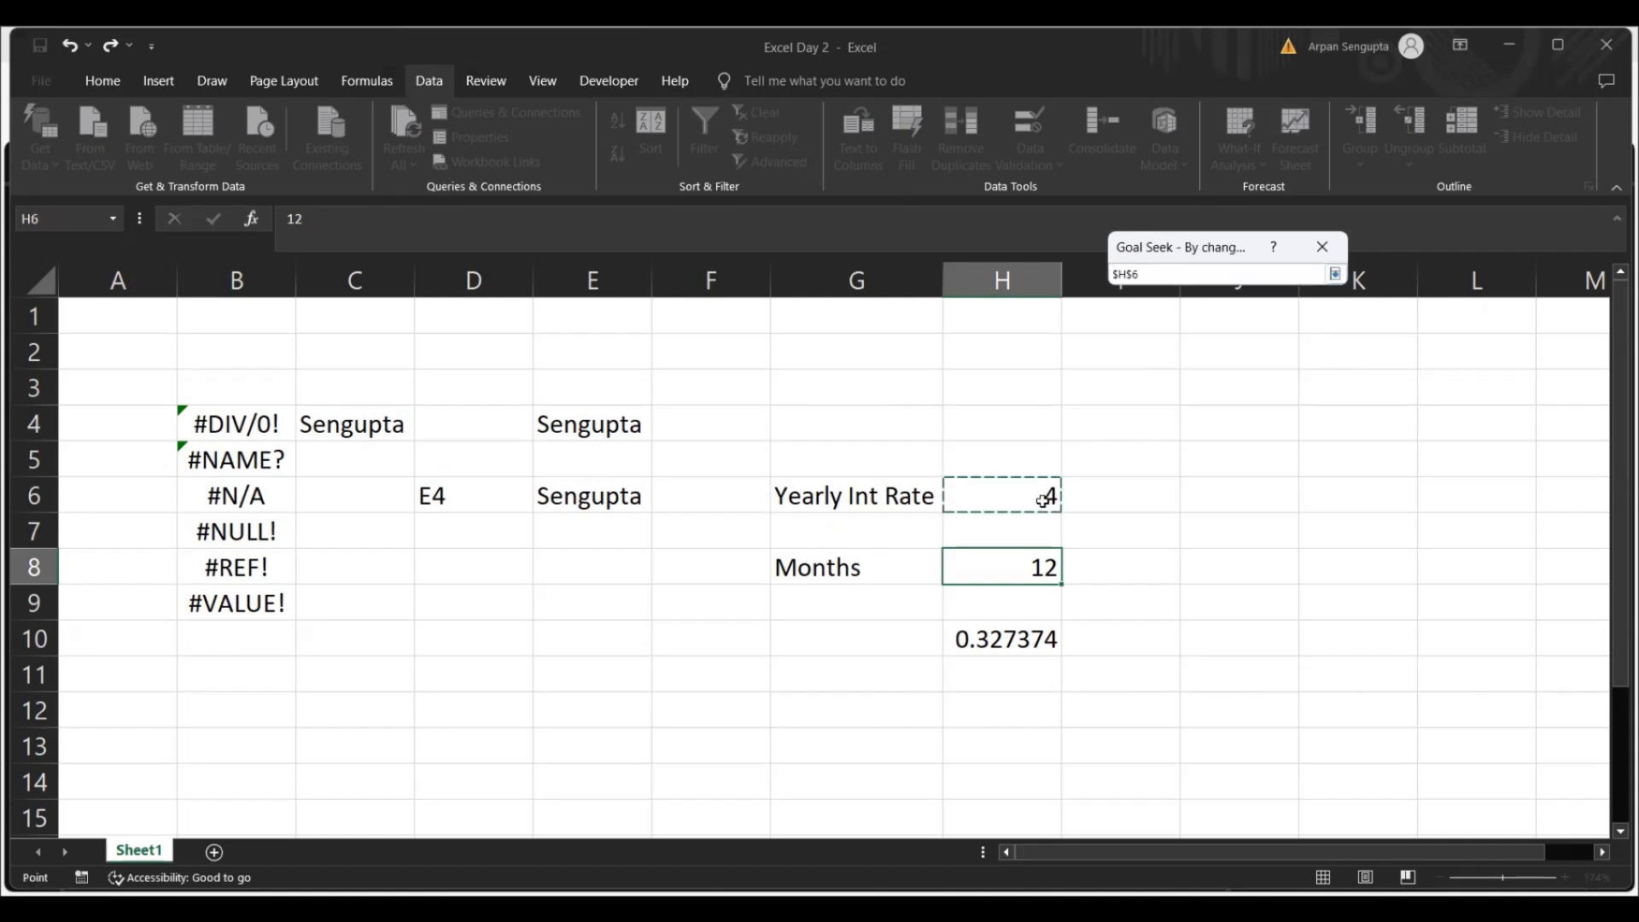
pyautogui.press('Return')
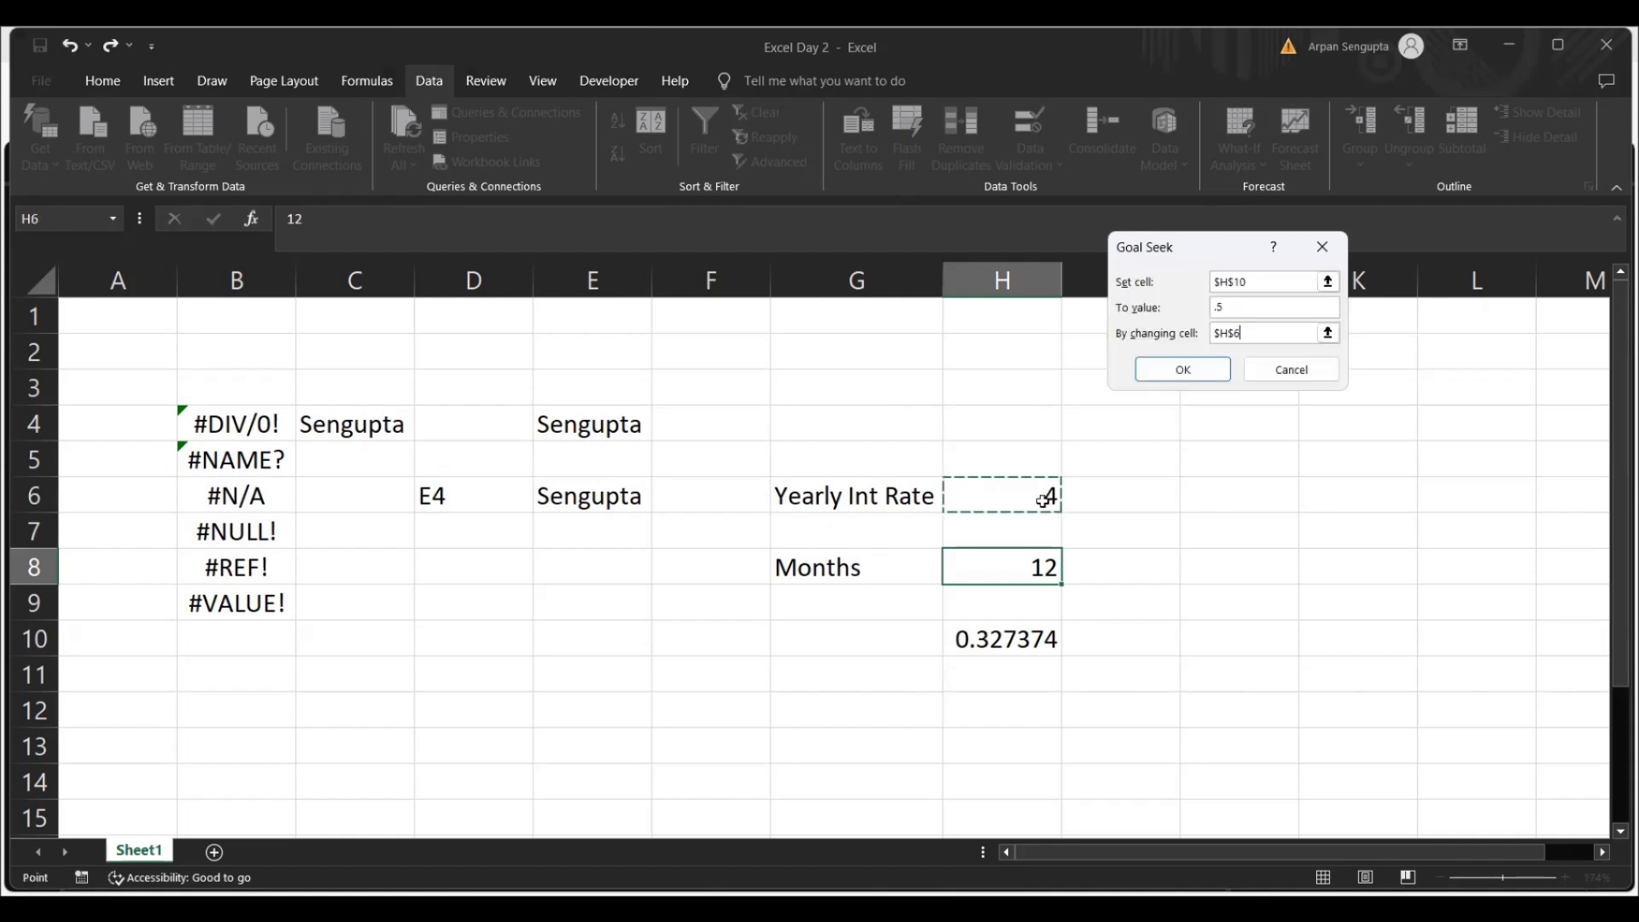
pyautogui.click(1184, 369)
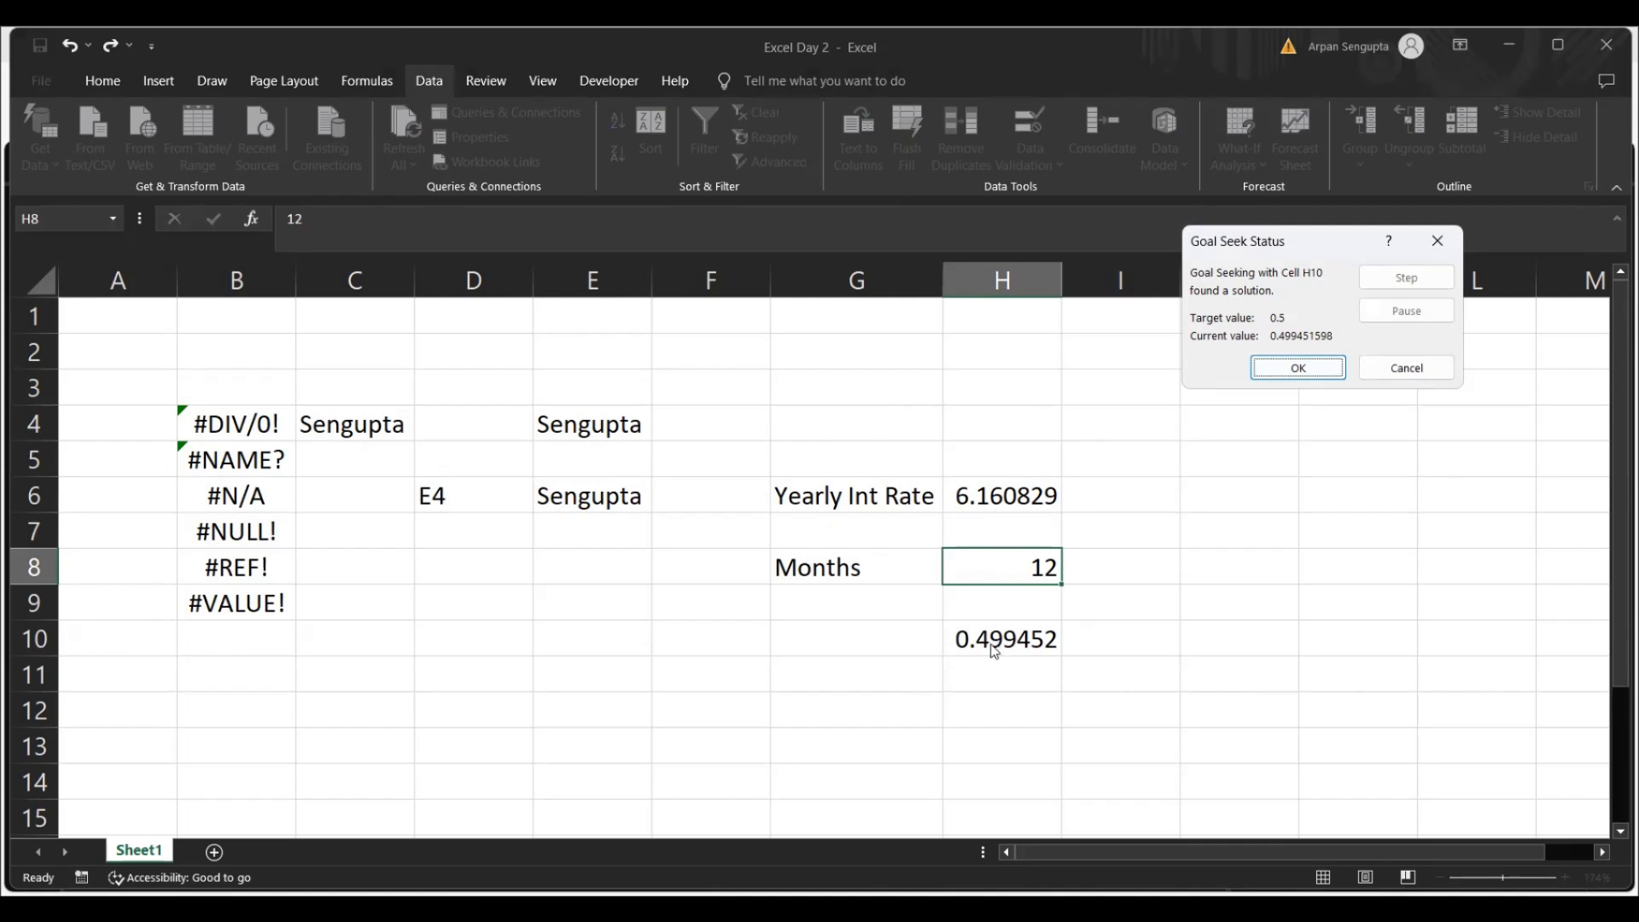
pyautogui.click(1321, 372)
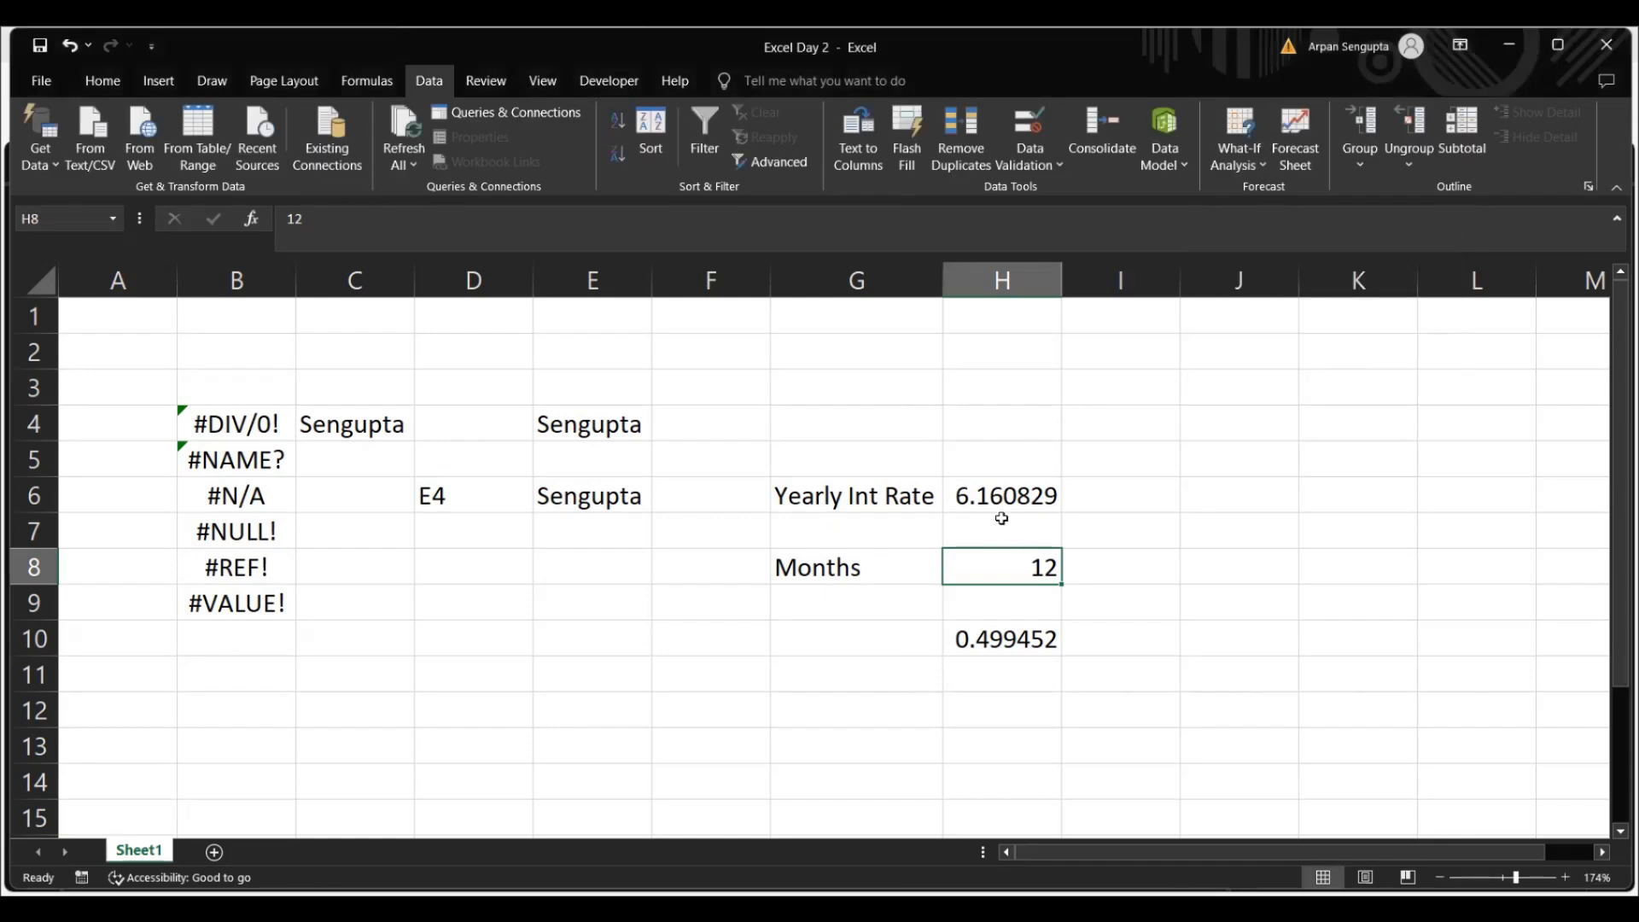
# Examine the yearly rate, months and monthly rate cells H6, H8 and H10 after the goal seek, and look over the What-If Analysis options
pyautogui.click(1001, 508)
pyautogui.click(999, 633)
pyautogui.click(1020, 508)
pyautogui.click(1028, 565)
pyautogui.click(1024, 640)
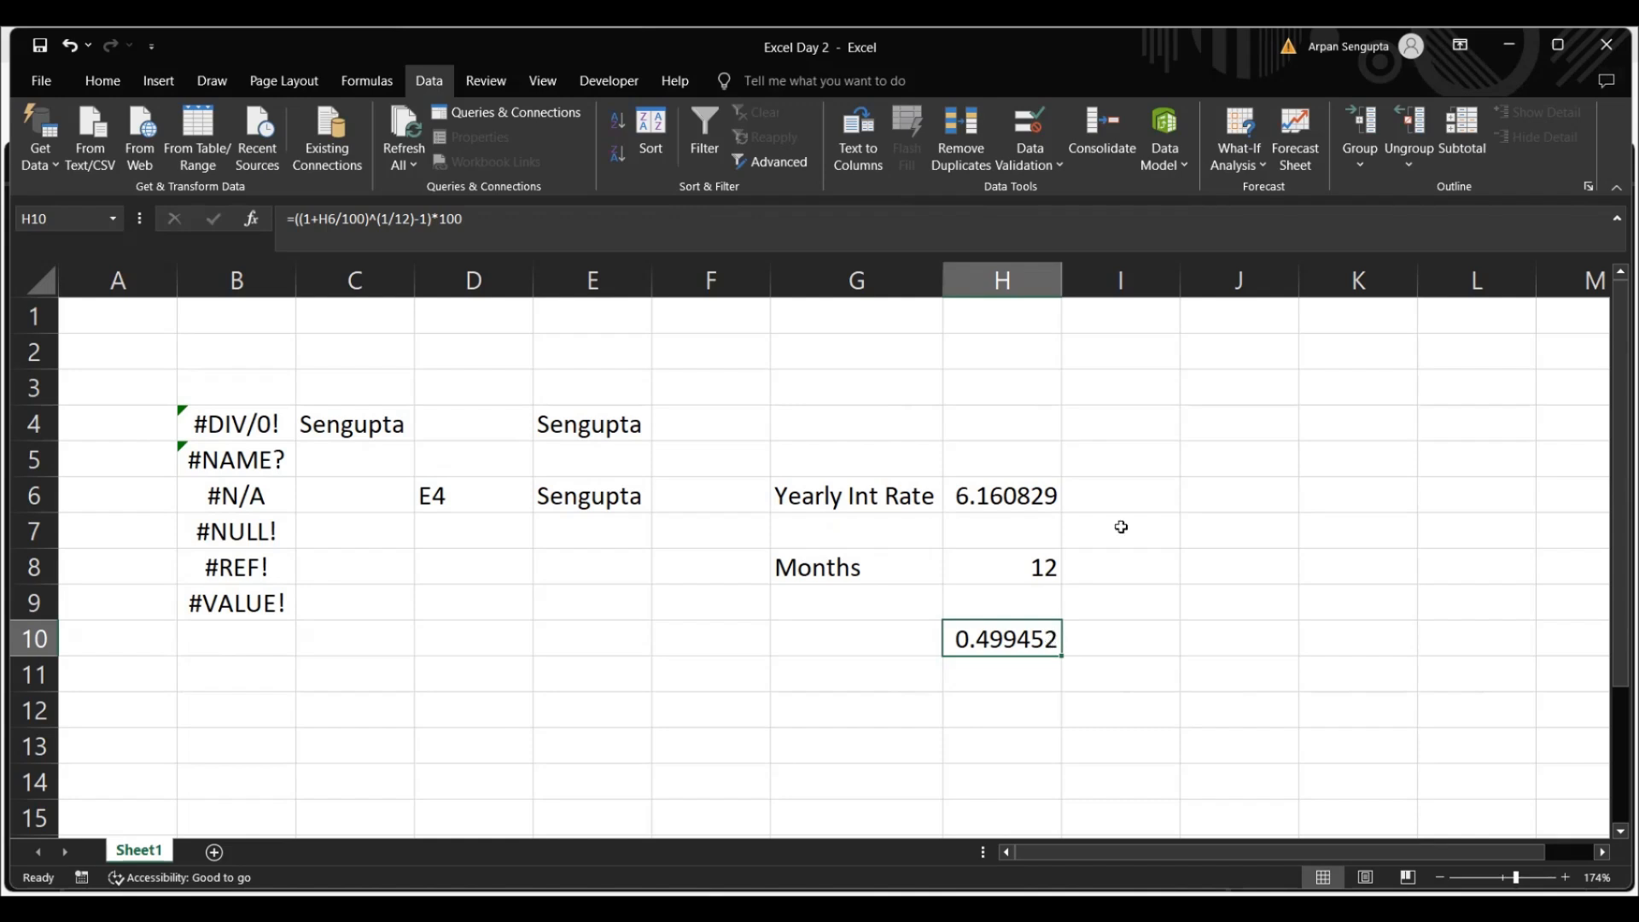
pyautogui.click(1068, 489)
pyautogui.click(1038, 490)
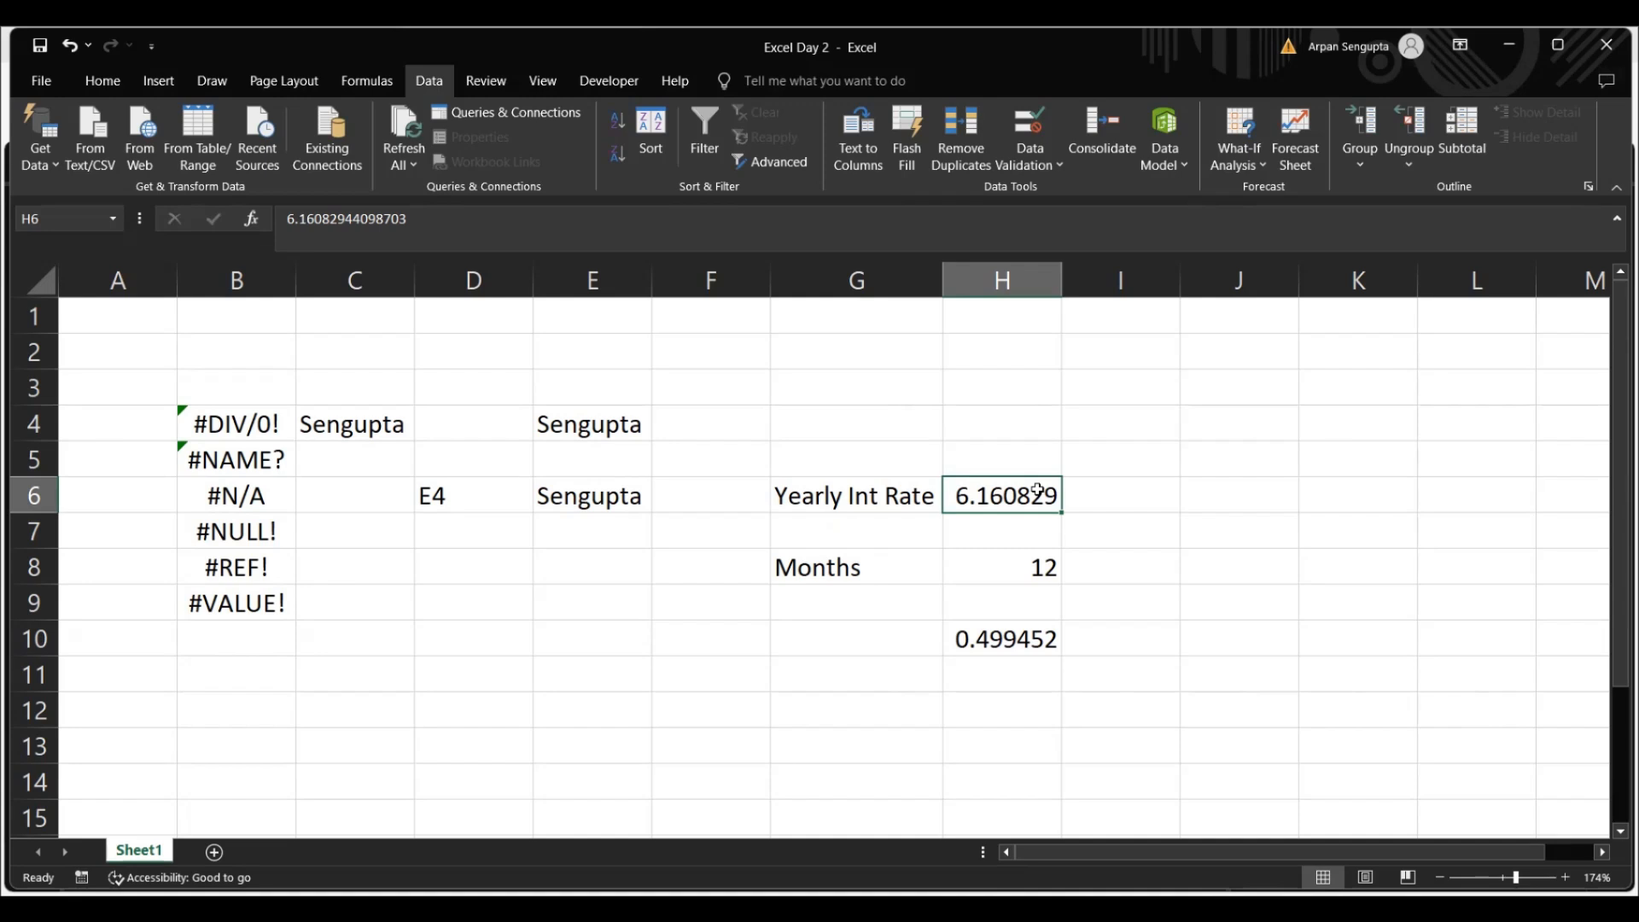
pyautogui.click(1262, 162)
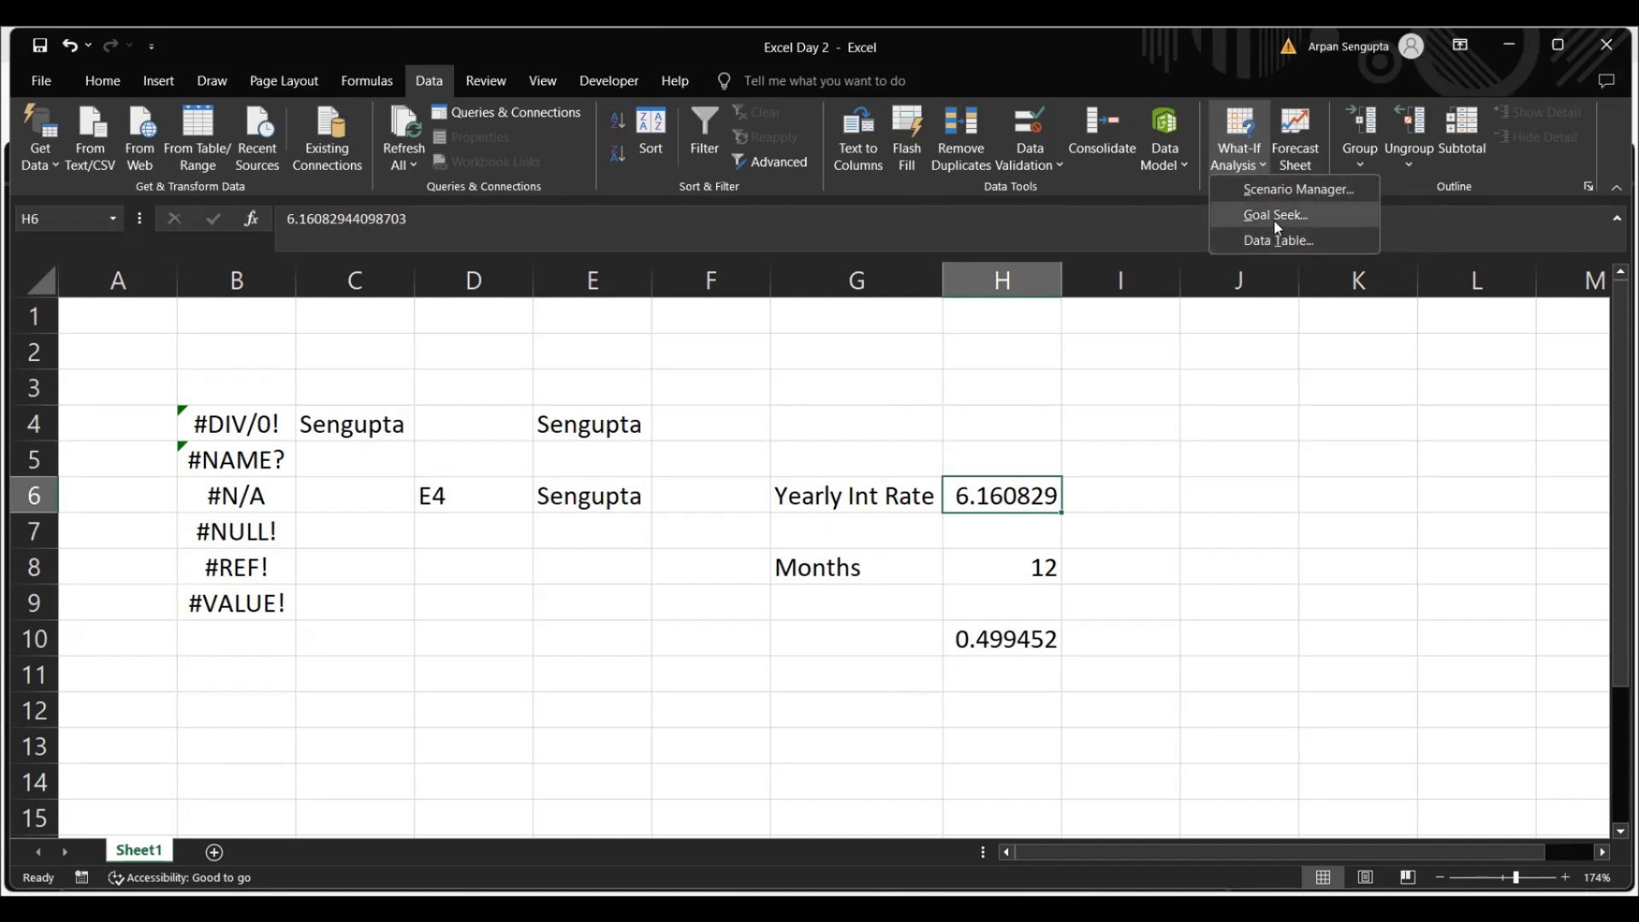
pyautogui.click(1146, 441)
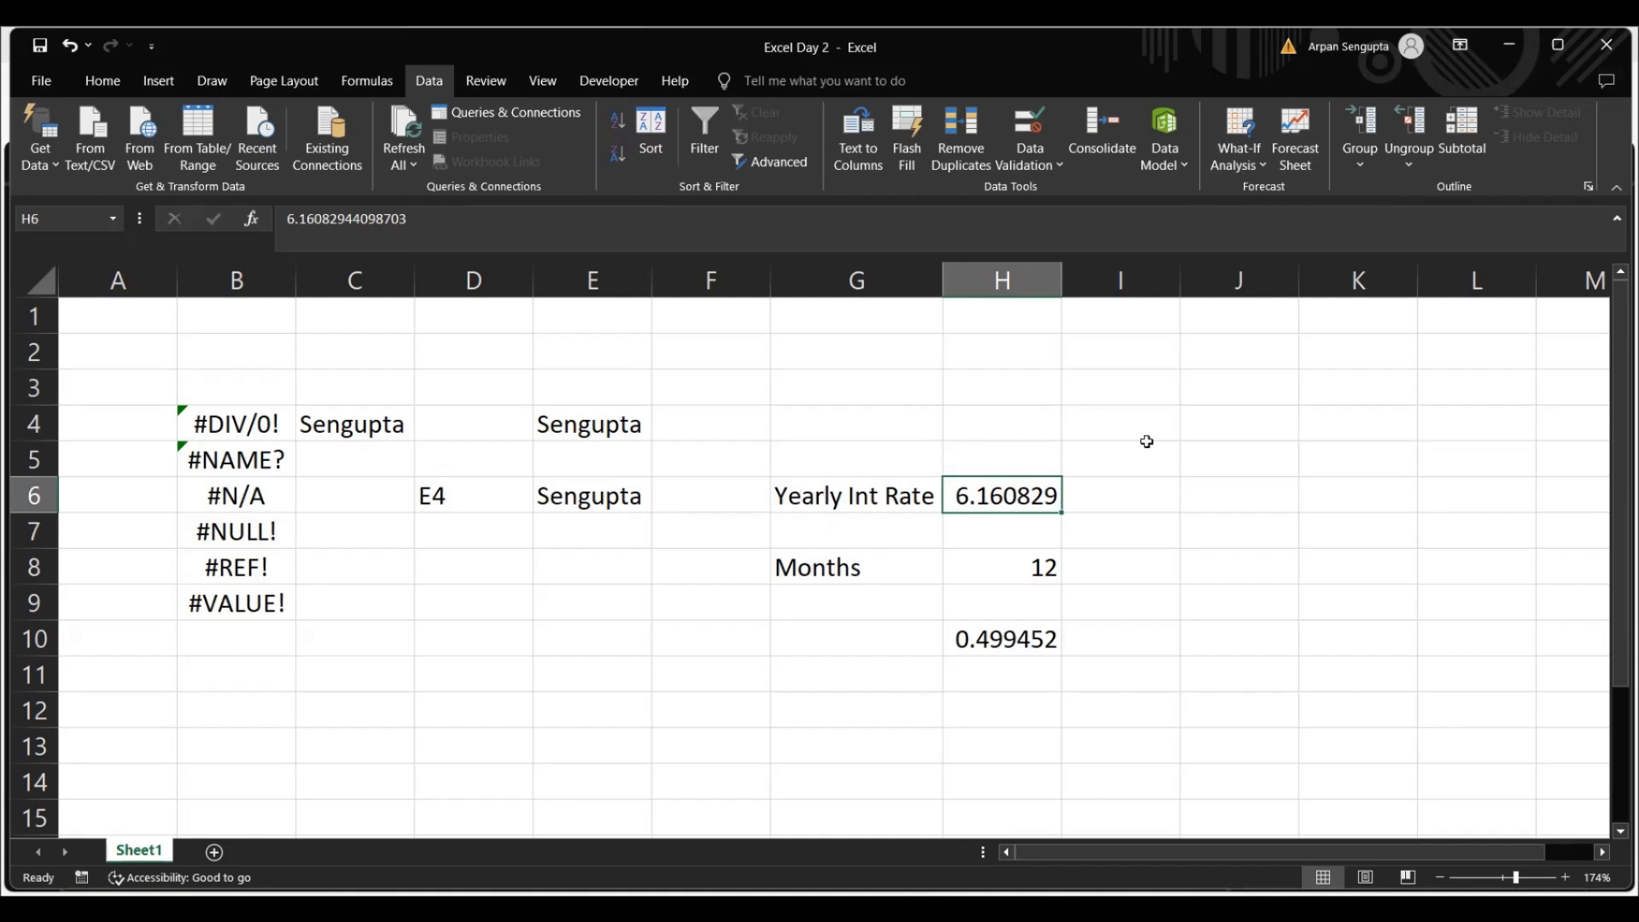
pyautogui.click(367, 80)
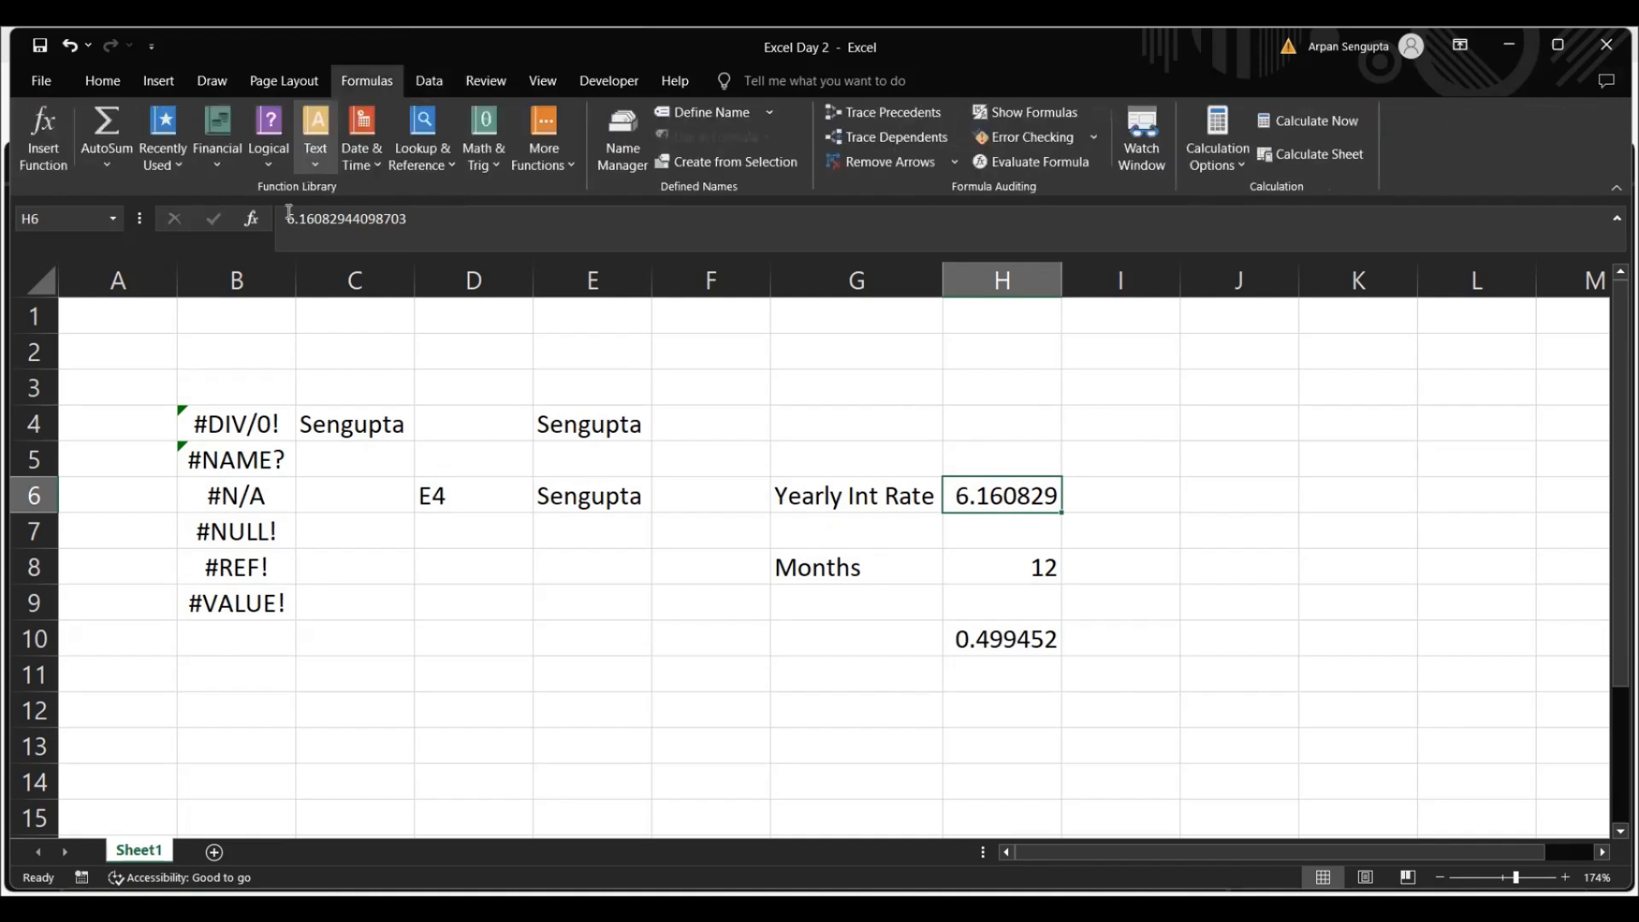
# Clear all contents of the range B4:H12 on Sheet1
pyautogui.moveTo(194, 408); pyautogui.dragTo(1041, 694)
pyautogui.press('Delete')
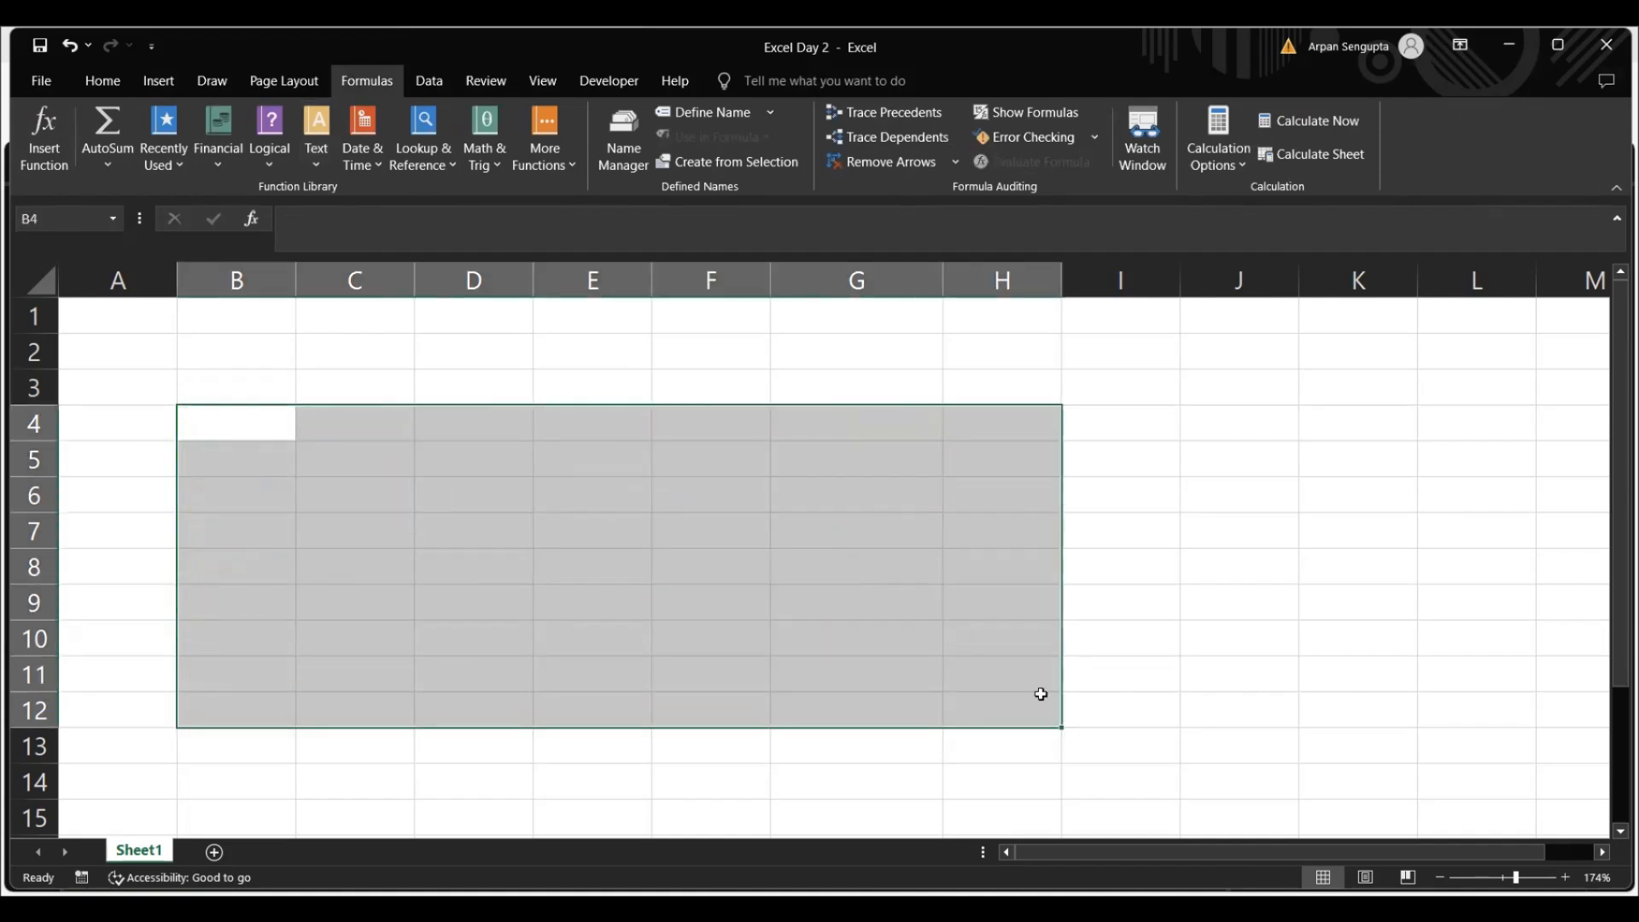
# Enter the month labels Jan, Feb and Mar in cells B3, B4 and B5
pyautogui.click(240, 399)
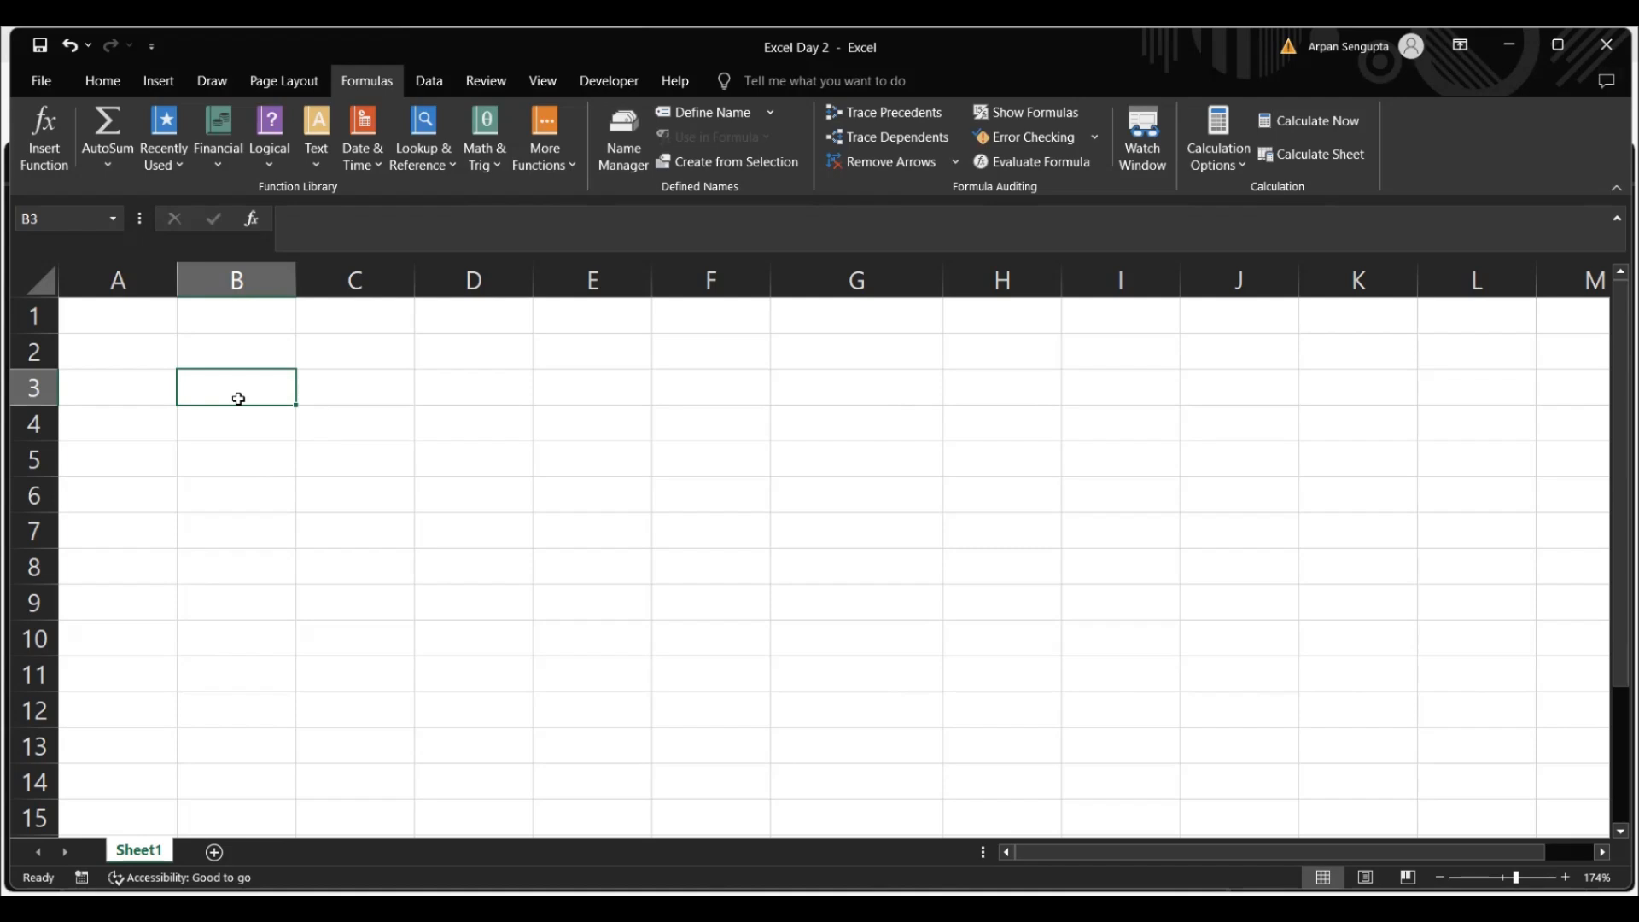
pyautogui.write('Jan')
pyautogui.press('Return')
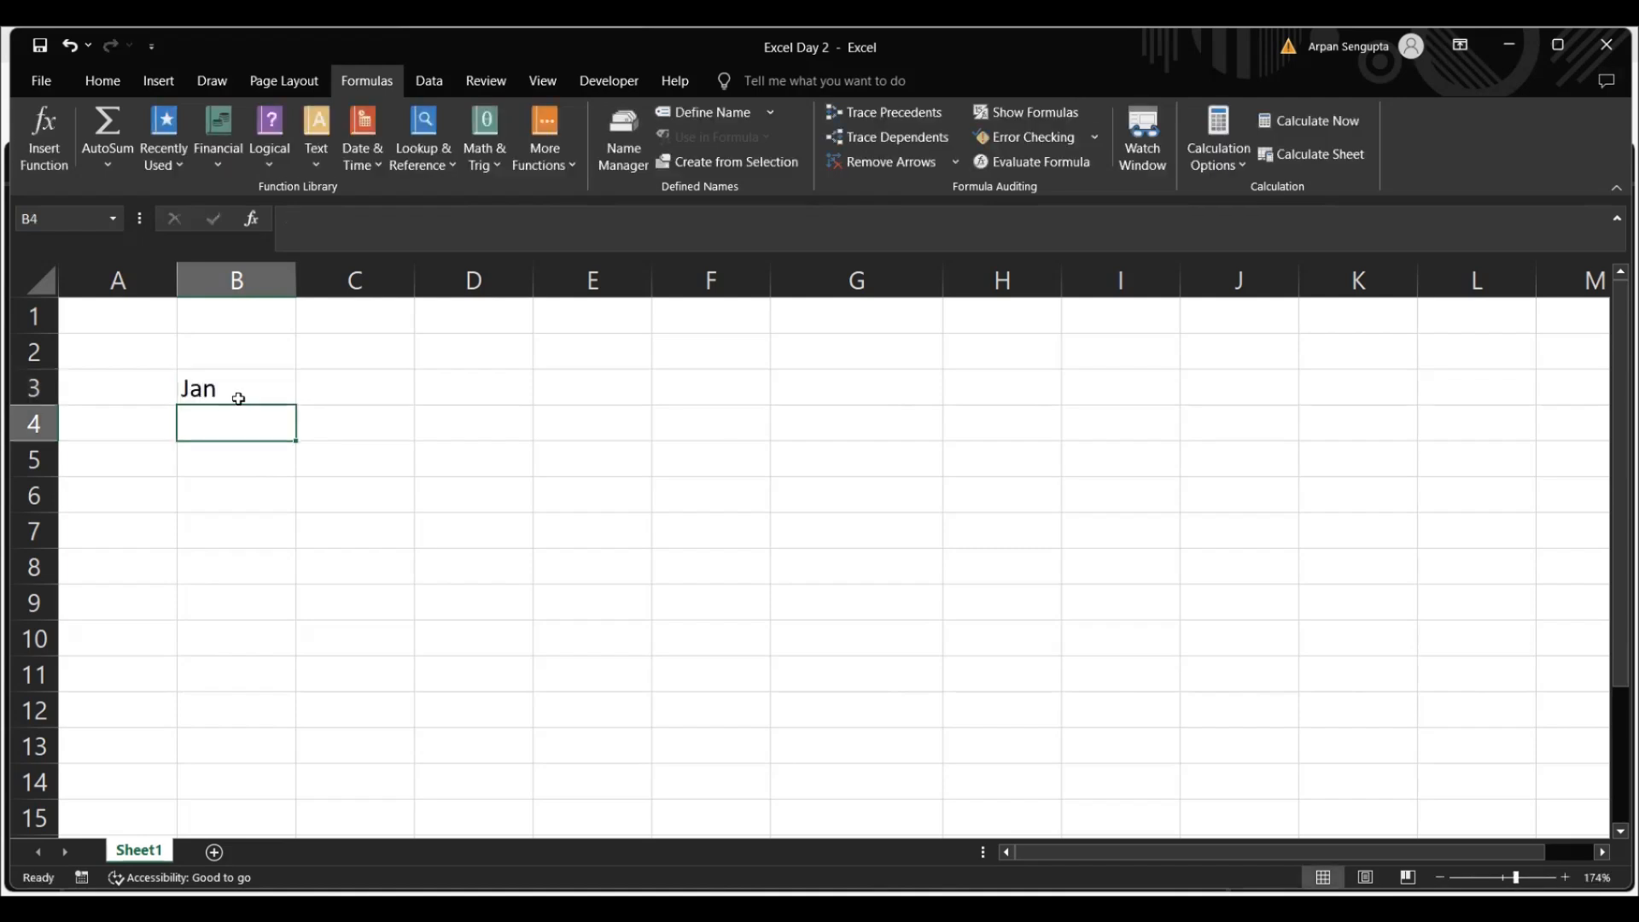
pyautogui.write('Feb')
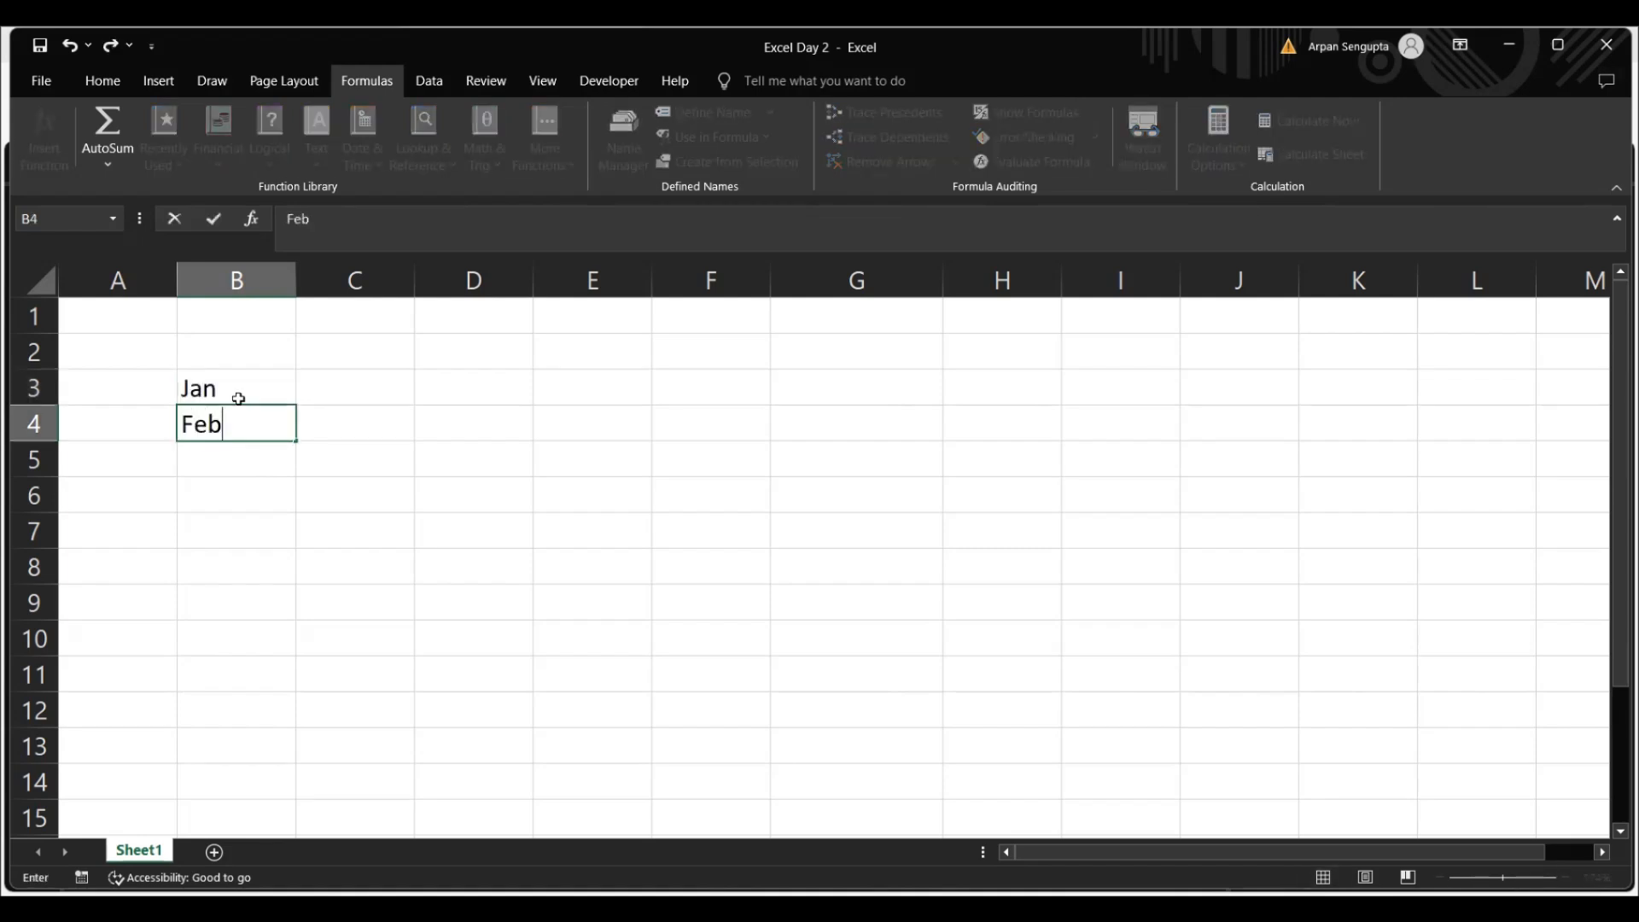
pyautogui.press('Return')
pyautogui.write('Mar')
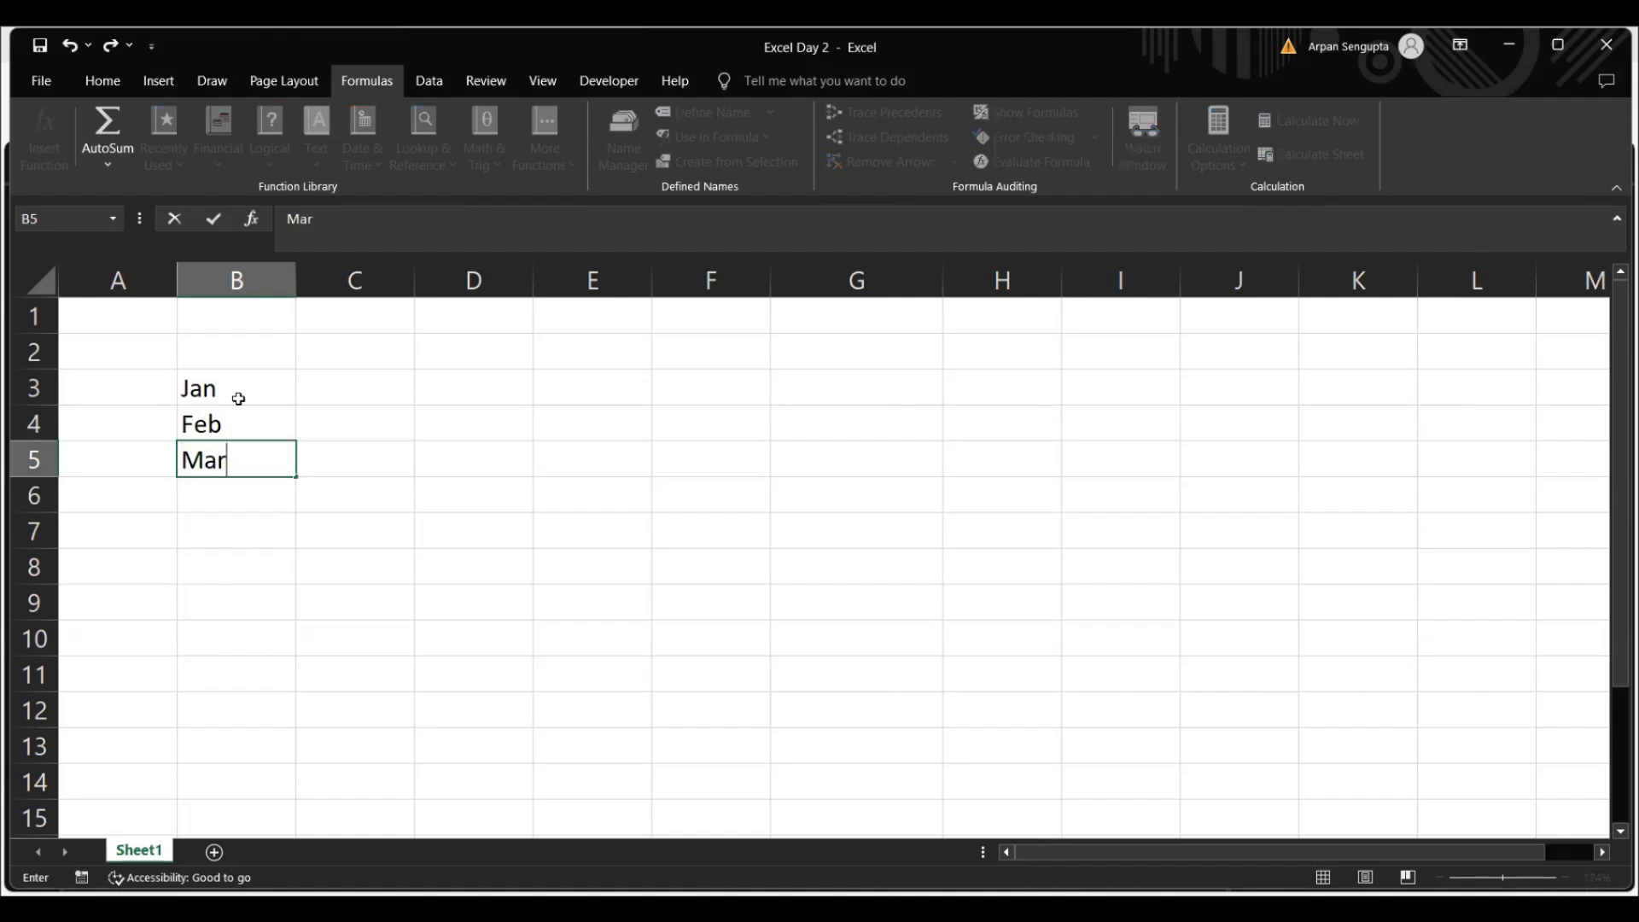
pyautogui.hotkey('ctrl', 'Return')
# Extend the month series from B3:B5 down to Dec in cell B14
pyautogui.click(248, 381)
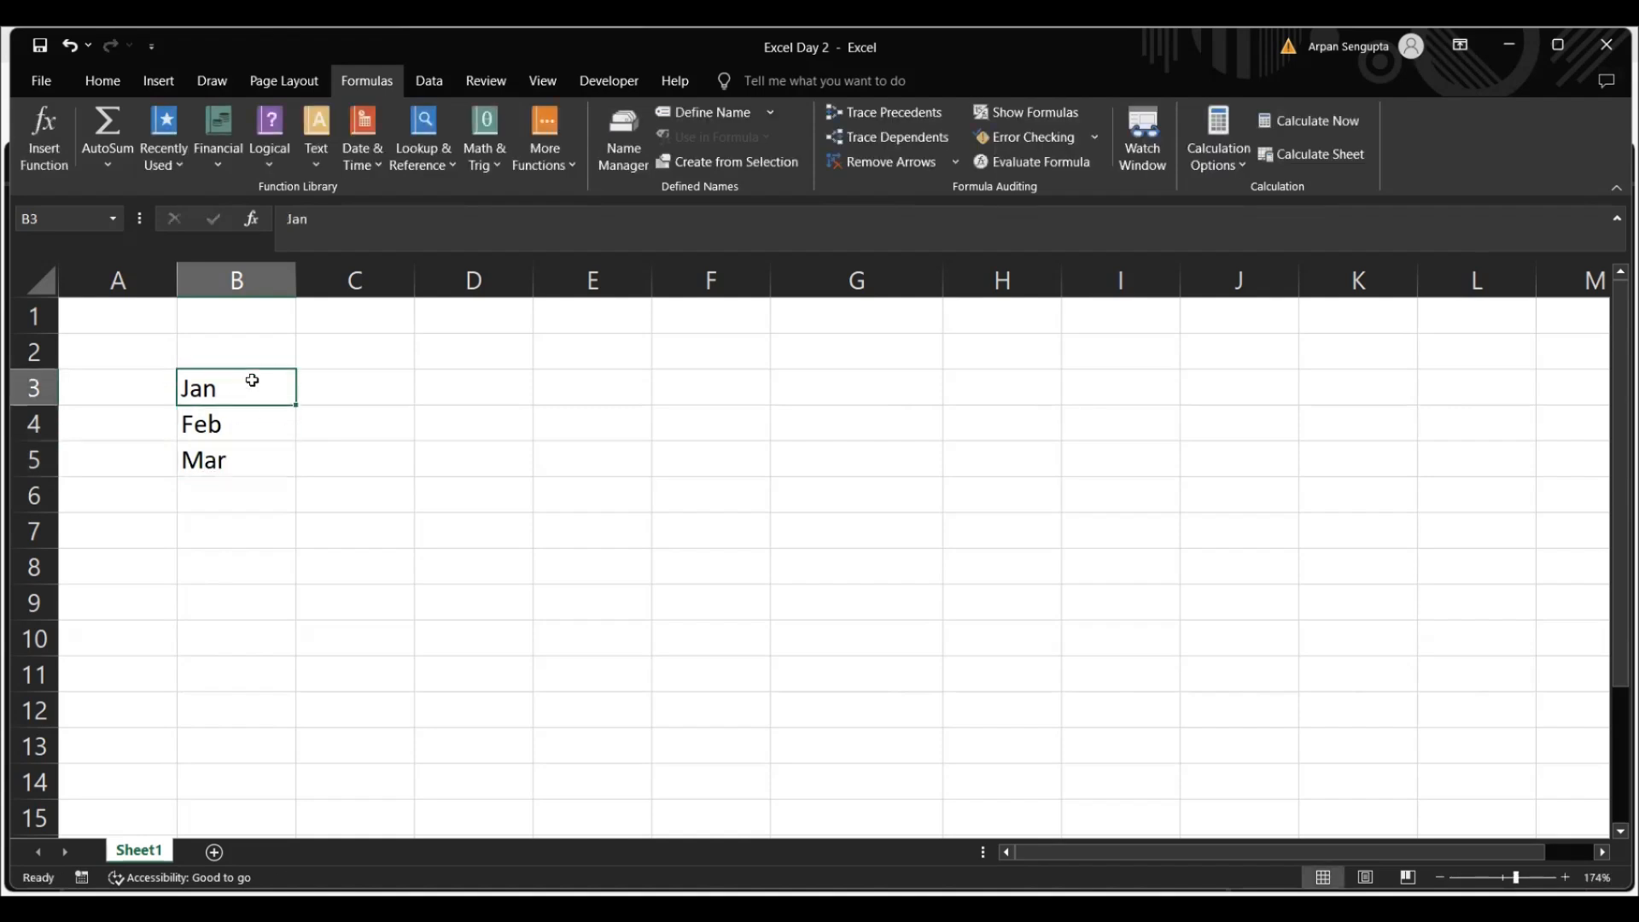
pyautogui.moveTo(248, 377); pyautogui.dragTo(256, 468)
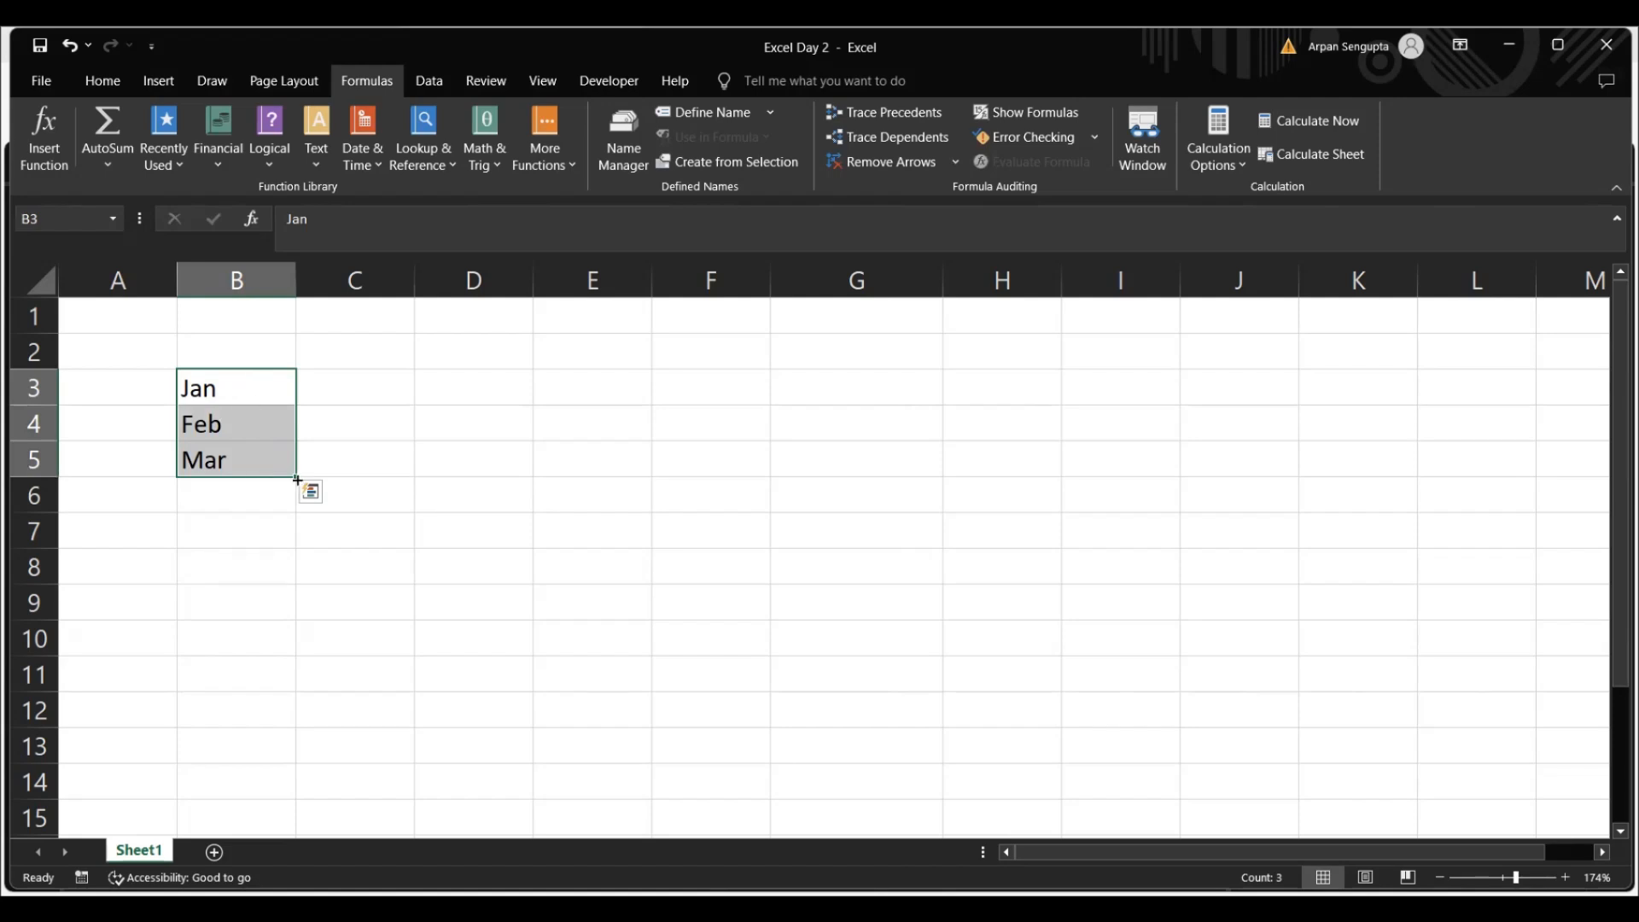
pyautogui.moveTo(298, 480)
pyautogui.mouseDown()
pyautogui.moveTo(296, 503)
pyautogui.moveTo(295, 486)
pyautogui.mouseUp()
pyautogui.moveTo(292, 475); pyautogui.dragTo(243, 790)
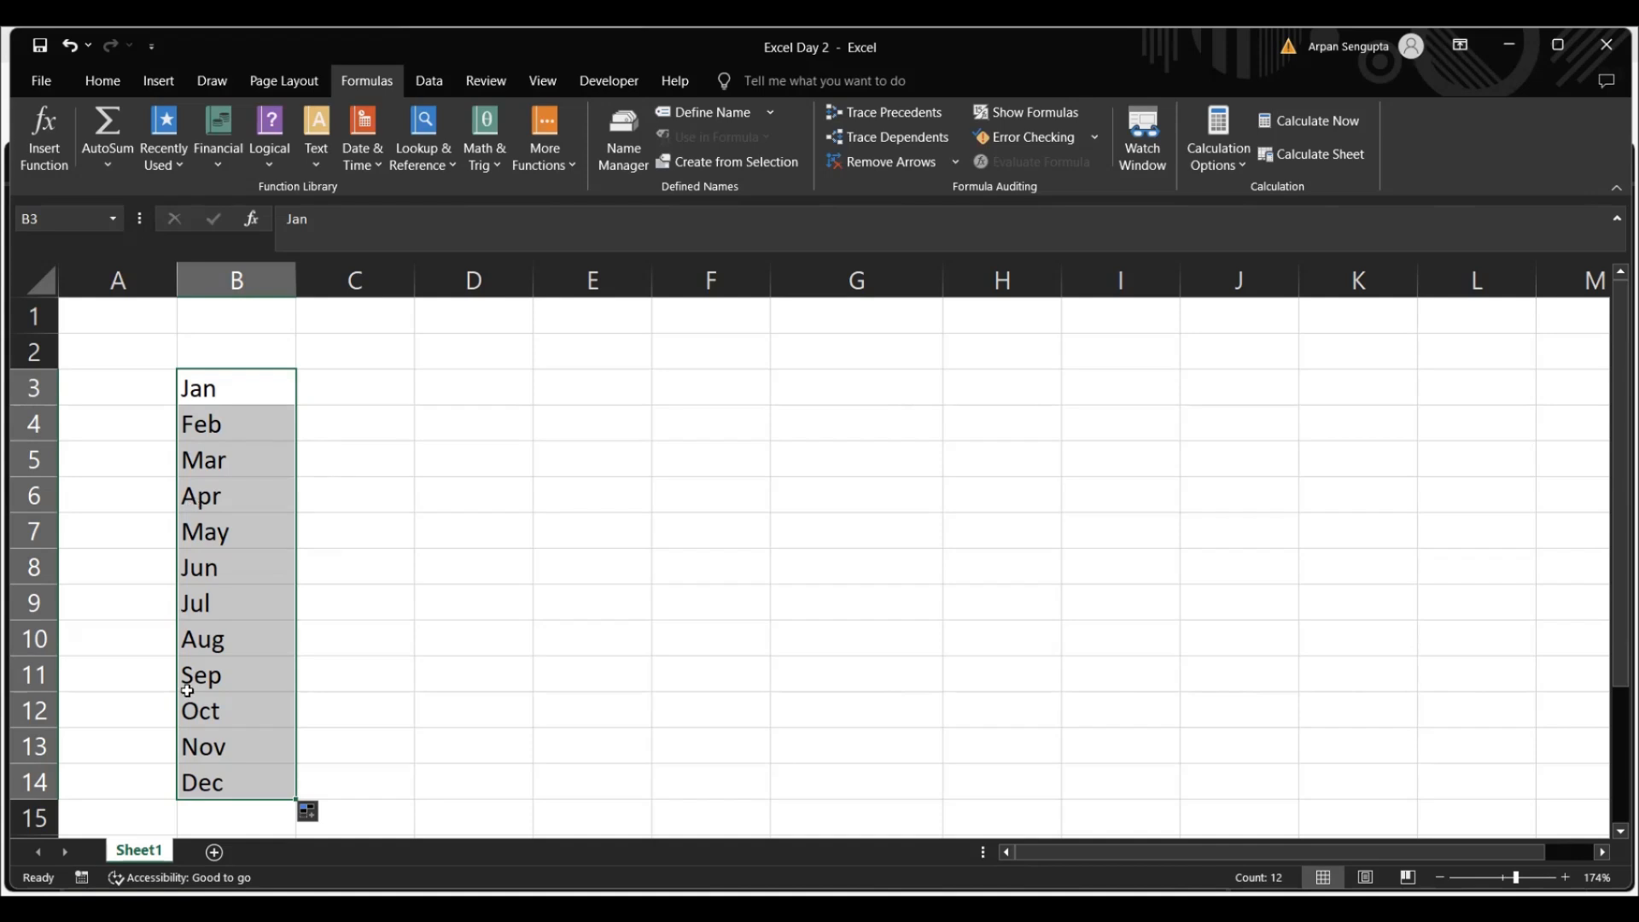
# Enter the headings Year 1 in C2 and Year 2 in D2, and extend the series across to Year 10 in L2
pyautogui.click(370, 359)
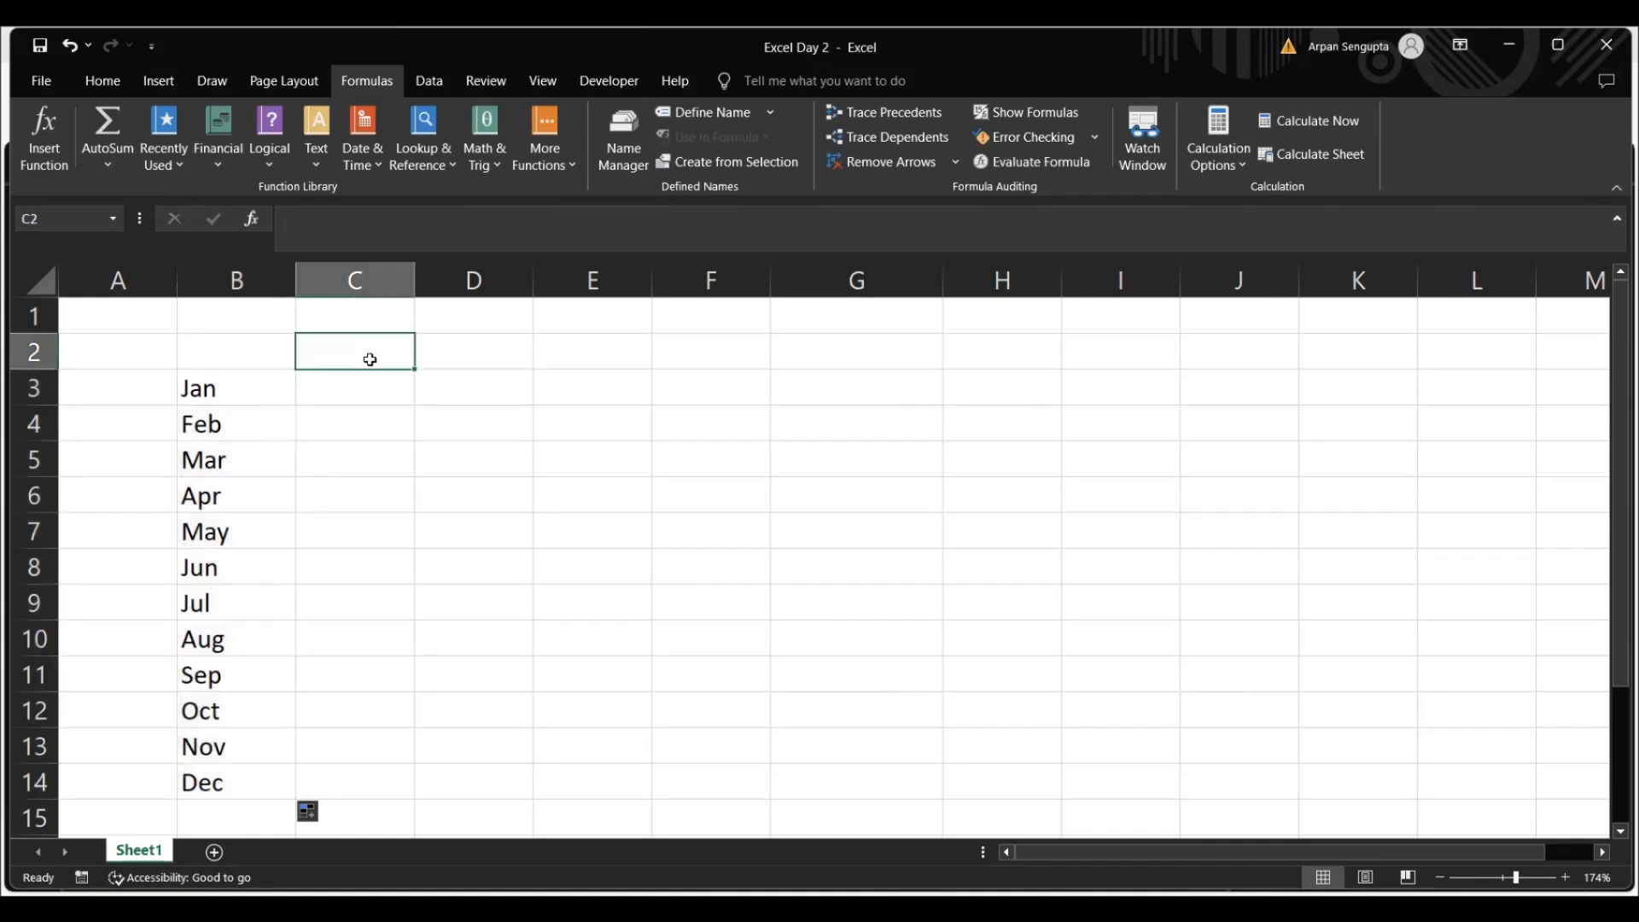
pyautogui.write('Year 1')
pyautogui.hotkey('ctrl', 'Return')
pyautogui.press('Right')
pyautogui.press('Right')
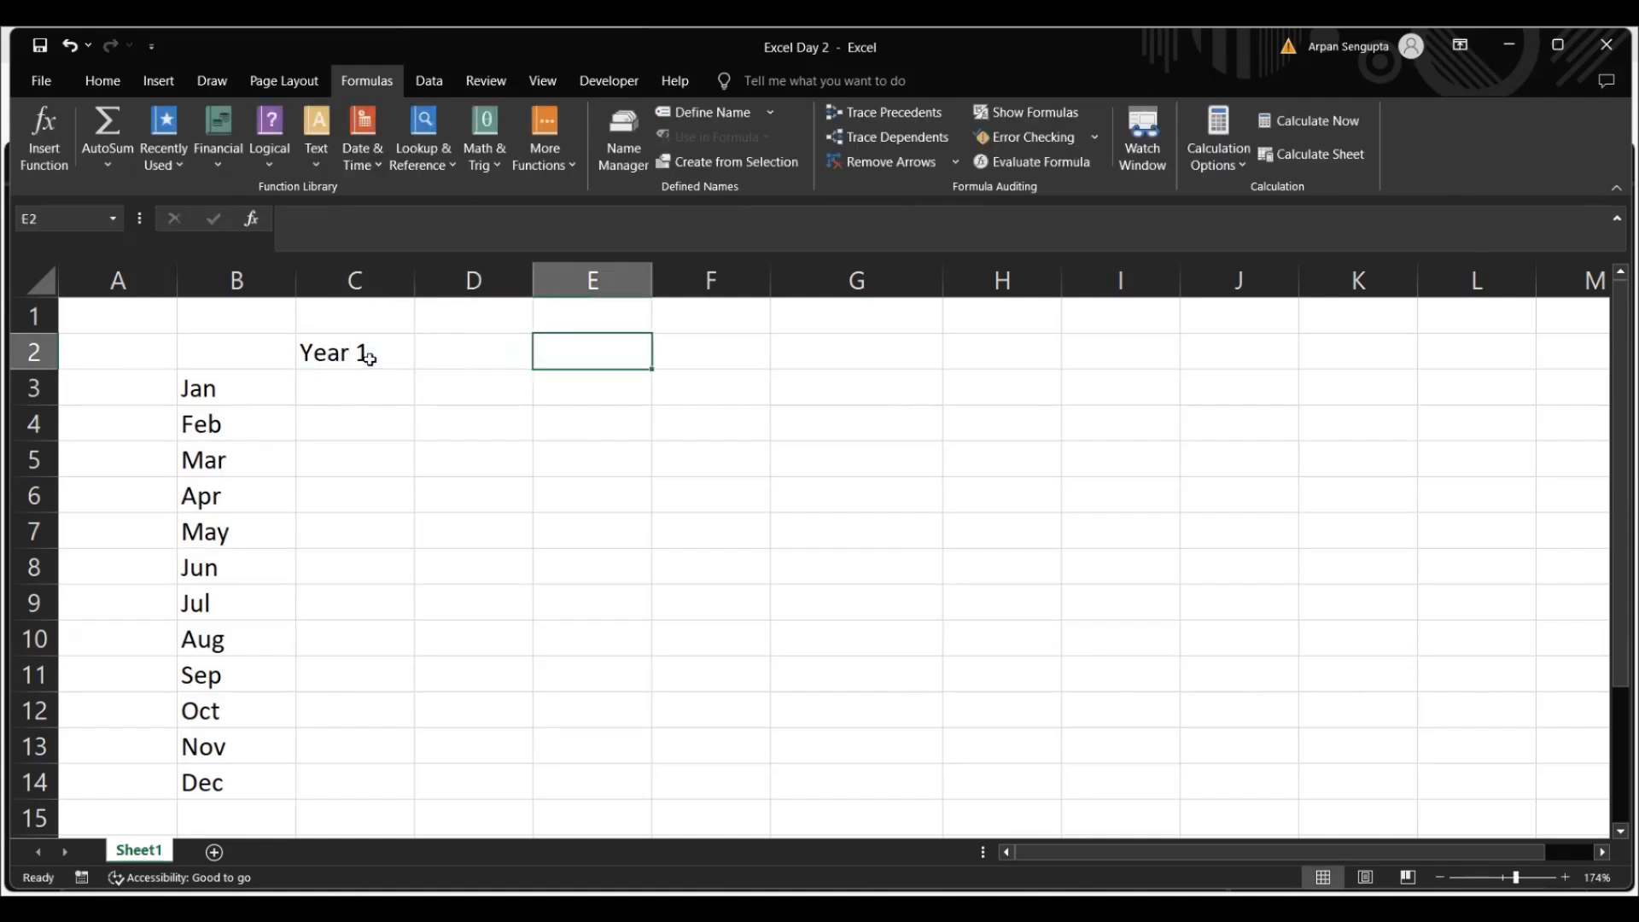
pyautogui.press('Left')
pyautogui.write('Year 2')
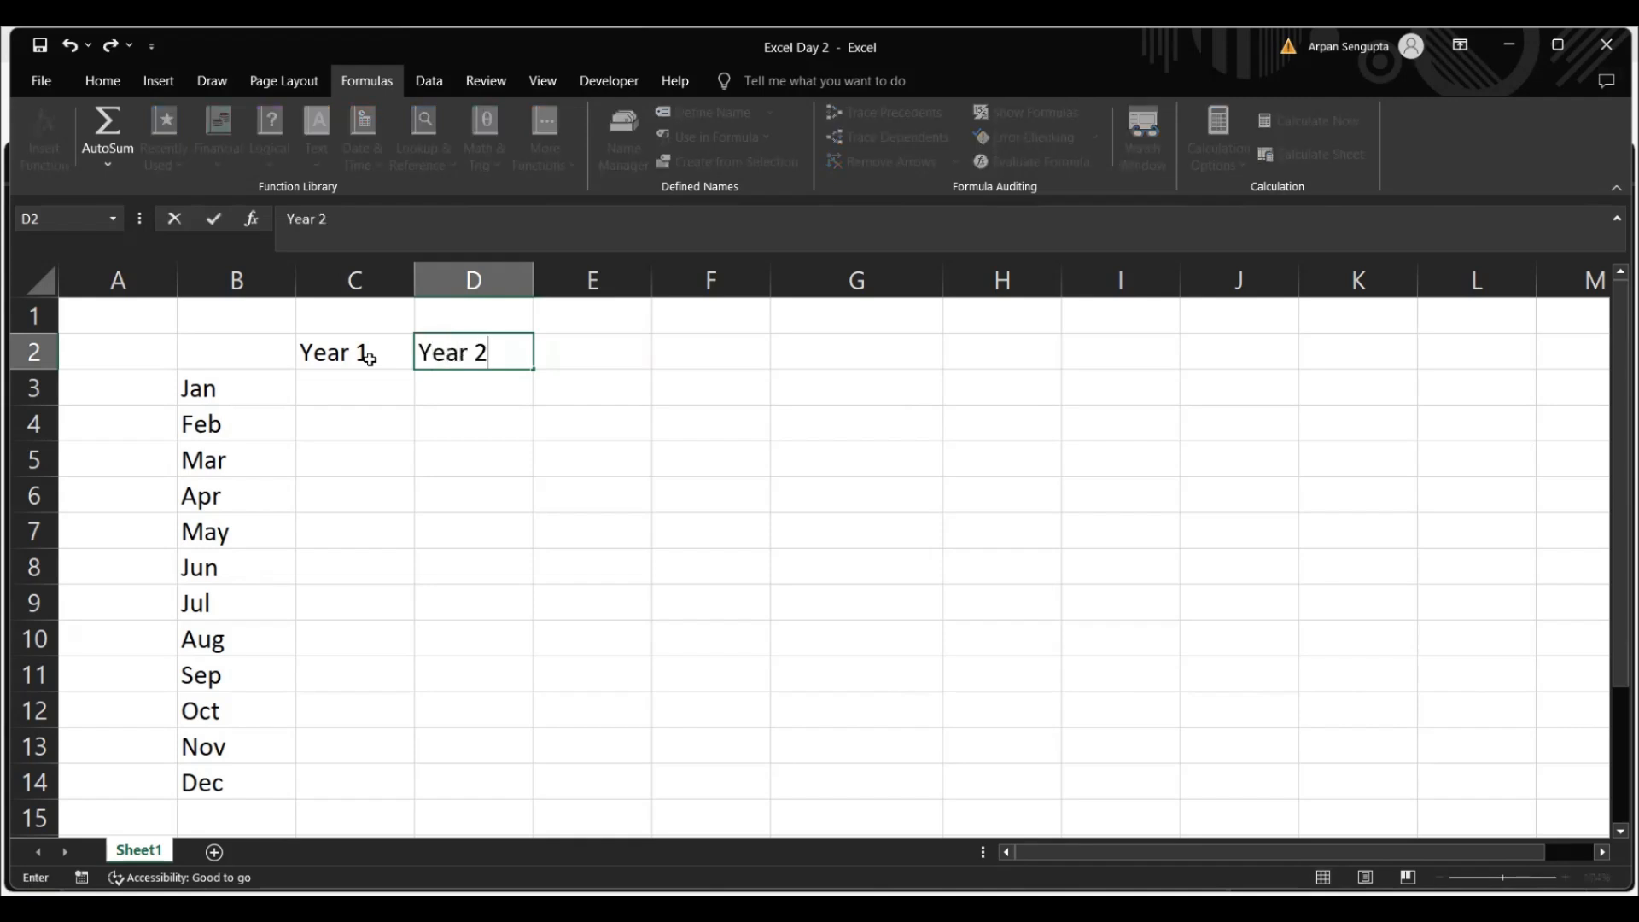
pyautogui.hotkey('ctrl', 'Return')
pyautogui.press('Right')
pyautogui.moveTo(330, 351); pyautogui.dragTo(1463, 380)
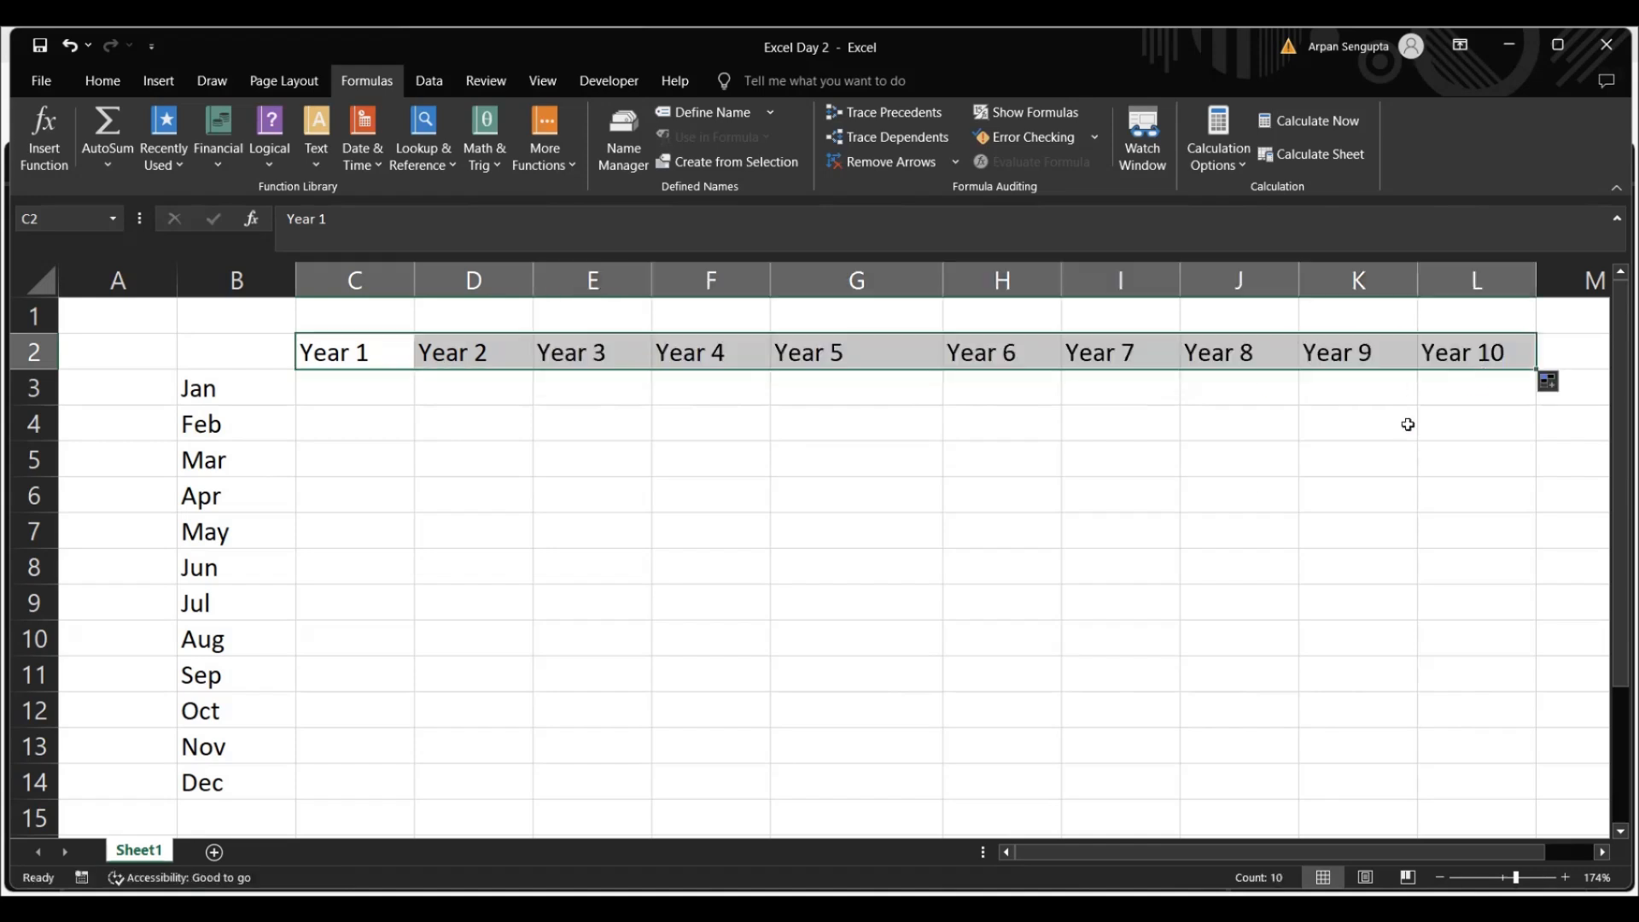
pyautogui.click(378, 386)
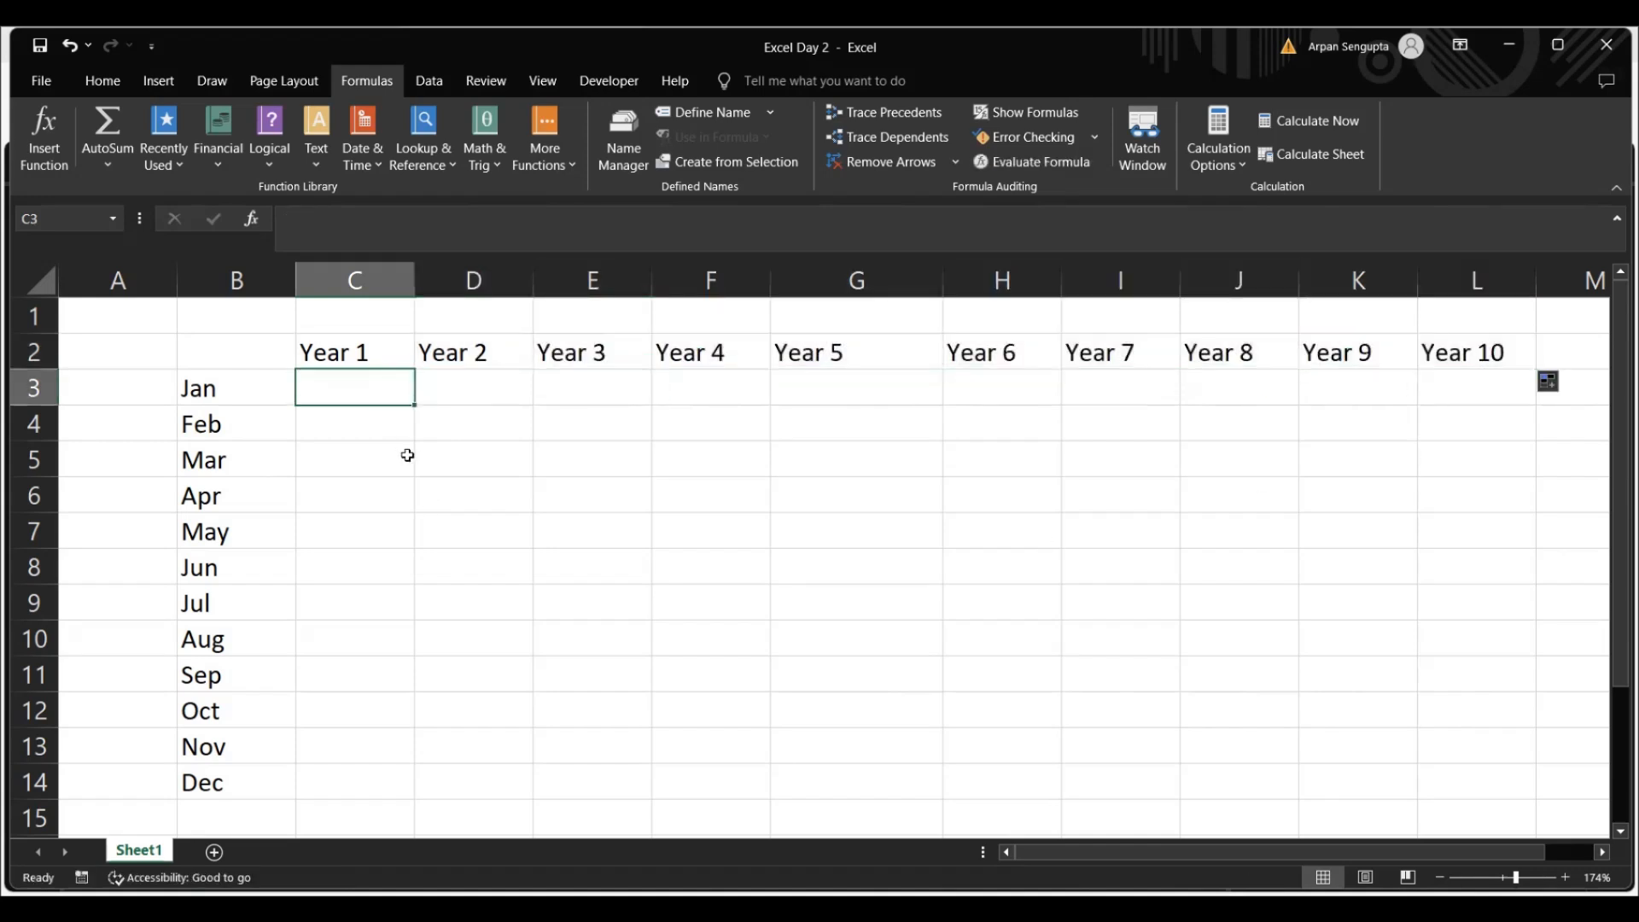
pyautogui.press('Down')
pyautogui.press('Down')
pyautogui.press('Down')
pyautogui.press('Down')
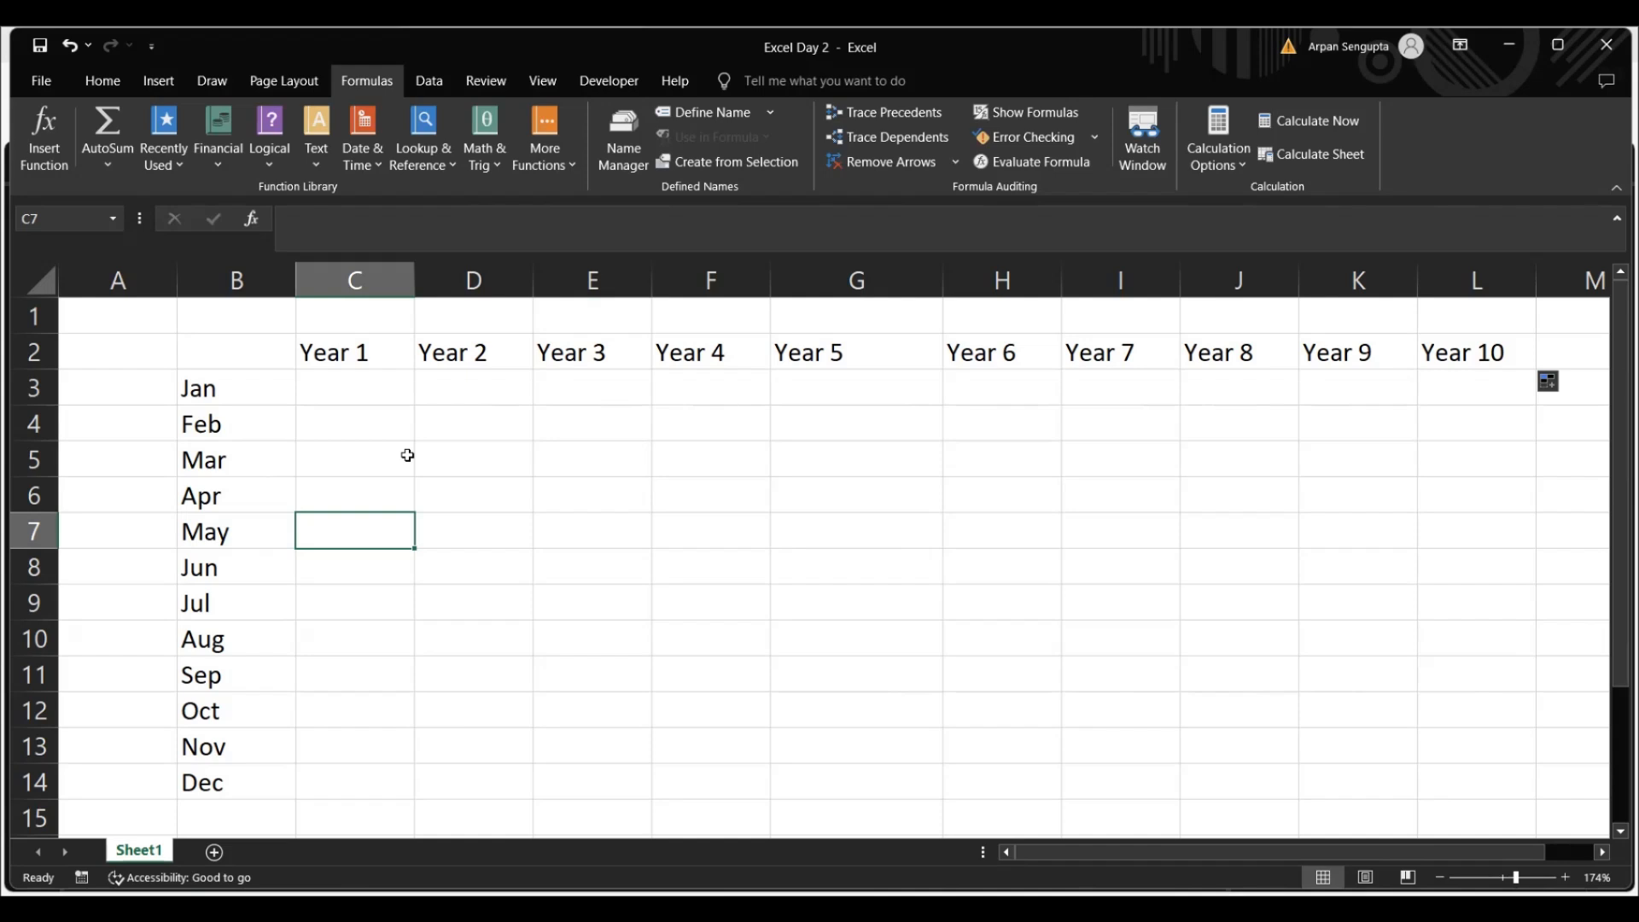
pyautogui.press('Up')
pyautogui.press('Up')
pyautogui.press('Up')
pyautogui.press('Up')
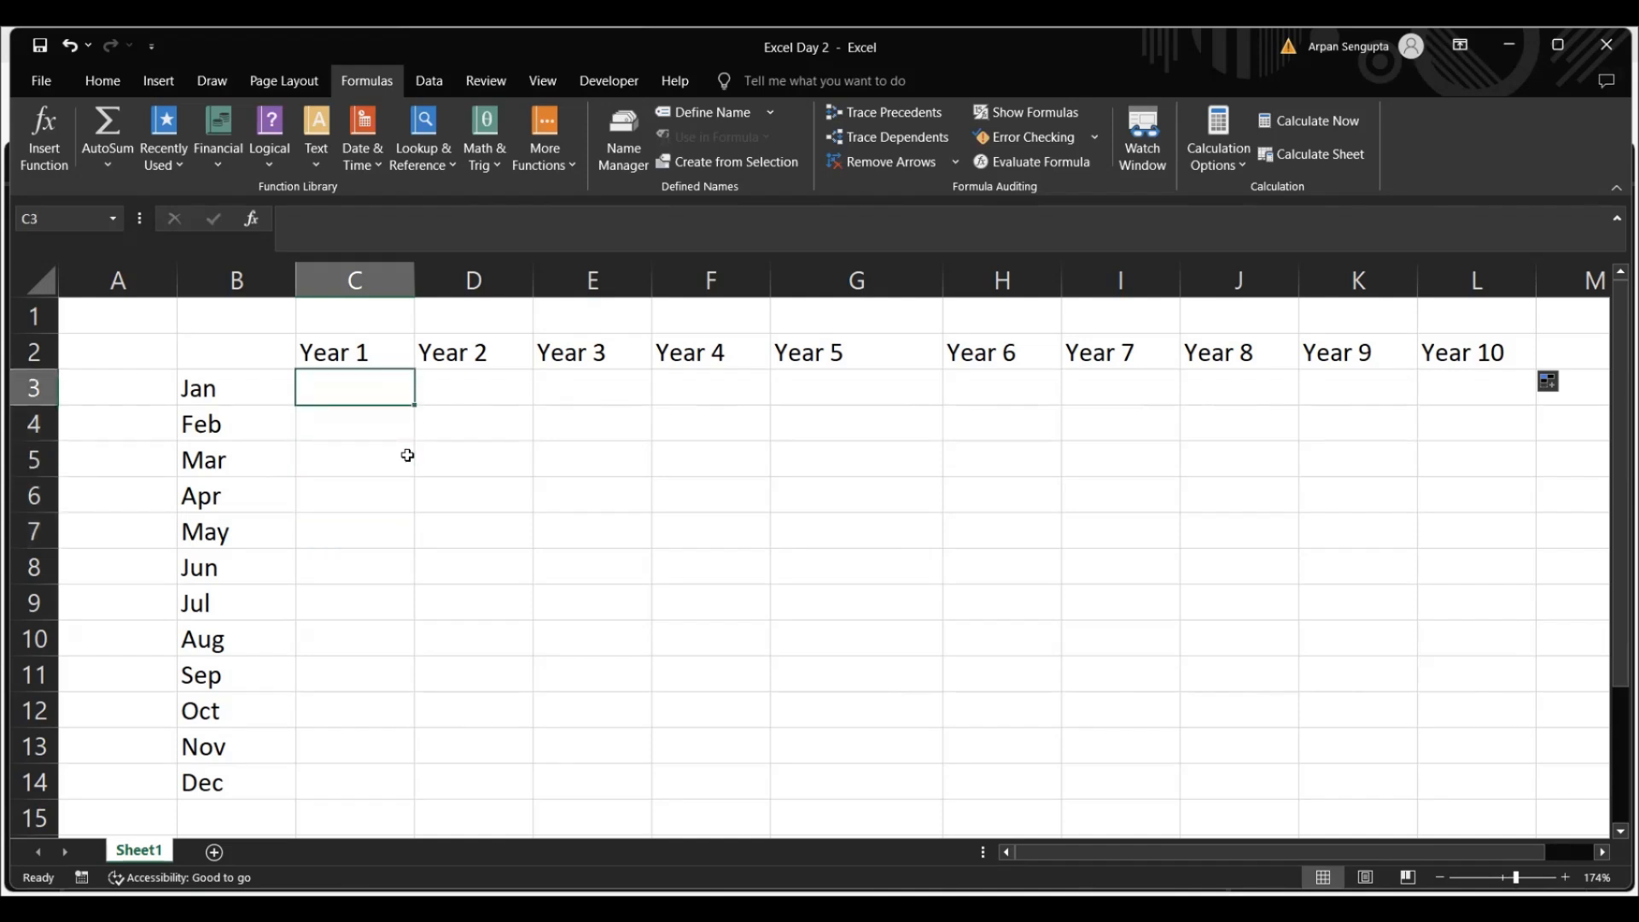
# Enter the formula =RANDBETWEEN(5,20) in cell C3 for Jan of Year 1
pyautogui.write('=ra')
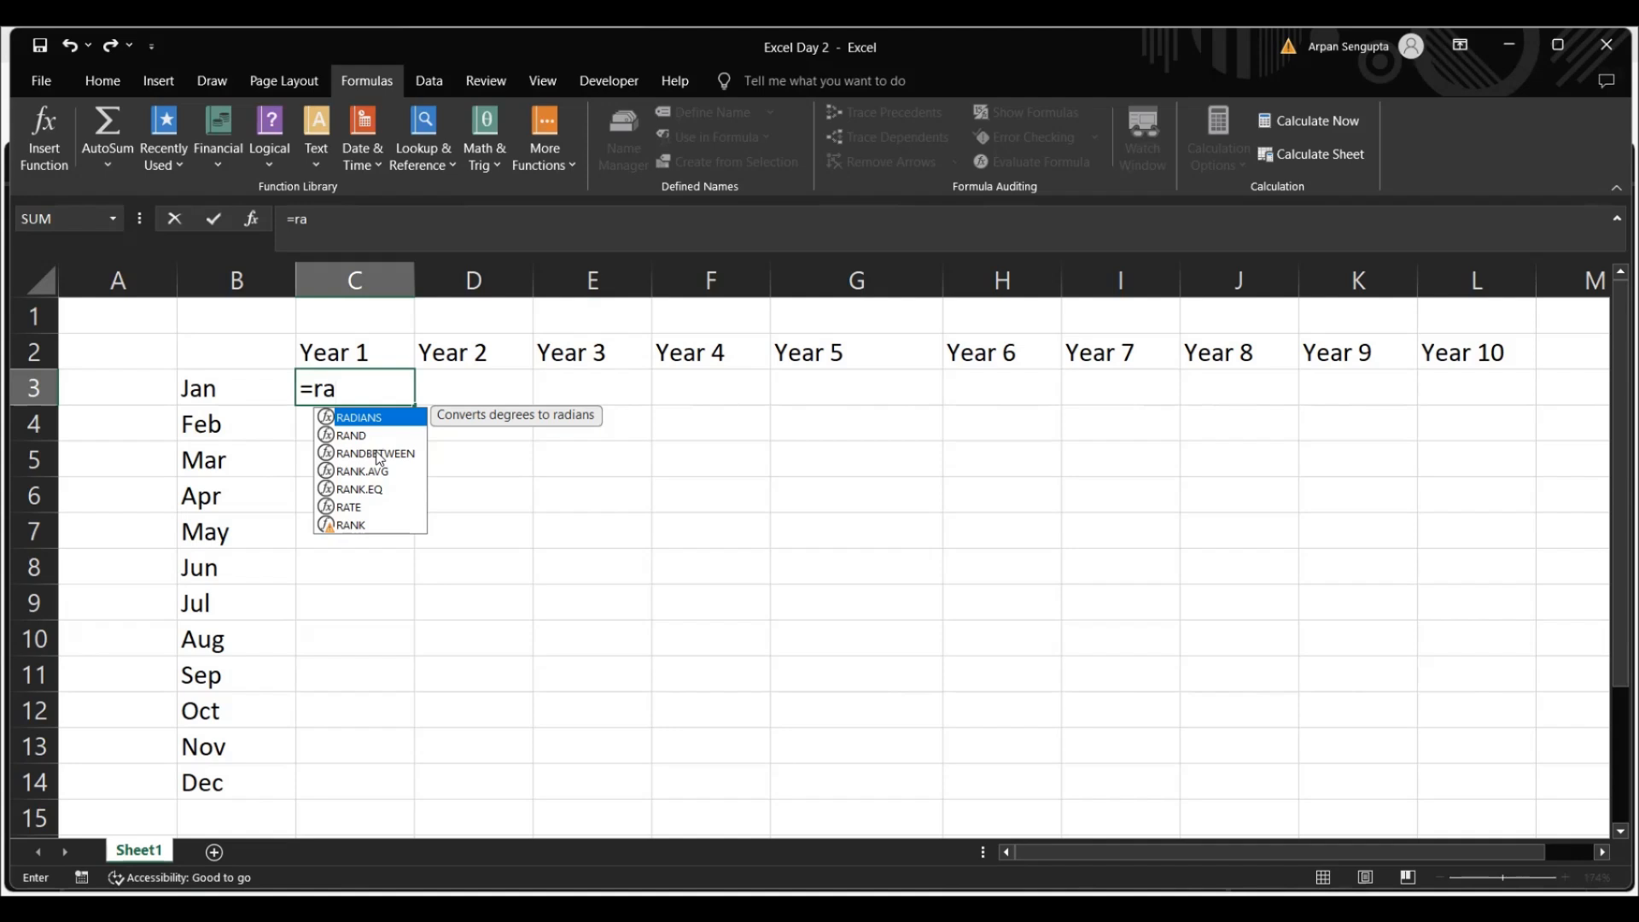
pyautogui.doubleClick(378, 453)
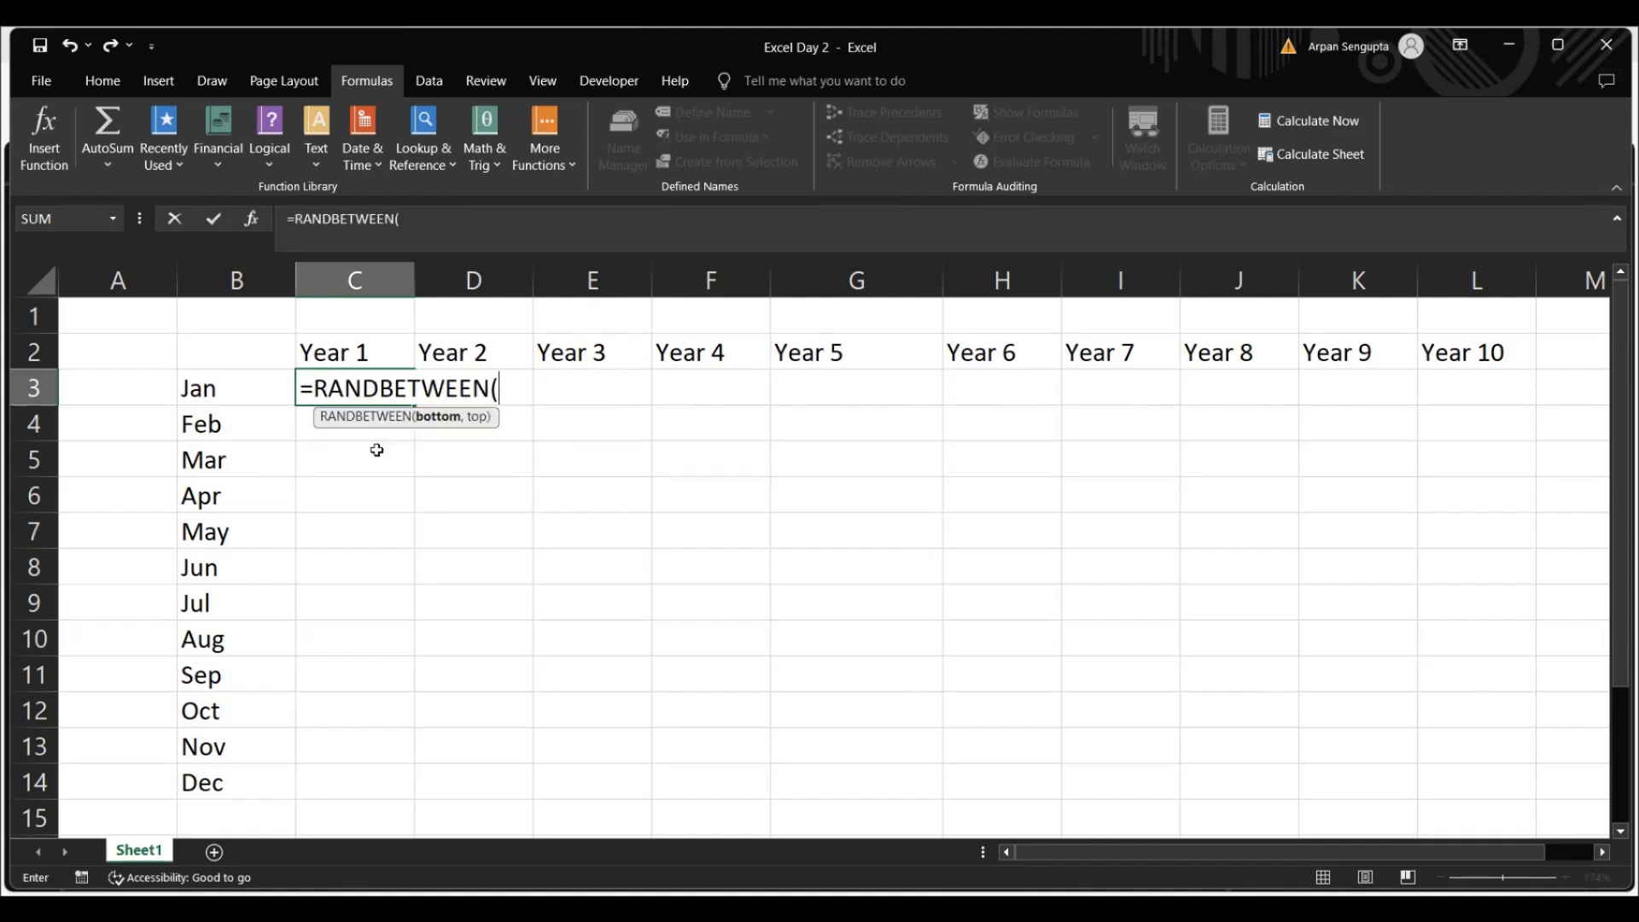
pyautogui.write('5,20')
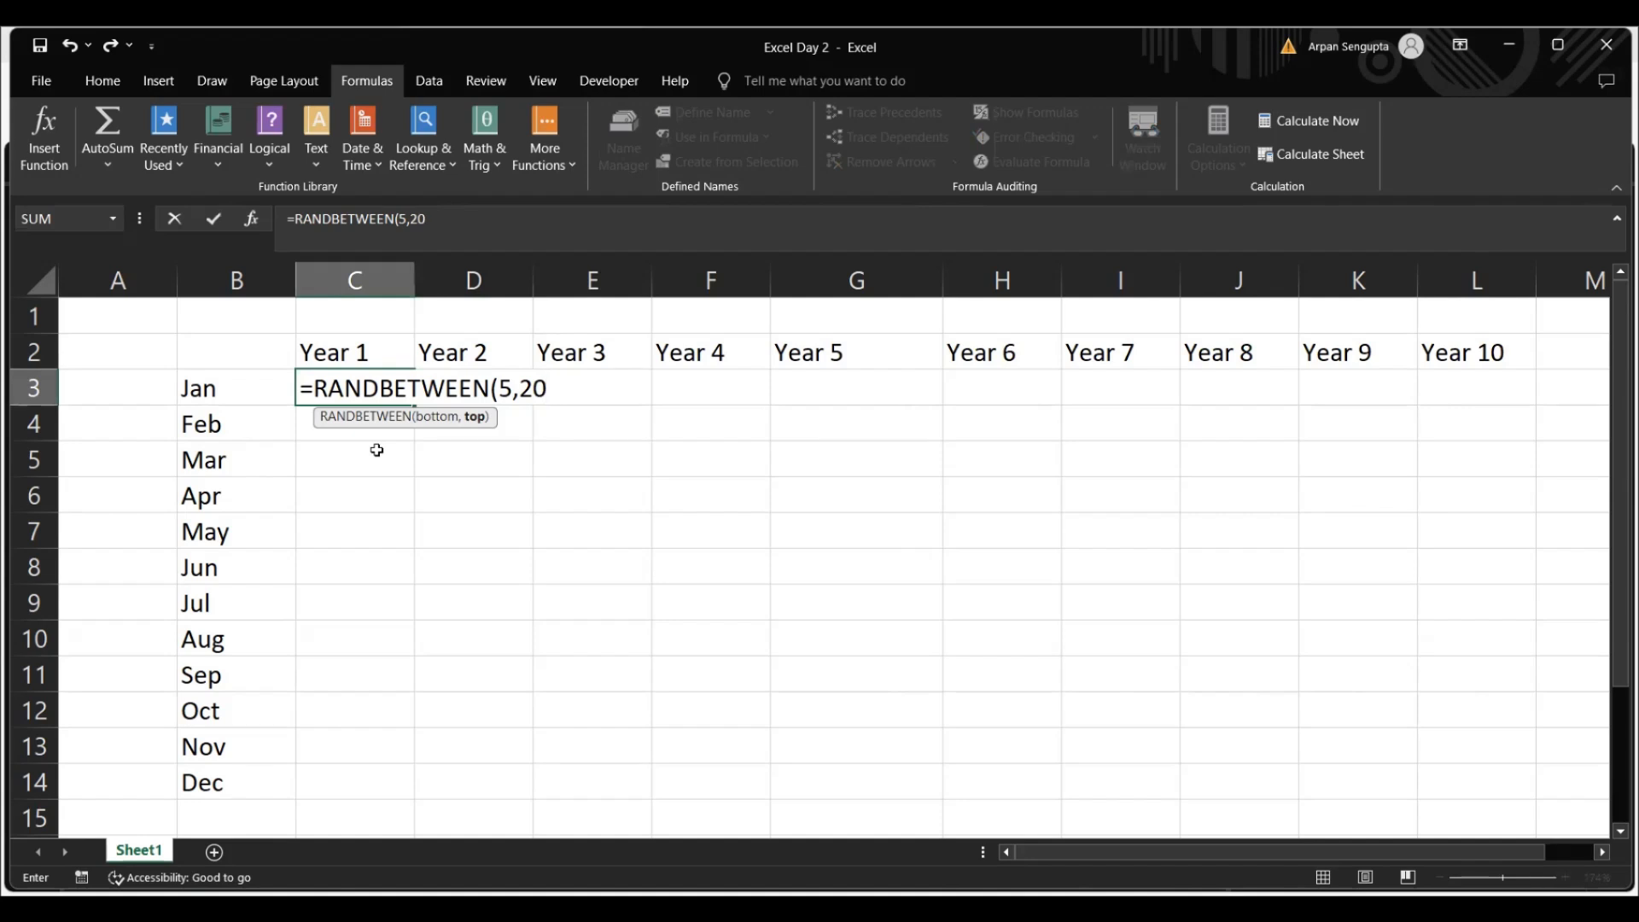
pyautogui.write(')')
pyautogui.hotkey('ctrl', 'Return')
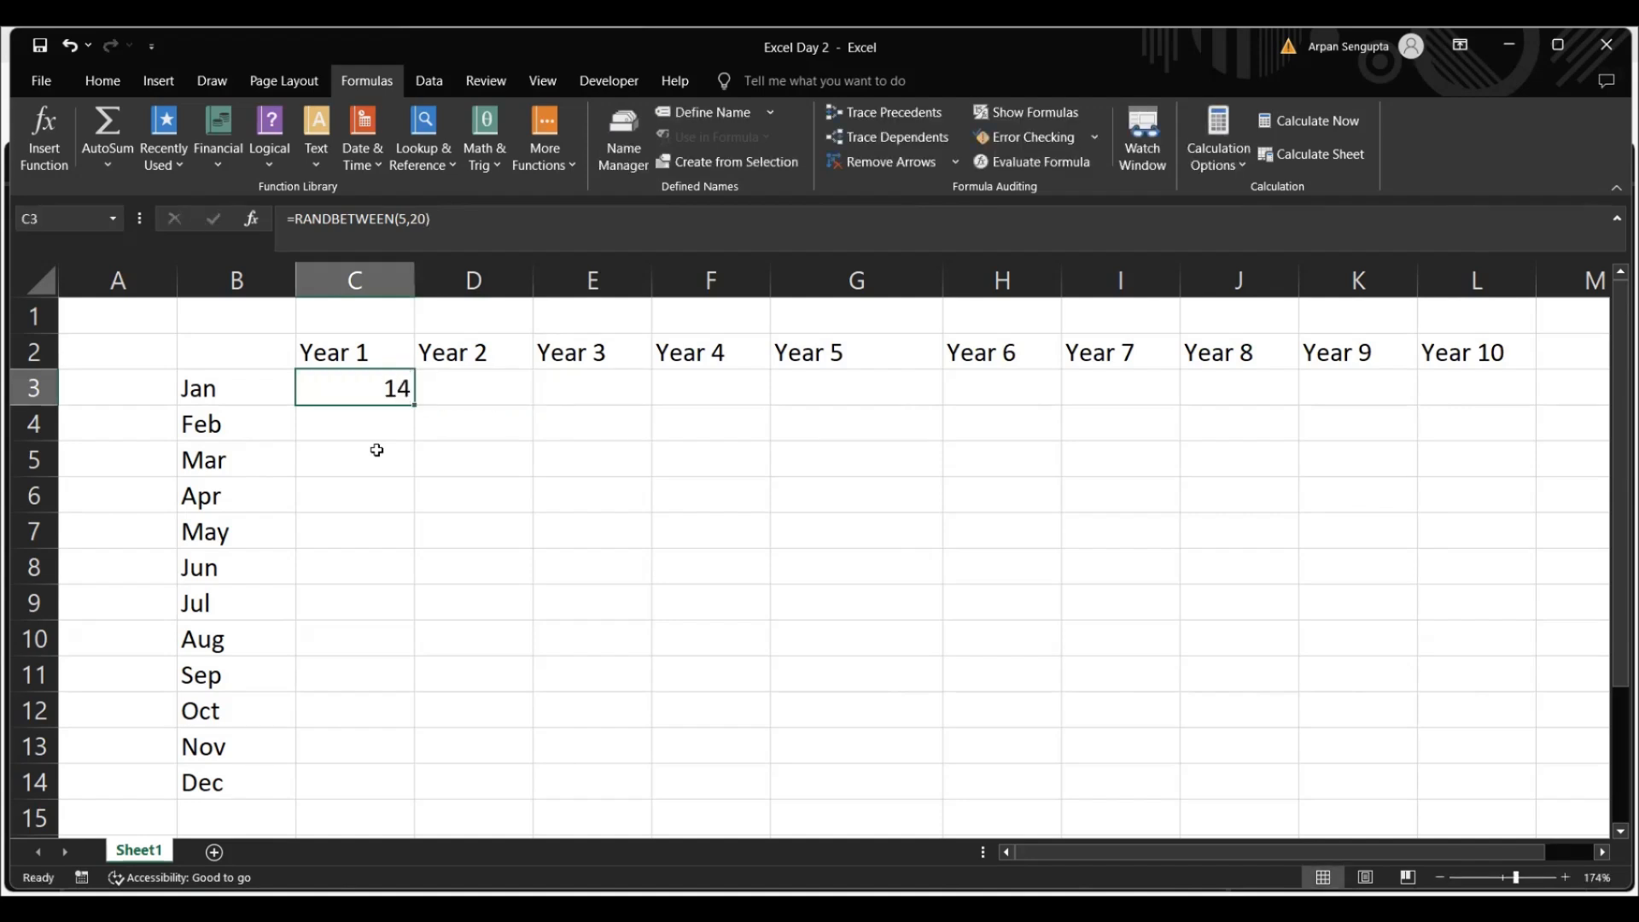
# Copy cell C3 and paste only its formula into the whole month-by-year range C3:L14 with Paste Special
pyautogui.hotkey('ctrl', 'c')
pyautogui.hotkey('shift', 'Down')
pyautogui.hotkey('shift', 'Down')
pyautogui.hotkey('shift', 'Down')
pyautogui.hotkey('shift', 'Down')
pyautogui.hotkey('shift', 'Down')
pyautogui.hotkey('shift', 'Down')
pyautogui.hotkey('shift', 'Down')
pyautogui.hotkey('shift', 'Down')
pyautogui.hotkey('shift', 'Down')
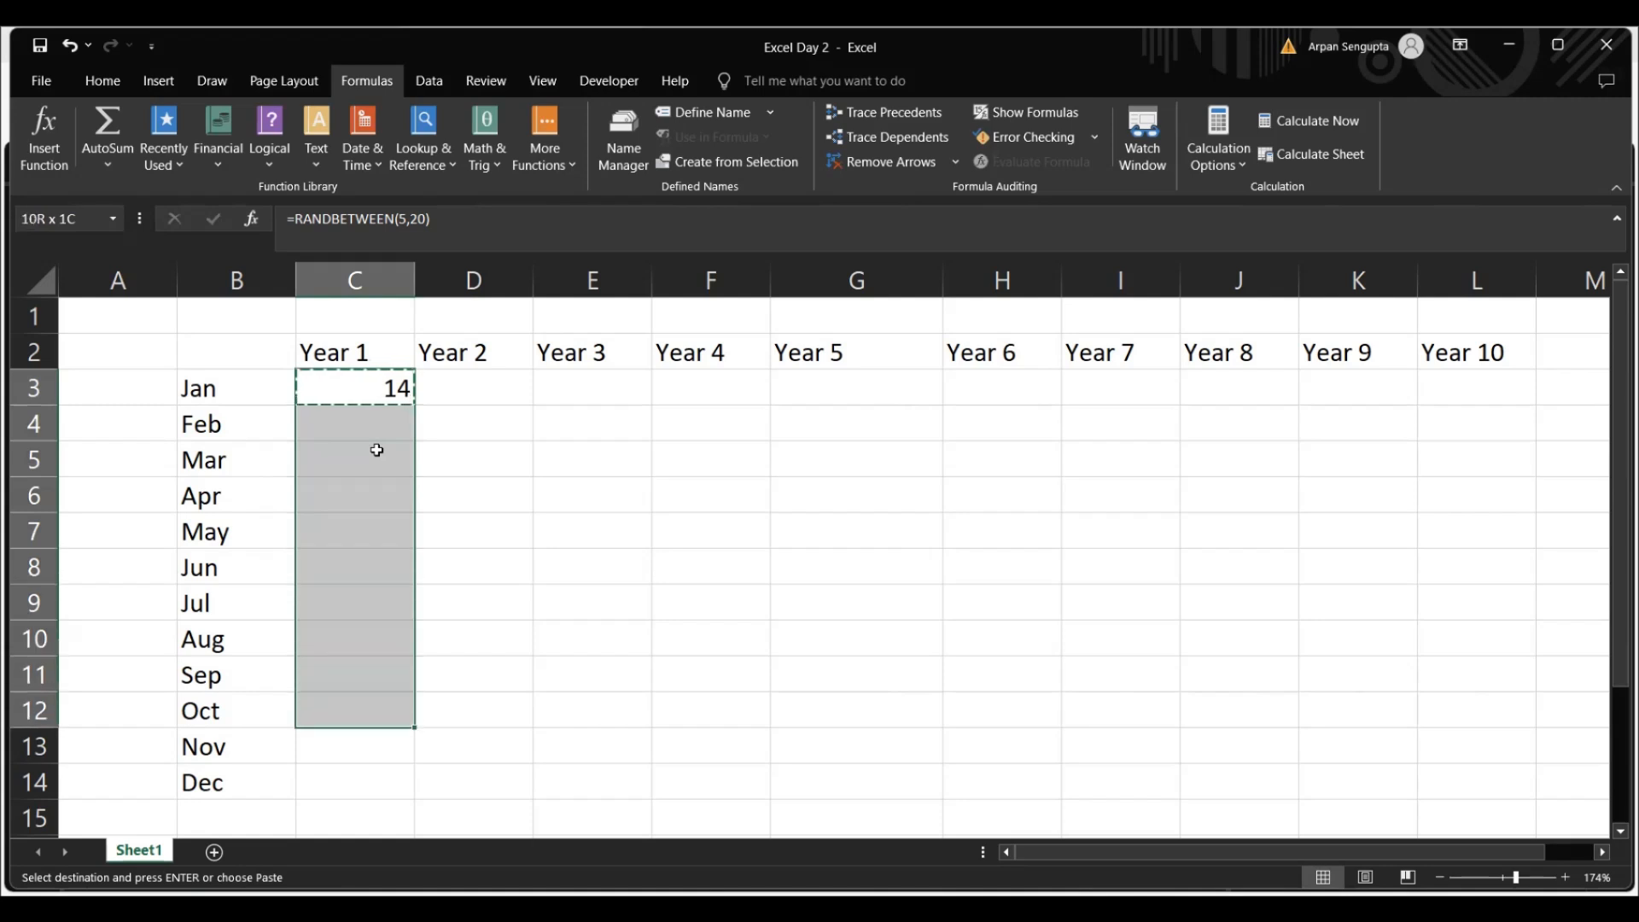
pyautogui.hotkey('shift', 'Down')
pyautogui.hotkey('shift', 'Down')
pyautogui.hotkey('shift', 'Right')
pyautogui.hotkey('shift', 'Right')
pyautogui.hotkey('shift', 'Right')
pyautogui.hotkey('shift', 'Right')
pyautogui.hotkey('shift', 'Right')
pyautogui.hotkey('shift', 'Right')
pyautogui.hotkey('shift', 'Right')
pyautogui.hotkey('shift', 'Right')
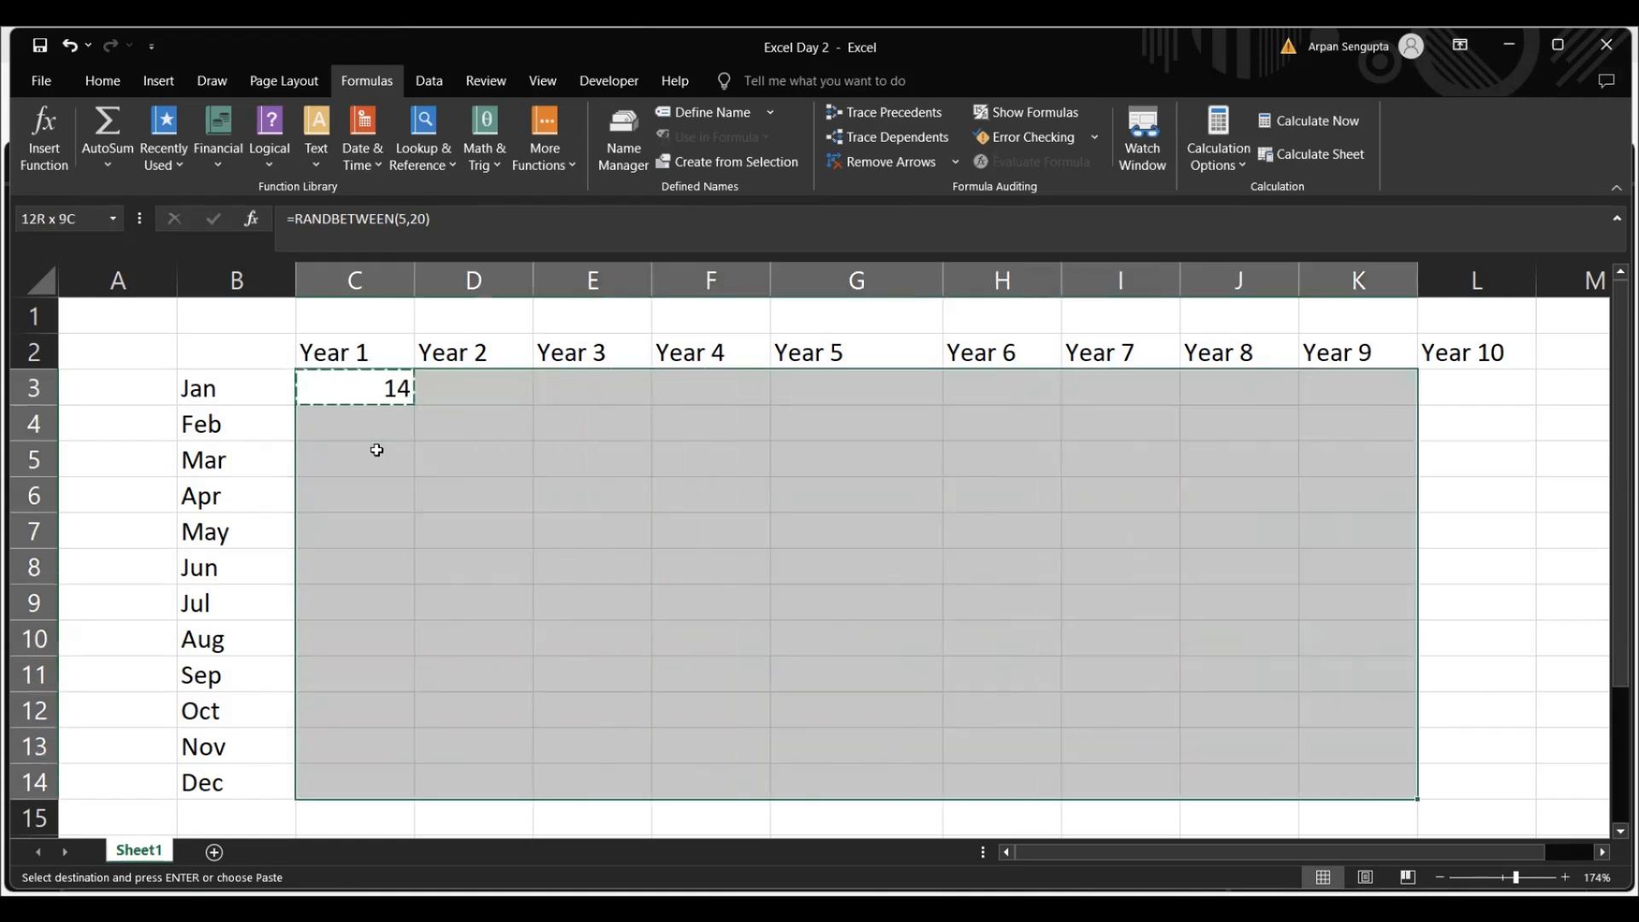
pyautogui.hotkey('shift', 'Right')
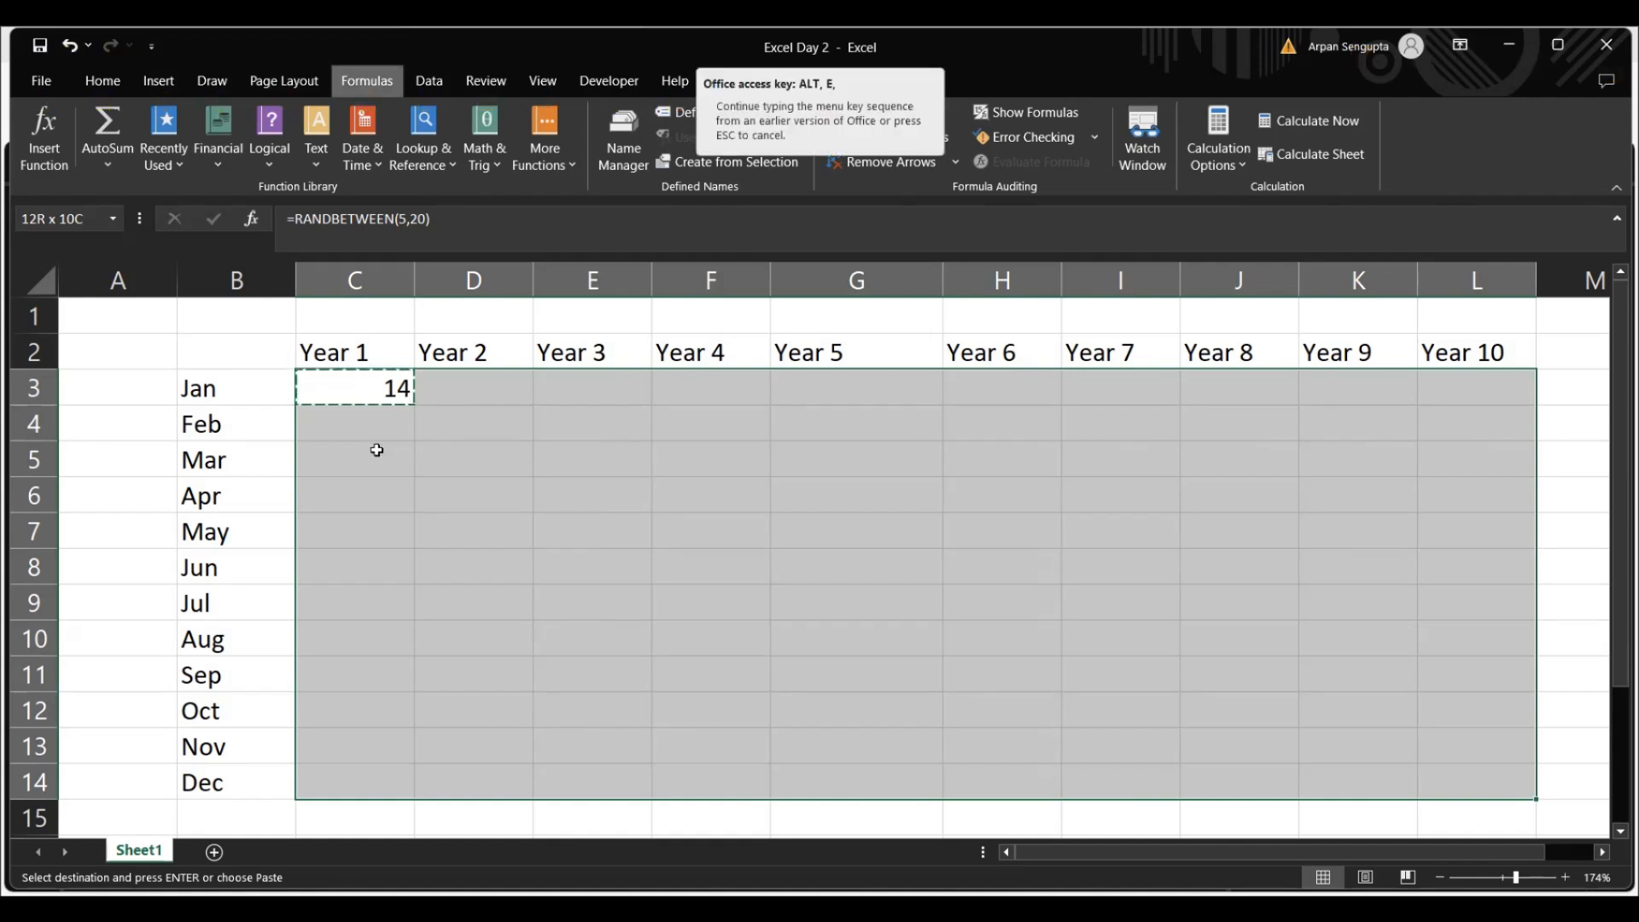
pyautogui.hotkey('ctrl', 'alt', 'v')
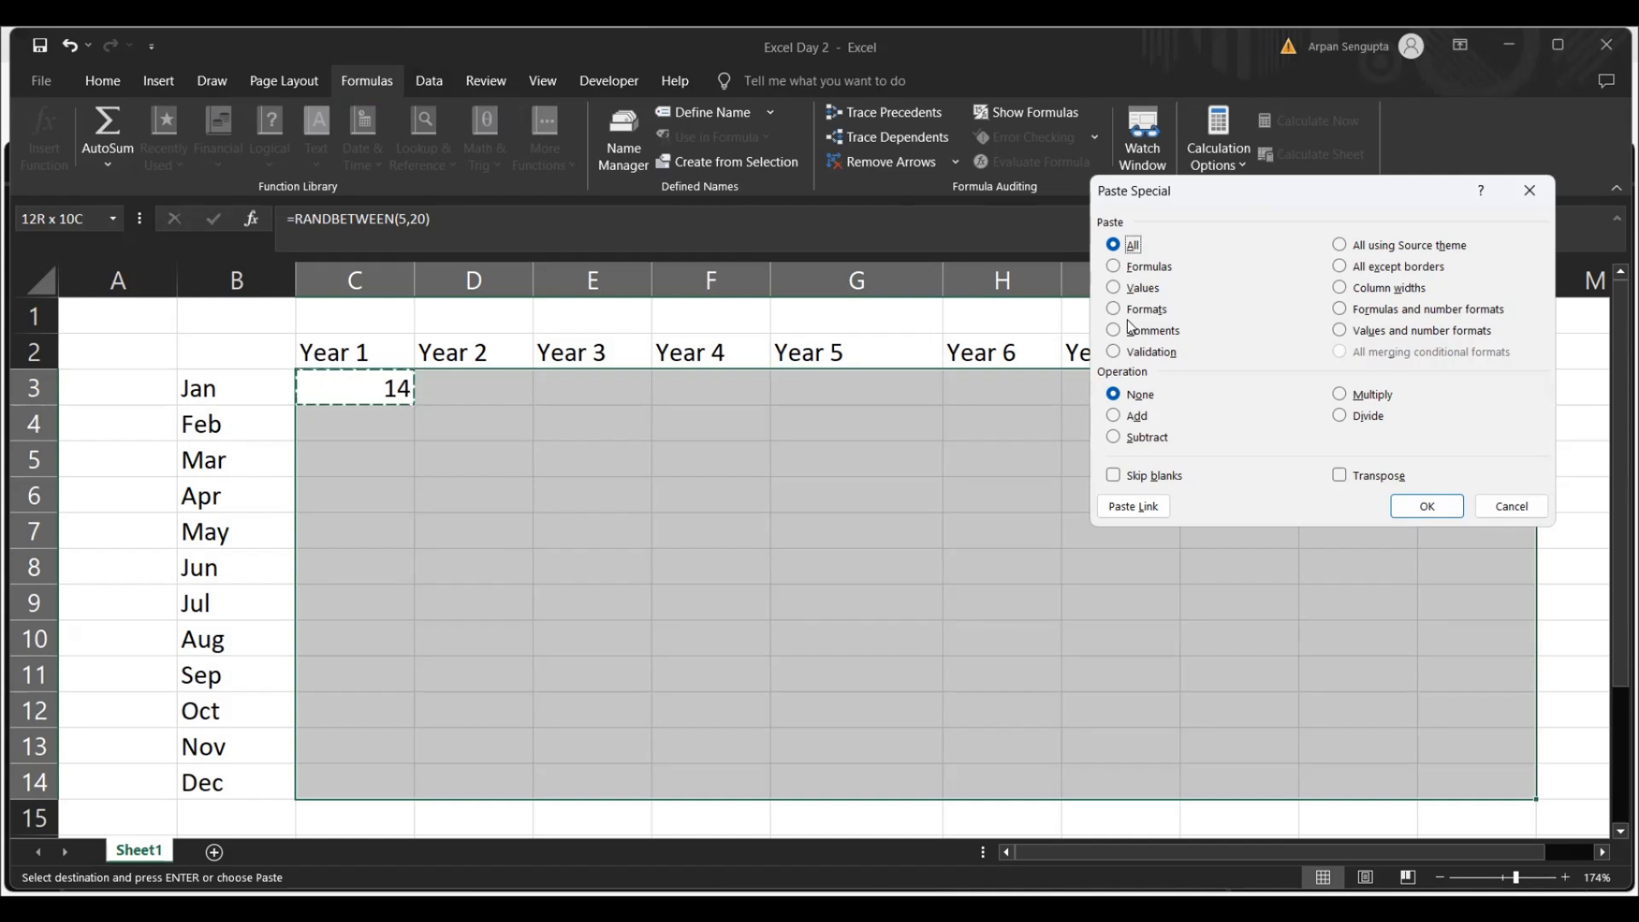
pyautogui.press('f')
pyautogui.press('Return')
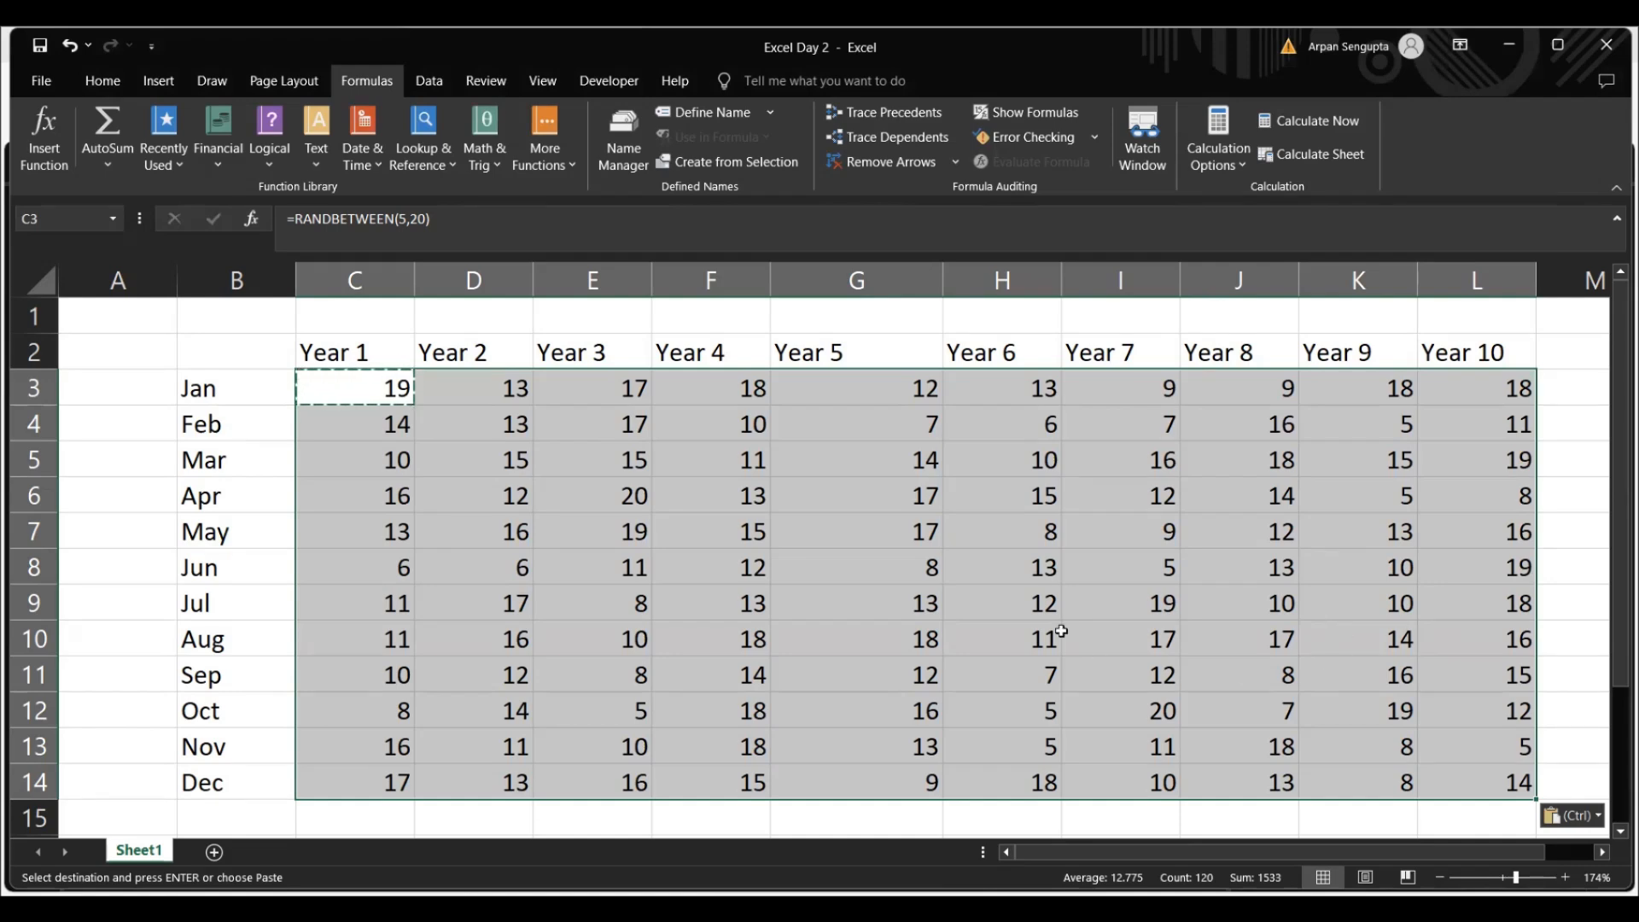
# Check the pasted formulas in the Year 6 cells between H9 and H12
pyautogui.click(1029, 608)
pyautogui.press('Down')
pyautogui.press('Down')
pyautogui.press('Down')
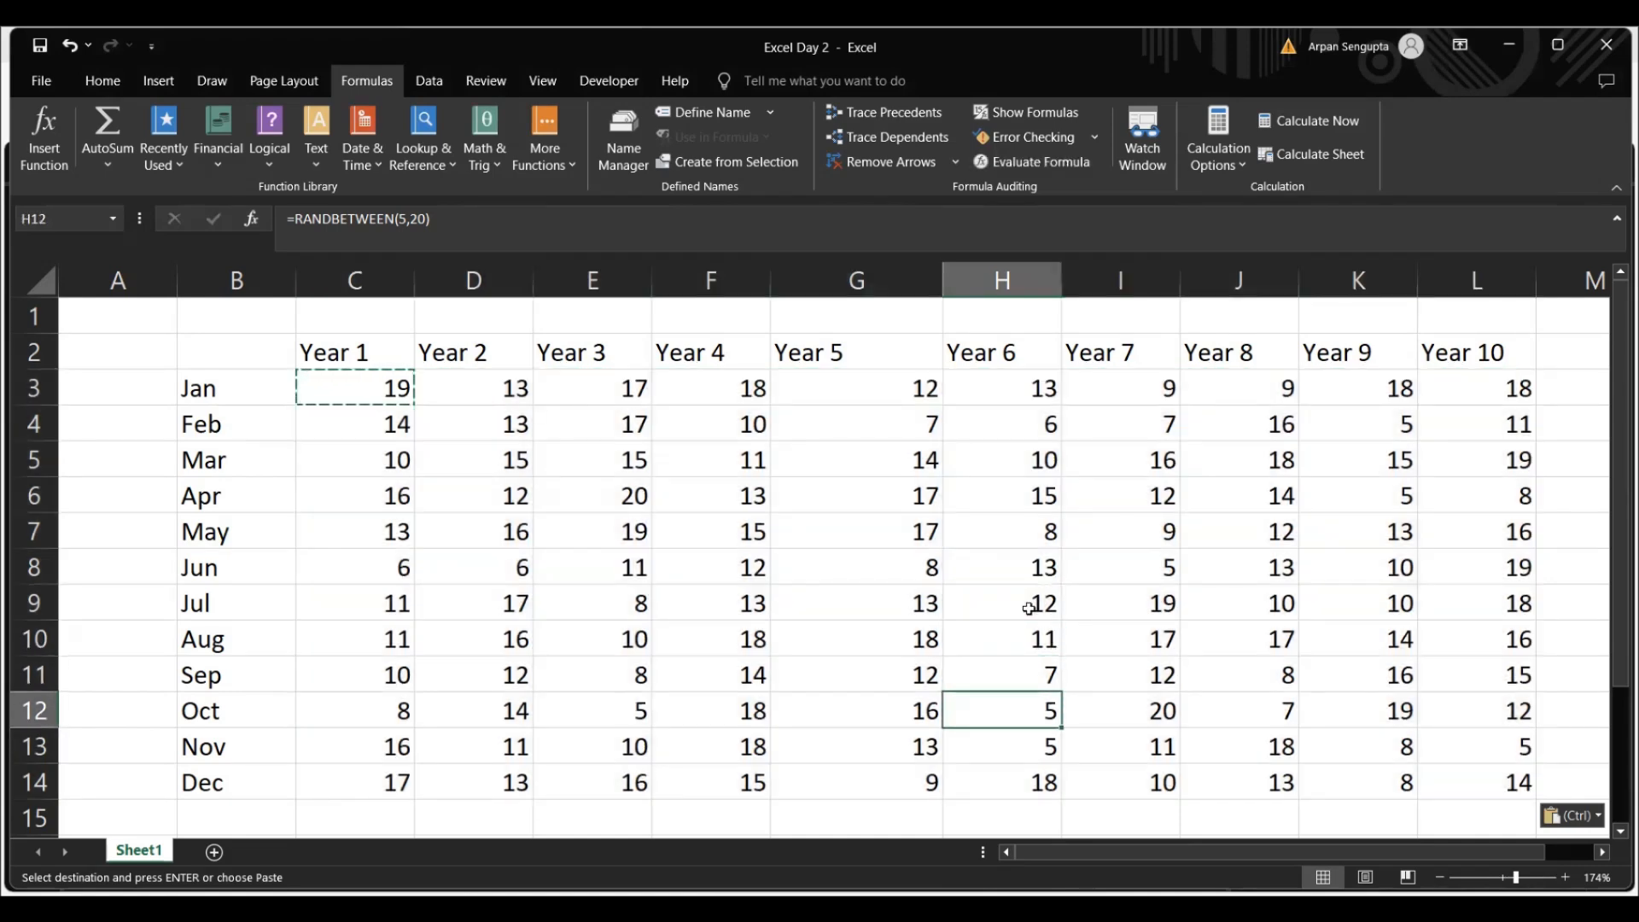
pyautogui.press('Up')
pyautogui.press('Up')
pyautogui.press('Up')
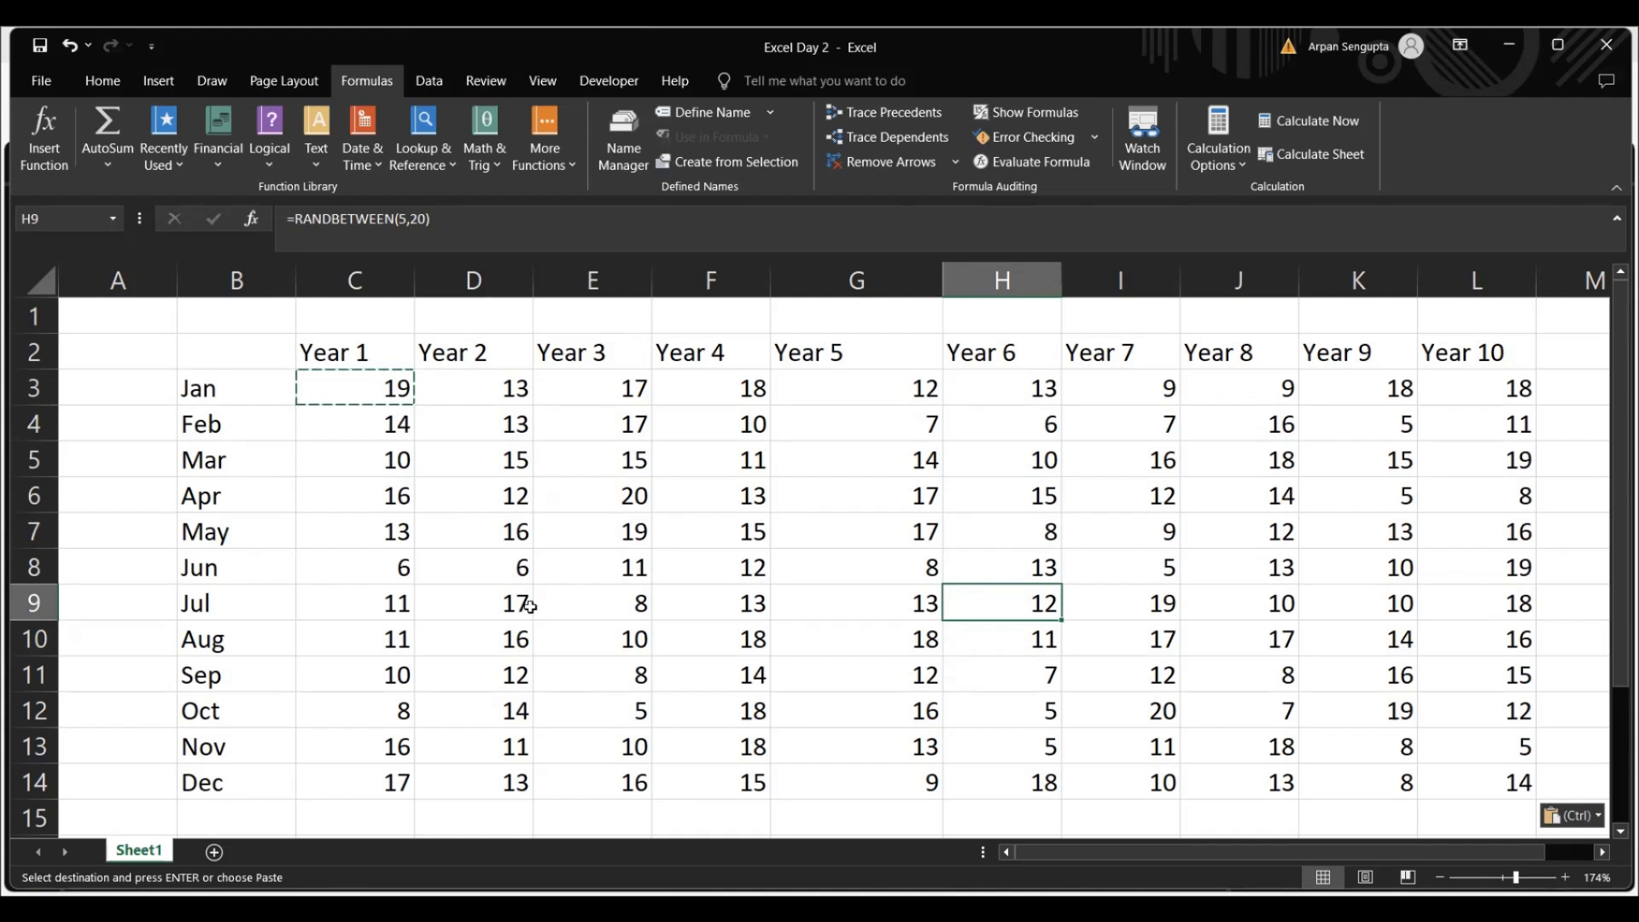
# Recalculate the workbook three times to regenerate the random numbers in the table
pyautogui.press('F9')
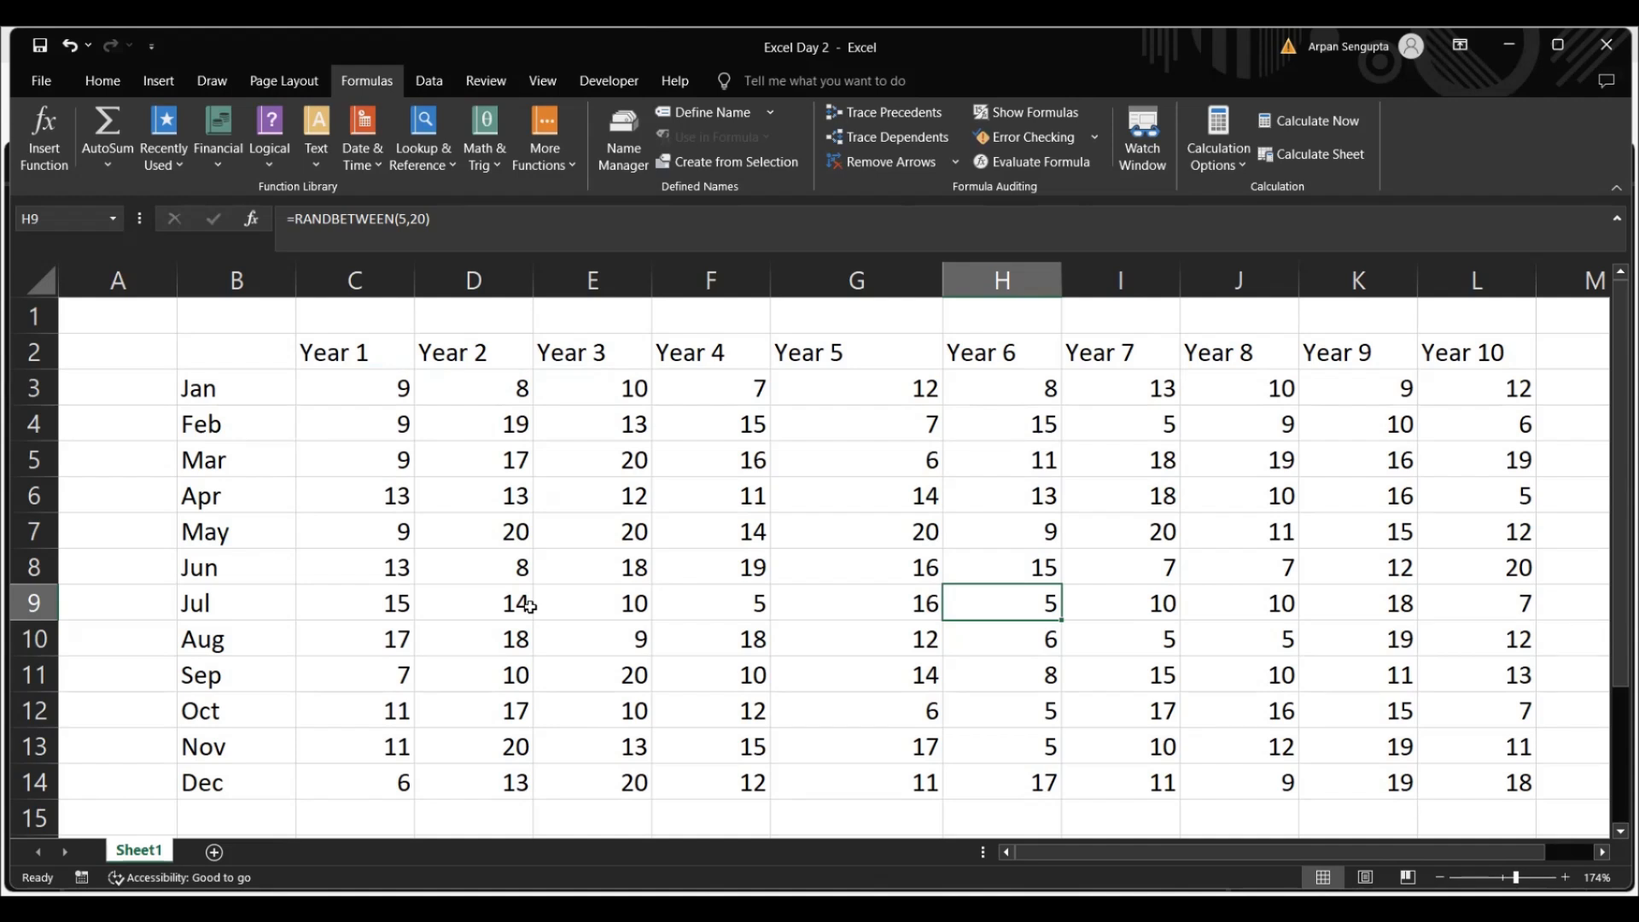
pyautogui.press('F9')
pyautogui.press('F9')
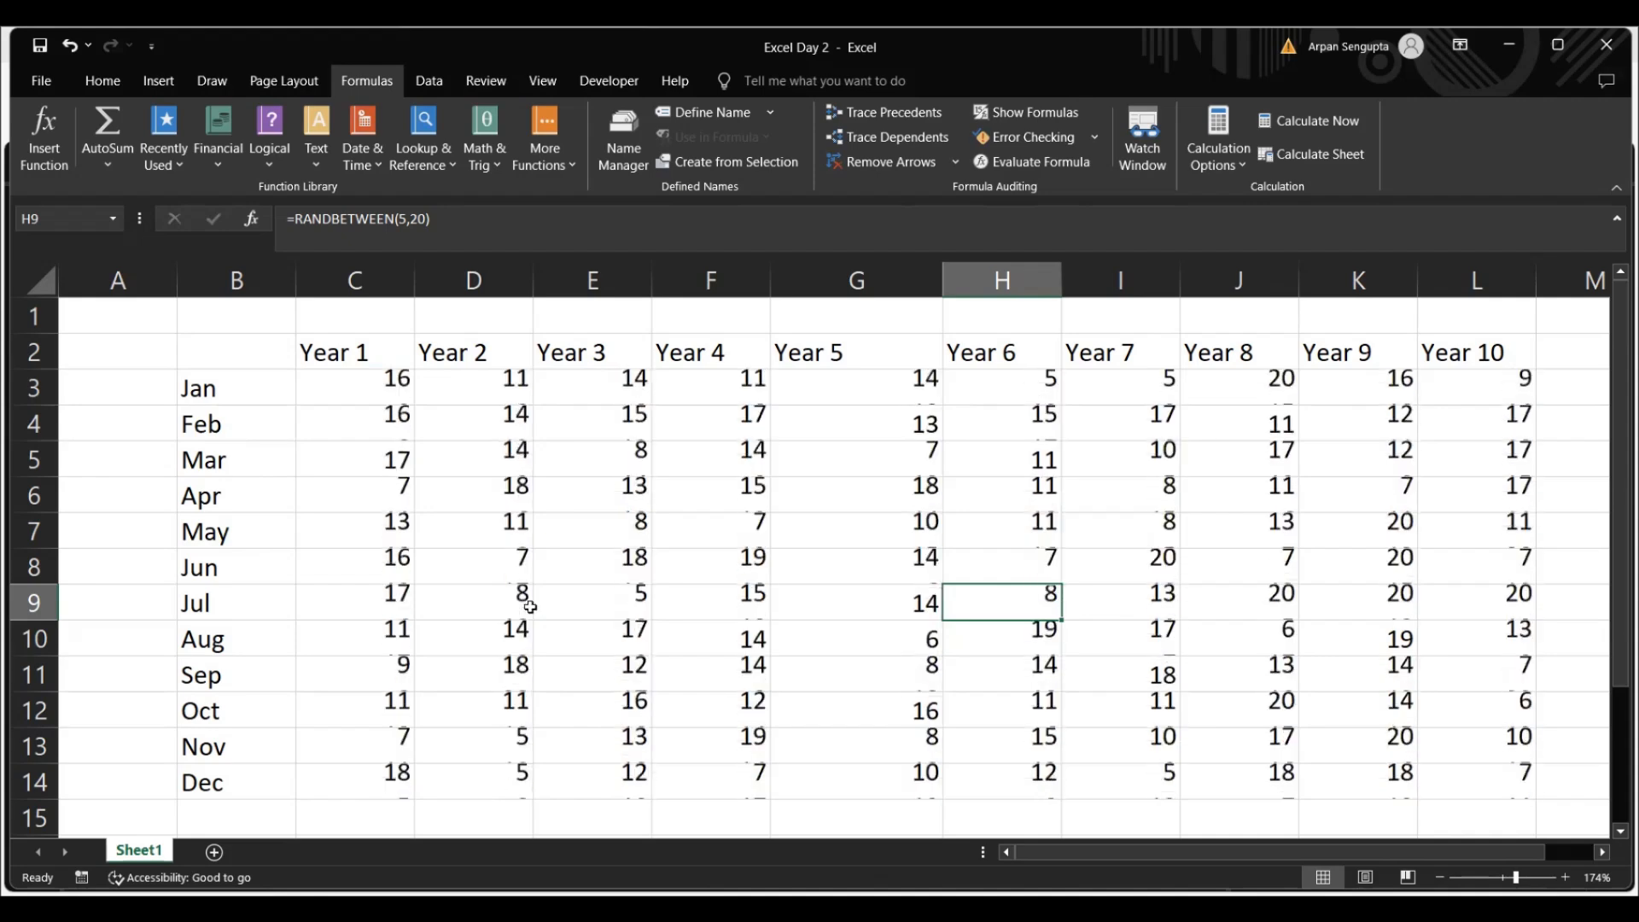
pyautogui.click(375, 391)
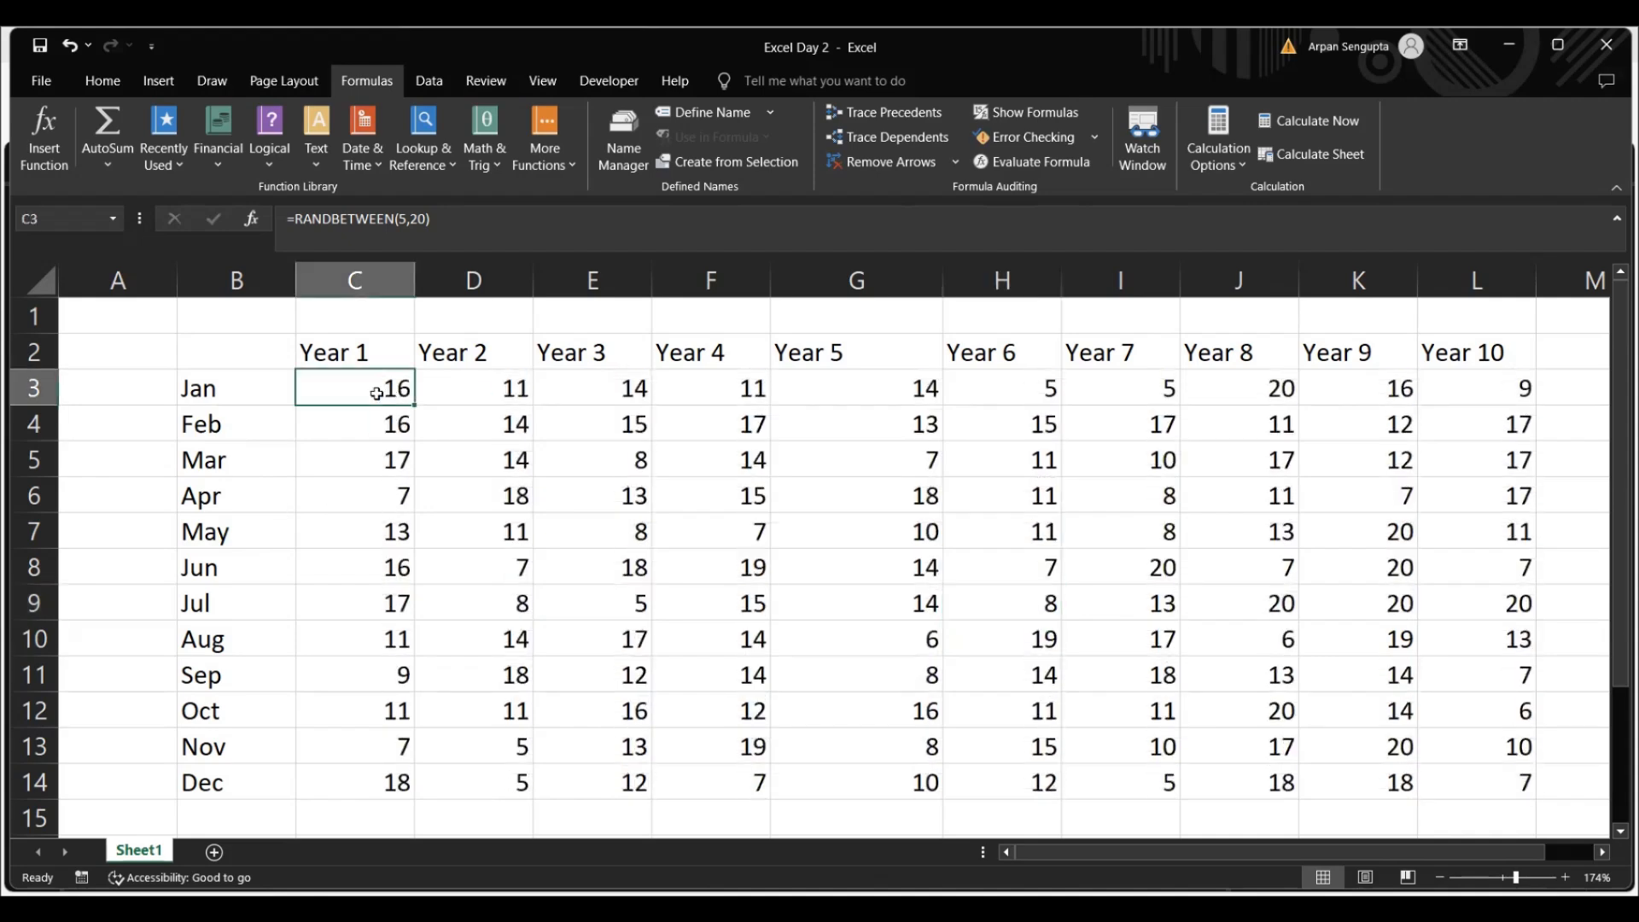
pyautogui.hotkey('ctrl', 'shift', 'Down')
pyautogui.hotkey('ctrl', 'shift', 'Right')
pyautogui.hotkey('ctrl', 'c')
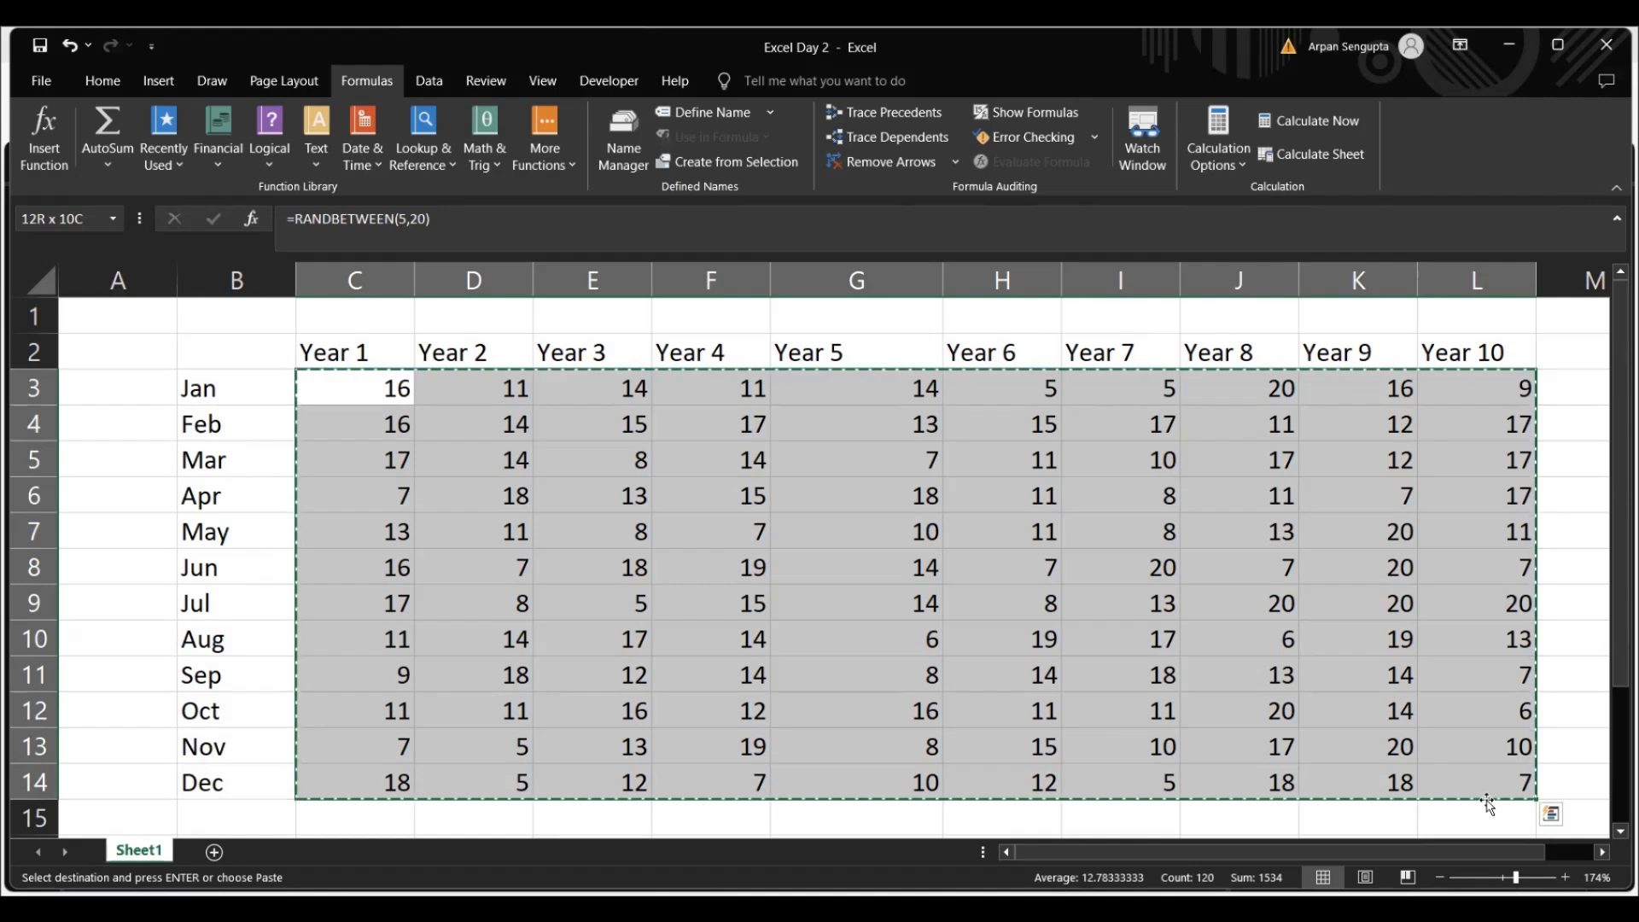
pyautogui.click(360, 404)
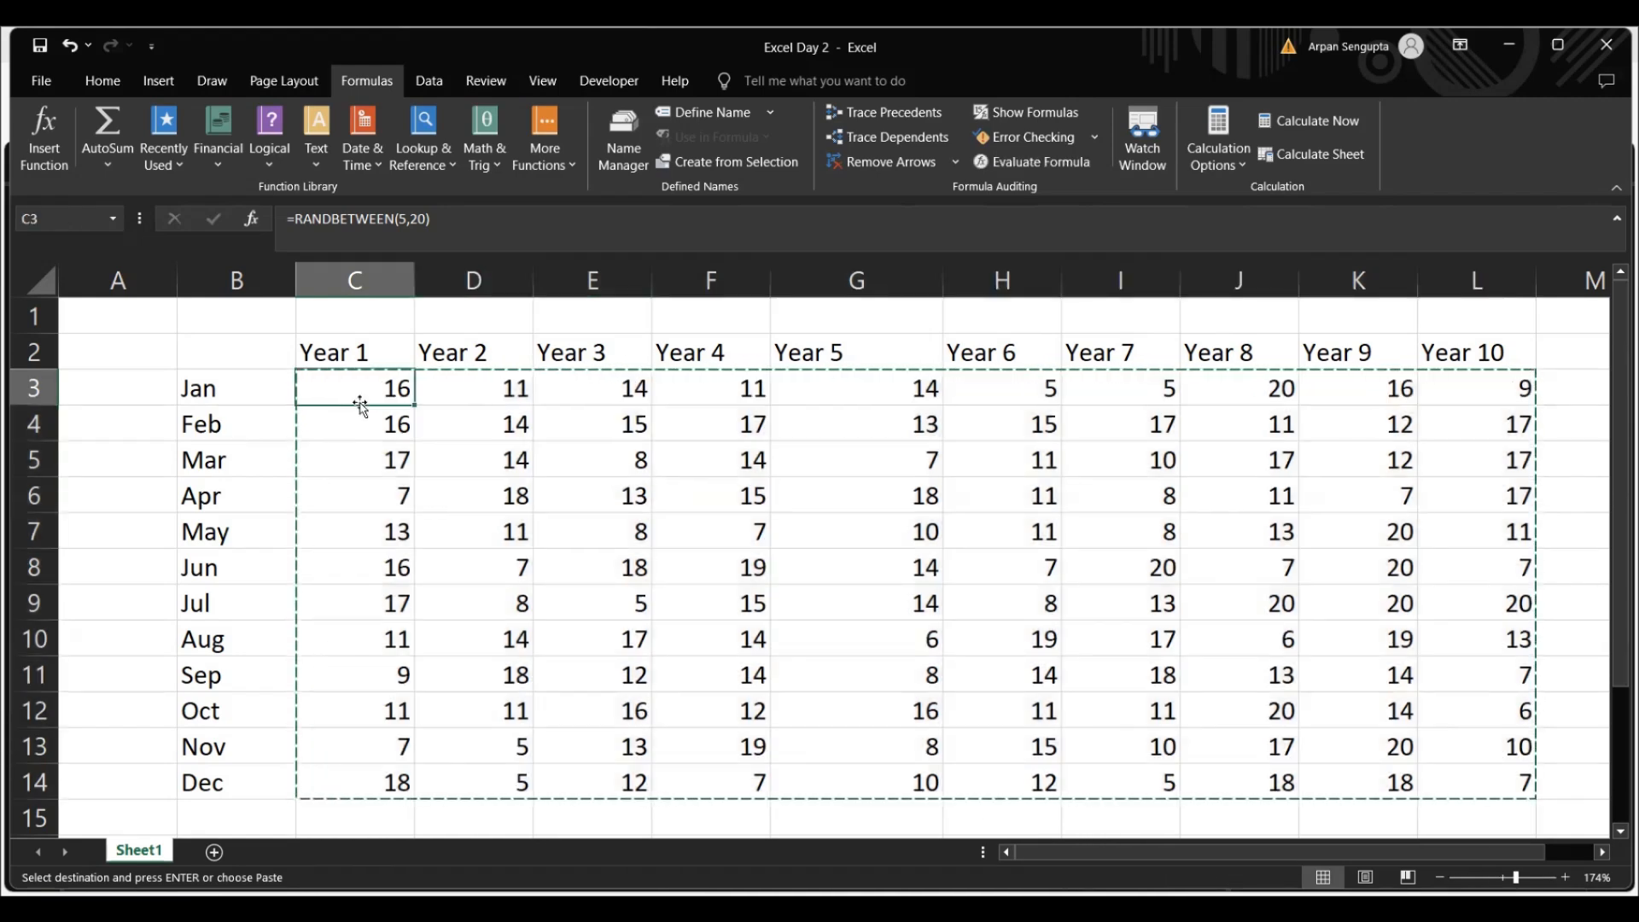
pyautogui.press('Escape')
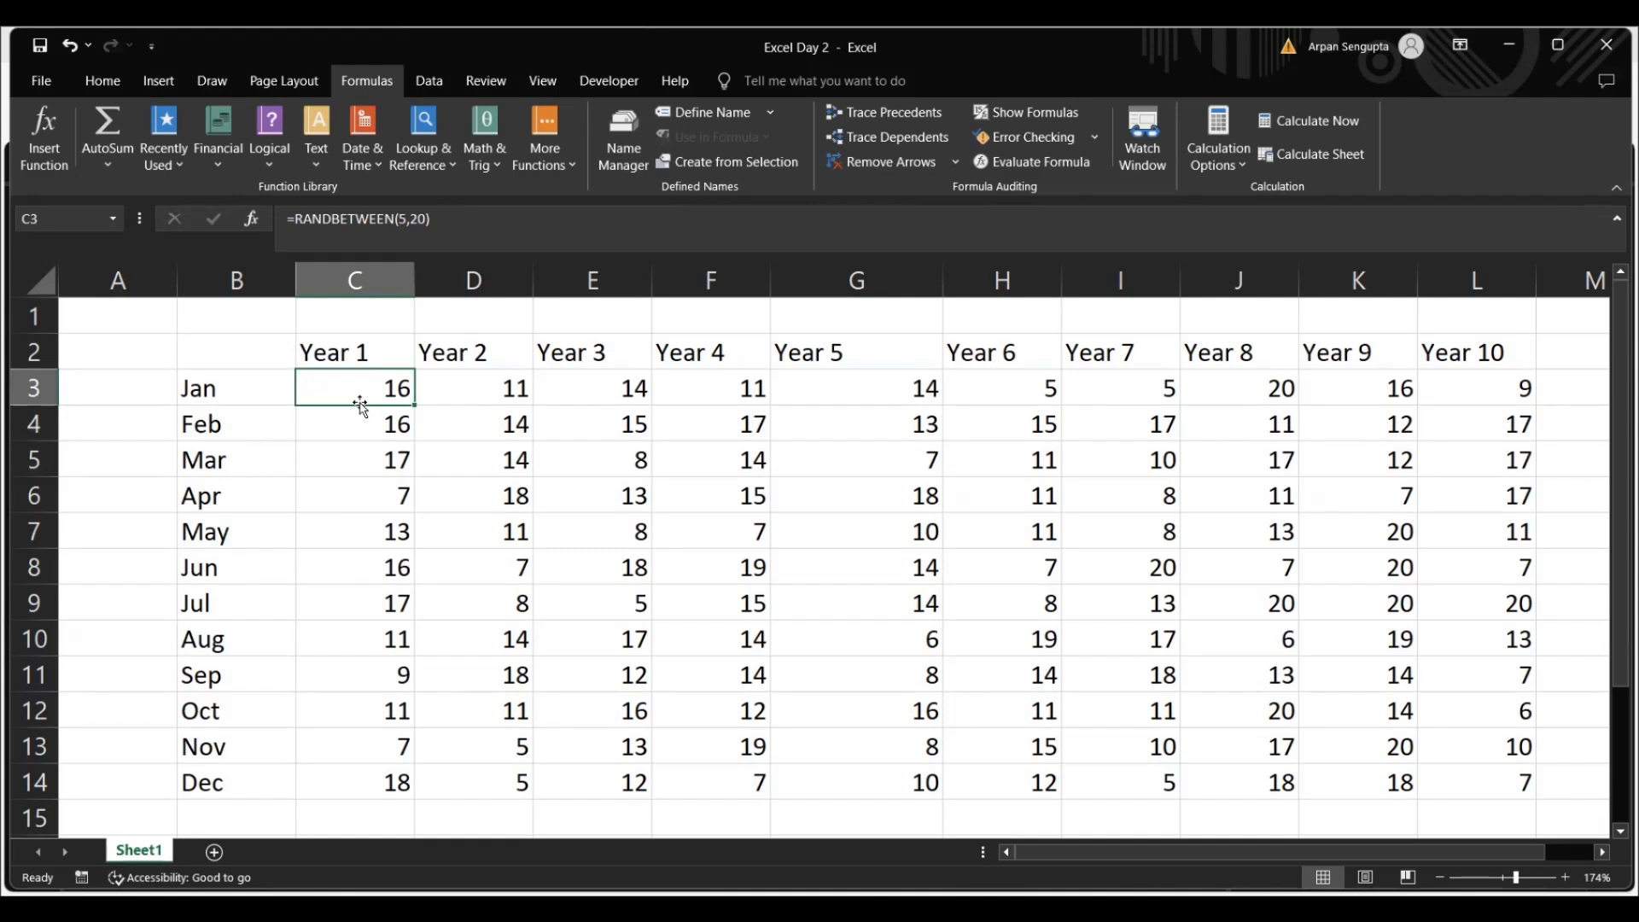
# Copy the month-by-year range C3:L14 and paste it over itself as values only to replace the RANDBETWEEN formulas
pyautogui.hotkey('ctrl', 'shift', 'Down')
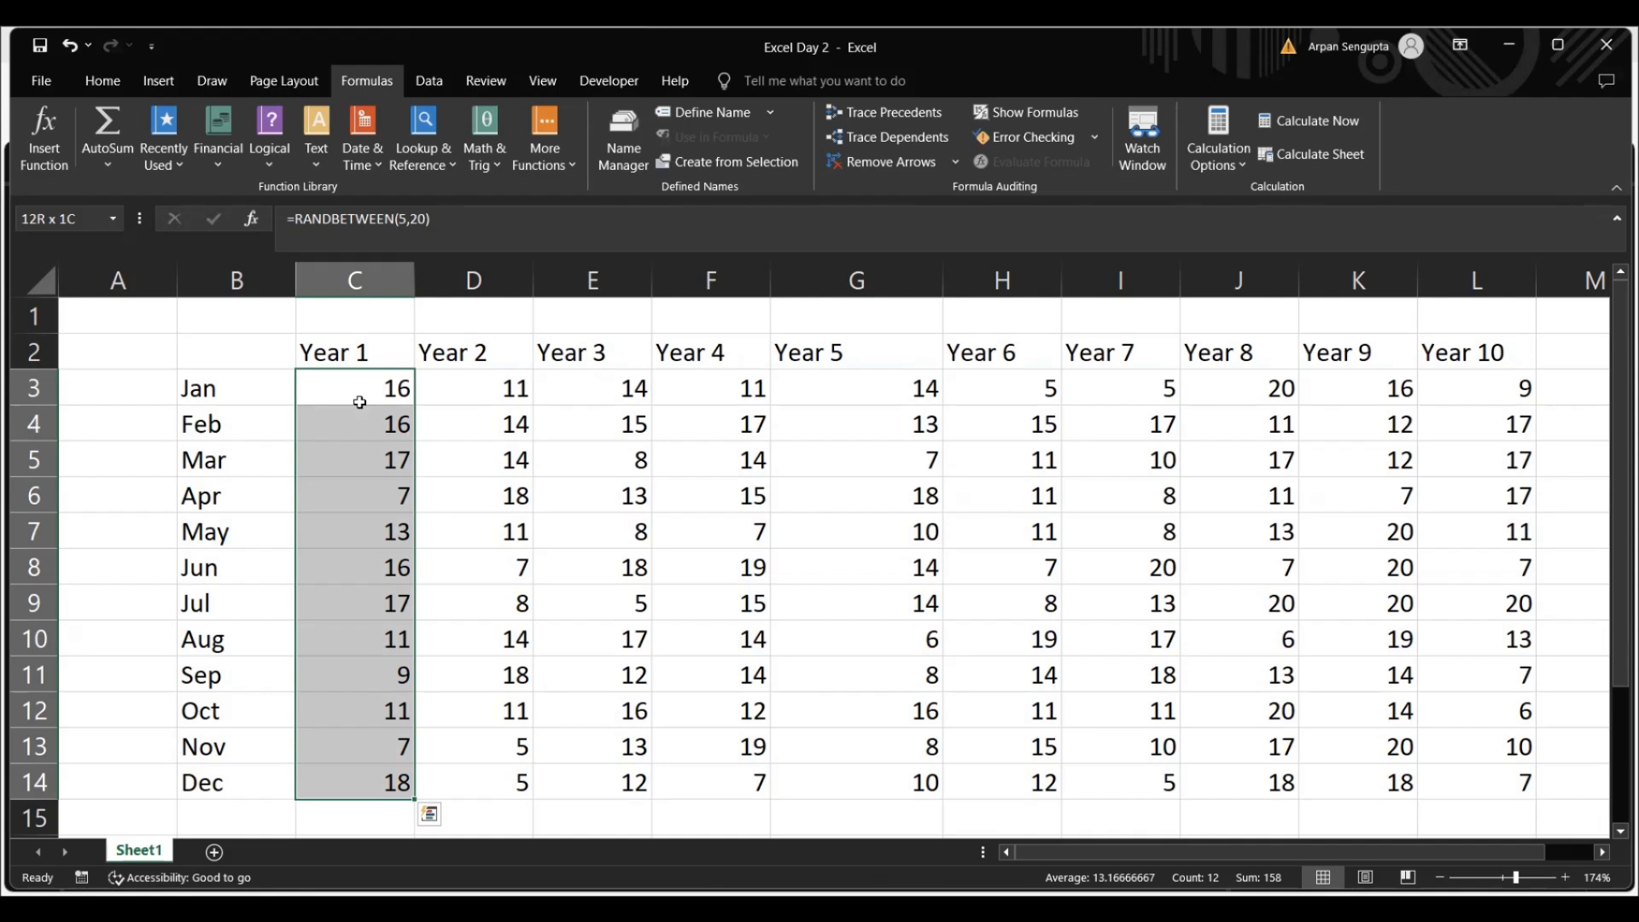
pyautogui.hotkey('ctrl', 'shift', 'Right')
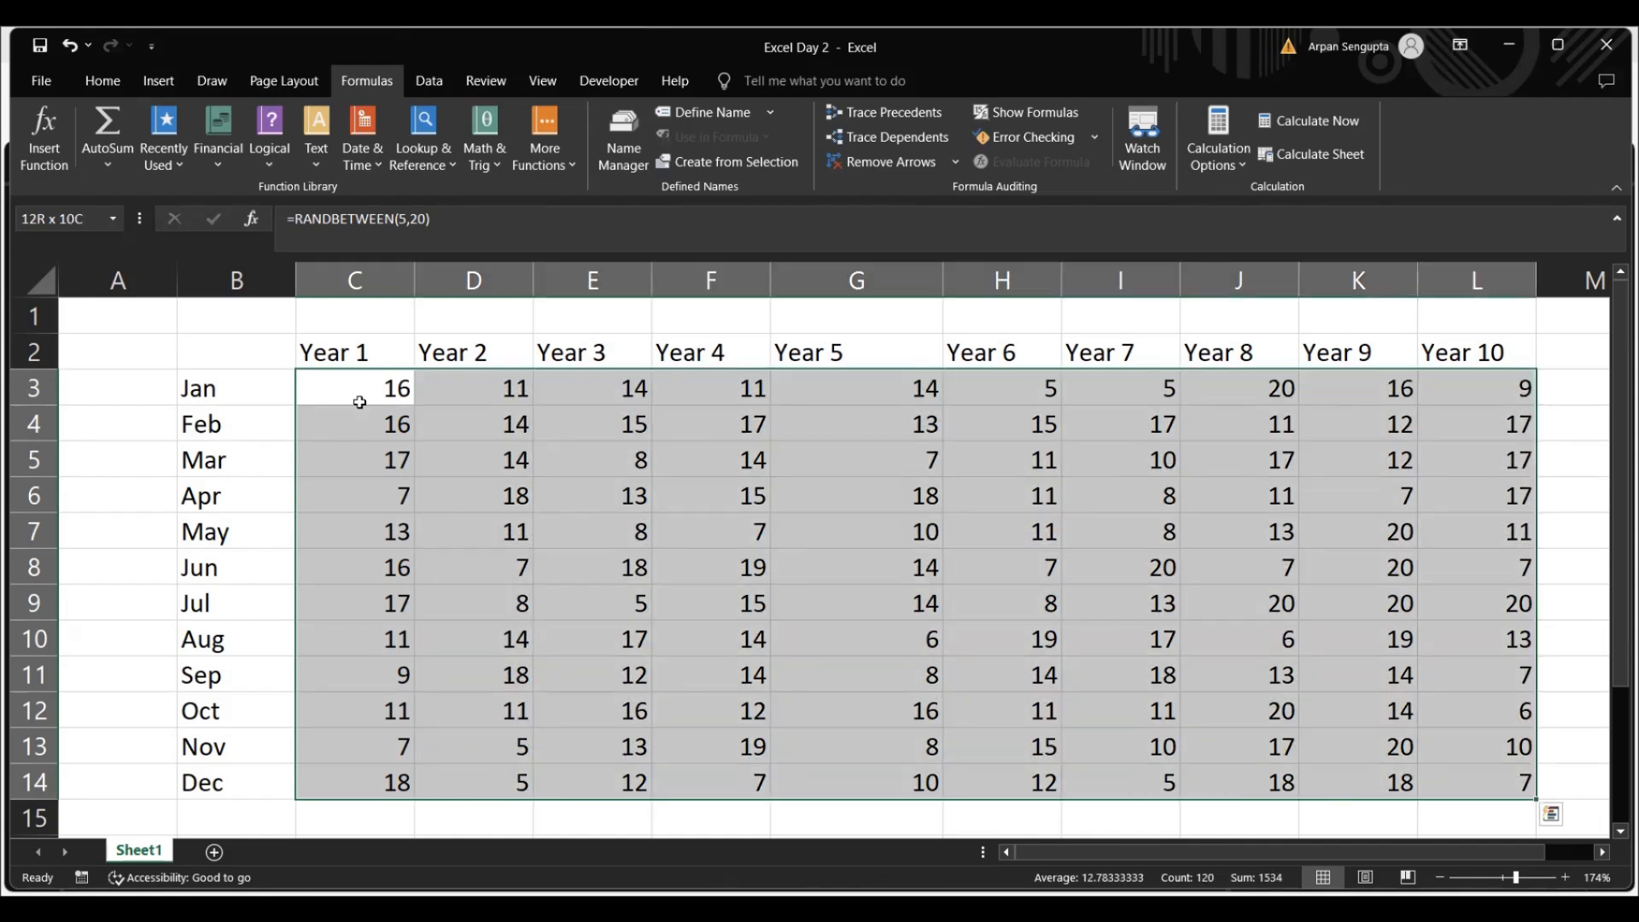
pyautogui.hotkey('ctrl', 'c')
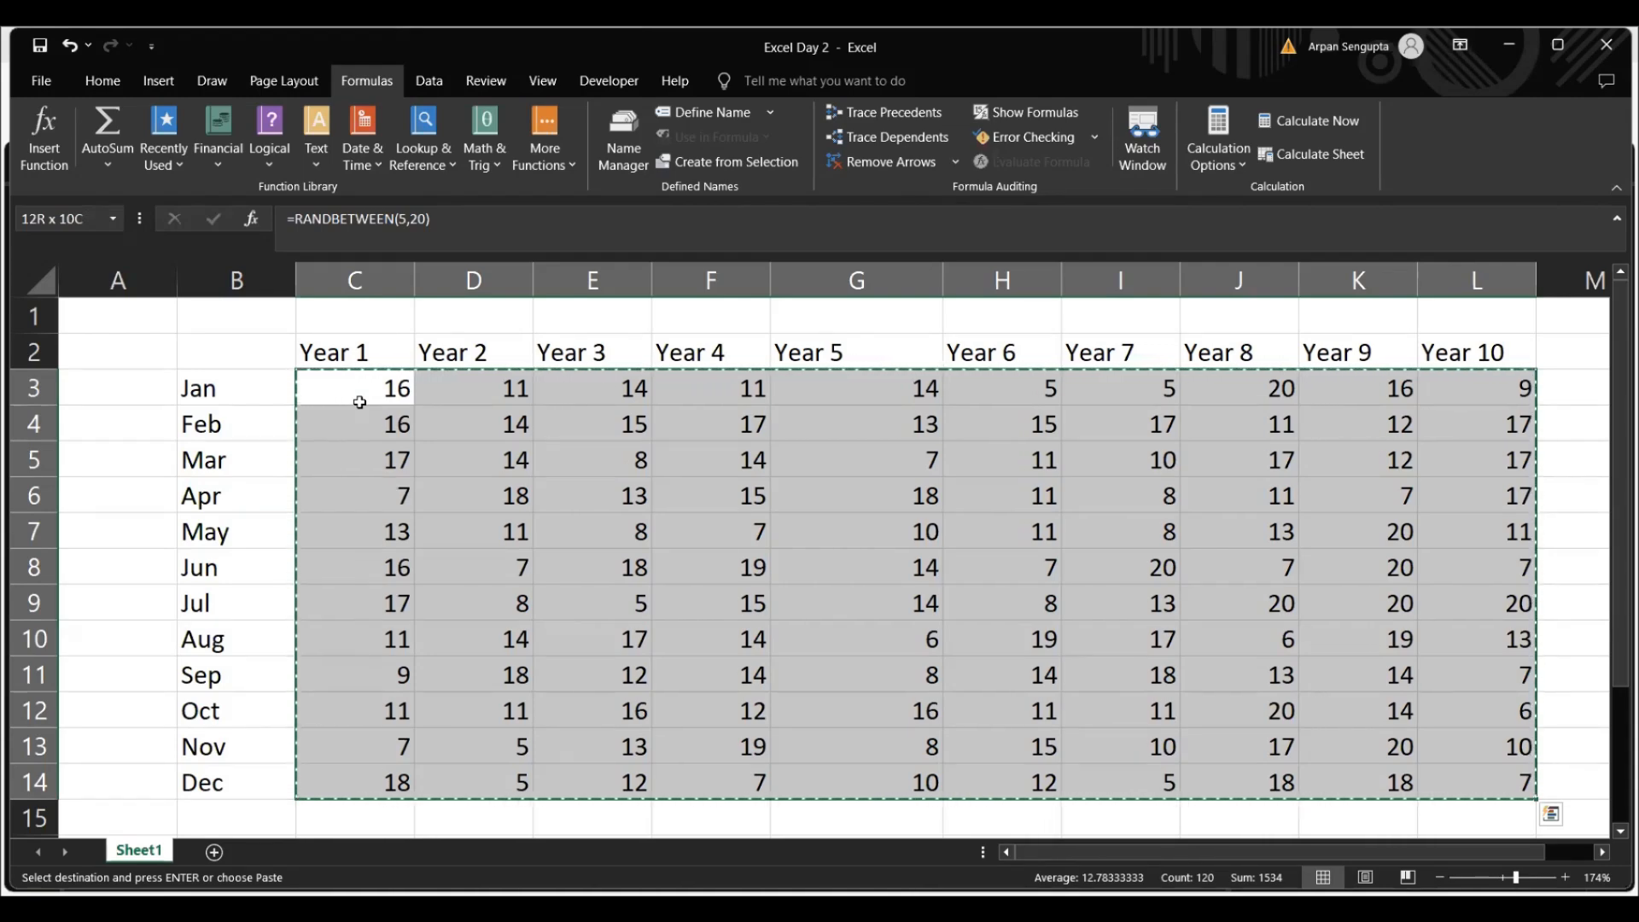
pyautogui.press('super')
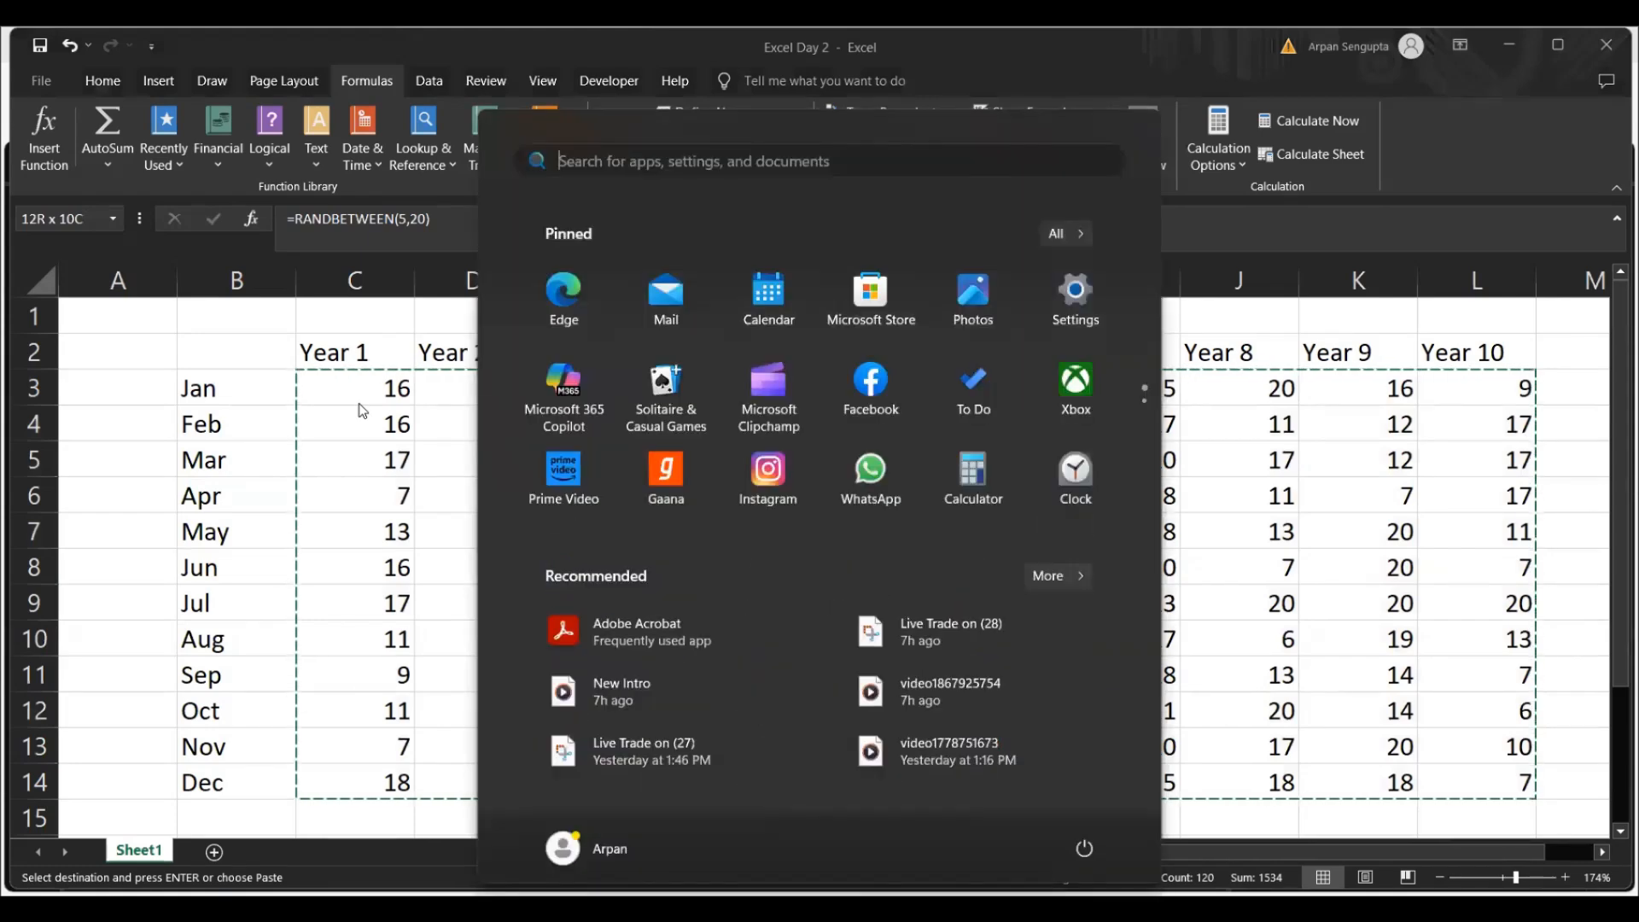
pyautogui.press('super')
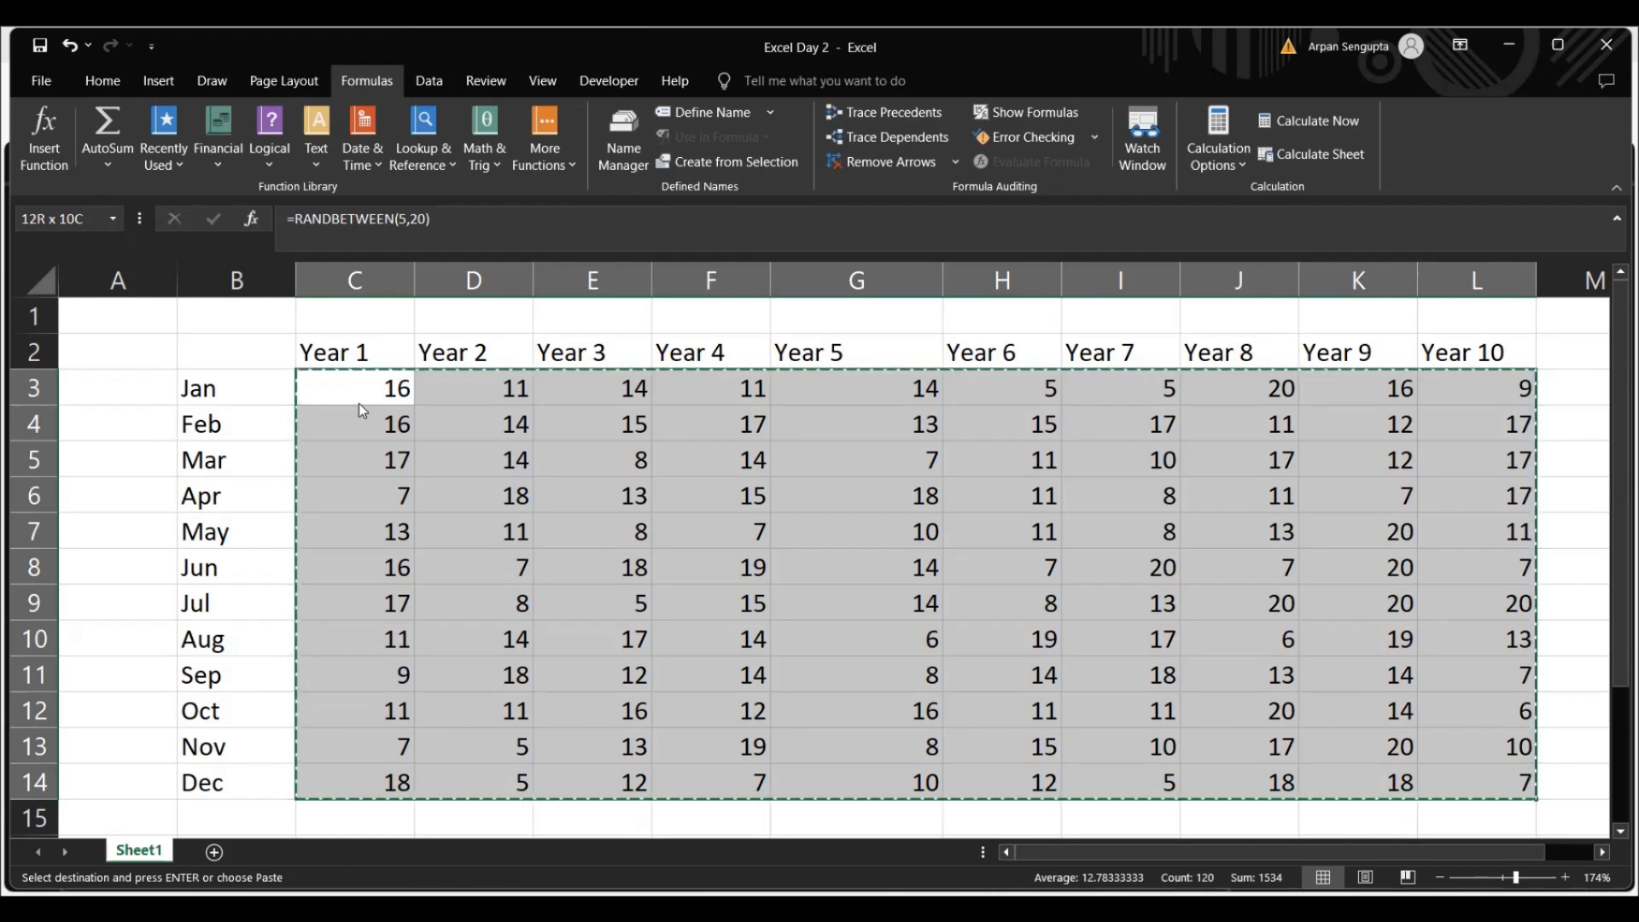
pyautogui.hotkey('shift', 'F10')
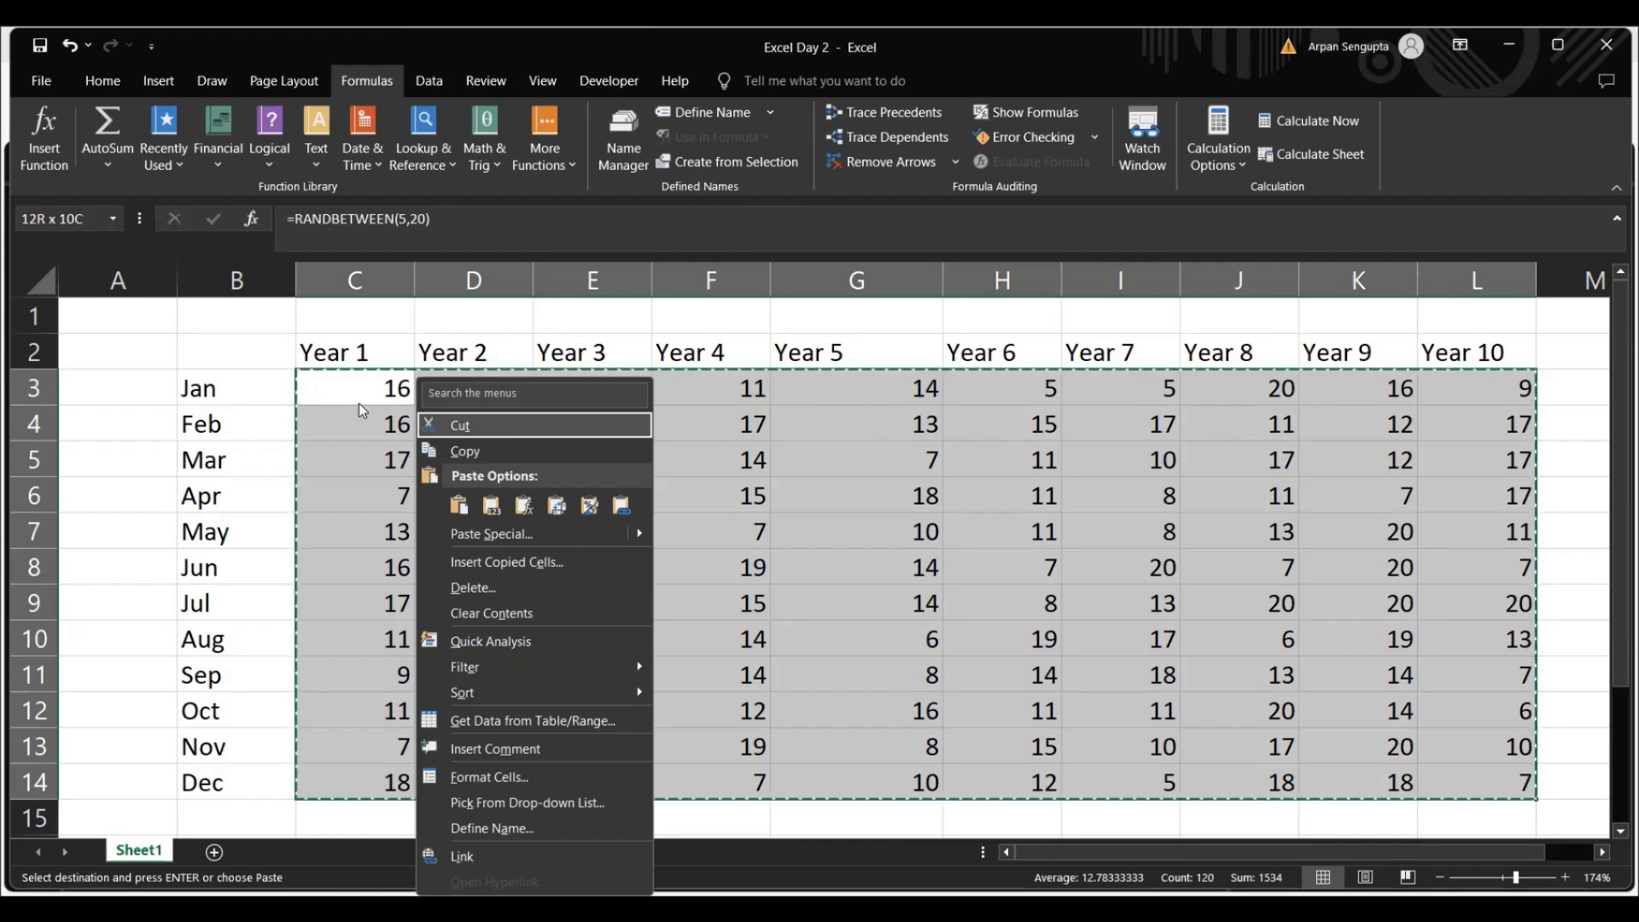
pyautogui.press('v')
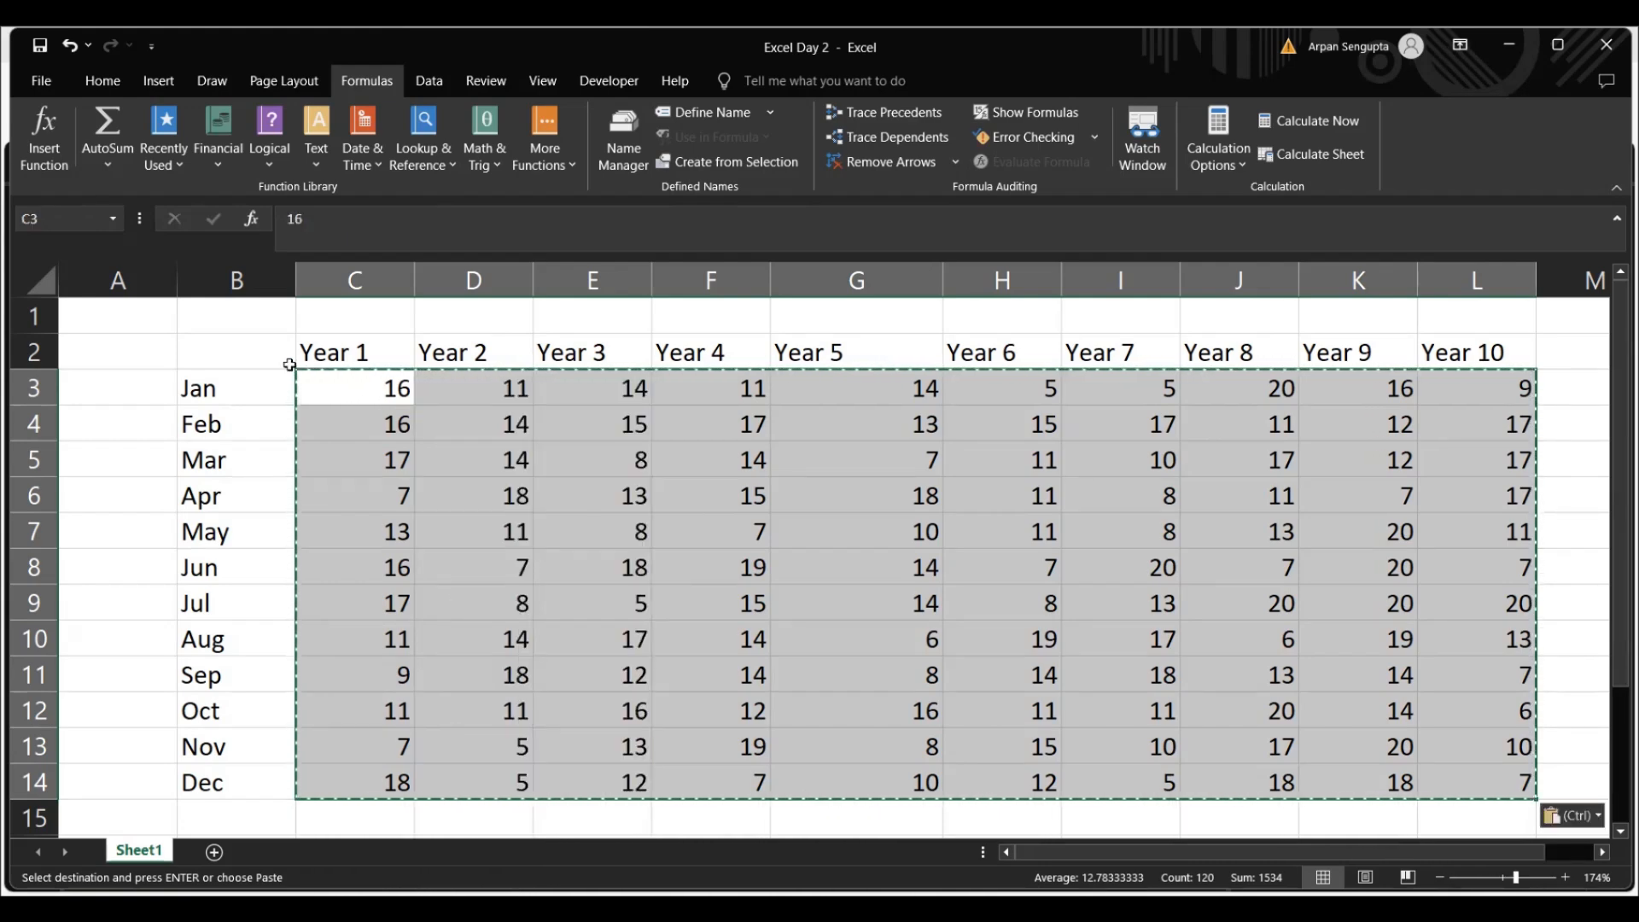
# Check the contents of several table cells, including E6, G8 and I10, for fixed values instead of formulas
pyautogui.doubleClick(555, 502)
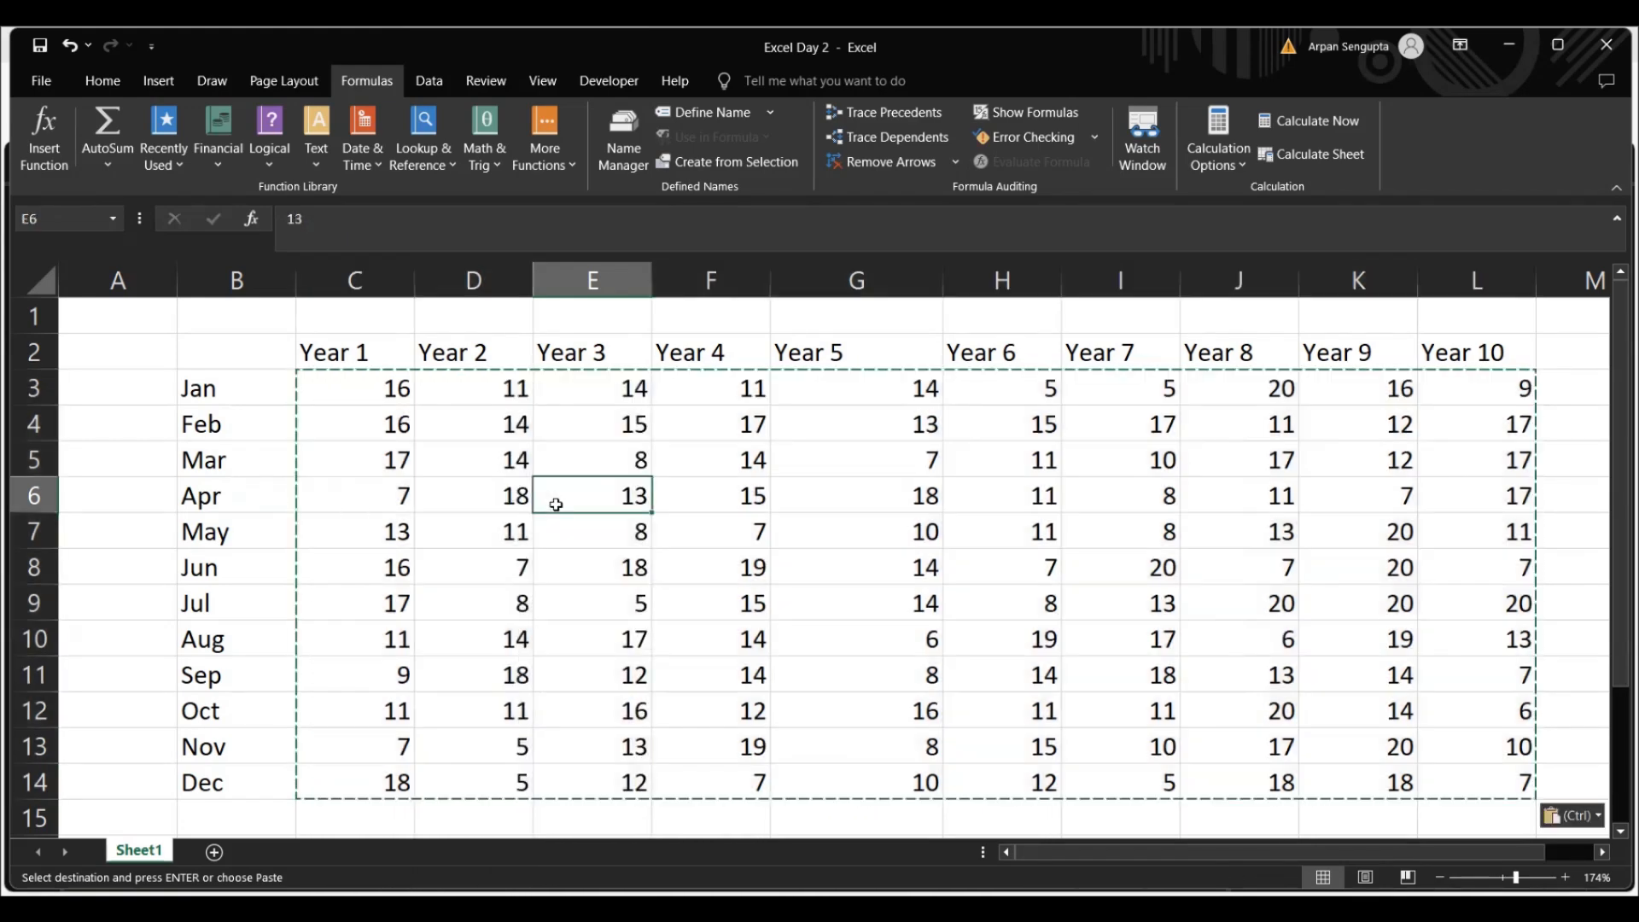
pyautogui.click(604, 524)
pyautogui.click(825, 559)
pyautogui.click(295, 235)
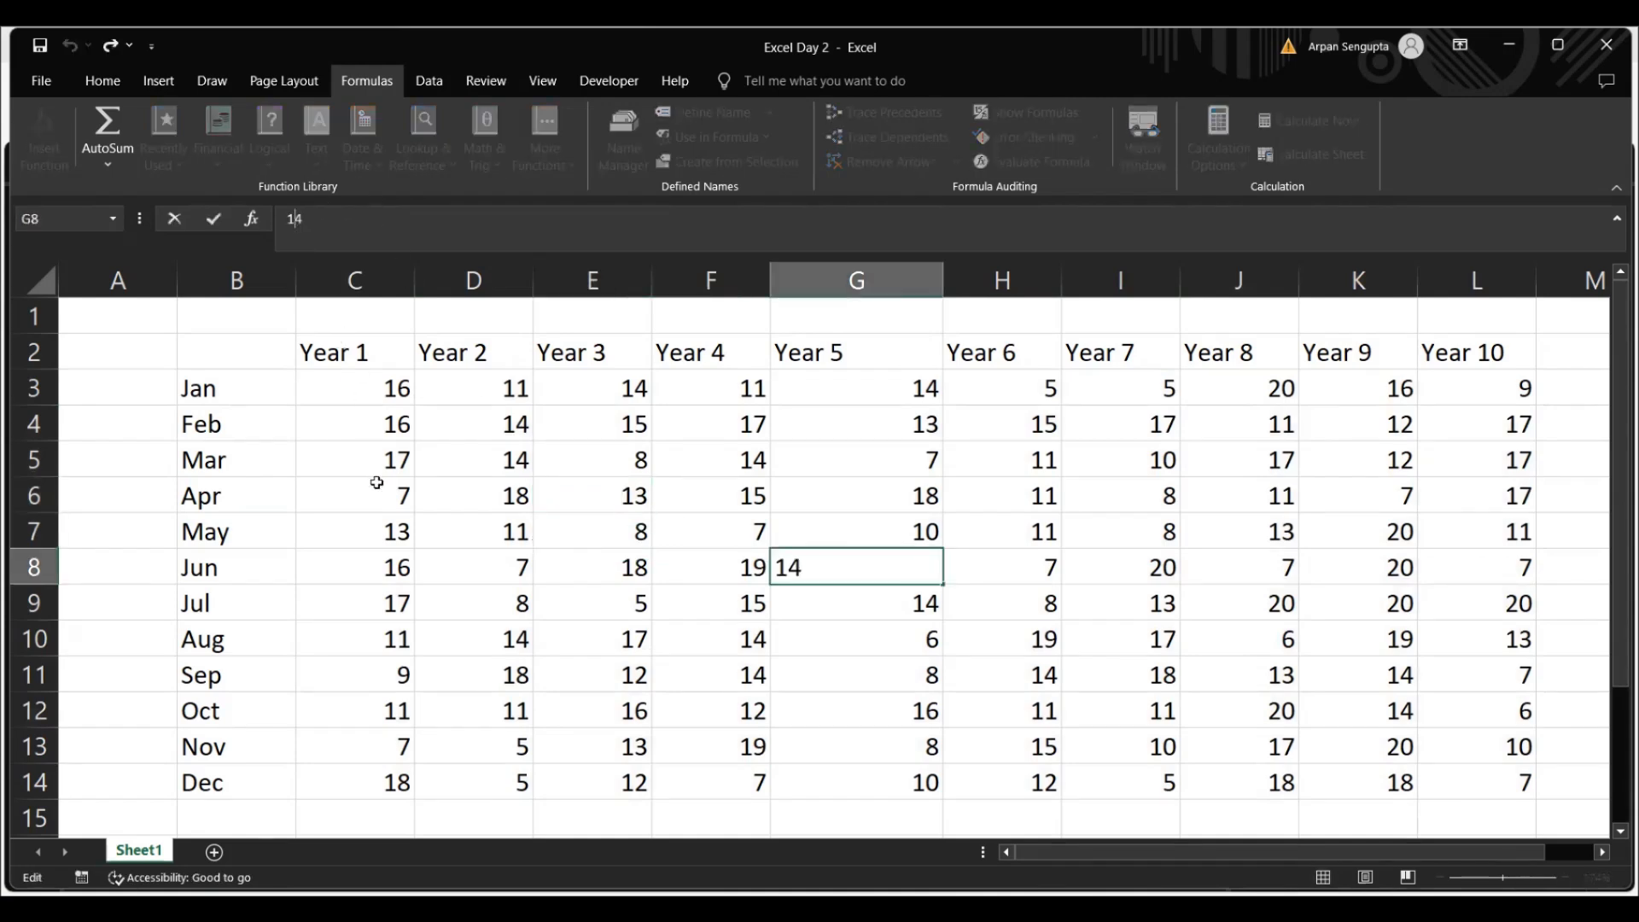
pyautogui.click(376, 495)
pyautogui.click(712, 568)
pyautogui.click(1101, 631)
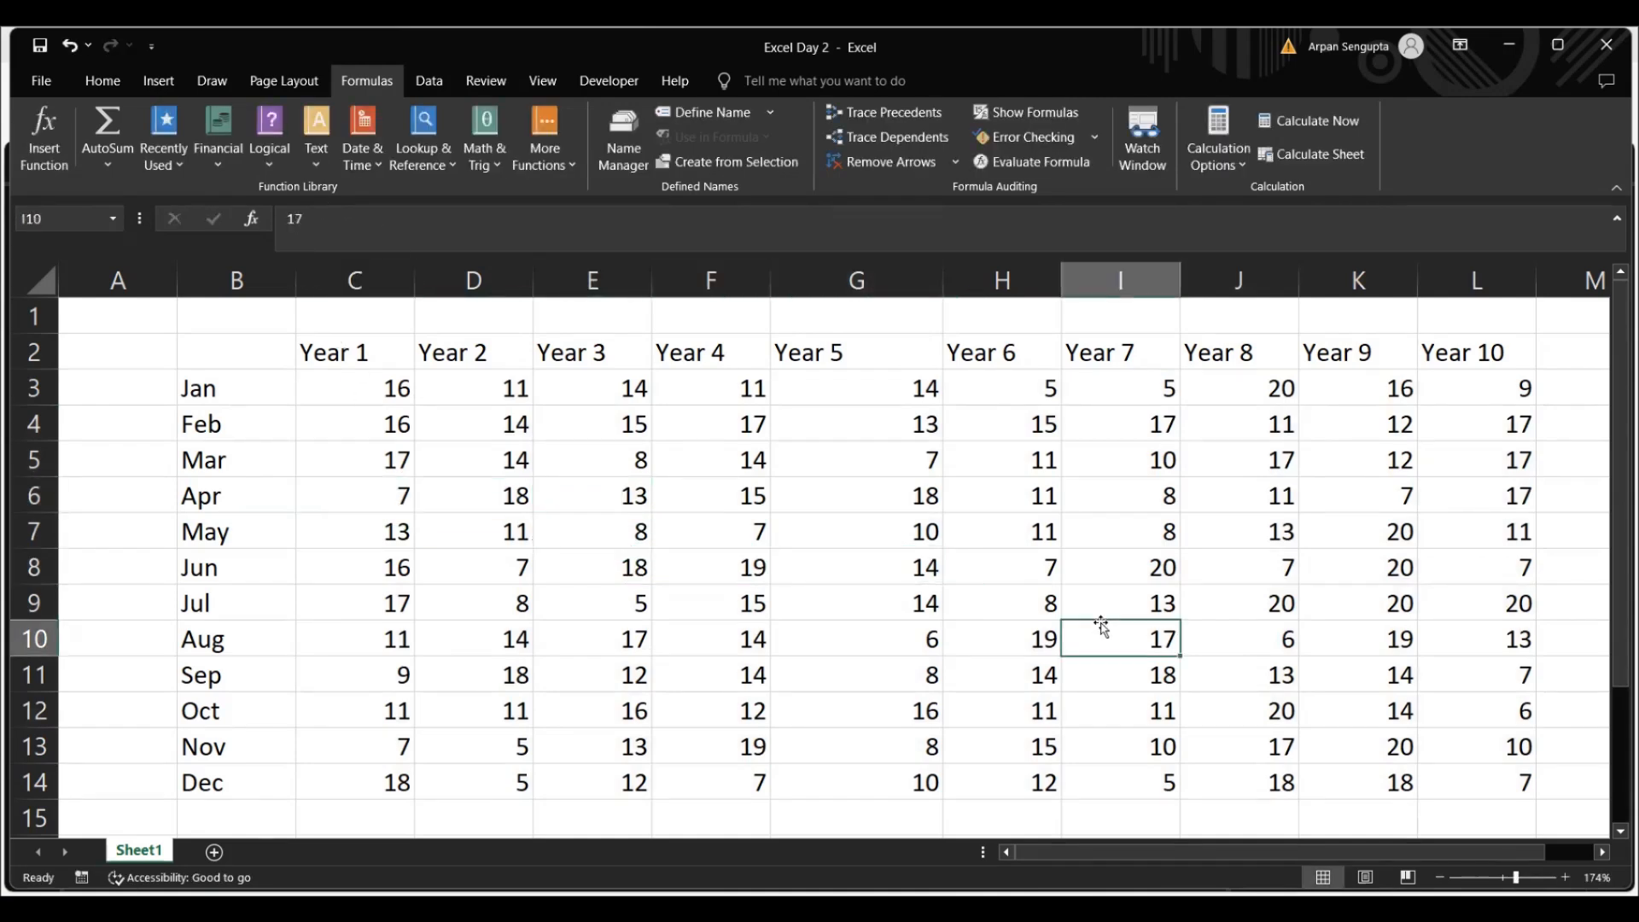
# Copy the range C3:L14 again and paste it in place using Paste Special with the Values option
pyautogui.click(389, 398)
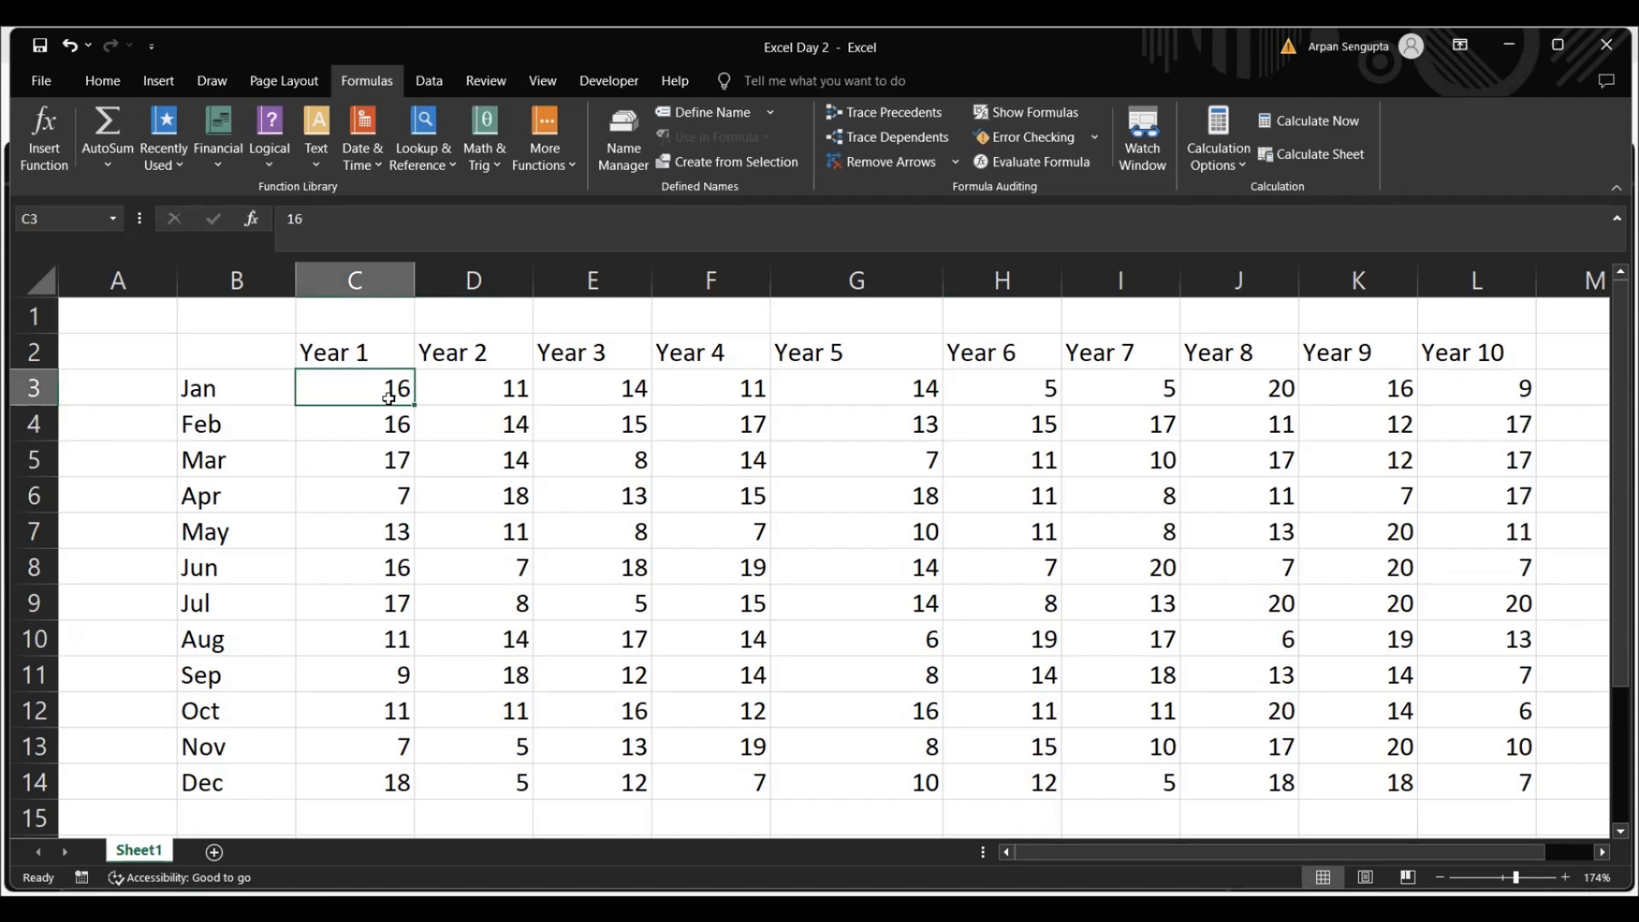
pyautogui.hotkey('ctrl', 'shift', 'Down')
pyautogui.hotkey('ctrl', 'shift', 'Right')
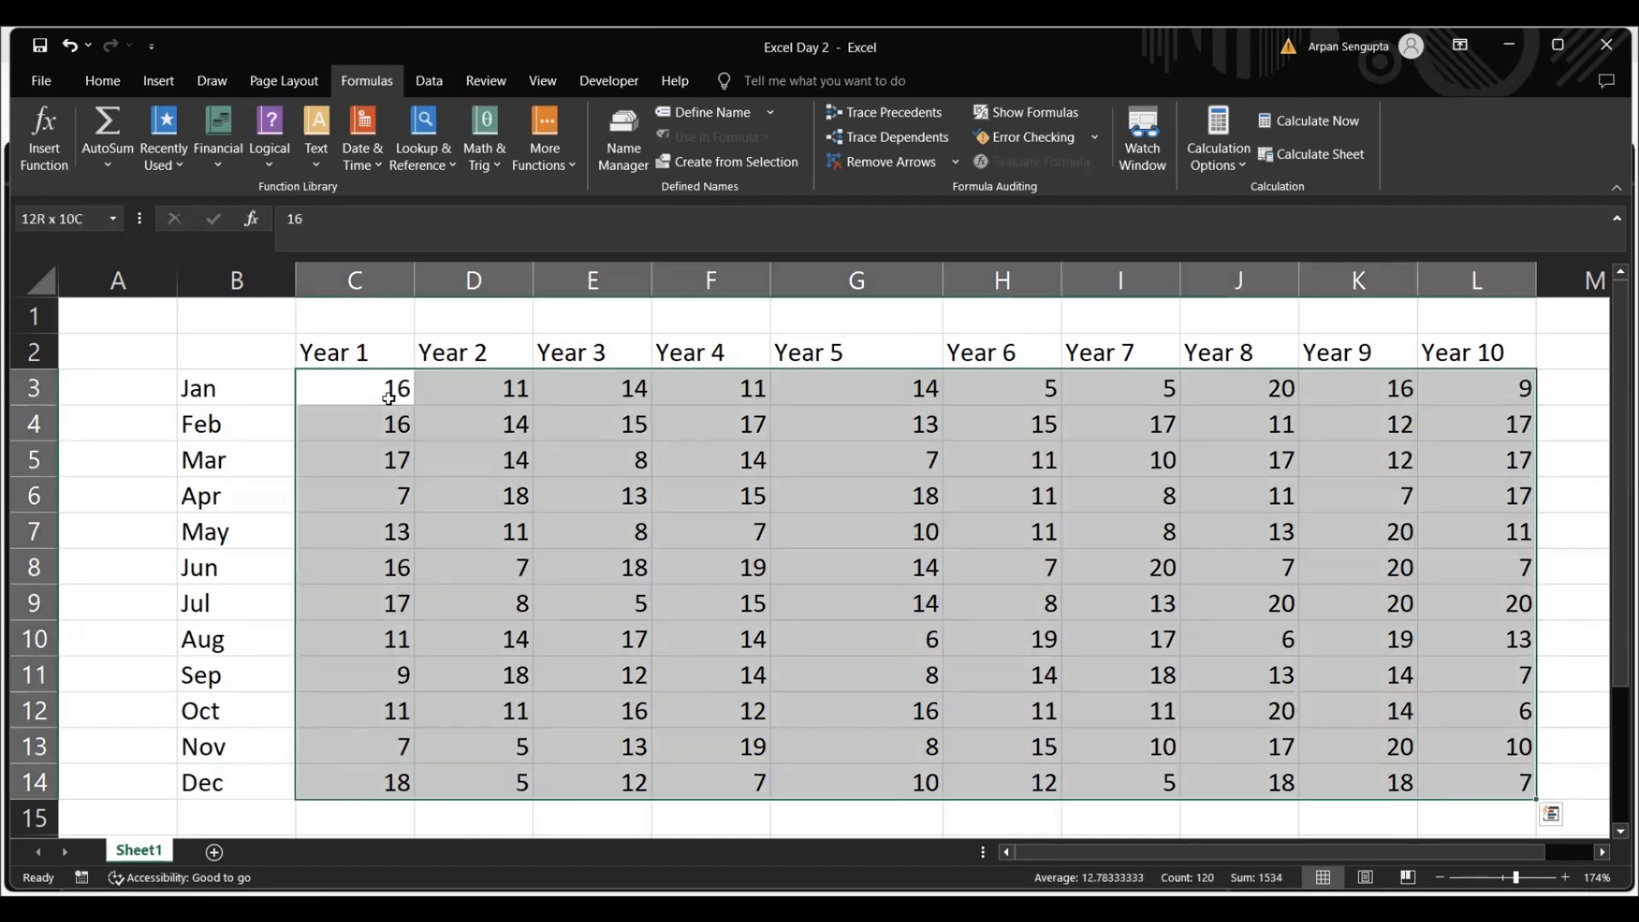
pyautogui.hotkey('ctrl', 'c')
pyautogui.hotkey('ctrl', 'alt', 'v')
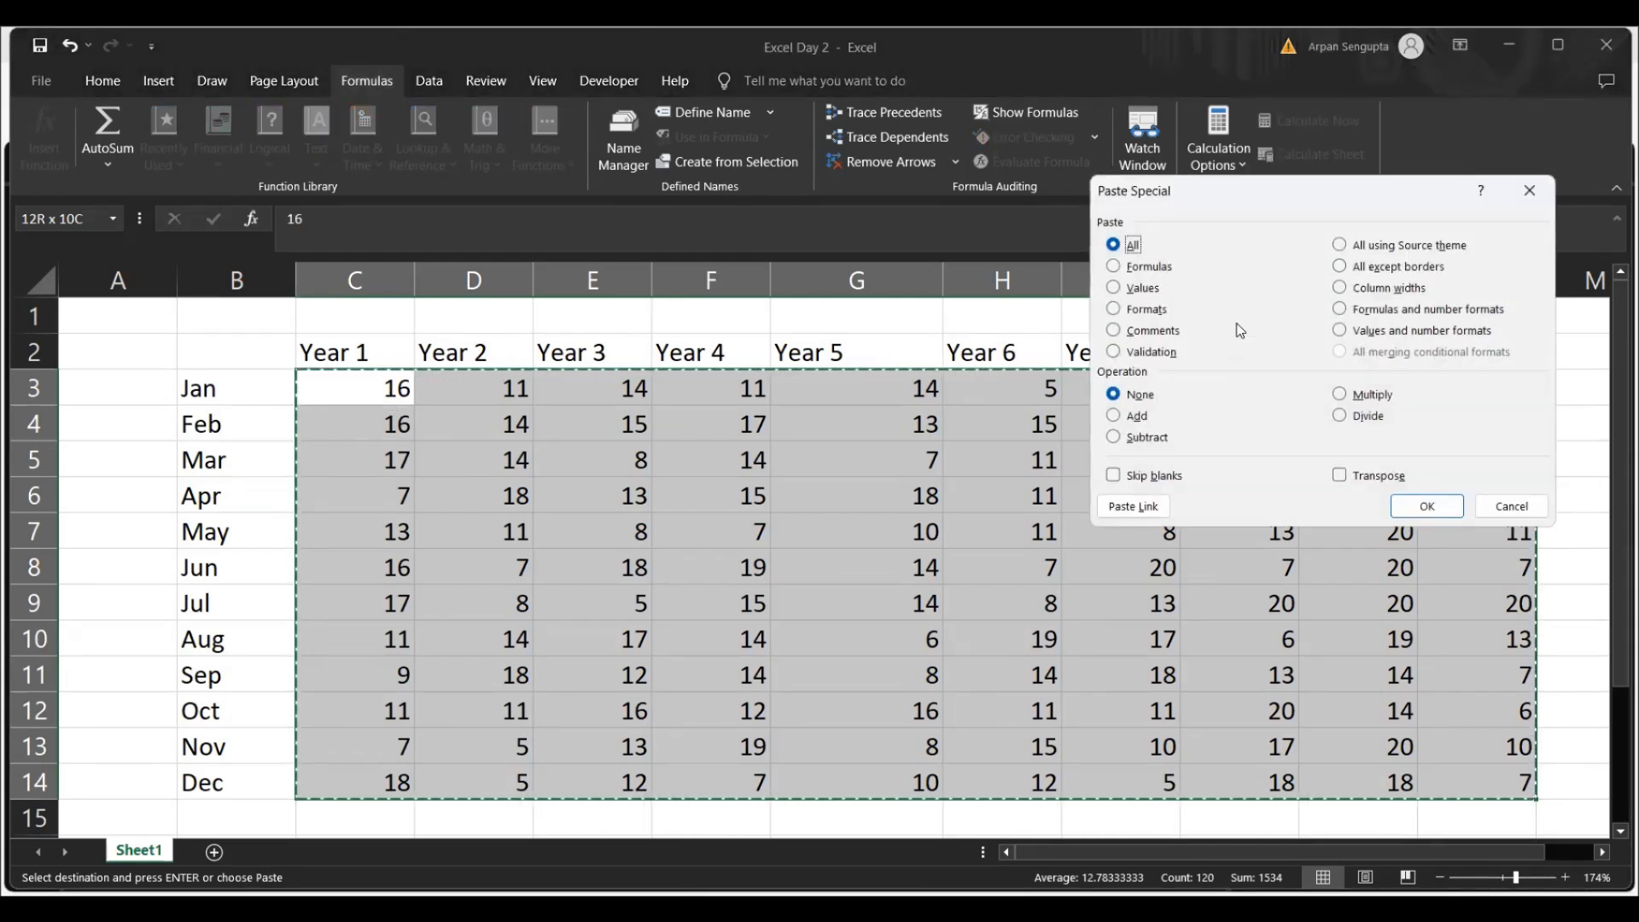
pyautogui.click(1143, 289)
pyautogui.press('Return')
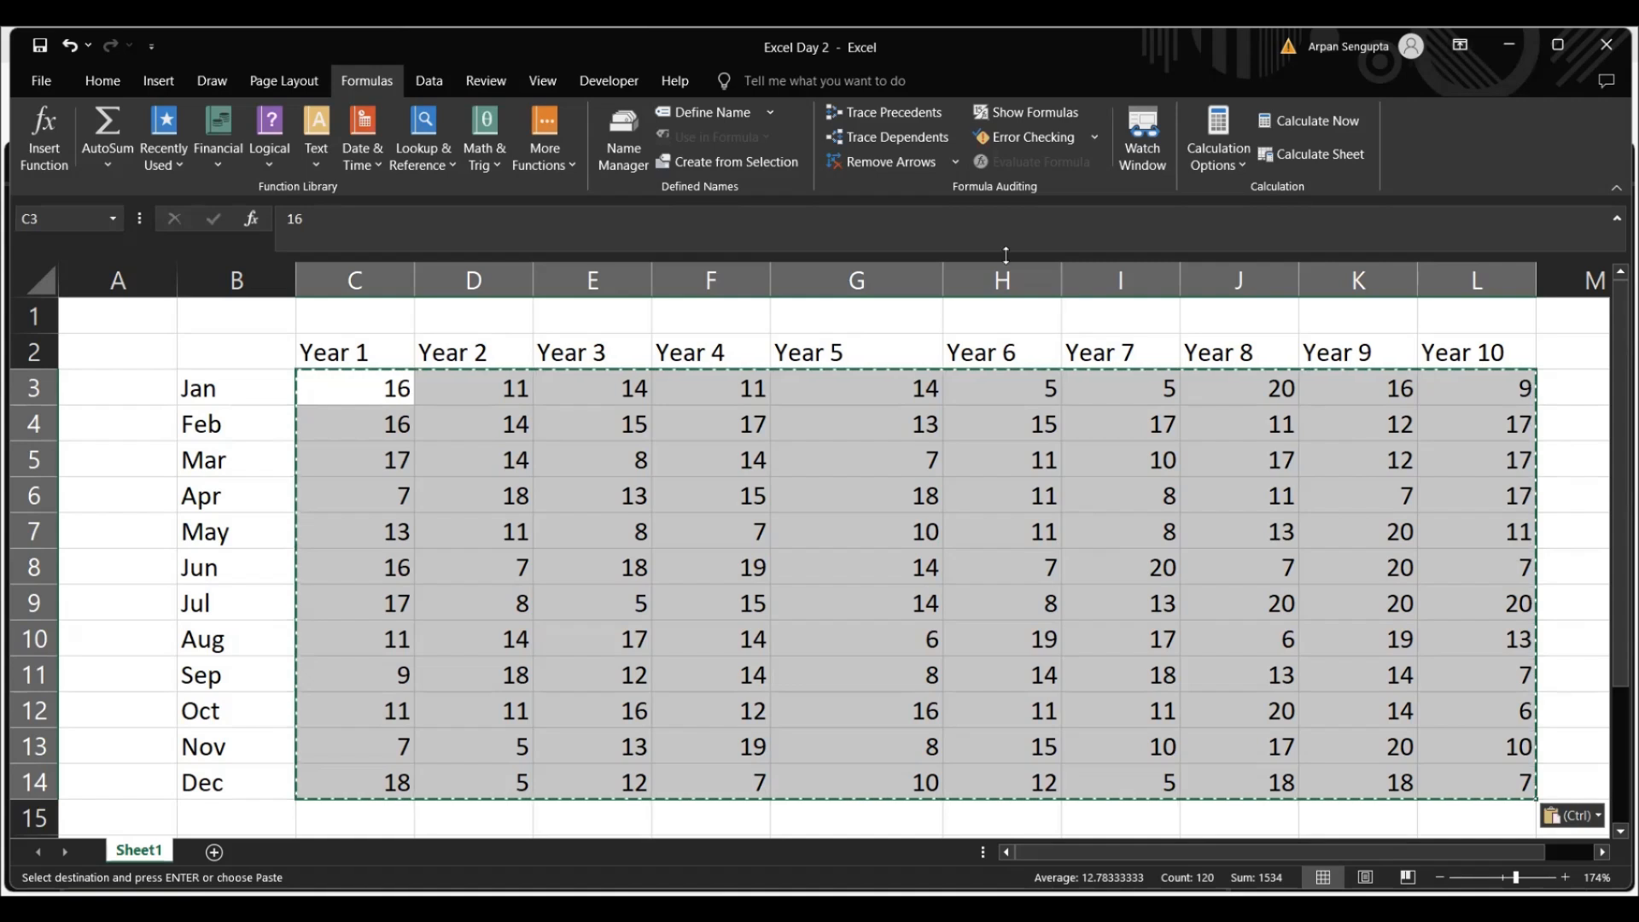
# Look at the workbook's list of defined names and define the name Jan for cell B3 with Workbook scope
pyautogui.click(636, 136)
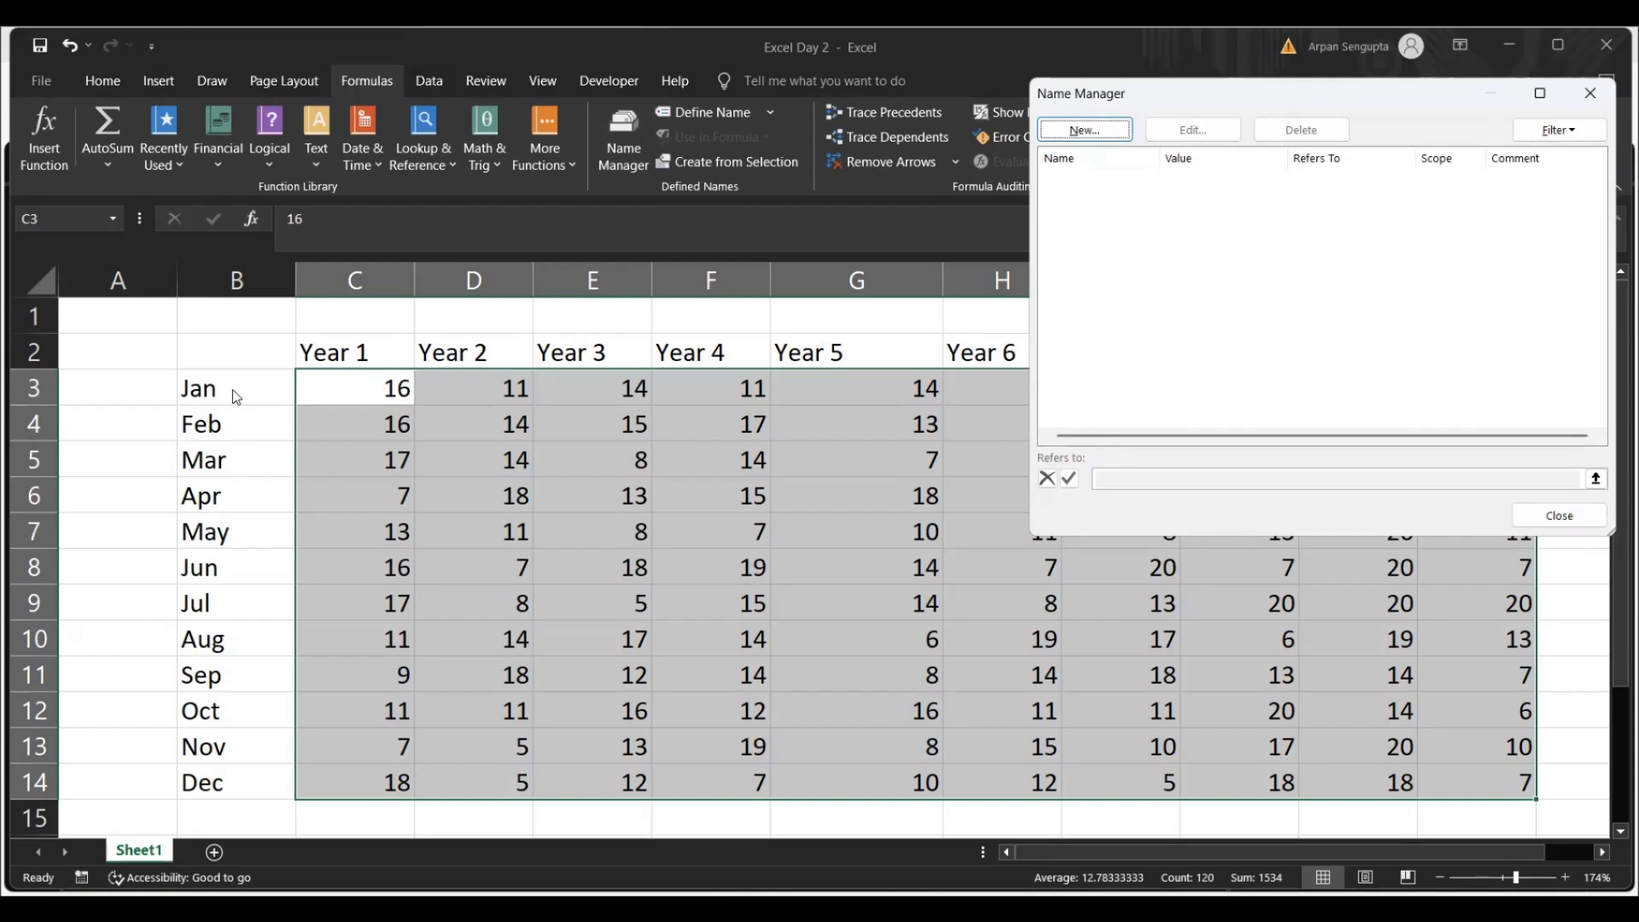
pyautogui.click(1560, 515)
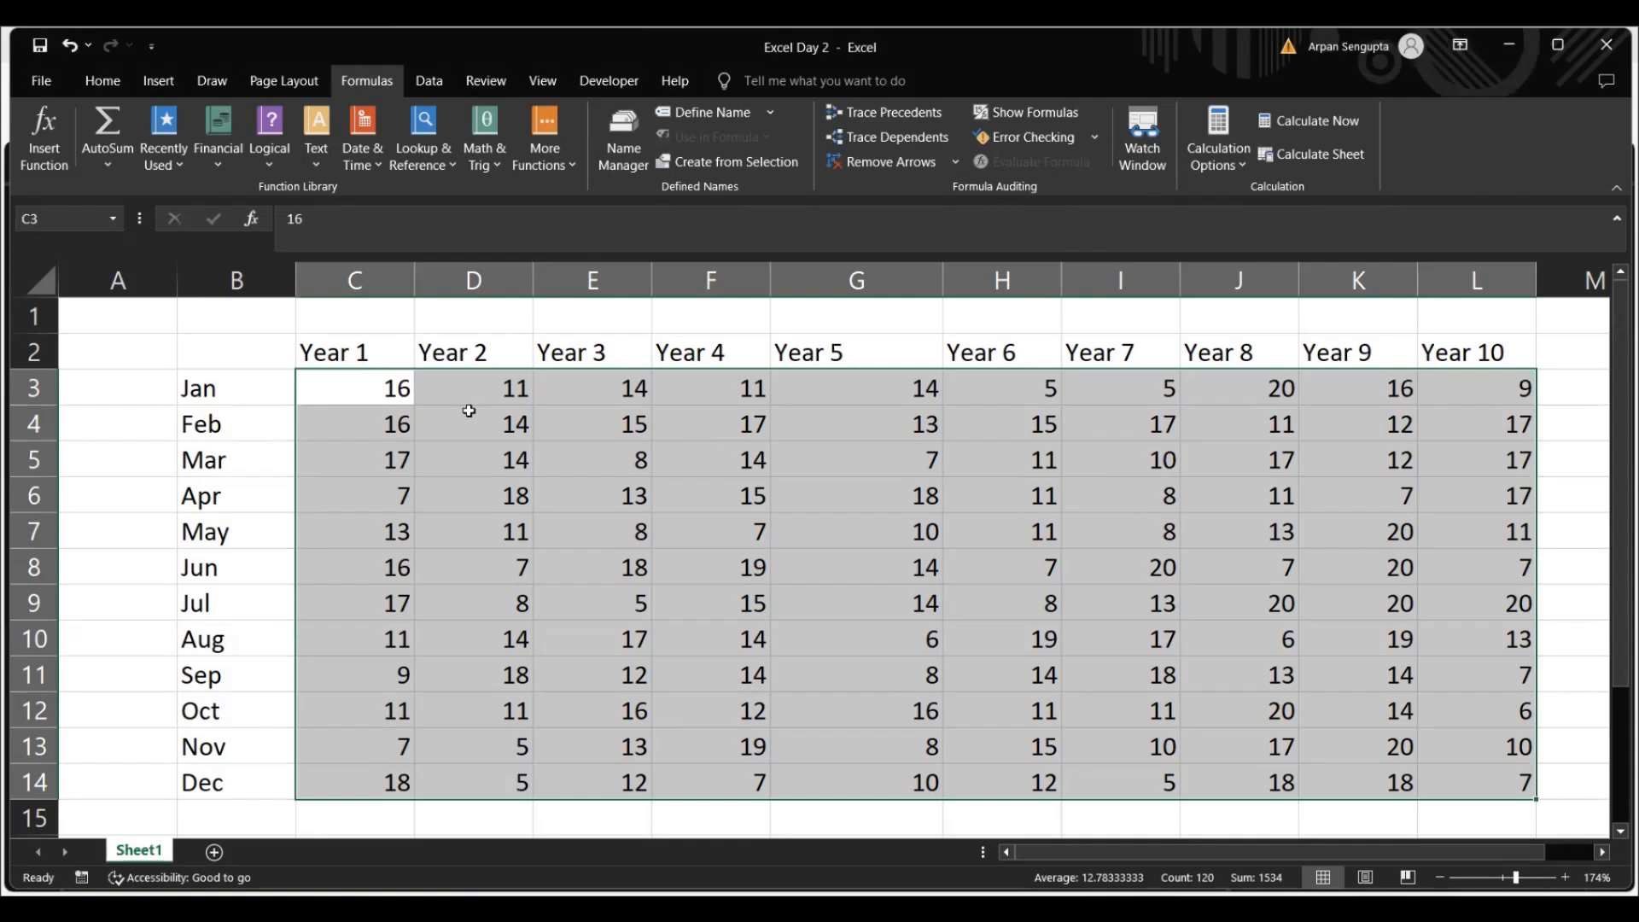
pyautogui.click(265, 396)
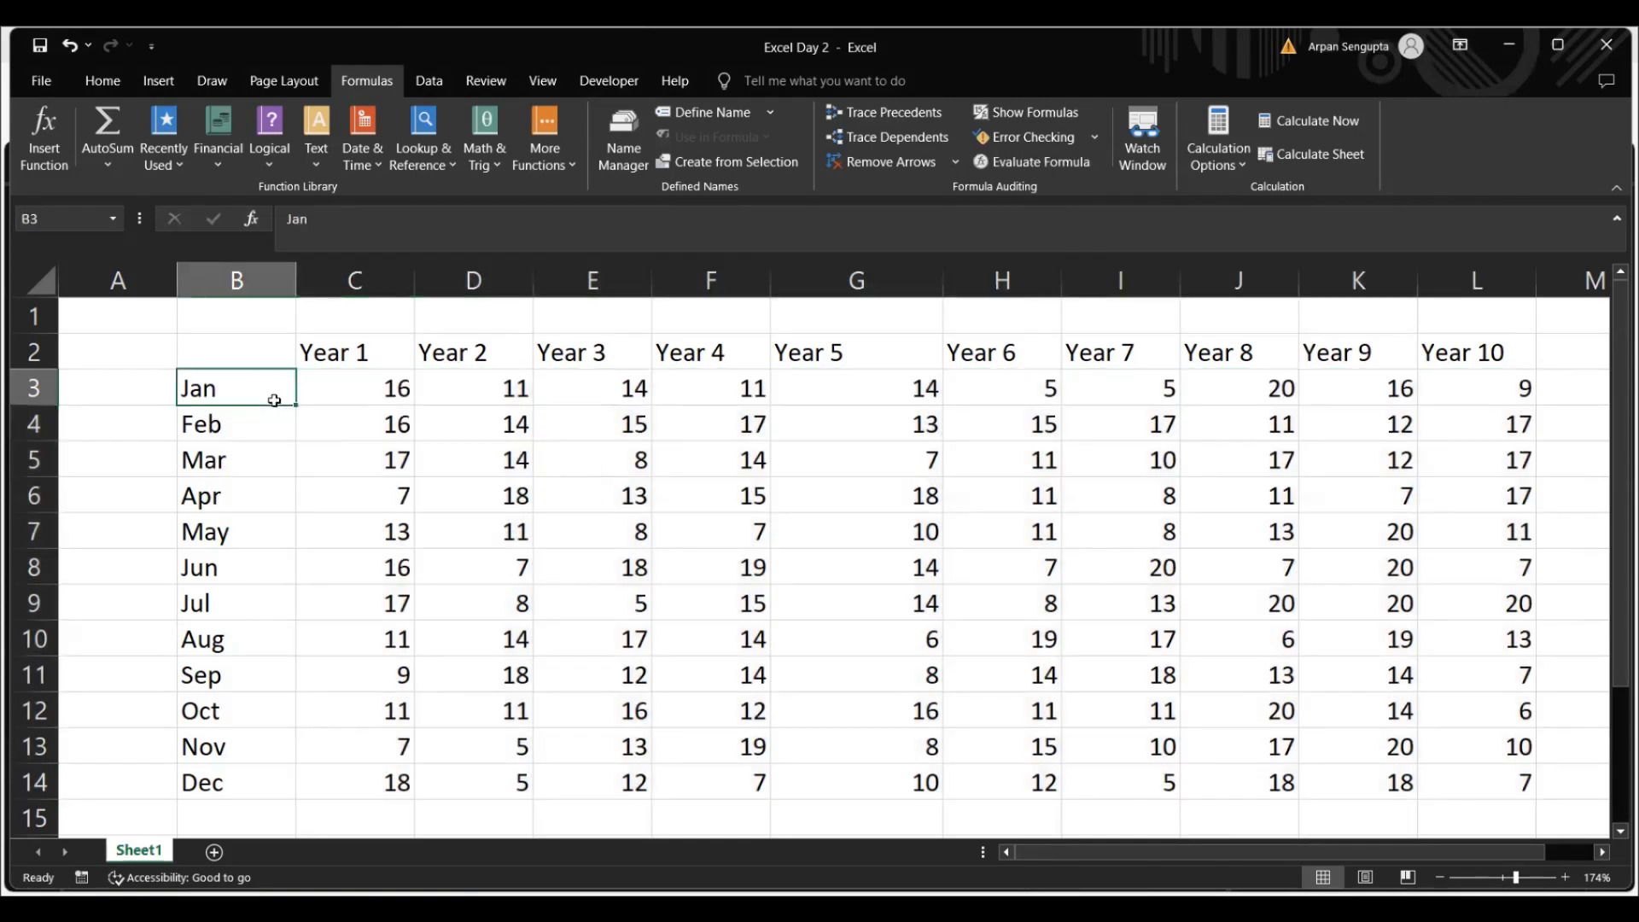
pyautogui.click(723, 122)
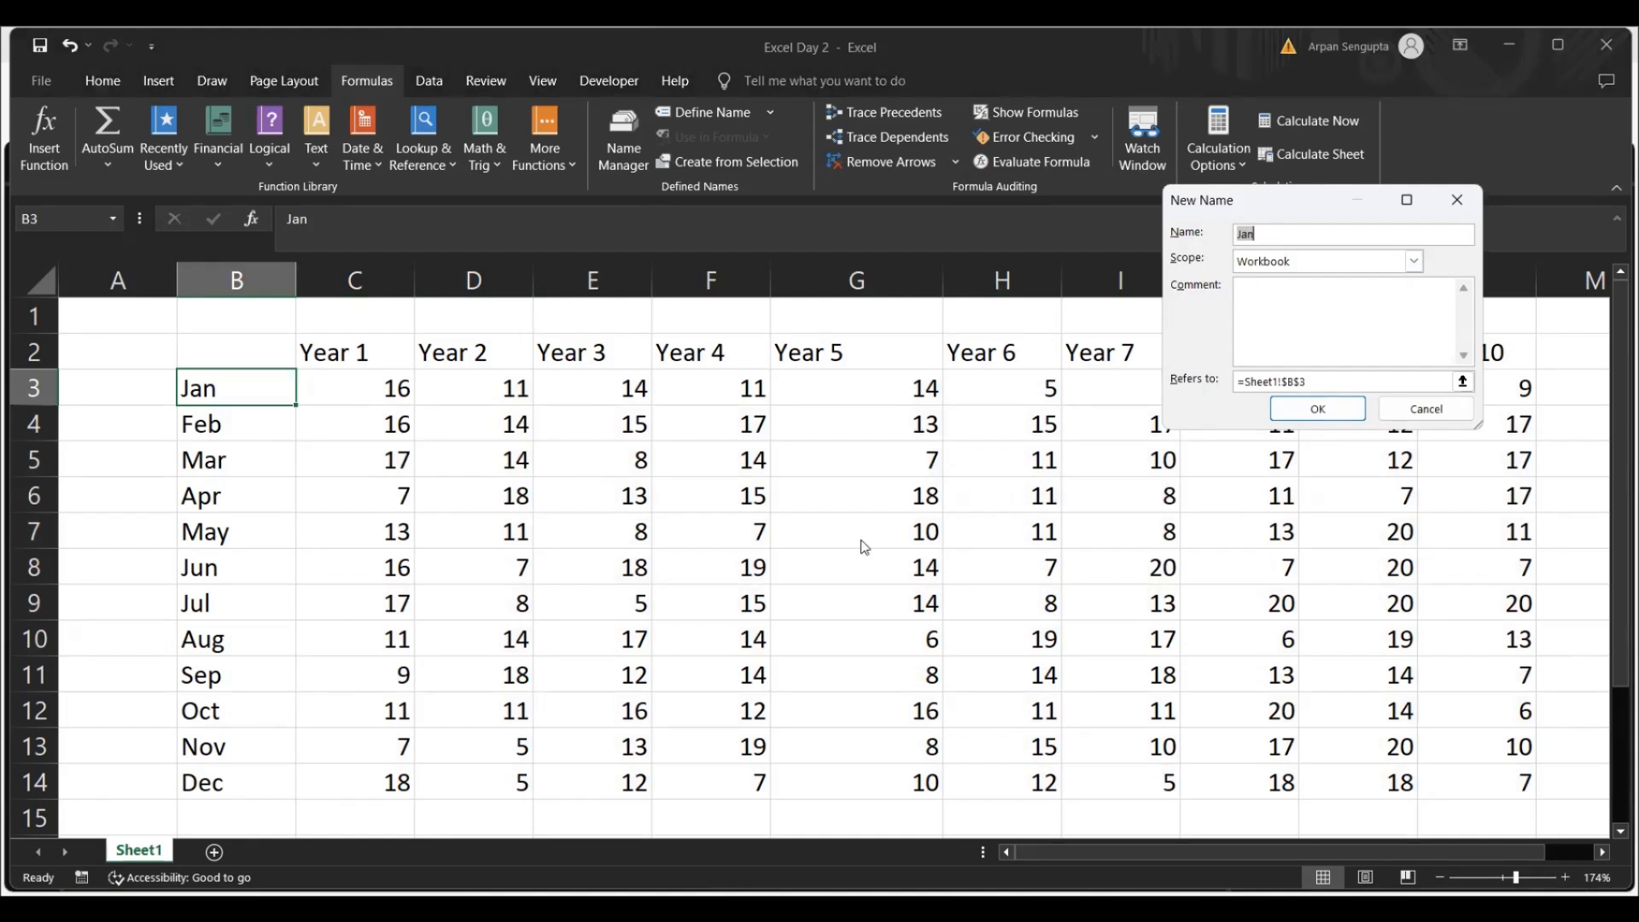
pyautogui.click(1319, 411)
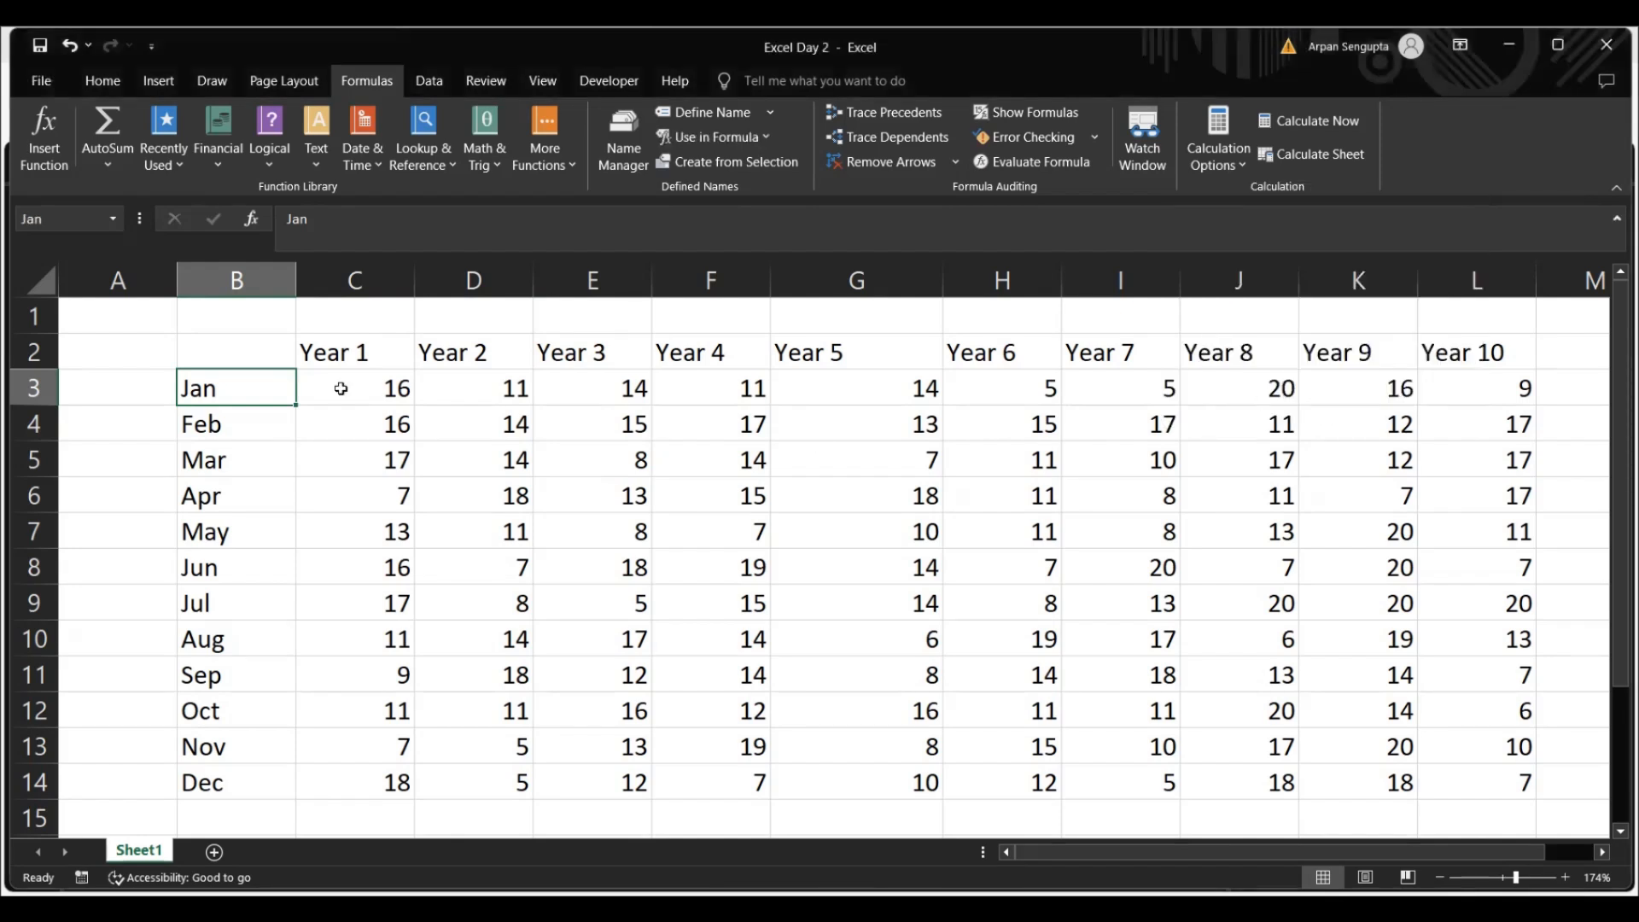
# Inspect the definition of the workbook-scoped name Jan and delete that name
pyautogui.click(616, 169)
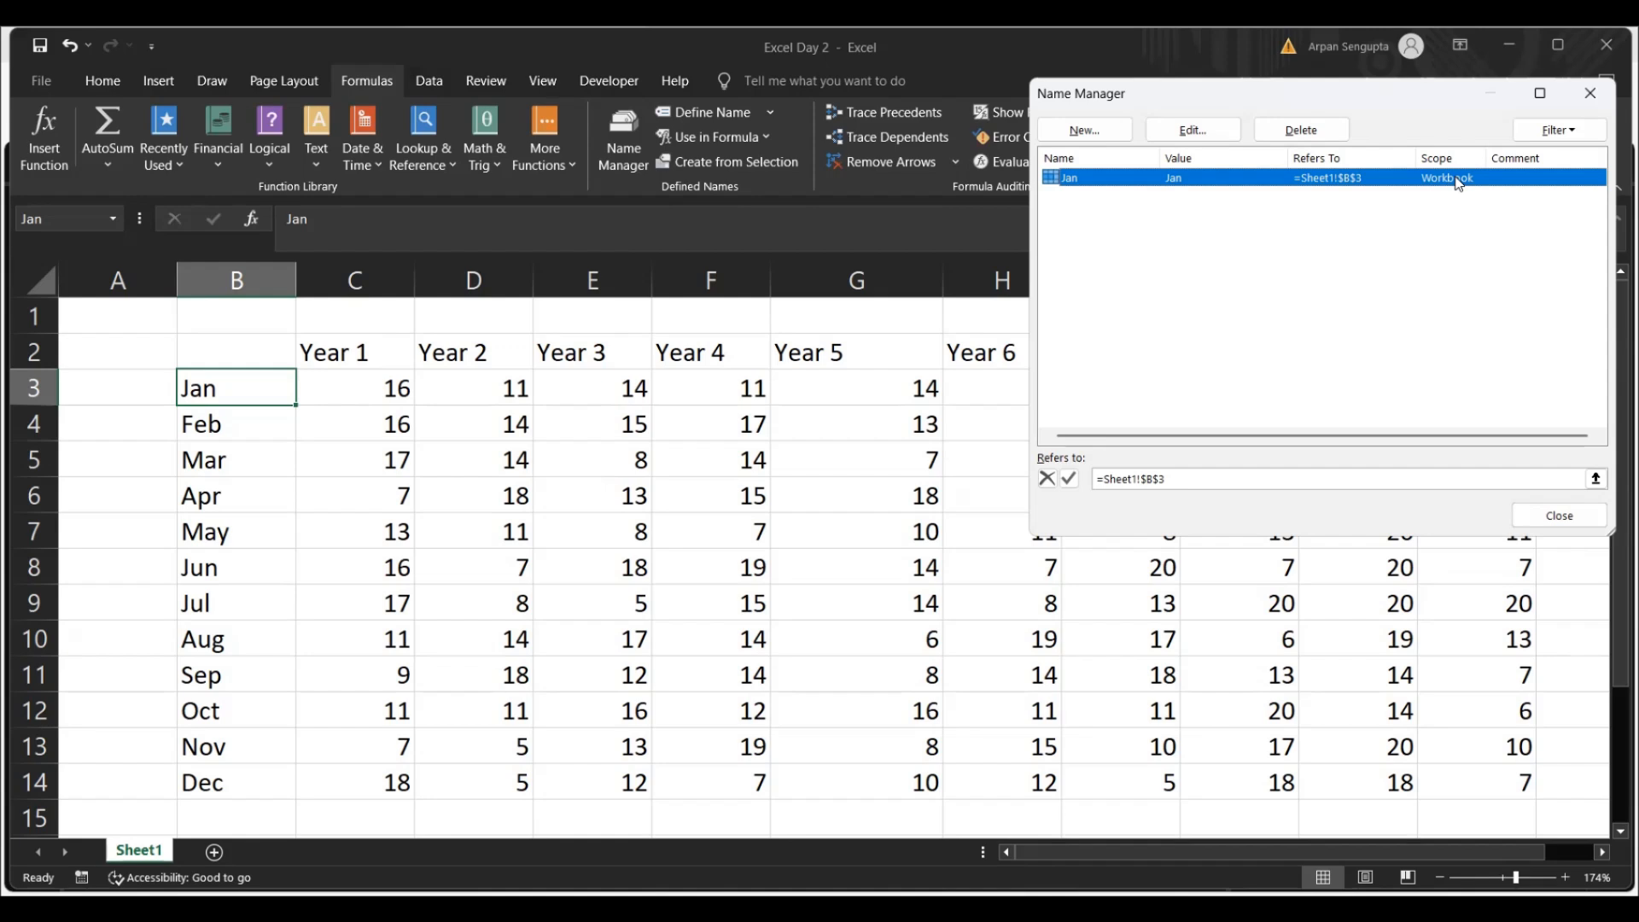
pyautogui.click(1192, 130)
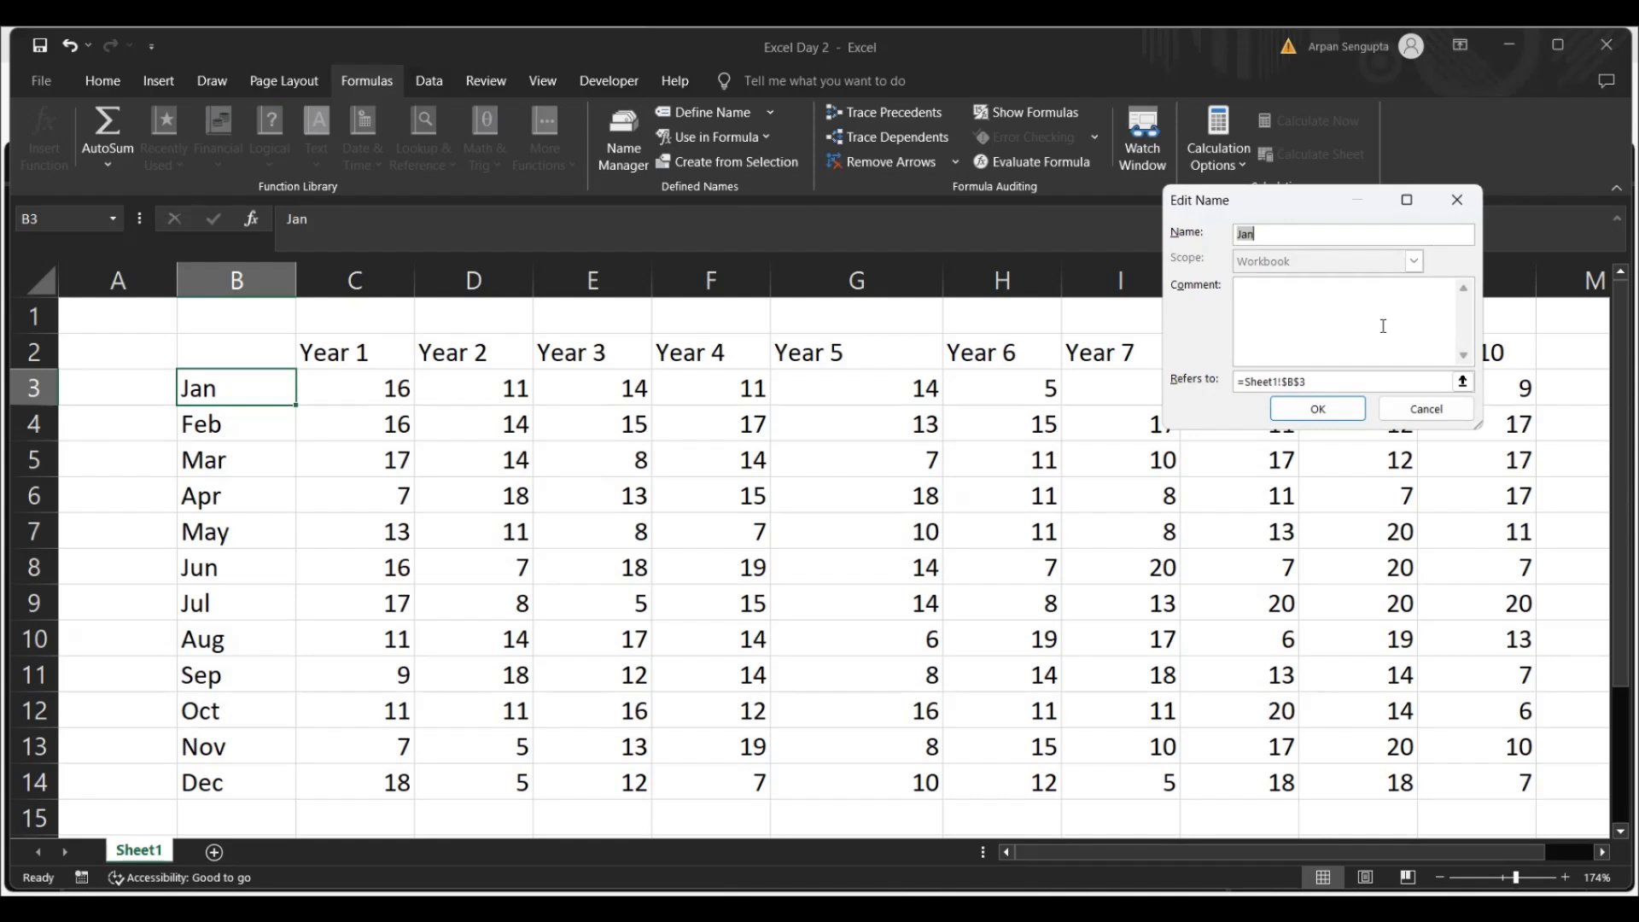
pyautogui.click(1421, 409)
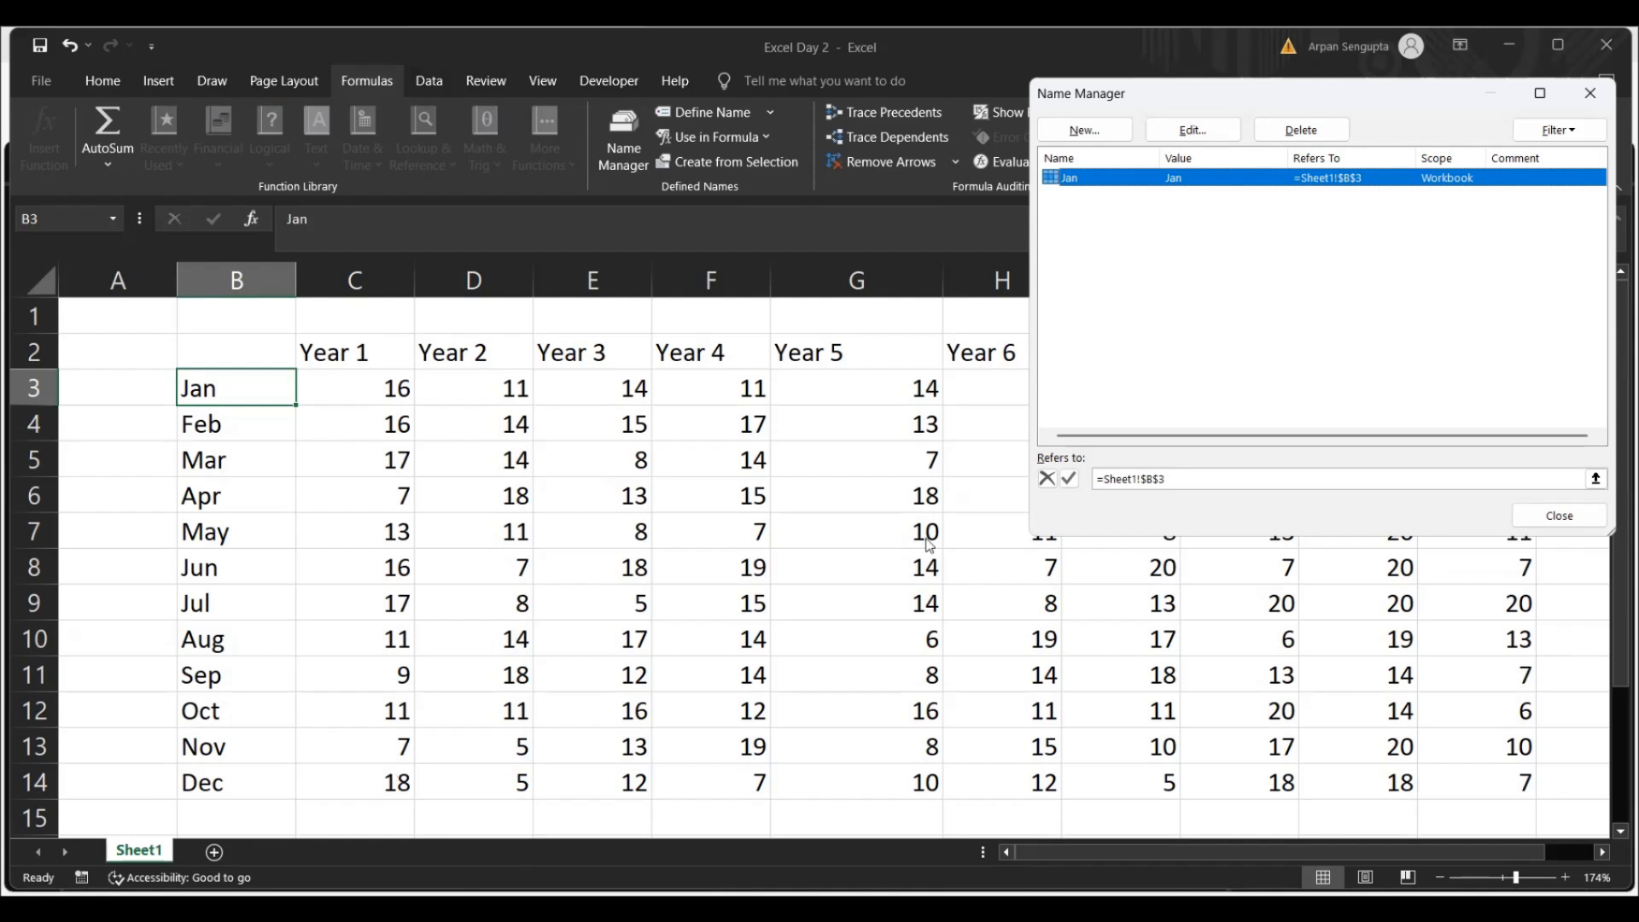
pyautogui.click(1302, 130)
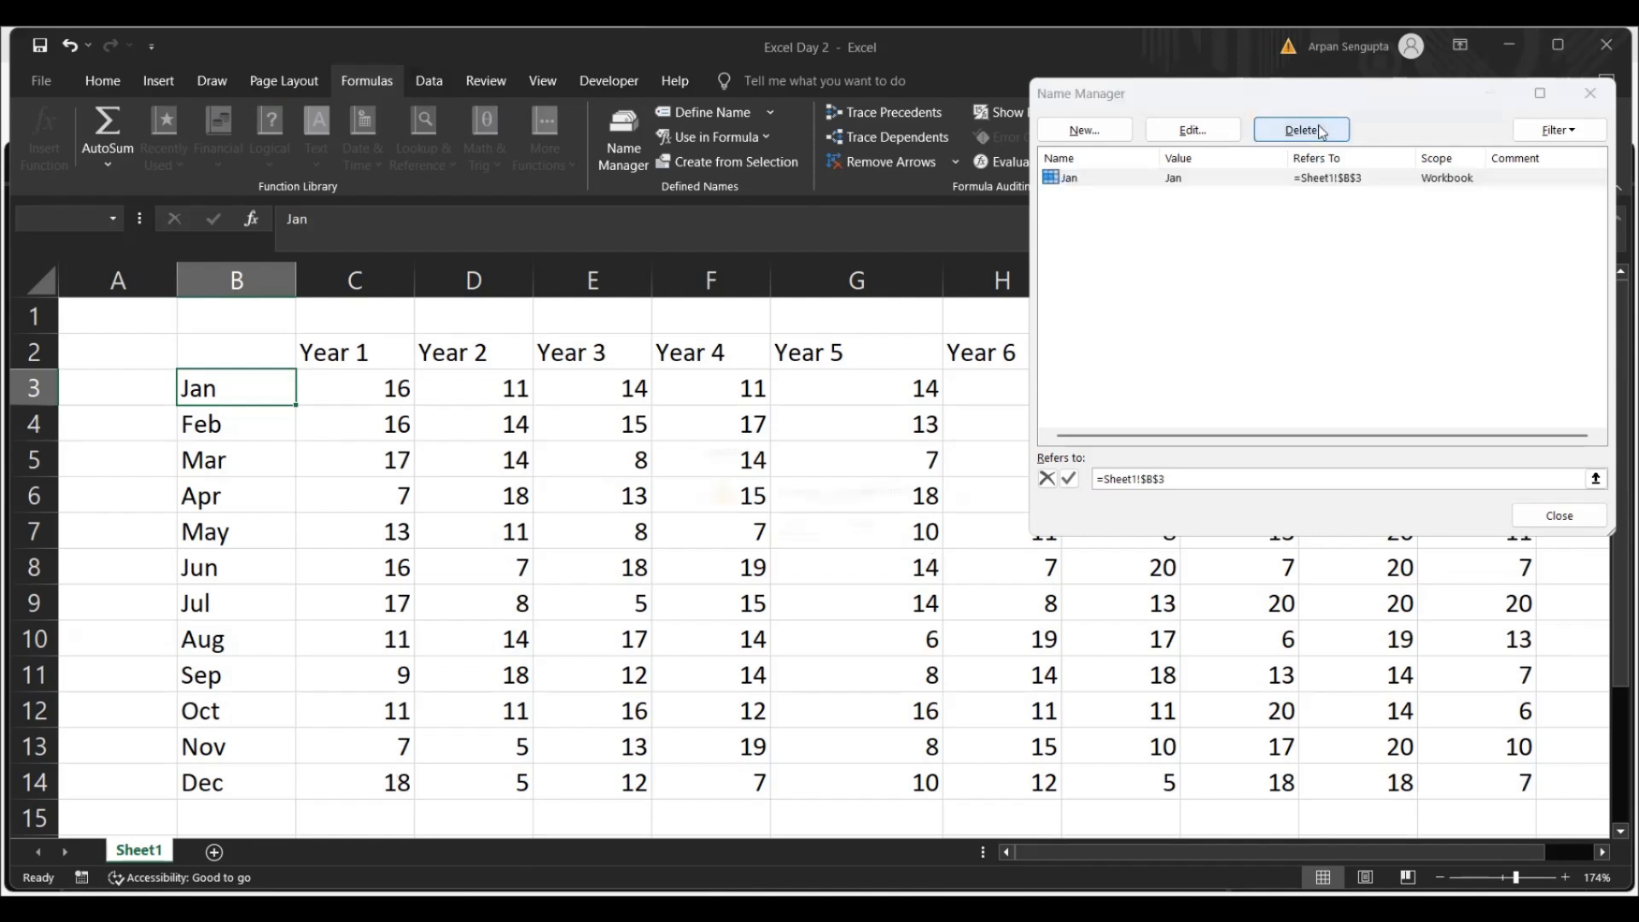
pyautogui.click(794, 530)
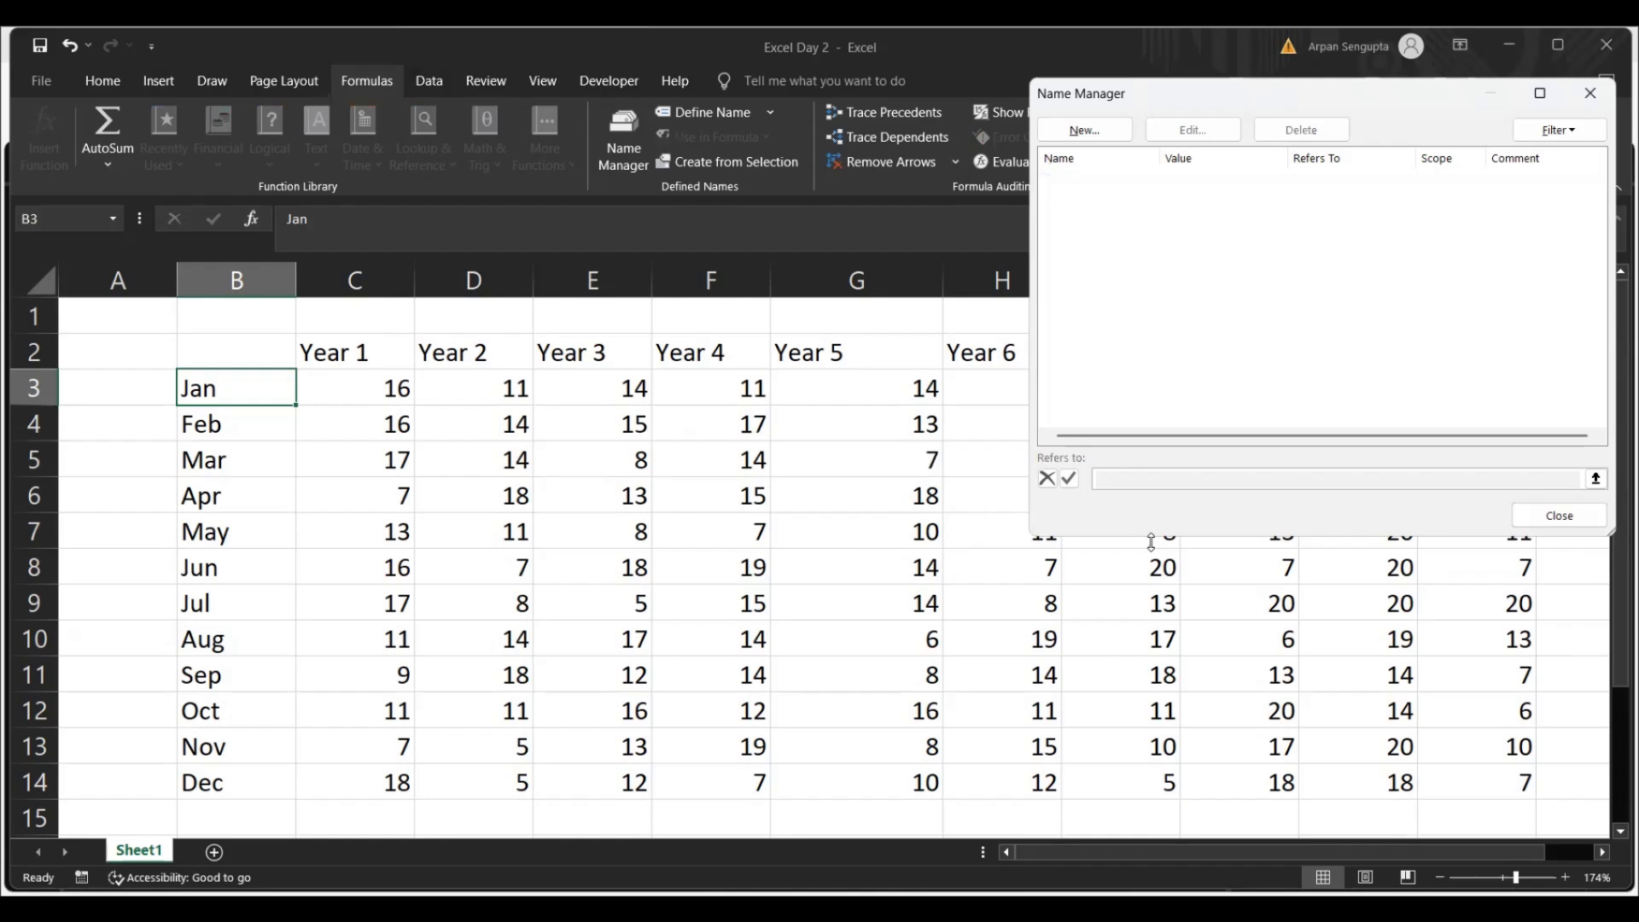
pyautogui.click(1559, 515)
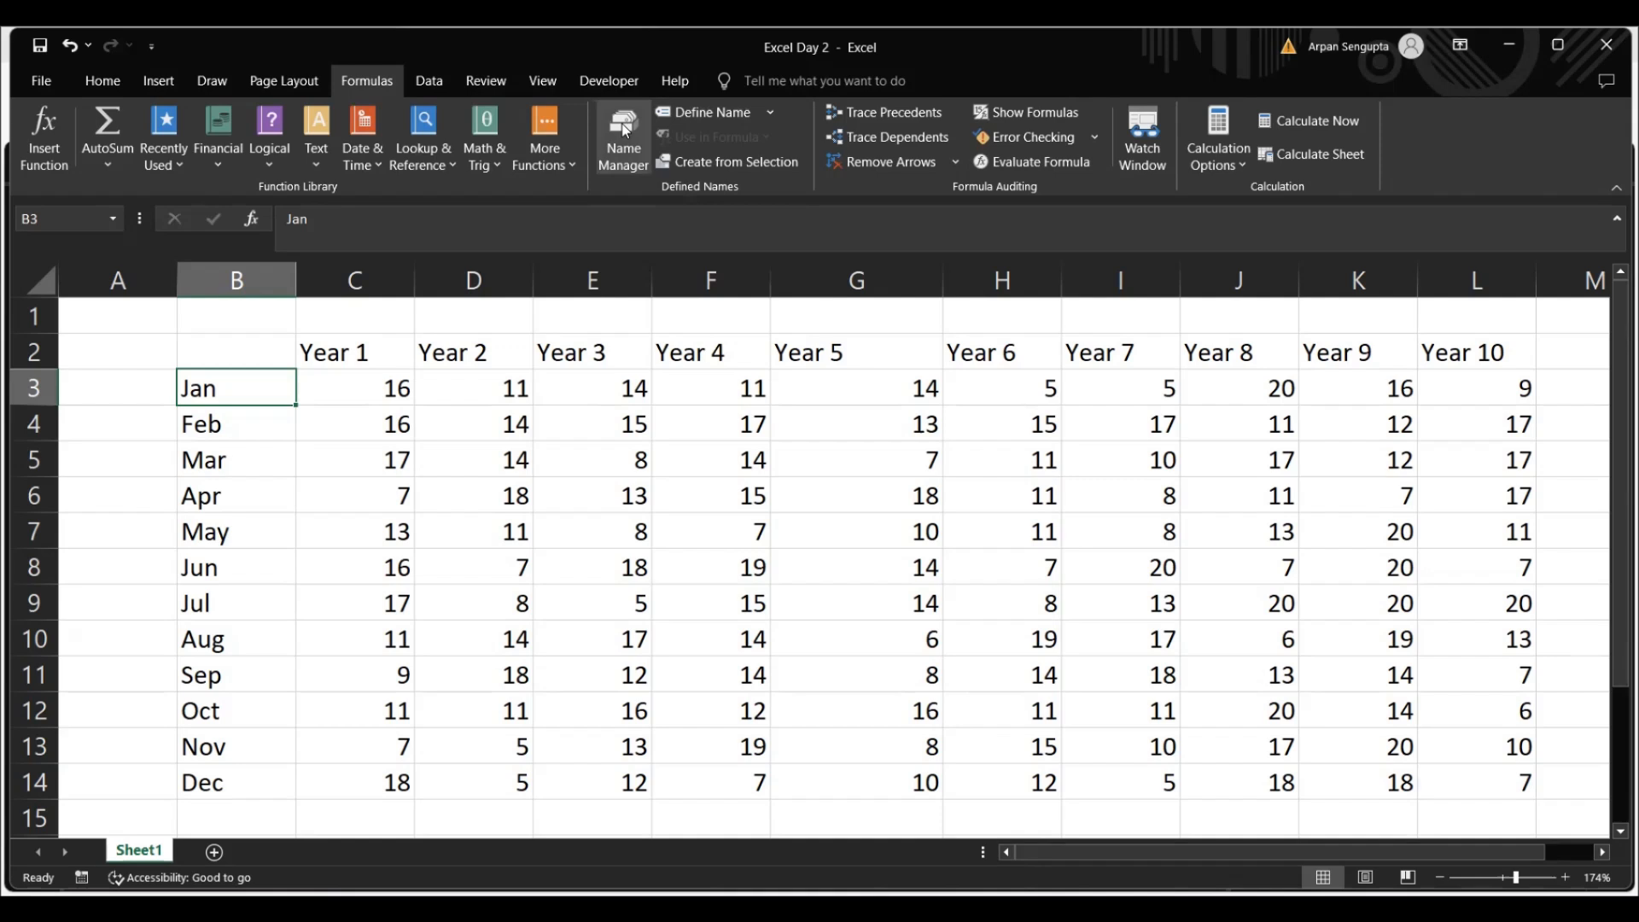
# Define the name Jan for cell B3 with its scope limited to Sheet1, and check its entry in Name Manager
pyautogui.click(703, 112)
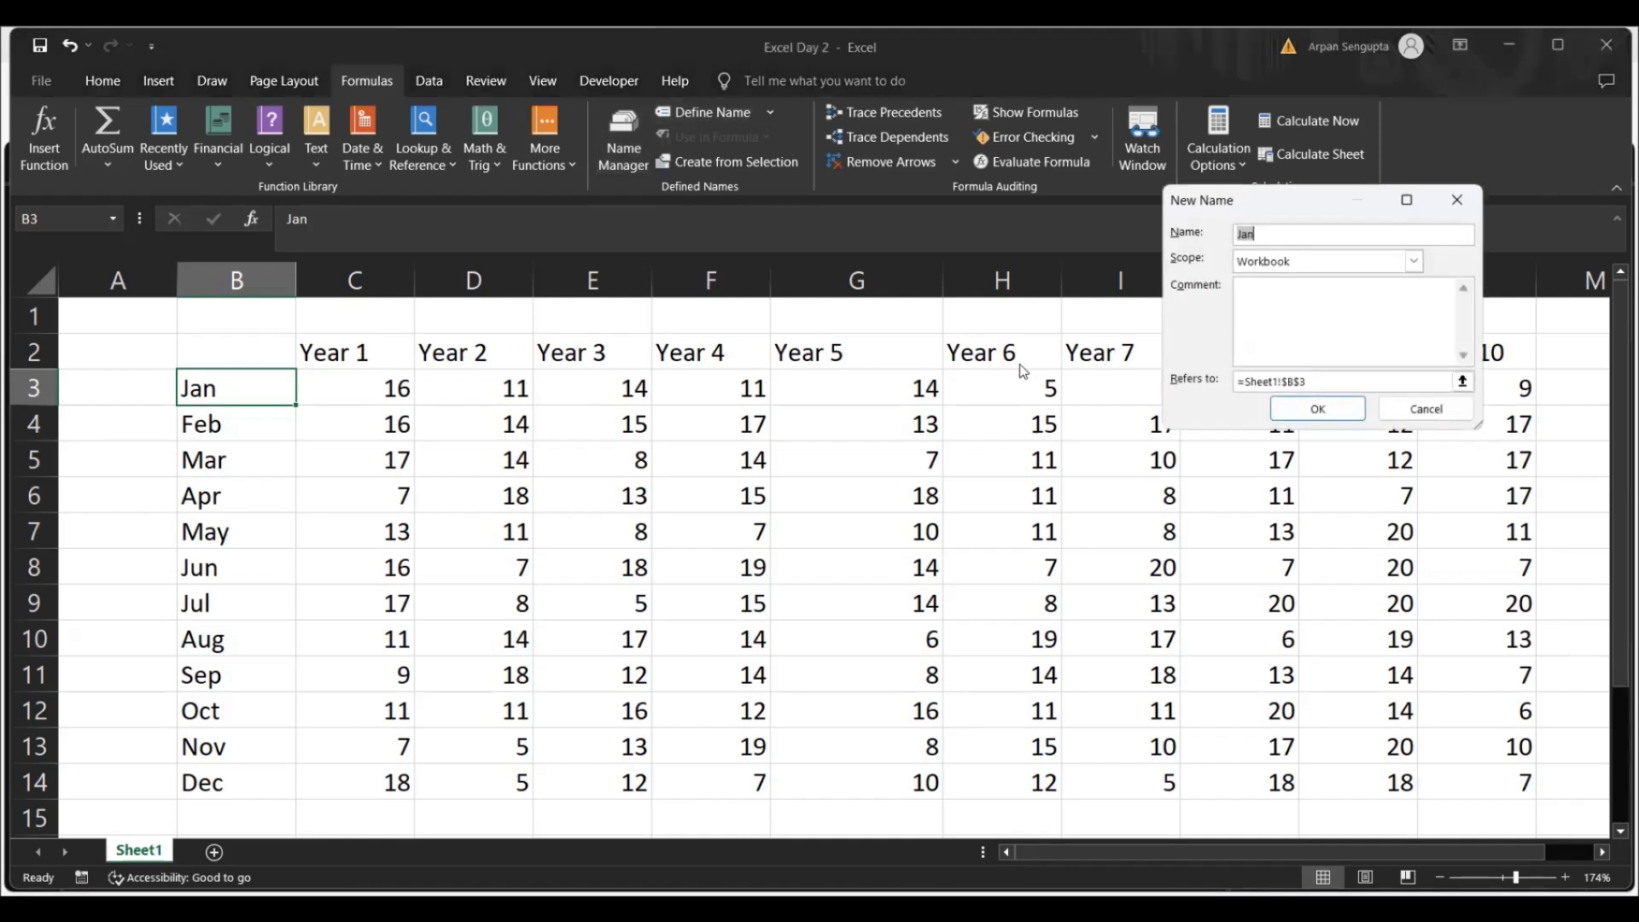
pyautogui.click(1415, 261)
pyautogui.click(1318, 308)
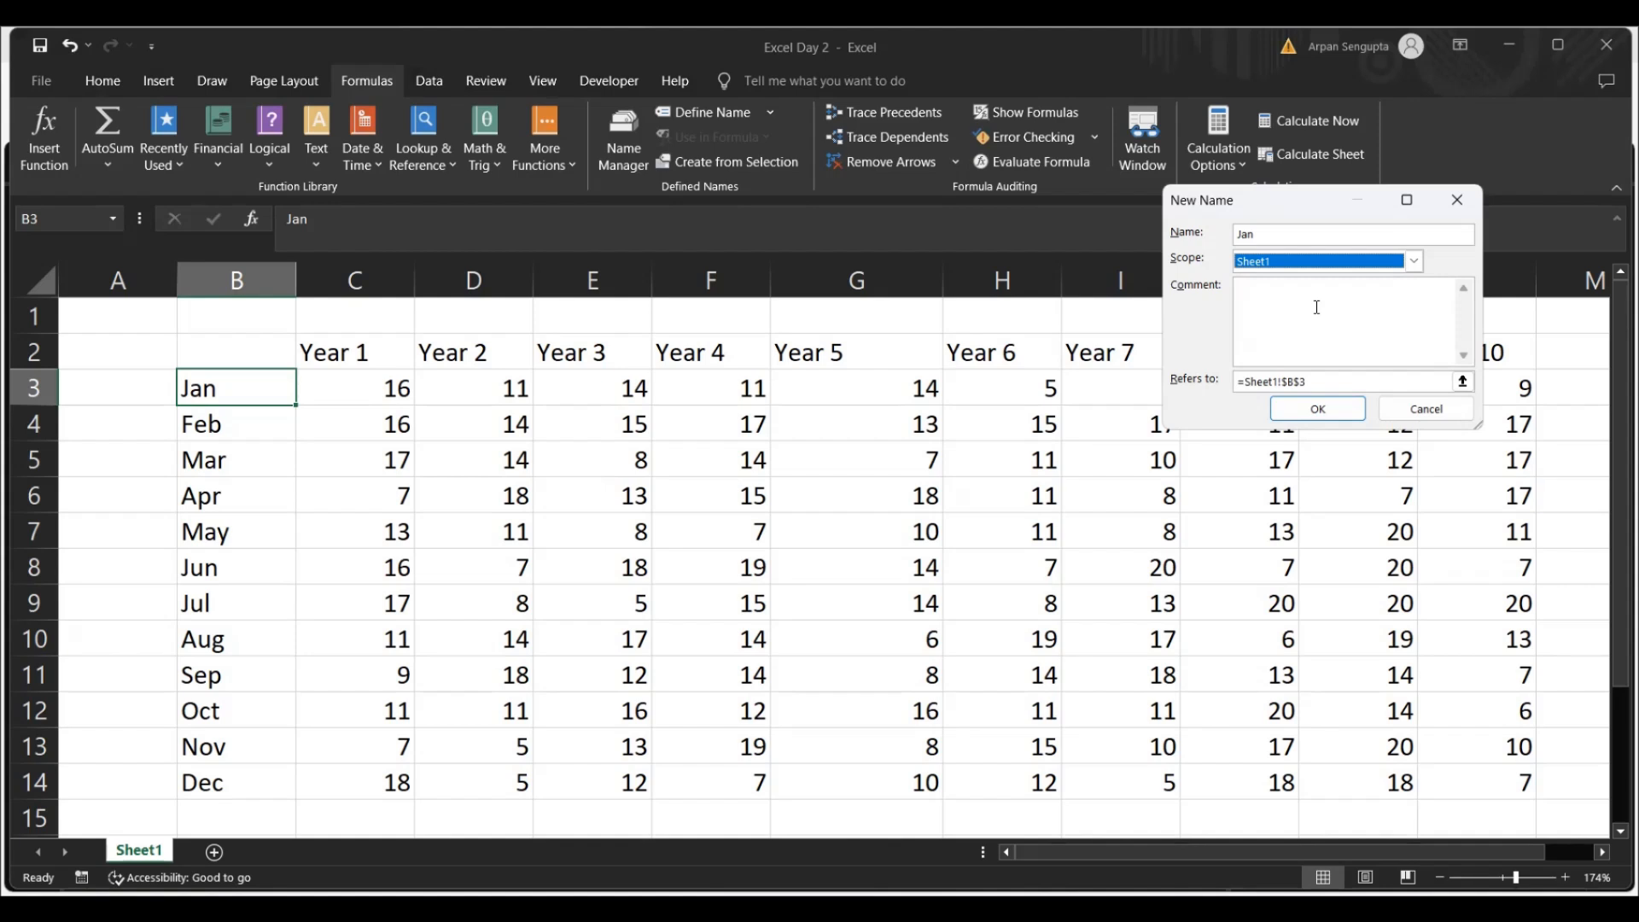
pyautogui.click(1330, 409)
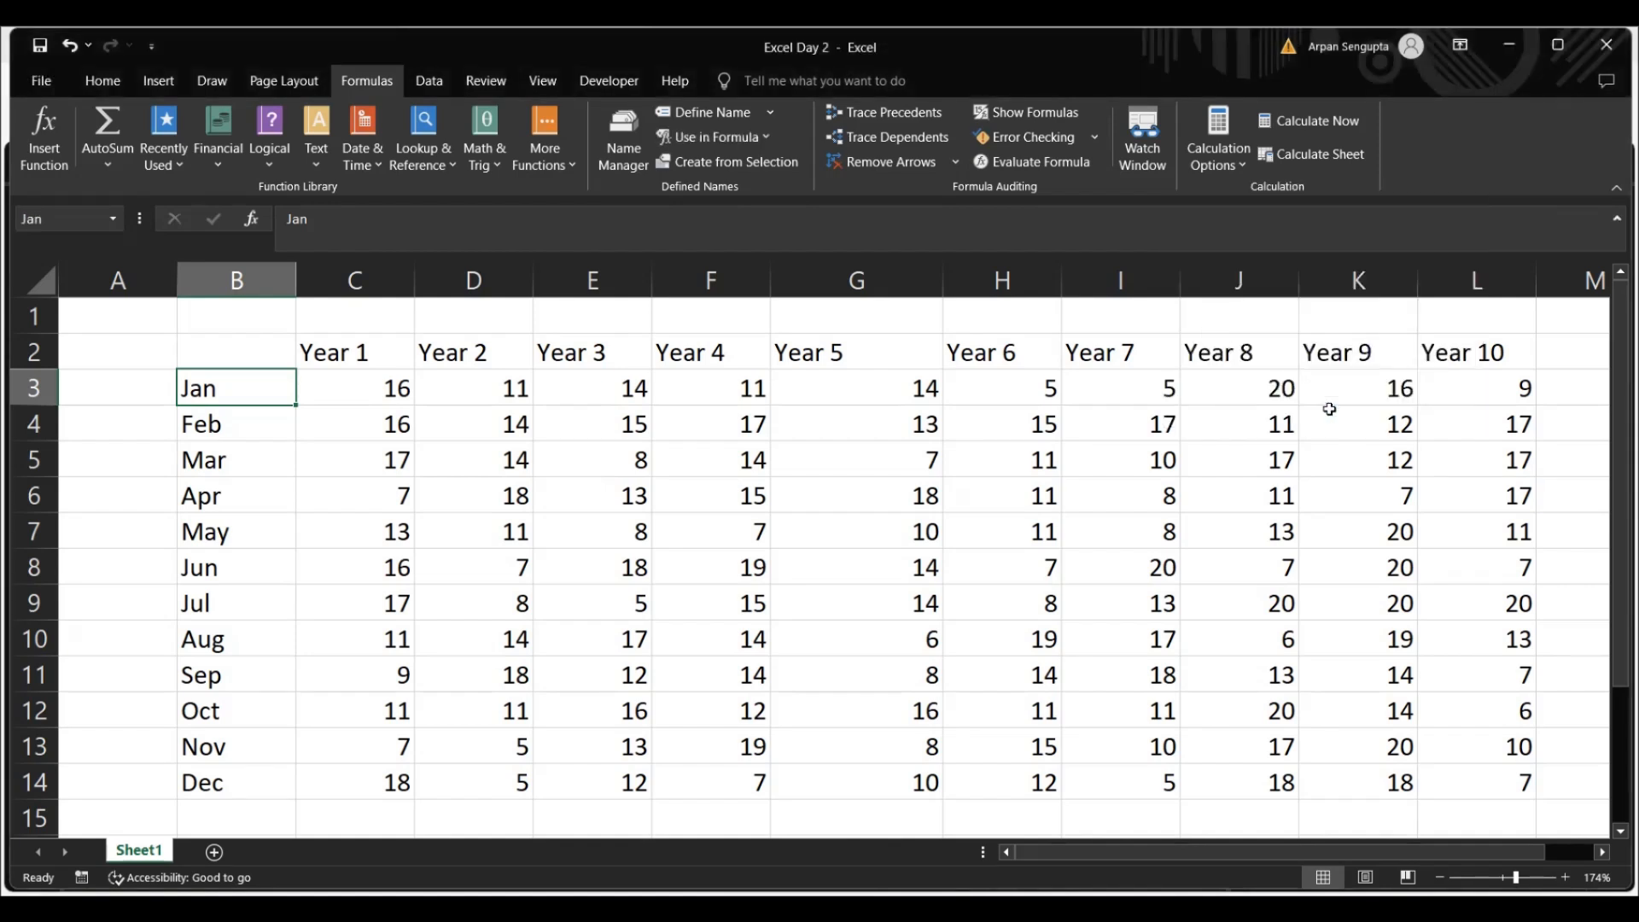
pyautogui.click(626, 152)
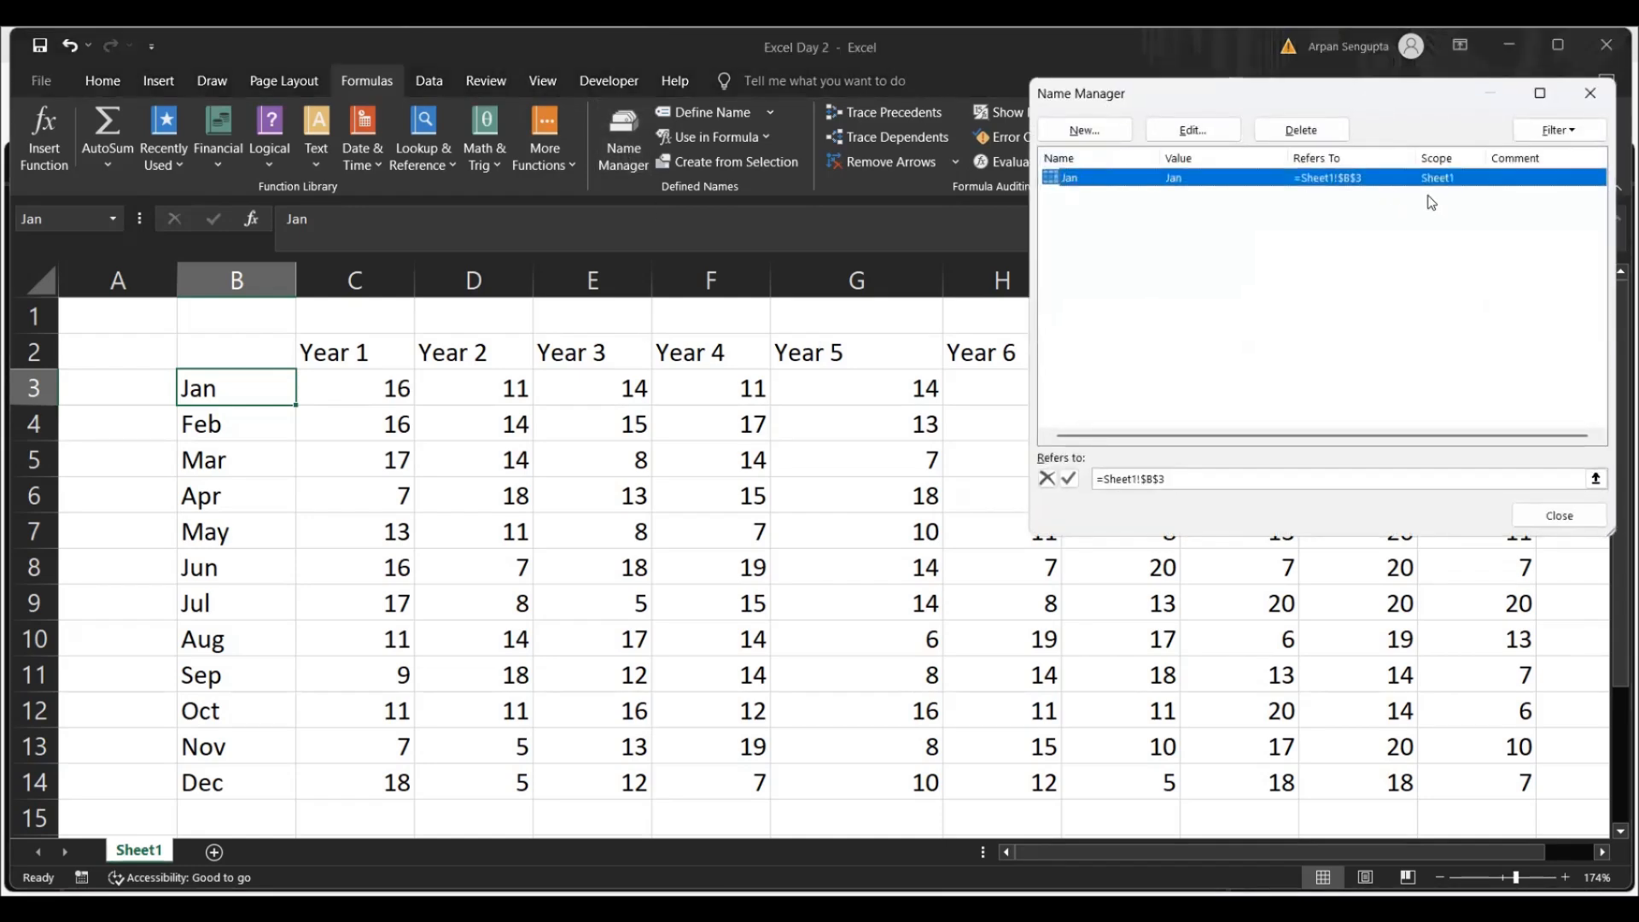
pyautogui.click(1560, 515)
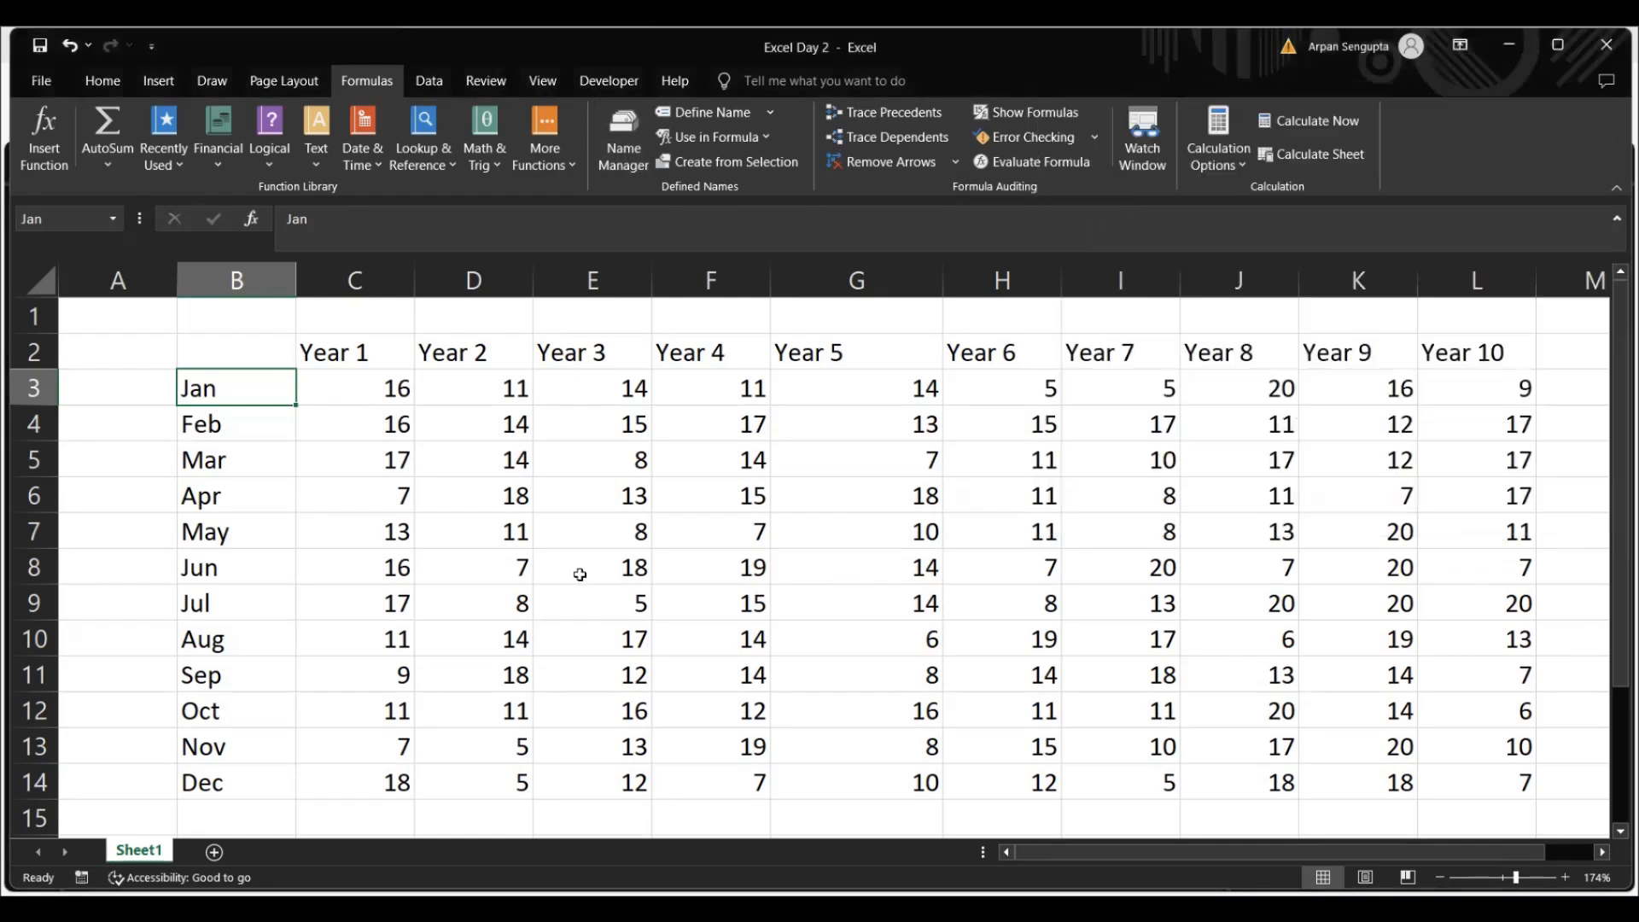
# Enter the formula =Jan in cell B16 below the table to reference the defined name, and reselect the cell
pyautogui.click(393, 499)
pyautogui.moveTo(347, 512); pyautogui.dragTo(311, 488)
pyautogui.press('Escape')
pyautogui.press('Down')
pyautogui.press('Down')
pyautogui.press('Down')
pyautogui.press('Down')
pyautogui.press('Down')
pyautogui.press('Down')
pyautogui.press('Down')
pyautogui.press('Down')
pyautogui.press('Down')
pyautogui.press('Down')
pyautogui.press('Down')
pyautogui.press('Down')
pyautogui.press('Down')
pyautogui.press('Down')
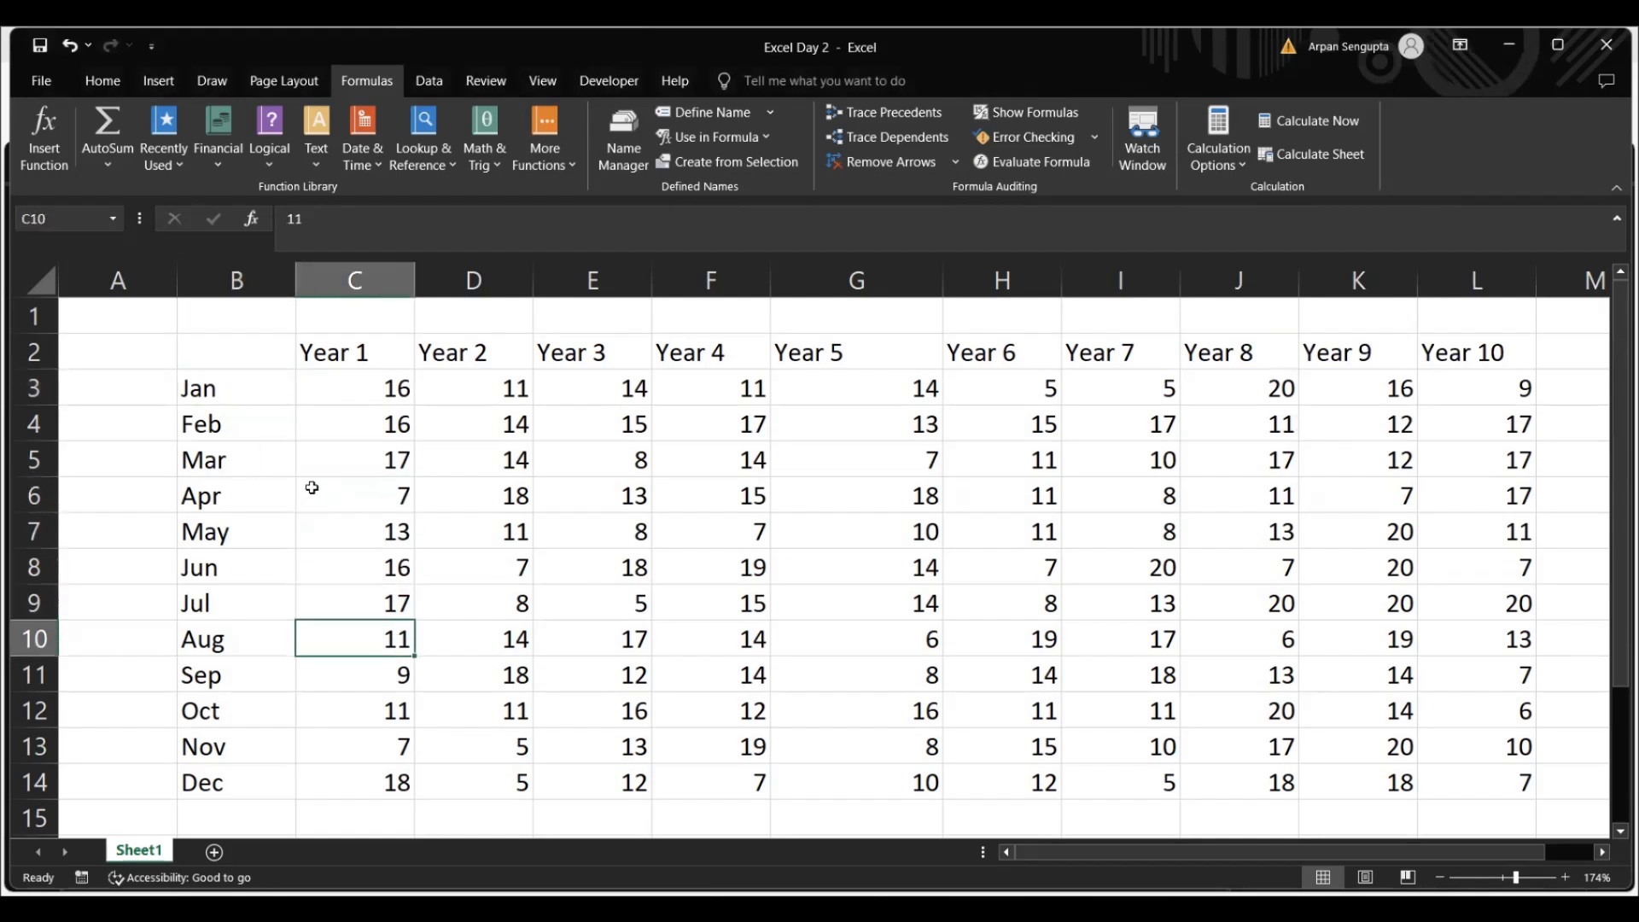
pyautogui.press('Left')
pyautogui.press('Up')
pyautogui.press('Up')
pyautogui.press('Up')
pyautogui.press('Up')
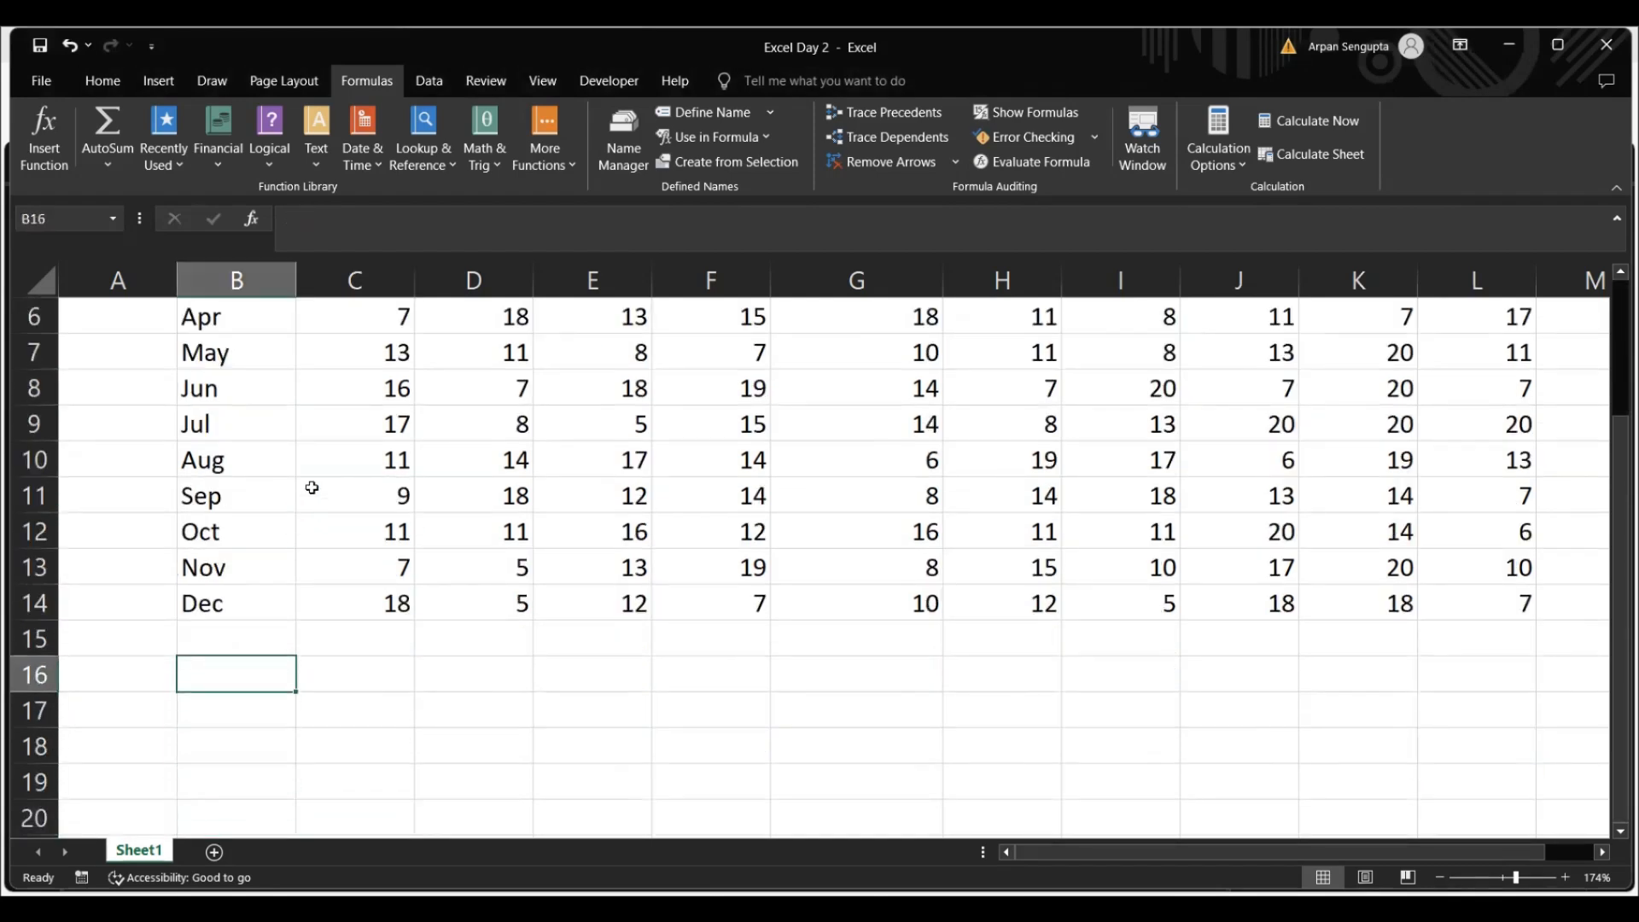
pyautogui.write('=jan')
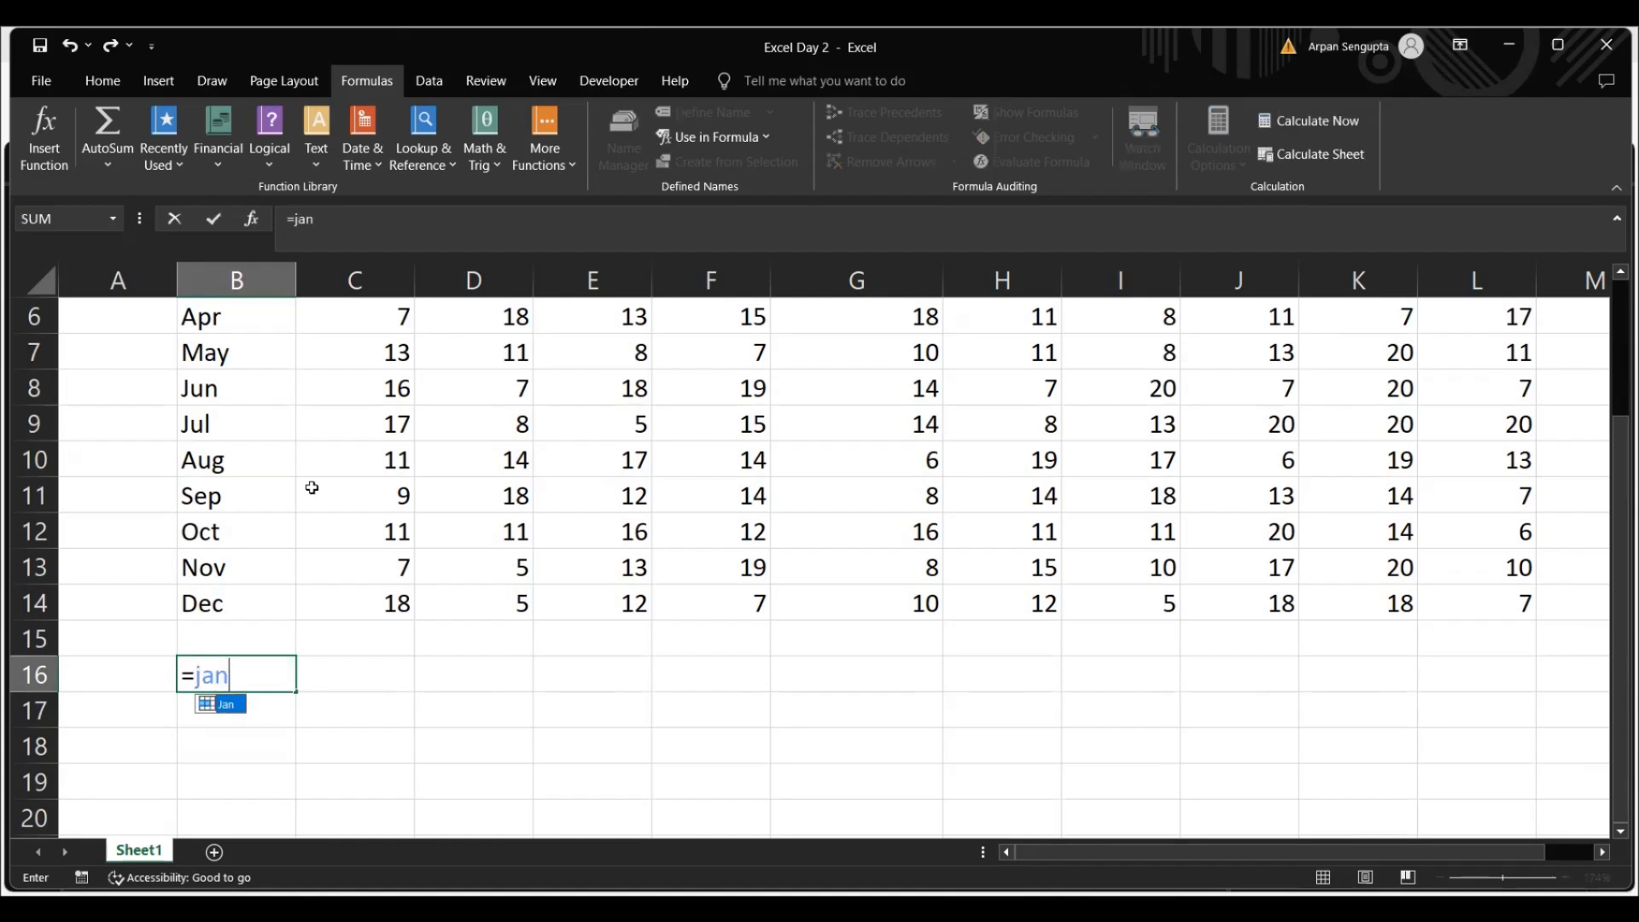
pyautogui.press('Return')
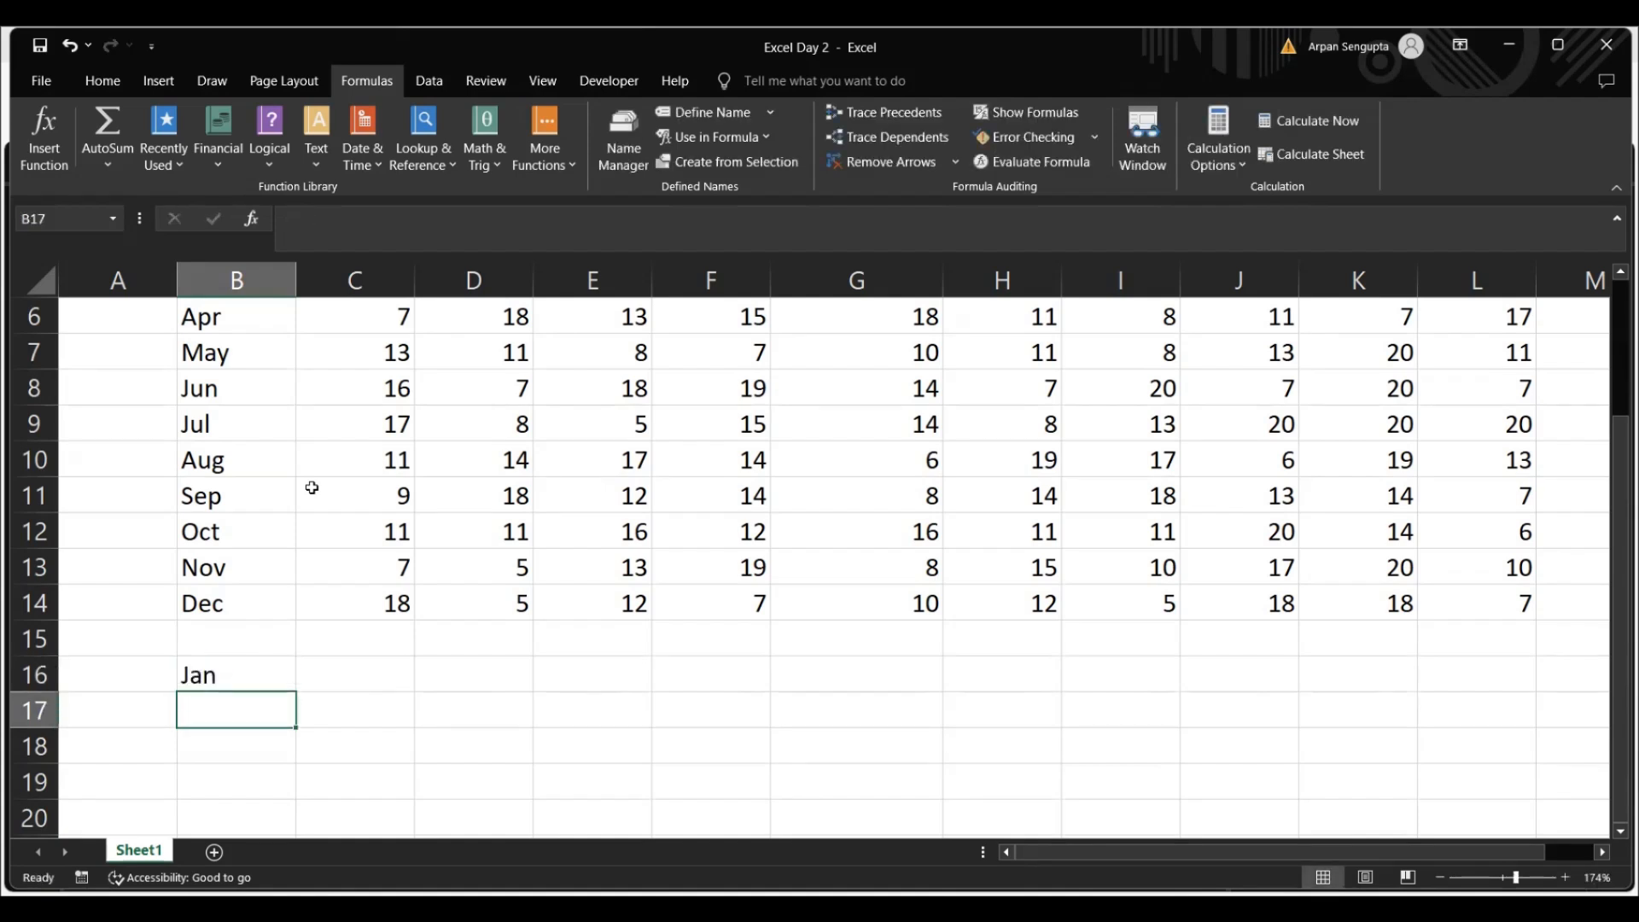
pyautogui.press('Up')
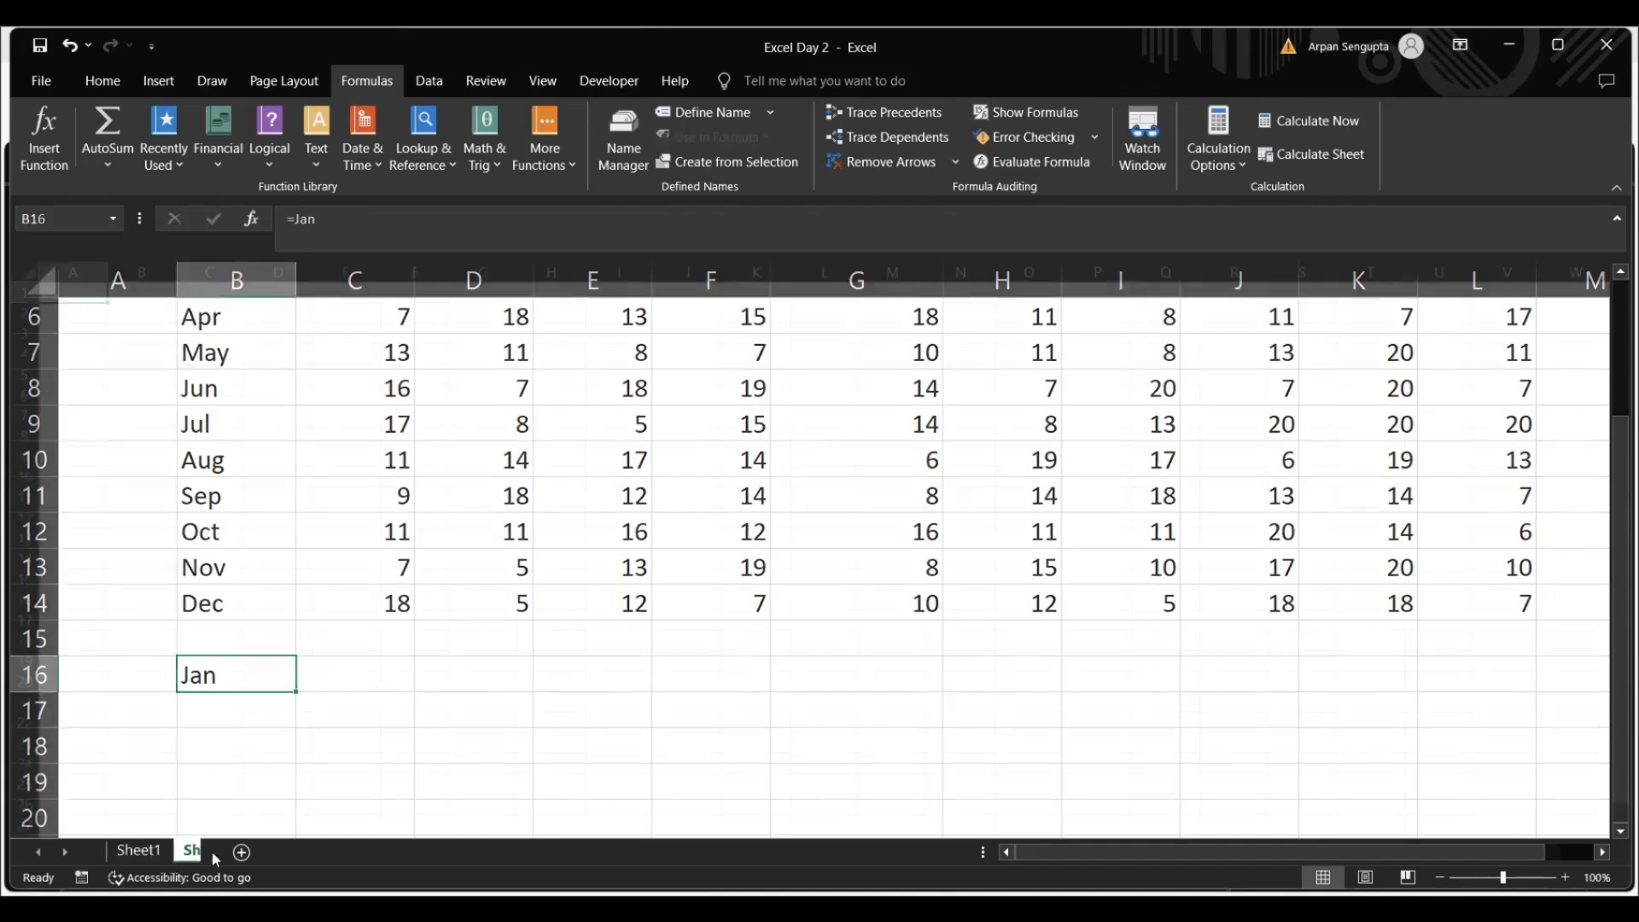
# Test the sheet-scoped name by entering =jan in cell C8 of Sheet2, and clear that cell again
pyautogui.click(214, 852)
pyautogui.write('=jan')
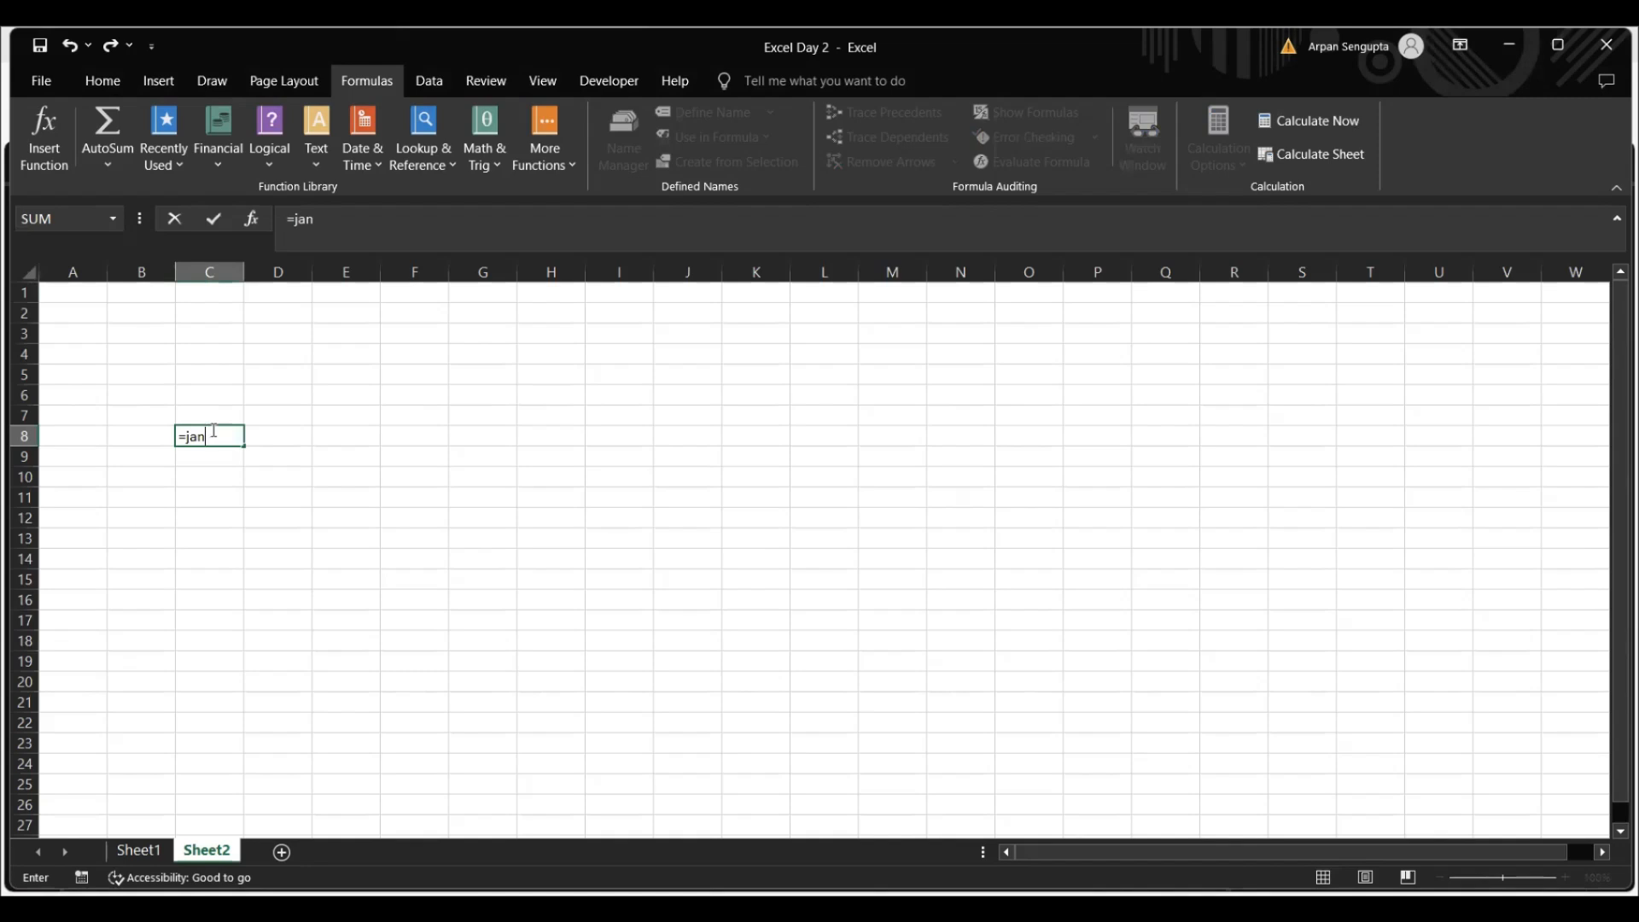
pyautogui.press('Return')
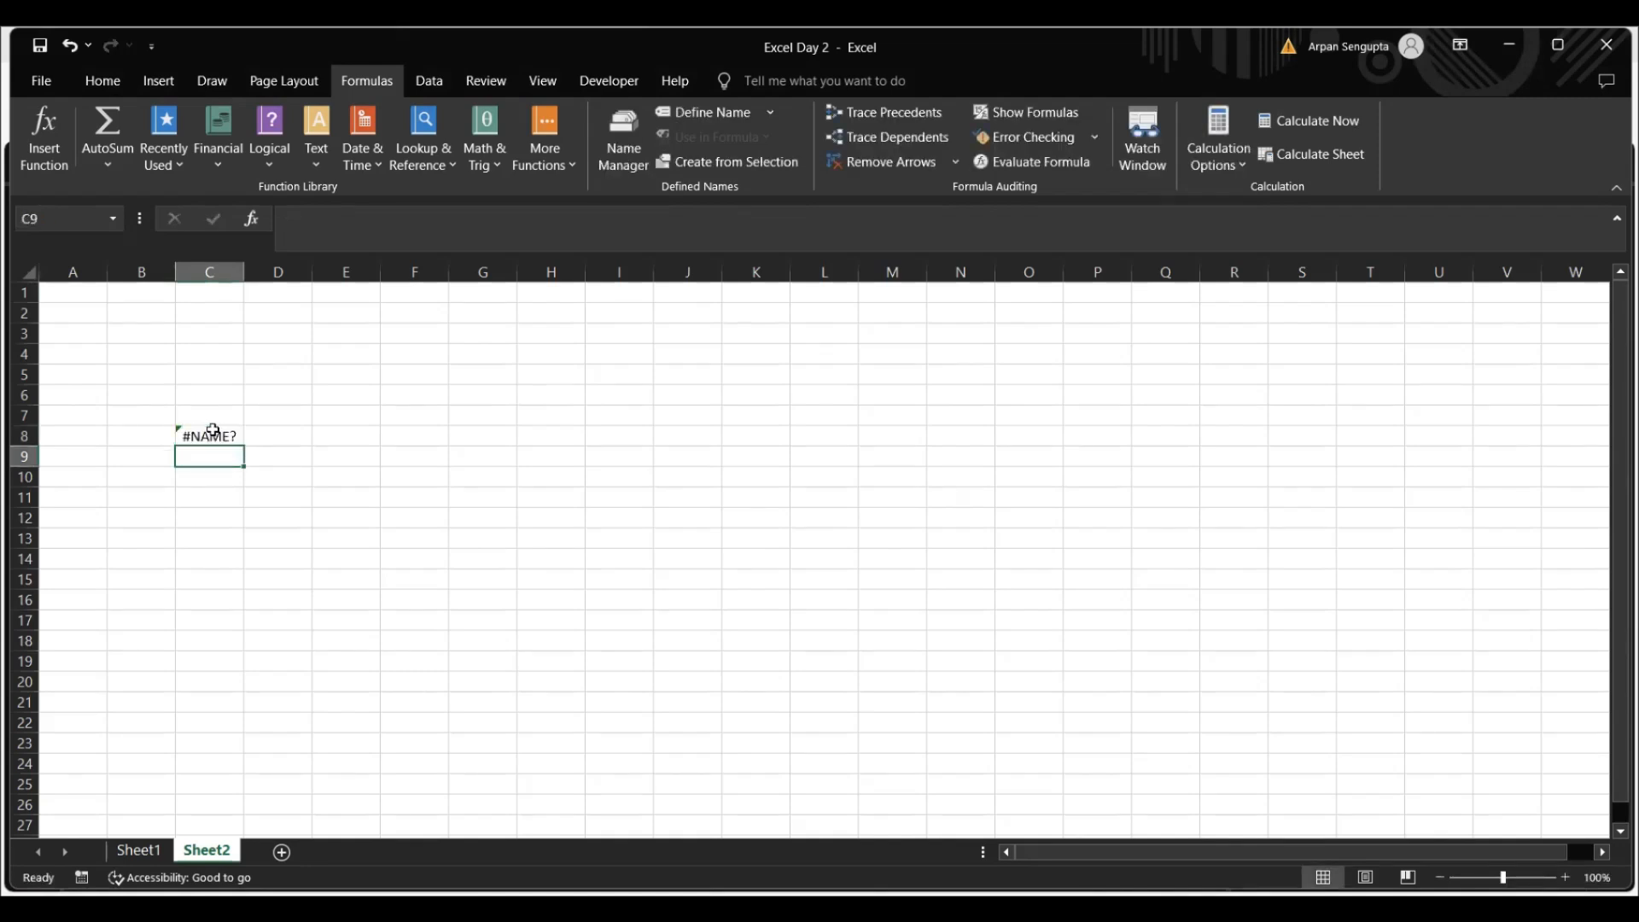
pyautogui.click(212, 430)
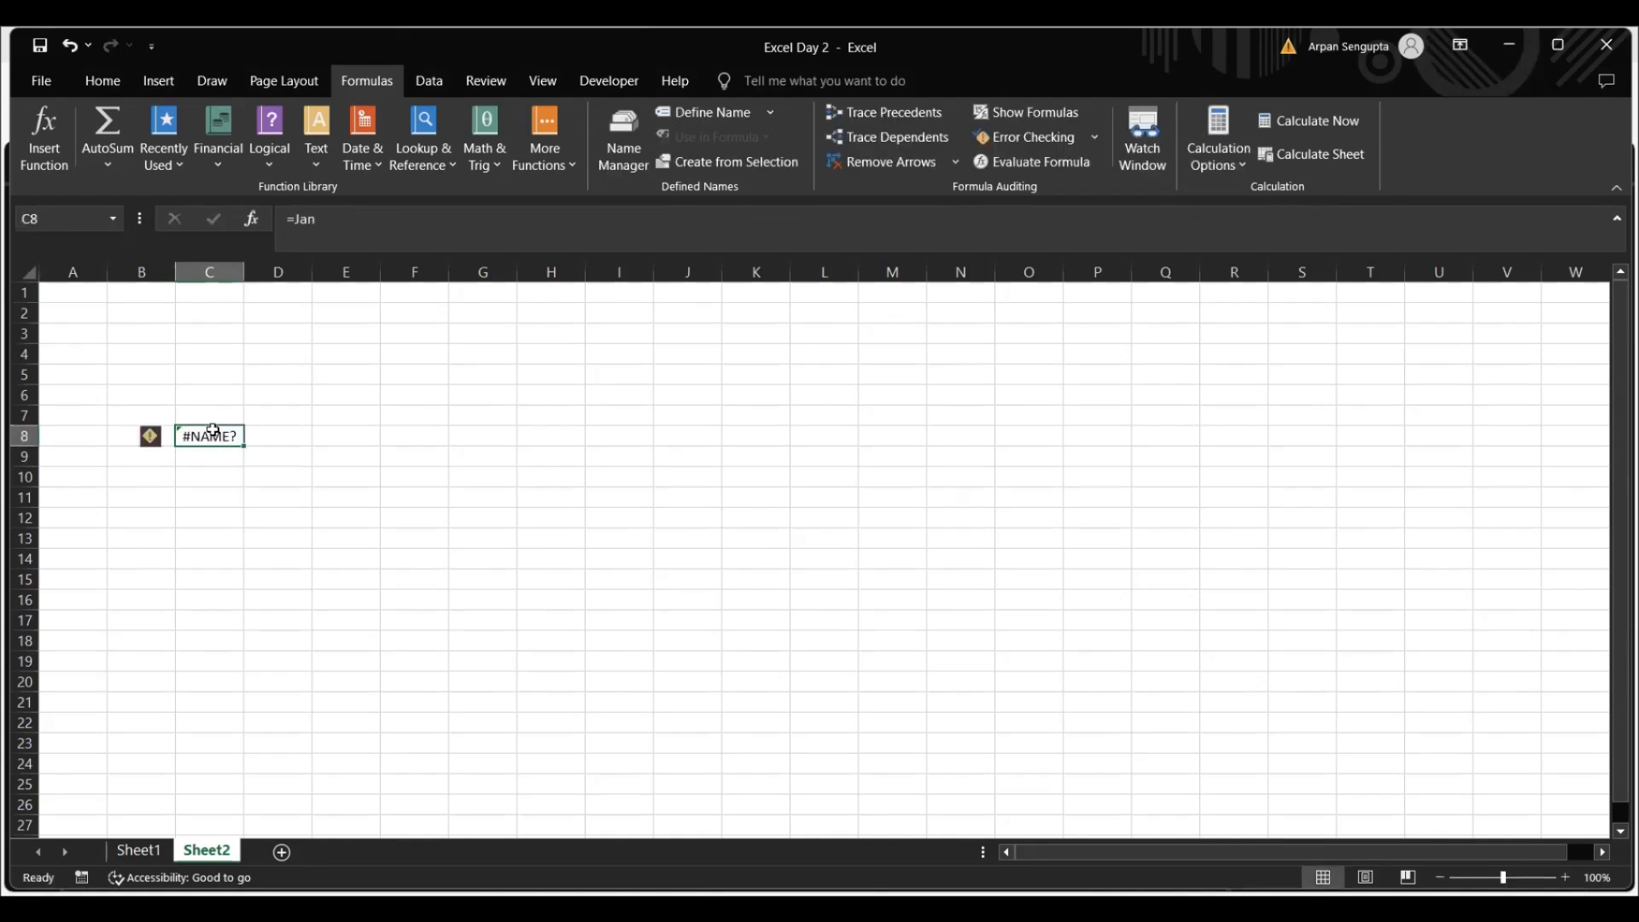
pyautogui.press('Delete')
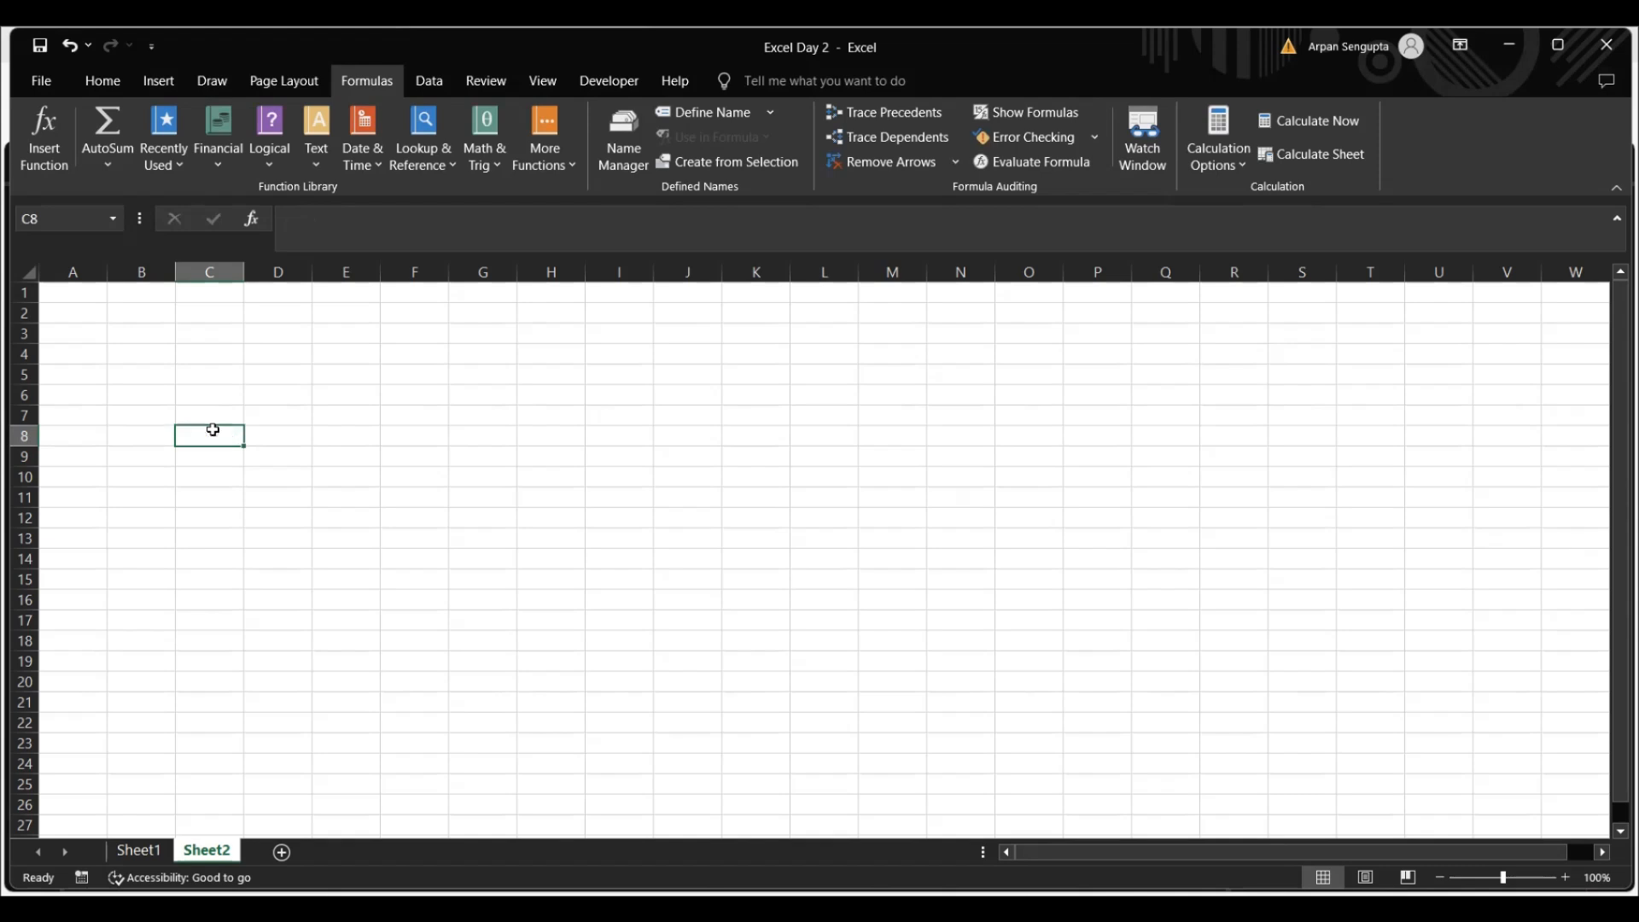
# Return to Sheet1 and delete the Sheet1-scoped name Jan from the workbook's defined names
pyautogui.click(139, 851)
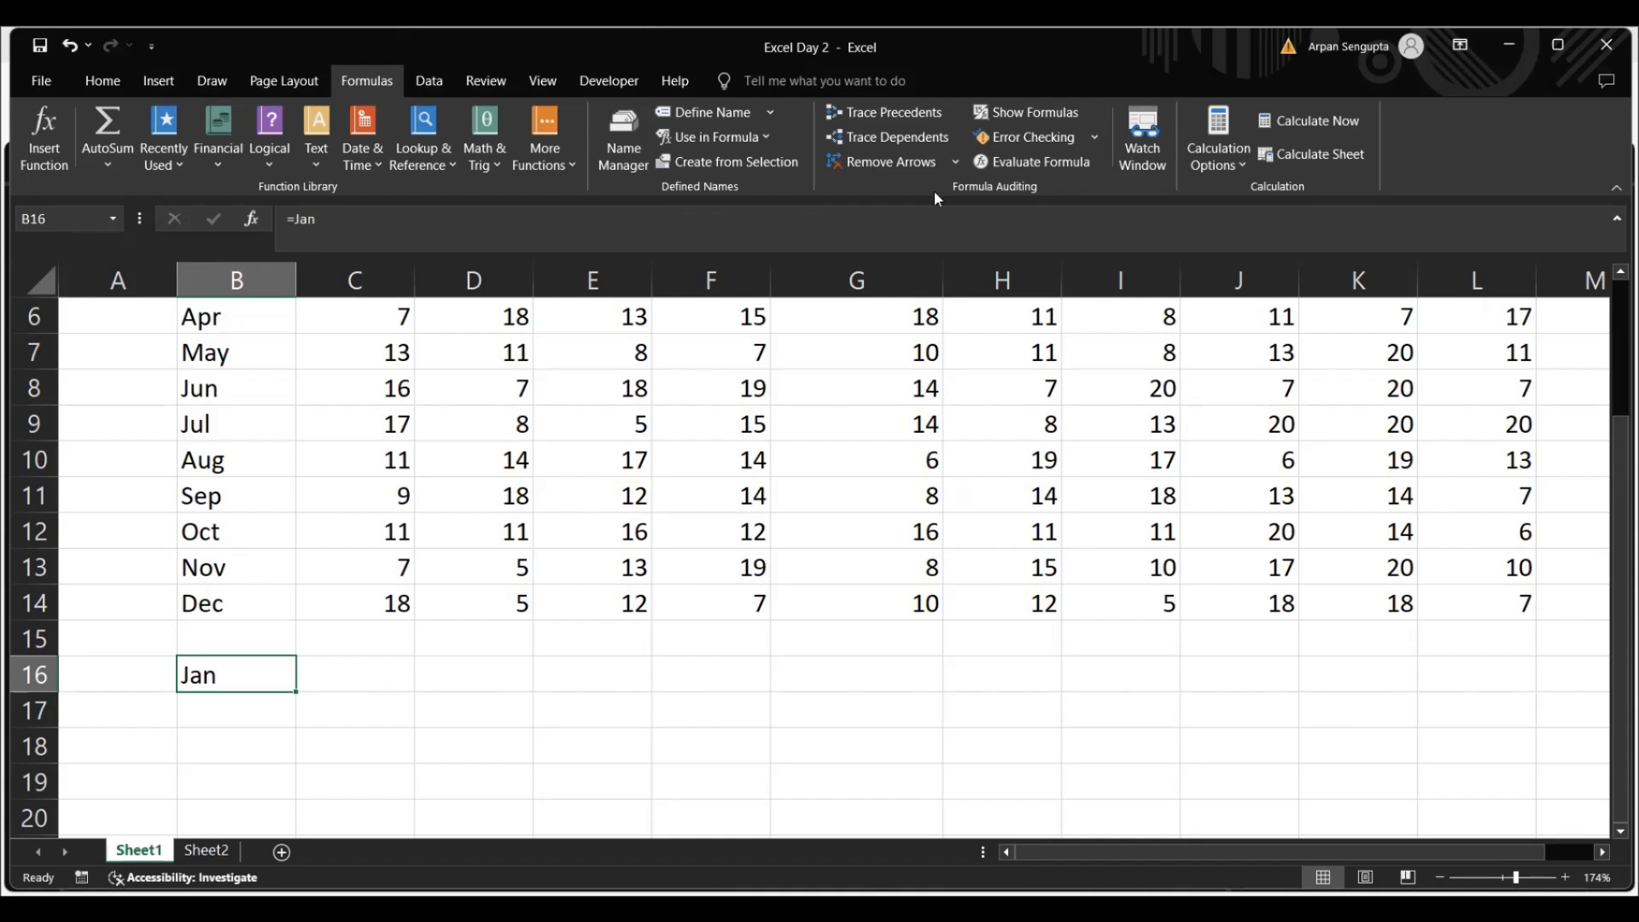
pyautogui.click(647, 136)
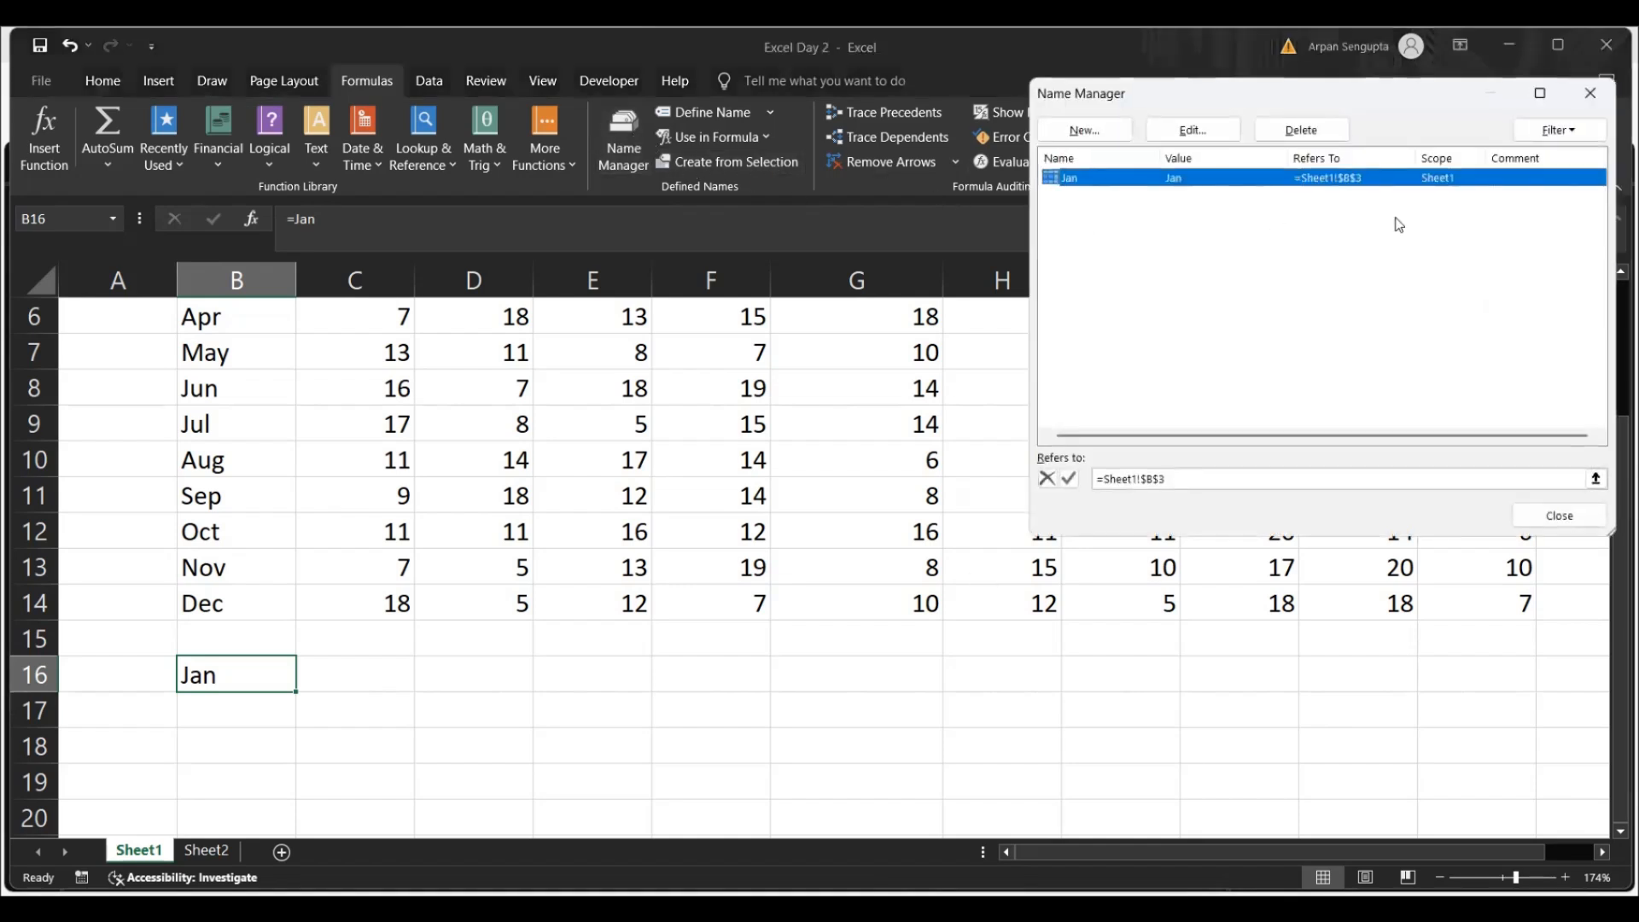
pyautogui.click(1321, 132)
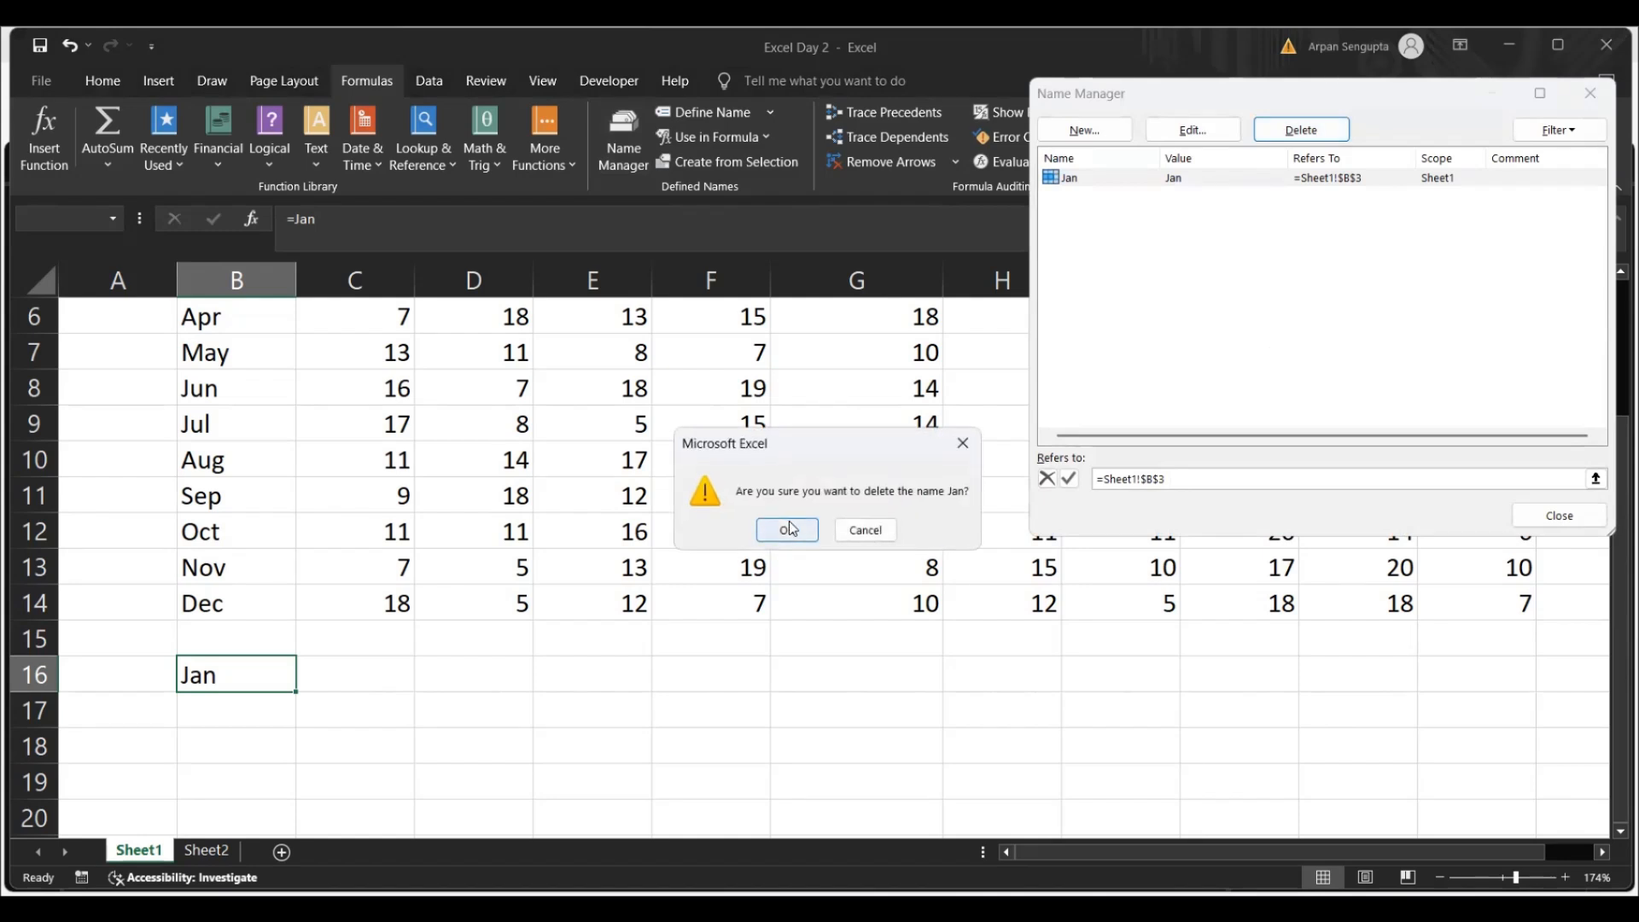
pyautogui.click(783, 527)
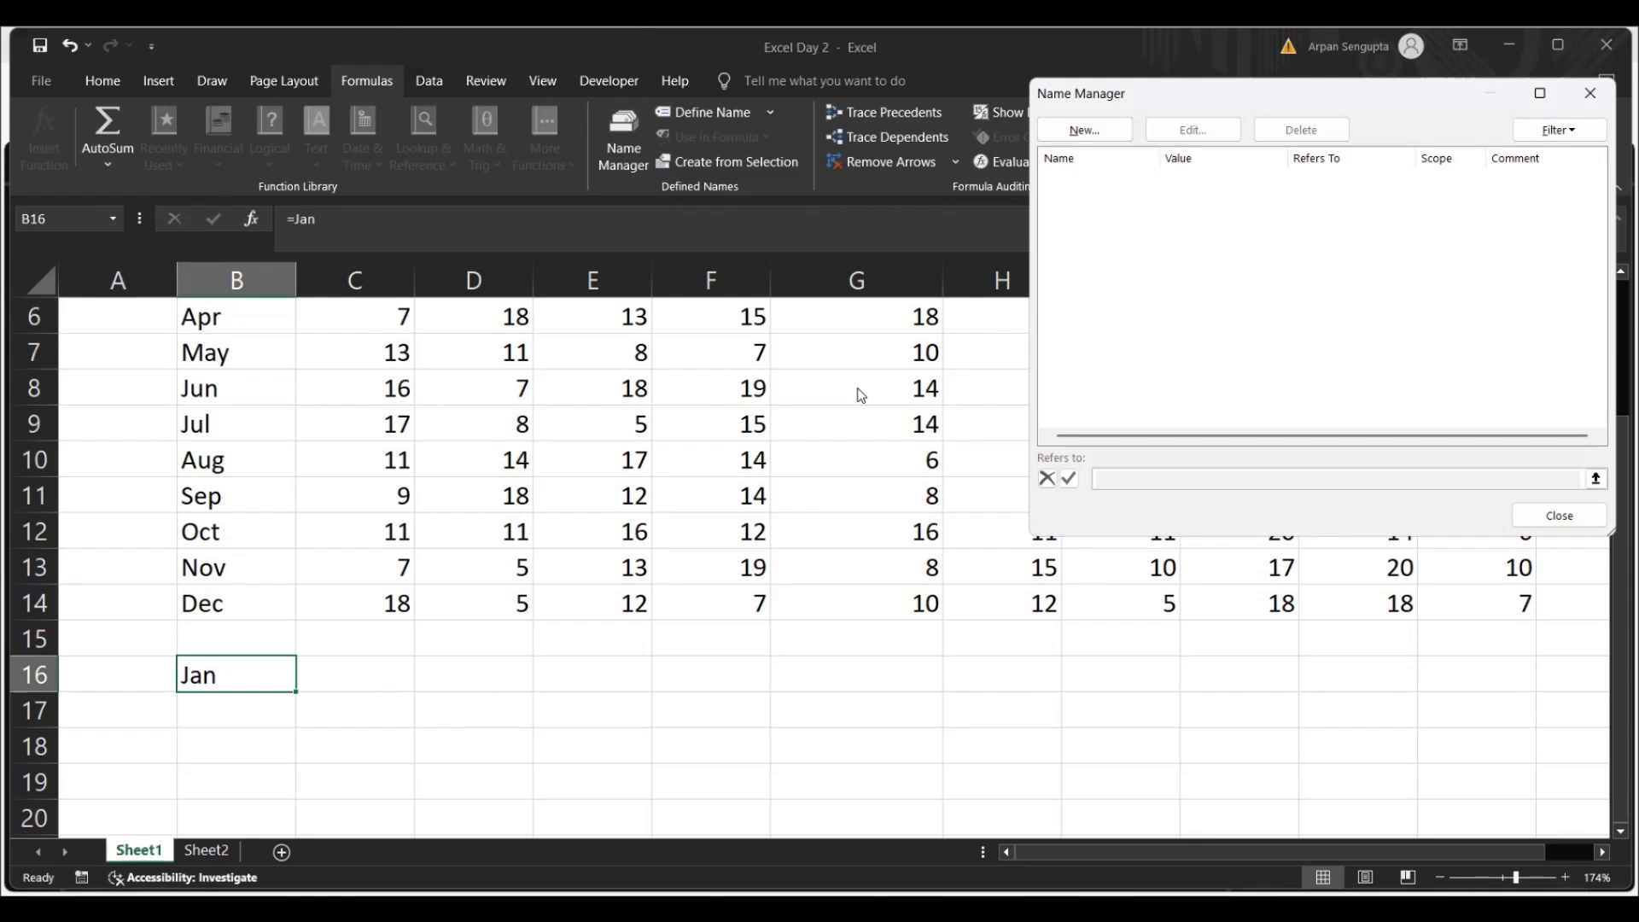
pyautogui.click(1574, 517)
# Define the name Jan for cell B3 of Sheet1 with Workbook scope
pyautogui.click(702, 117)
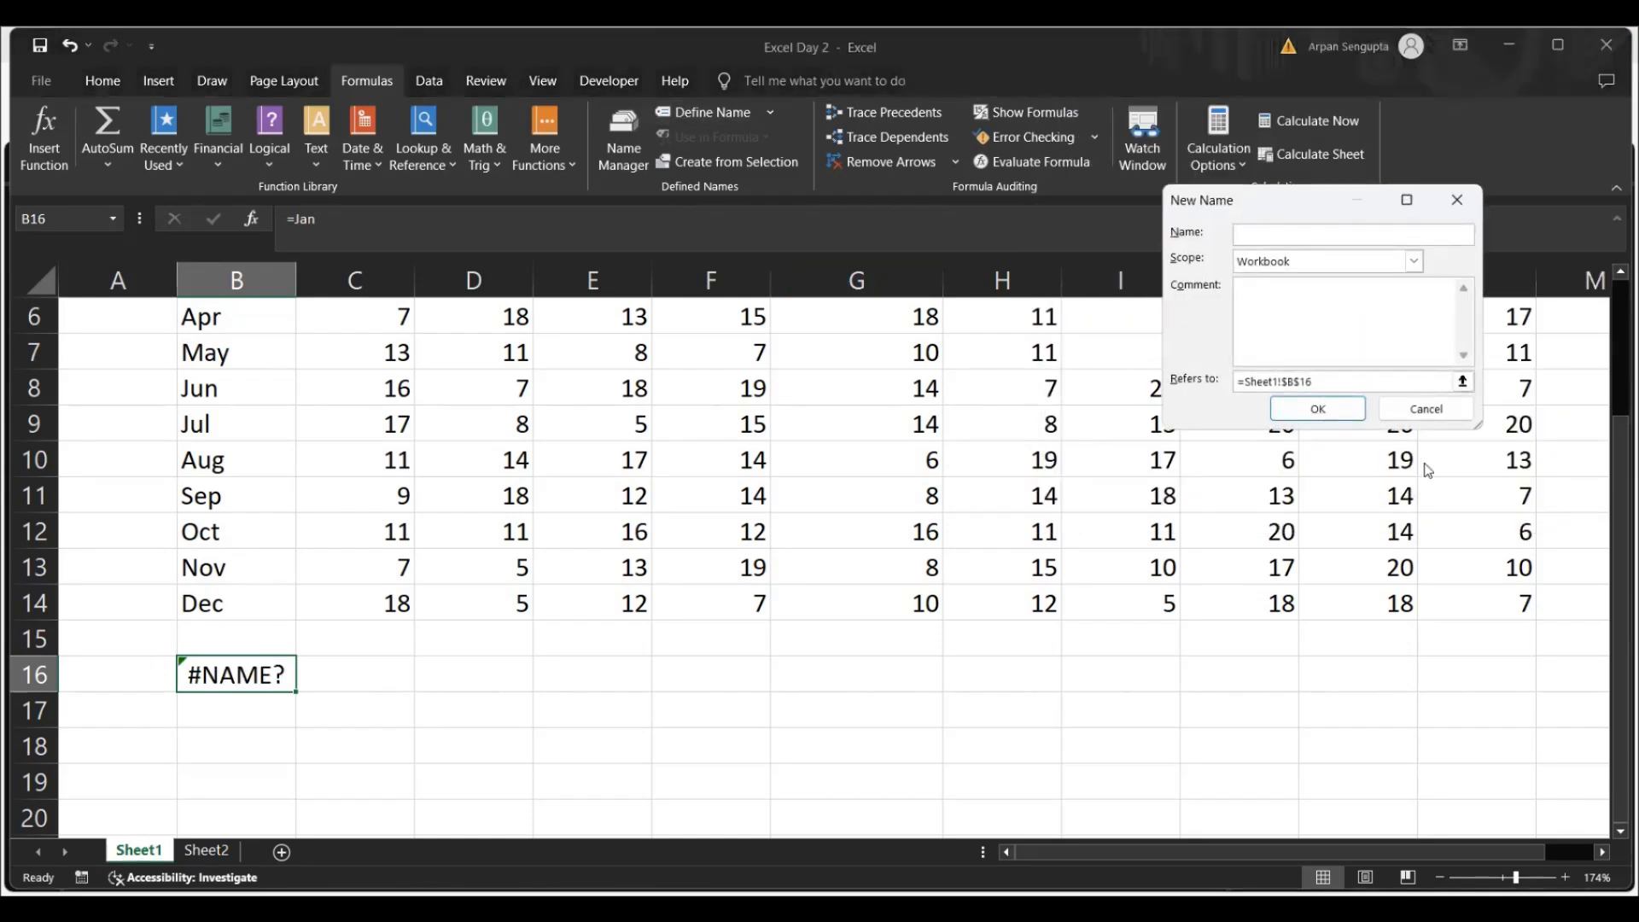
pyautogui.click(1426, 409)
pyautogui.click(213, 389)
pyautogui.press('Up')
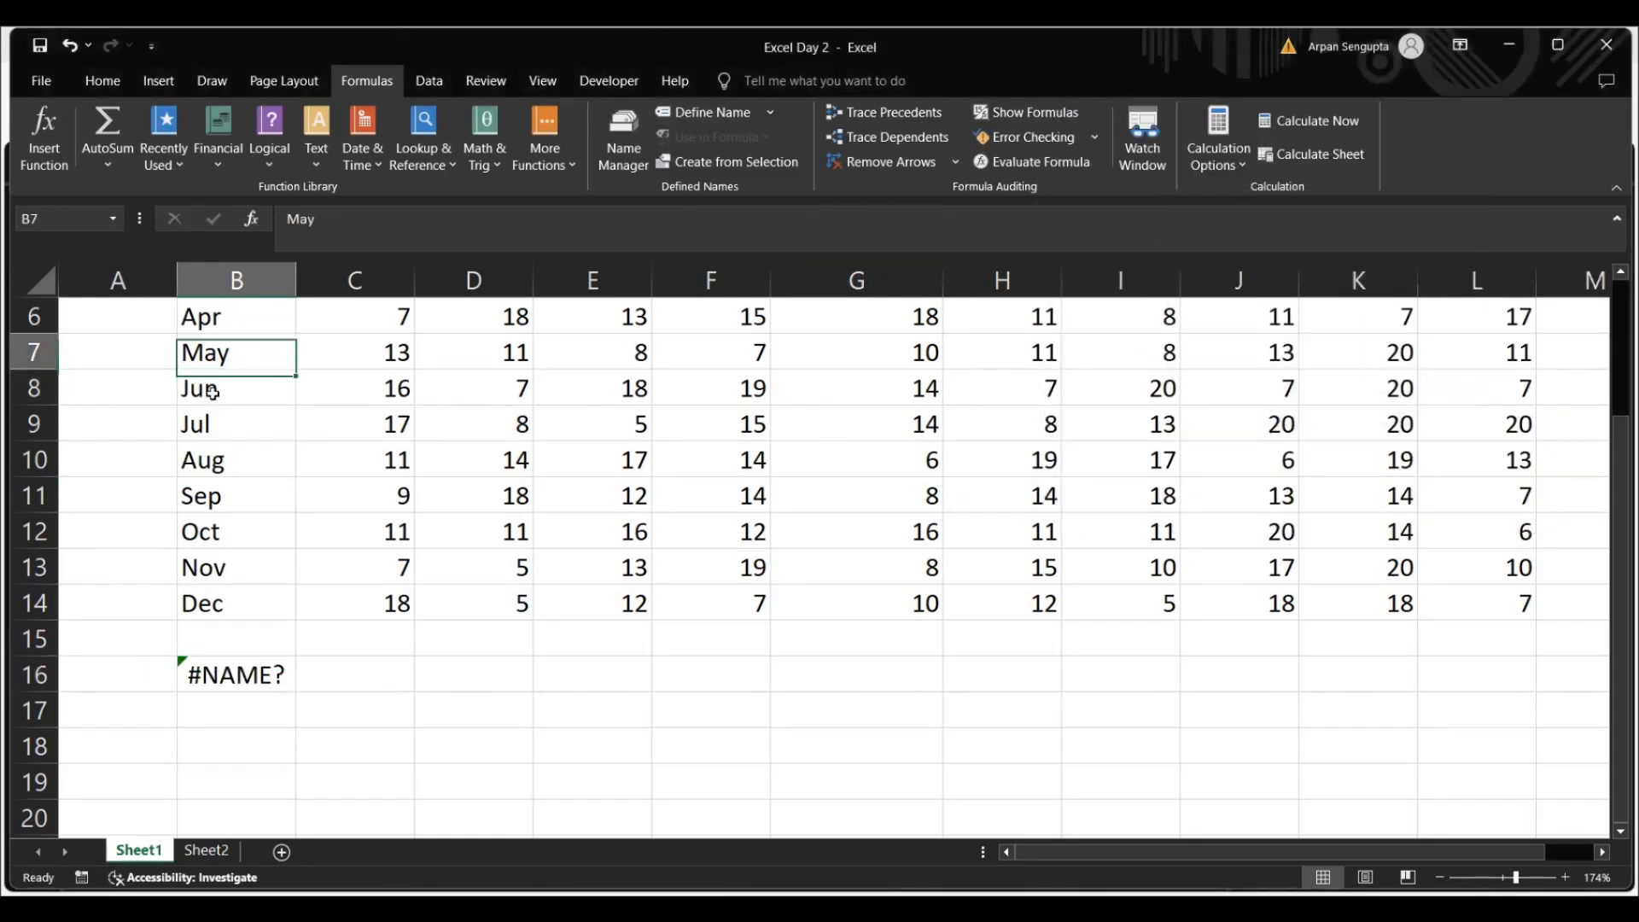
pyautogui.press('Up')
pyautogui.press('Up')
pyautogui.press('Up')
pyautogui.press('Up')
pyautogui.press('Up')
pyautogui.click(212, 392)
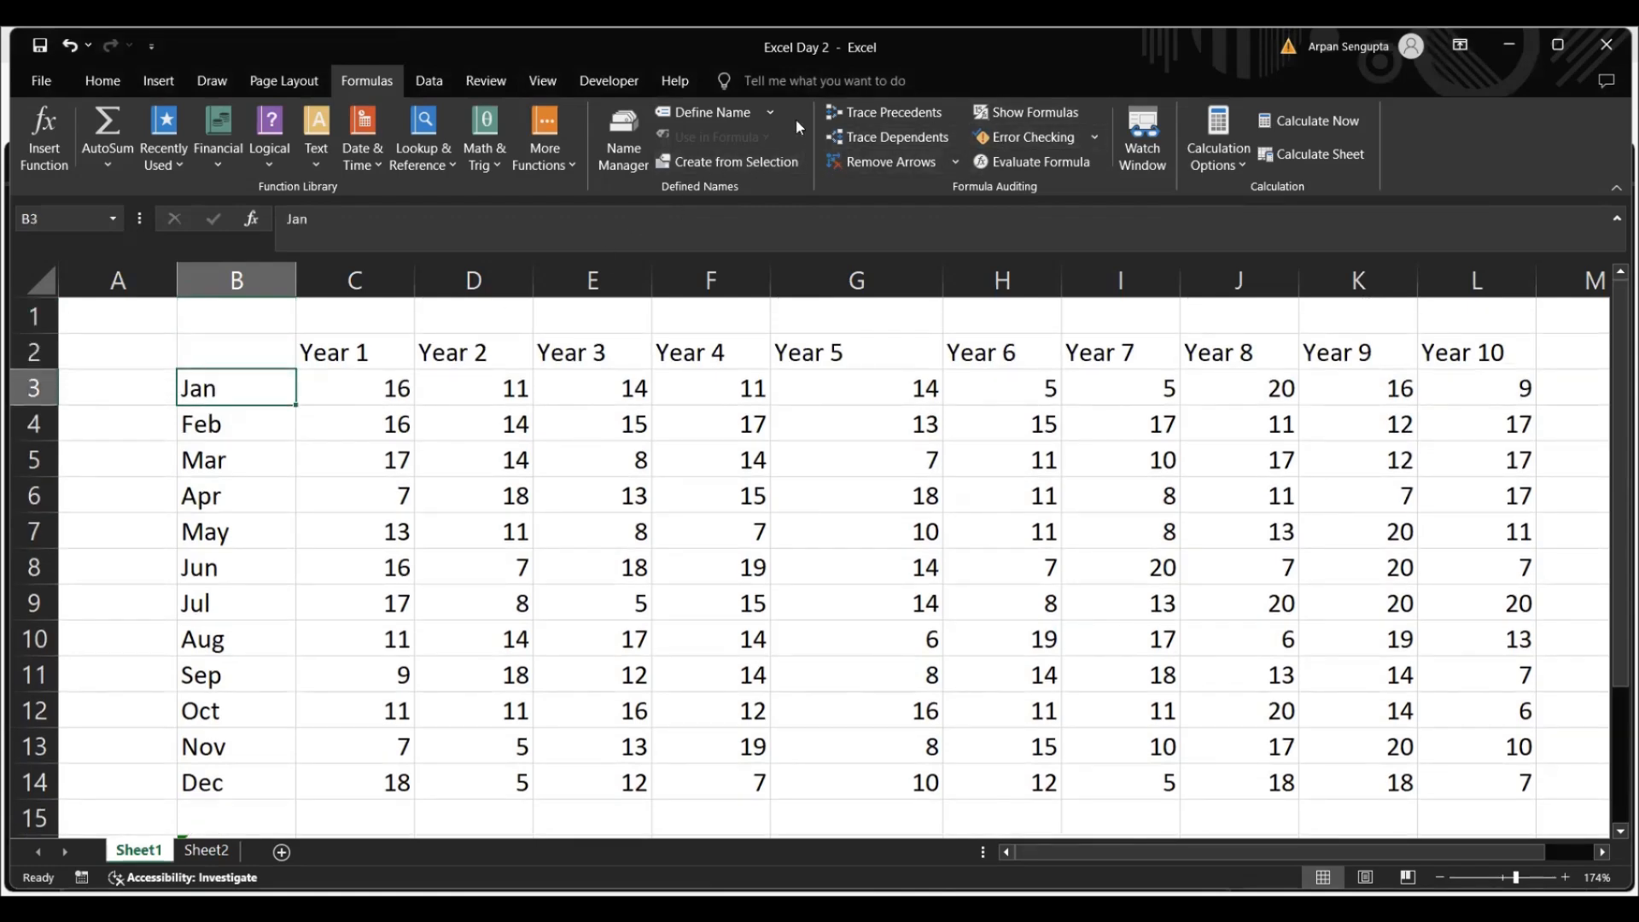
pyautogui.click(704, 106)
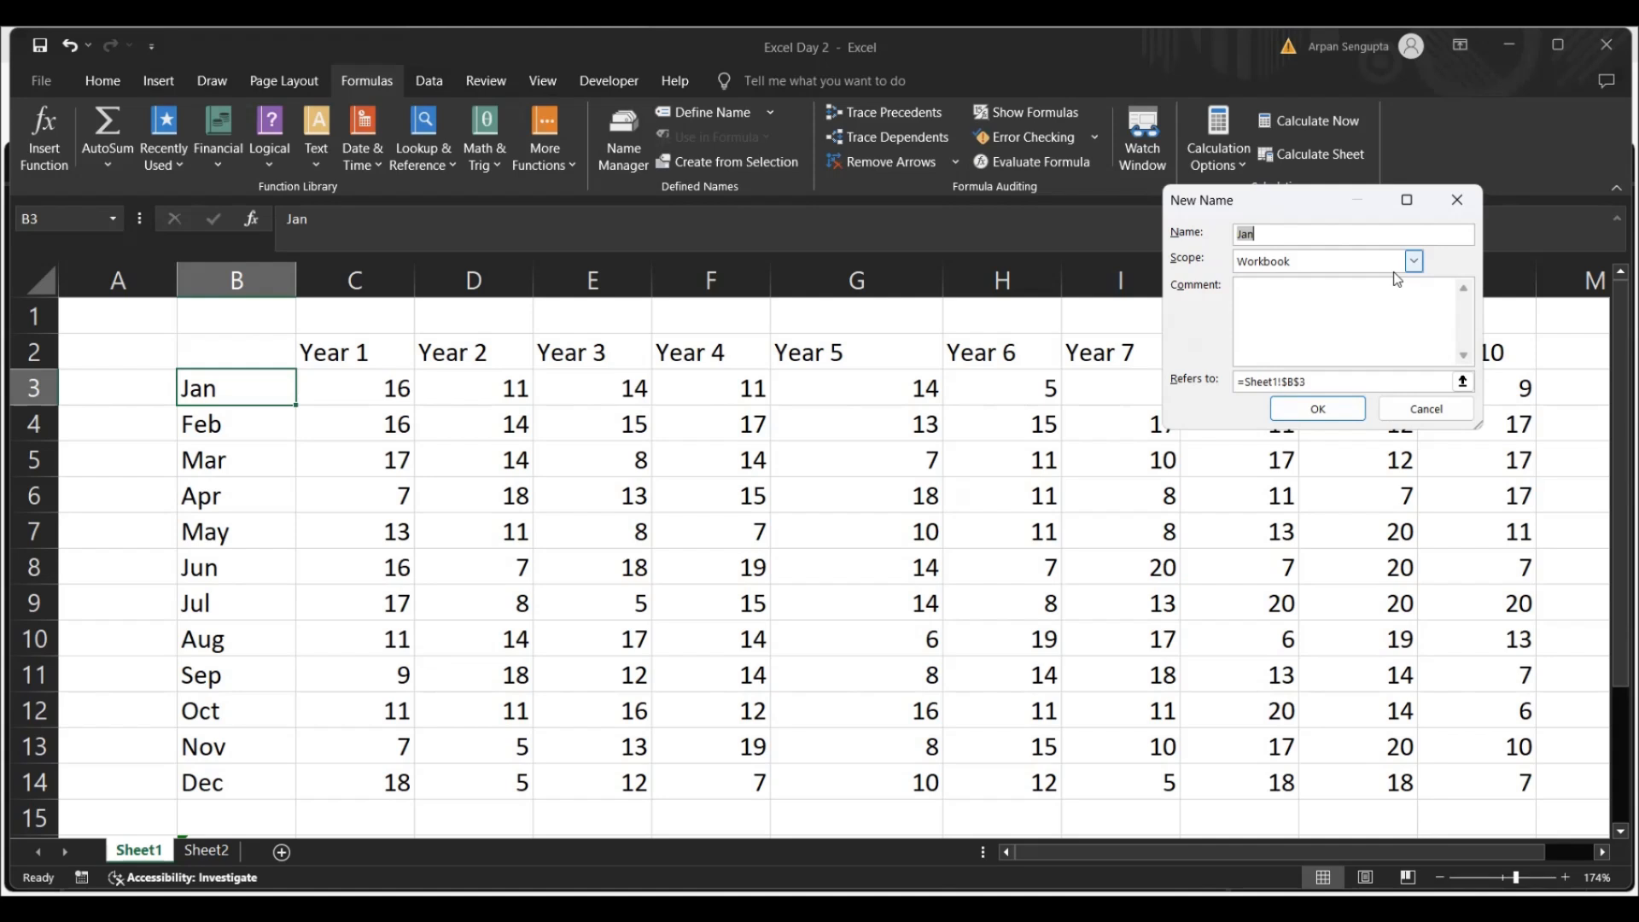
pyautogui.click(1319, 410)
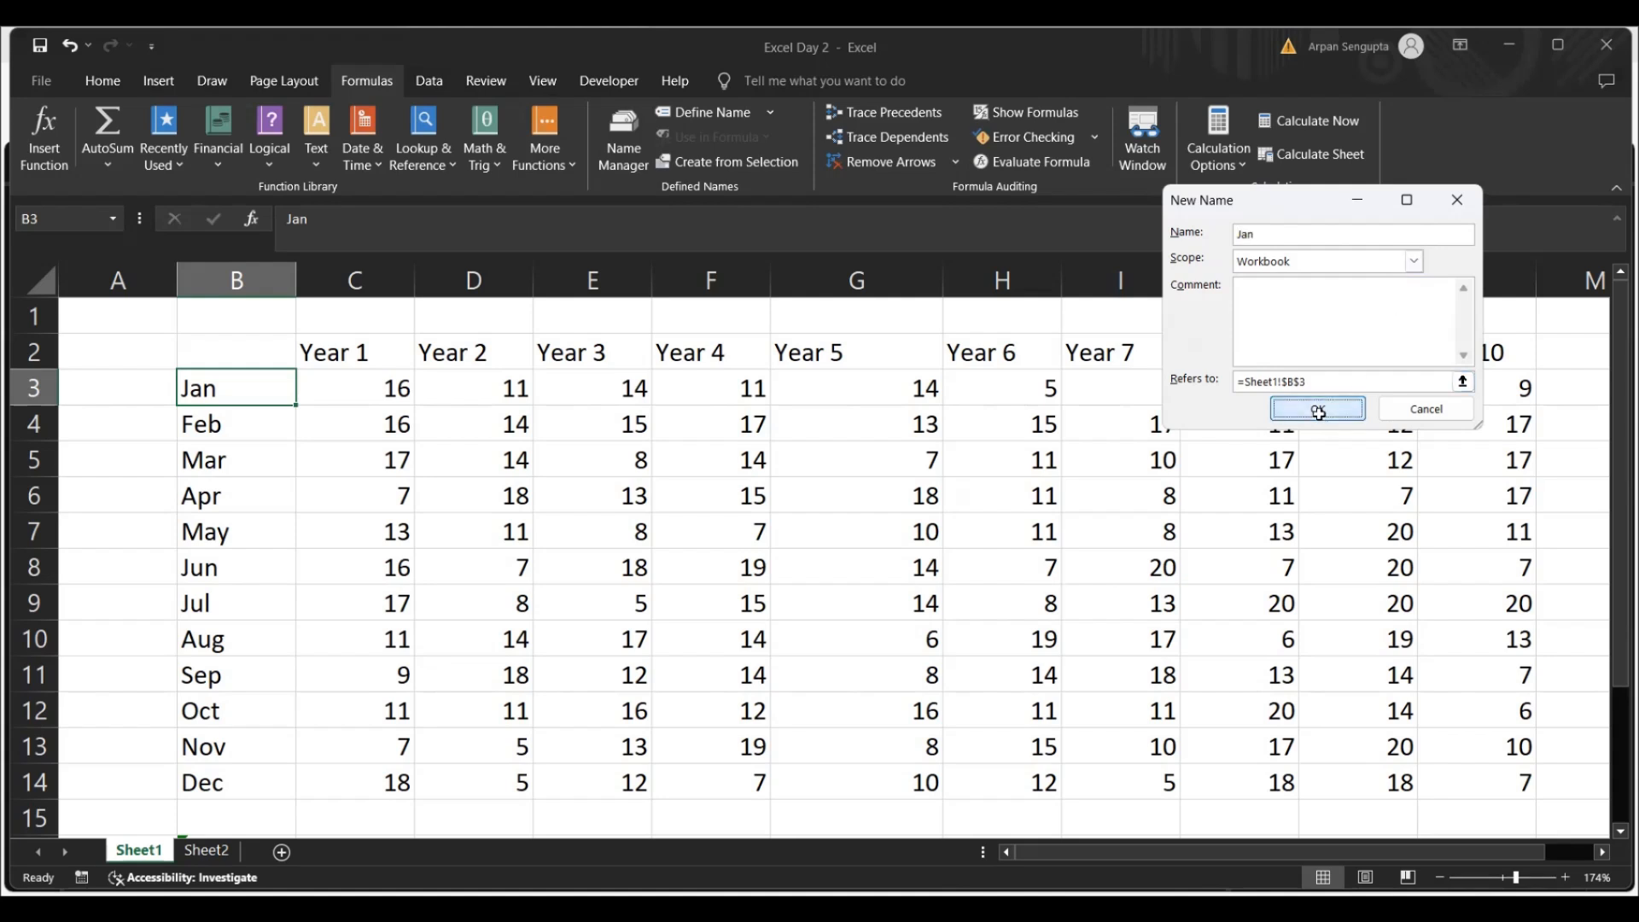
# Check the result of the =Jan formula in cell B16 below the table
pyautogui.click(351, 576)
pyautogui.press('Down')
pyautogui.press('Down')
pyautogui.press('Down')
pyautogui.press('Down')
pyautogui.press('Down')
pyautogui.press('Down')
pyautogui.press('Down')
pyautogui.press('Down')
pyautogui.press('Down')
pyautogui.press('Down')
pyautogui.press('Down')
pyautogui.press('Down')
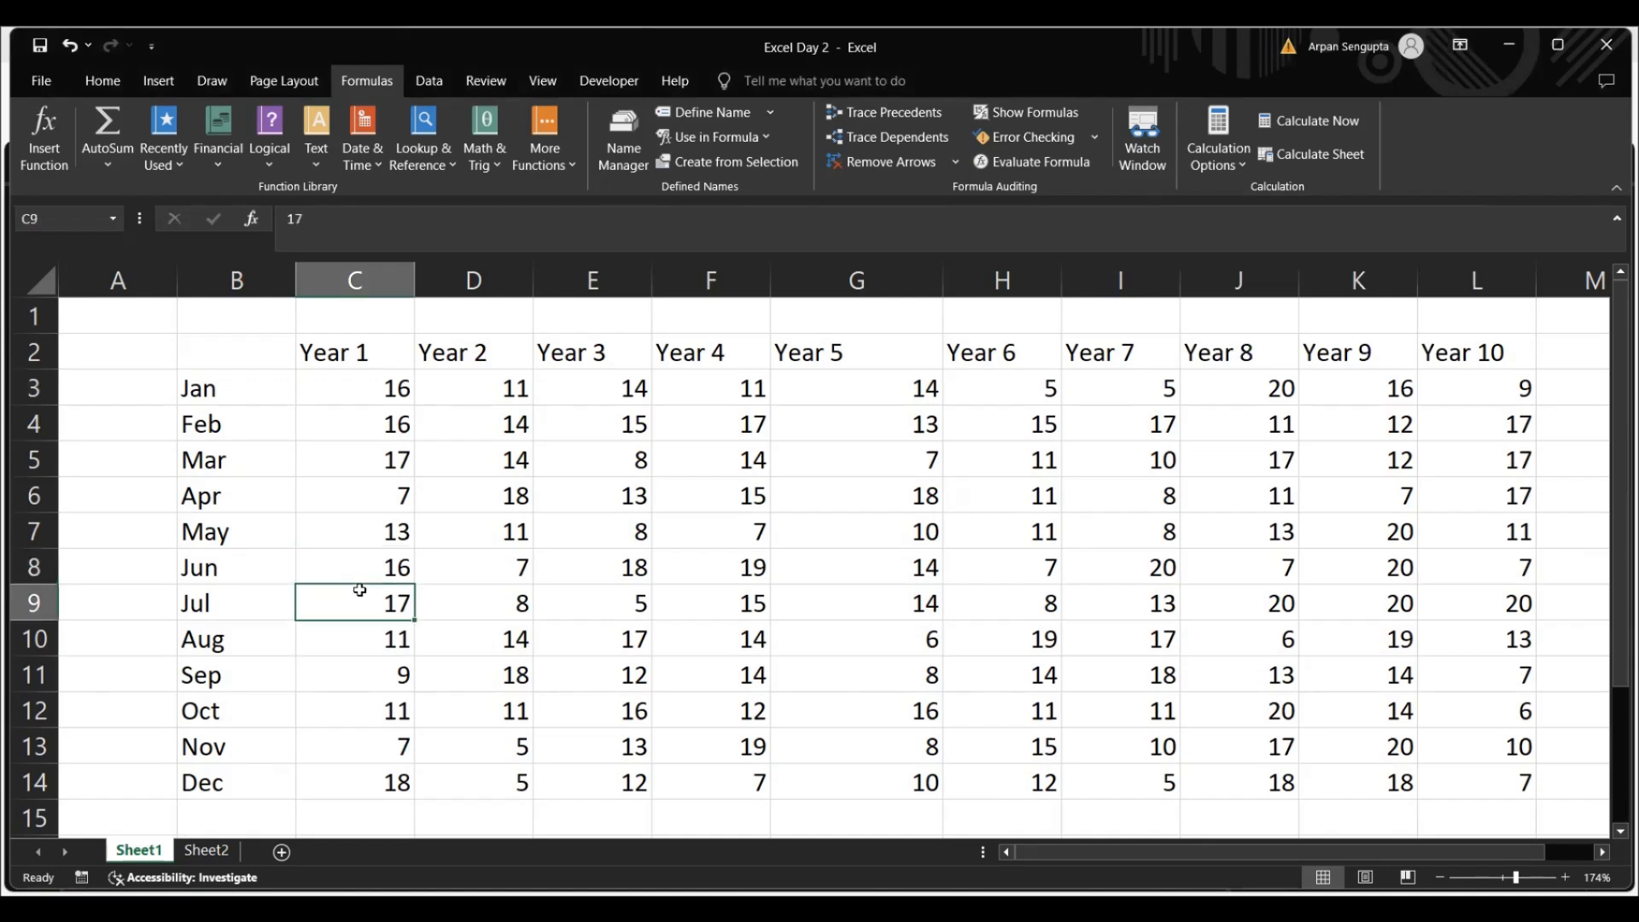
pyautogui.press('Up')
pyautogui.press('Up')
pyautogui.press('Up')
pyautogui.press('Up')
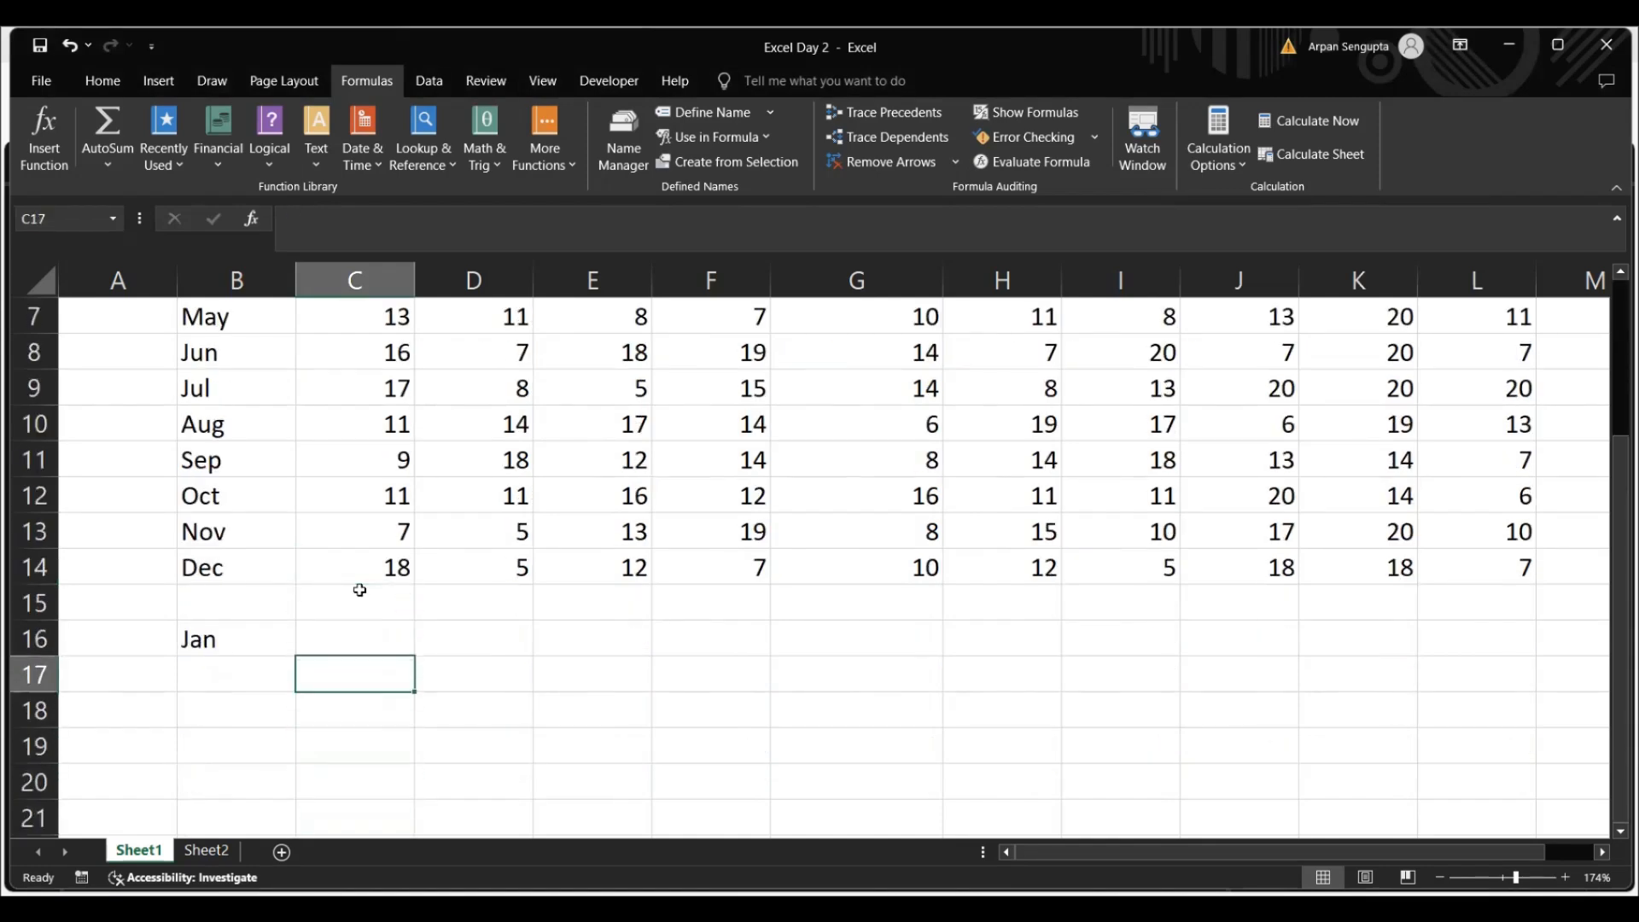
pyautogui.press('Left')
pyautogui.press('Right')
pyautogui.press('Right')
pyautogui.press('Left')
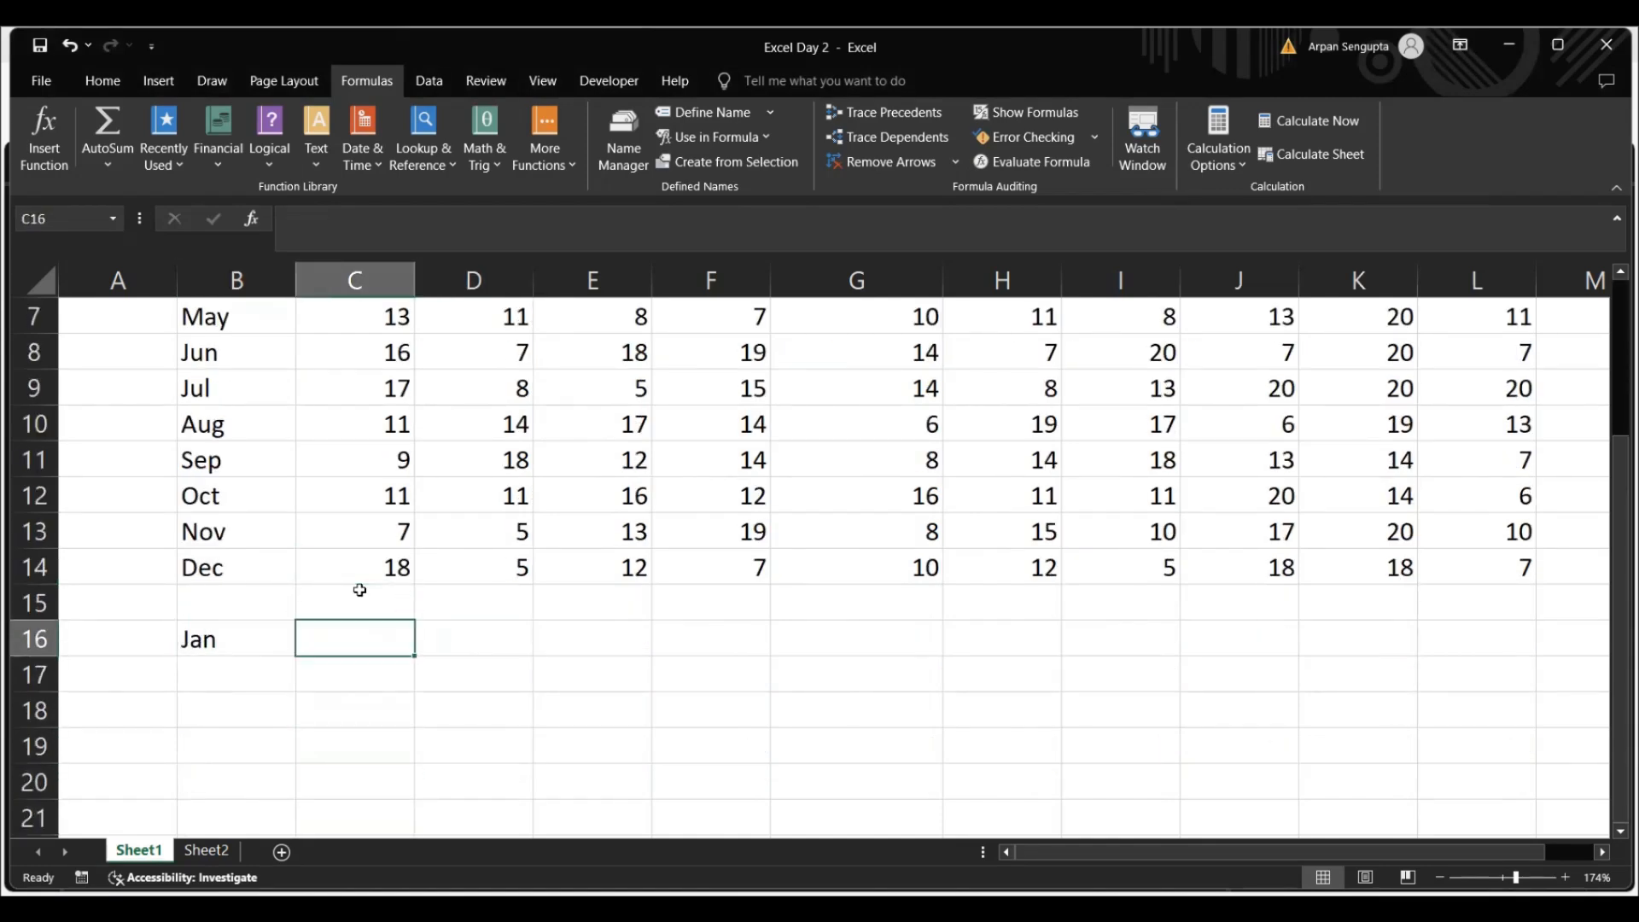
pyautogui.press('Left')
pyautogui.press('Left')
pyautogui.press('Right')
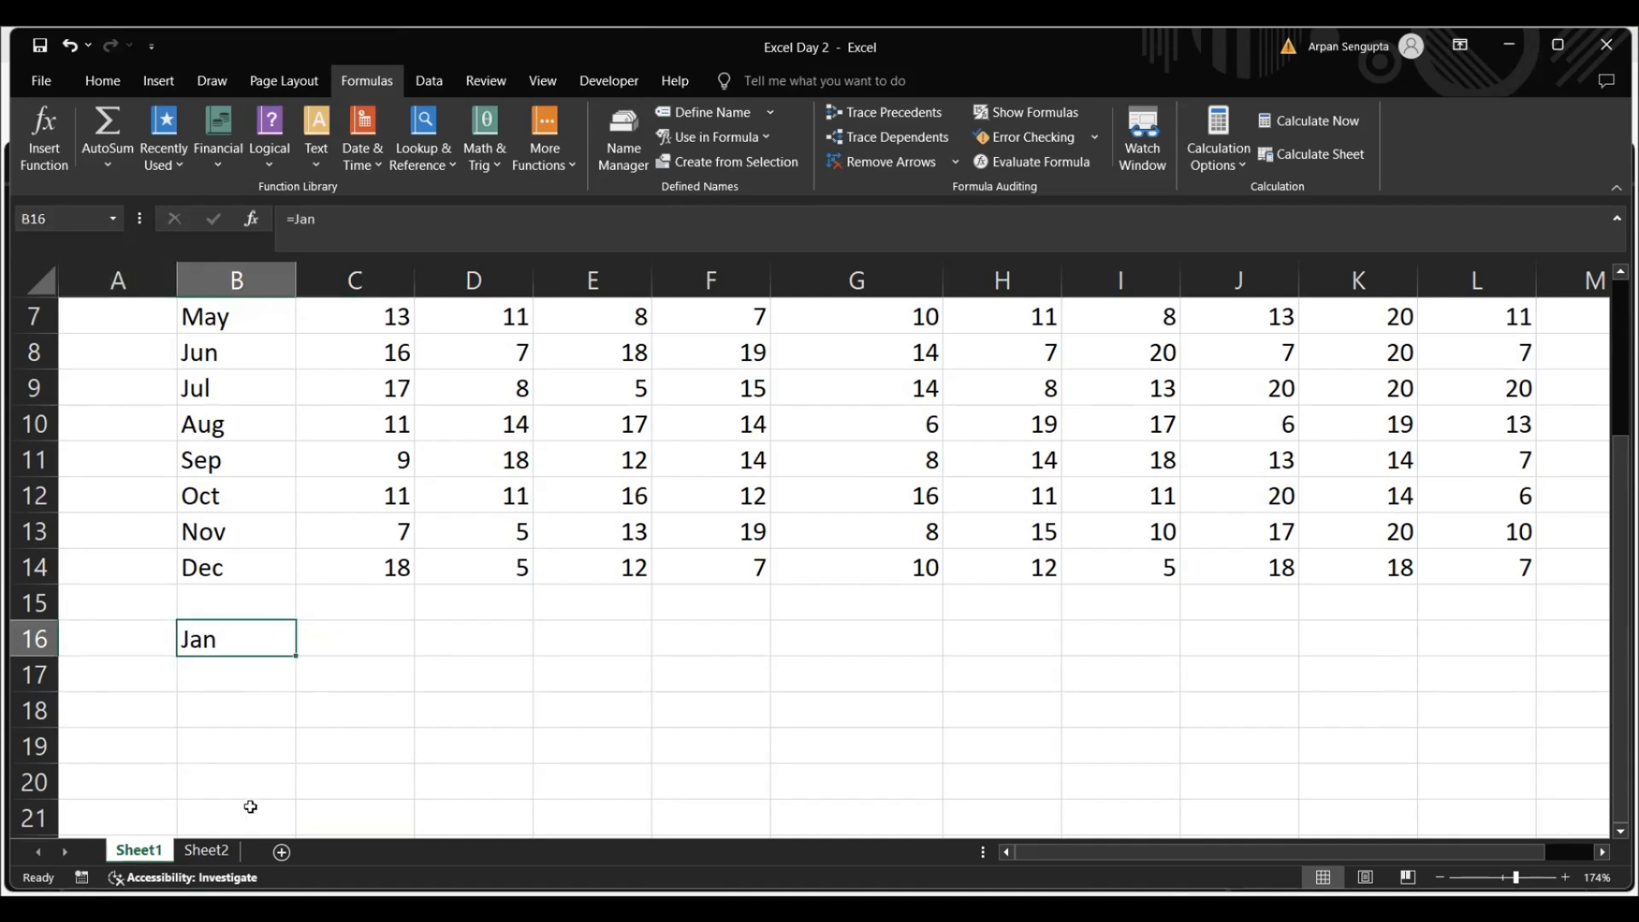
# Enter the formula =jan in cell C8 of Sheet2 to reference the workbook-scoped name, and return to Sheet1
pyautogui.click(206, 849)
pyautogui.write('=jan')
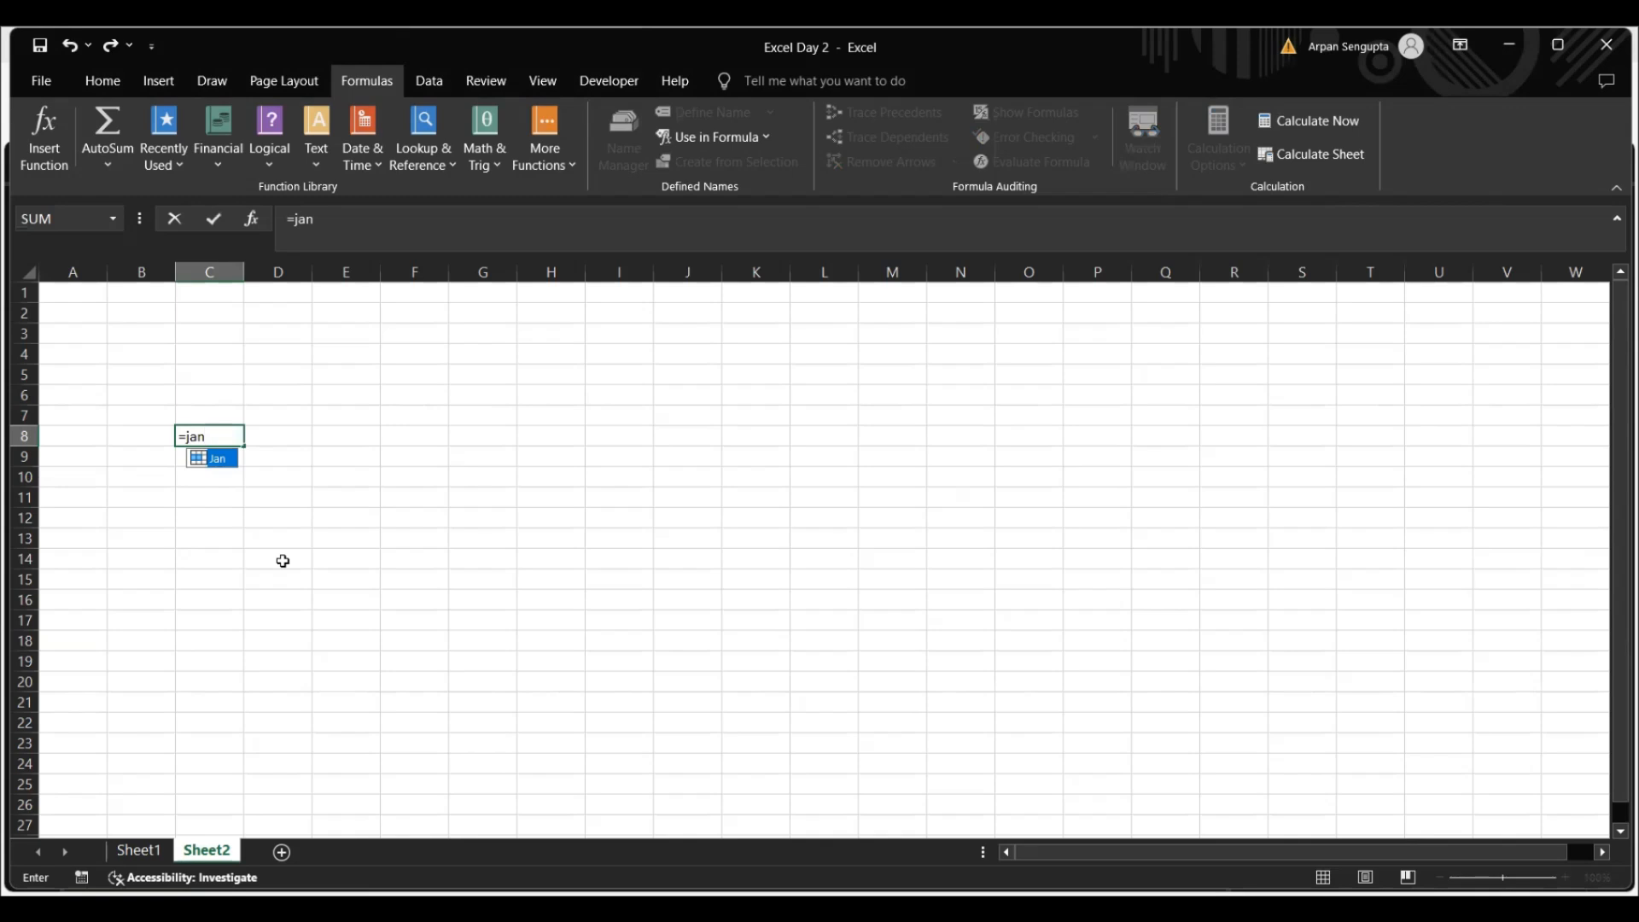
pyautogui.press('Return')
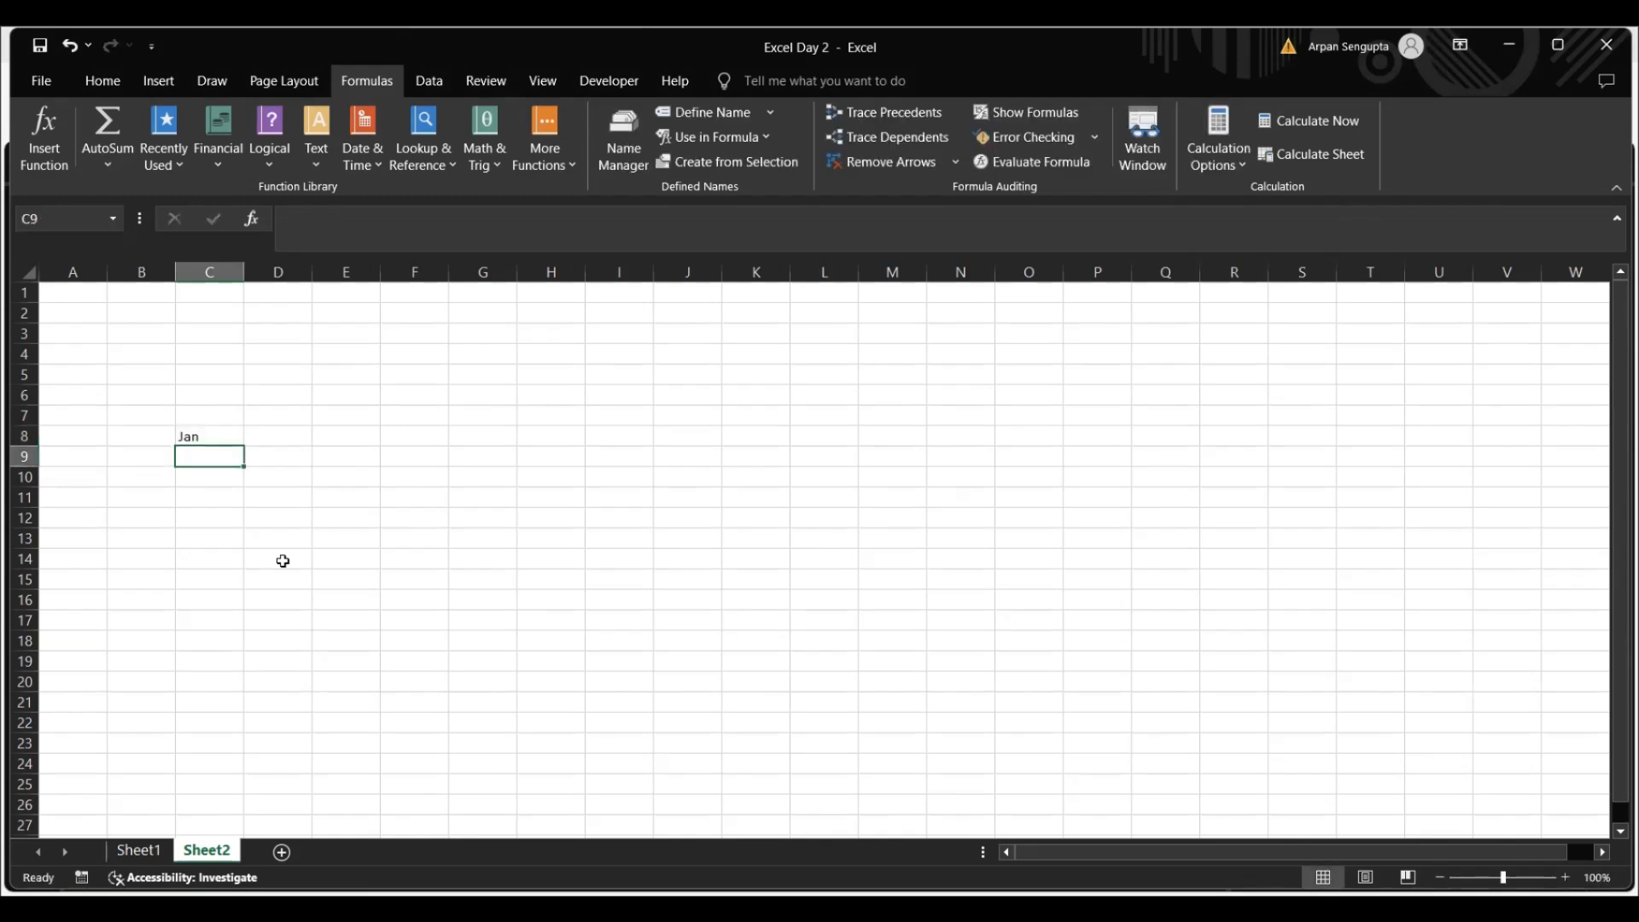
pyautogui.click(142, 852)
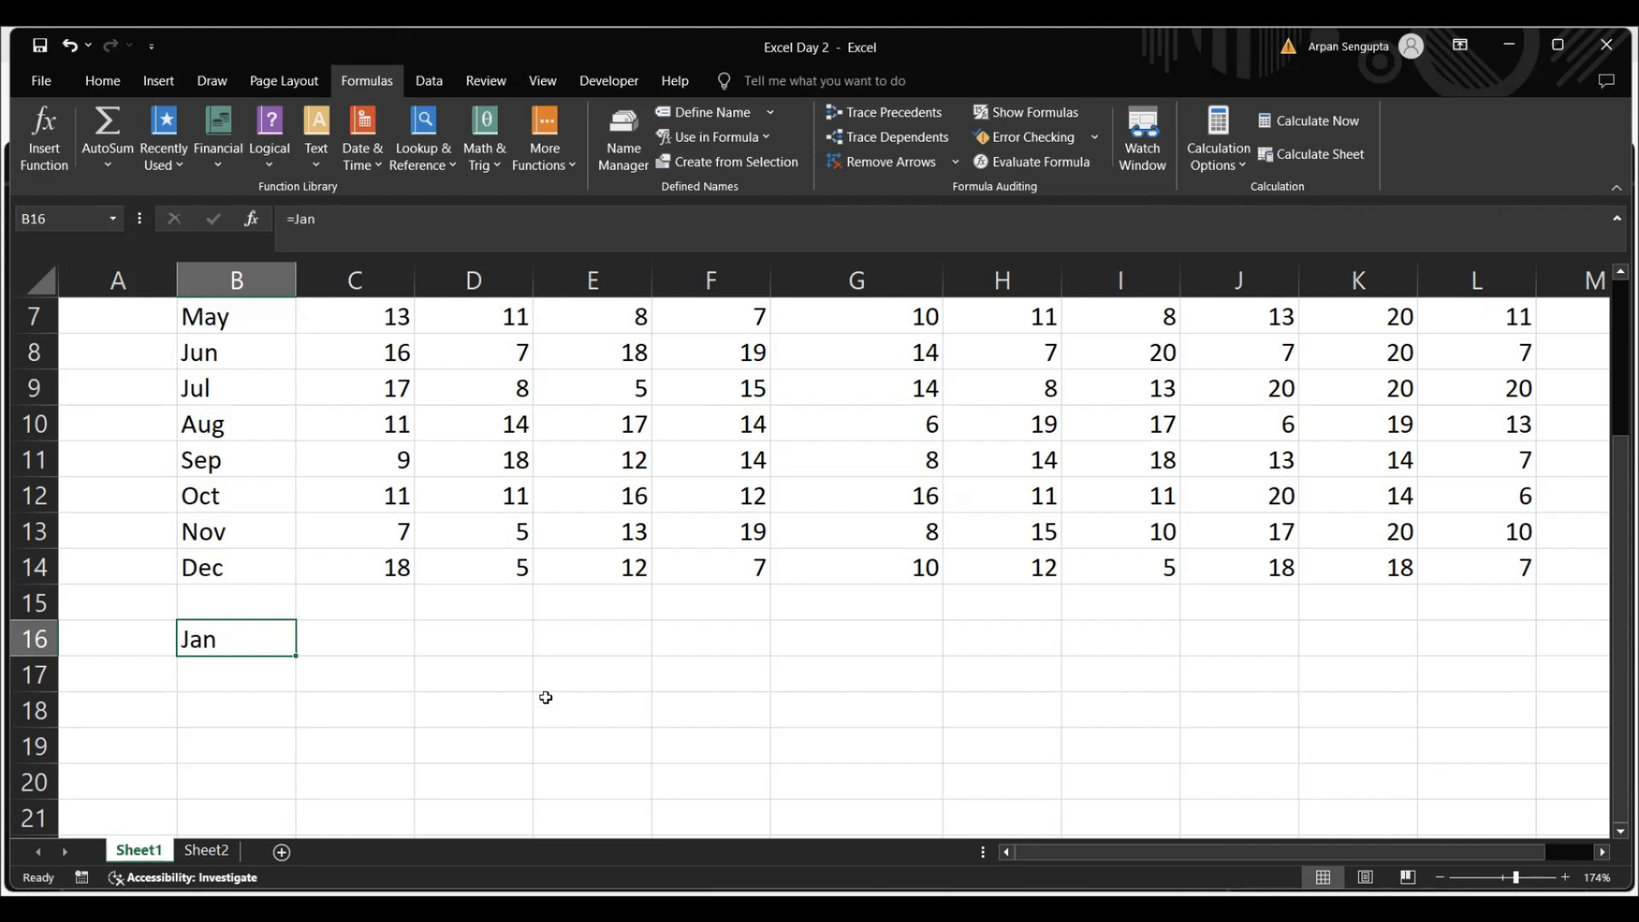
# Try to define the name Jan for cell B9 of Sheet1 with Workbook scope
pyautogui.click(701, 117)
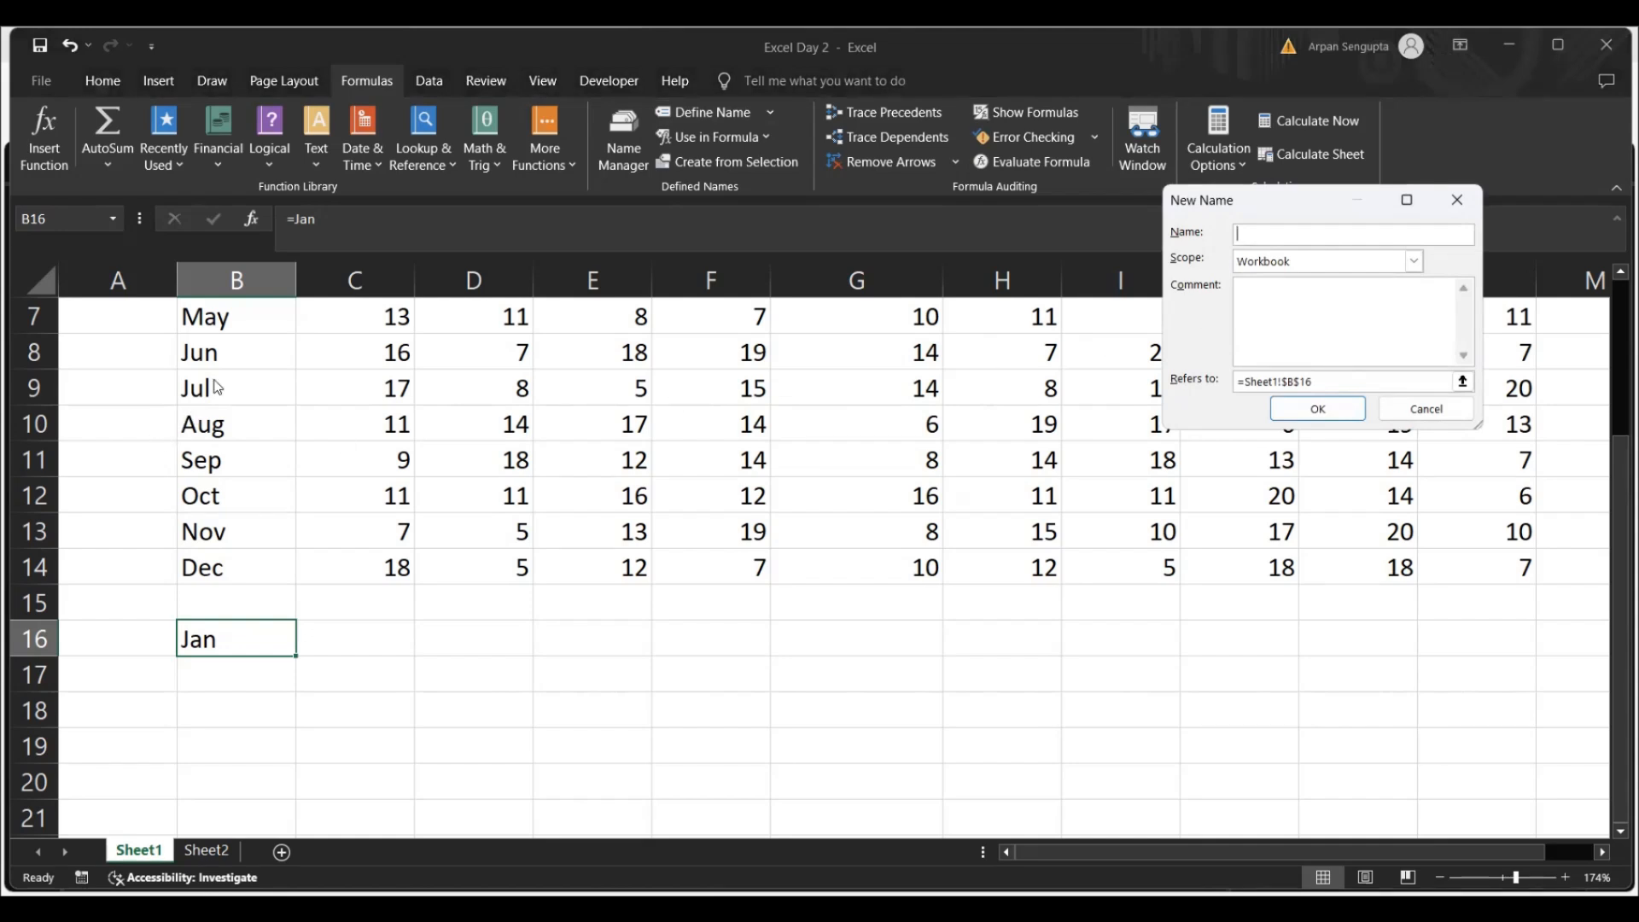
pyautogui.click(1430, 410)
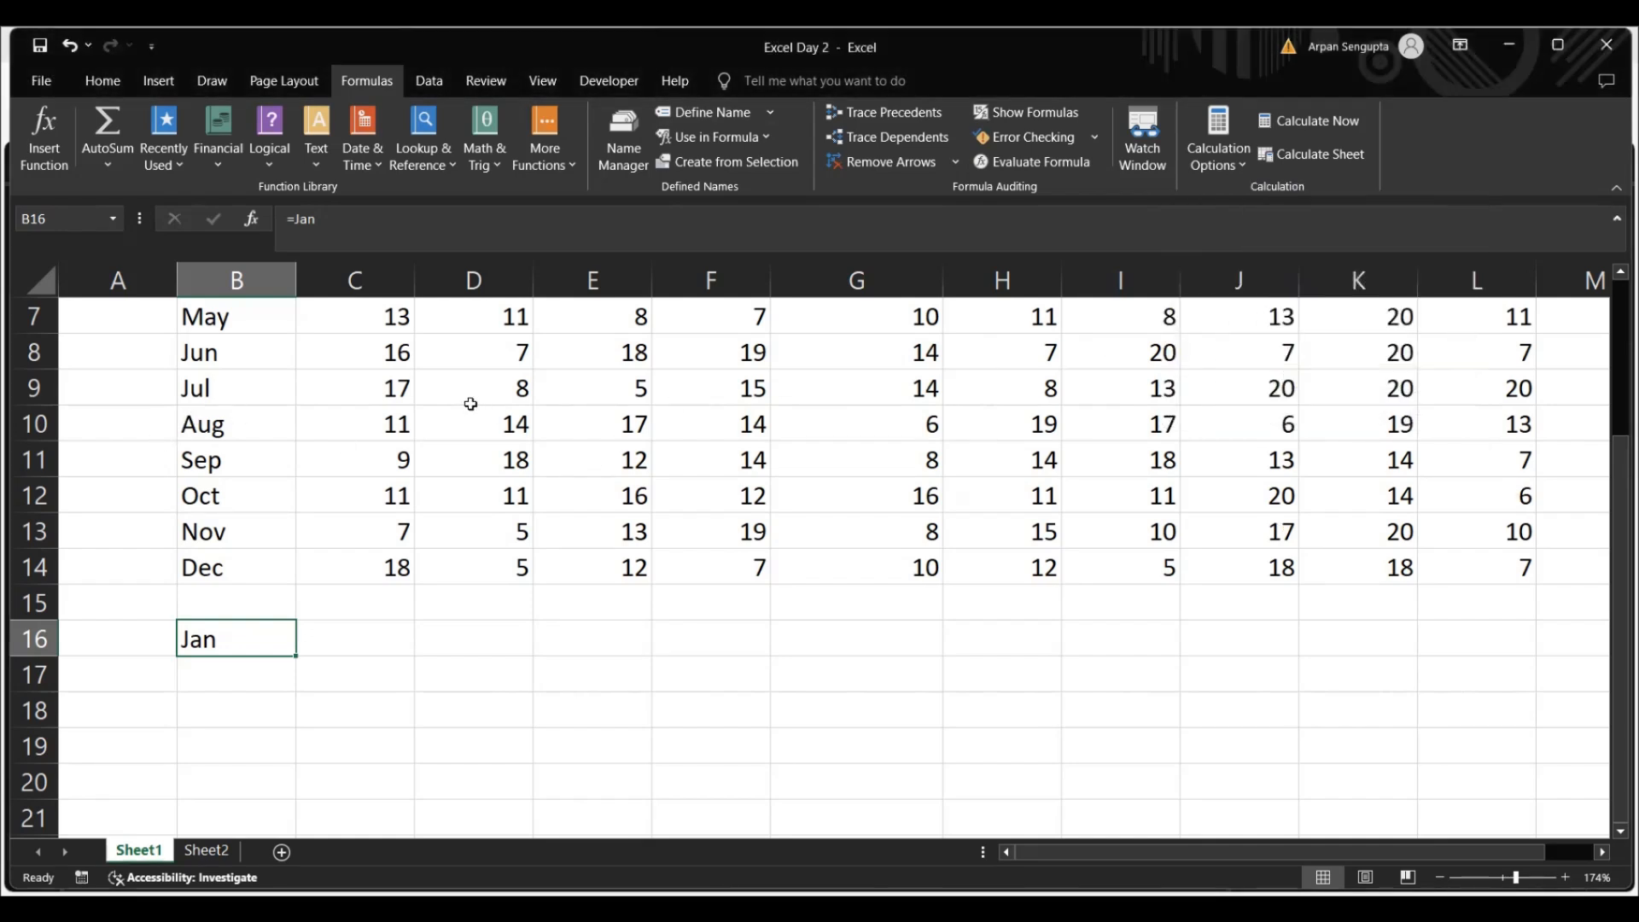
pyautogui.click(220, 392)
pyautogui.click(726, 117)
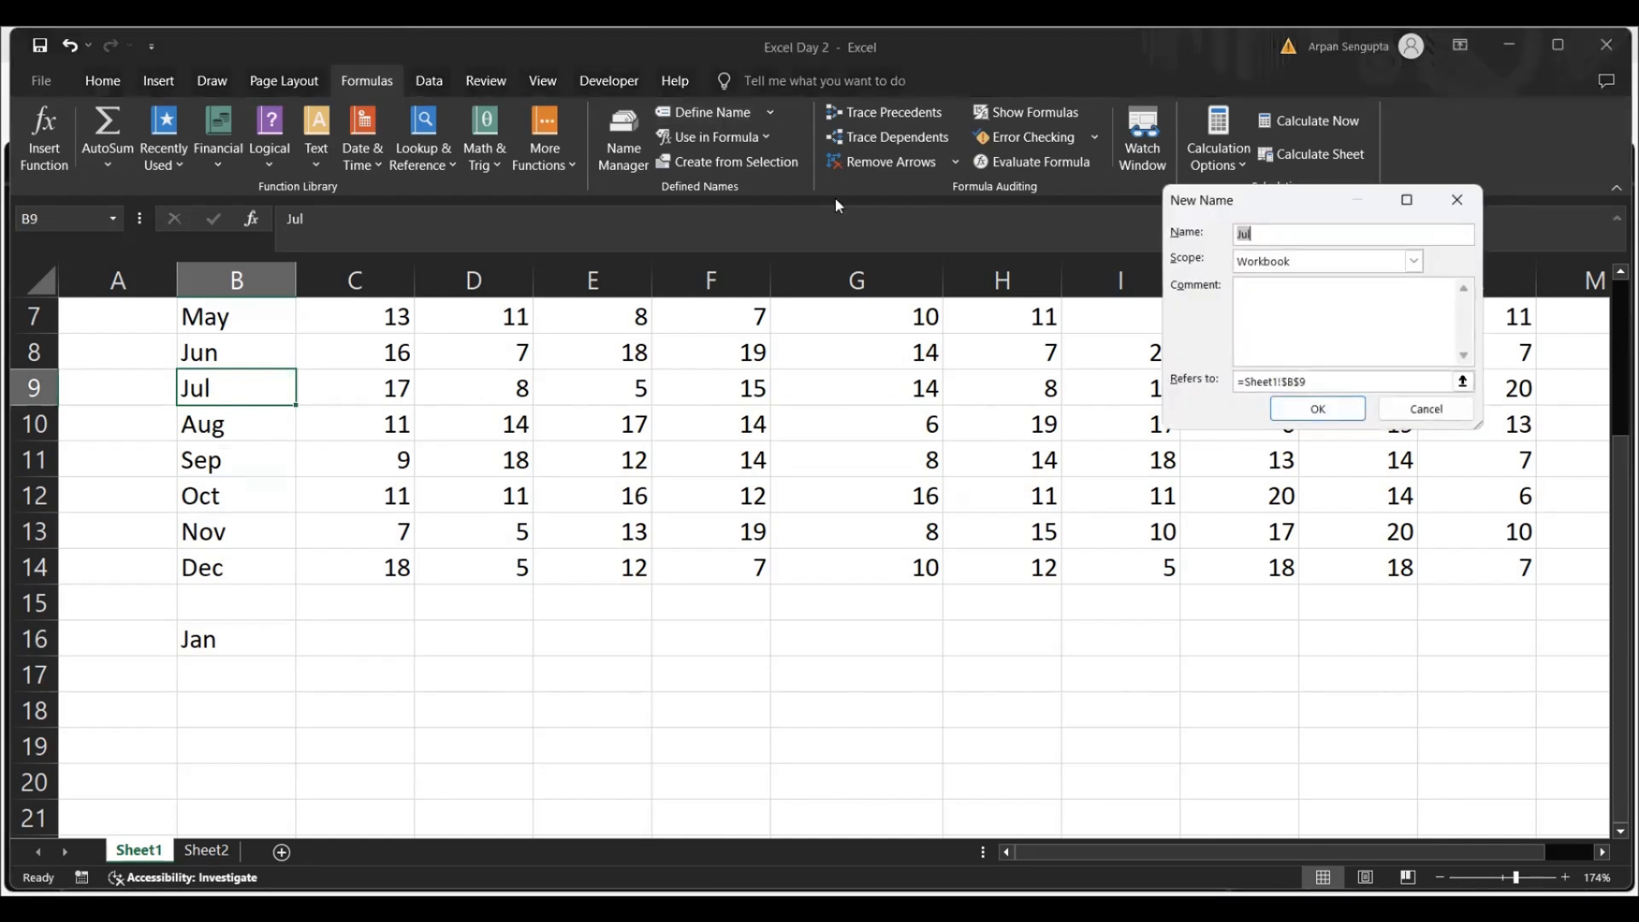
pyautogui.click(1387, 238)
pyautogui.press('BackSpace')
pyautogui.press('BackSpace')
pyautogui.write('an')
pyautogui.click(1318, 409)
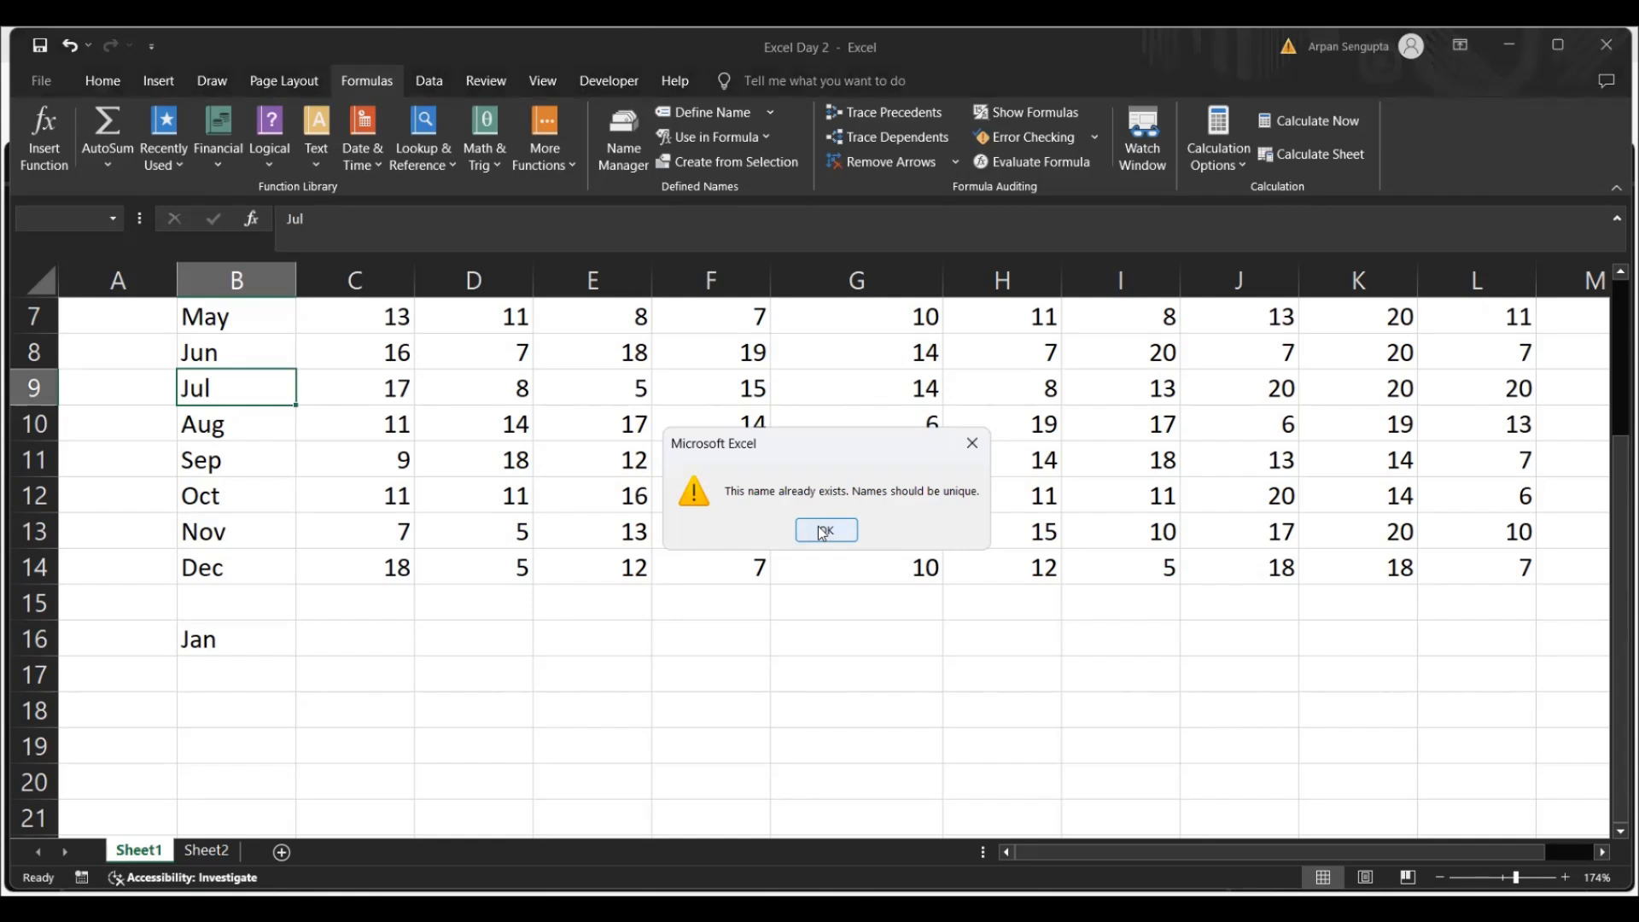
pyautogui.click(972, 443)
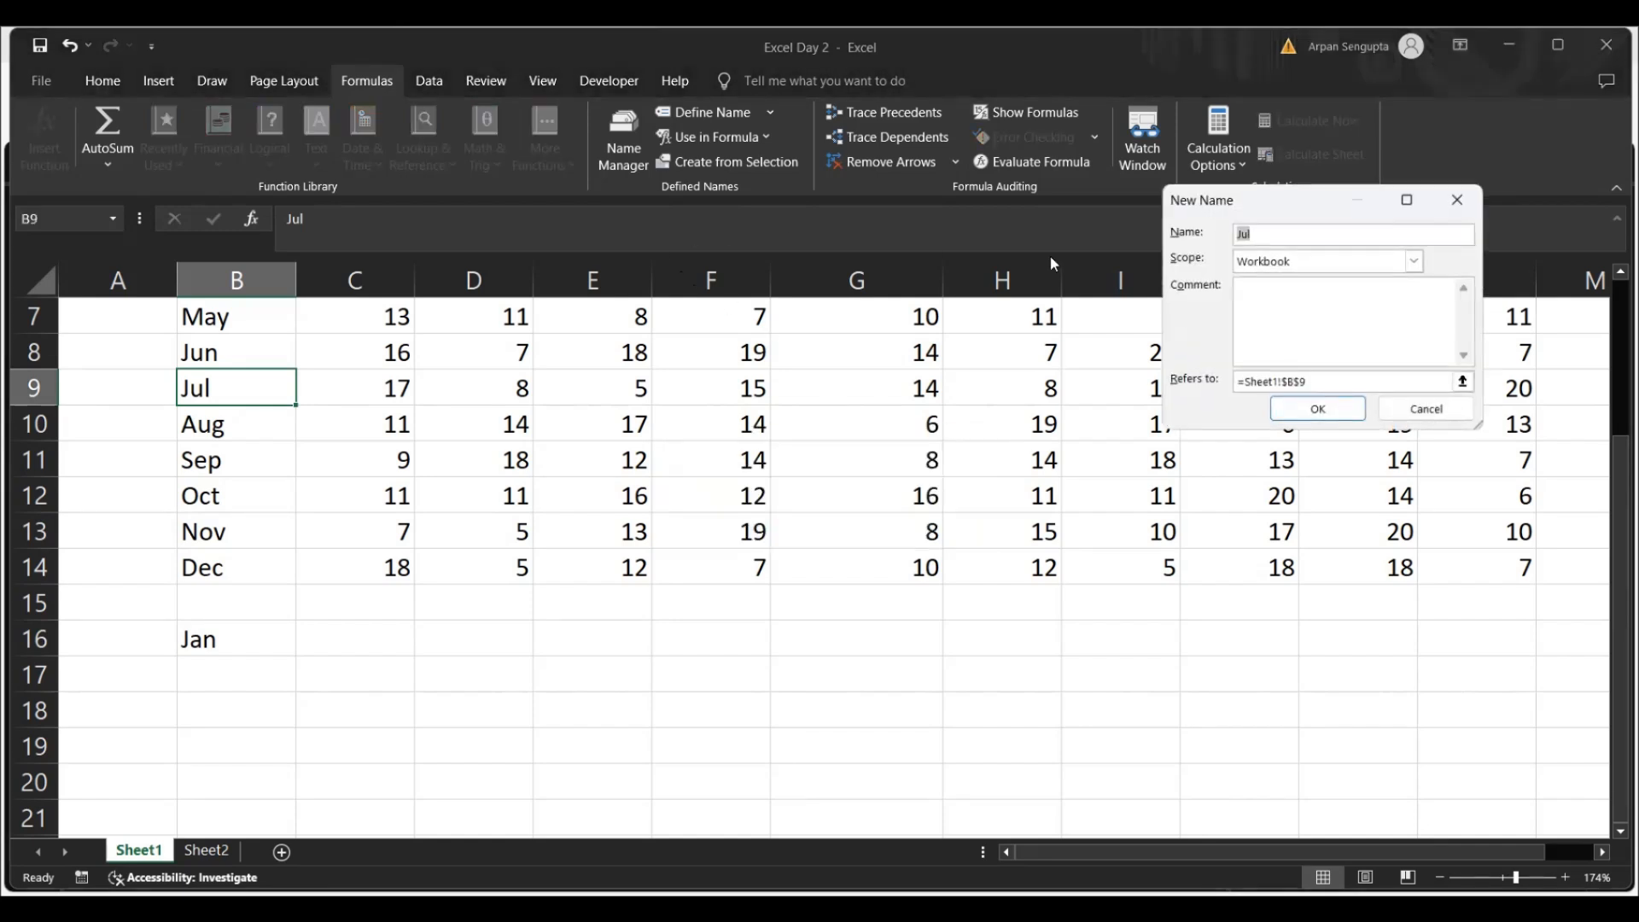
# Define the name Jan for cell B9 with its scope limited to Sheet1
pyautogui.click(1414, 261)
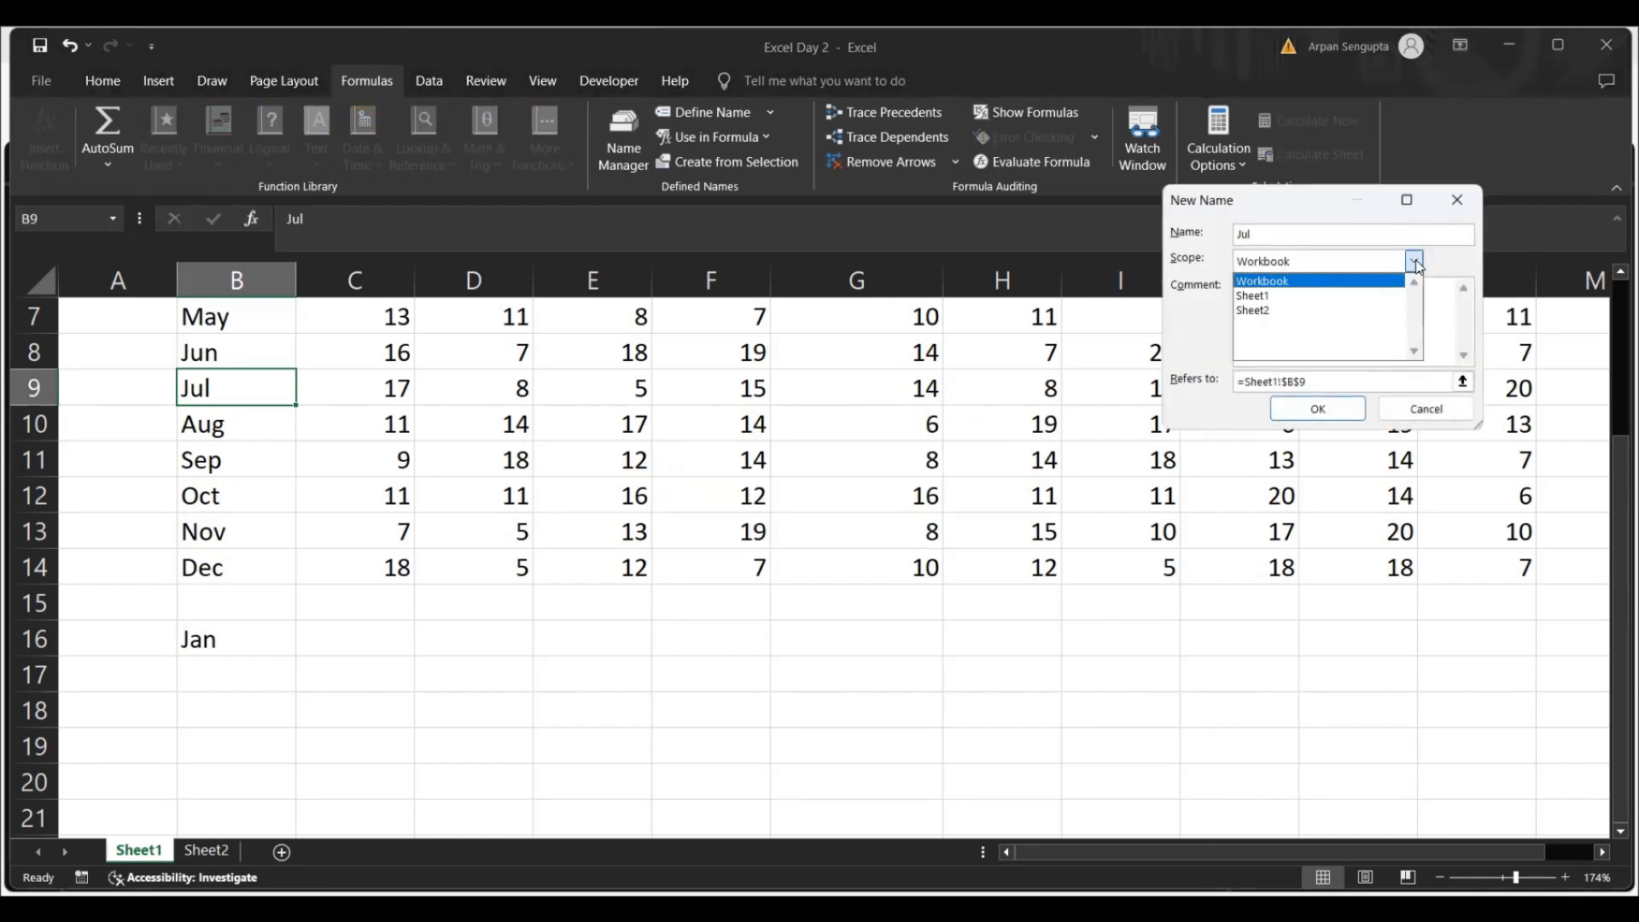
pyautogui.click(1332, 297)
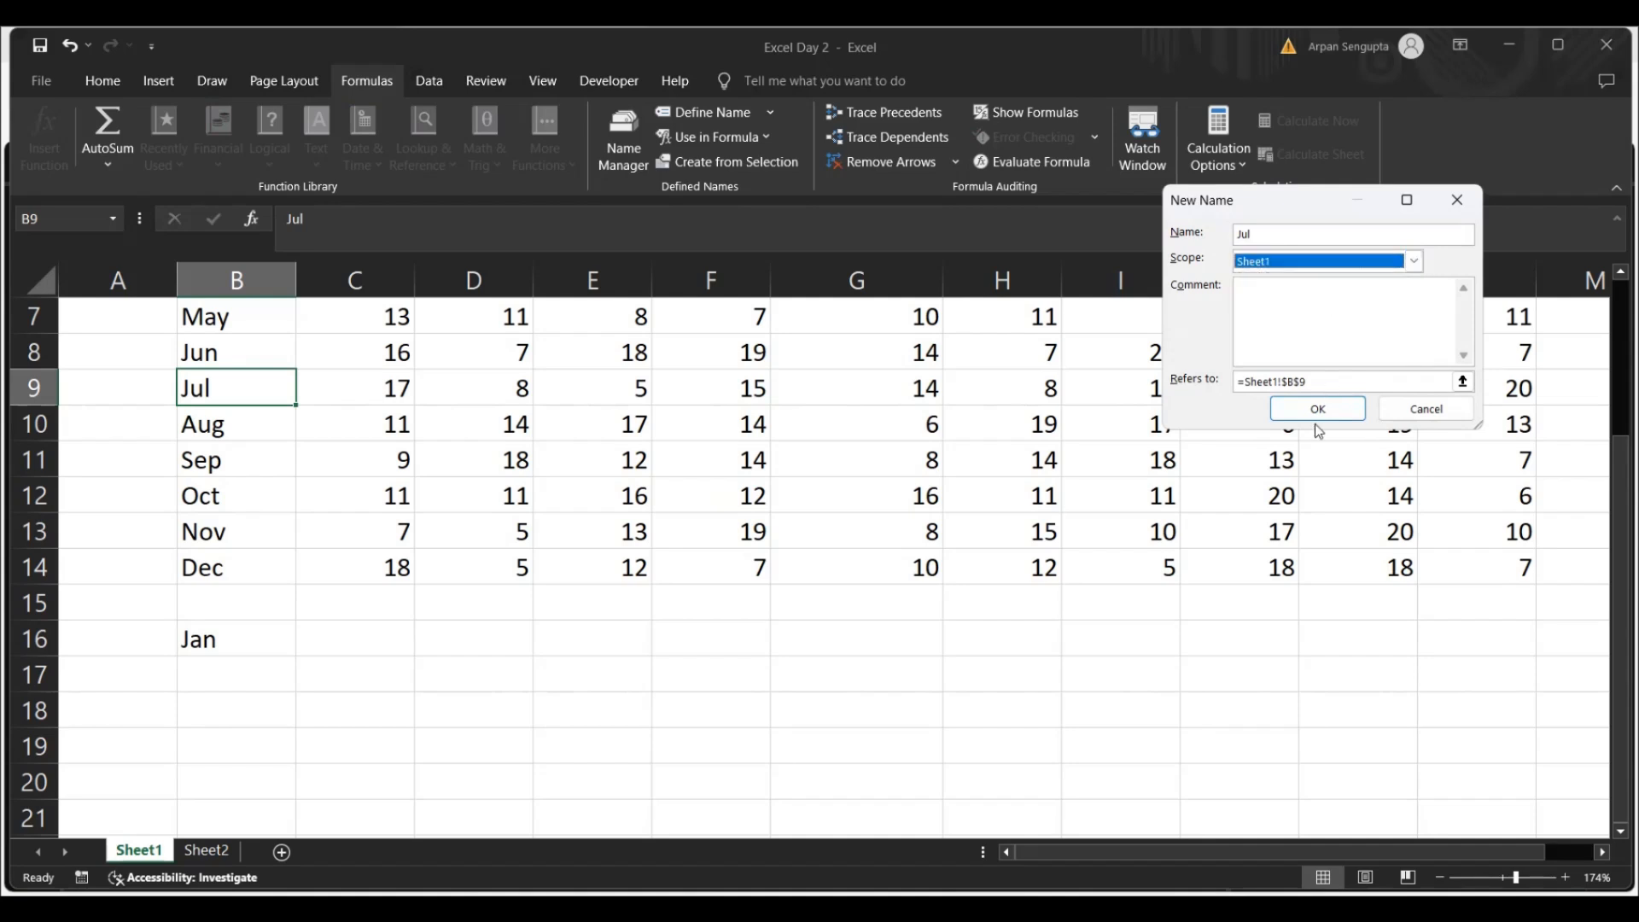
pyautogui.click(1274, 237)
pyautogui.press('BackSpace')
pyautogui.press('BackSpace')
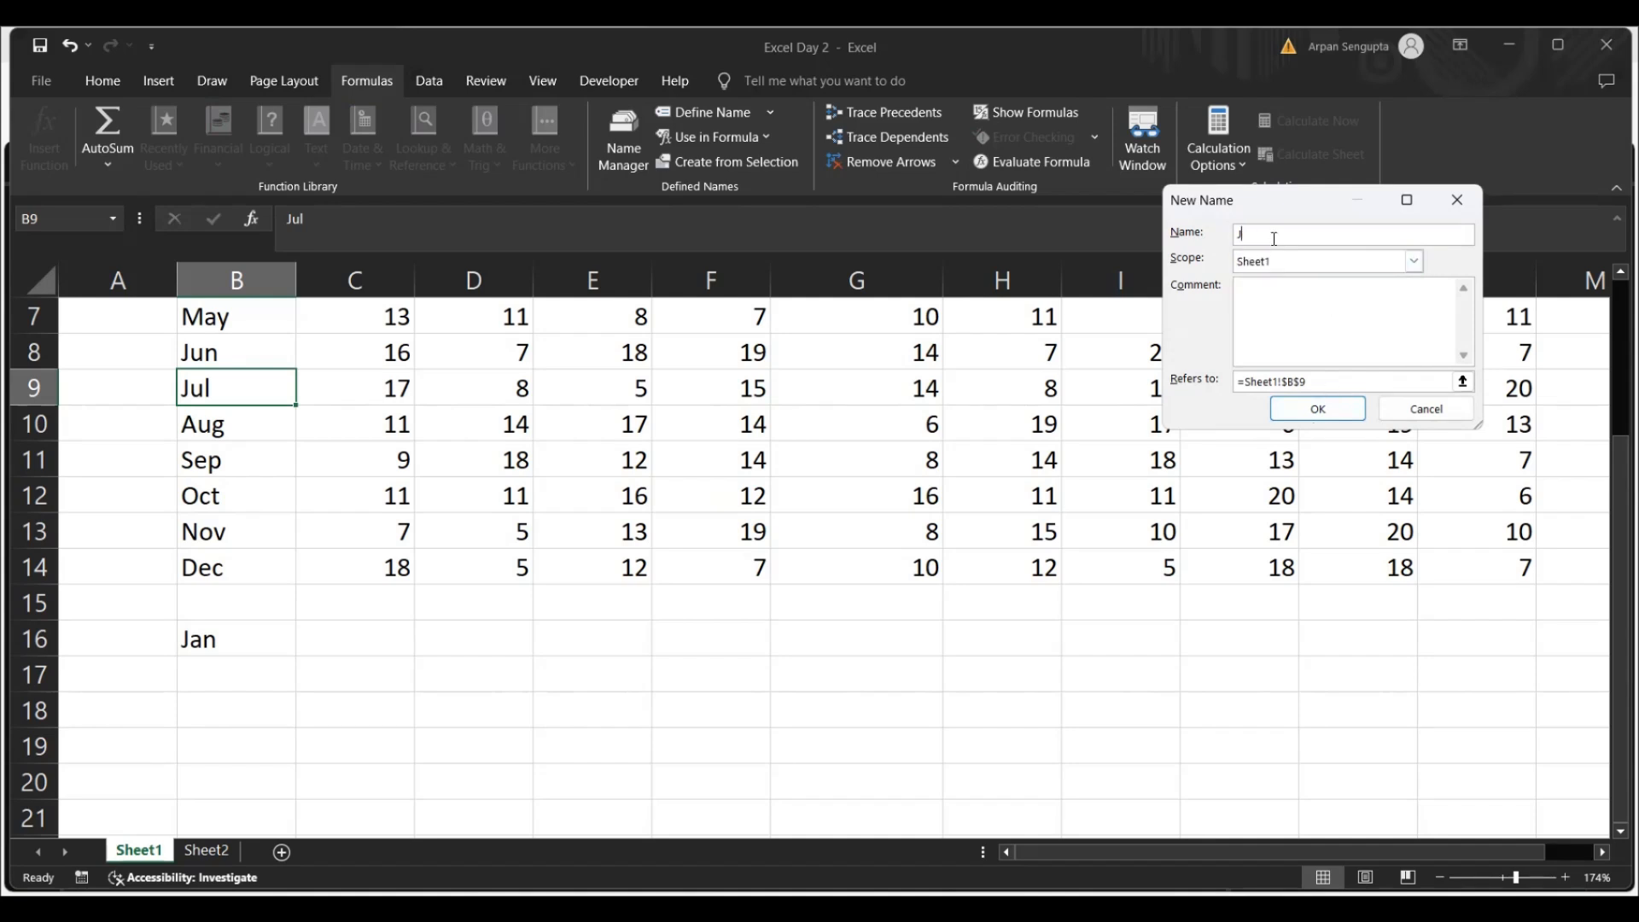
pyautogui.write('an')
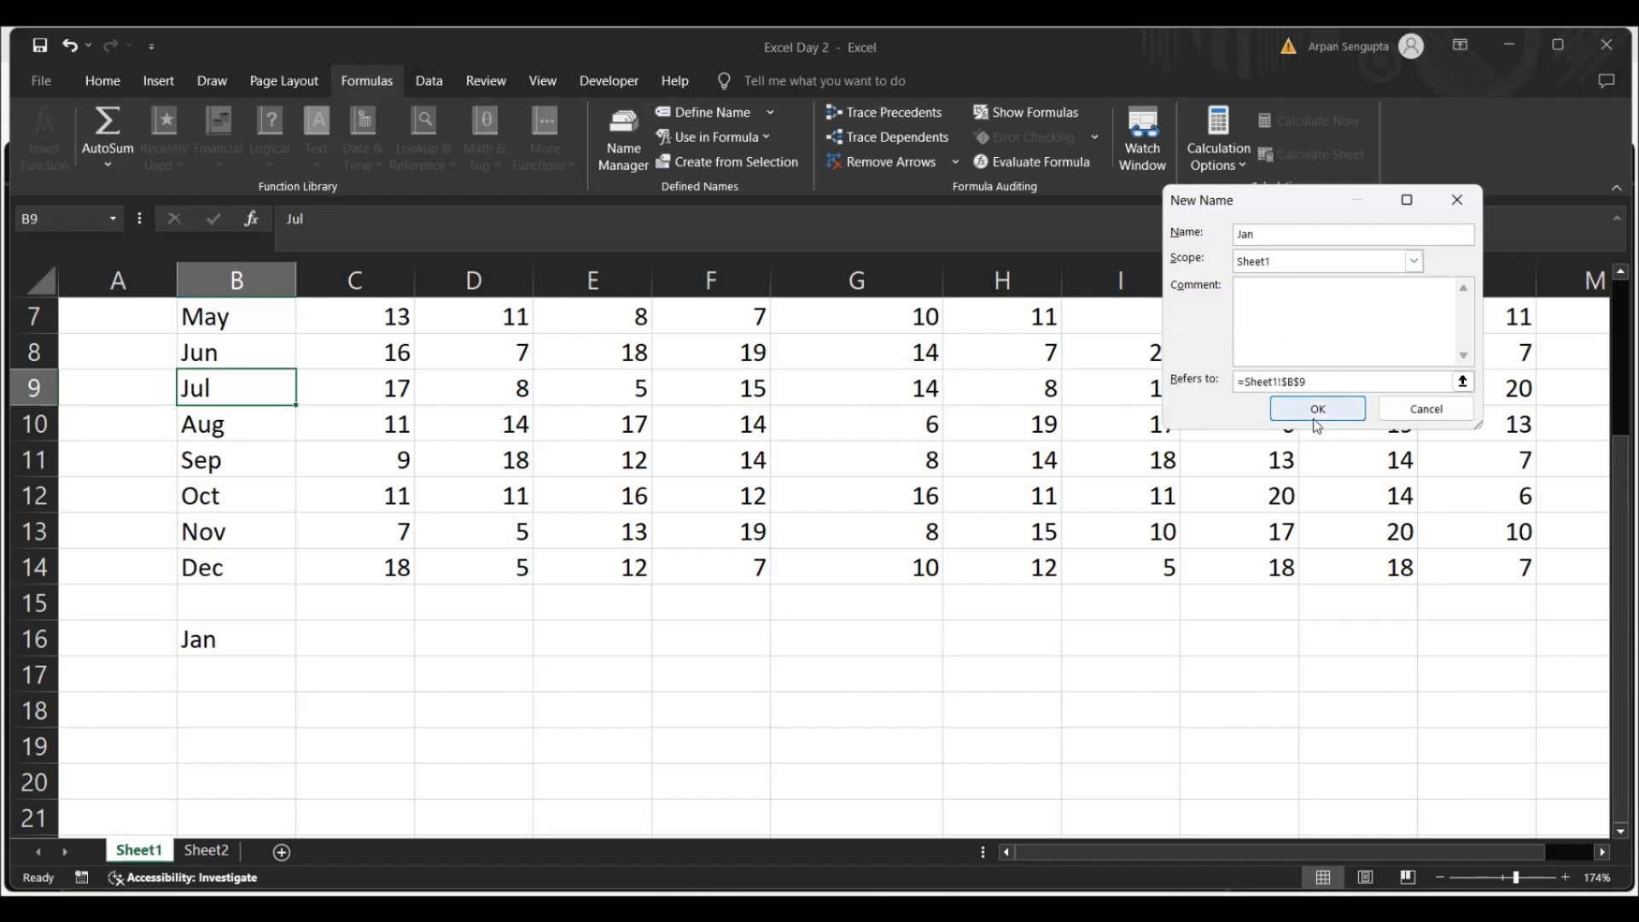
pyautogui.click(1320, 410)
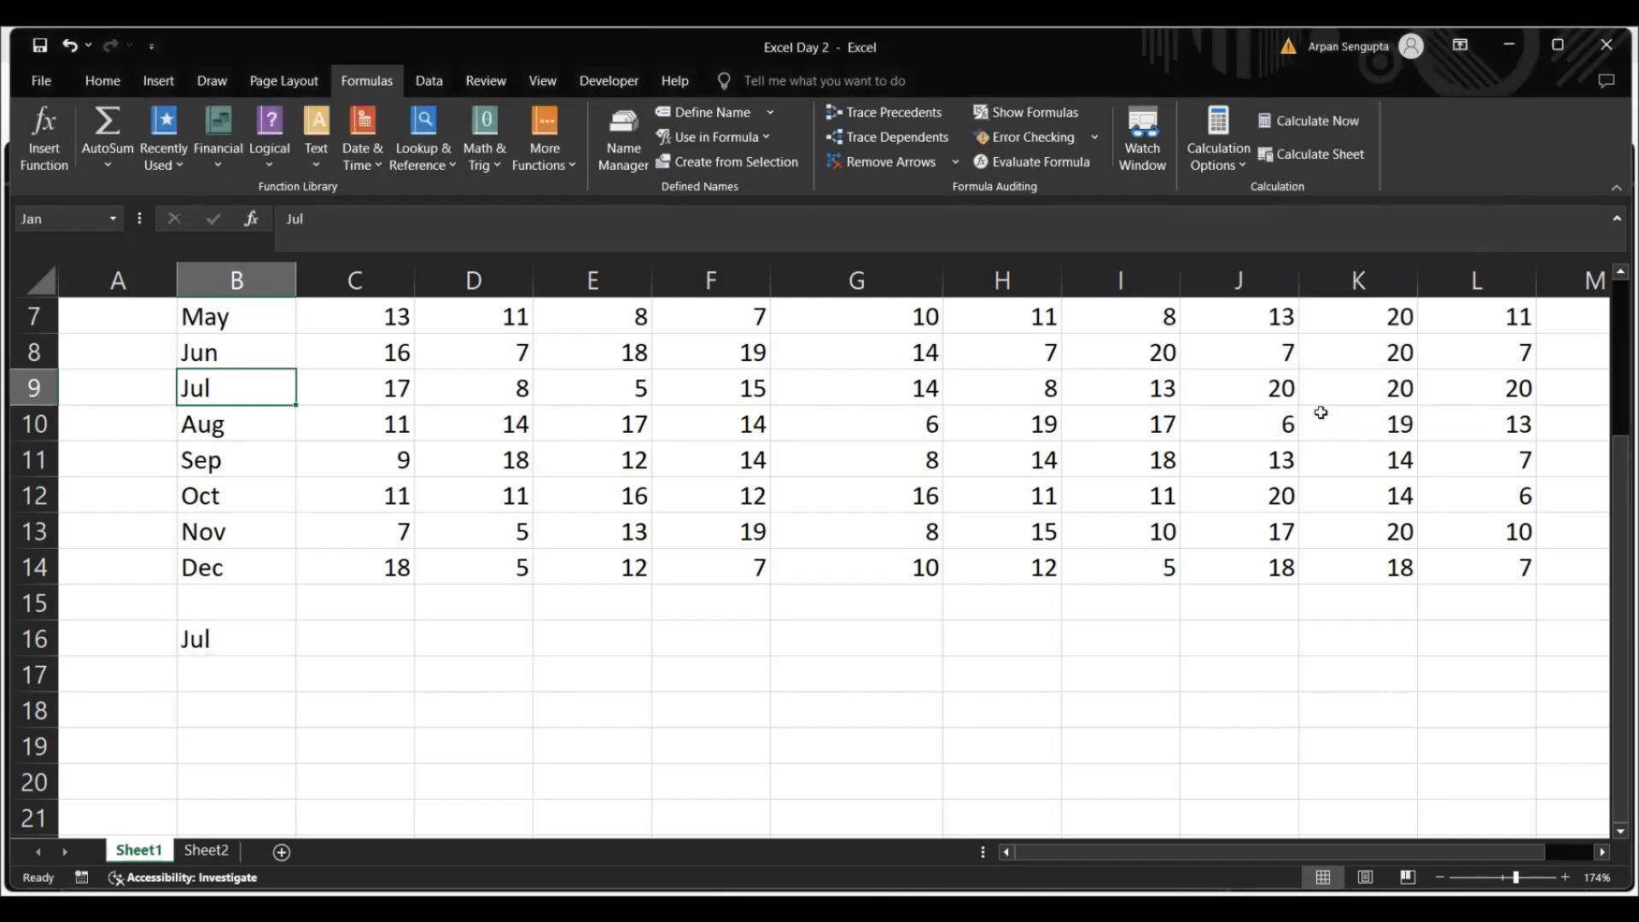
# Edit the Sheet1-scoped name Jan so that it refers to cell I11 of Sheet1
pyautogui.click(623, 138)
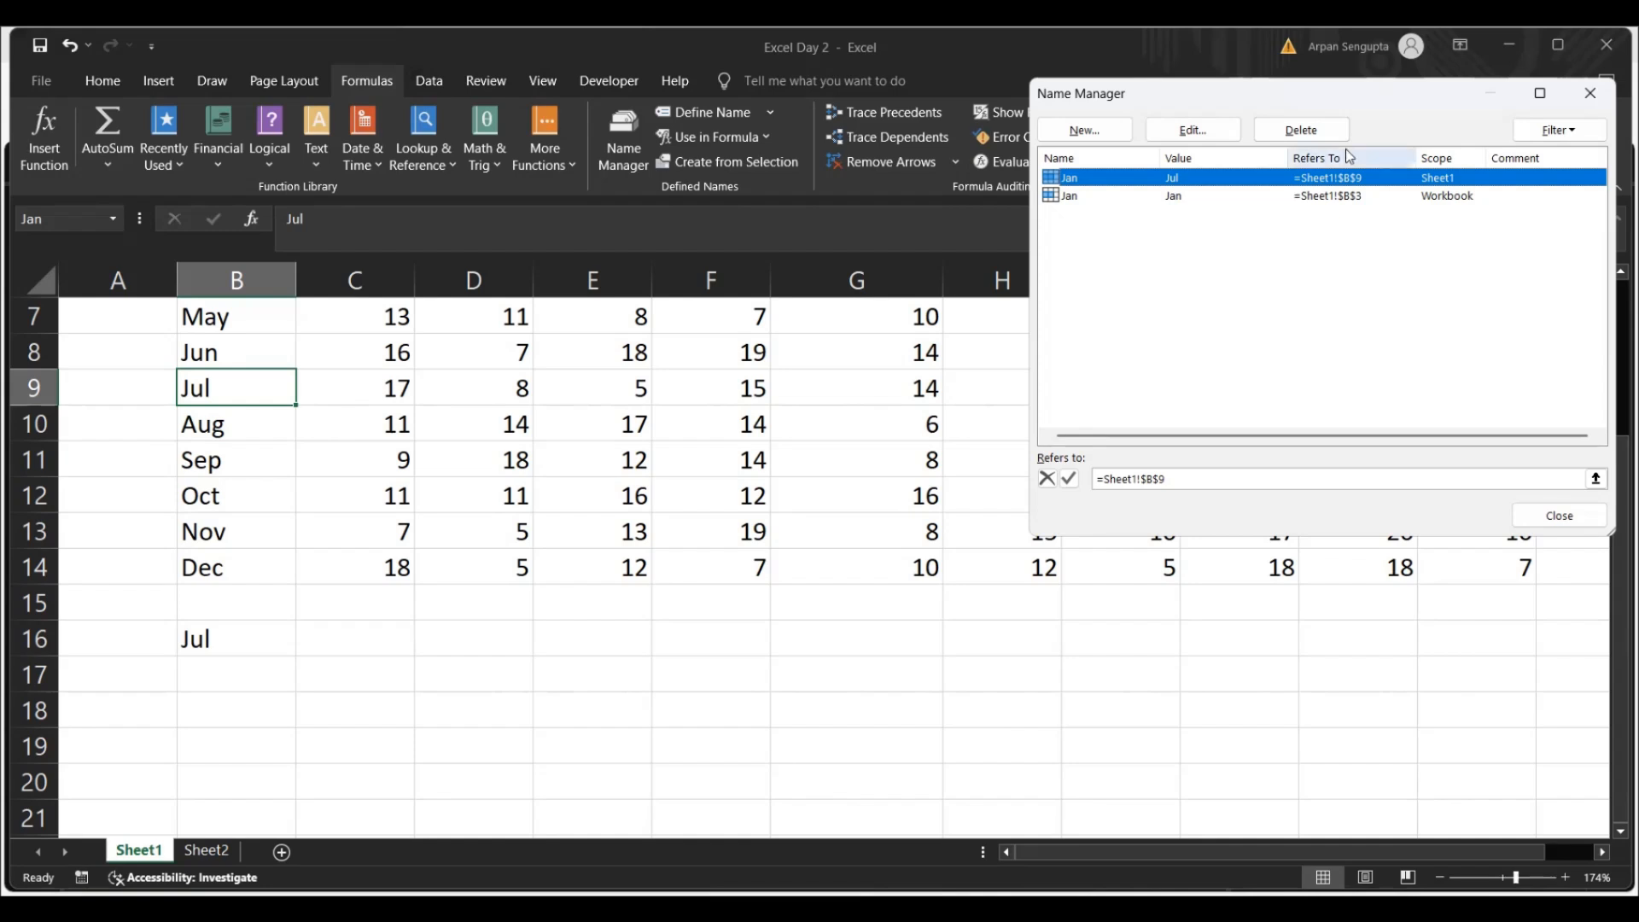
pyautogui.click(1193, 130)
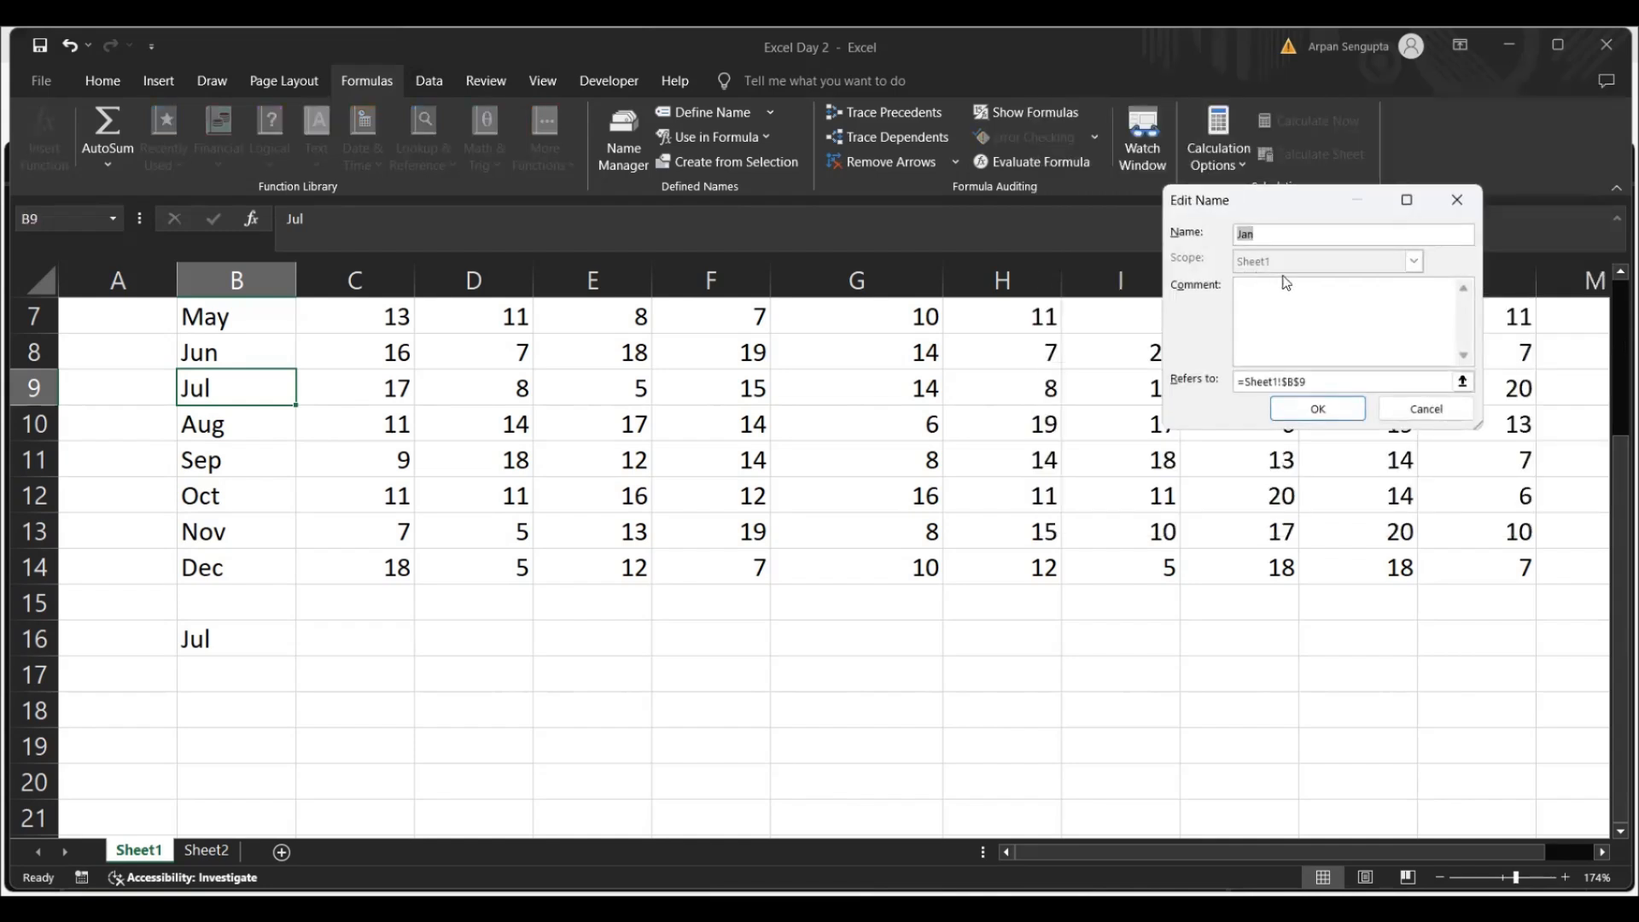
pyautogui.click(1463, 381)
pyautogui.click(1078, 461)
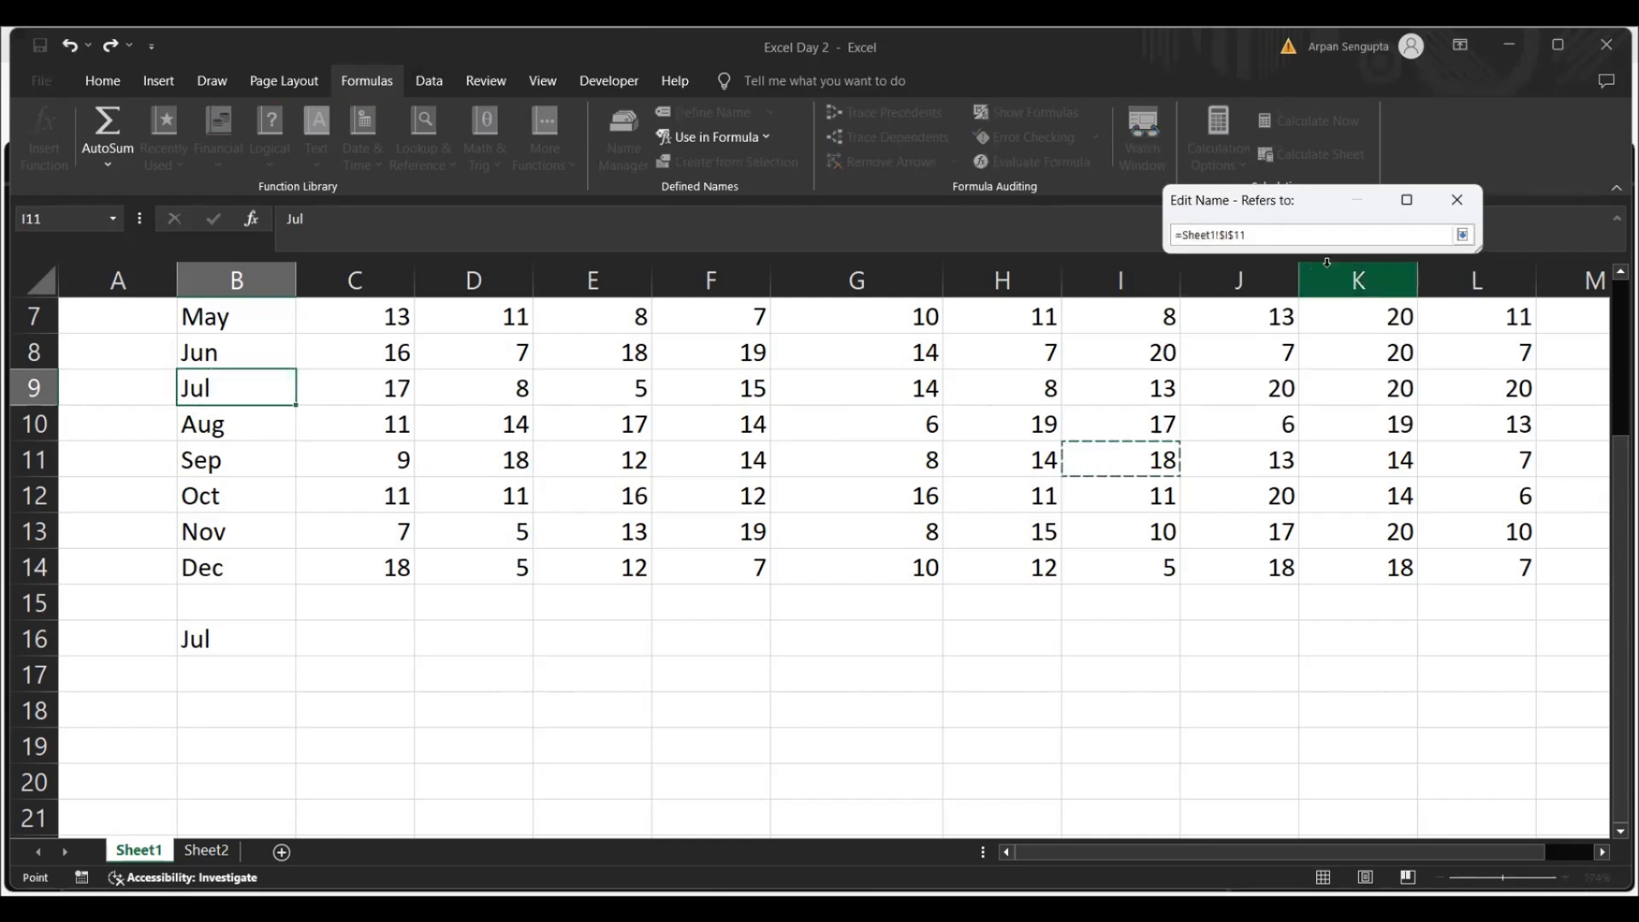
pyautogui.press('Return')
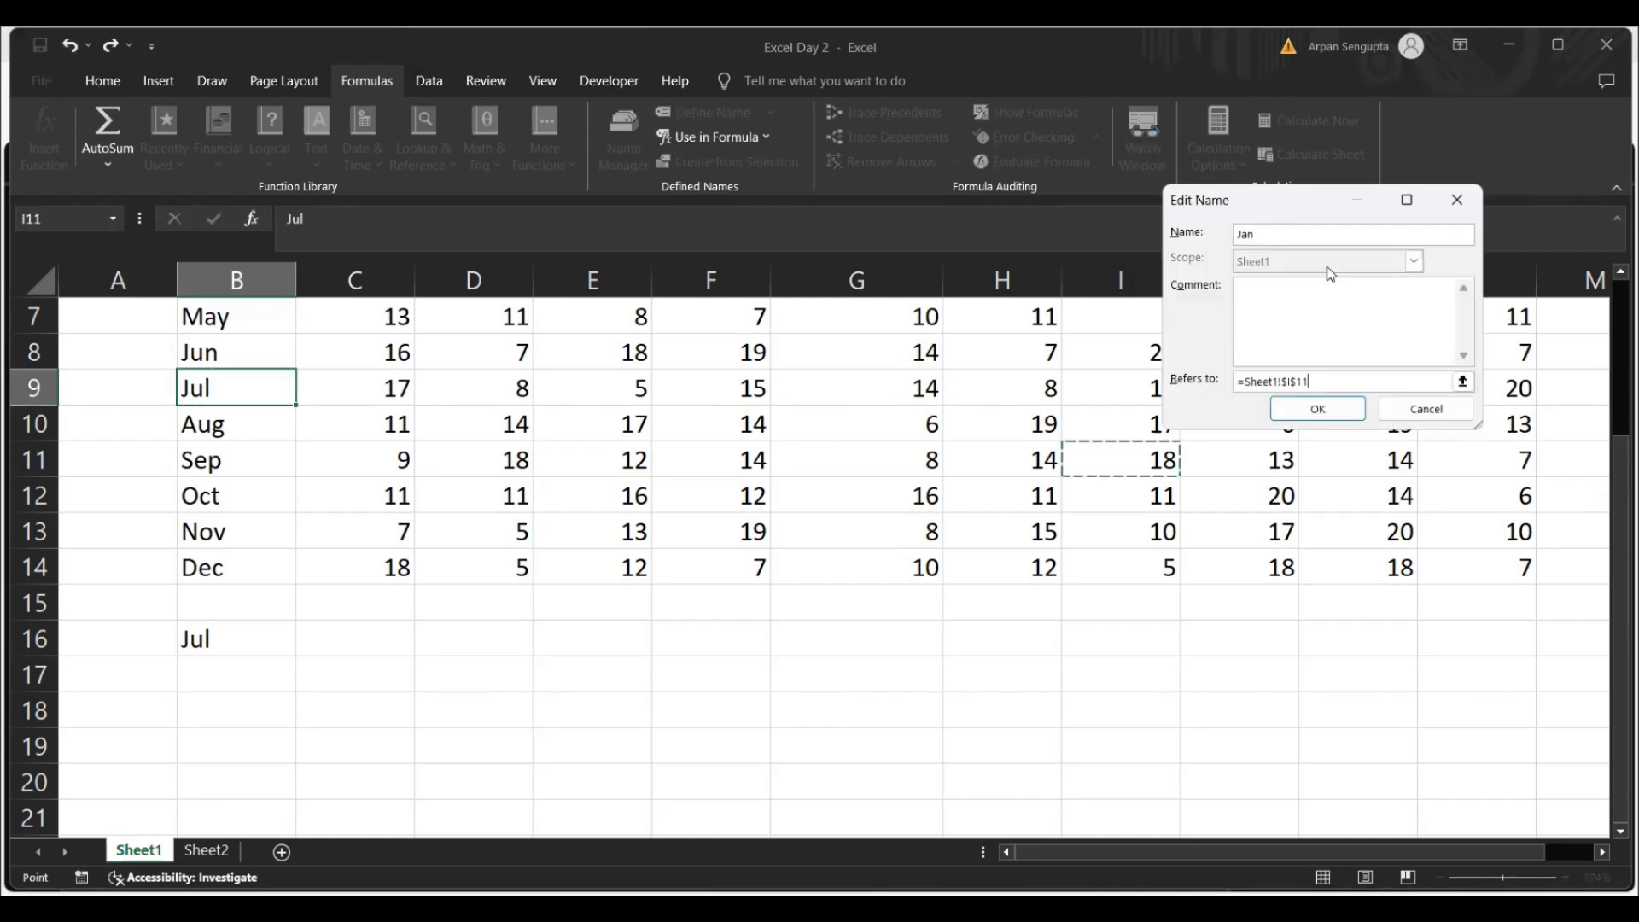
pyautogui.click(1319, 411)
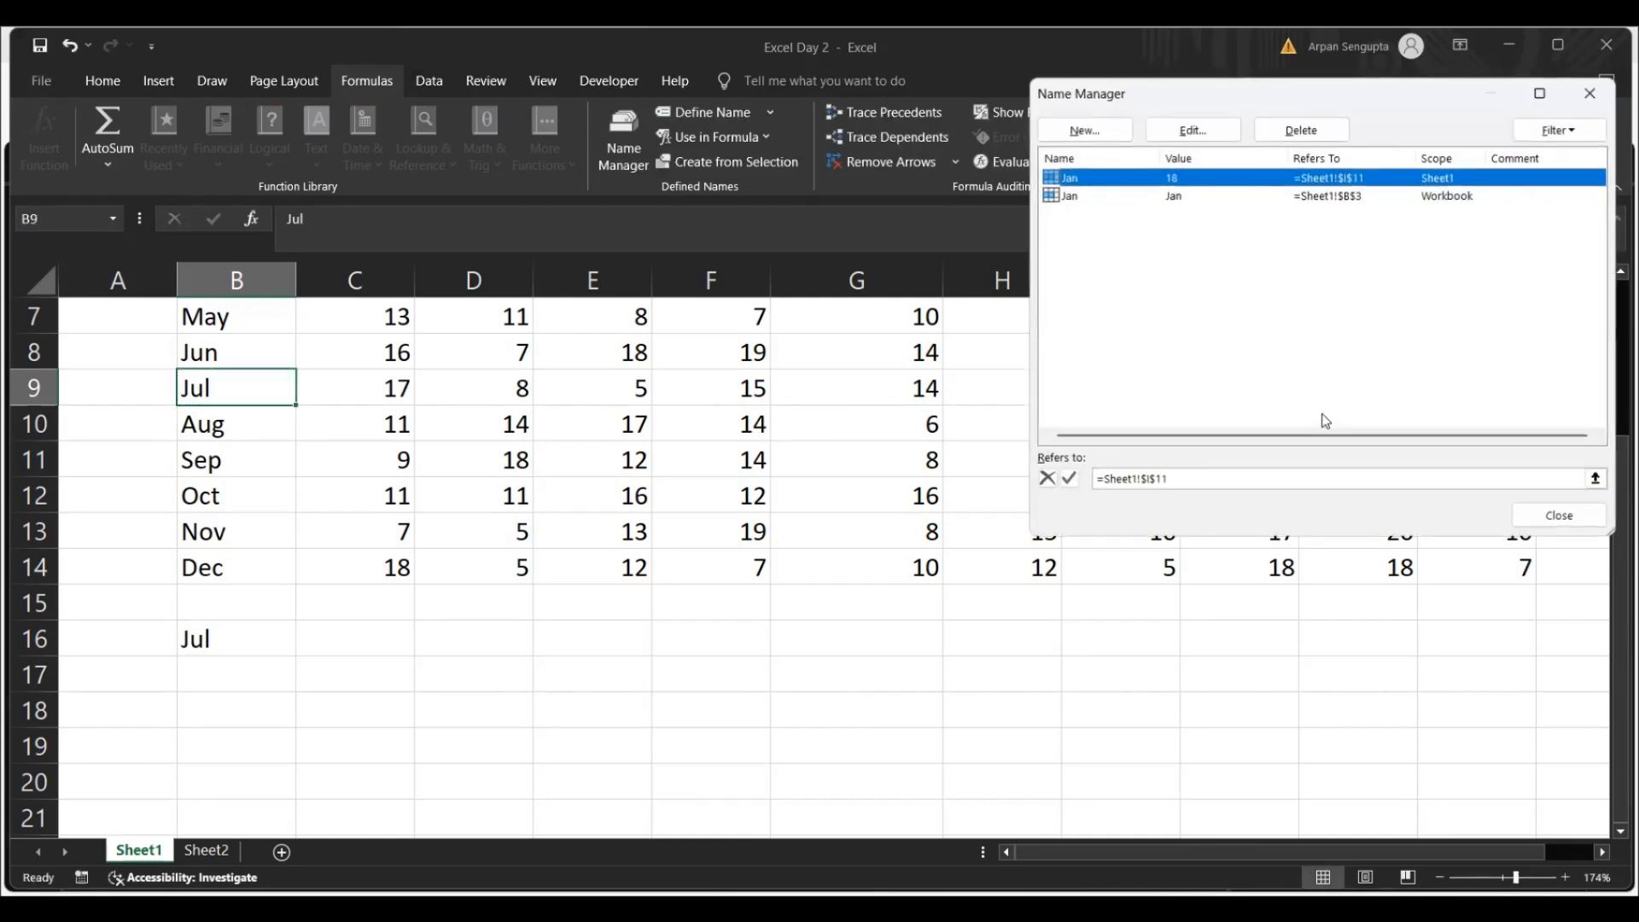
# Change the reference of the Sheet1-scoped name Jan to cell B3 of Sheet1 and close the list of defined names
pyautogui.doubleClick(1348, 188)
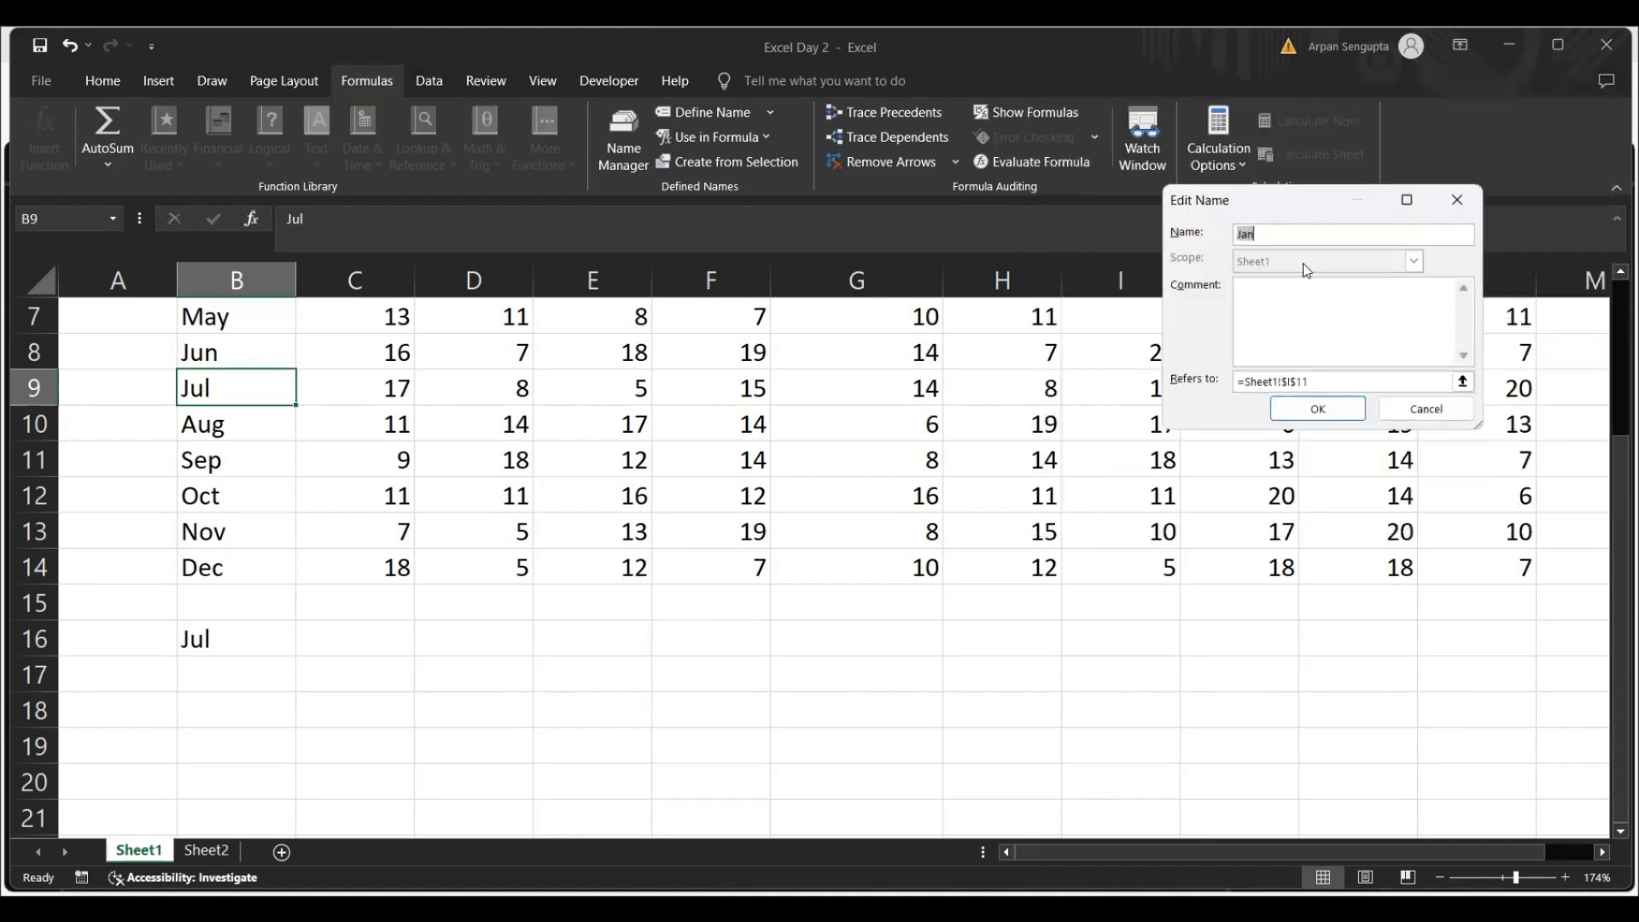
pyautogui.click(1463, 382)
pyautogui.click(225, 357)
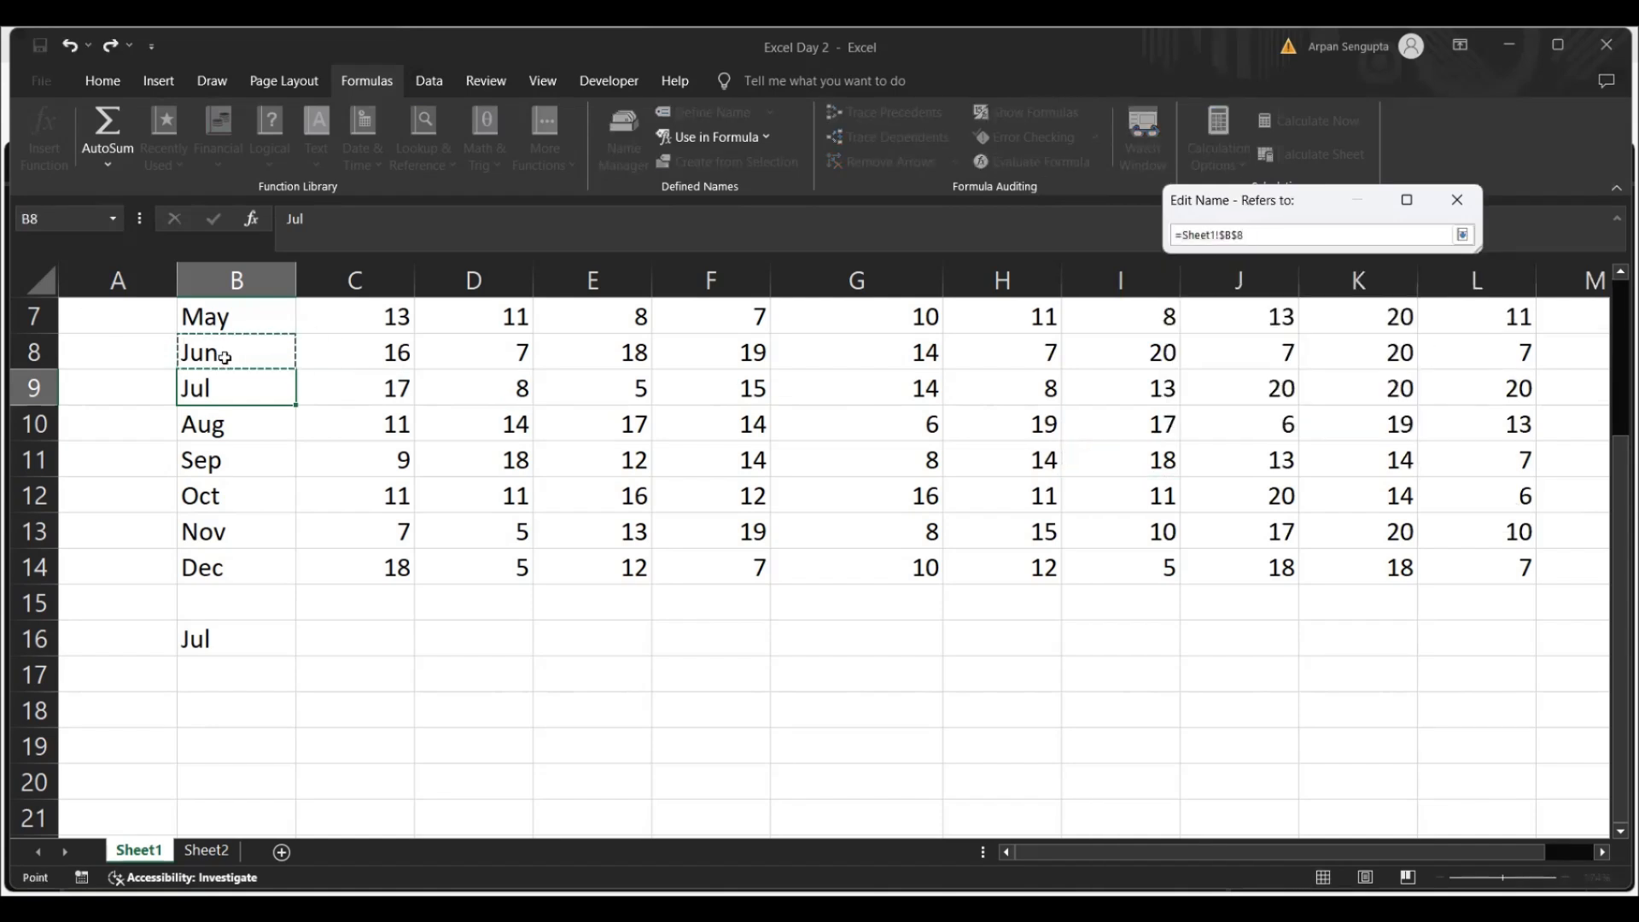
pyautogui.press('Up')
pyautogui.press('Up')
pyautogui.press('Up')
pyautogui.press('Up')
pyautogui.press('Up')
pyautogui.press('Up')
pyautogui.press('Up')
pyautogui.press('Down')
pyautogui.press('Down')
pyautogui.press('Down')
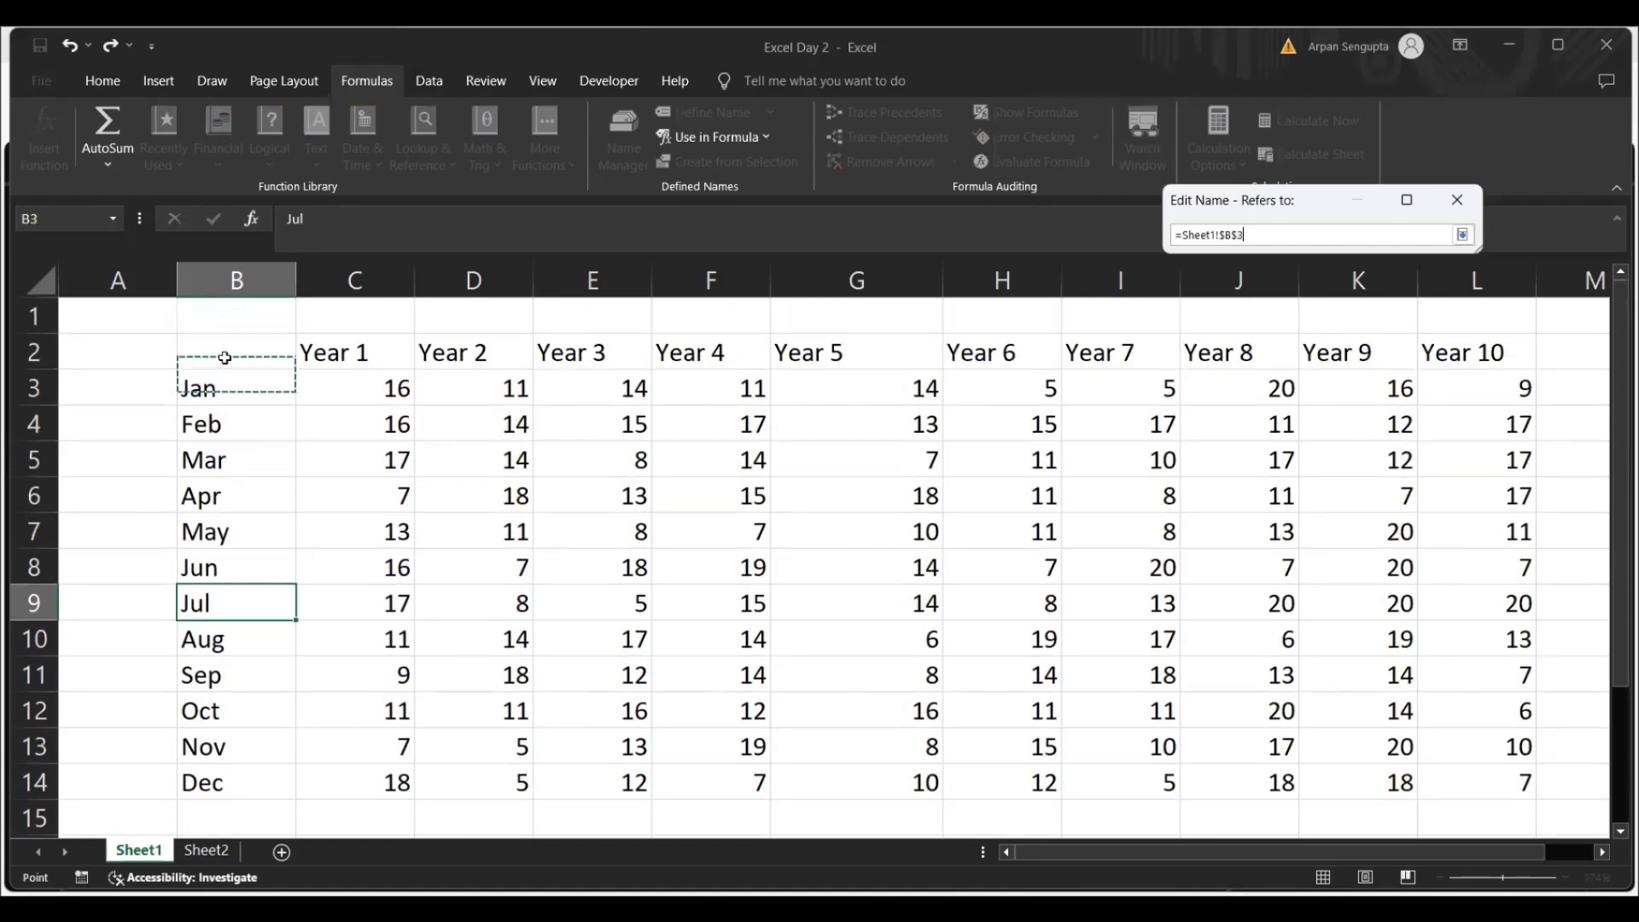
pyautogui.press('Up')
pyautogui.press('Return')
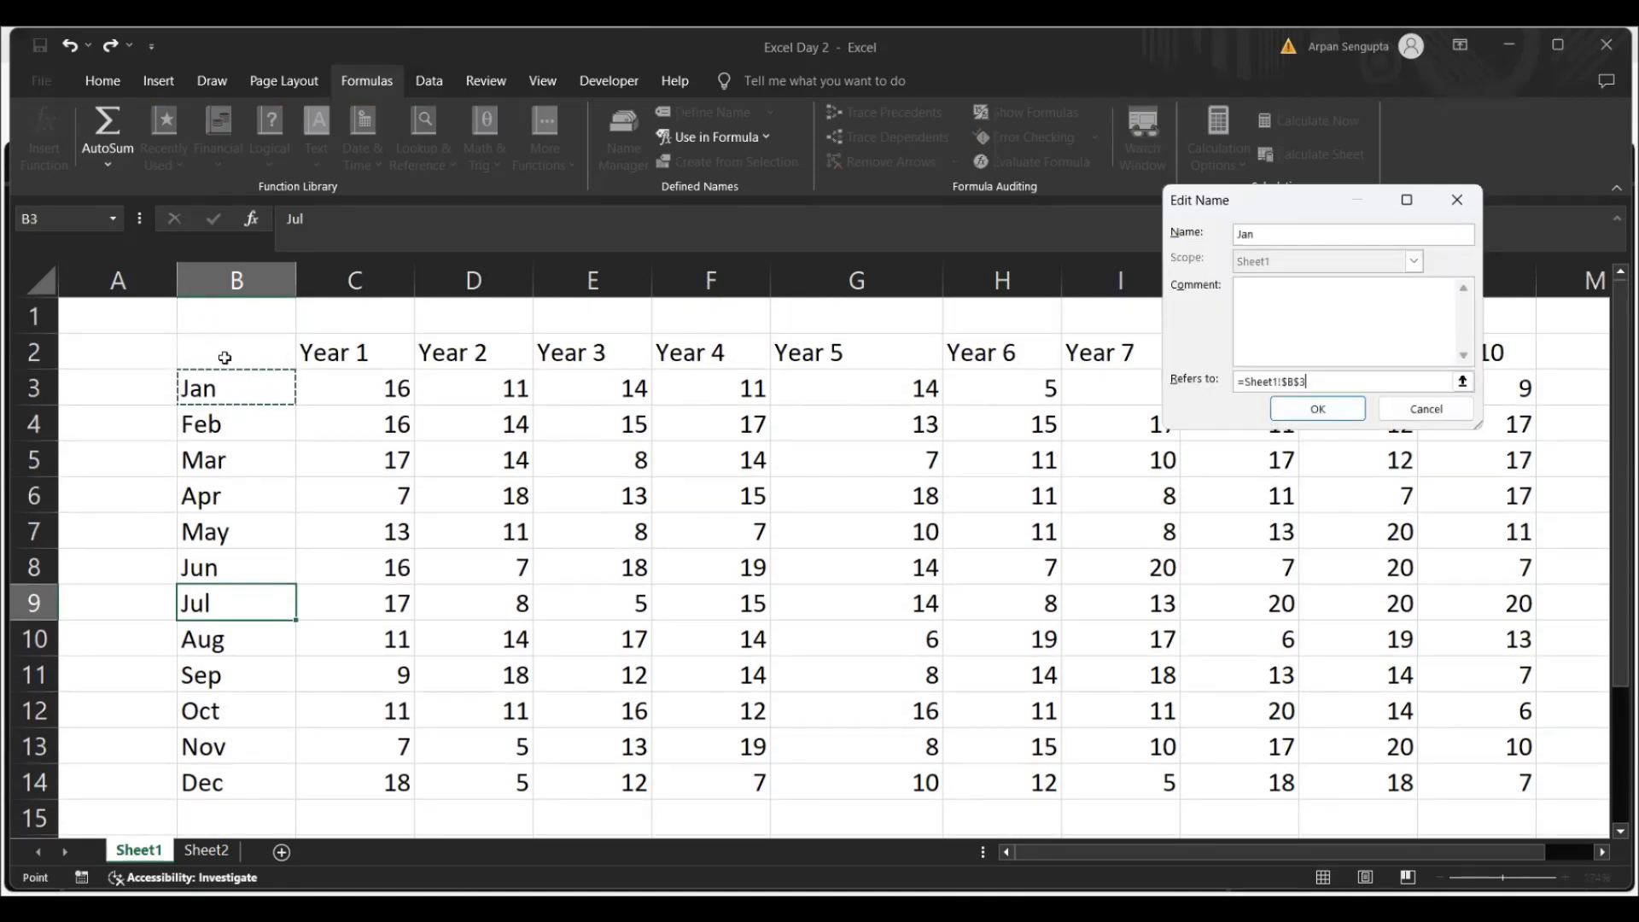
pyautogui.click(1318, 410)
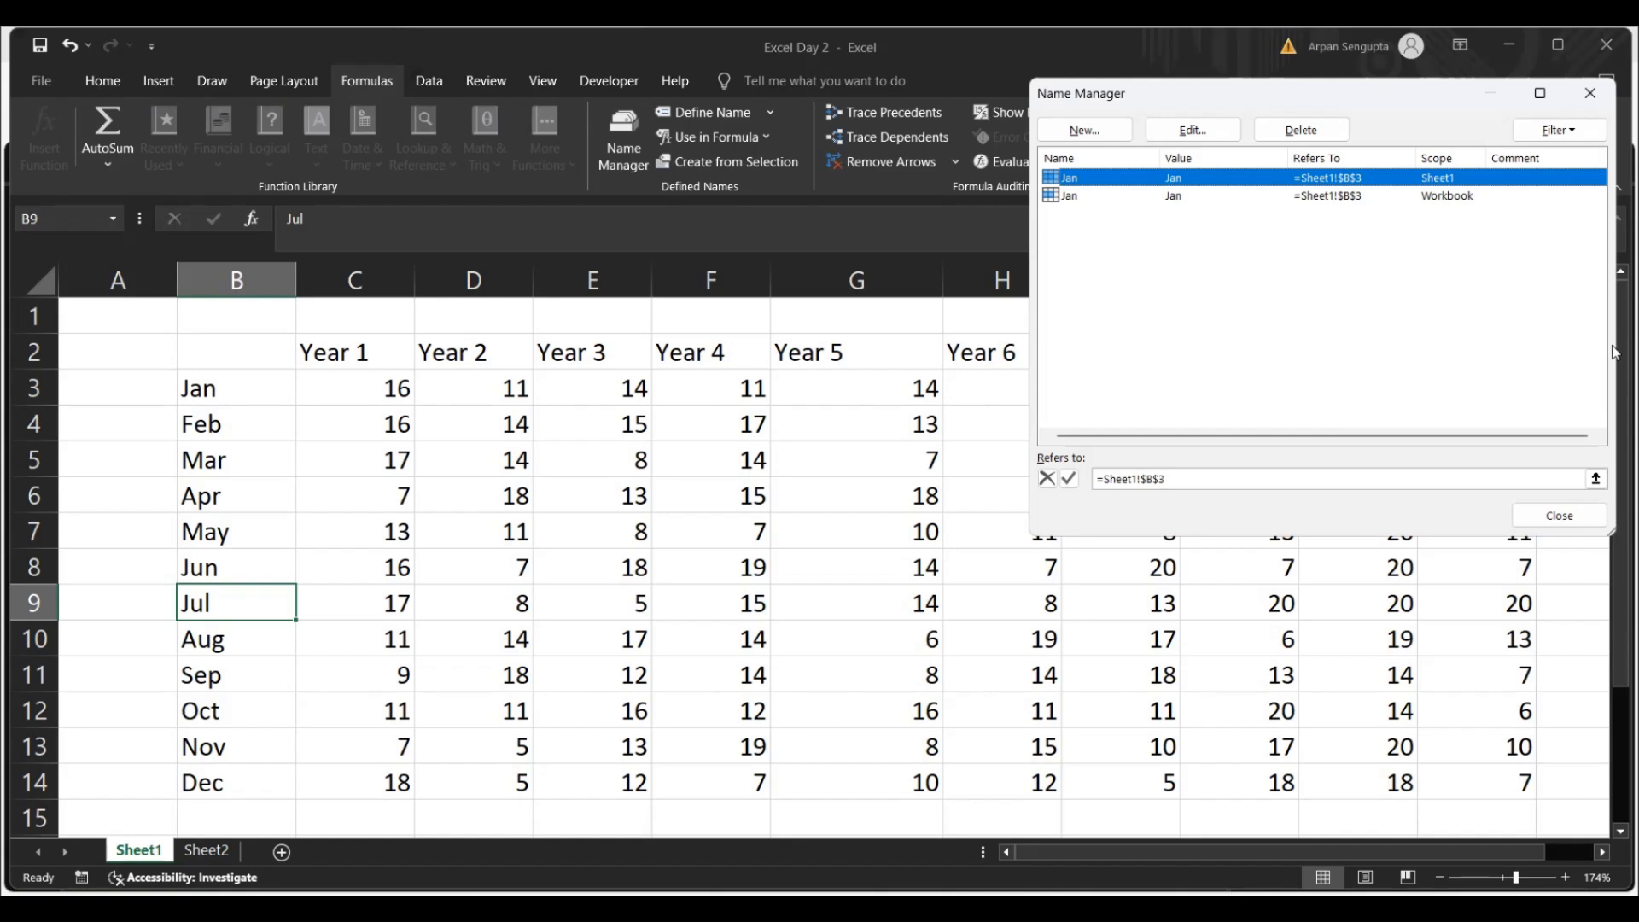
pyautogui.click(1590, 93)
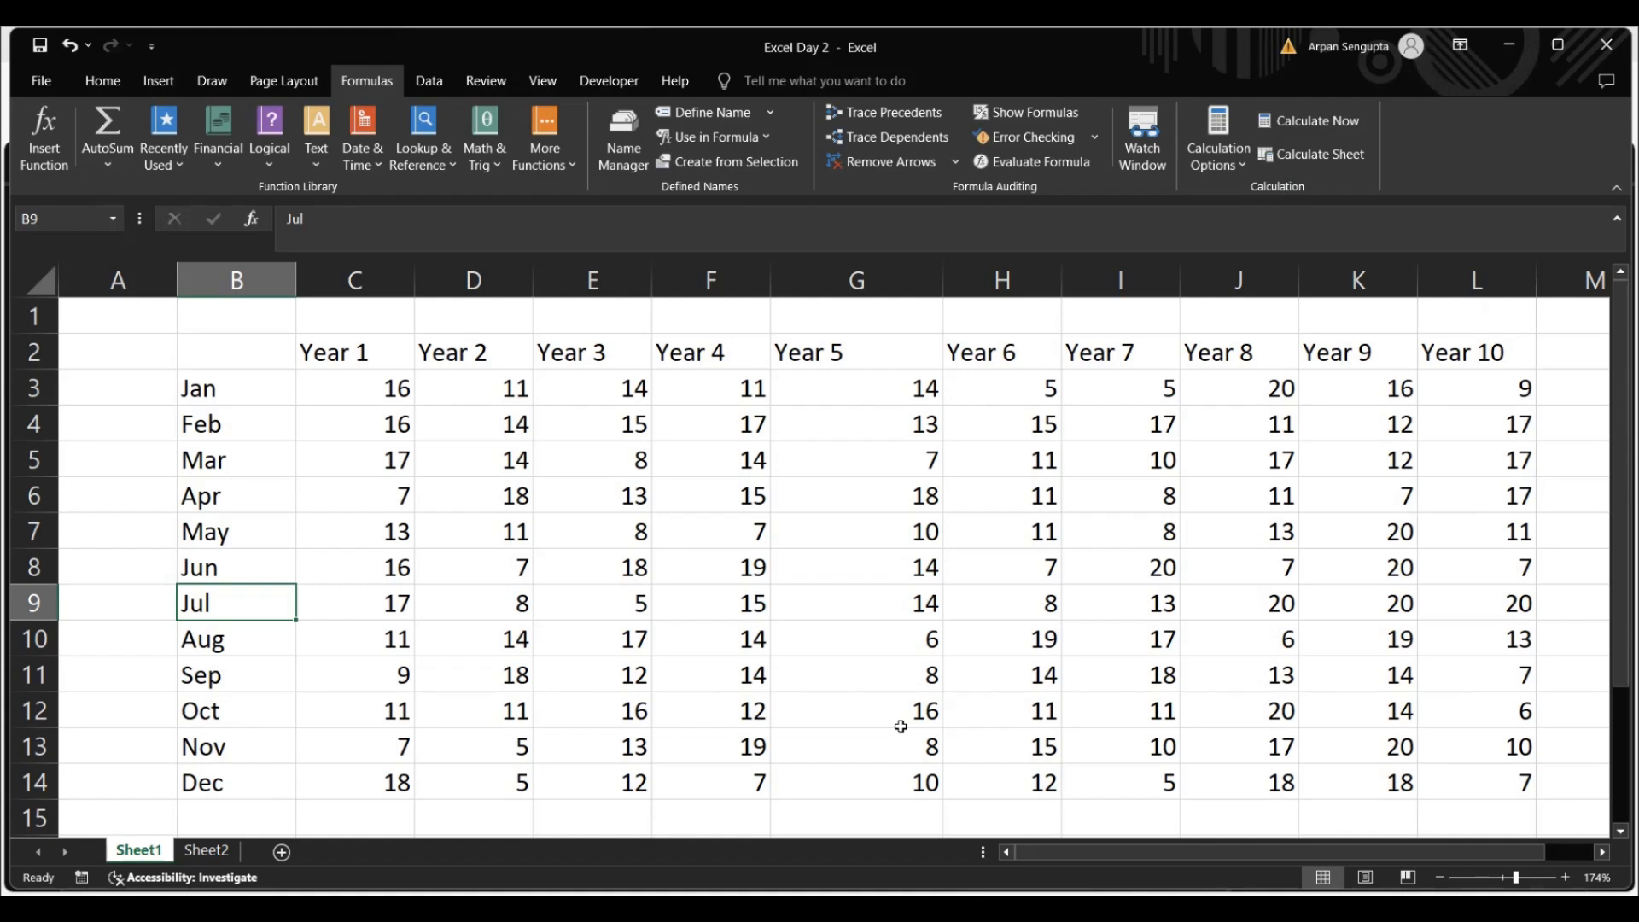
# Examine the Jan and Feb rows and the Year 1 and Year 2 columns as candidate ranges for naming
pyautogui.click(256, 392)
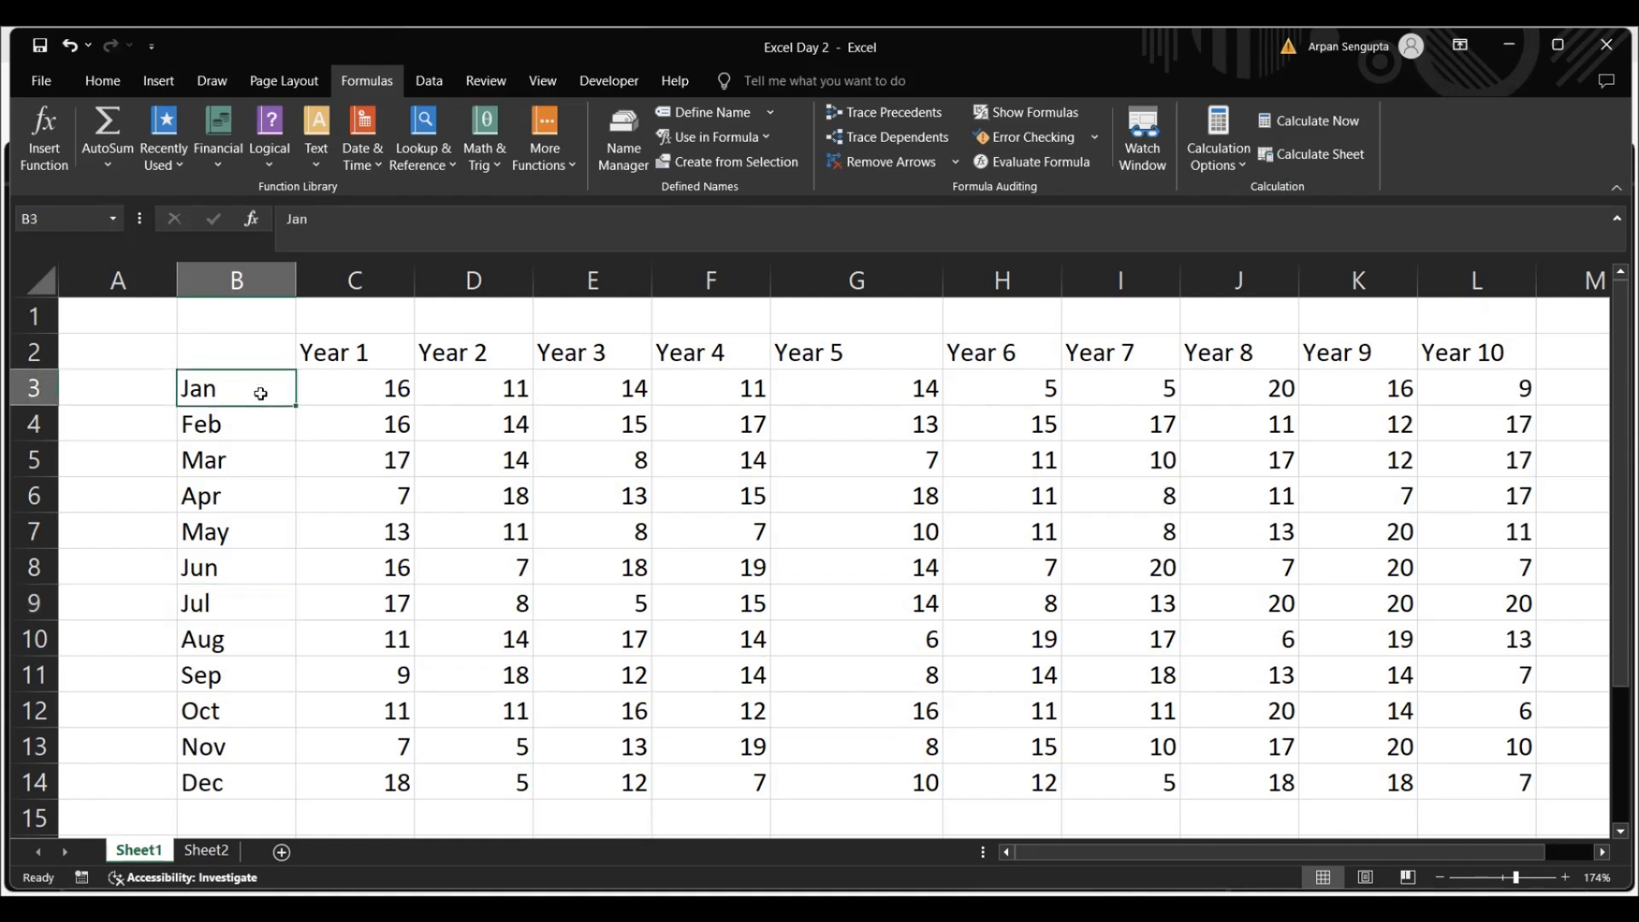
pyautogui.moveTo(330, 396); pyautogui.dragTo(1449, 369)
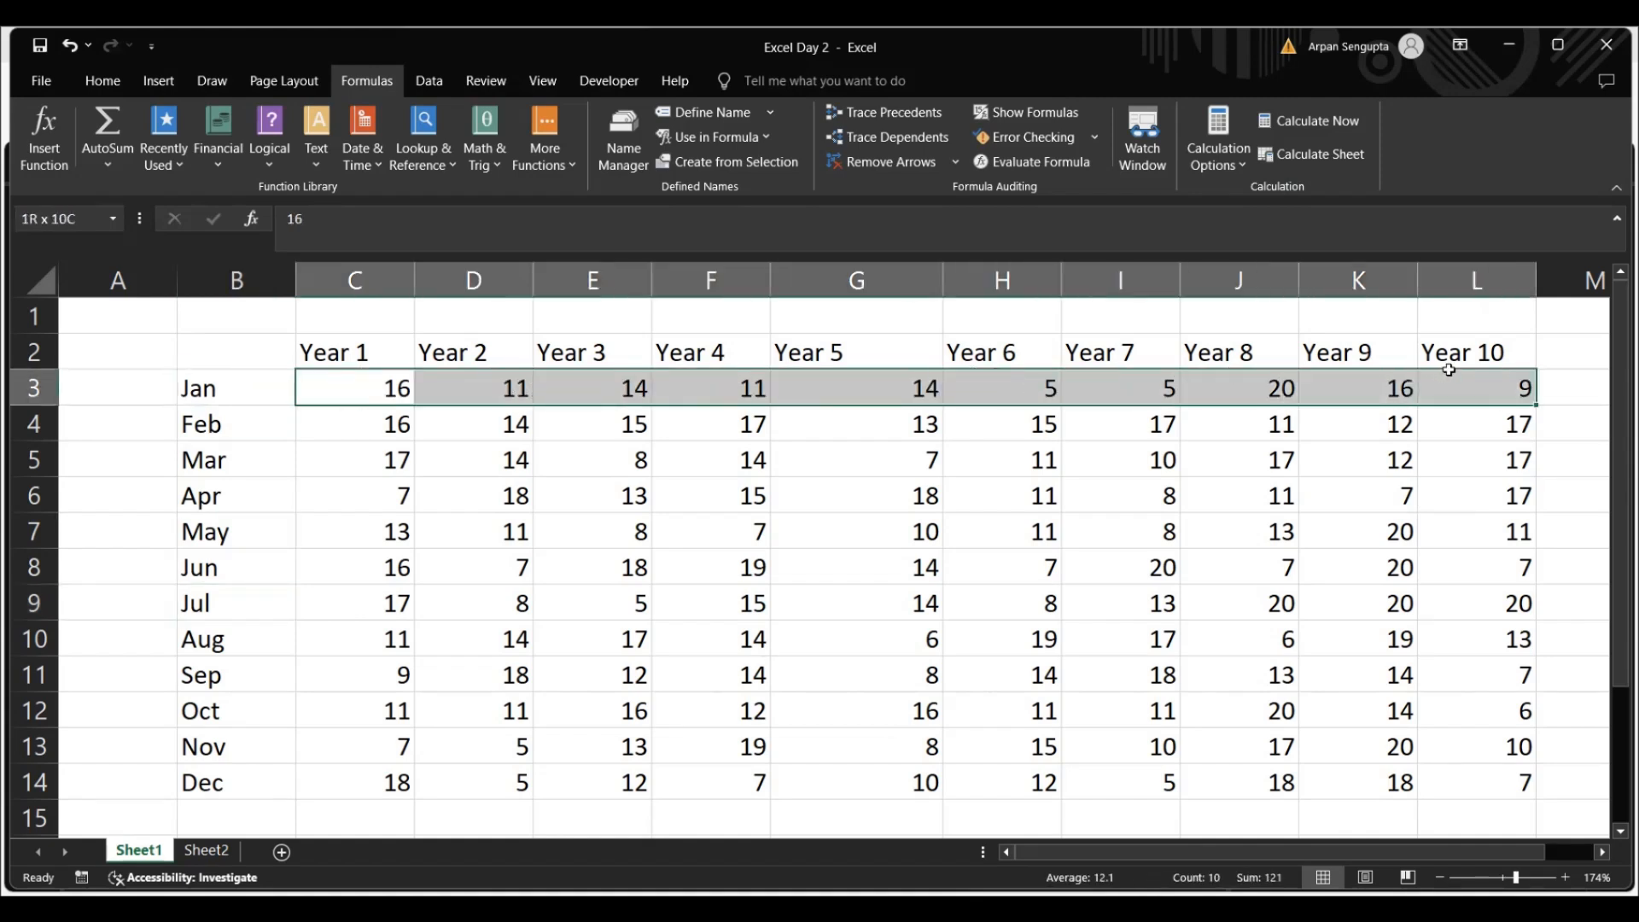
pyautogui.click(242, 430)
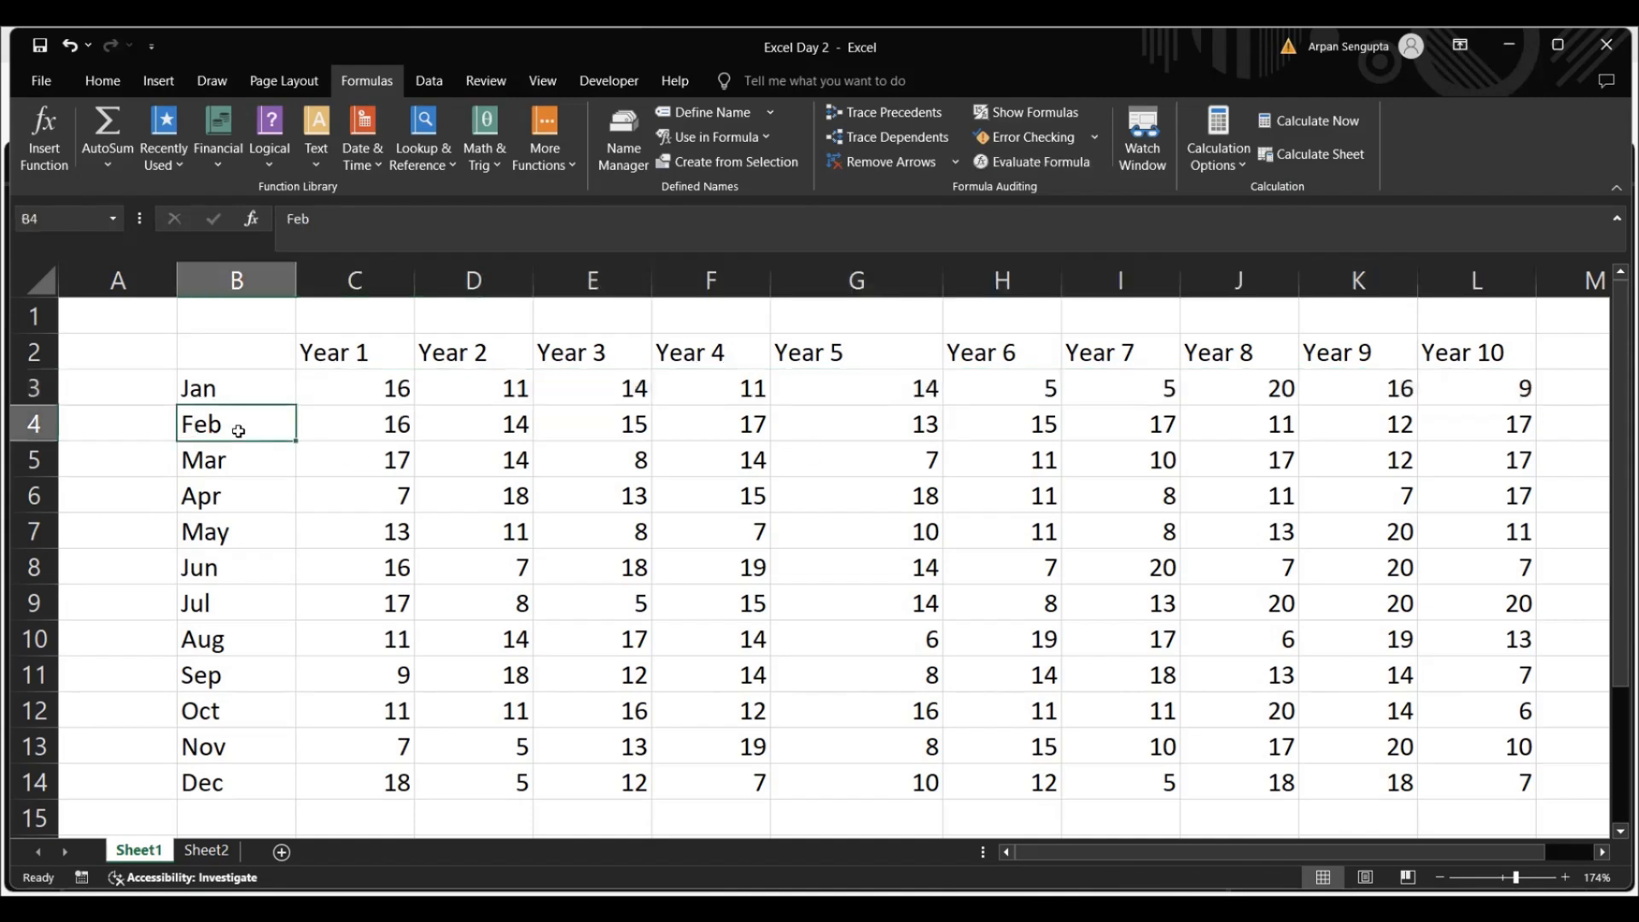
pyautogui.moveTo(351, 424); pyautogui.dragTo(1463, 415)
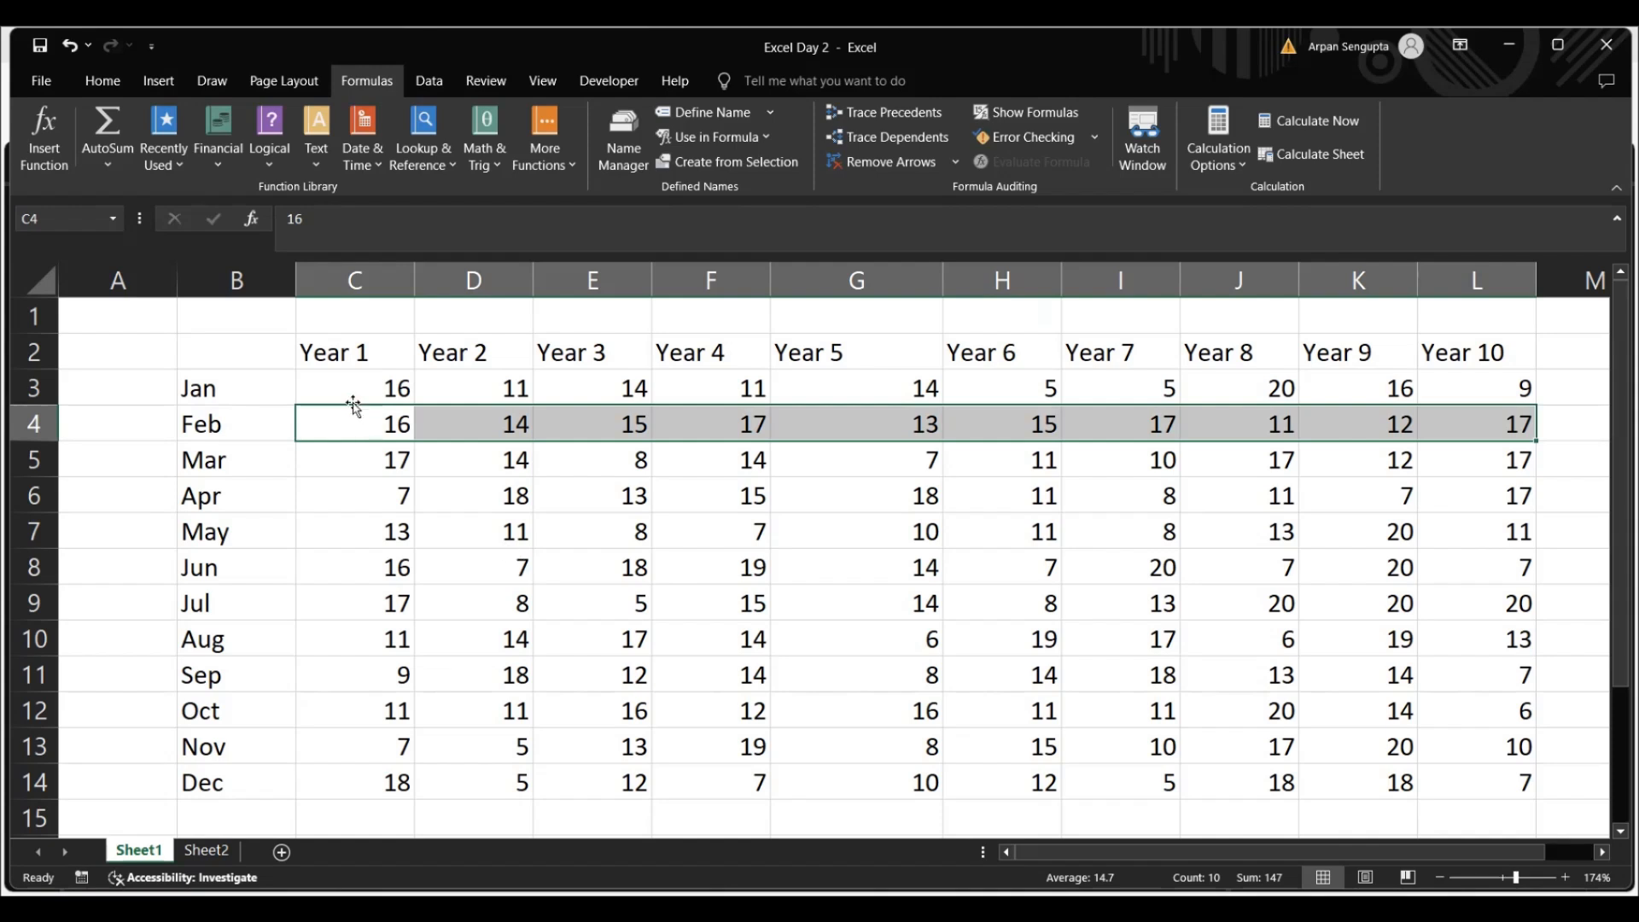
pyautogui.click(347, 352)
pyautogui.moveTo(359, 395); pyautogui.dragTo(352, 772)
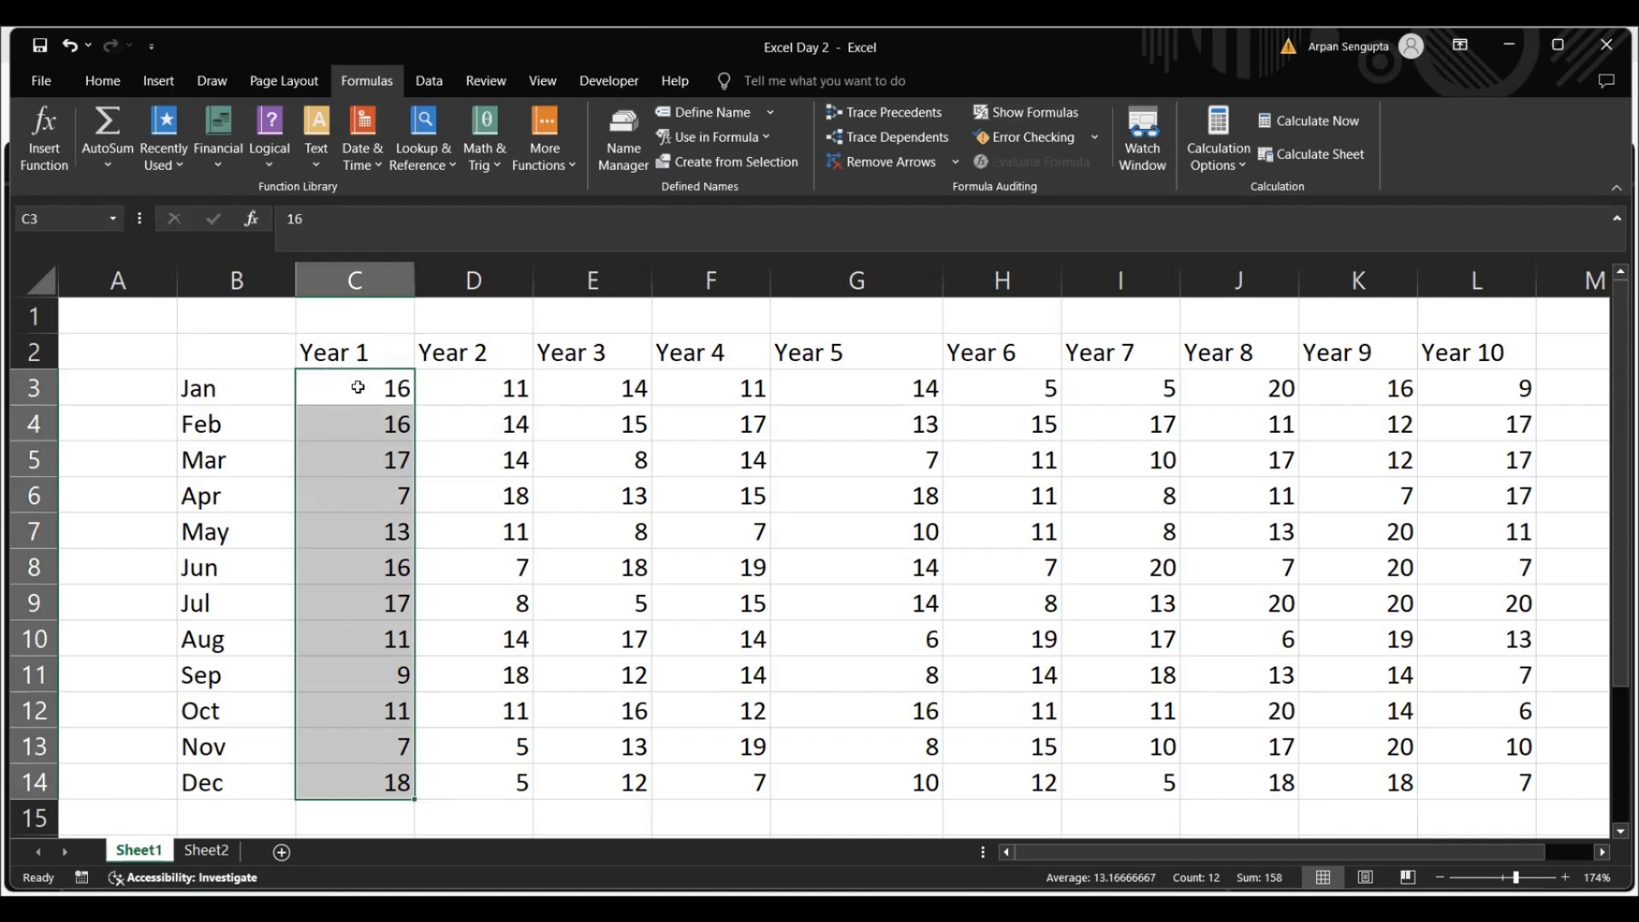
pyautogui.click(479, 393)
pyautogui.moveTo(499, 420); pyautogui.dragTo(481, 764)
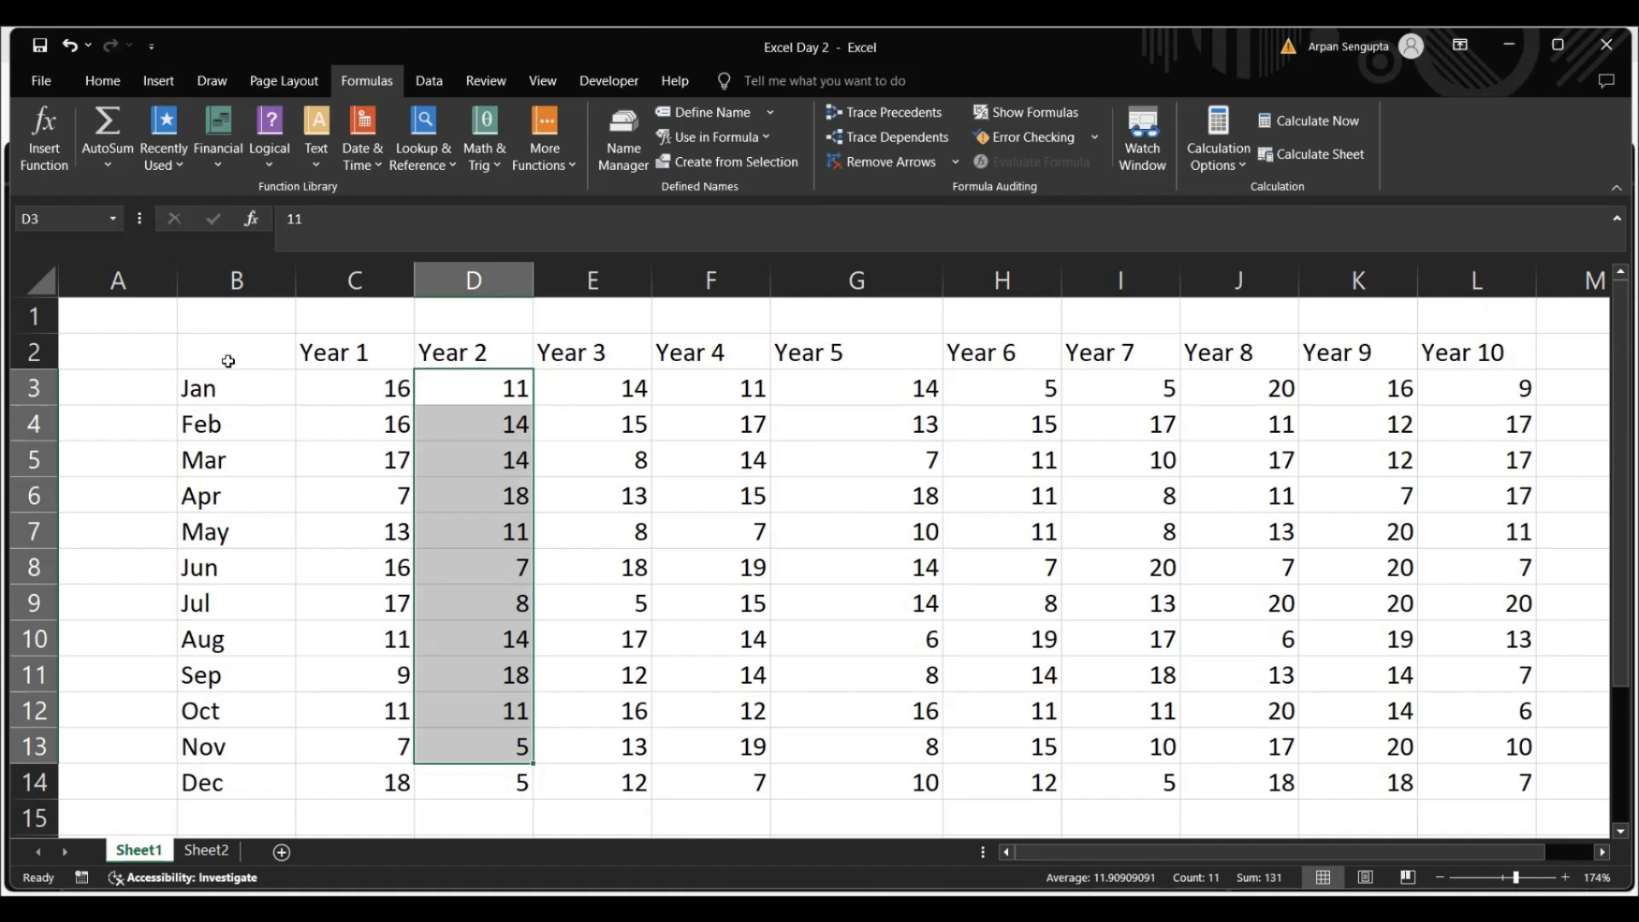
# Try to define the name My Range for the whole table B2:L14 with Workbook scope
pyautogui.moveTo(228, 361); pyautogui.dragTo(1455, 759)
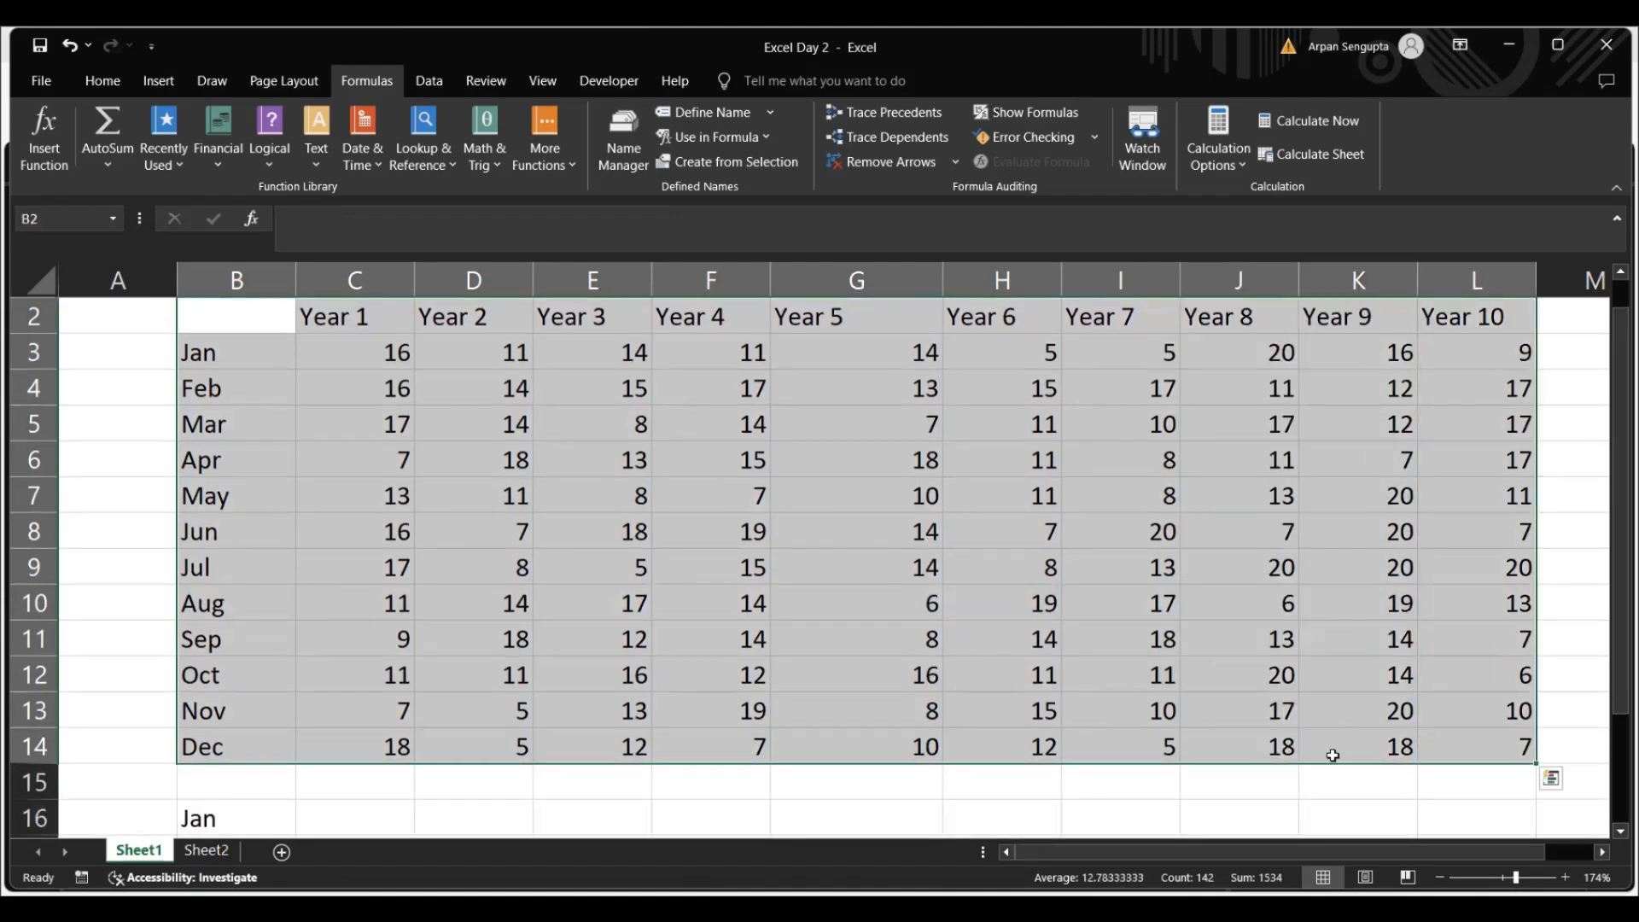
pyautogui.click(768, 112)
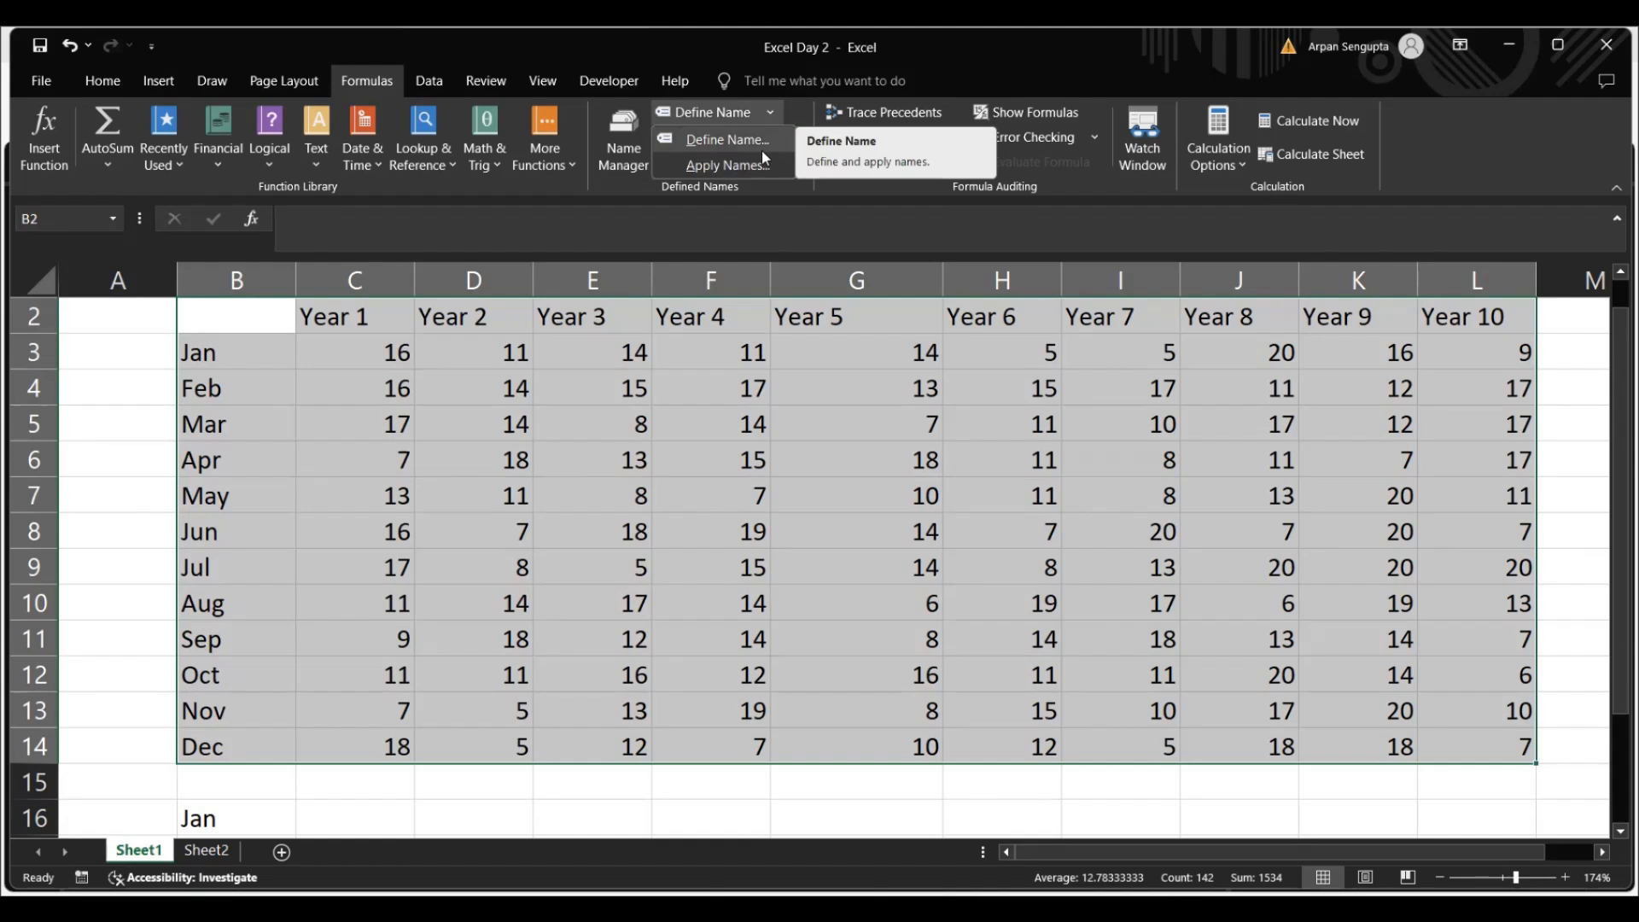
pyautogui.click(761, 149)
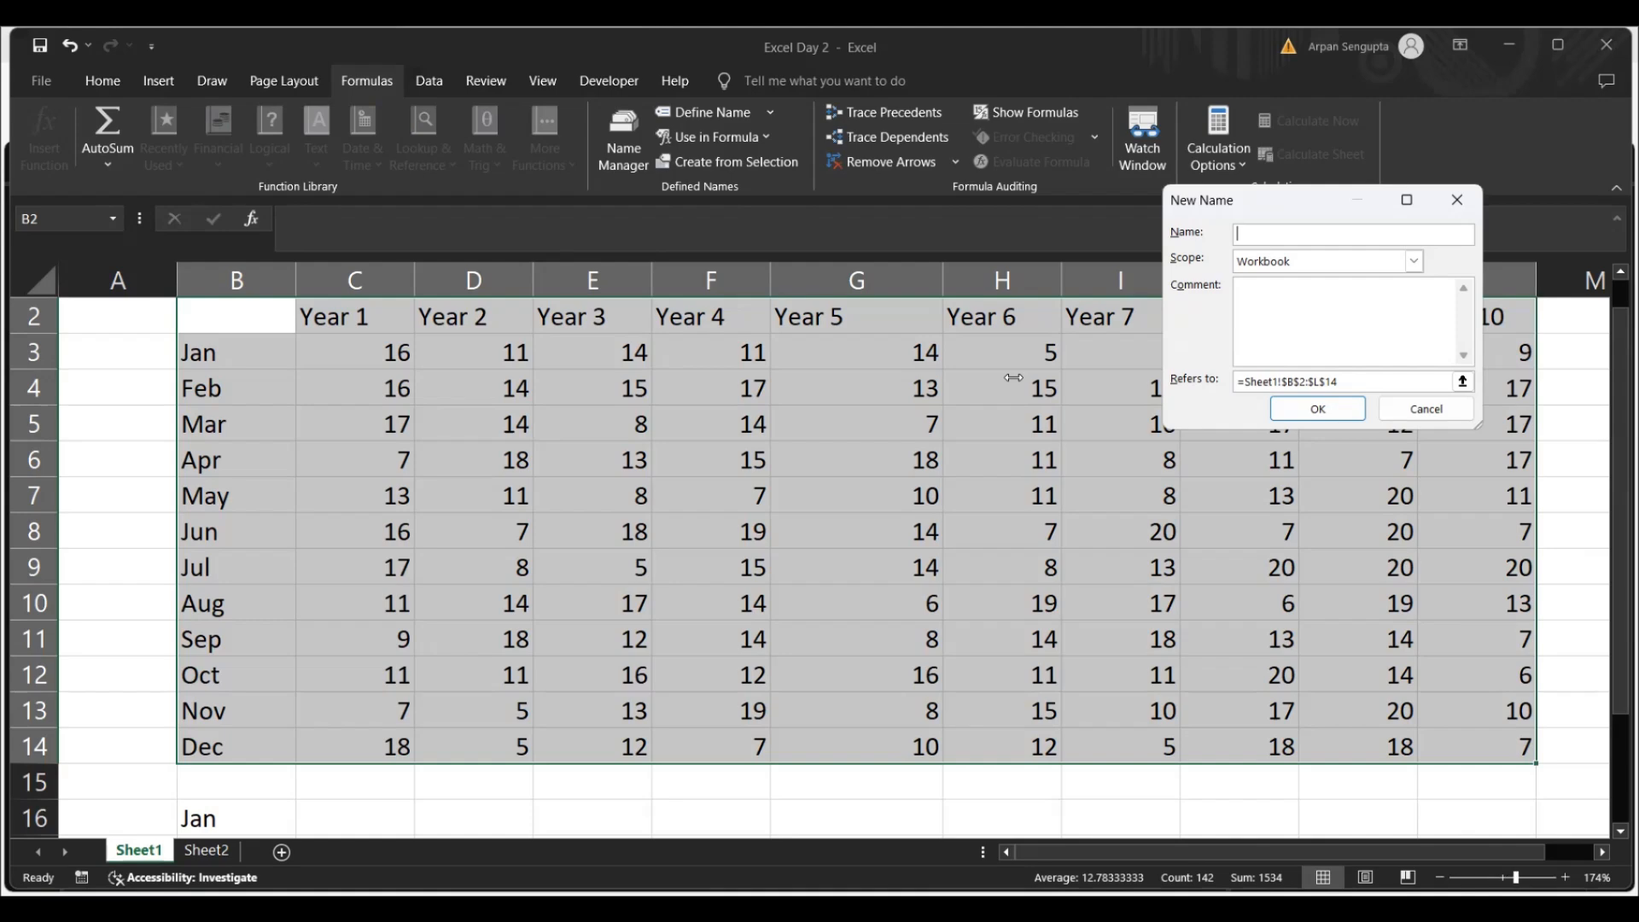
pyautogui.write('My Range')
pyautogui.click(1317, 410)
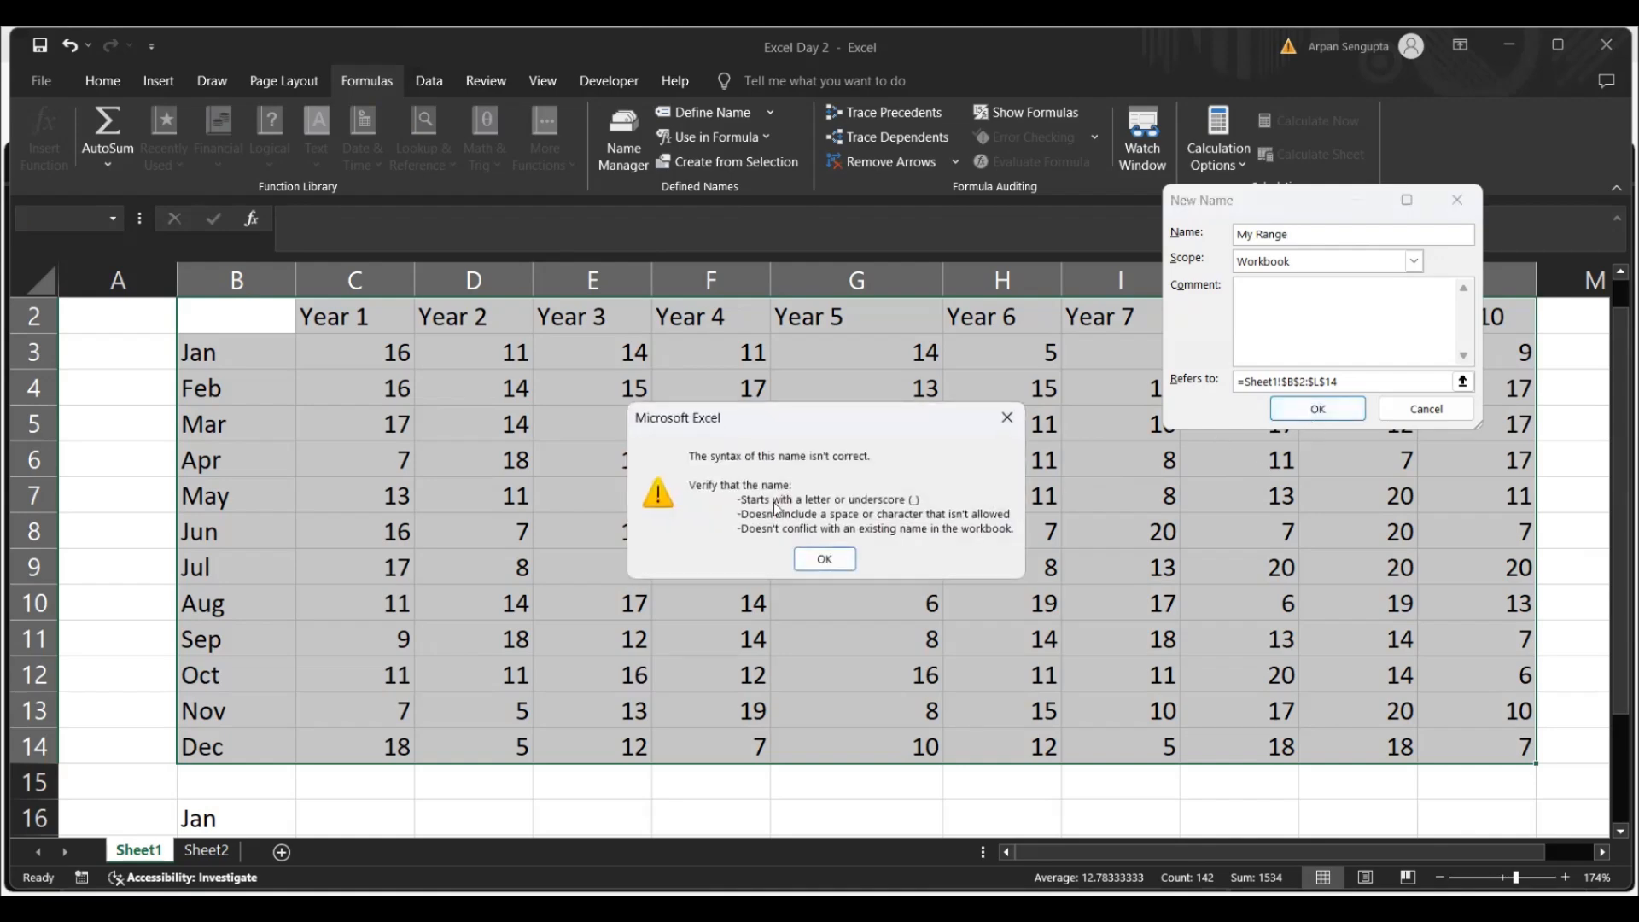
pyautogui.click(825, 562)
# Remove the space so the name reads MyRange and create it for the table range B2:L14
pyautogui.click(1253, 235)
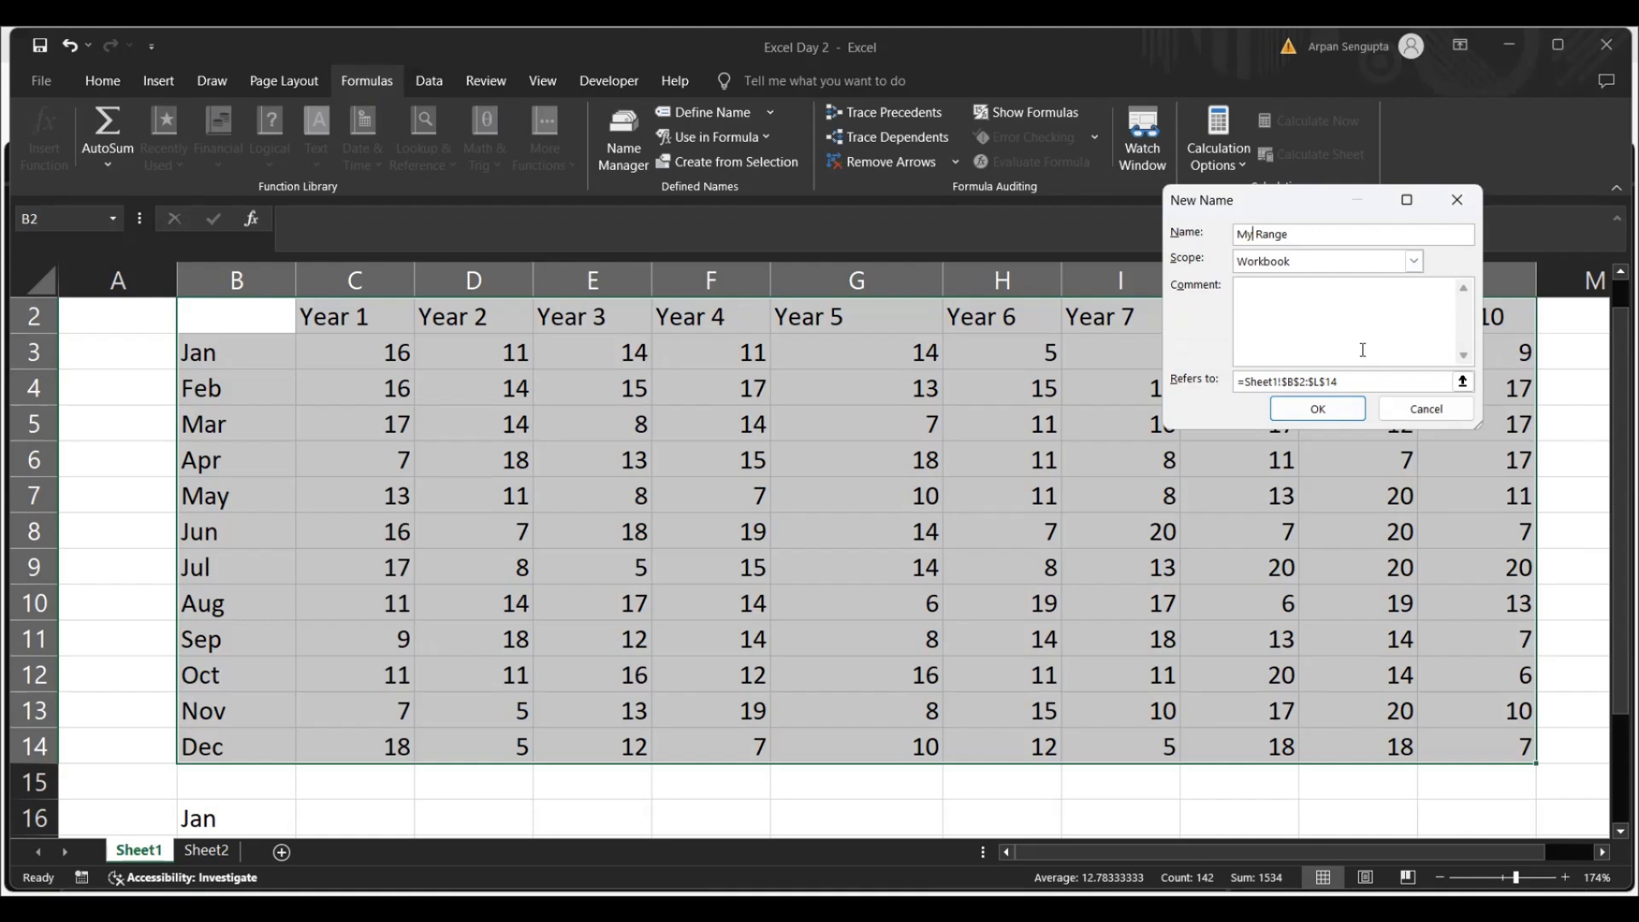
pyautogui.press('Delete')
pyautogui.click(1318, 409)
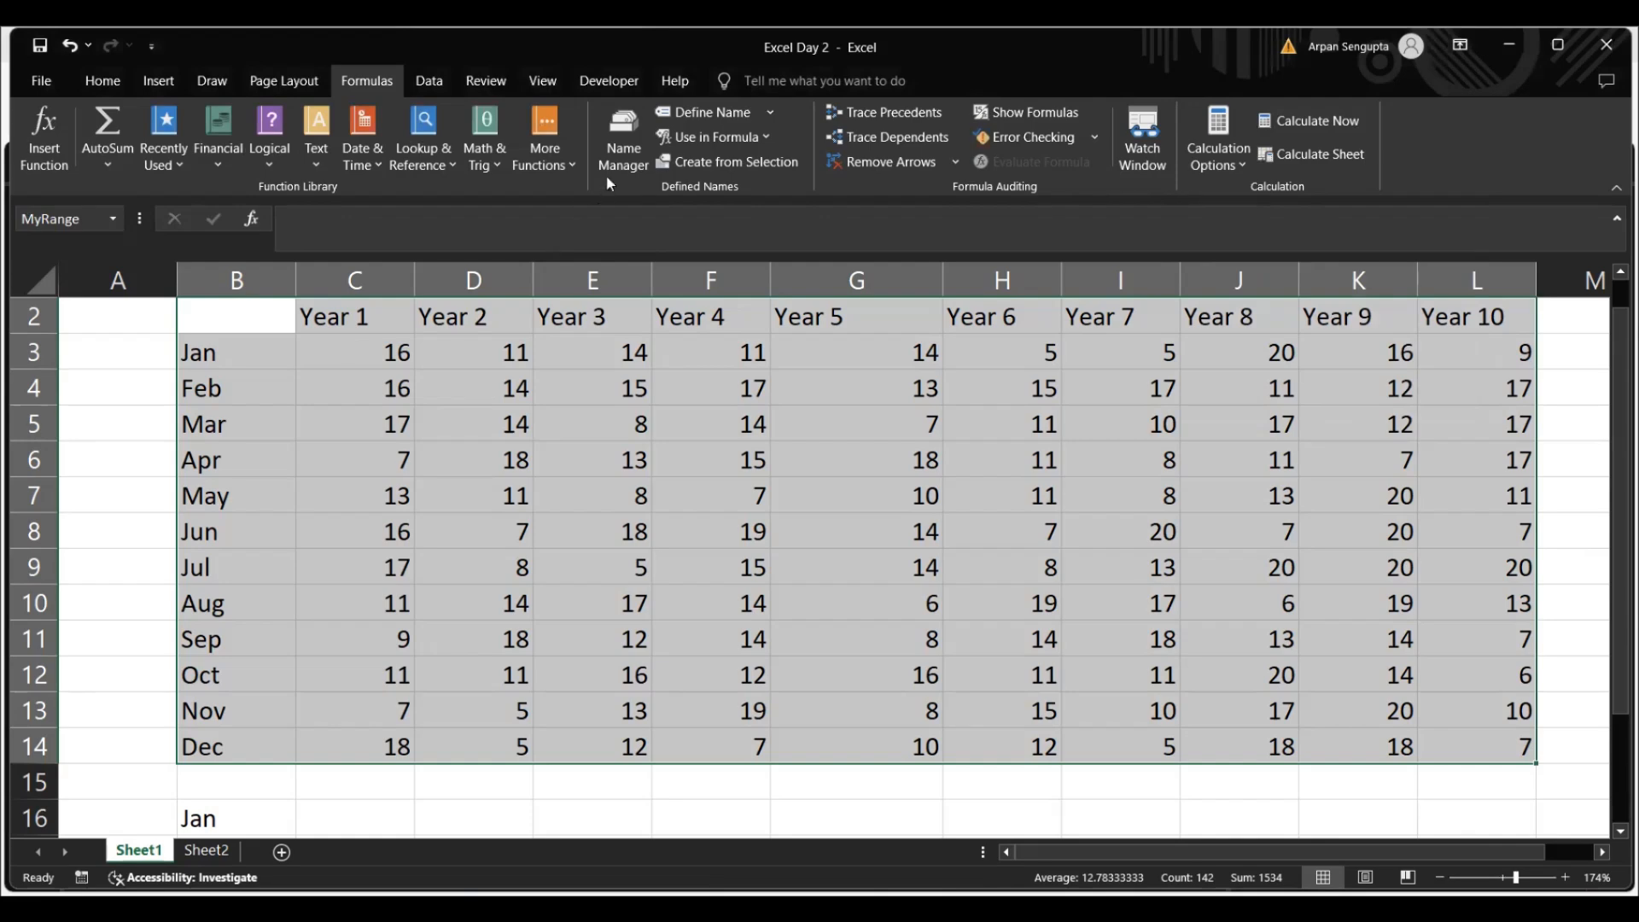
# Check the reference and scope of MyRange in the workbook's defined names, and close the list
pyautogui.click(617, 145)
pyautogui.click(1073, 215)
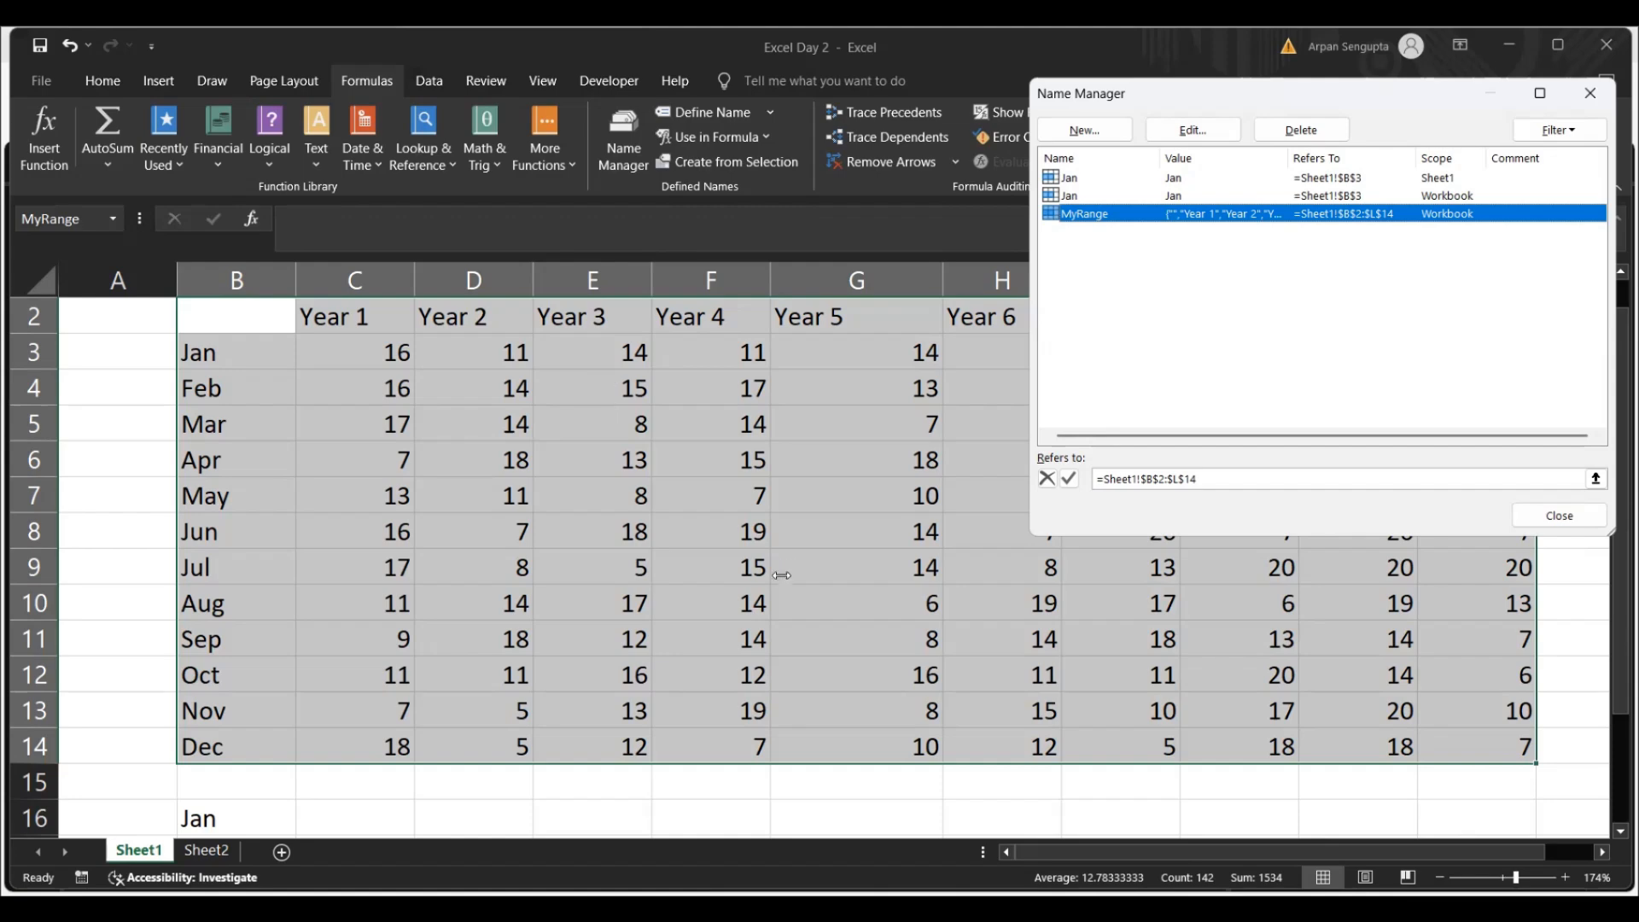
pyautogui.click(1524, 516)
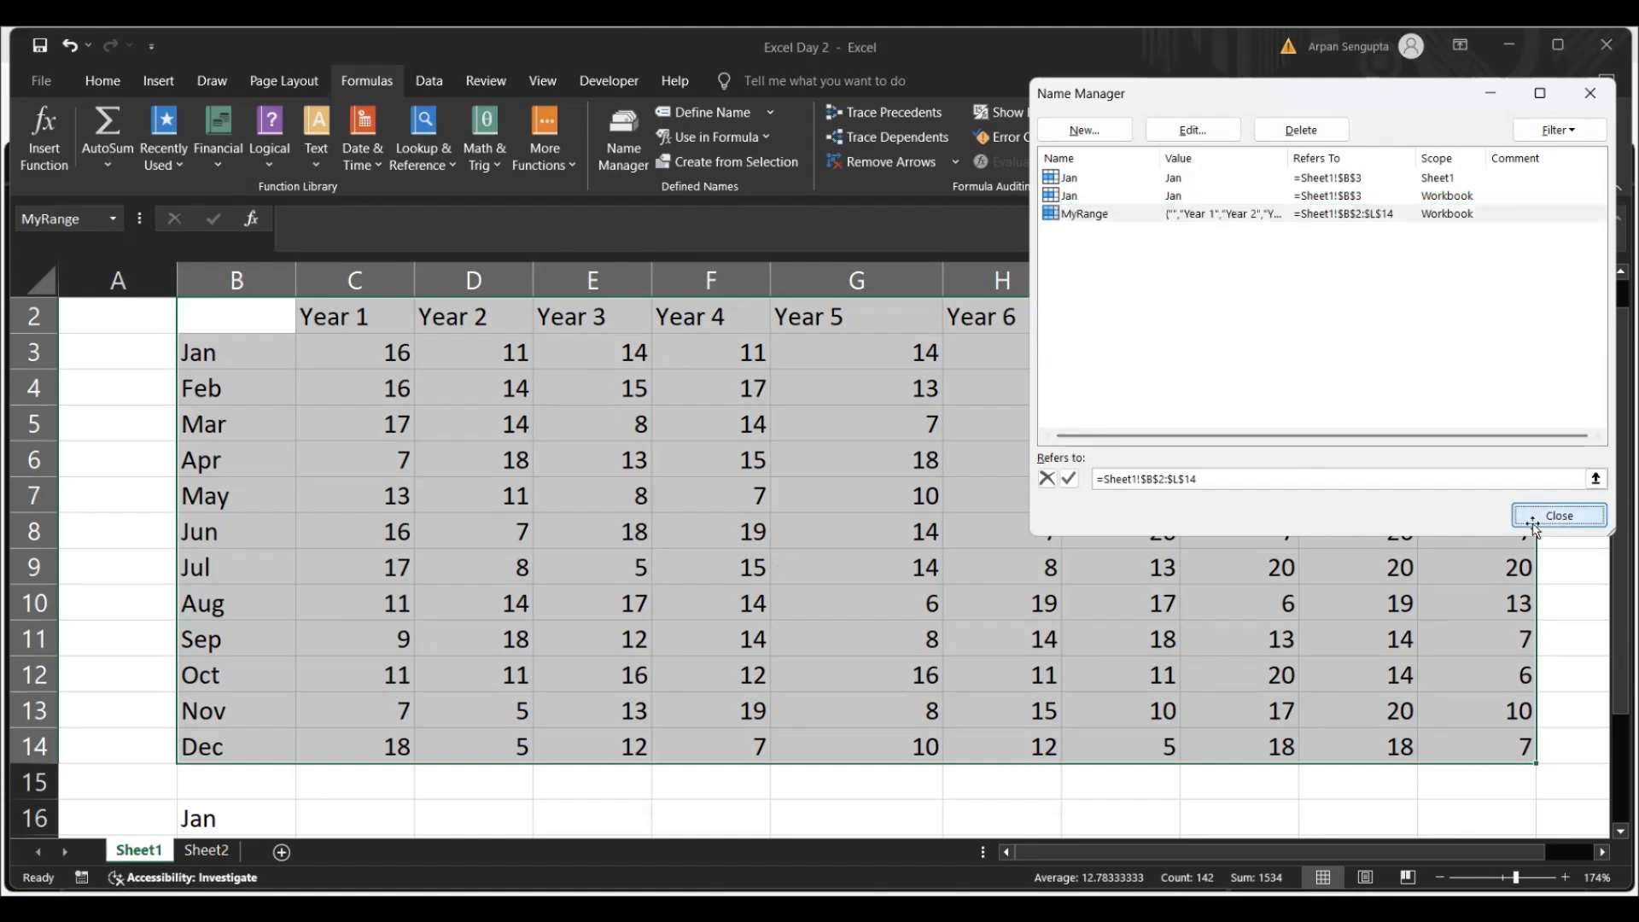
# Replace the formula in cell B16 with =MyRange
pyautogui.click(225, 819)
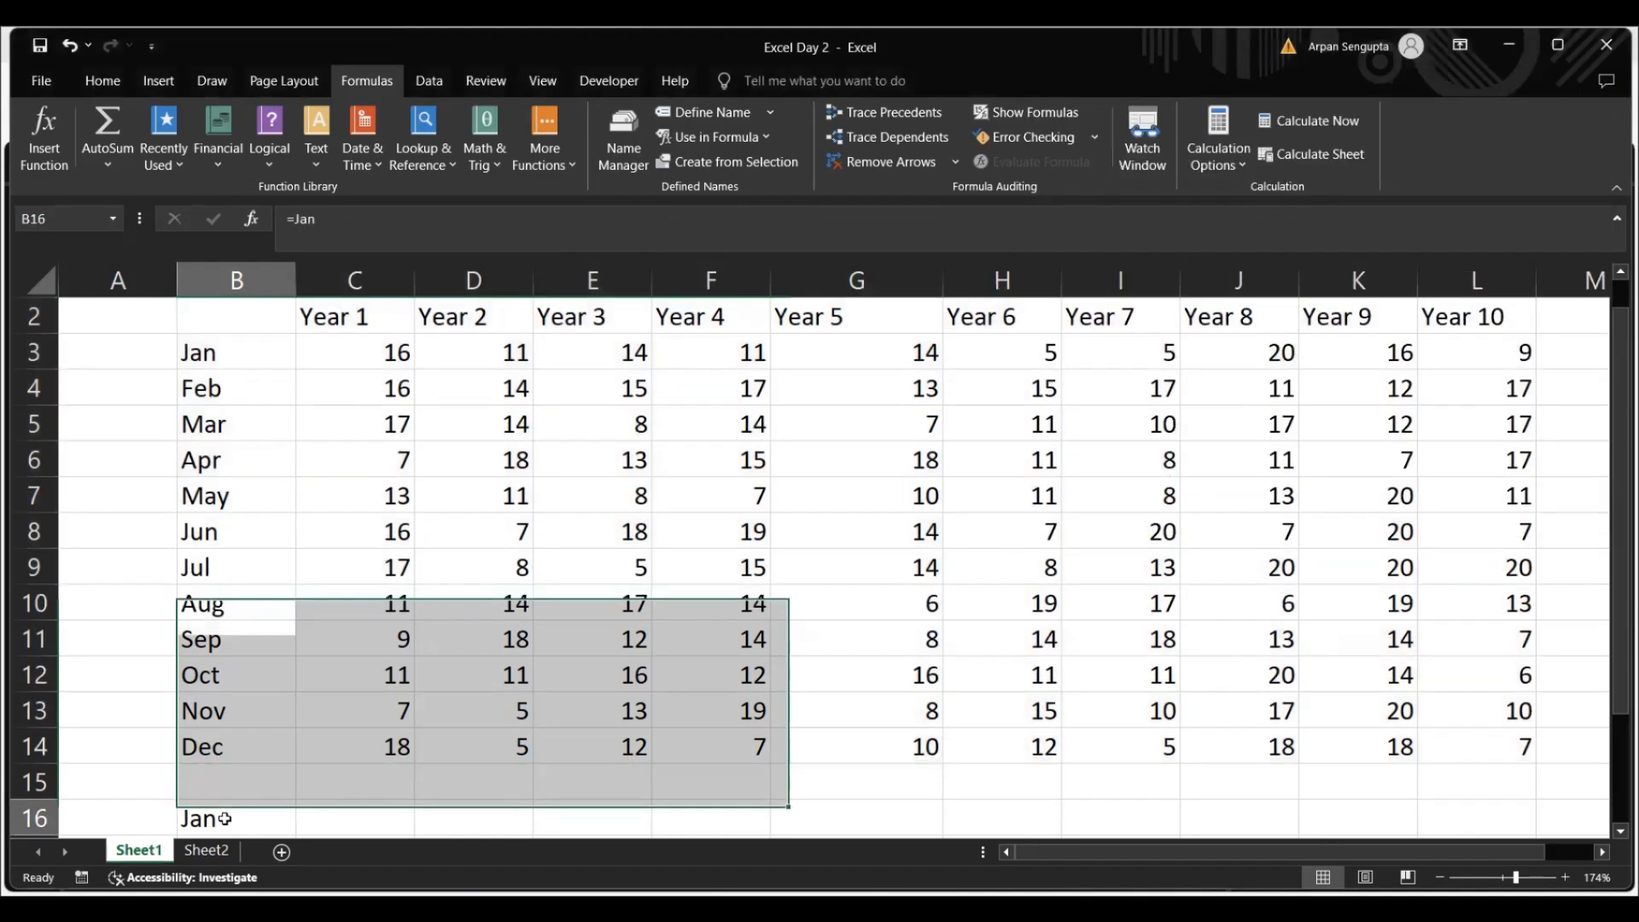
pyautogui.press('Delete')
pyautogui.write('=m')
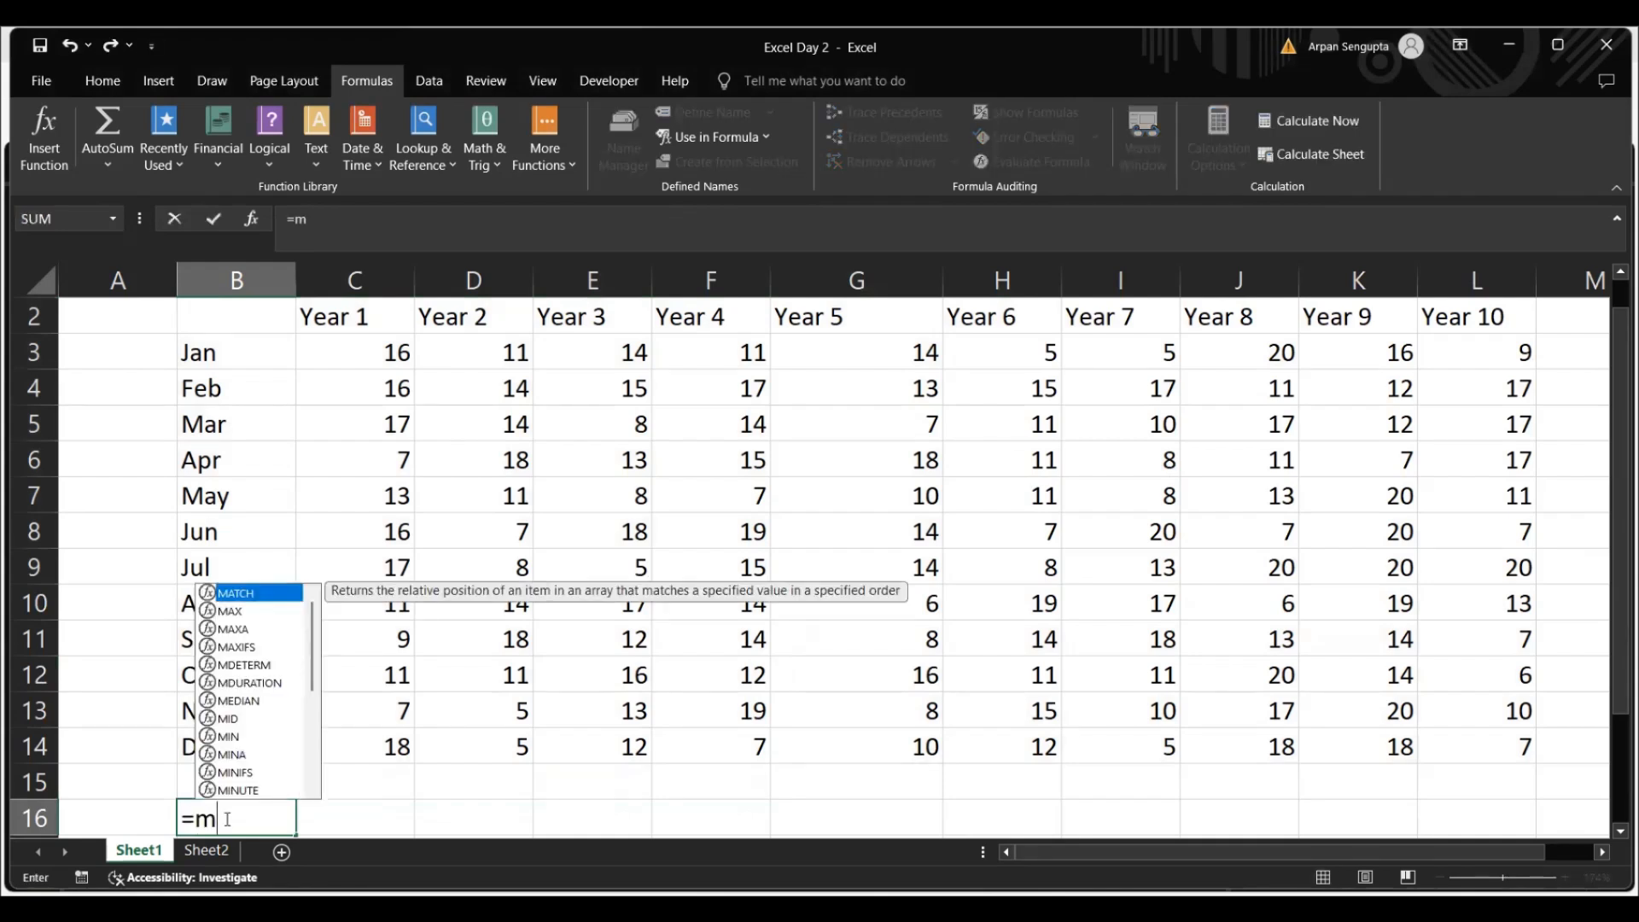
pyautogui.write('y')
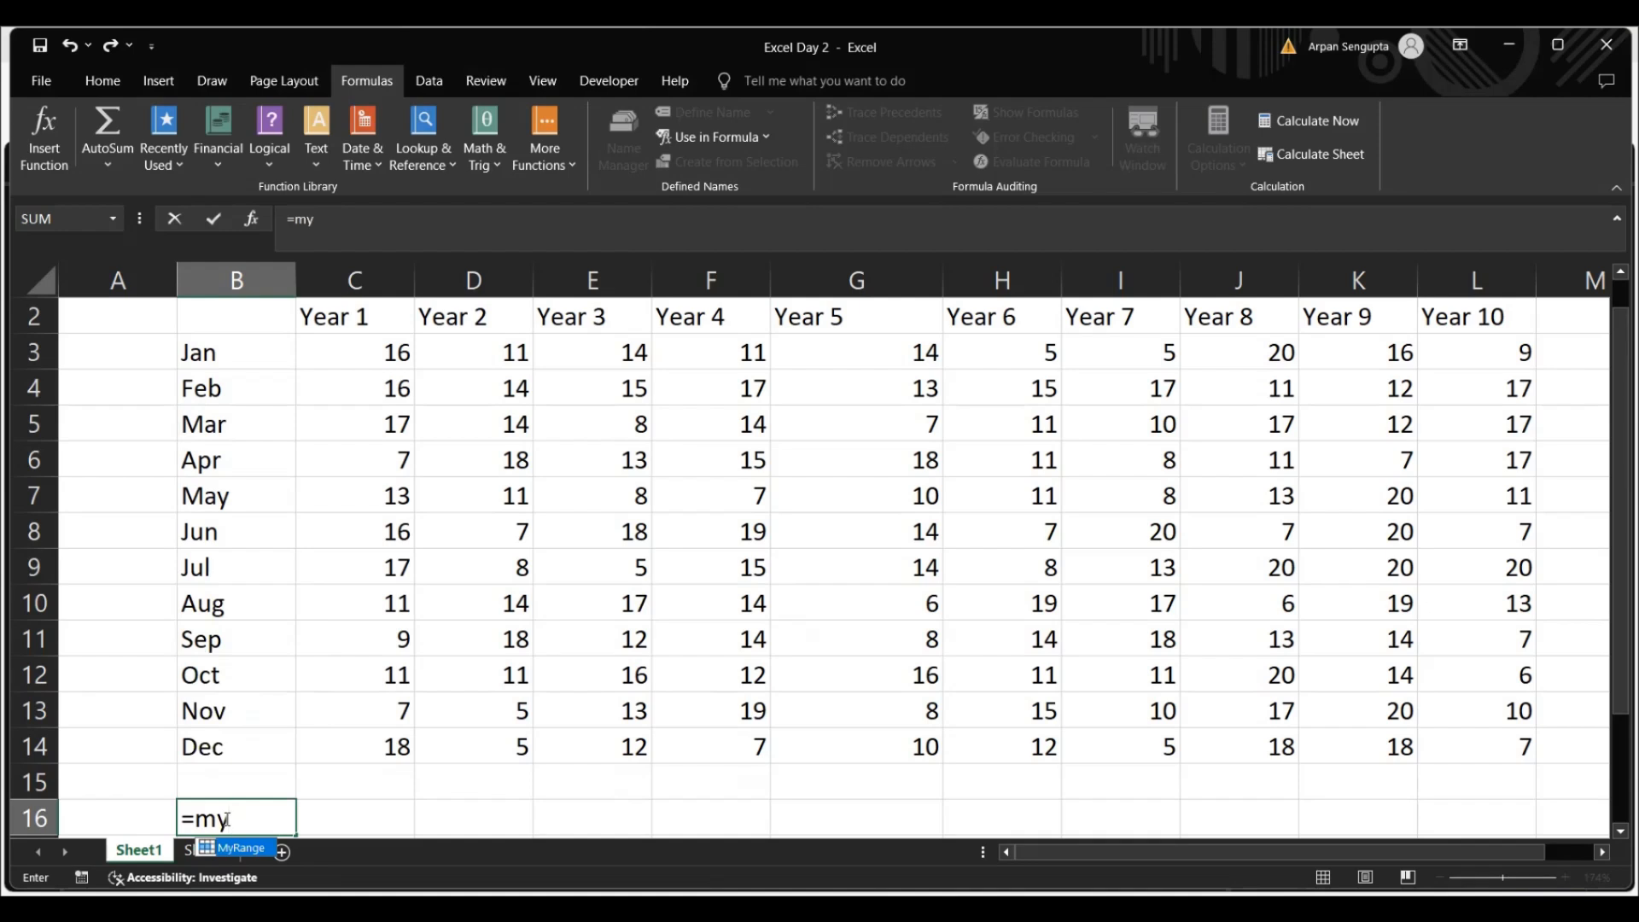
pyautogui.doubleClick(231, 845)
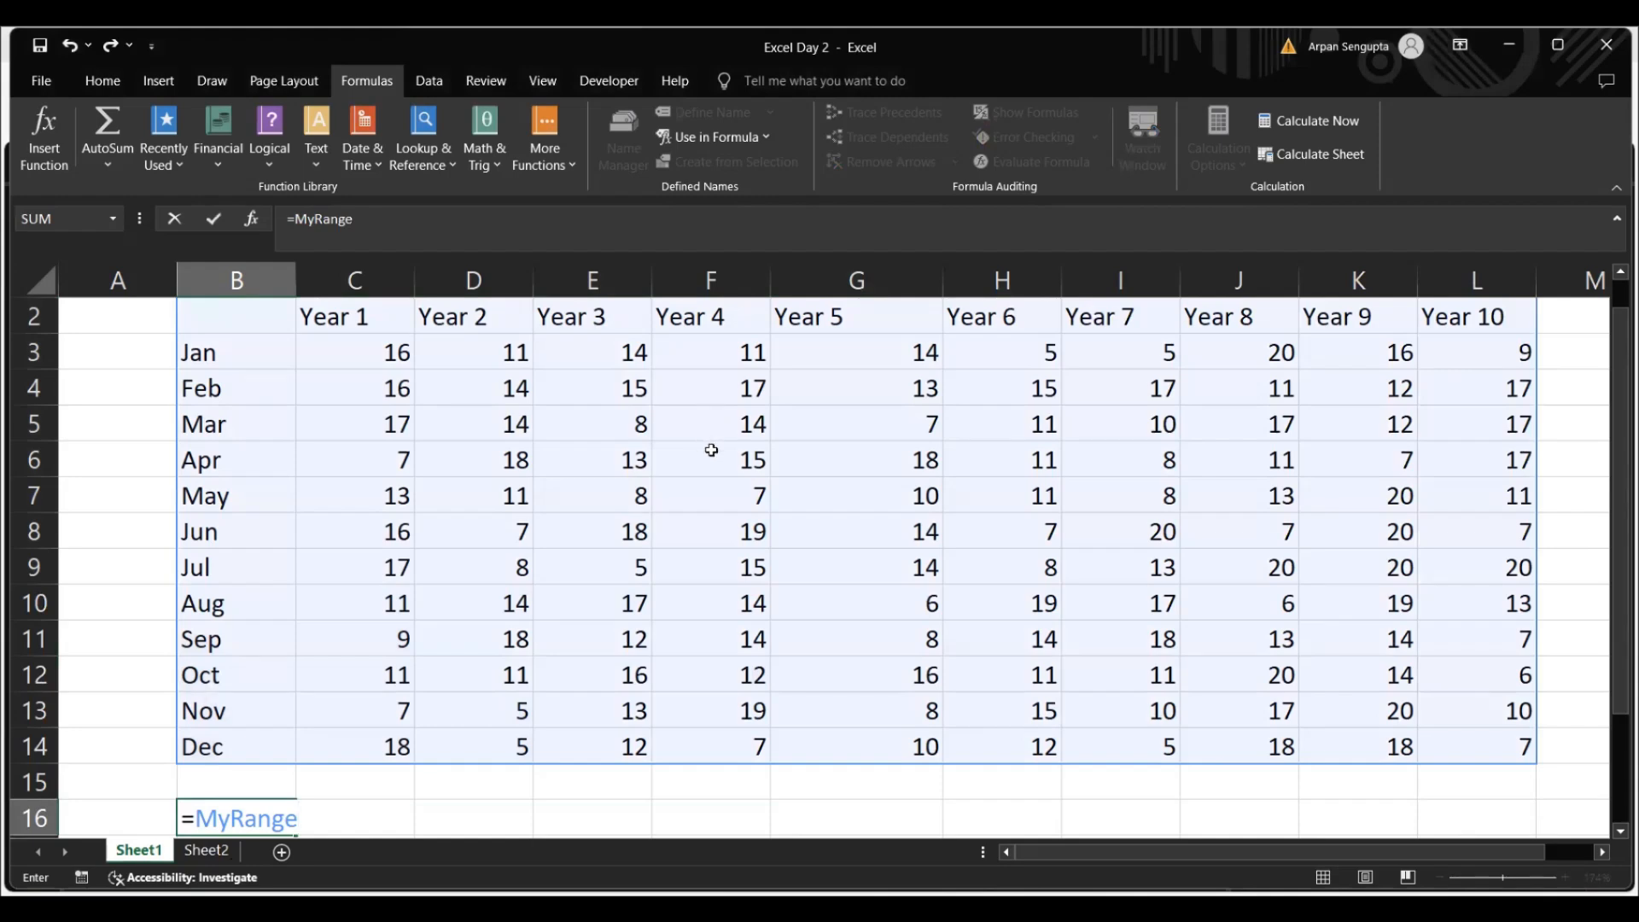
pyautogui.press('Return')
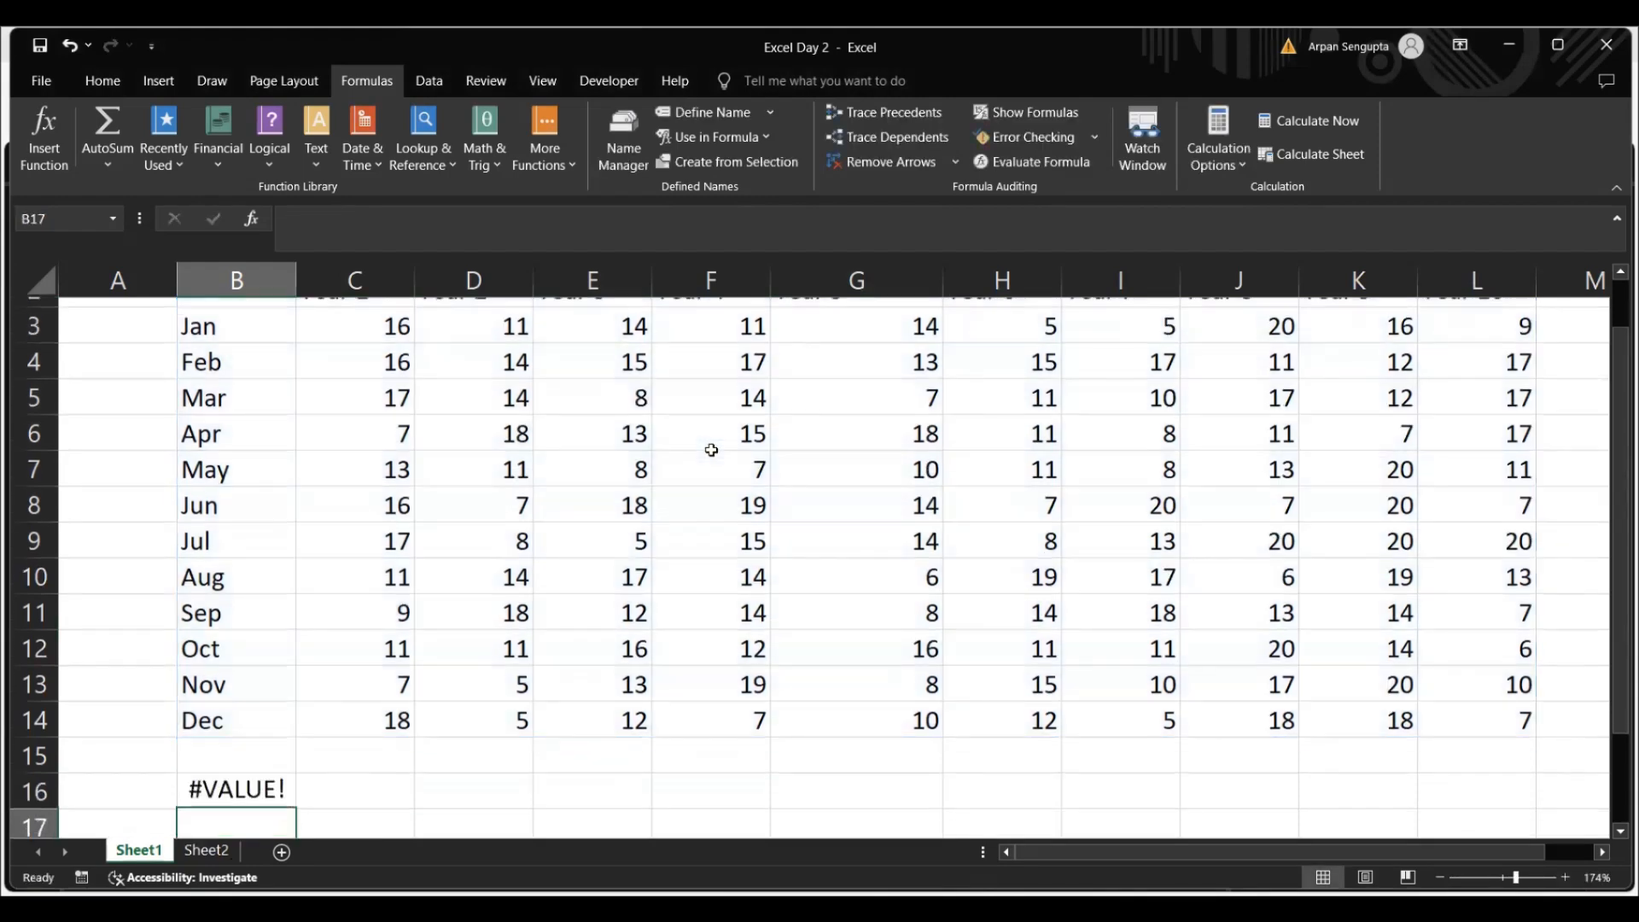
# Re-enter =MyRange in cell B16 as an array formula
pyautogui.press('Up')
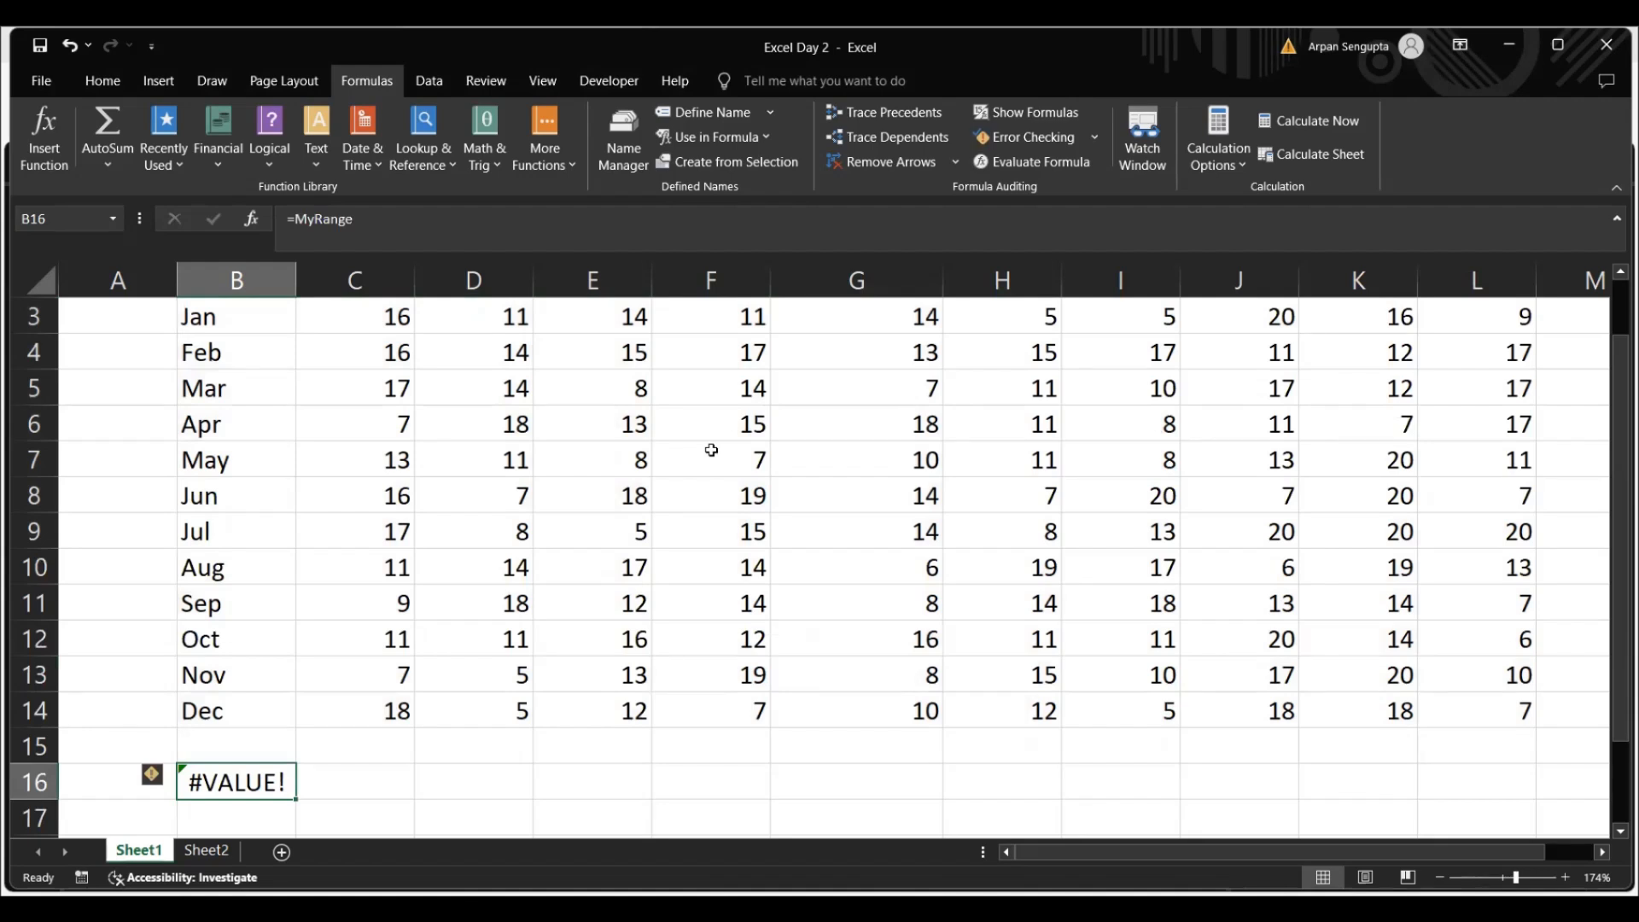
pyautogui.write('=')
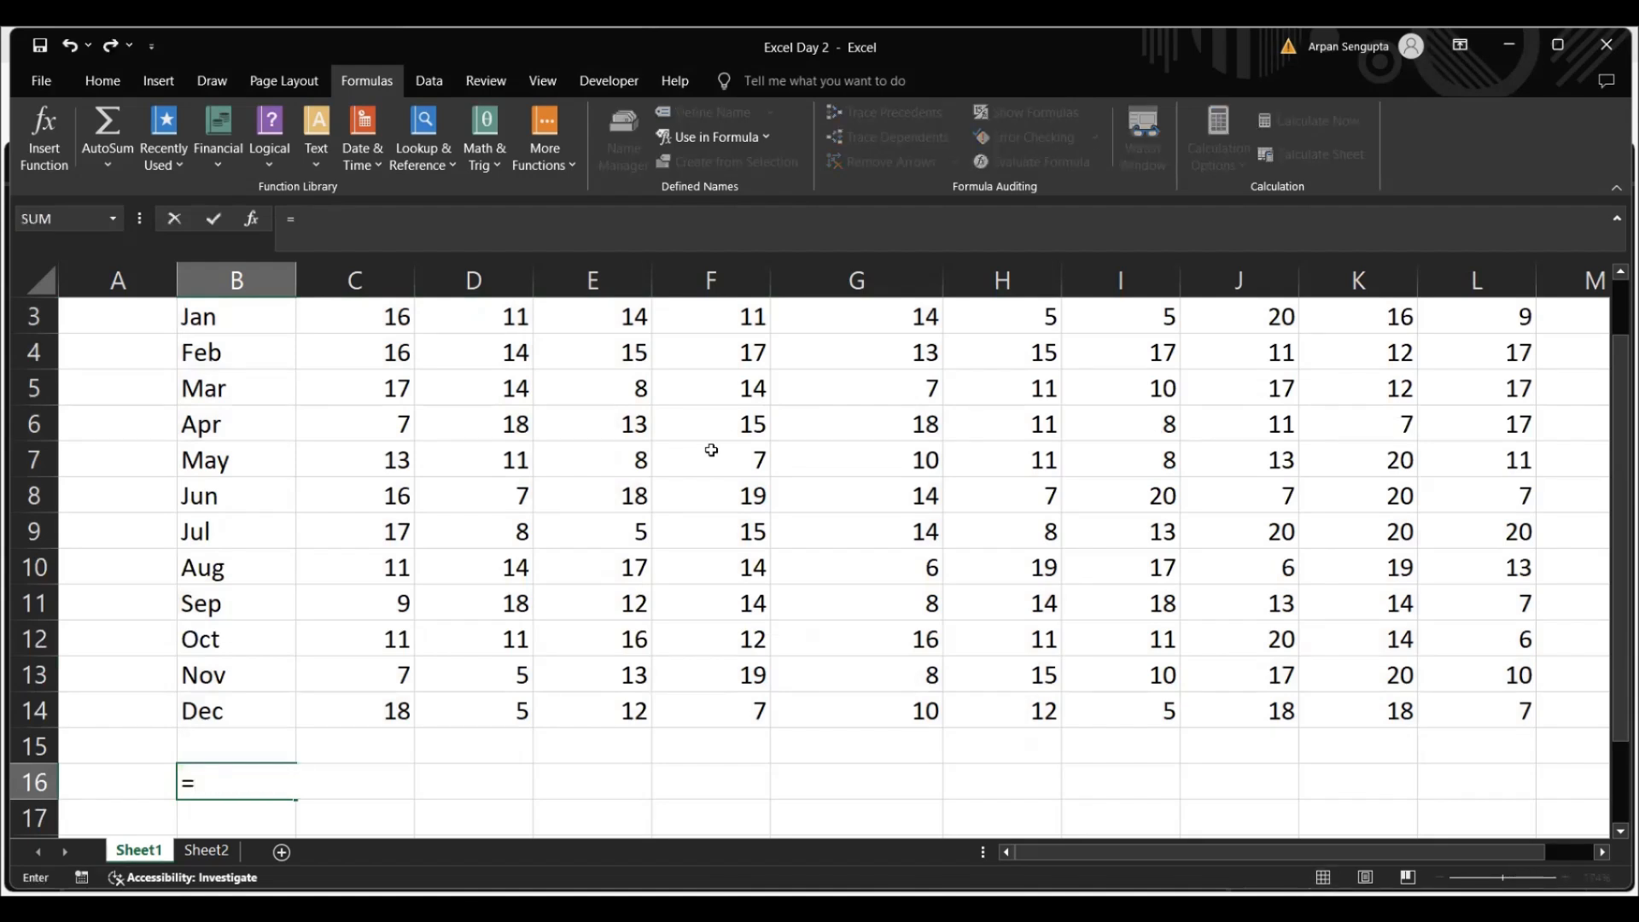
pyautogui.write('myrange')
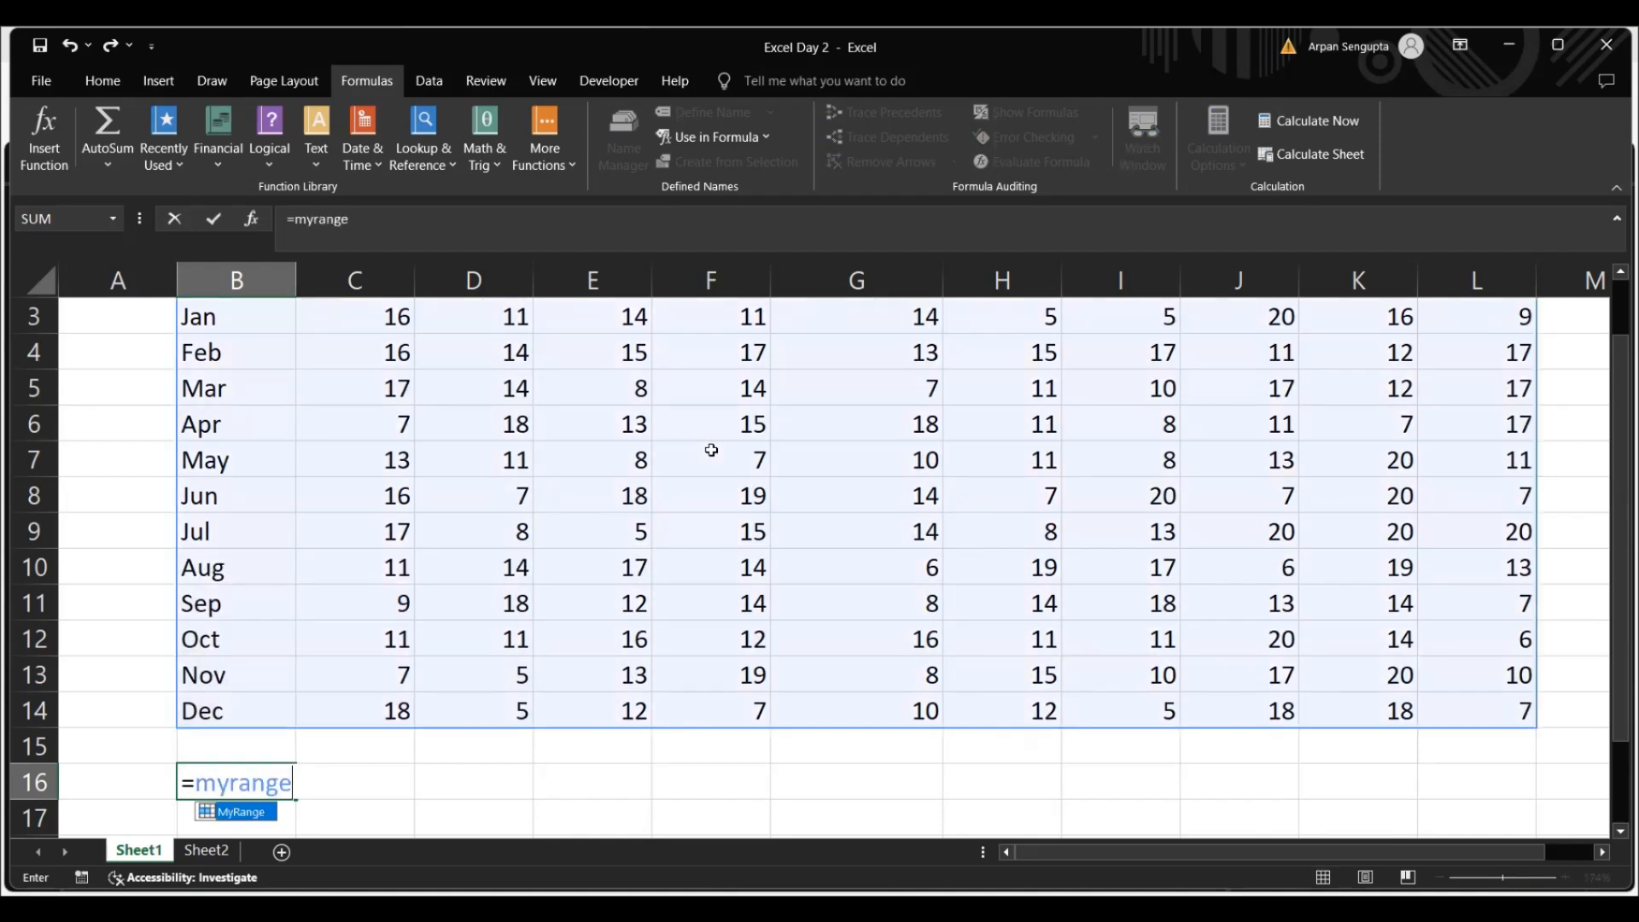
pyautogui.hotkey('ctrl', 'shift', 'Return')
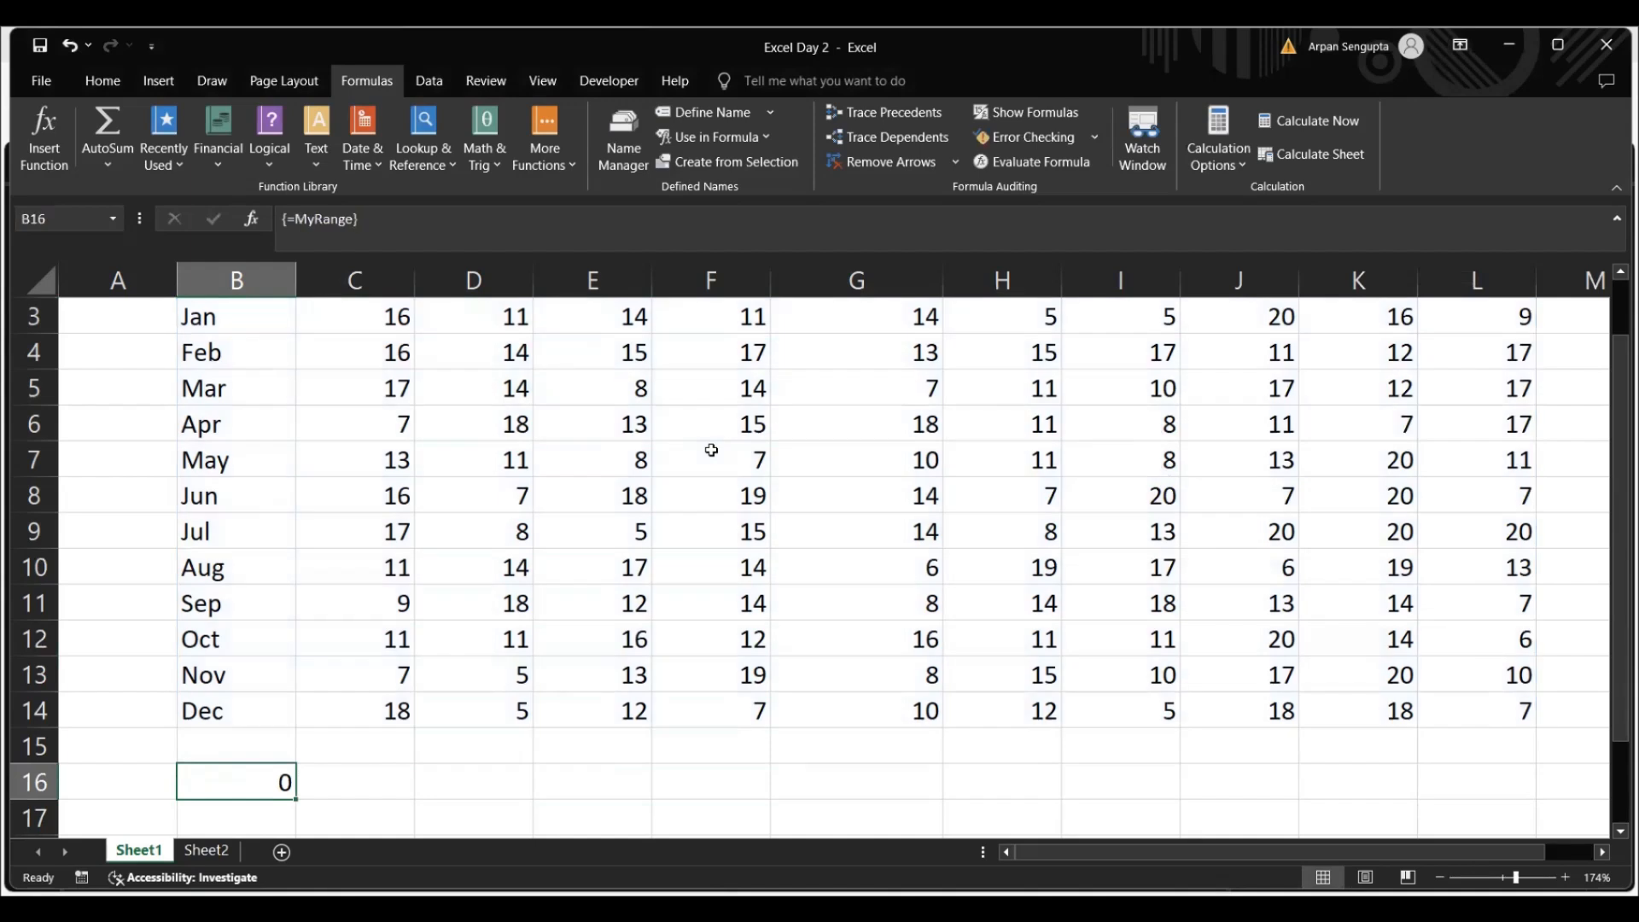
# Clear the array formula from cell B16
pyautogui.press('Up')
pyautogui.press('Down')
pyautogui.press('Delete')
# Examine the Jan row values in C3:L3, the Feb row values and the data block beneath the year headers
pyautogui.click(212, 351)
pyautogui.press('Up')
pyautogui.scroll(2, 212, 351)
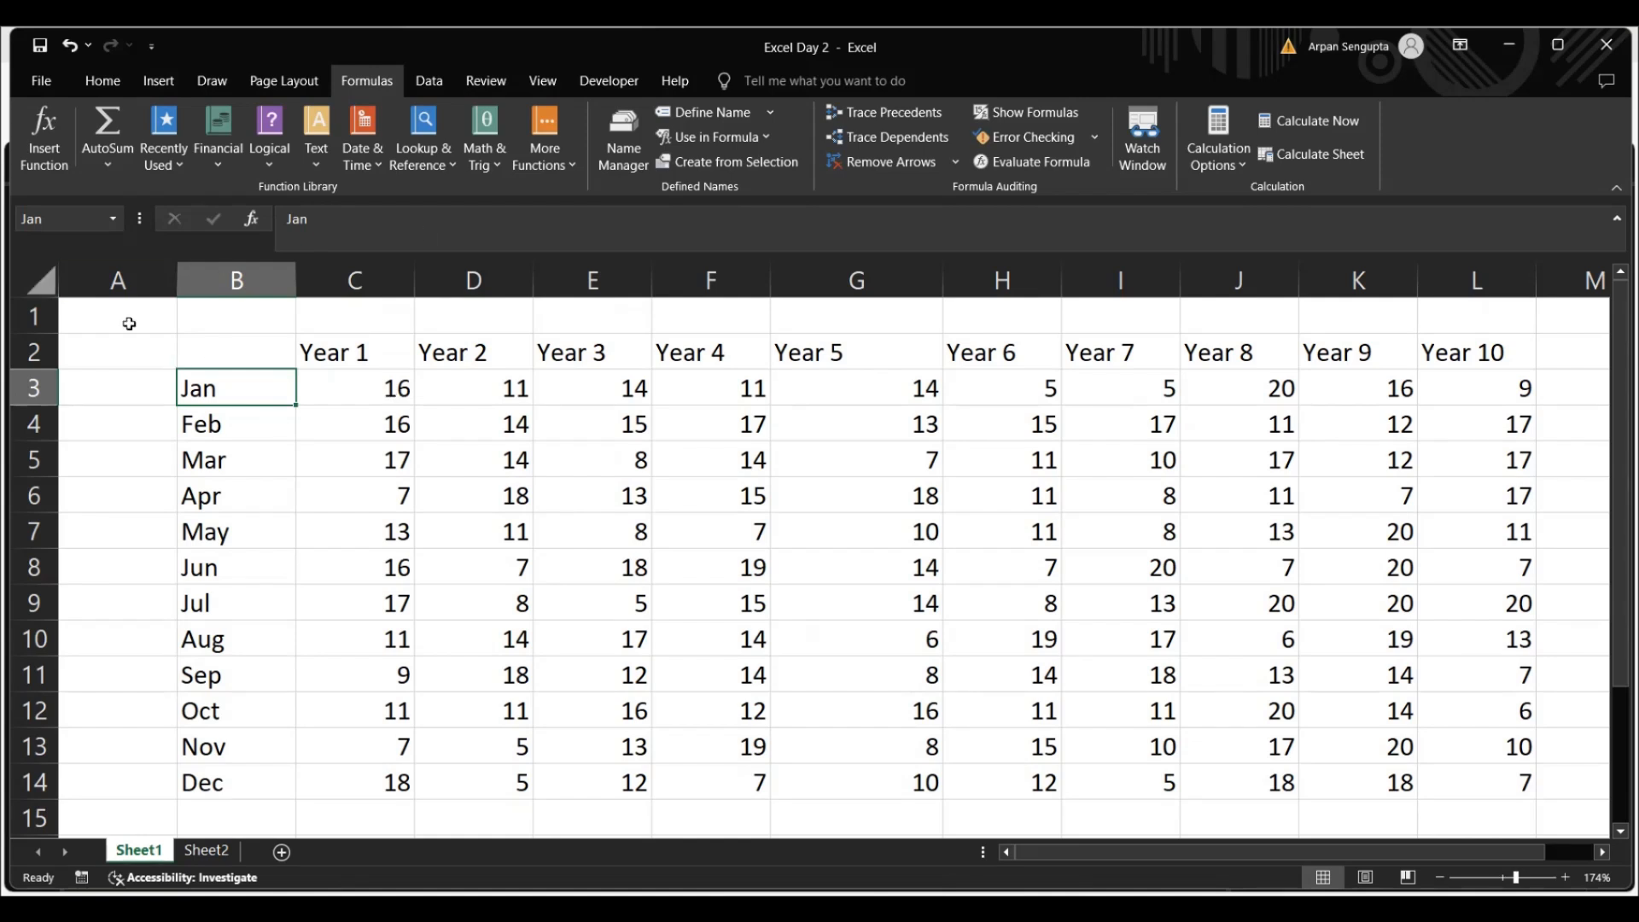
pyautogui.moveTo(388, 399); pyautogui.dragTo(1494, 386)
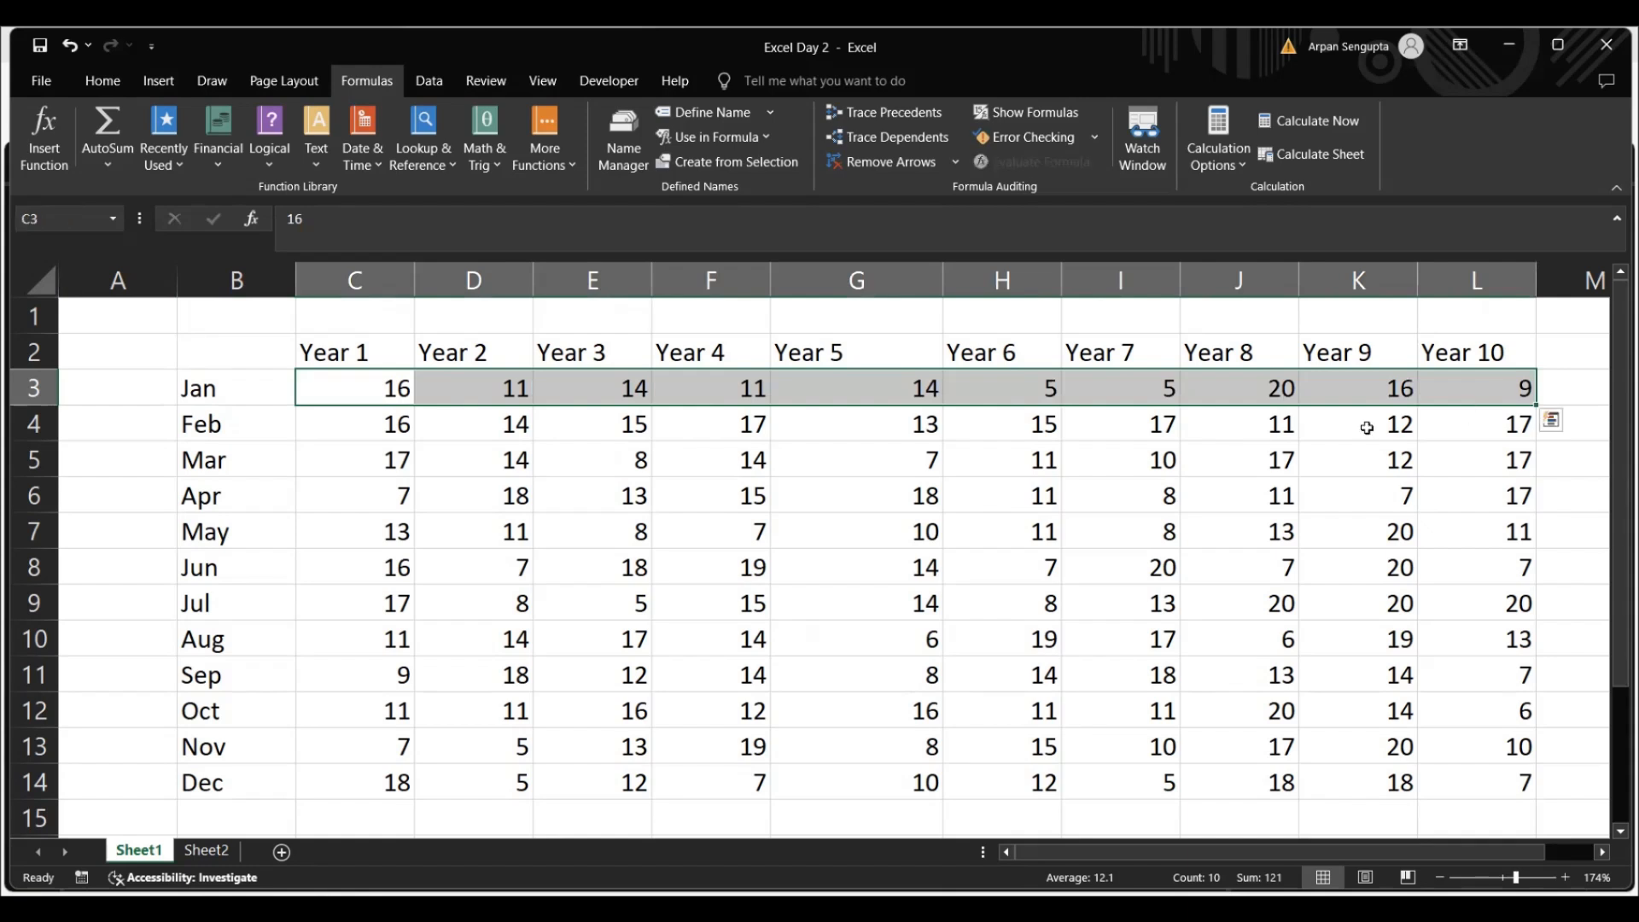
pyautogui.click(218, 388)
pyautogui.moveTo(367, 425); pyautogui.dragTo(1021, 438)
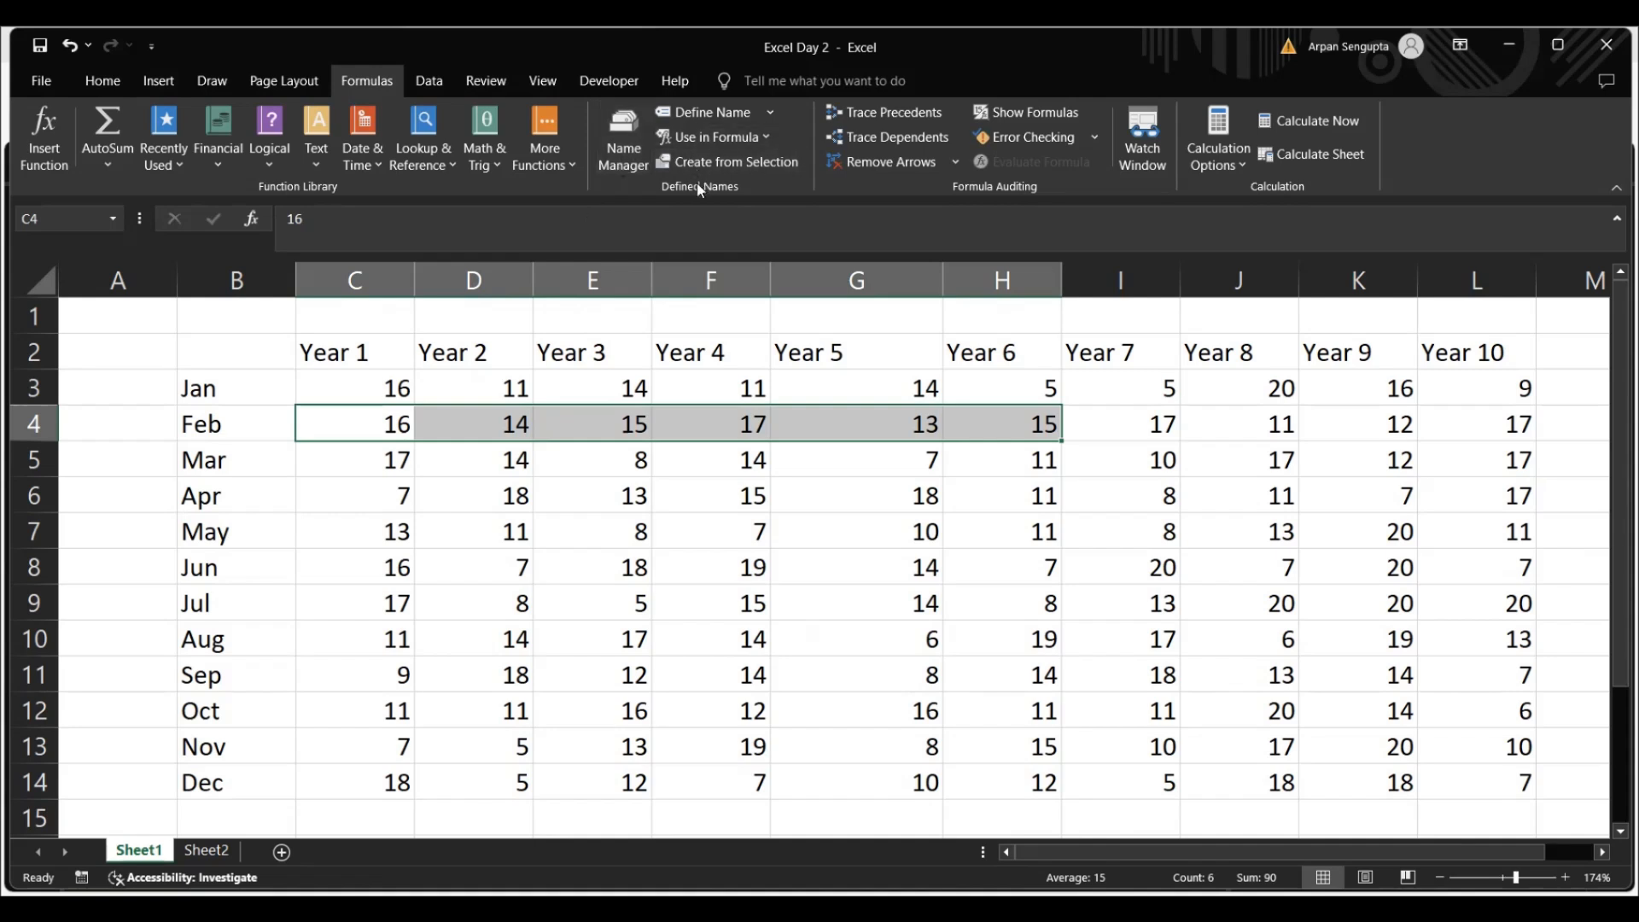
pyautogui.click(770, 114)
pyautogui.click(629, 176)
pyautogui.click(339, 520)
pyautogui.moveTo(359, 388); pyautogui.dragTo(1136, 747)
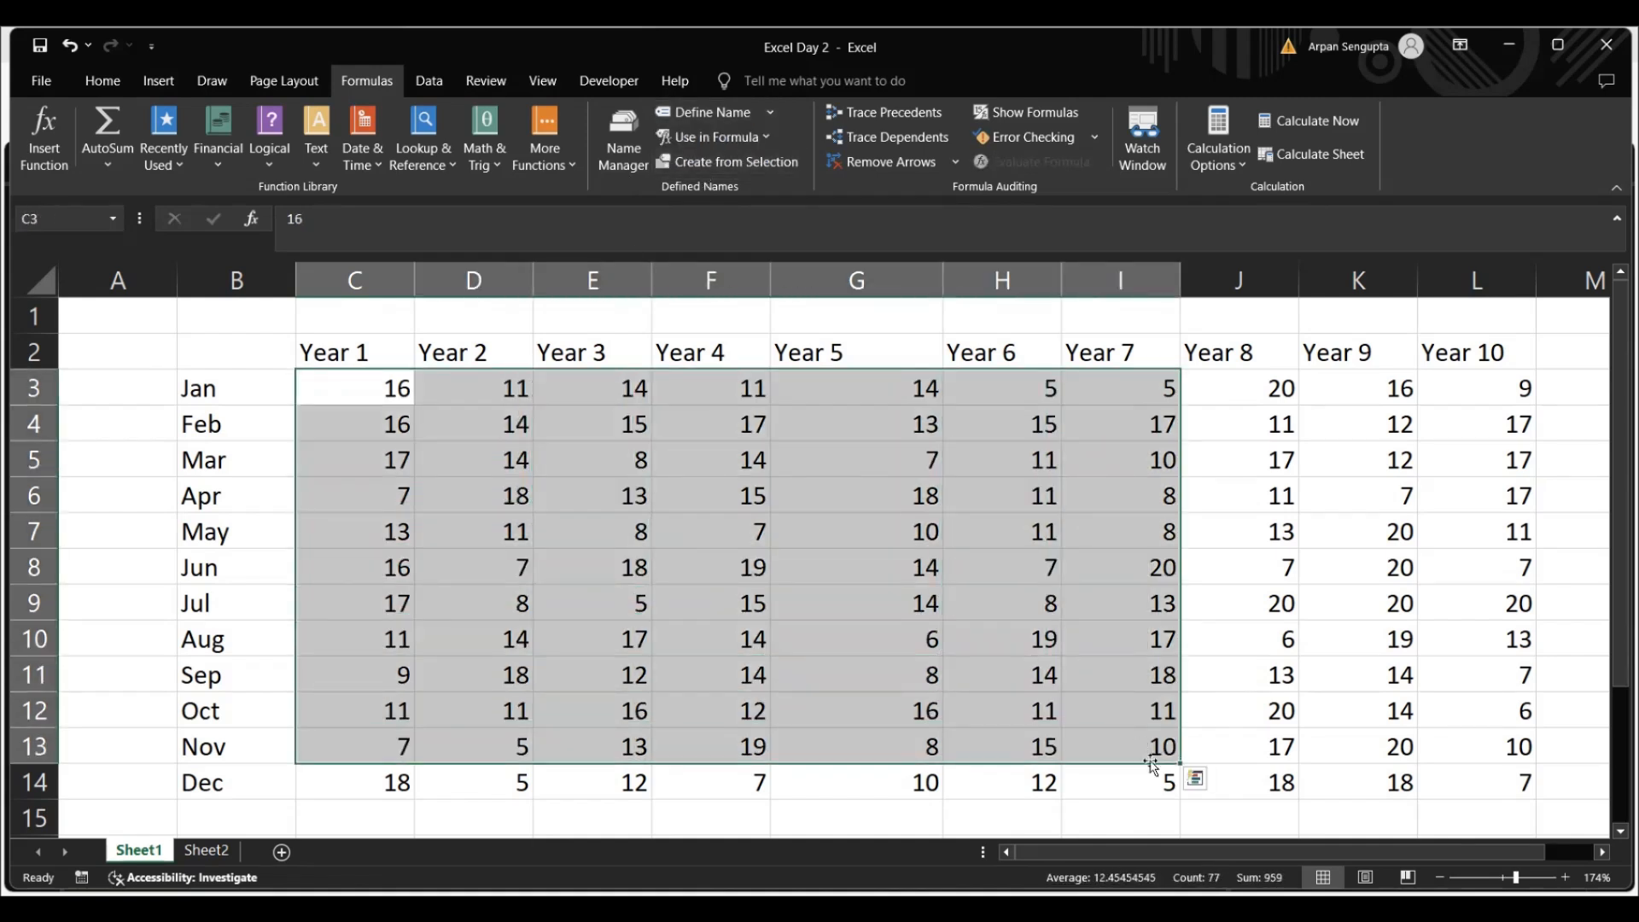
# Create names for the table B2:L14 from its top row and left column, replacing the existing definition of Jan
pyautogui.doubleClick(216, 355)
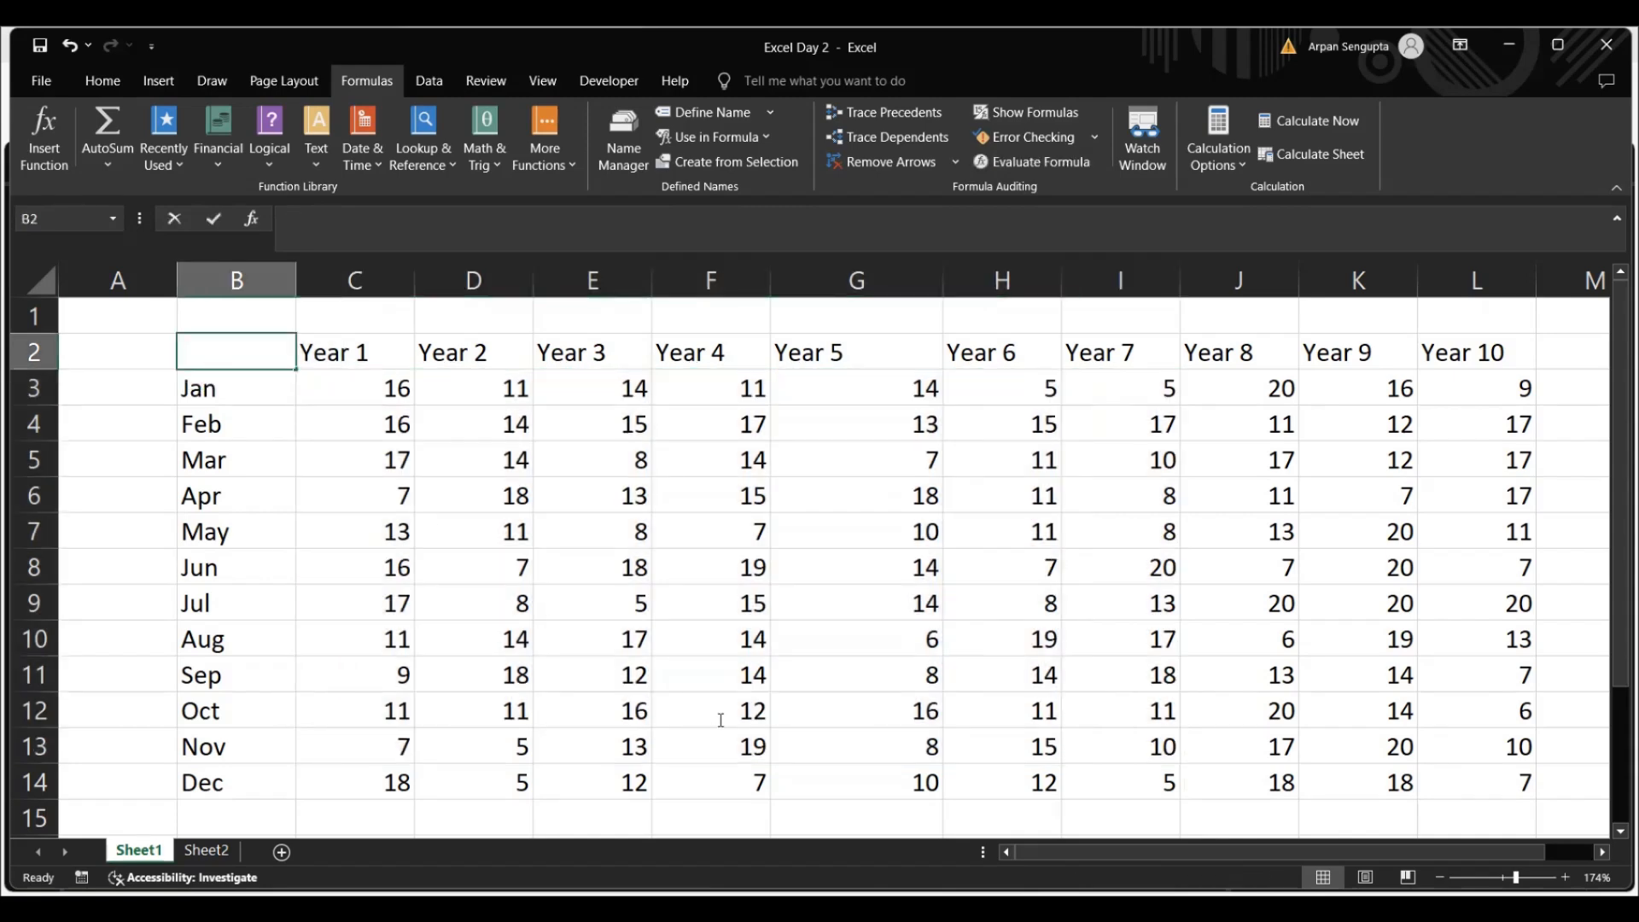
pyautogui.moveTo(223, 351); pyautogui.dragTo(1497, 812)
pyautogui.moveTo(1537, 746); pyautogui.dragTo(1524, 752)
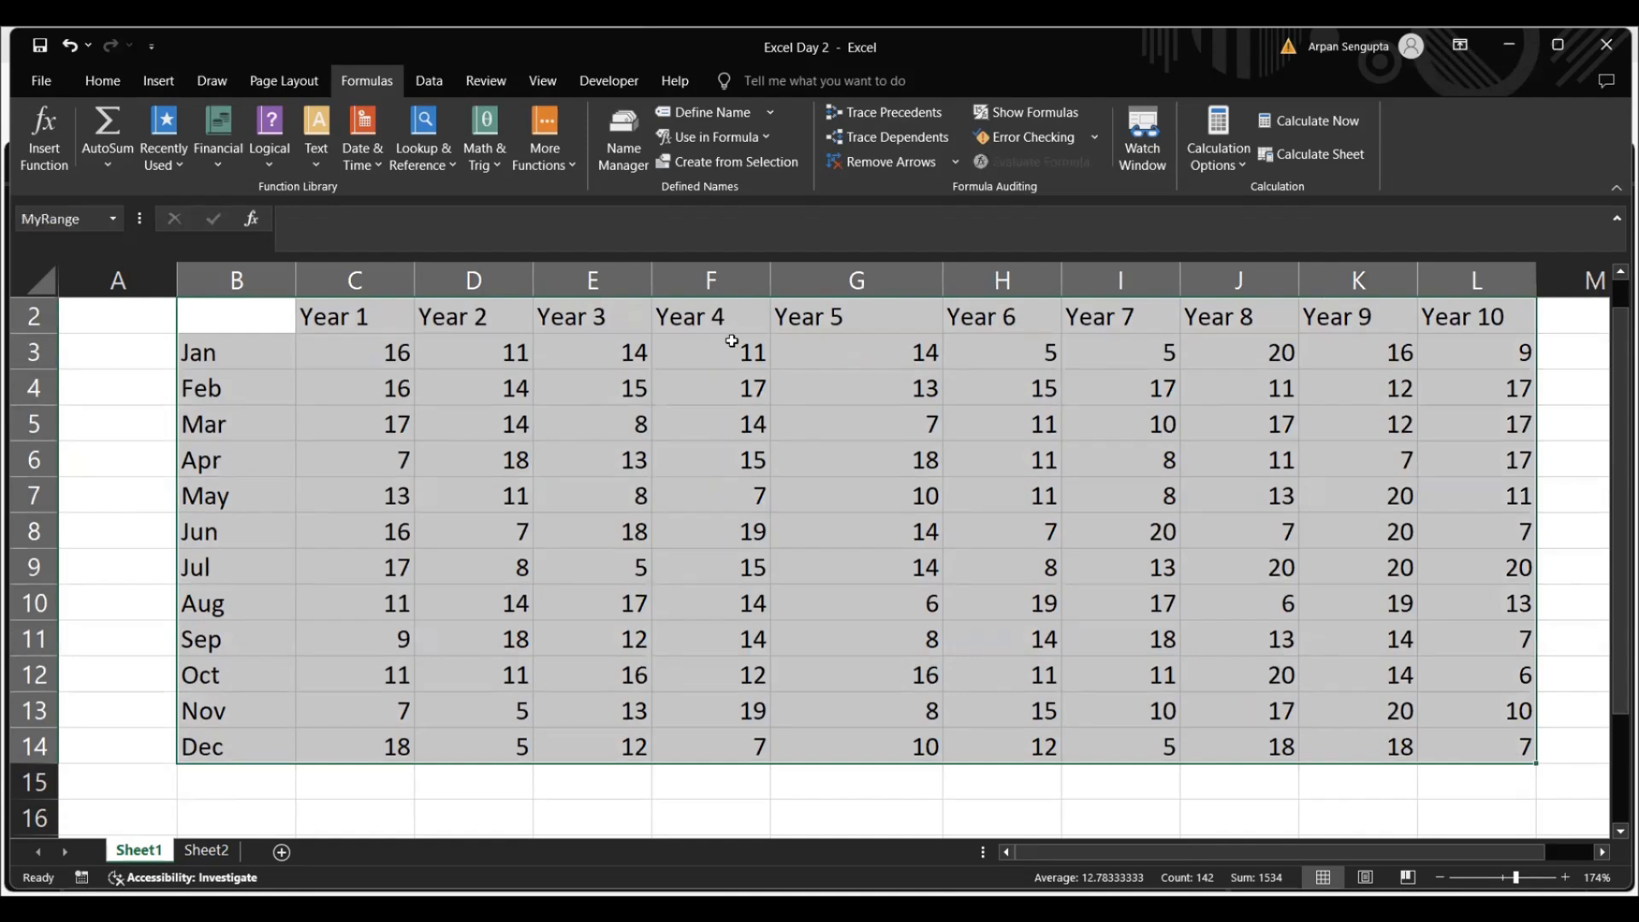
pyautogui.click(740, 167)
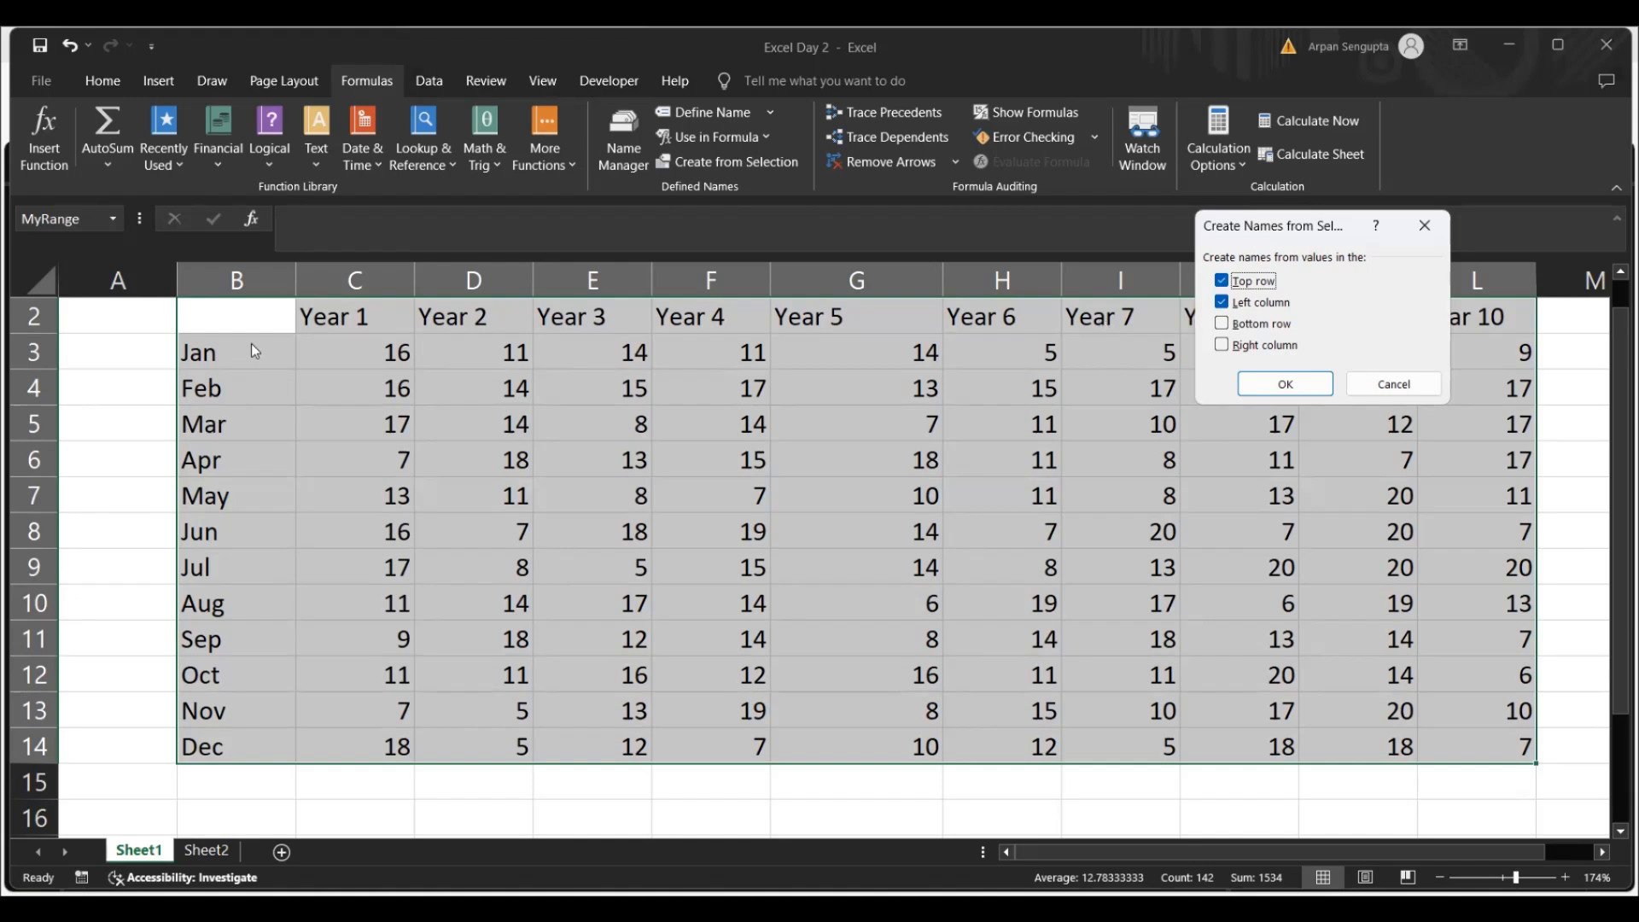
pyautogui.click(1276, 385)
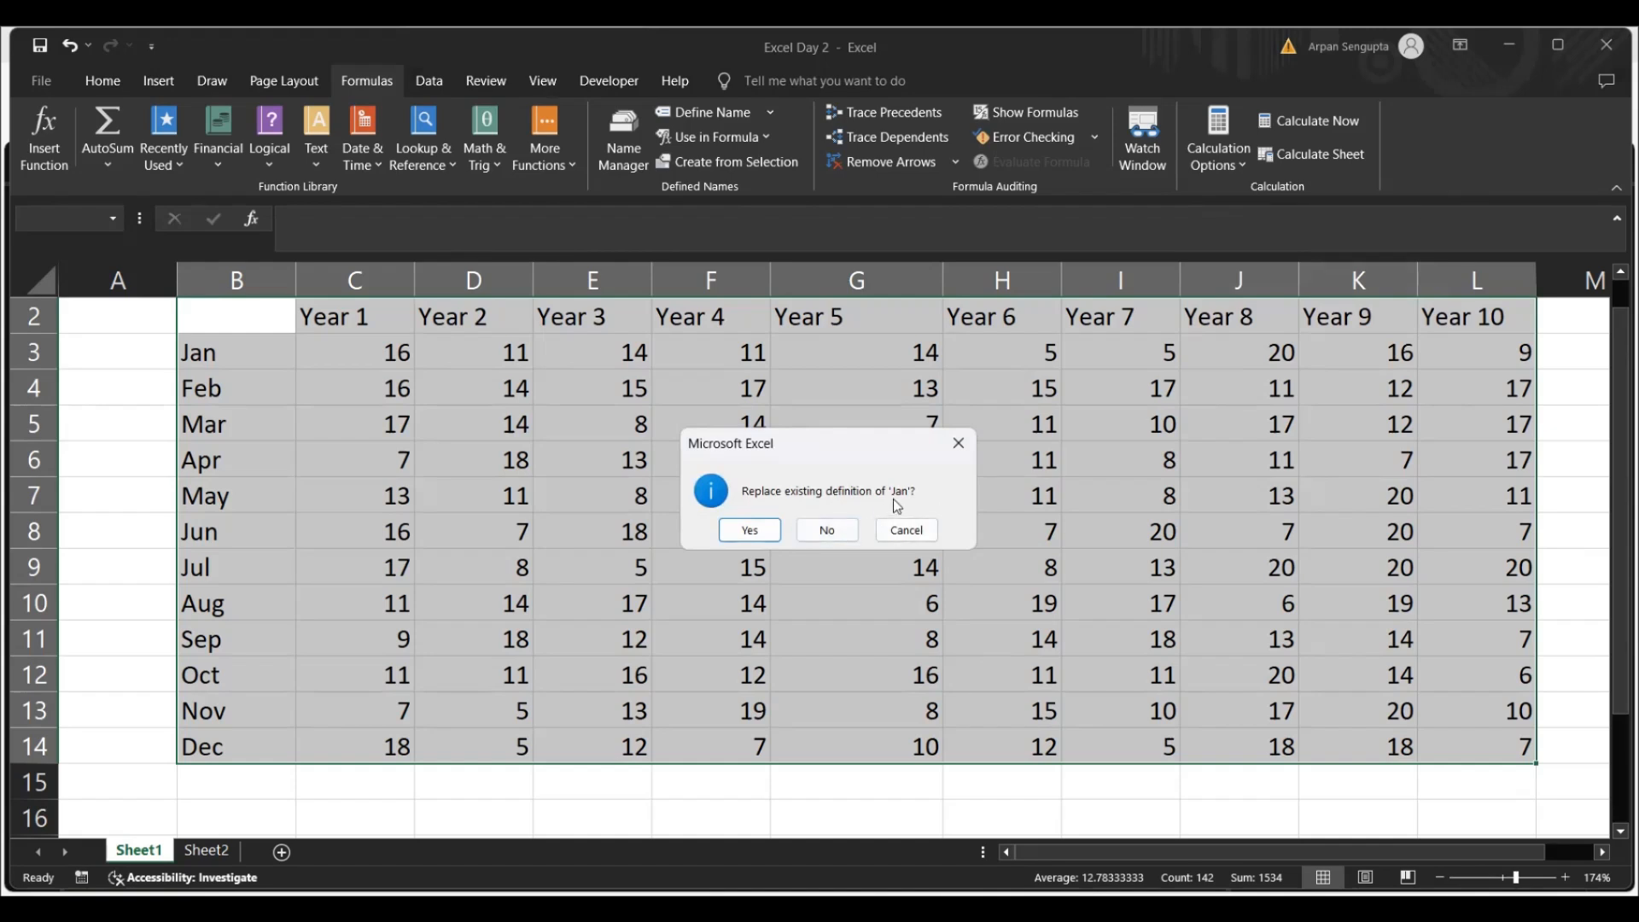
pyautogui.click(751, 529)
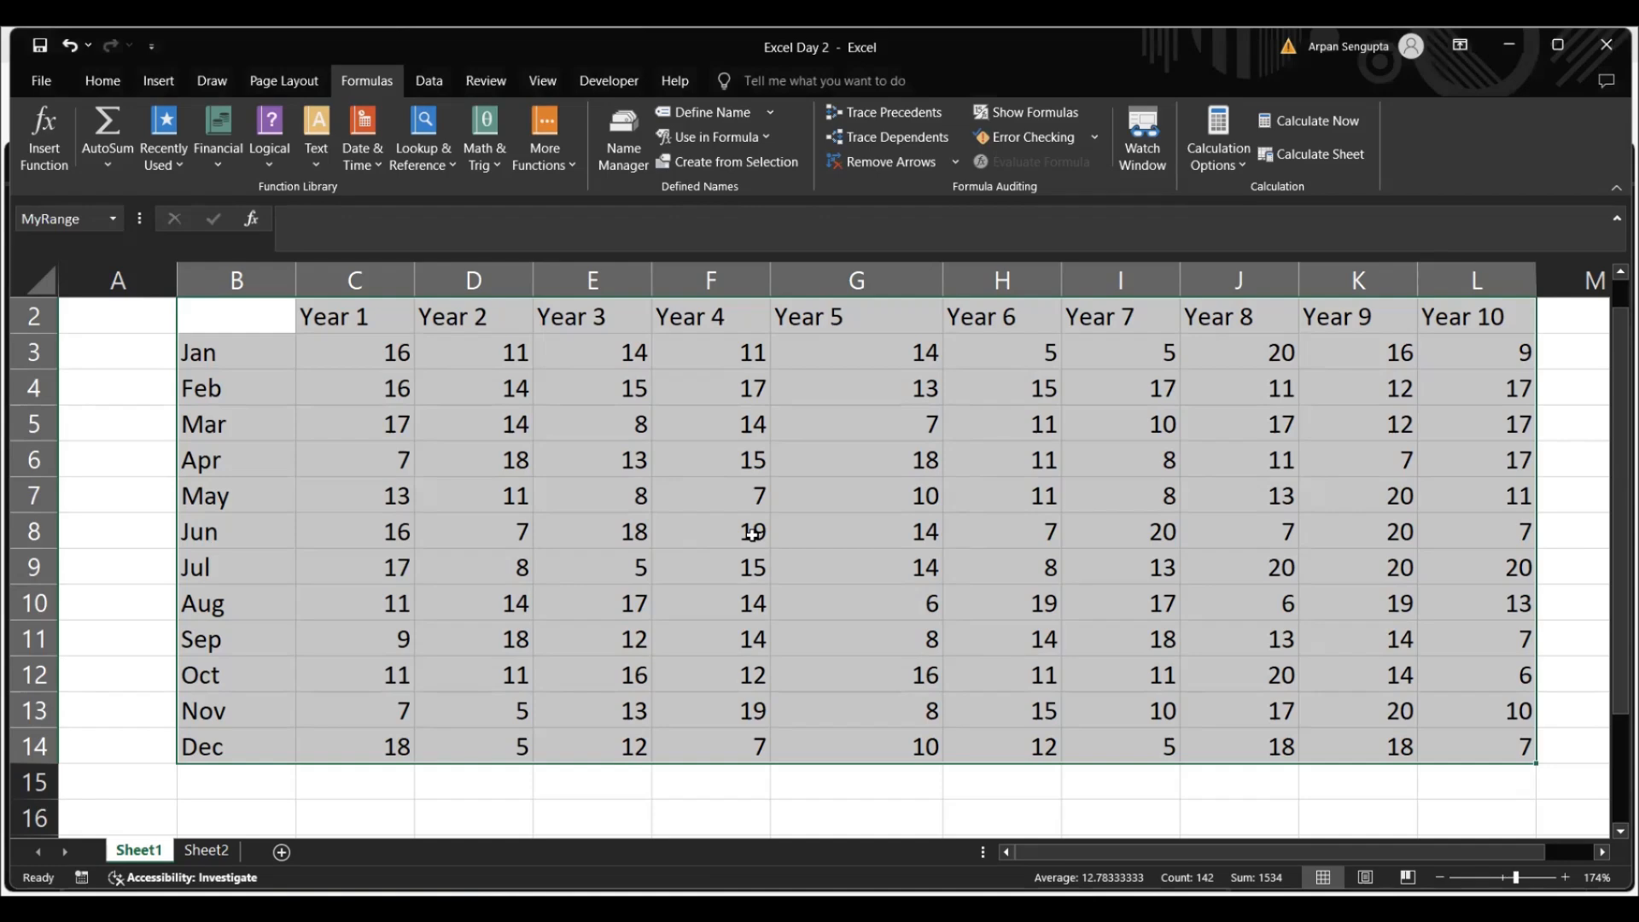
# Review the defined names in the Name Manager, comparing the references and scopes of both Jan entries and Feb, and close it
pyautogui.click(629, 141)
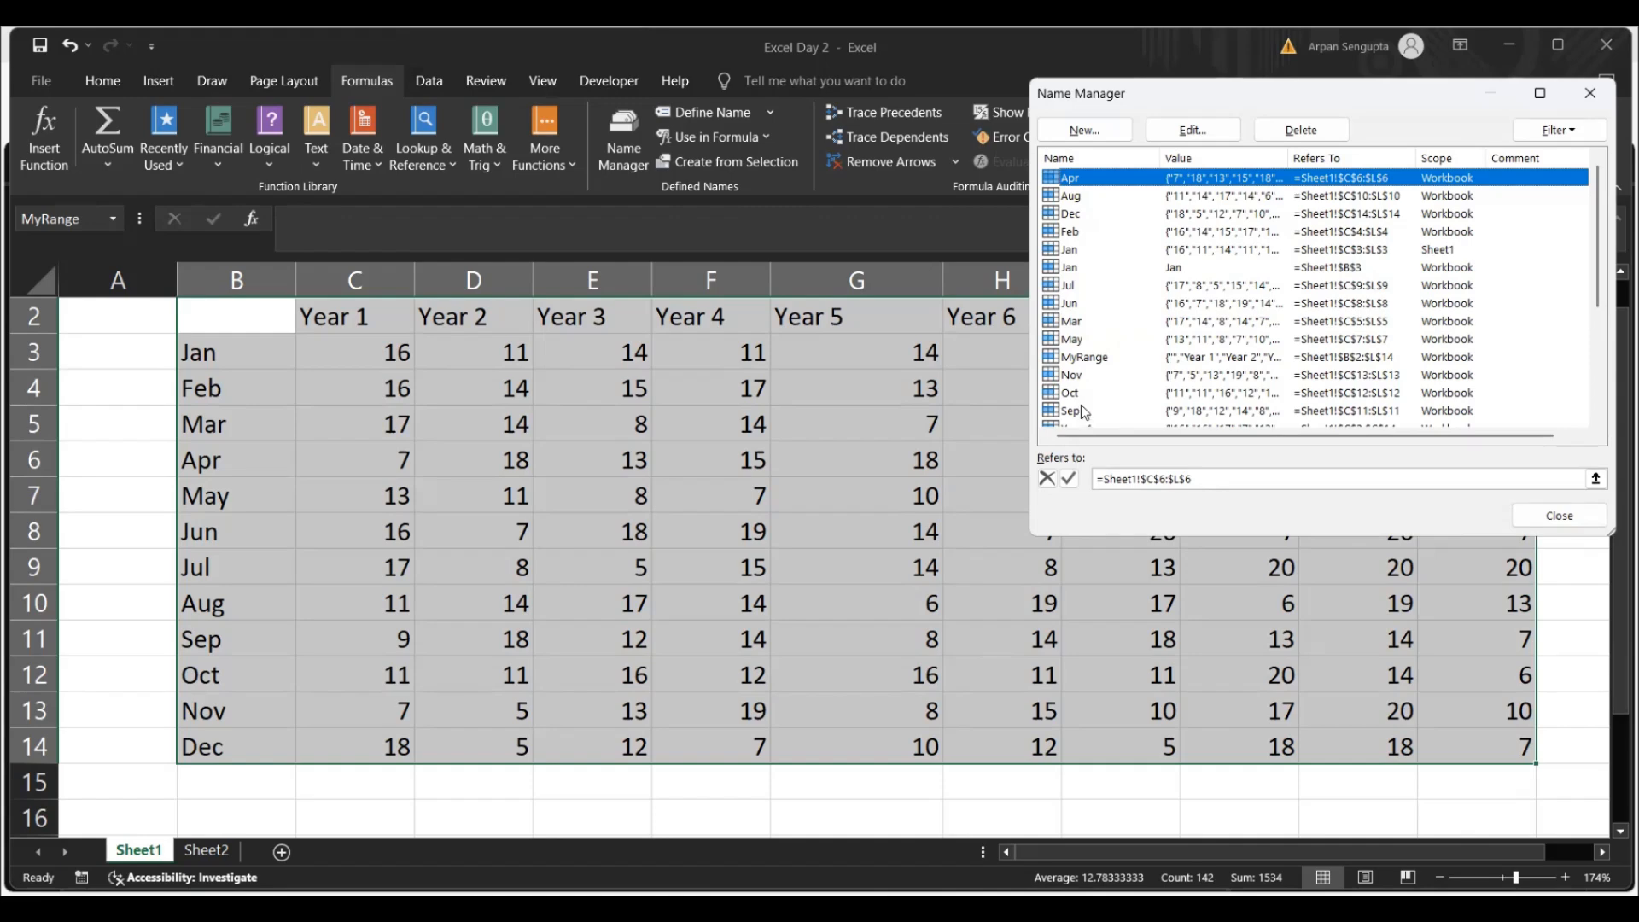
pyautogui.click(1194, 268)
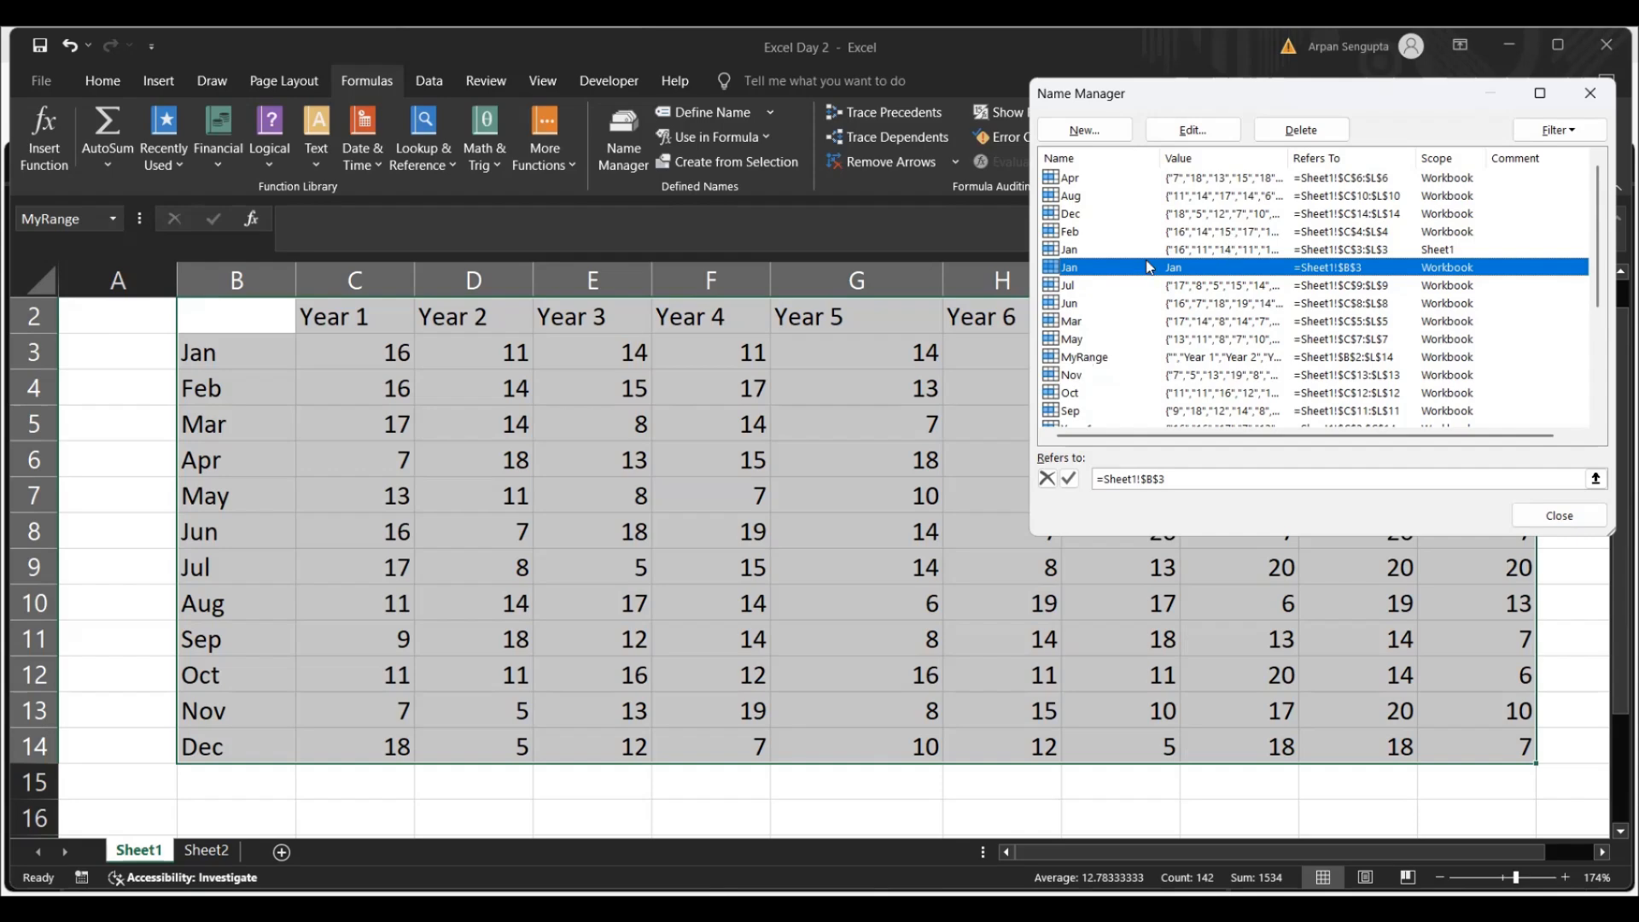
pyautogui.click(1194, 250)
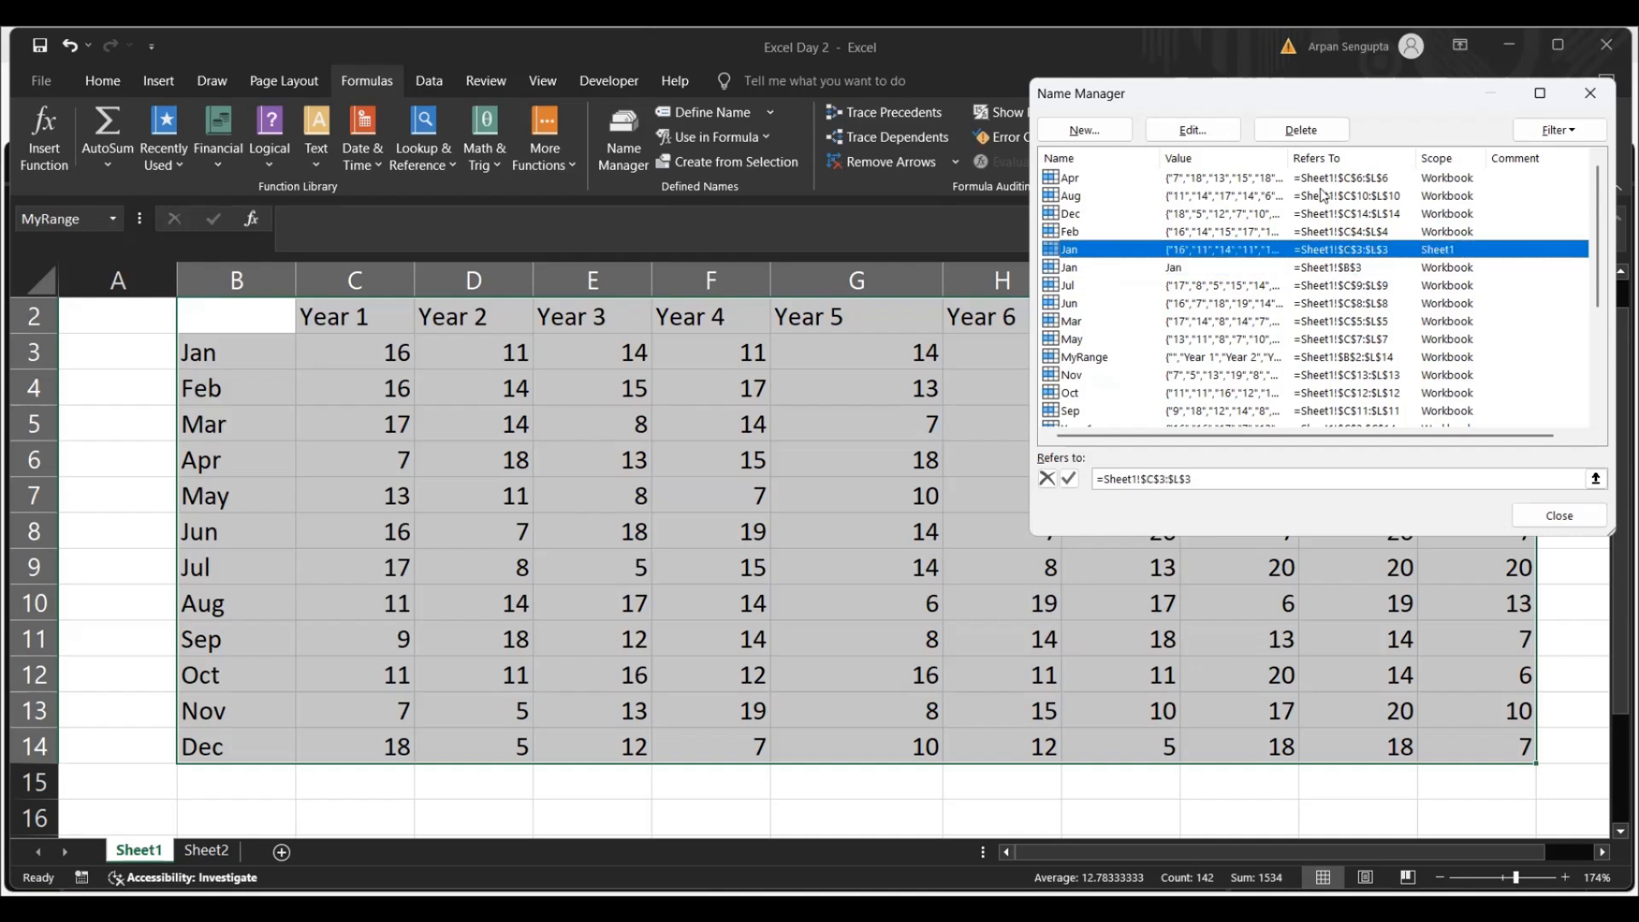
pyautogui.click(1242, 269)
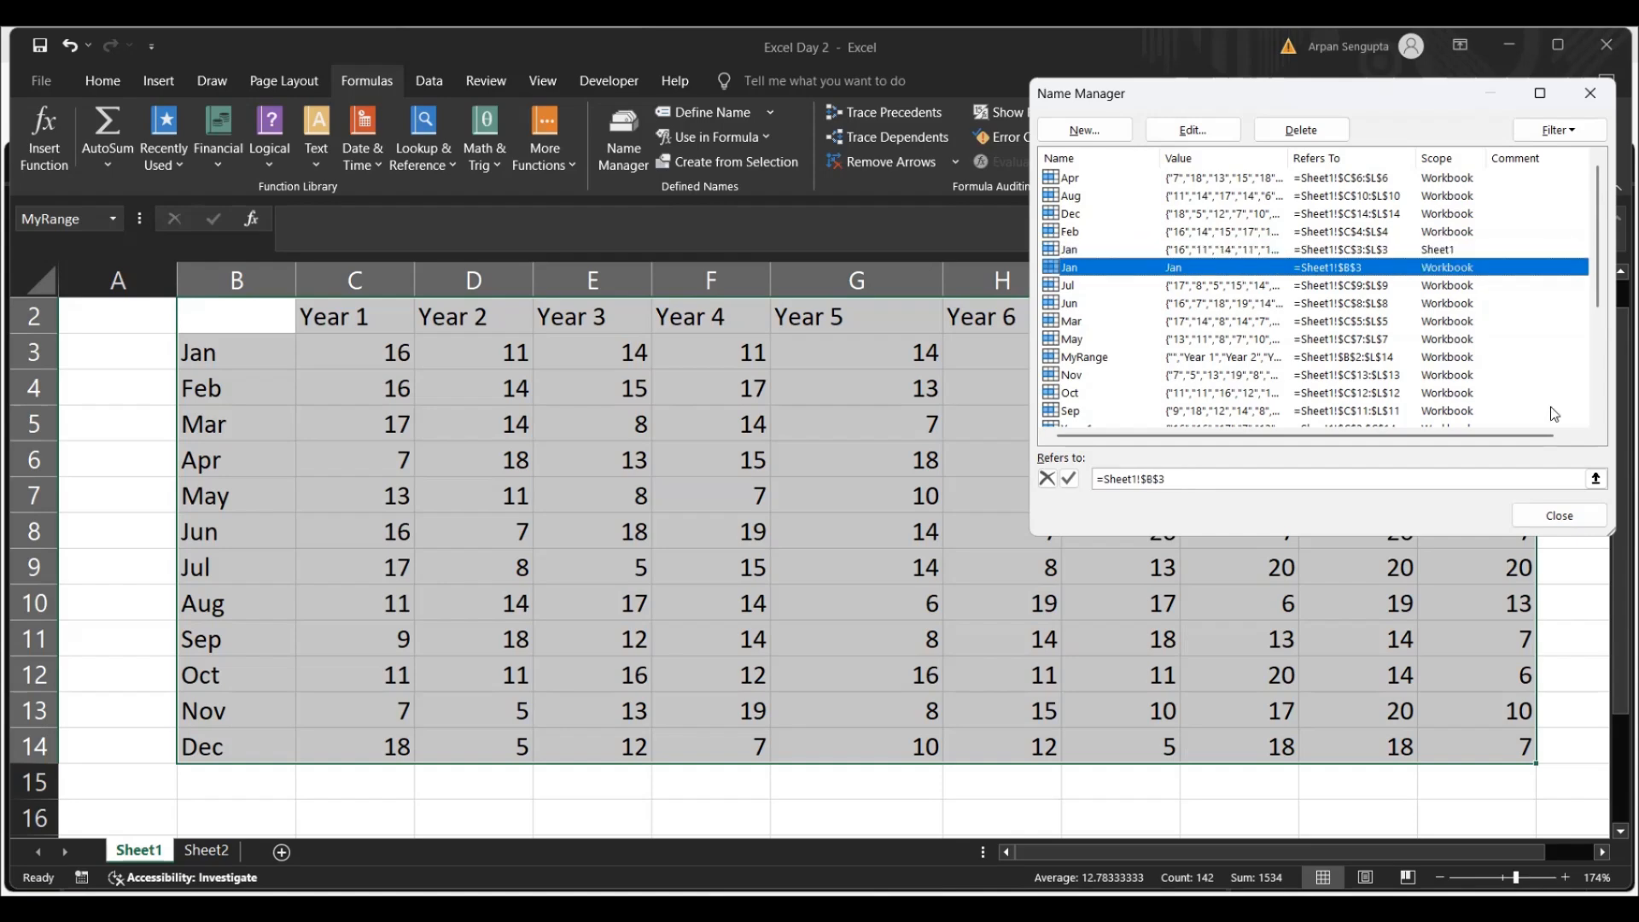
pyautogui.moveTo(1599, 275)
pyautogui.mouseDown()
pyautogui.moveTo(1602, 366)
pyautogui.moveTo(1593, 243)
pyautogui.mouseUp()
pyautogui.click(1076, 235)
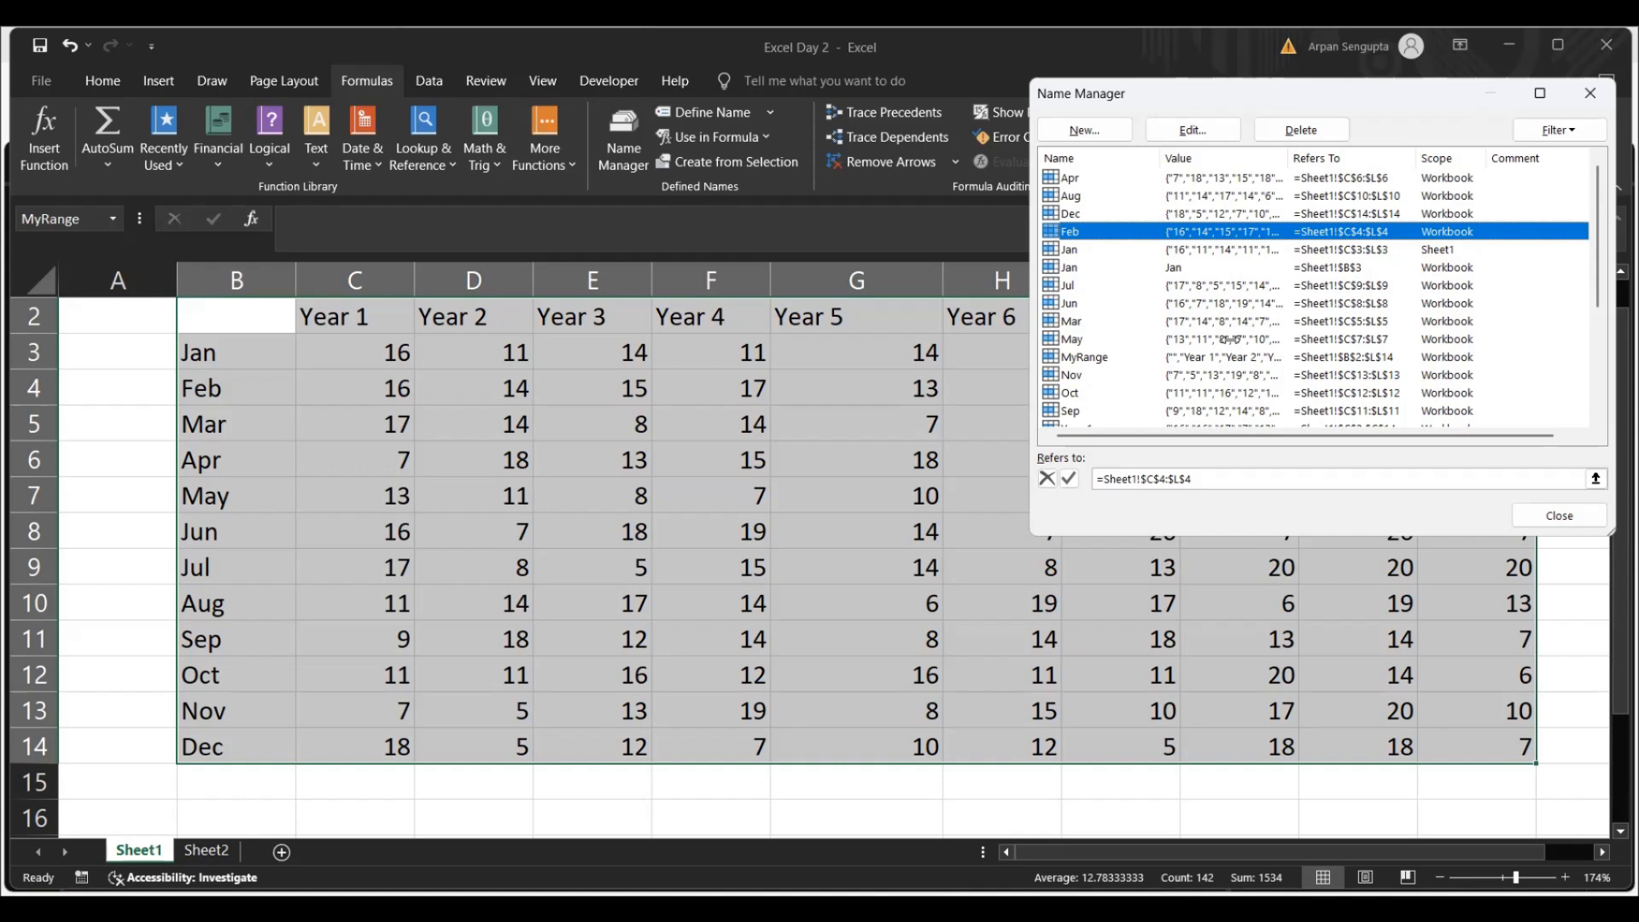
pyautogui.click(1537, 516)
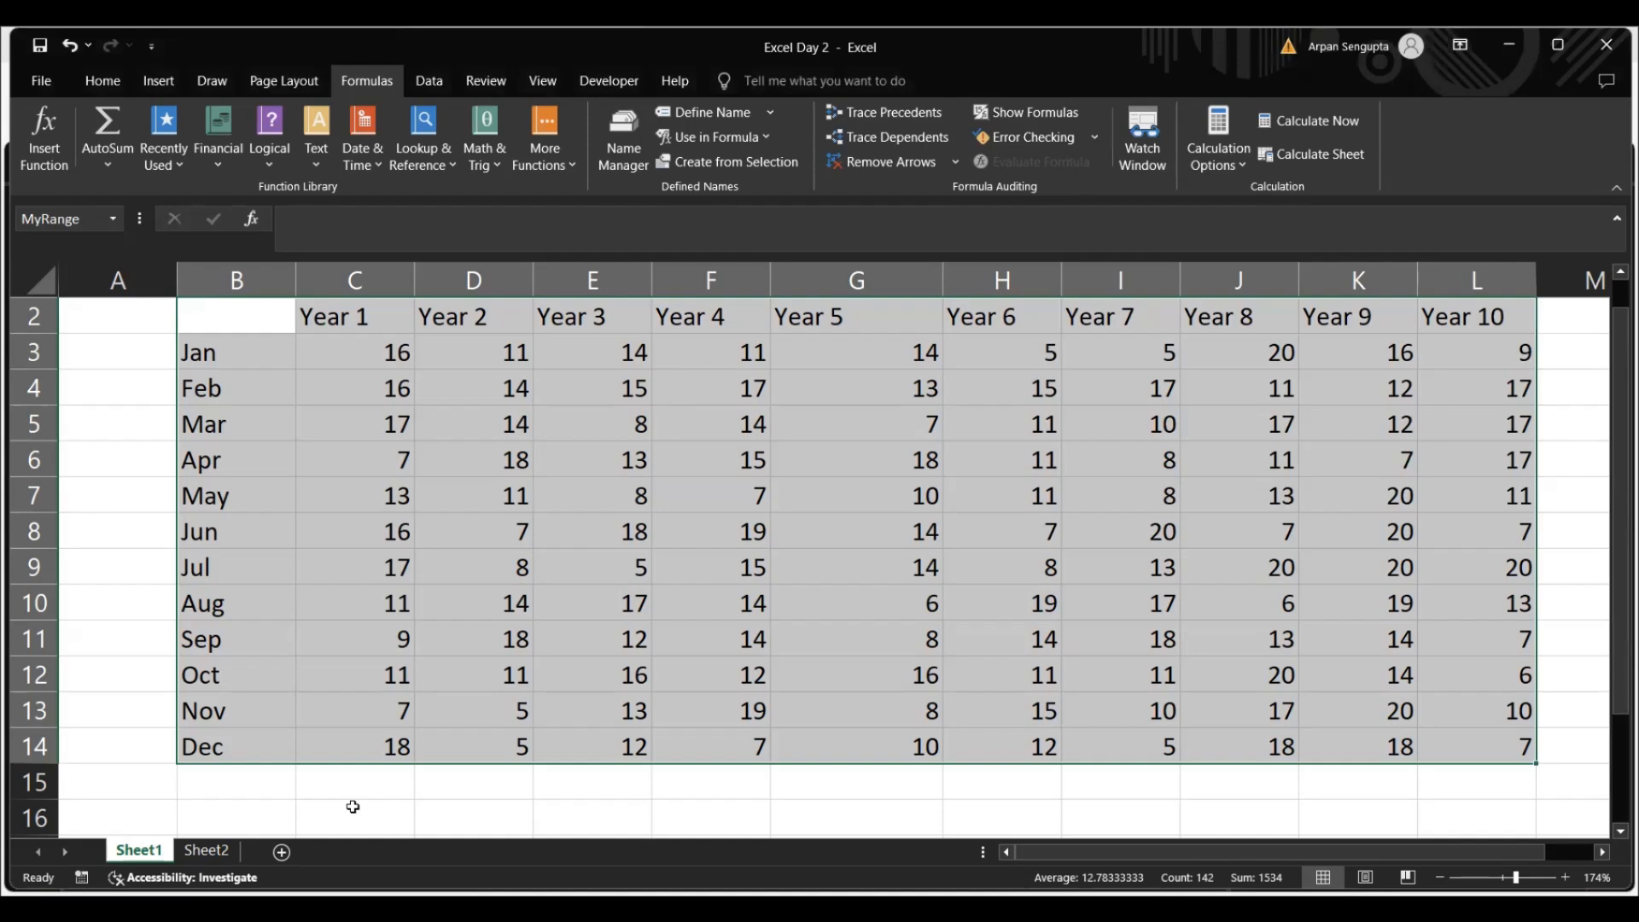
# Enter =INDEX(Feb,4) in cell C16 to retrieve the Feb value for Year 4
pyautogui.click(204, 392)
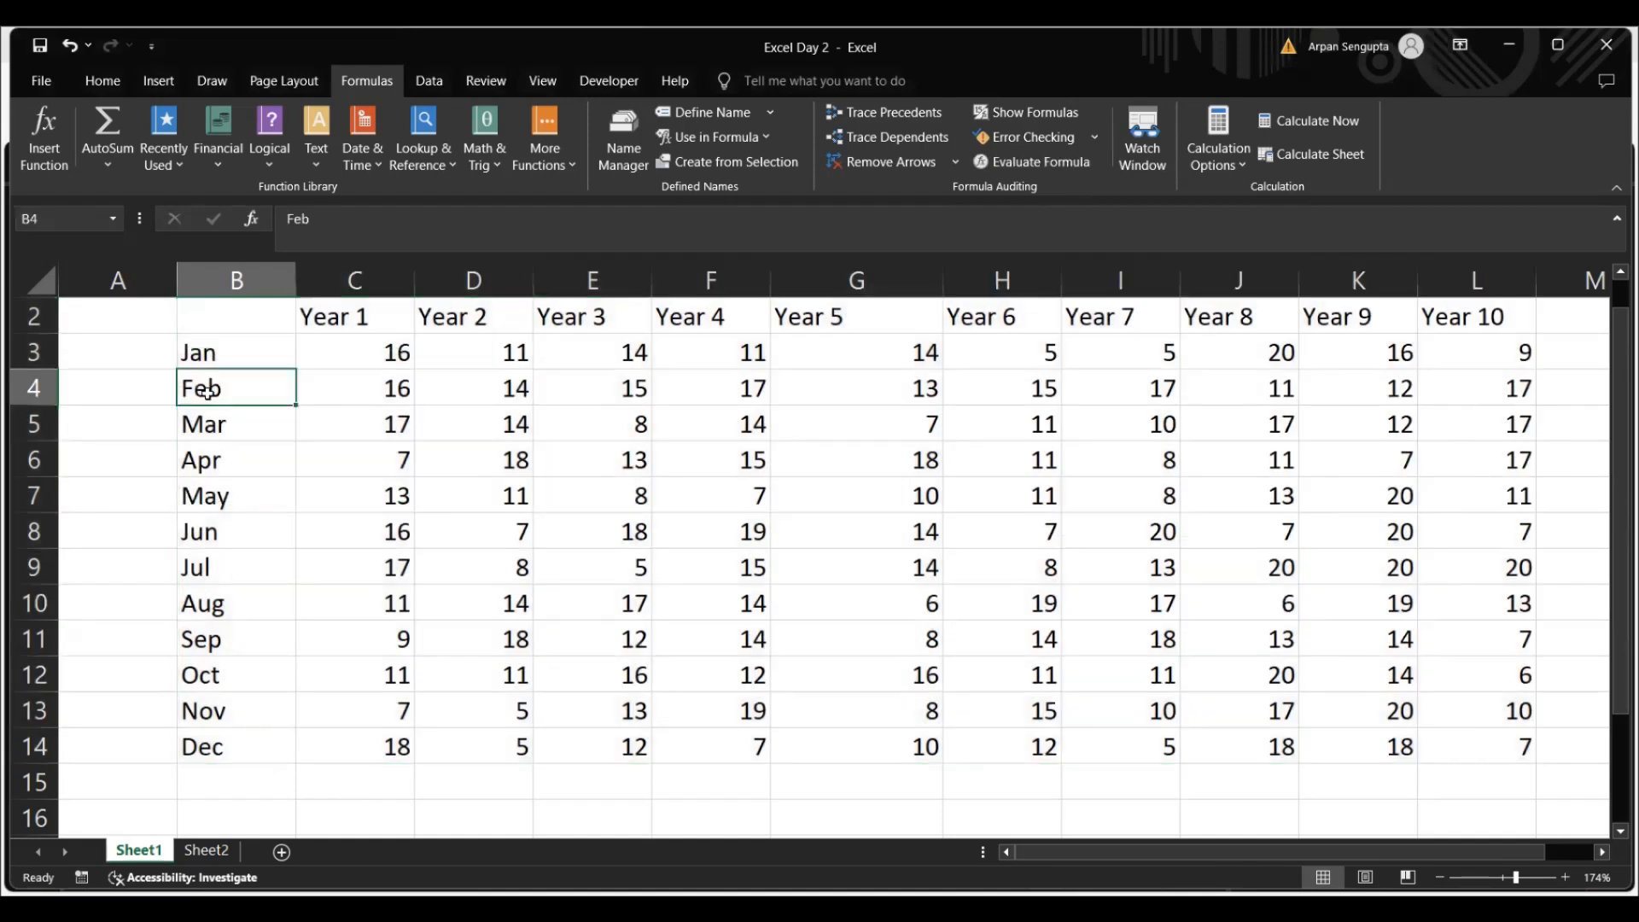
pyautogui.click(718, 389)
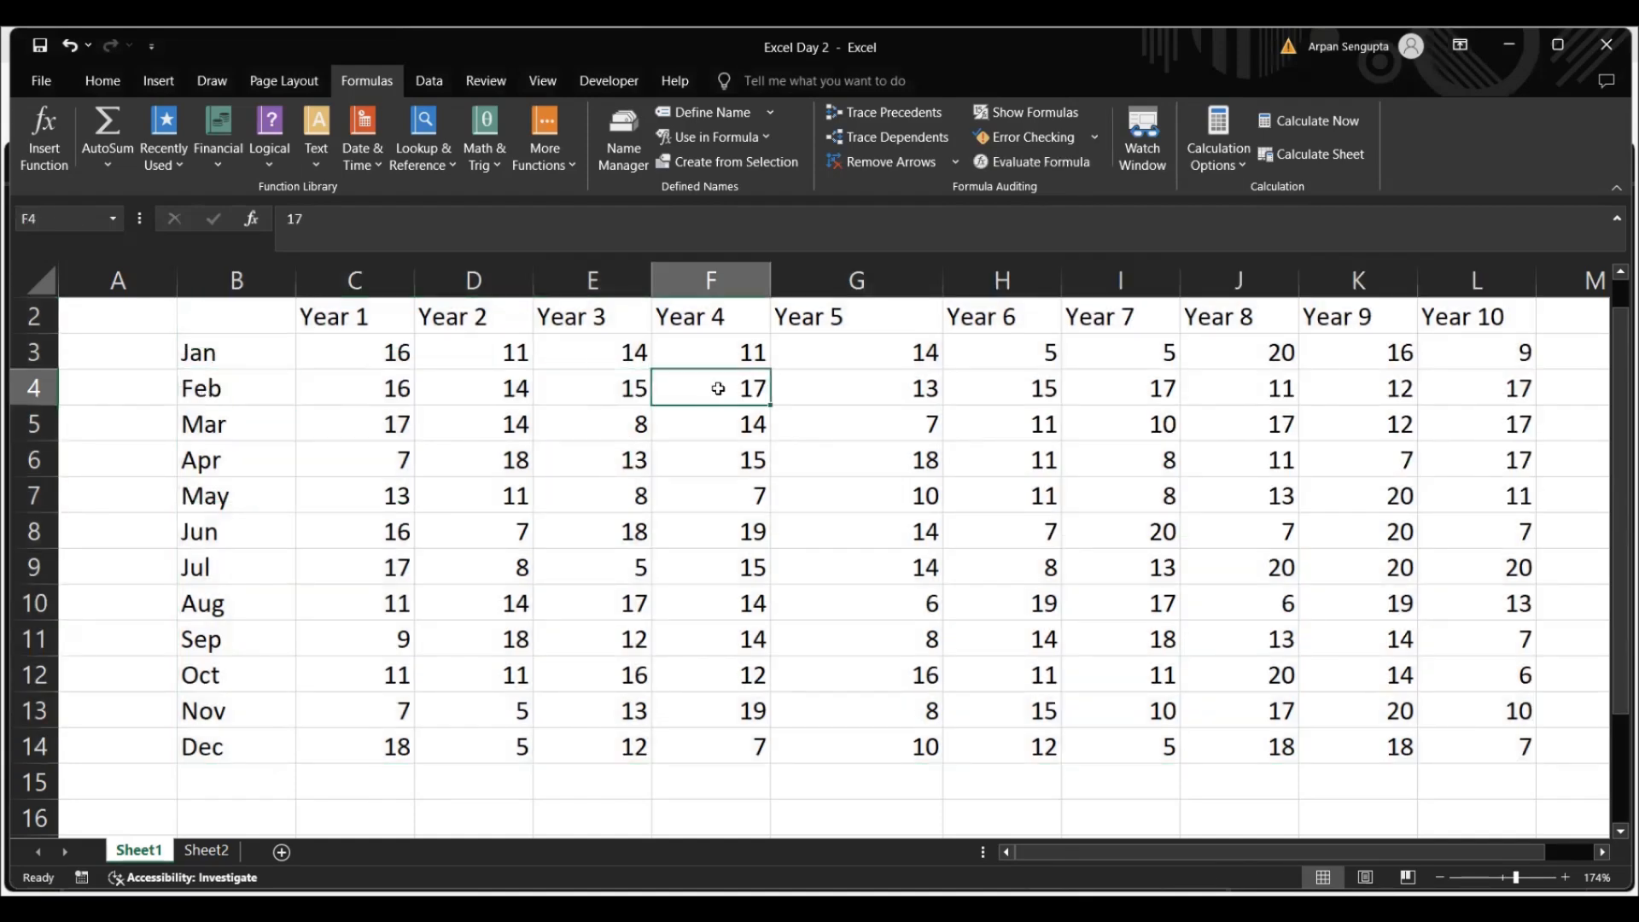
pyautogui.click(330, 809)
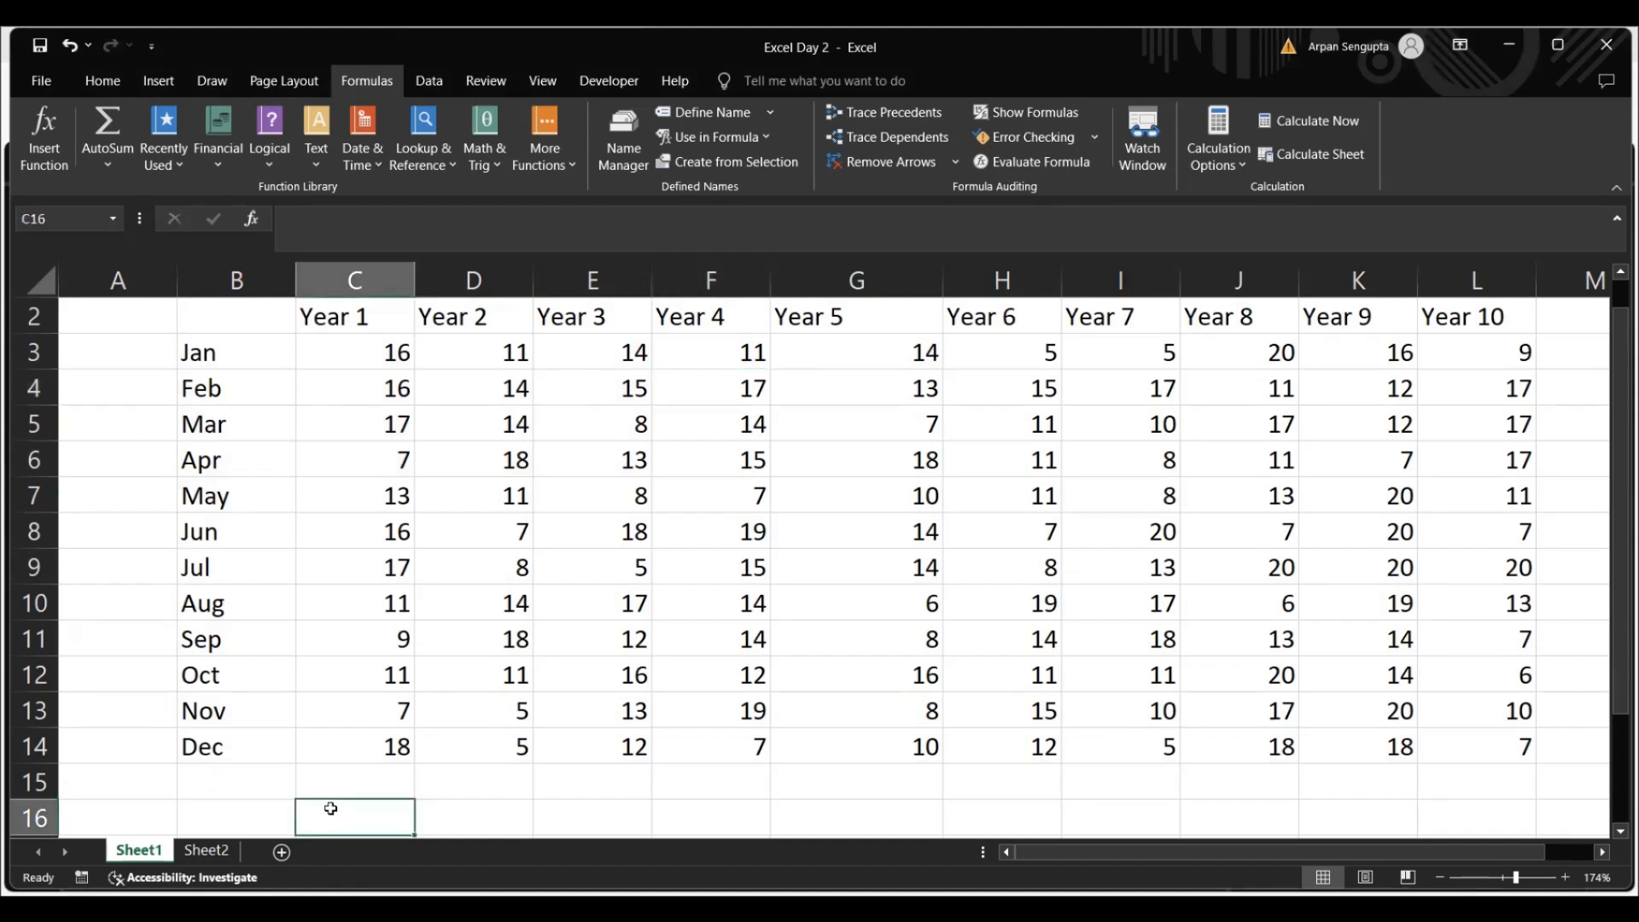
pyautogui.write('=')
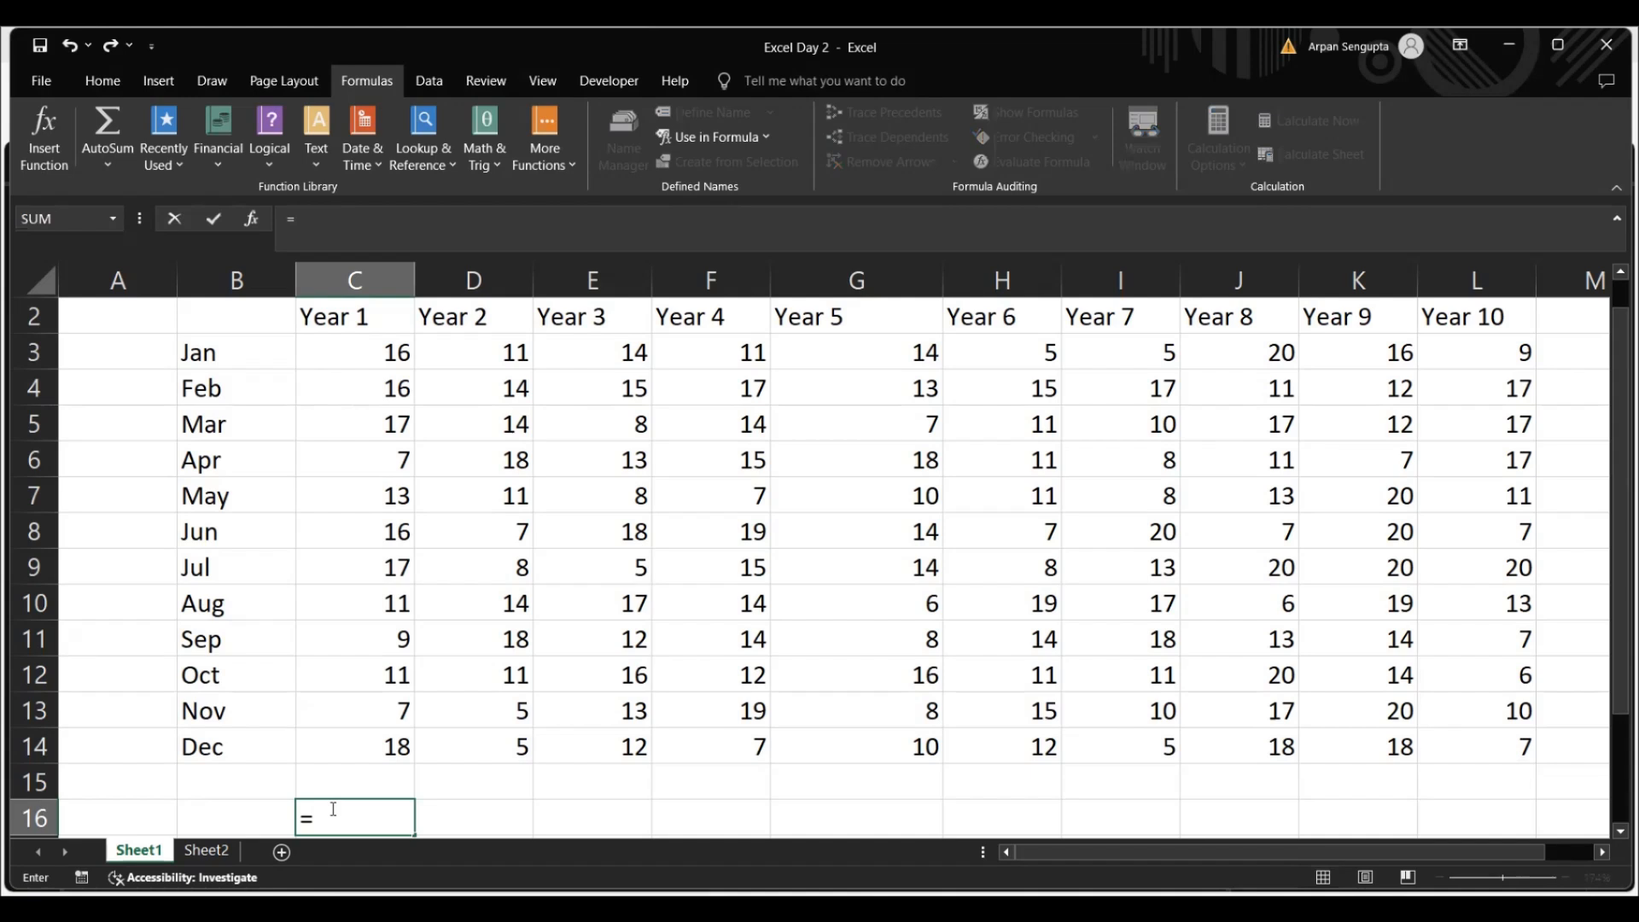
pyautogui.write('ind')
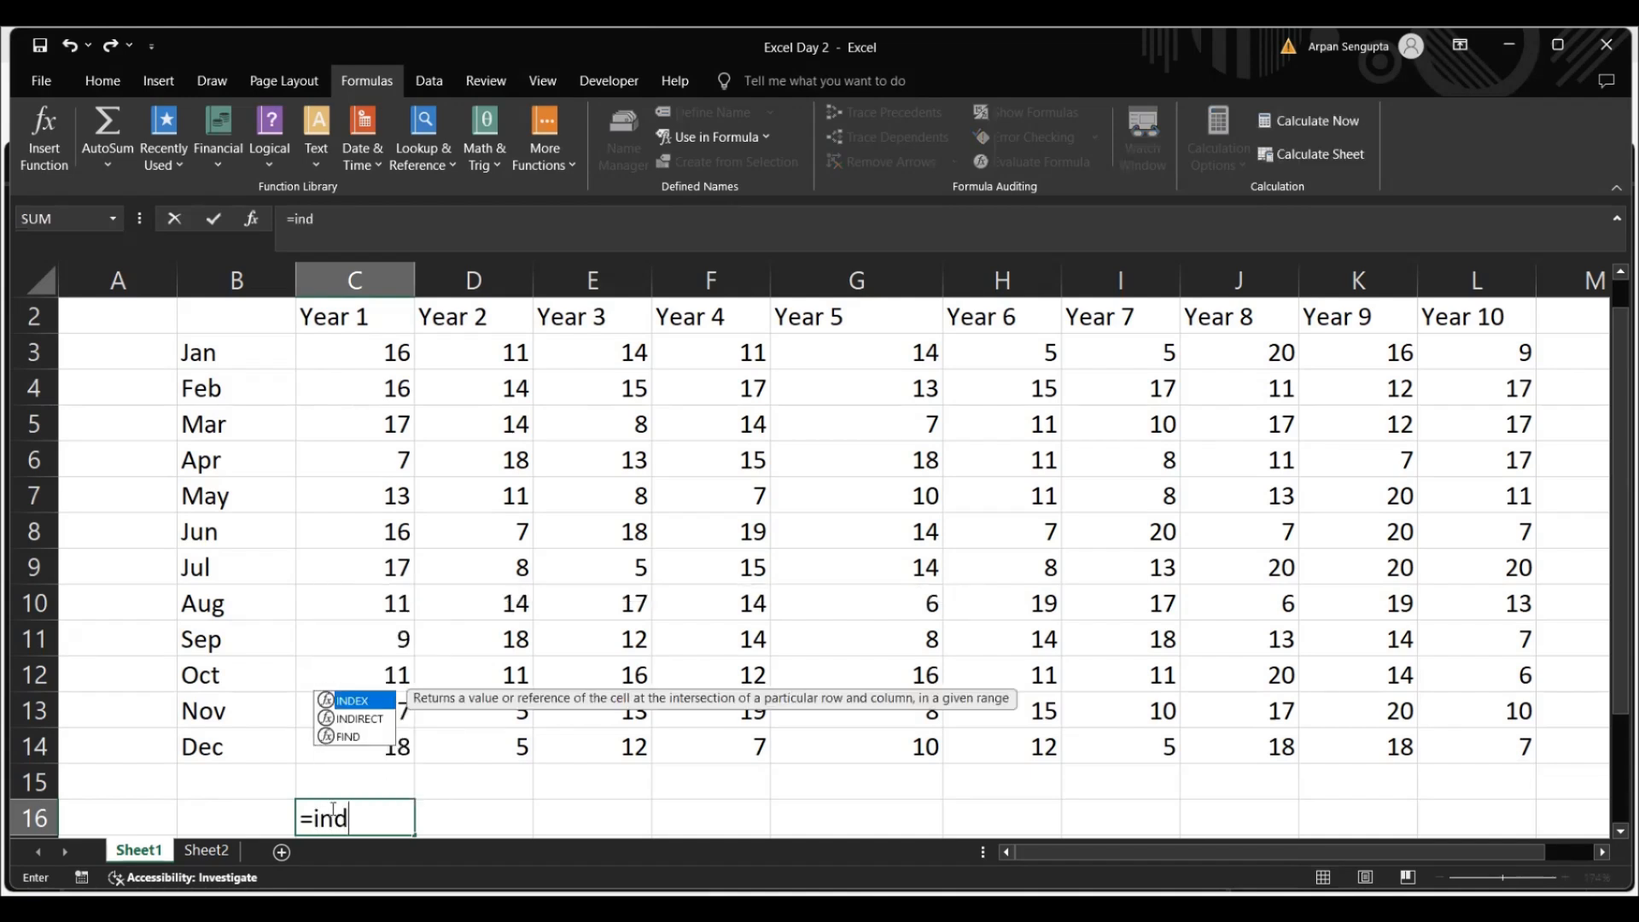
pyautogui.write('ex')
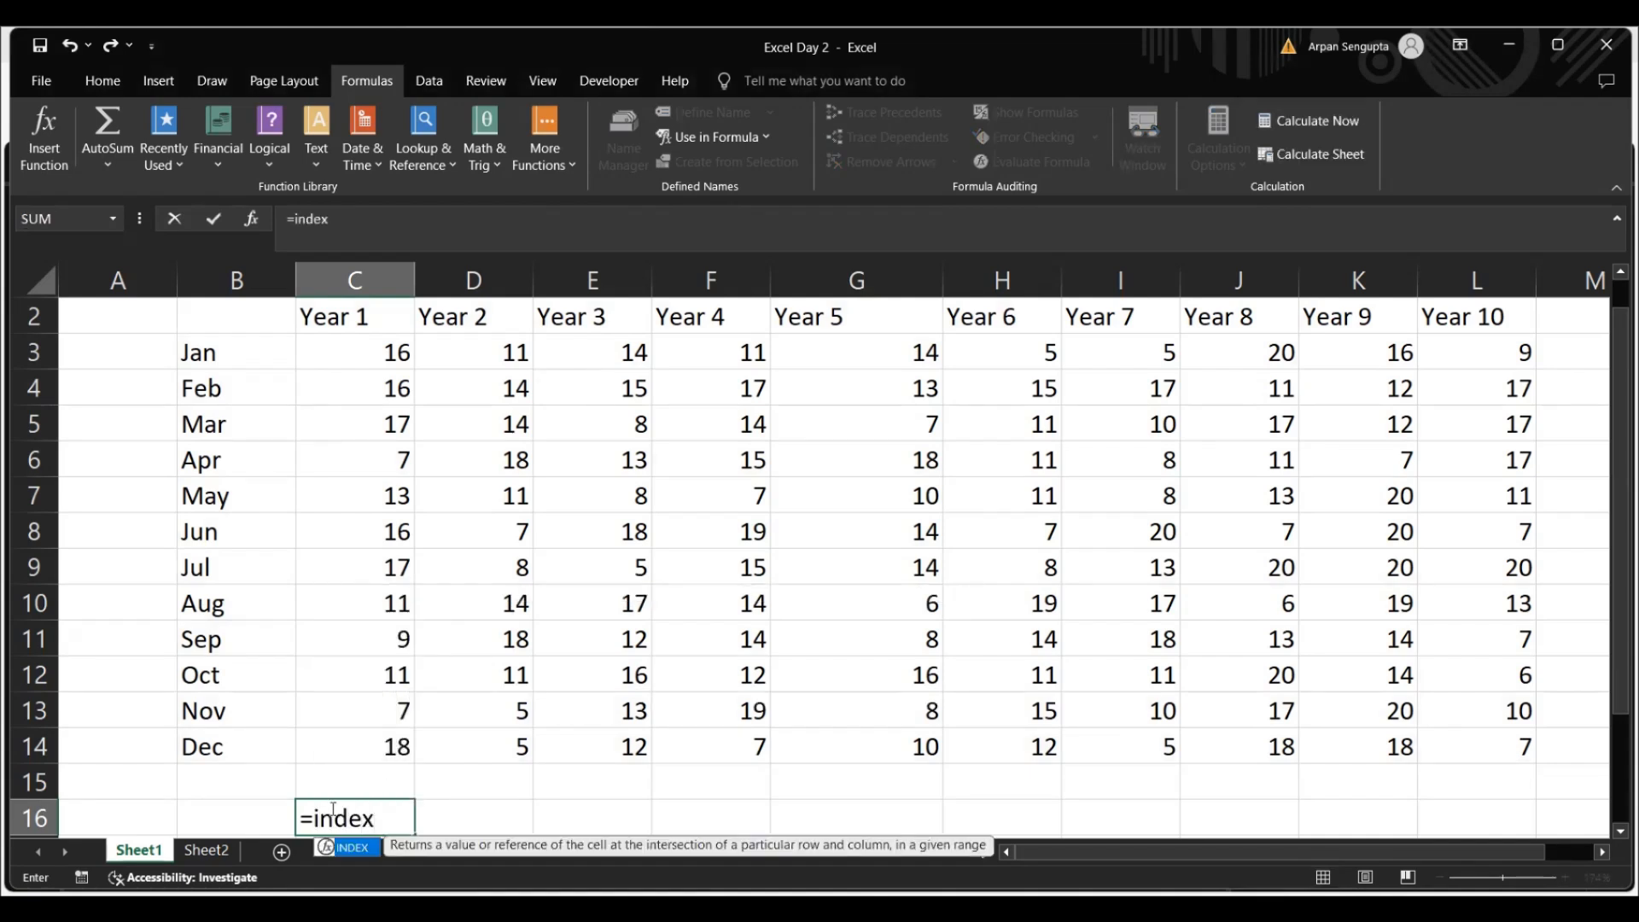
pyautogui.press('Tab')
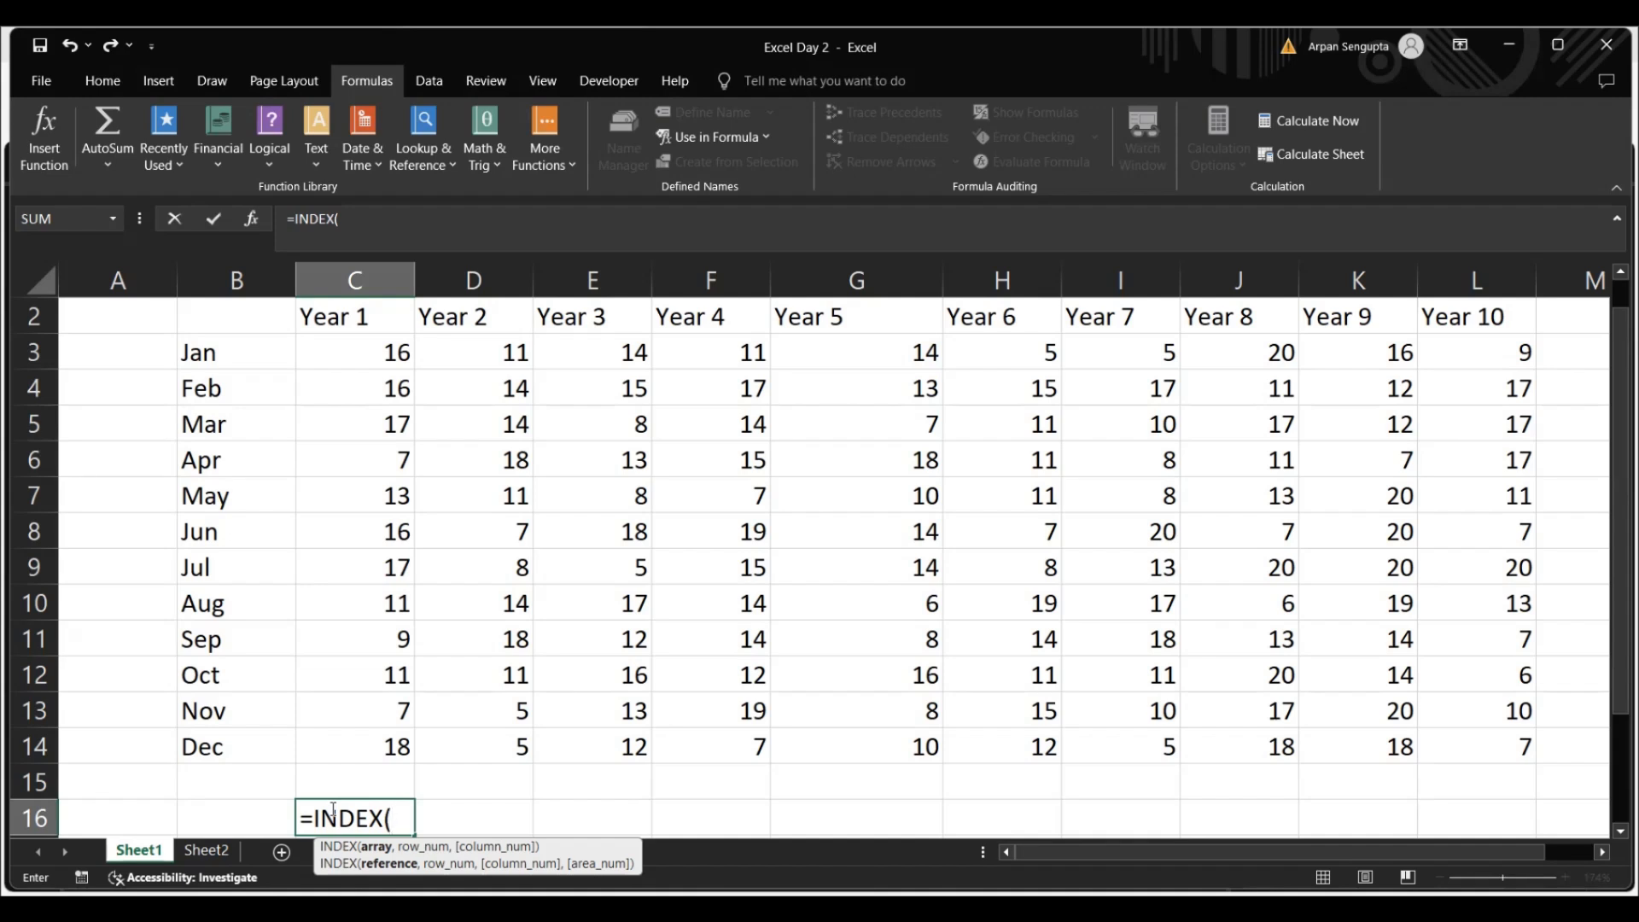
pyautogui.write('f')
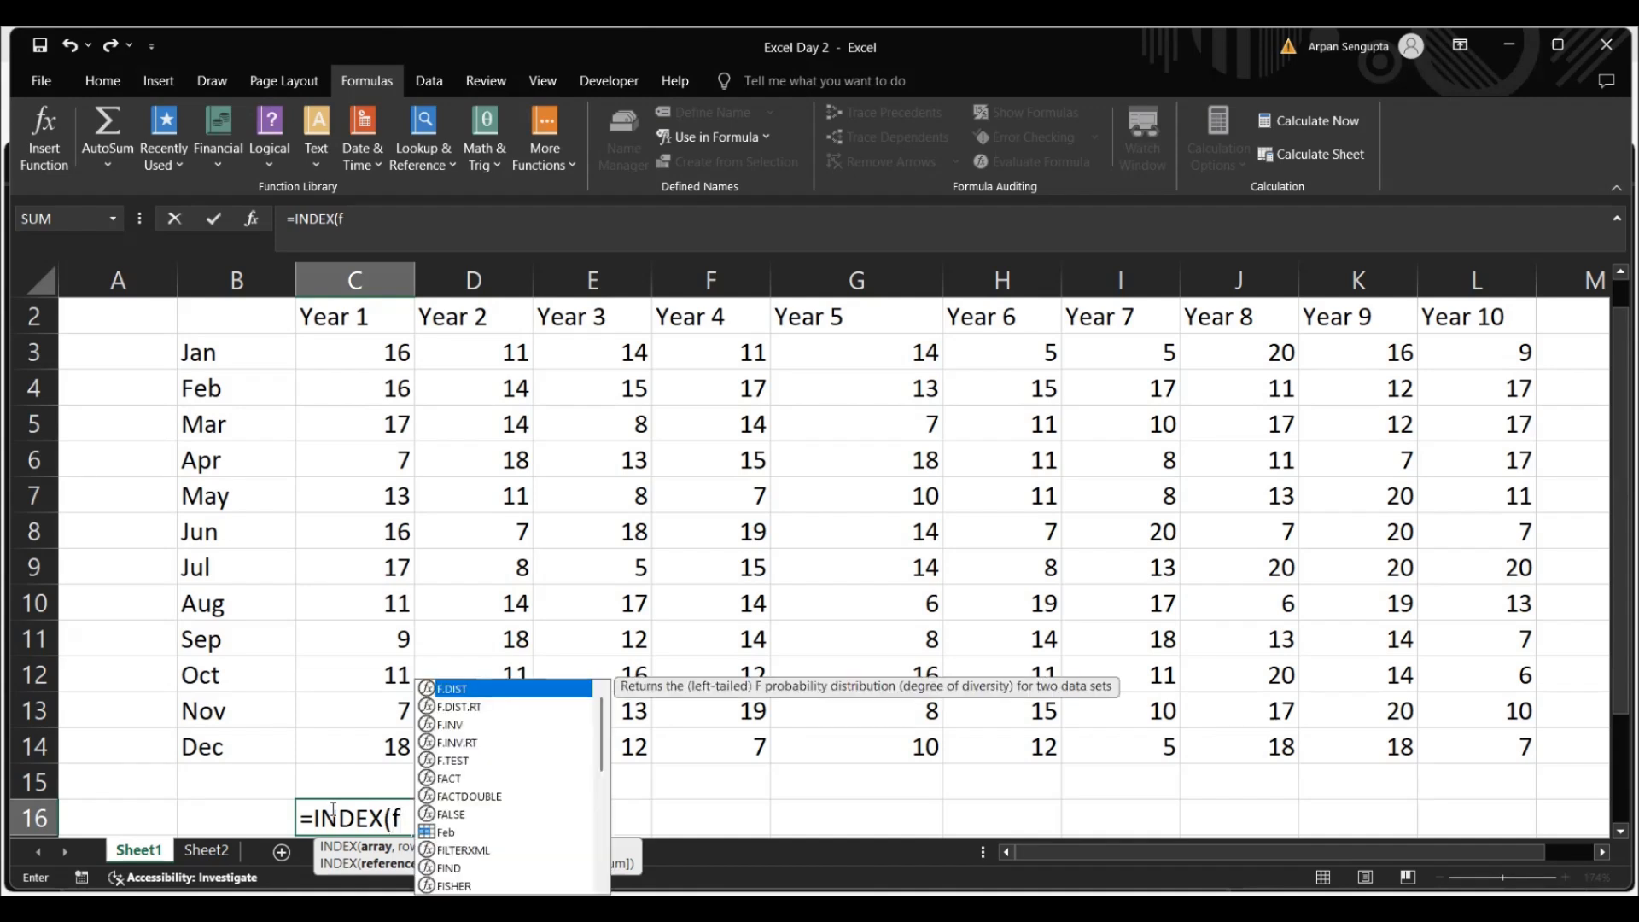
pyautogui.write('eb')
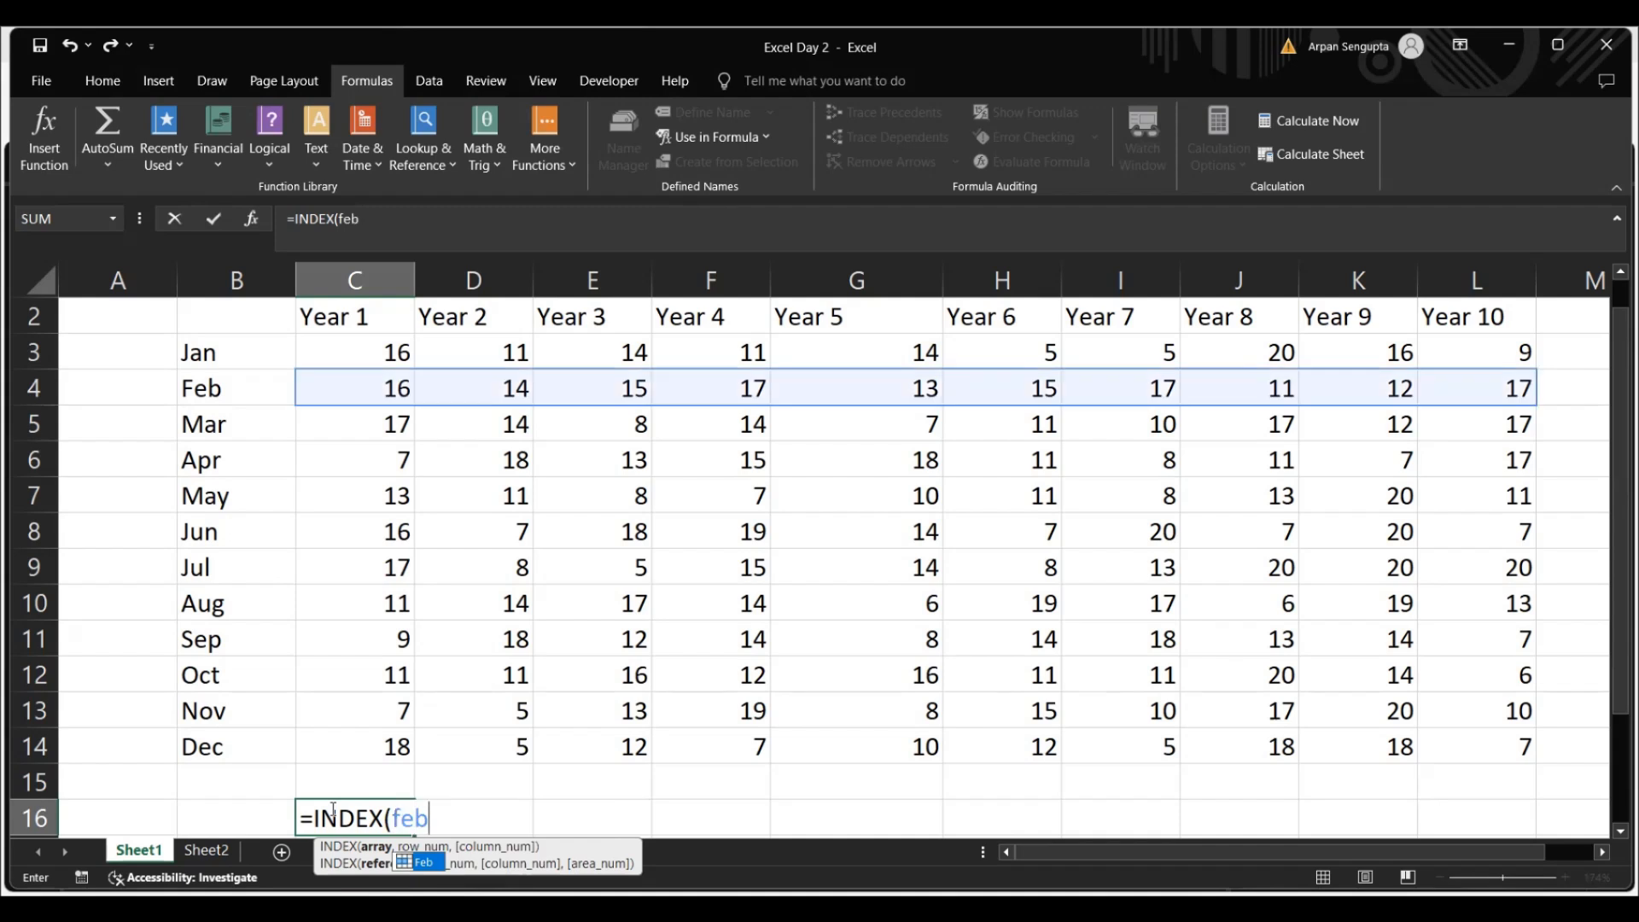
pyautogui.write(',')
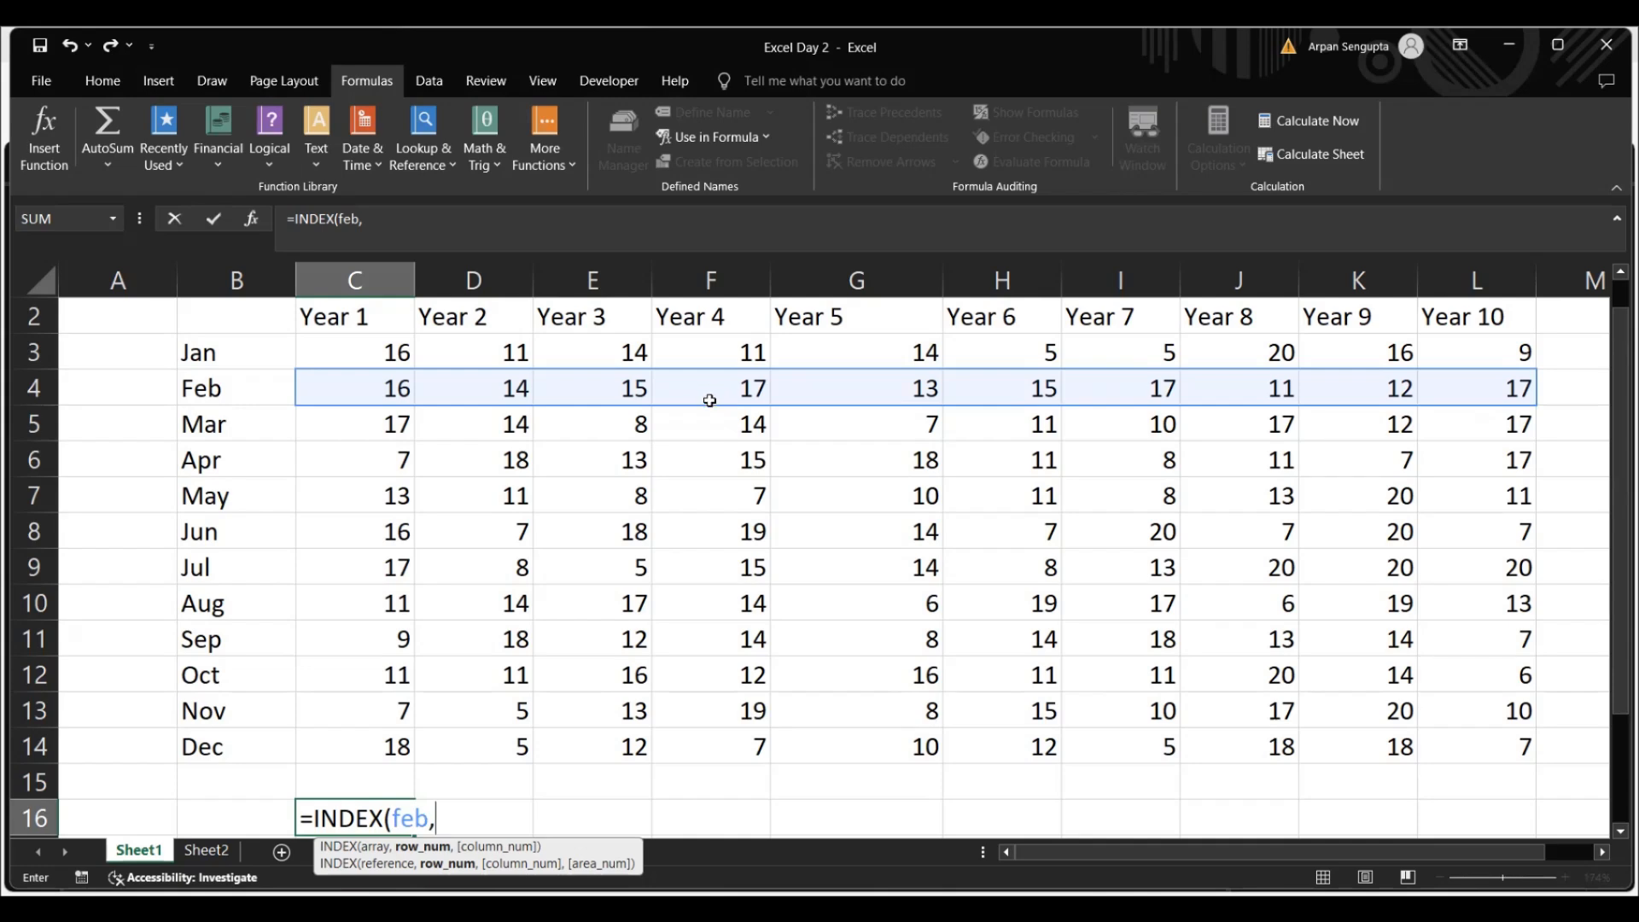
pyautogui.write('4)')
pyautogui.hotkey('ctrl', 'Return')
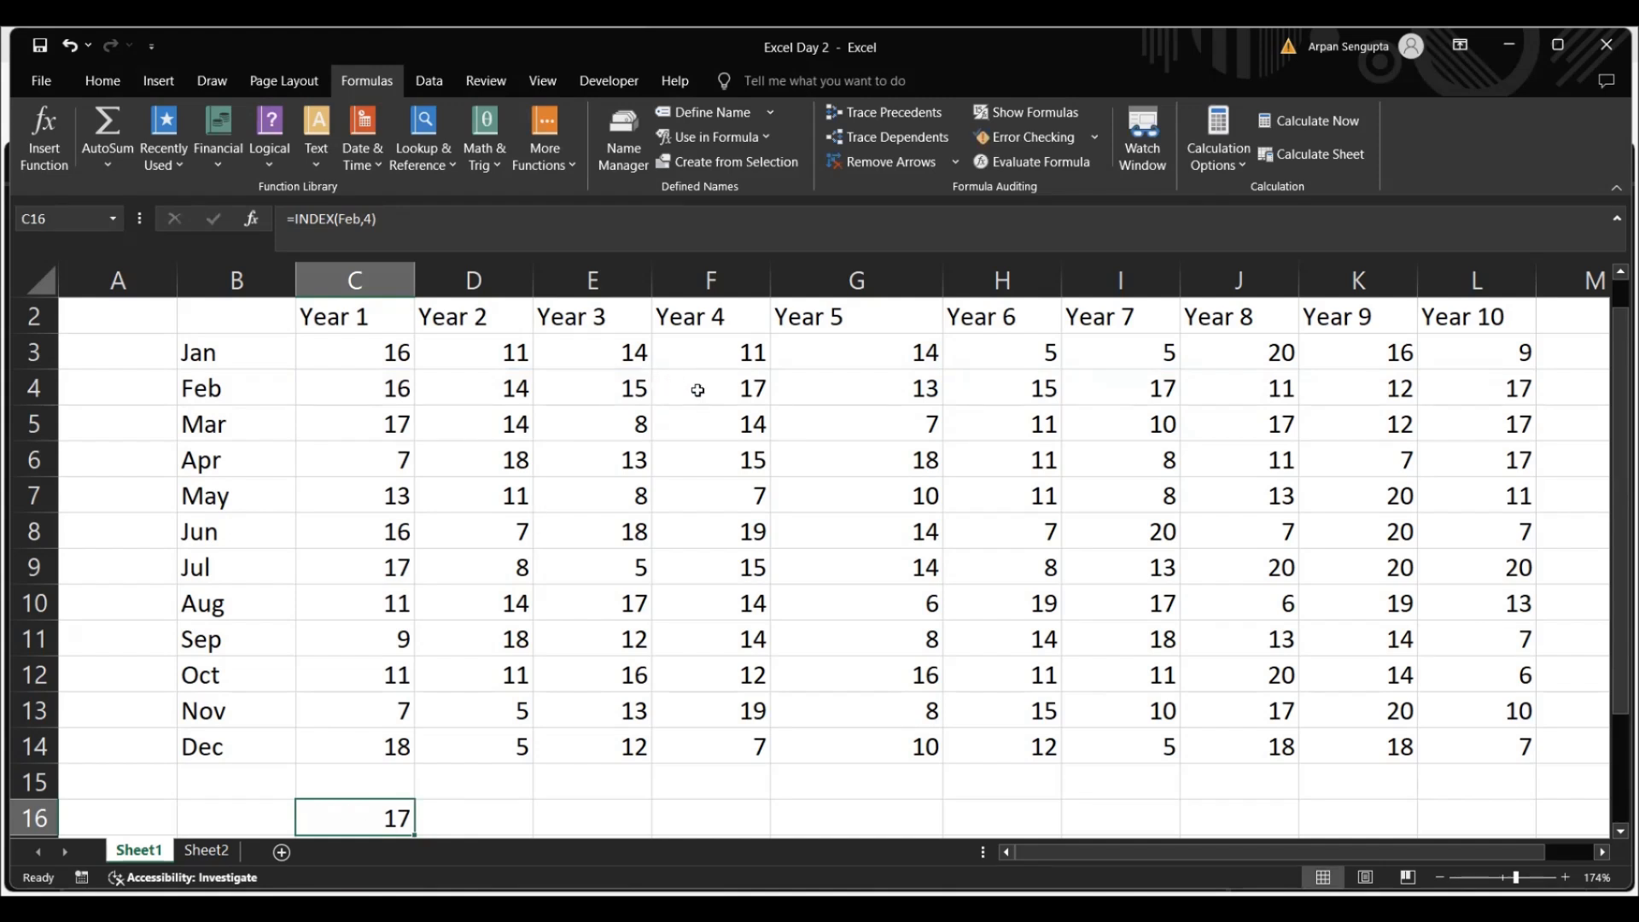
pyautogui.click(742, 381)
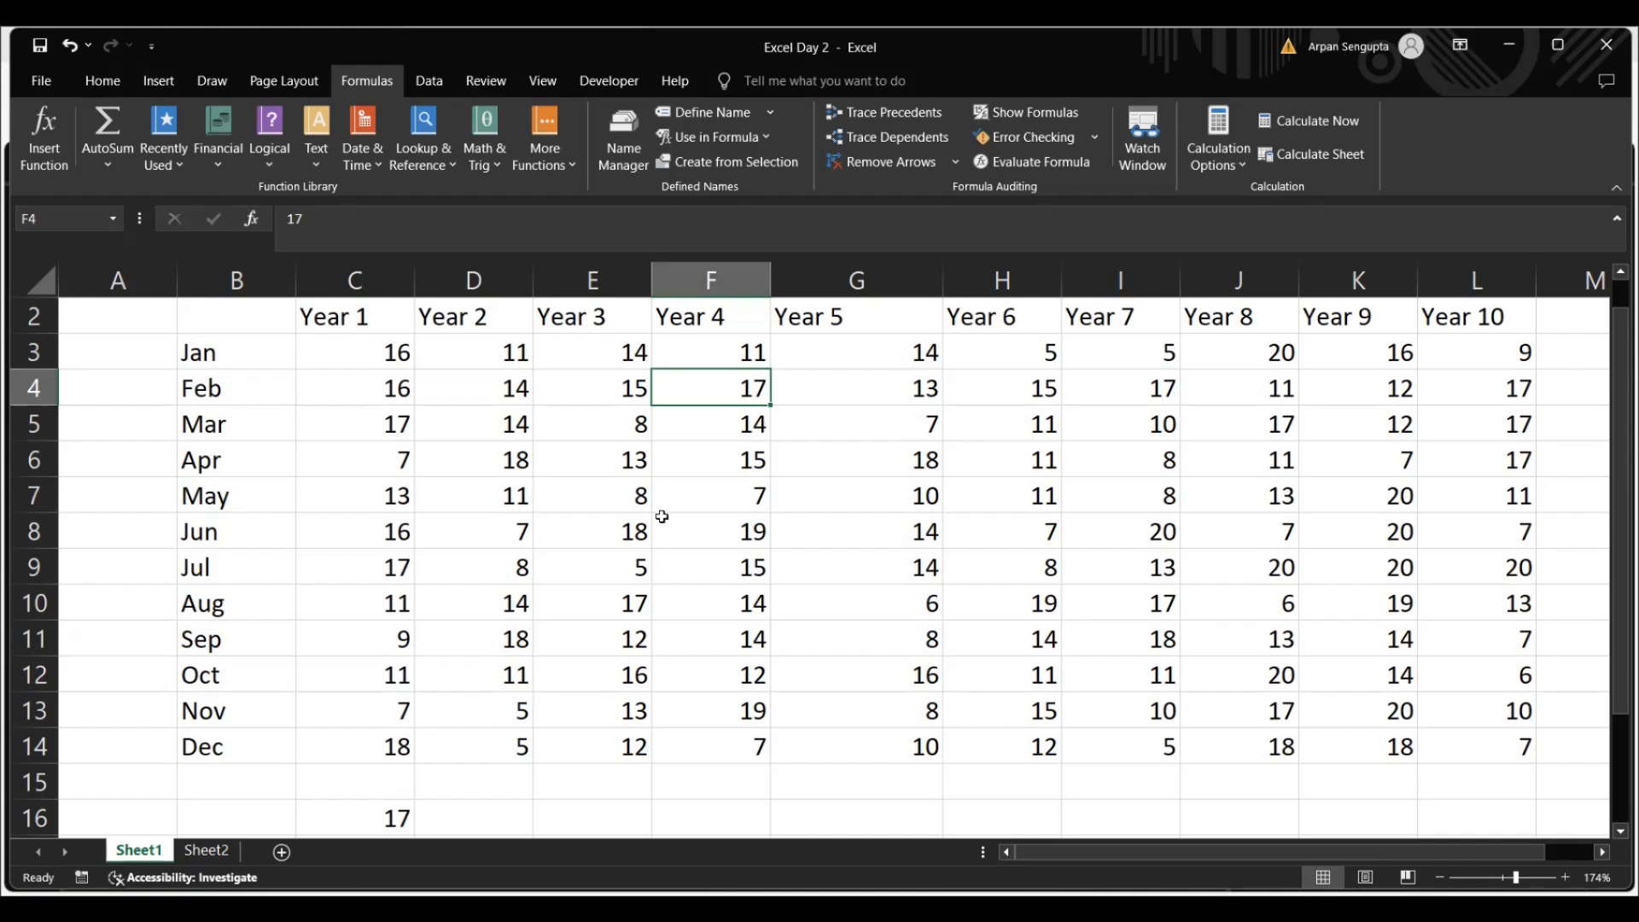
pyautogui.click(494, 815)
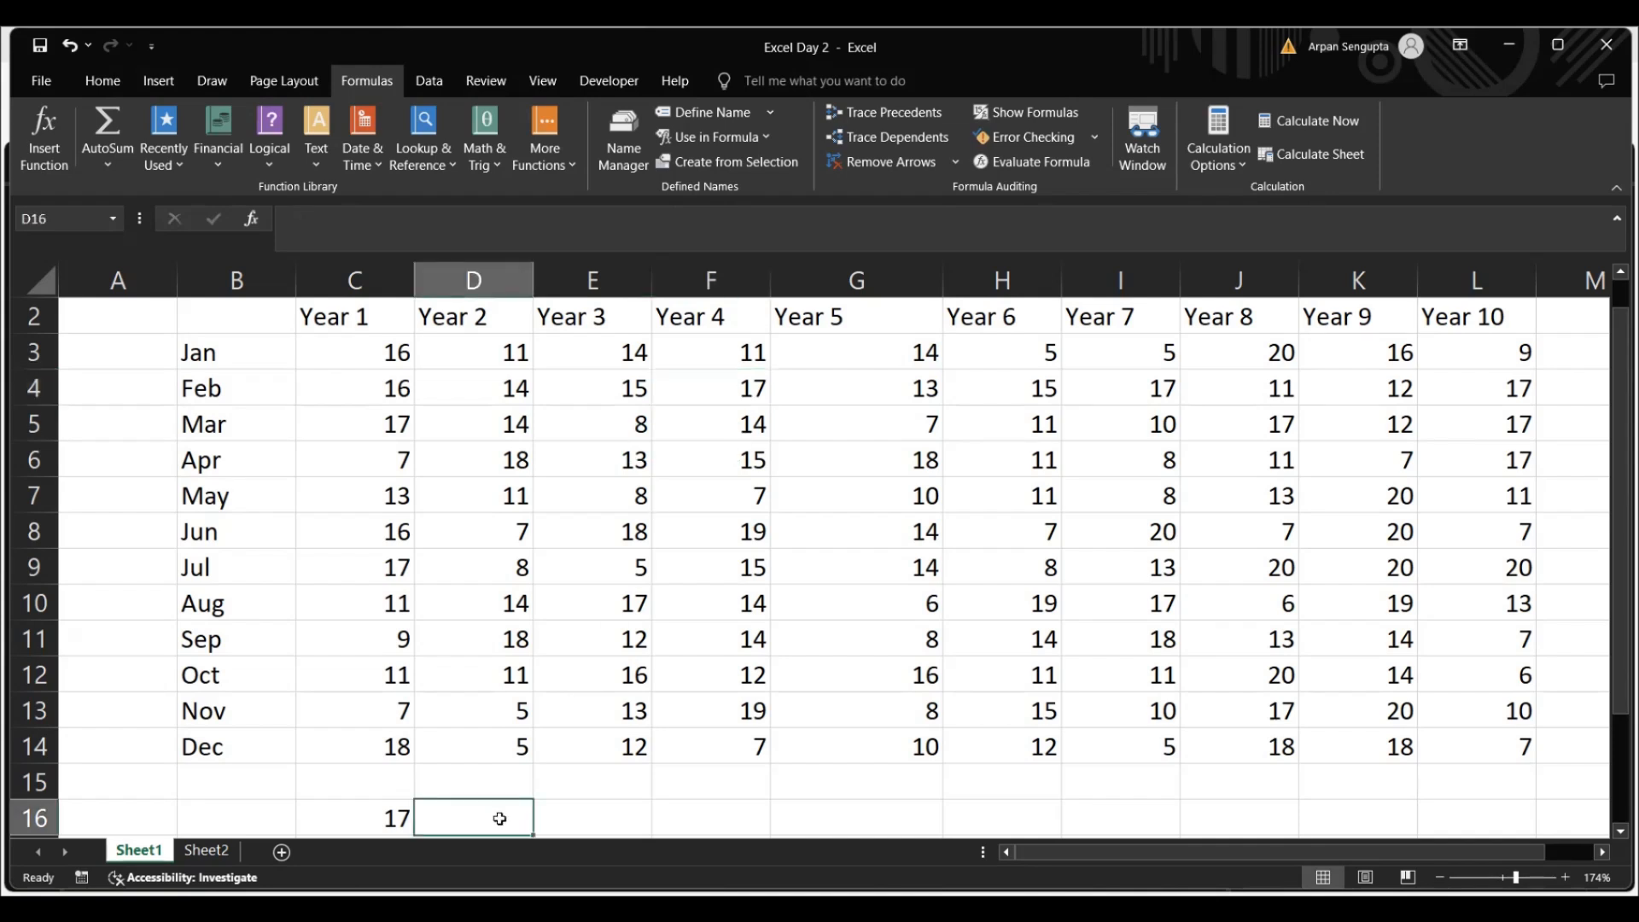
pyautogui.click(740, 358)
pyautogui.click(742, 525)
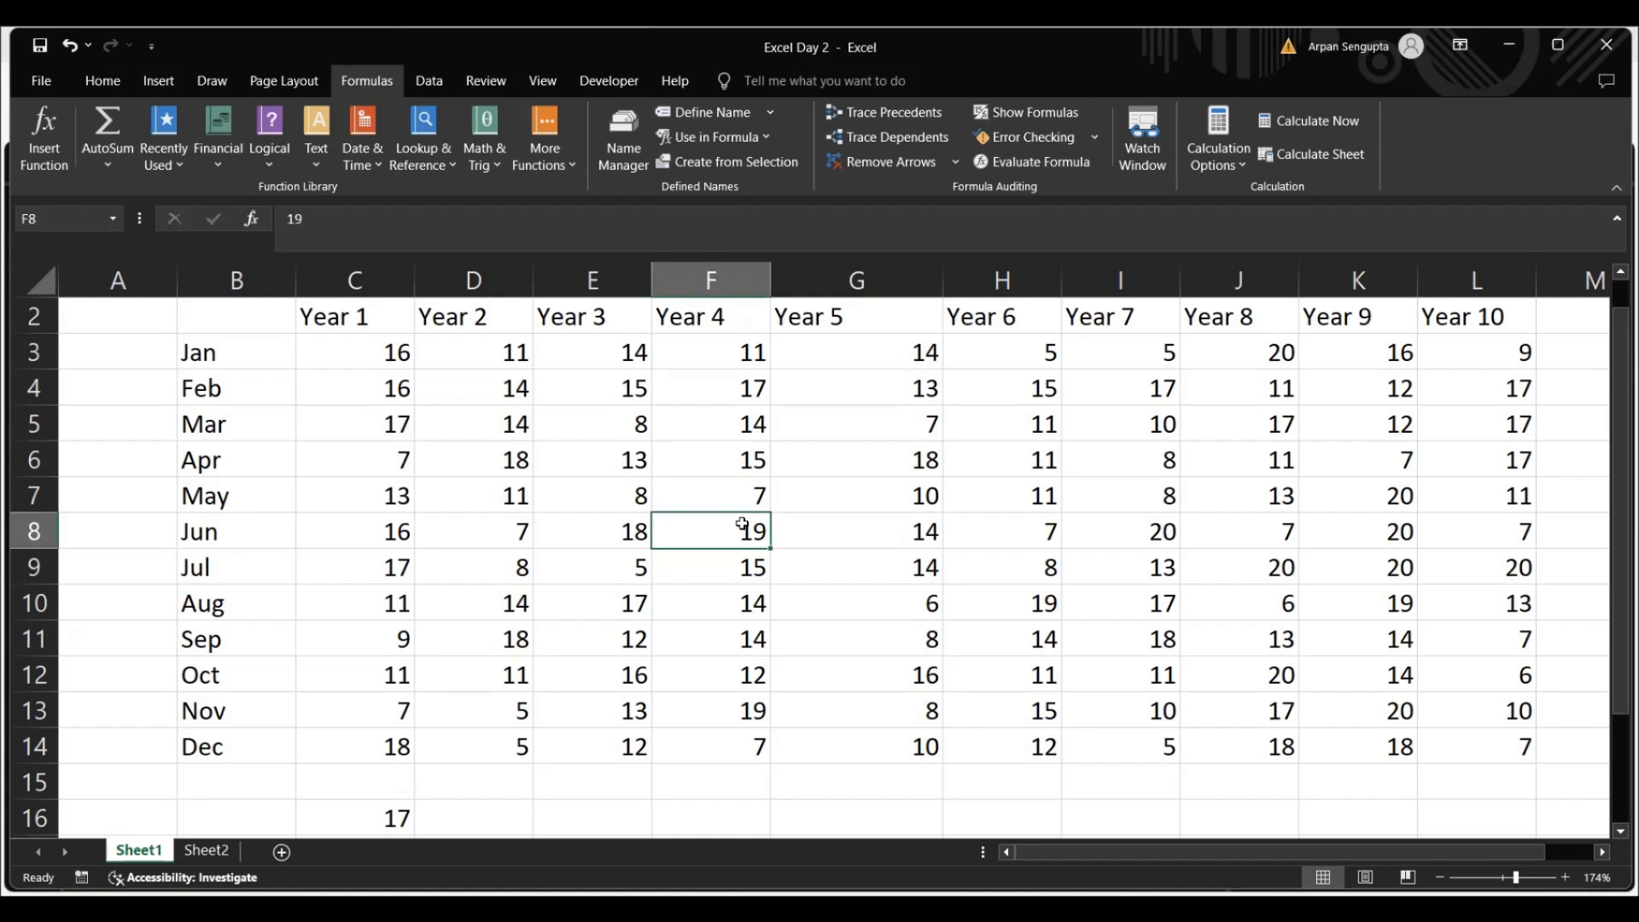
# Enter =INDEX(year,,2) in cell E16, leaving the row number empty and giving 2 as the column number
pyautogui.click(585, 814)
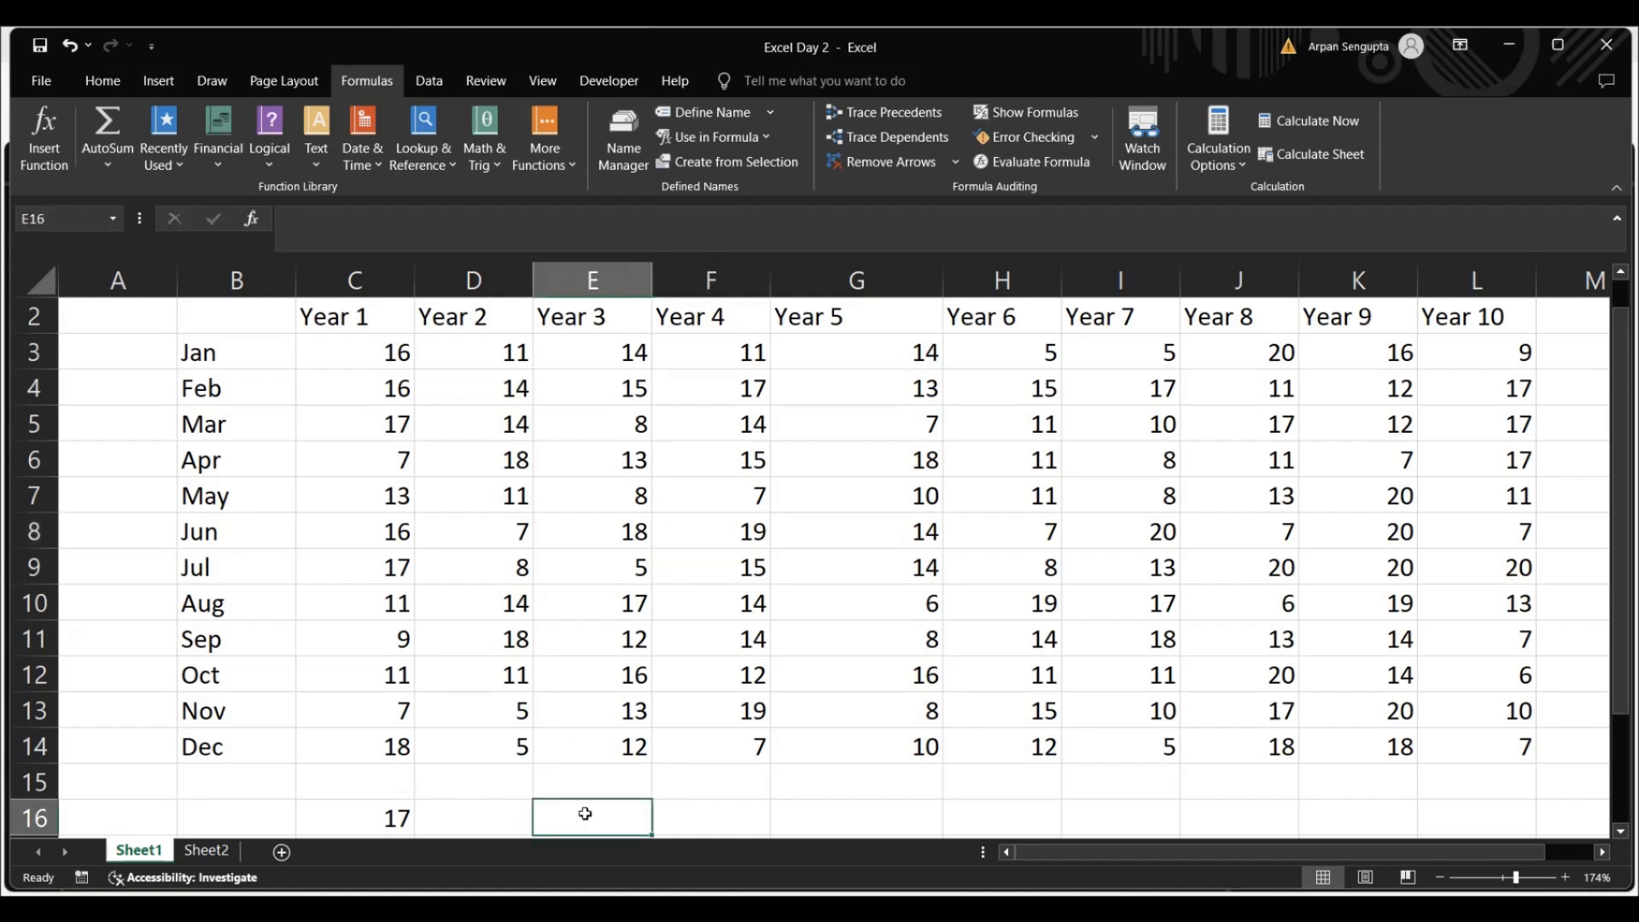
pyautogui.write('=i')
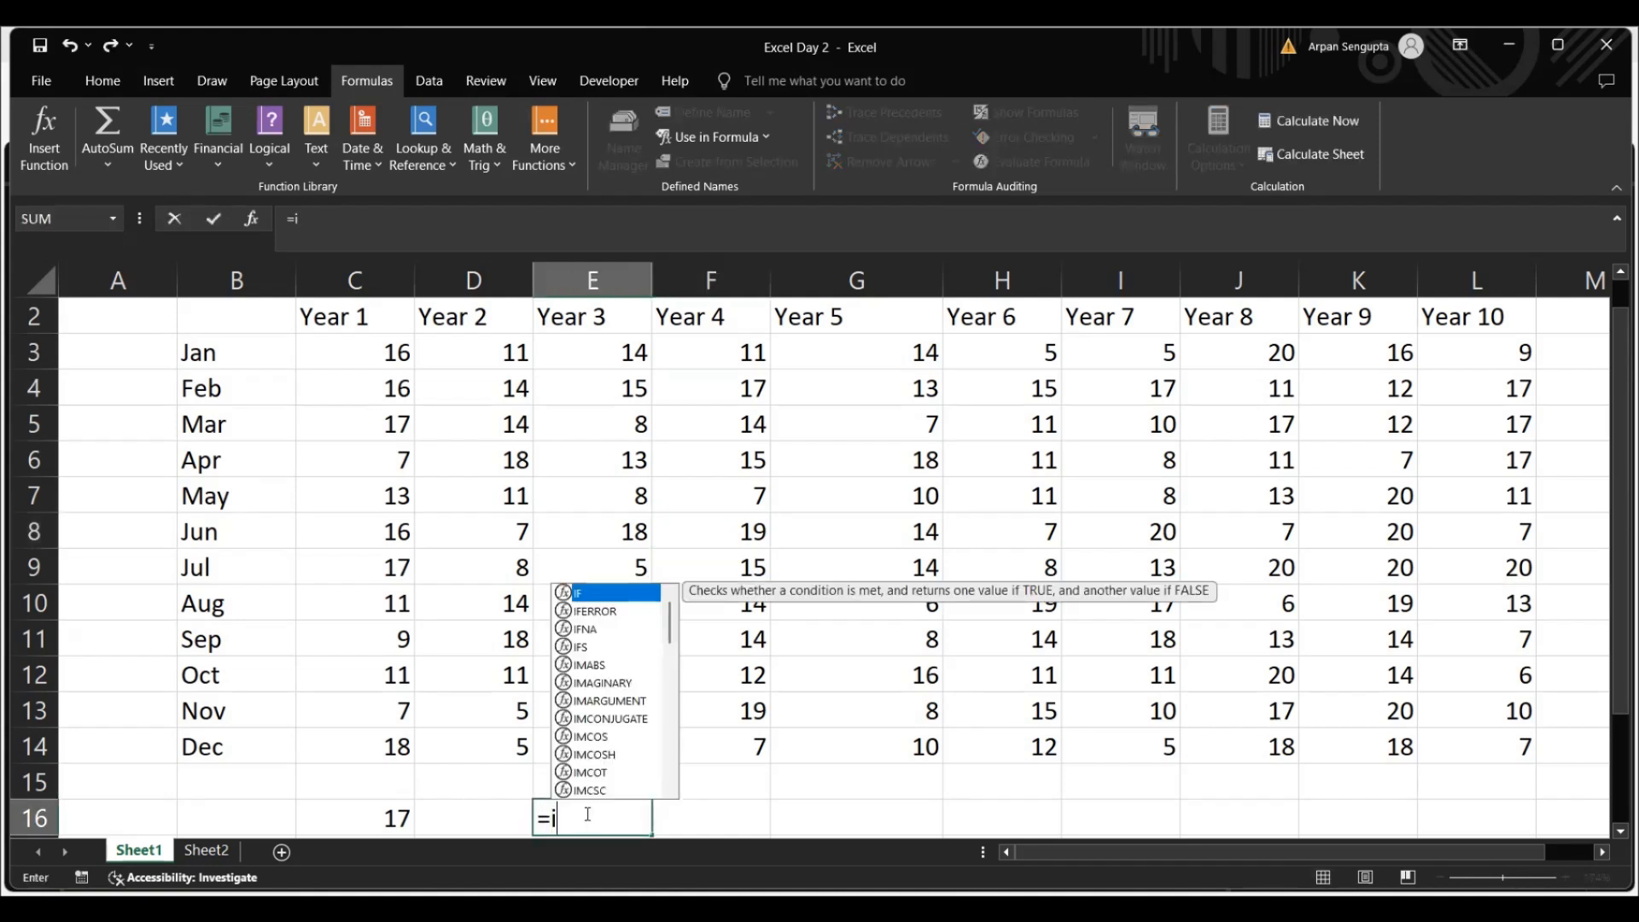
pyautogui.write('ndex')
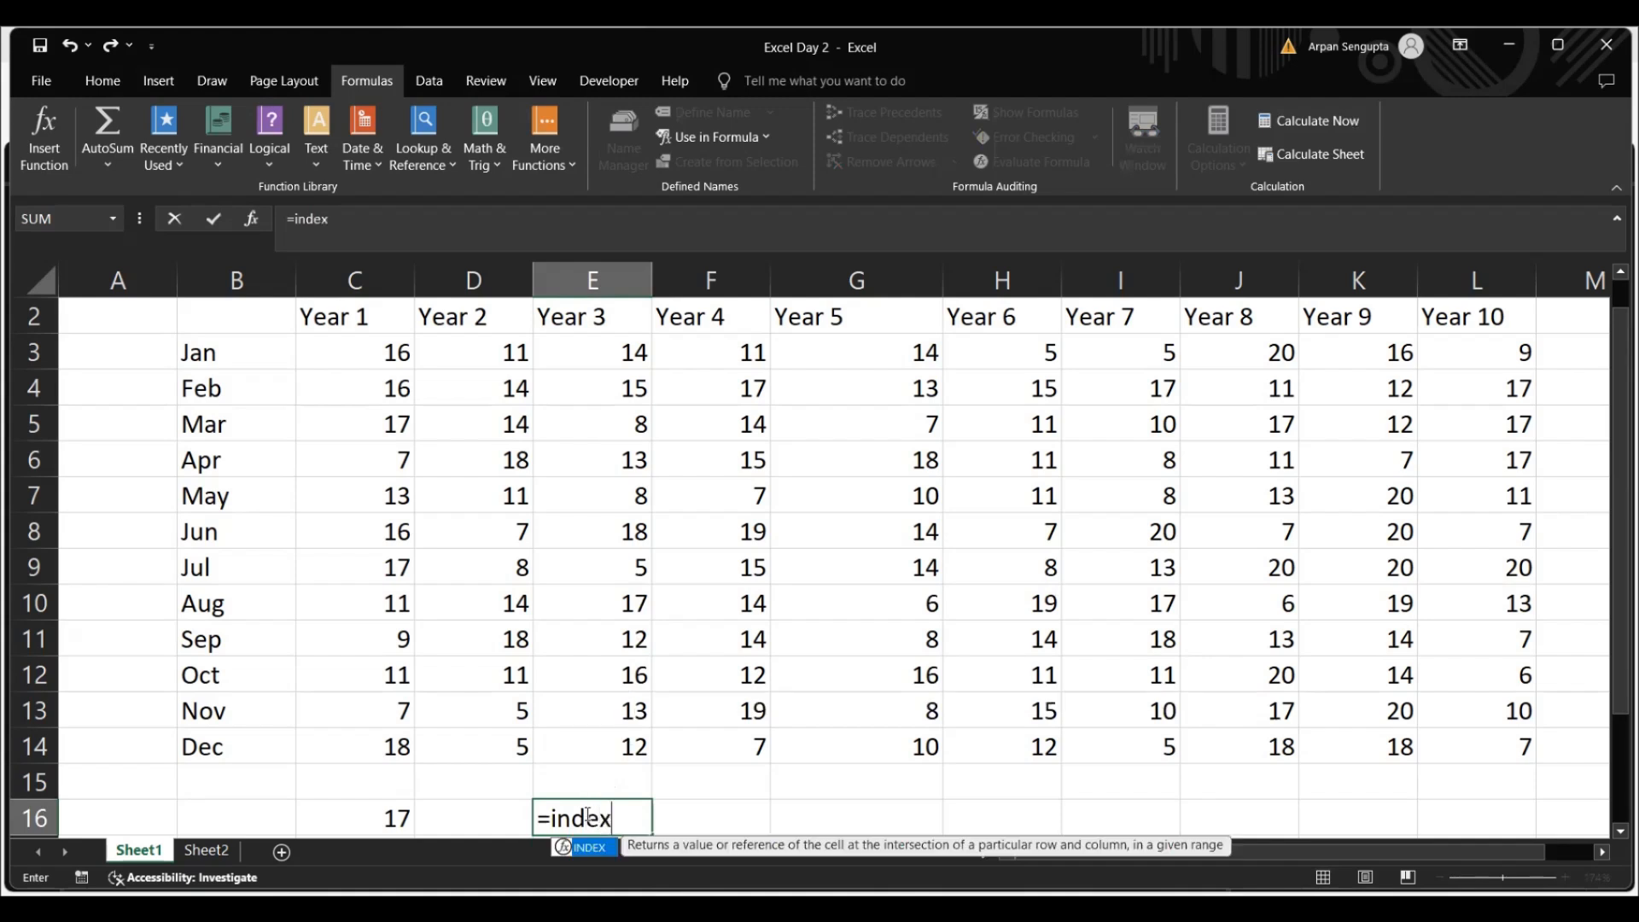
pyautogui.press('Tab')
pyautogui.write('ye')
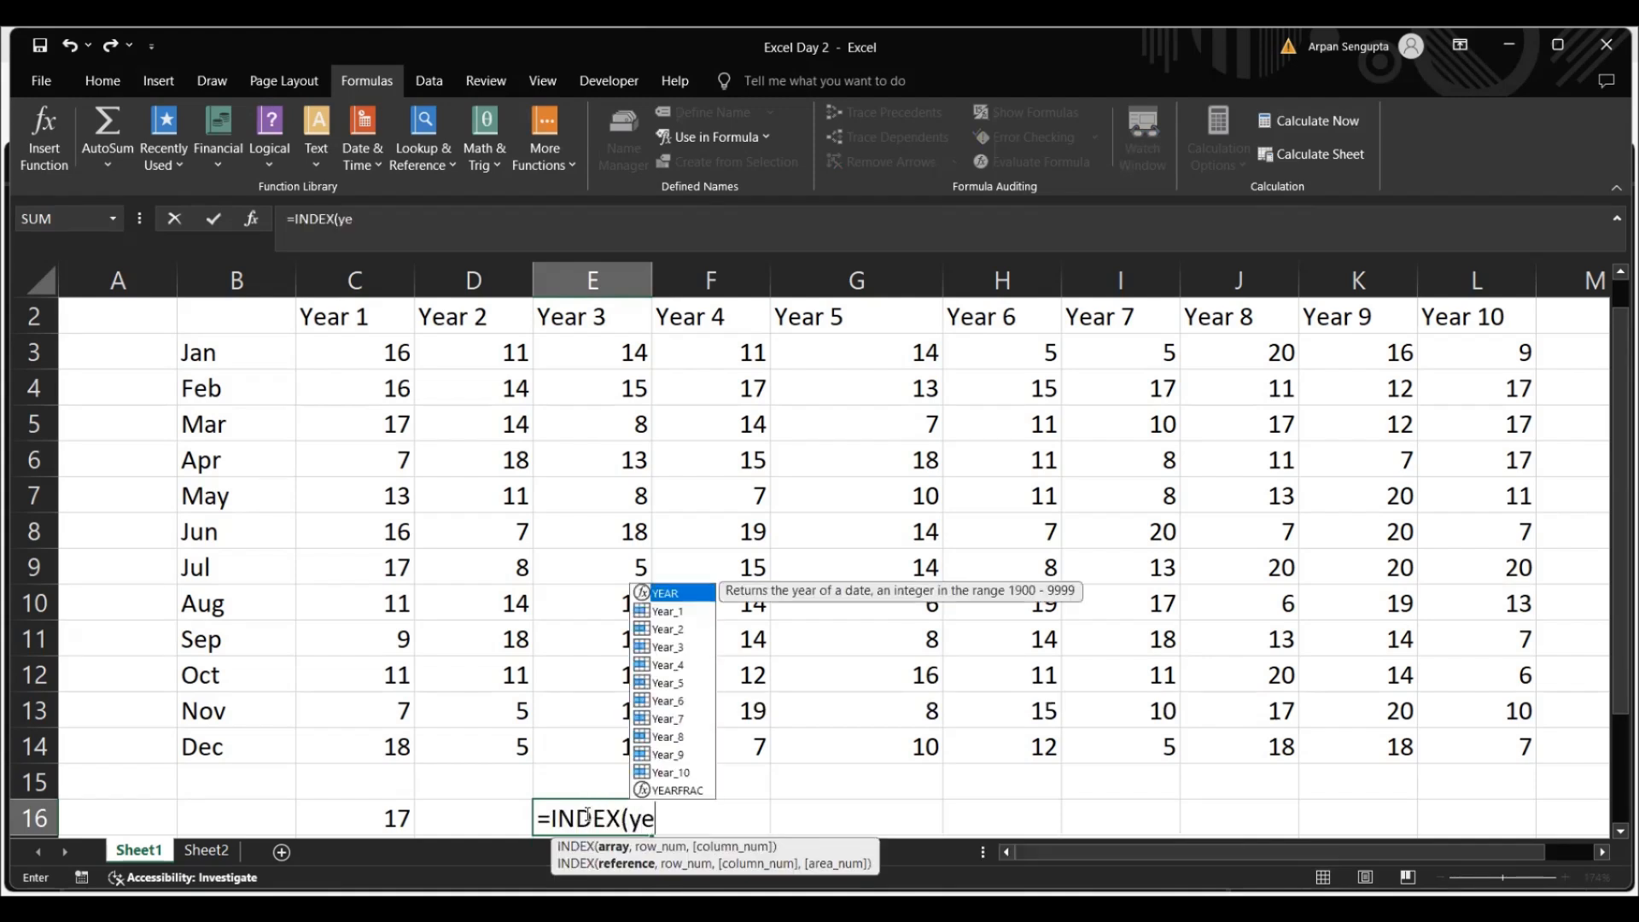
pyautogui.write('ar')
pyautogui.write(',')
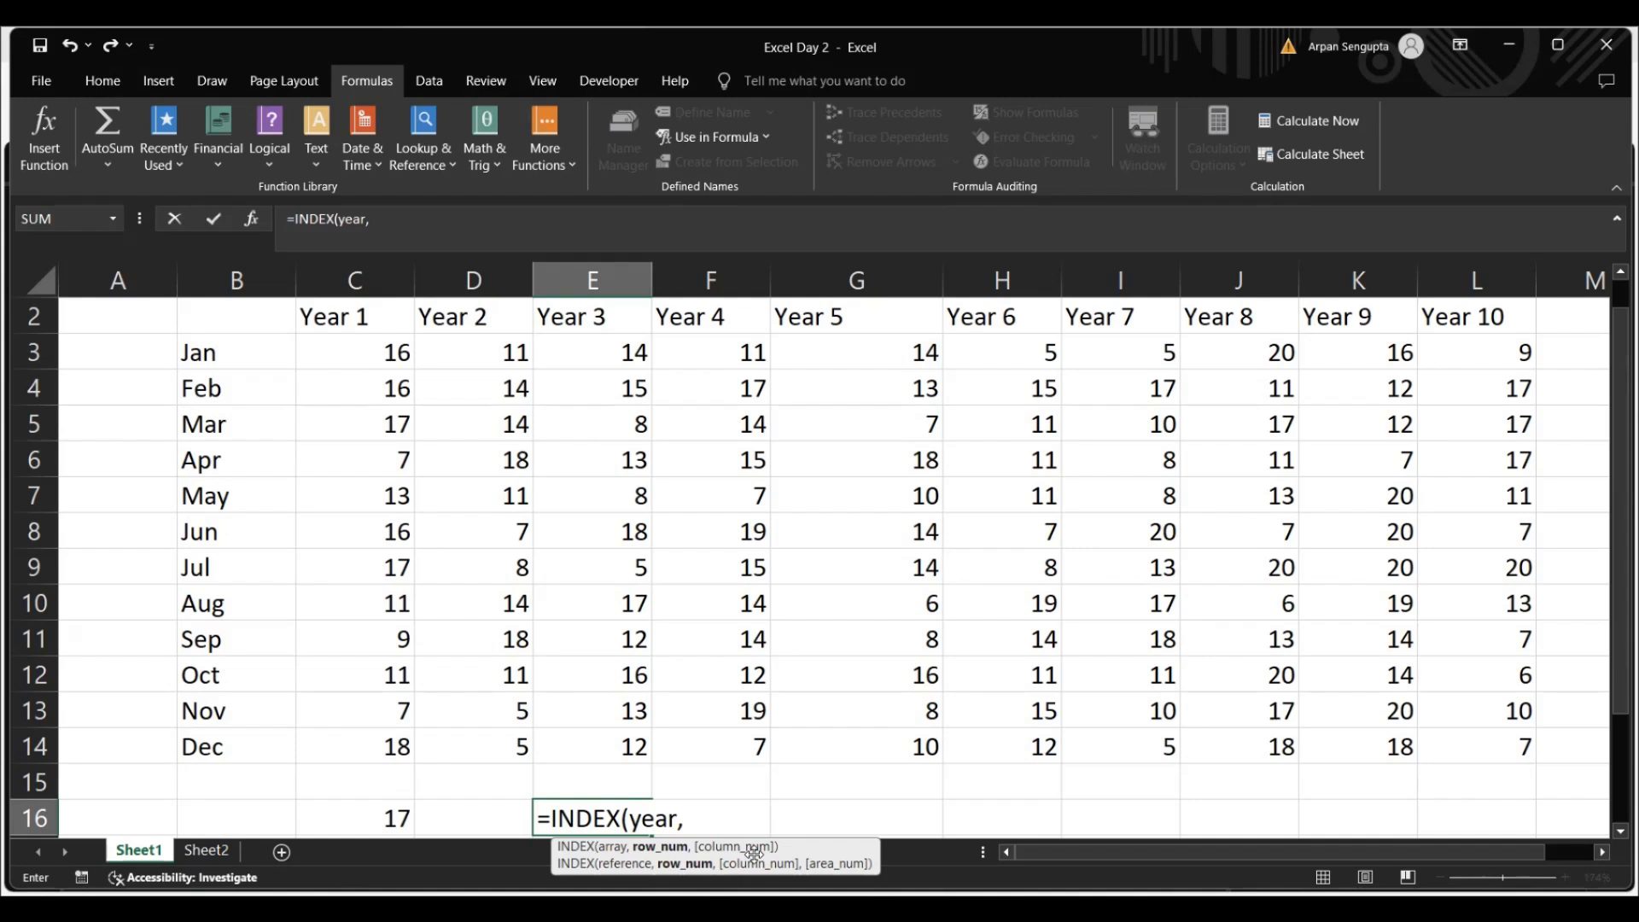
pyautogui.write(',')
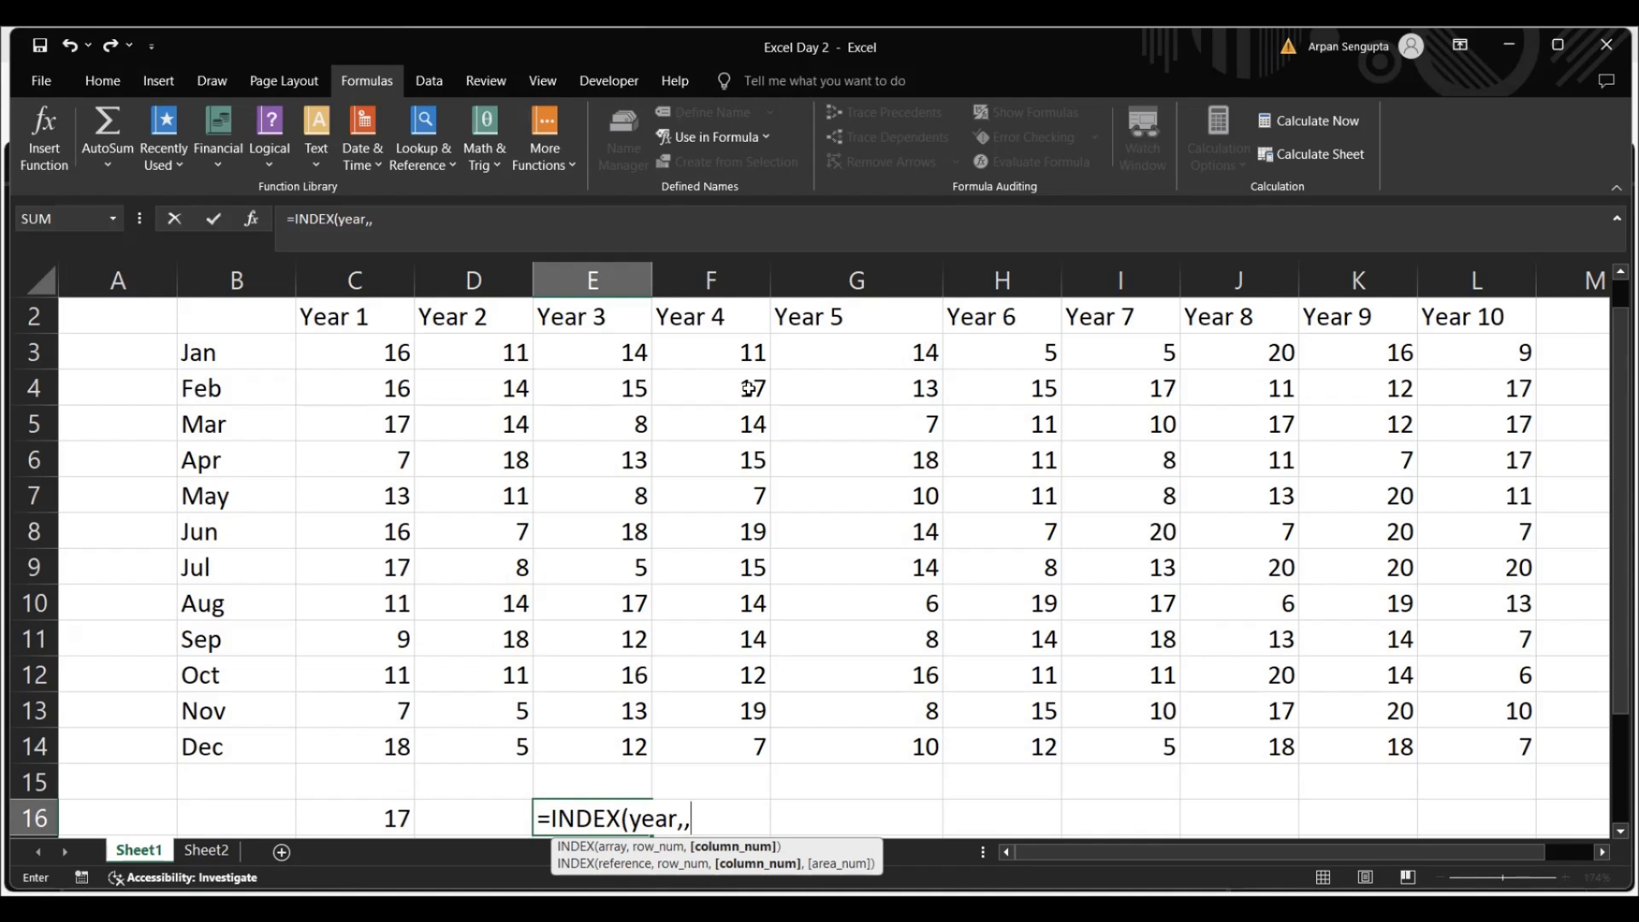
pyautogui.write('2)')
pyautogui.hotkey('ctrl', 'Return')
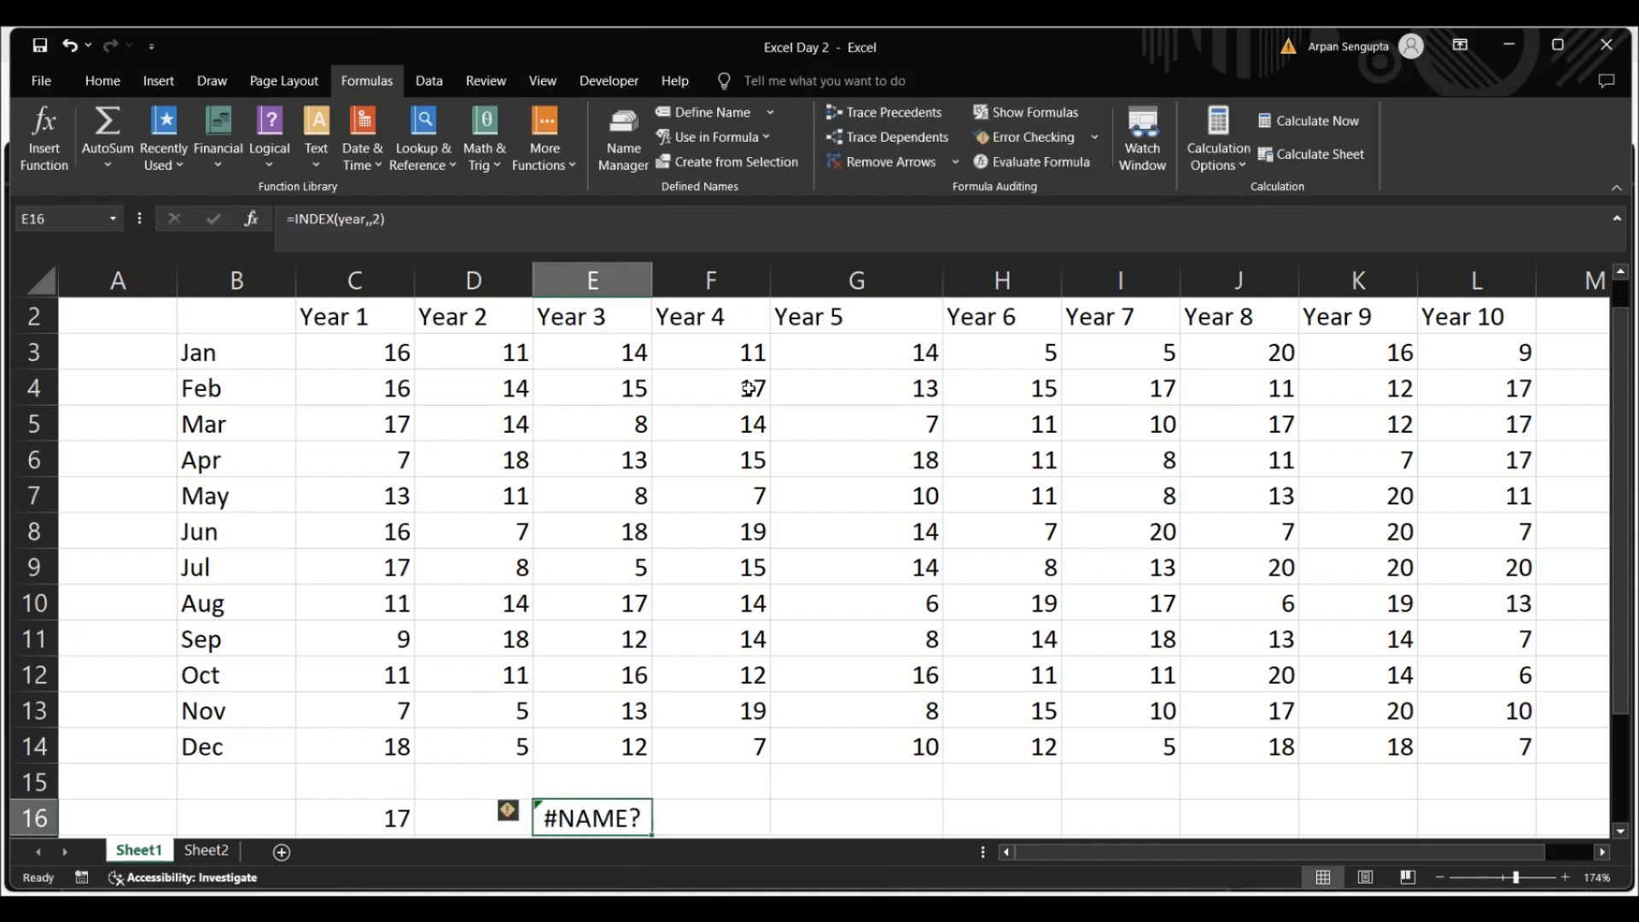
pyautogui.click(362, 220)
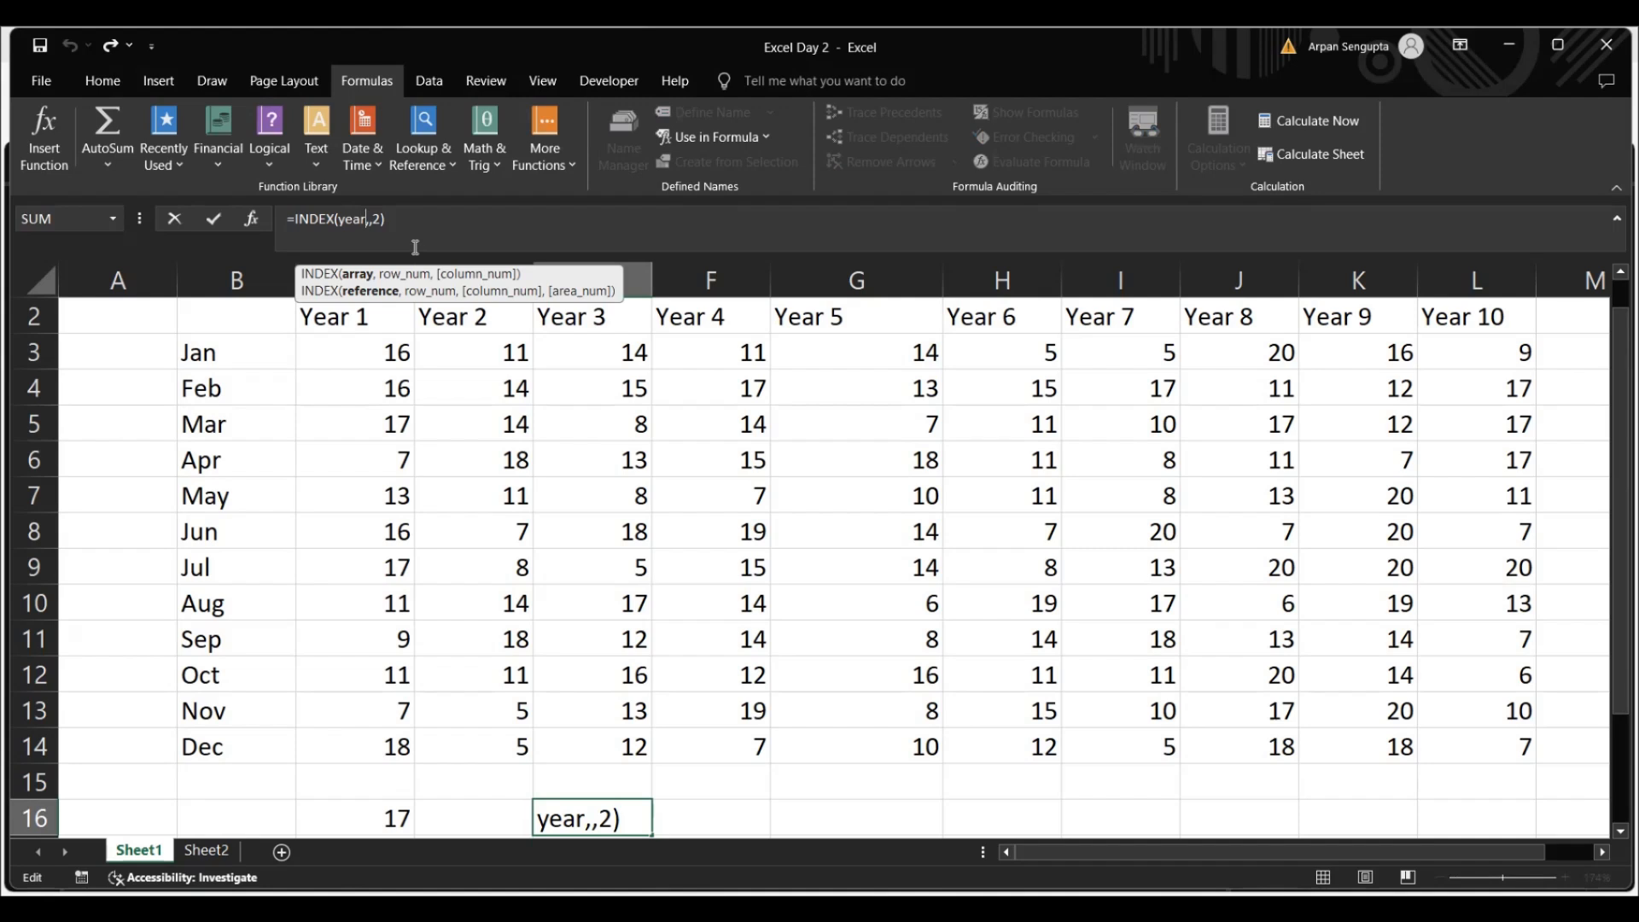
pyautogui.write('_4')
pyautogui.press('Return')
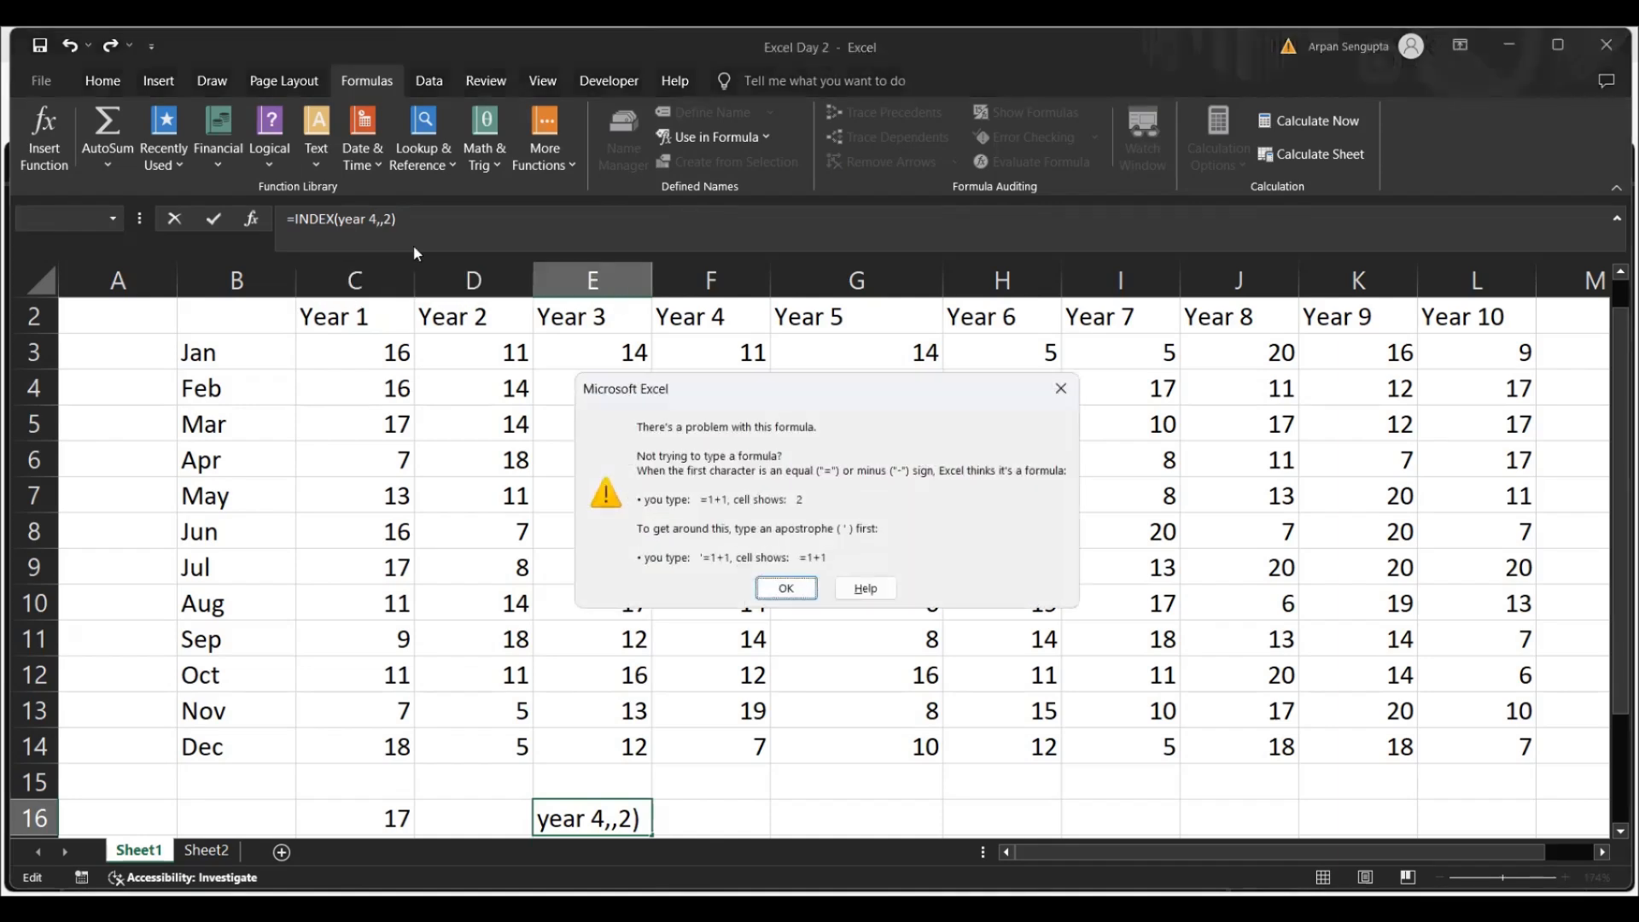
pyautogui.press('Return')
pyautogui.press('Escape')
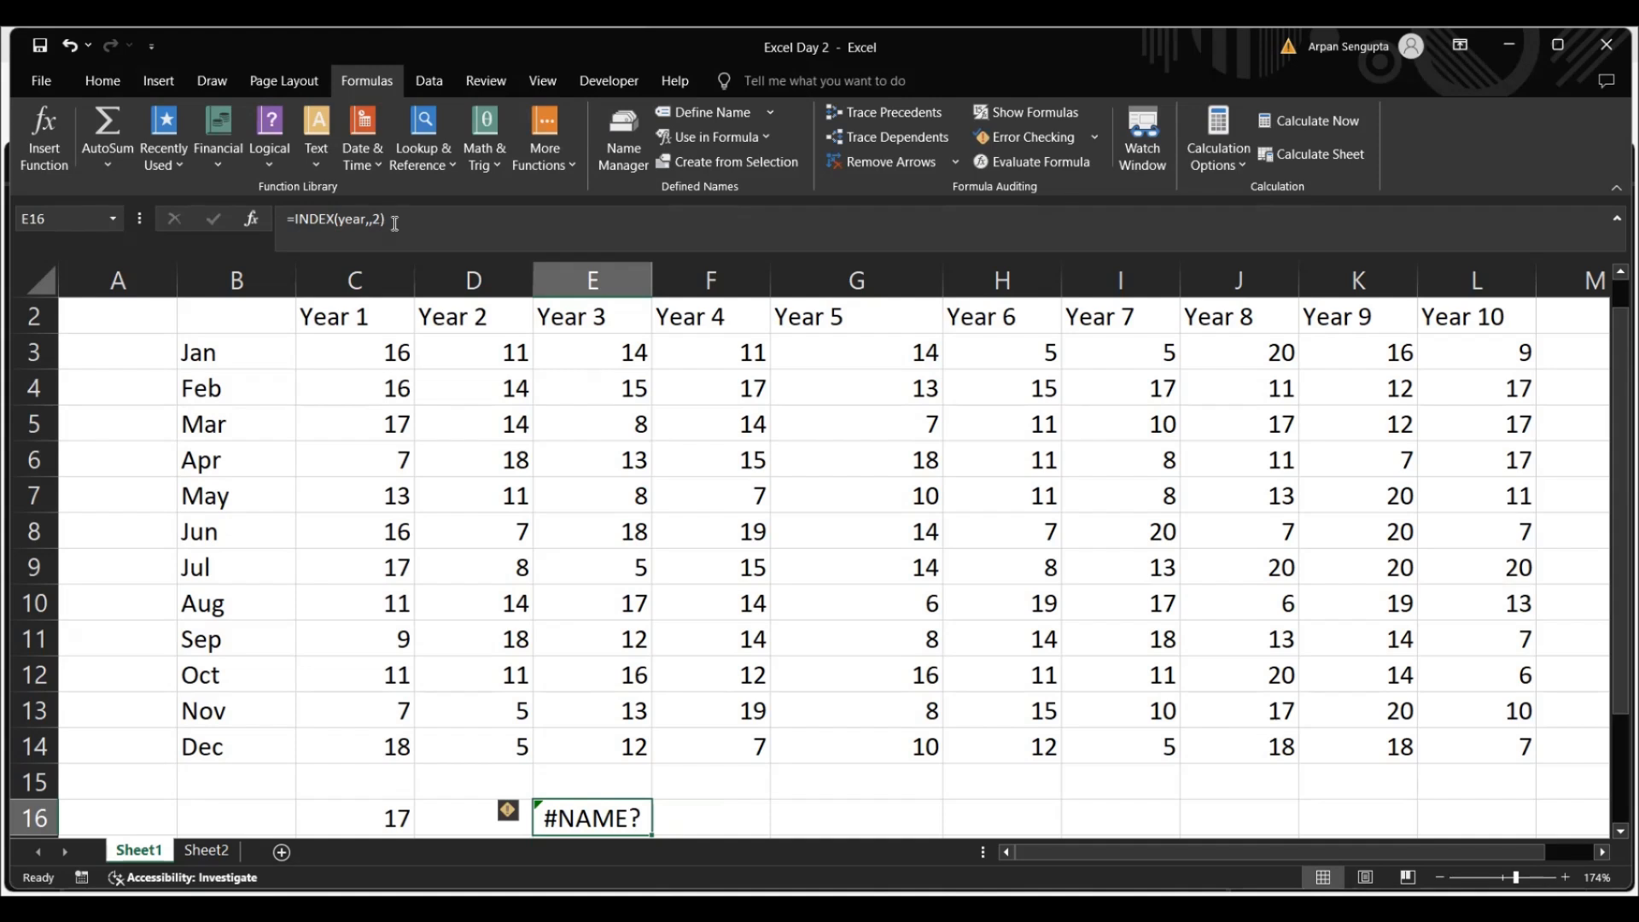
# Rewrite the formula in cell E16 as =INDEX(Year_4,,2), using the defined name Year_4 as the array
pyautogui.click(341, 215)
pyautogui.write('year')
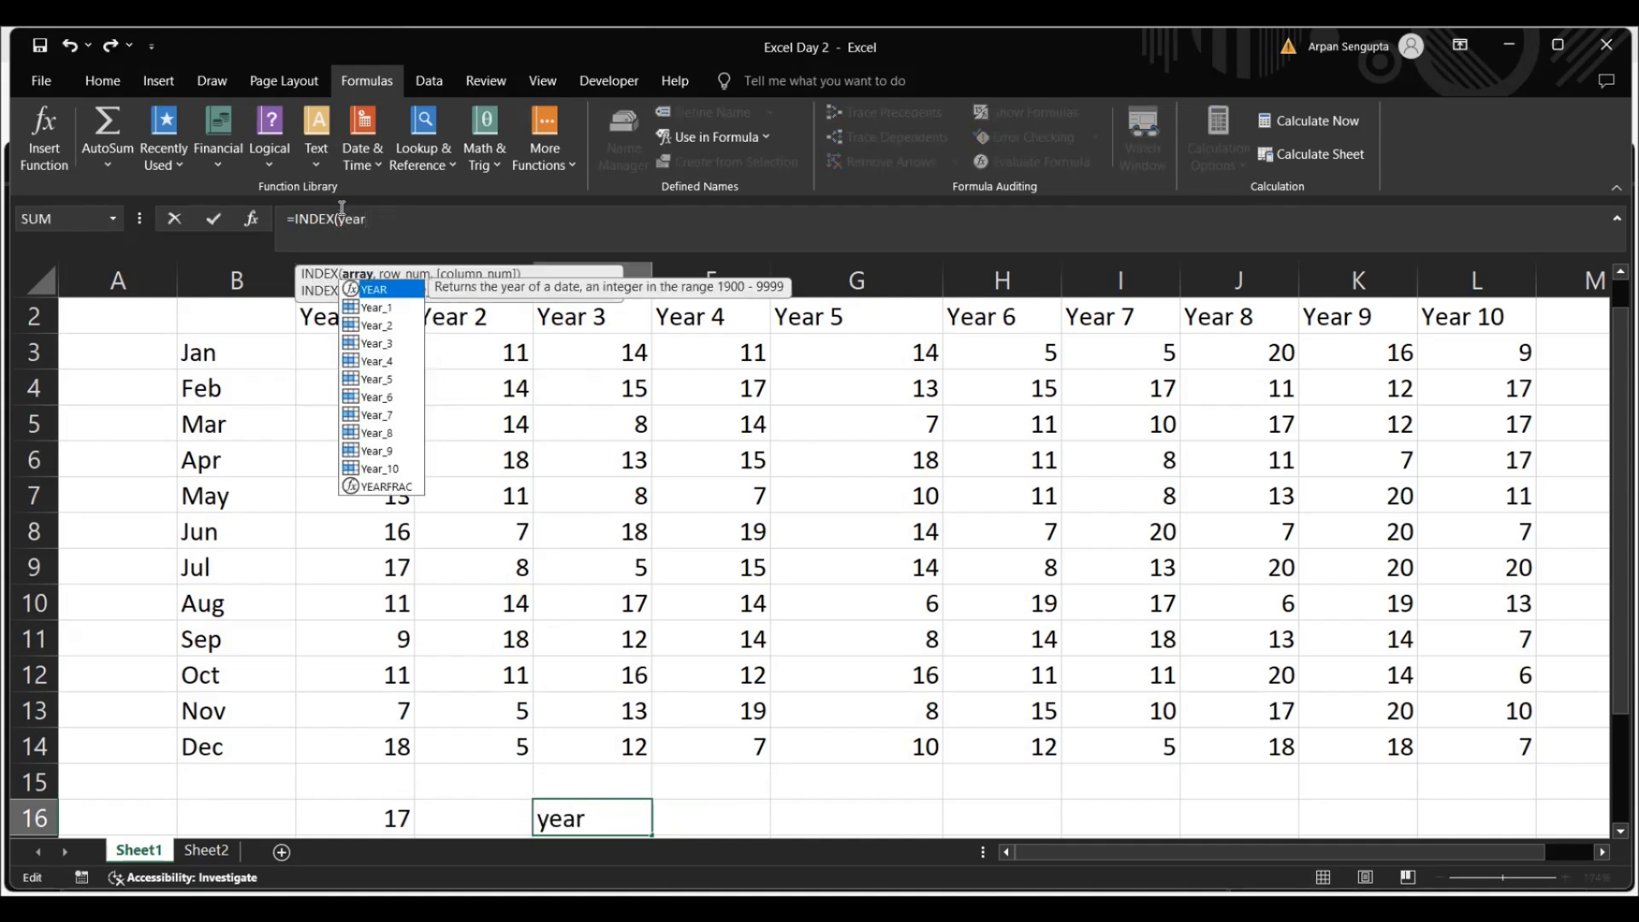
pyautogui.doubleClick(386, 360)
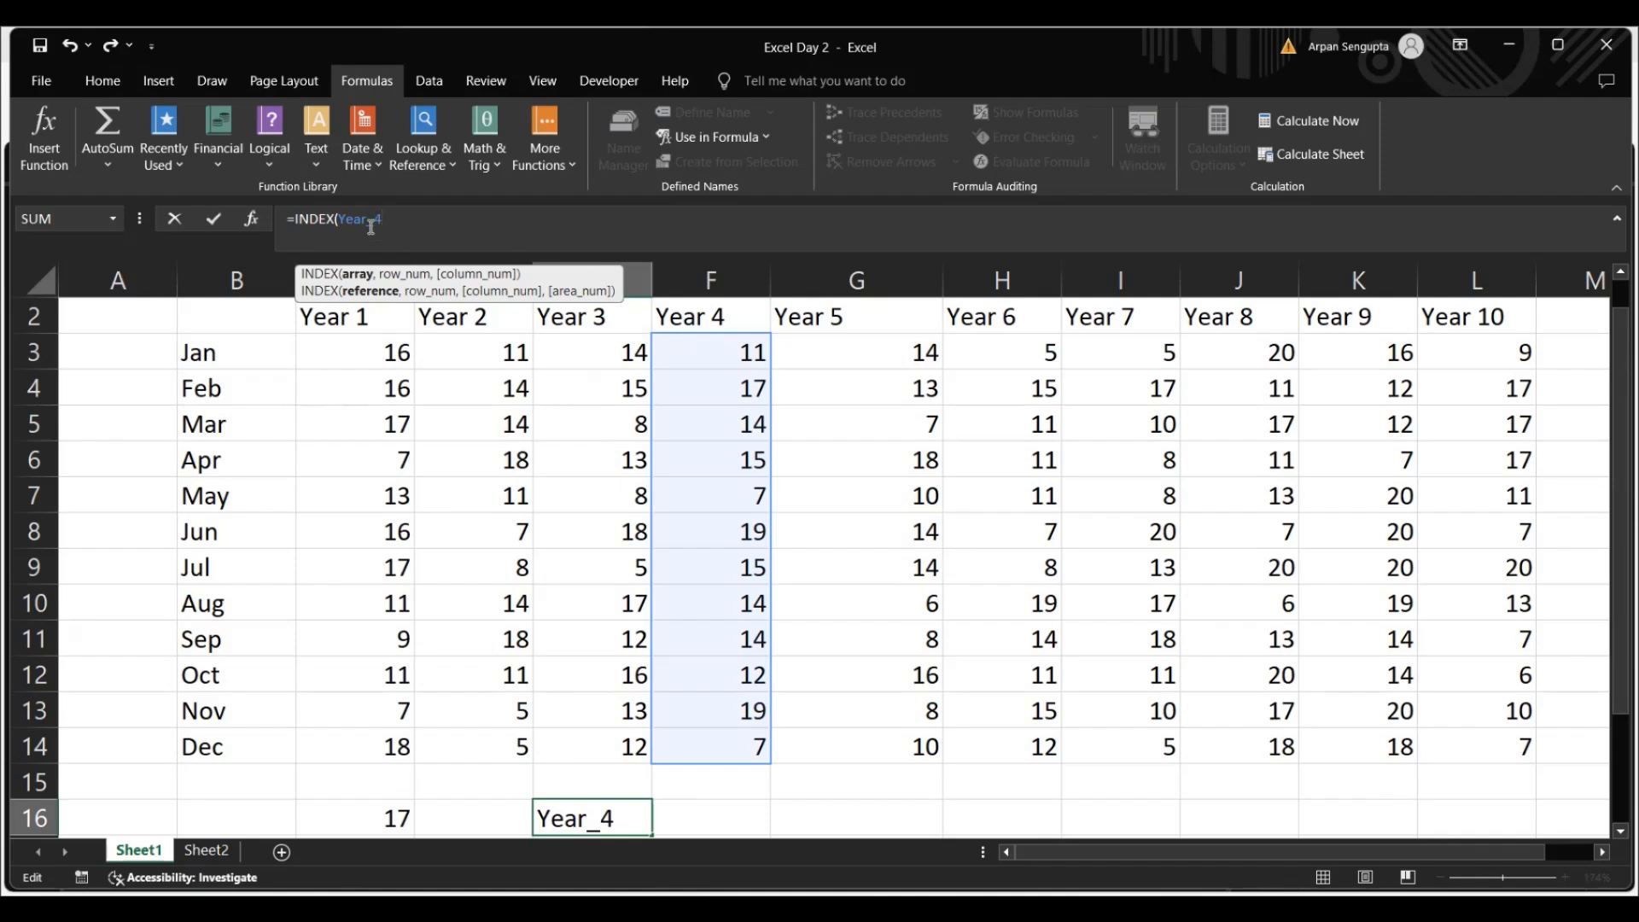
pyautogui.write(',')
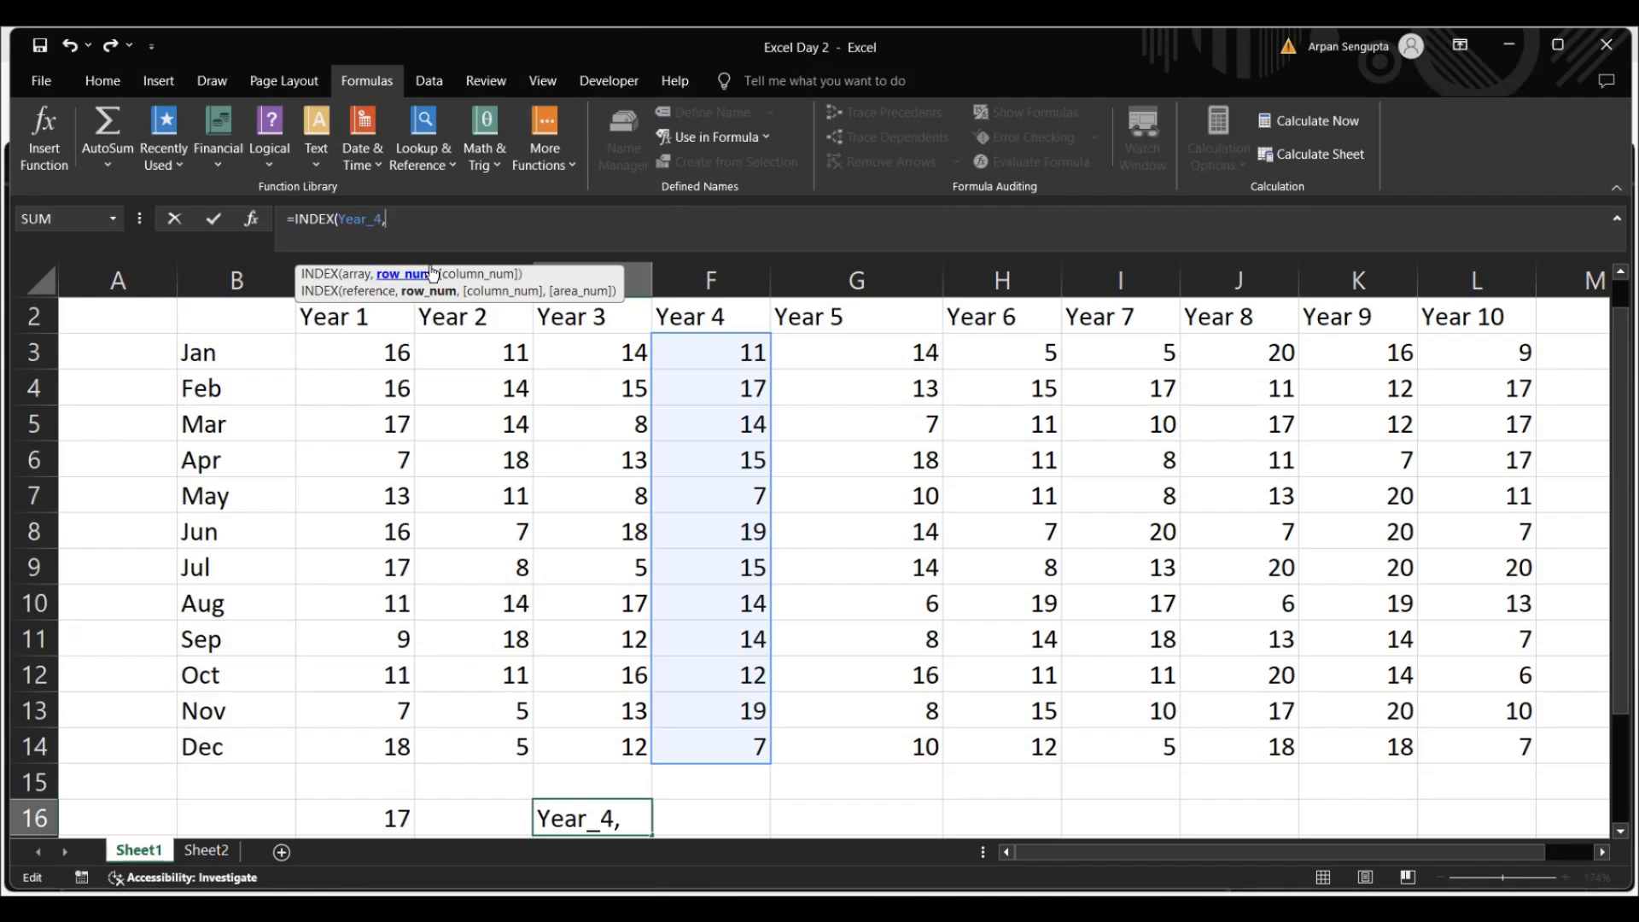
pyautogui.write(',2)')
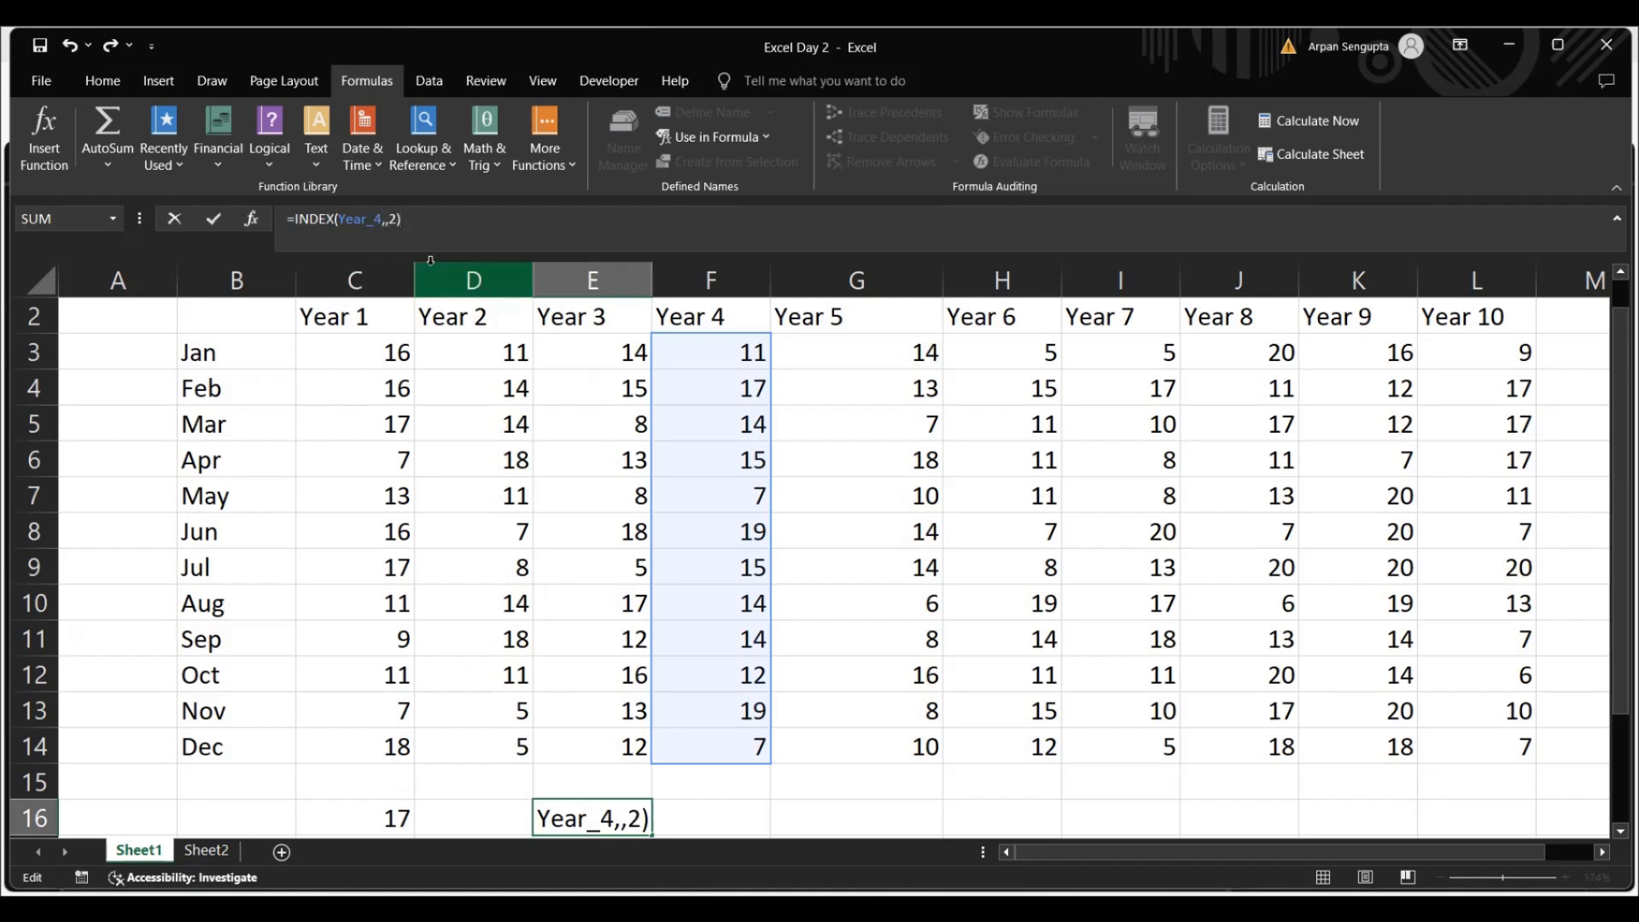
pyautogui.hotkey('ctrl', 'Return')
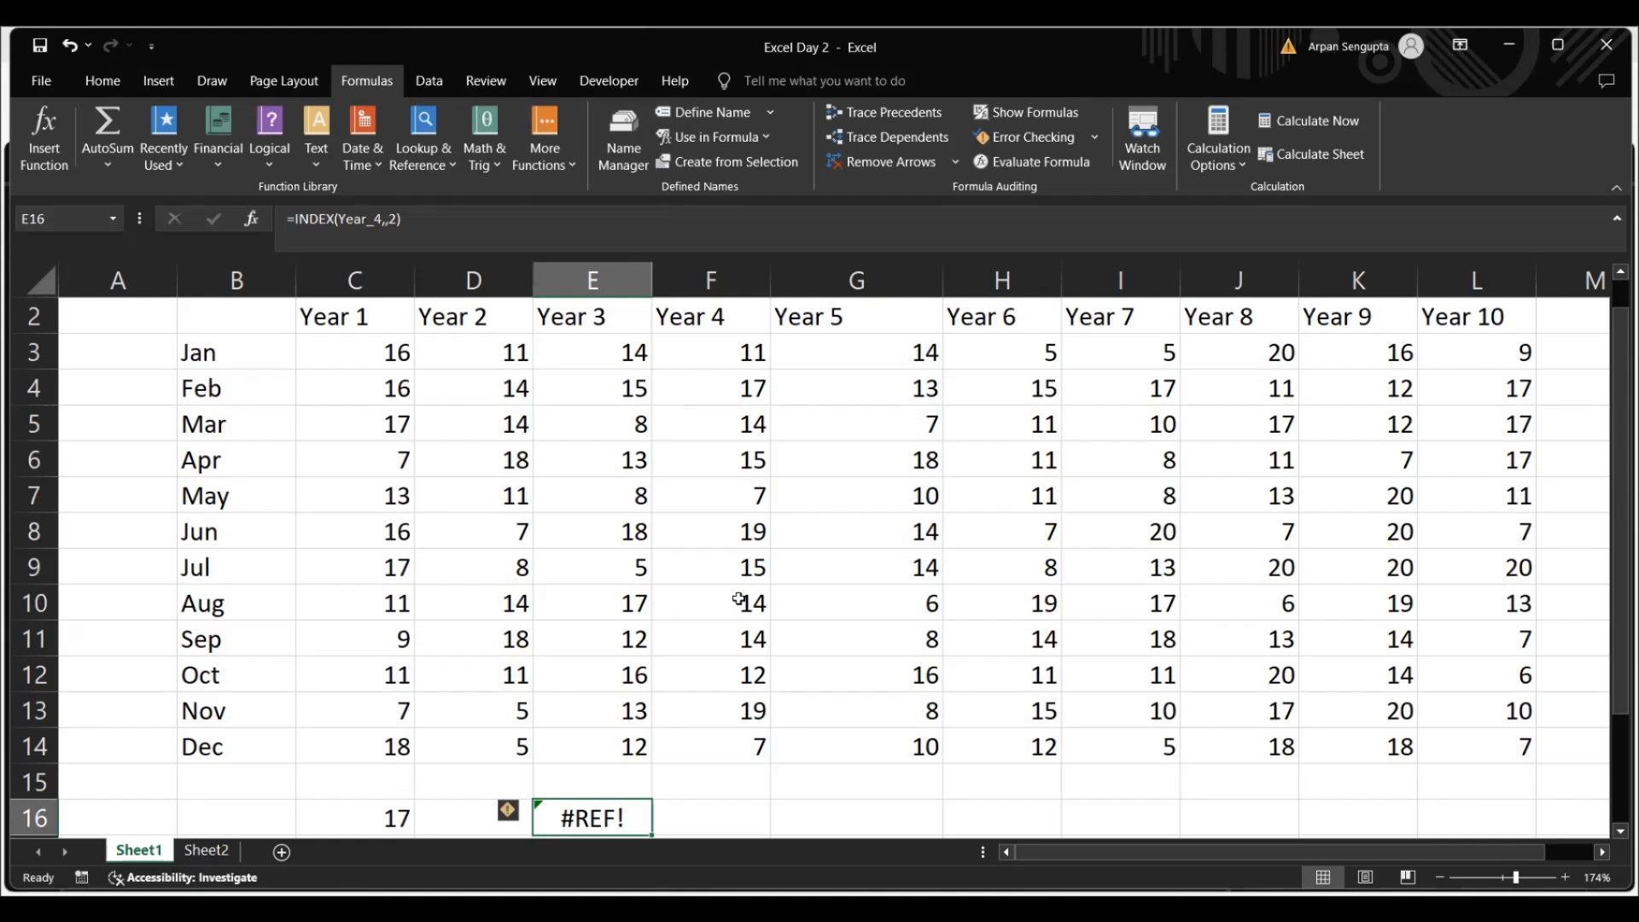
# Inspect the arguments of the INDEX formula in E16, evaluate it step by step with Evaluate Formula, and close the evaluation
pyautogui.click(398, 220)
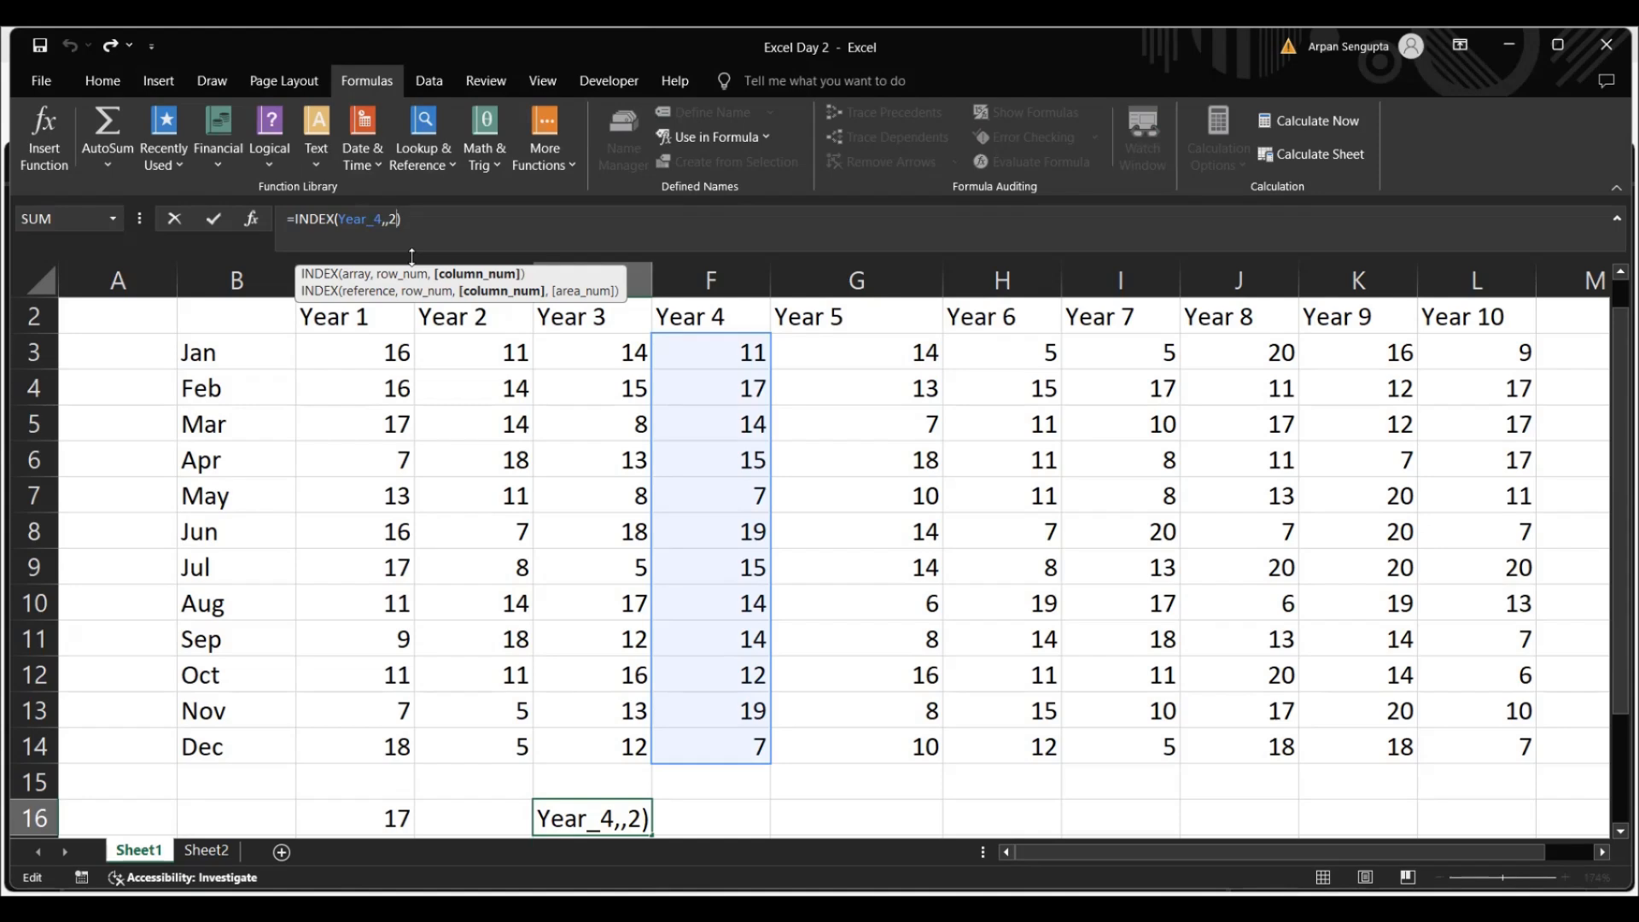
pyautogui.click(104, 81)
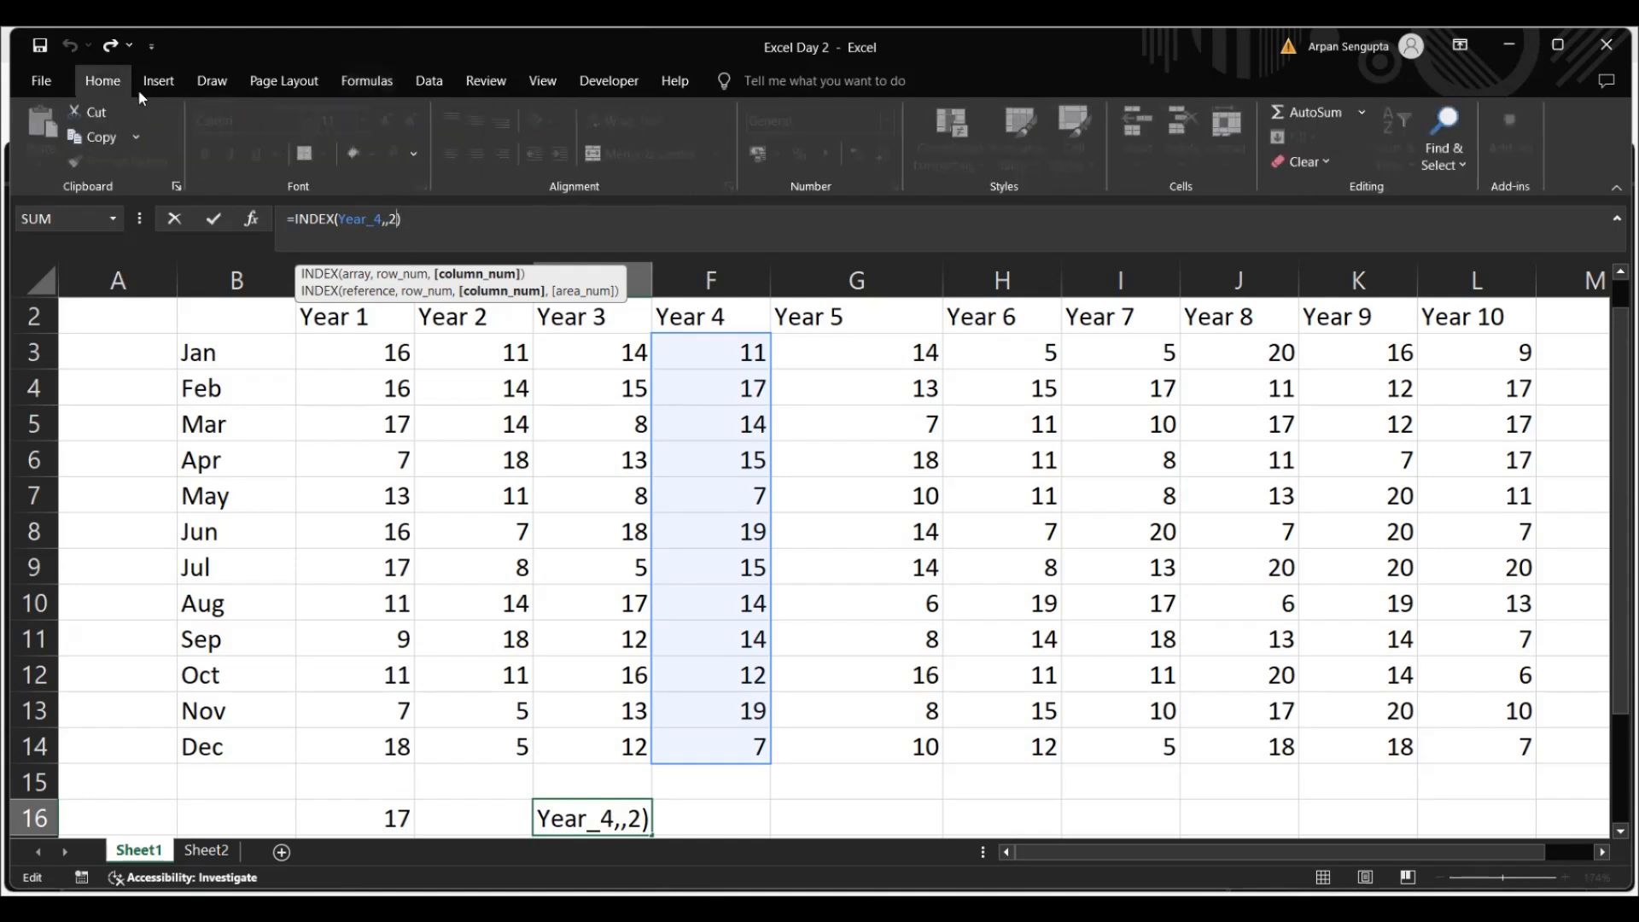
pyautogui.click(384, 80)
pyautogui.hotkey('ctrl', 'Return')
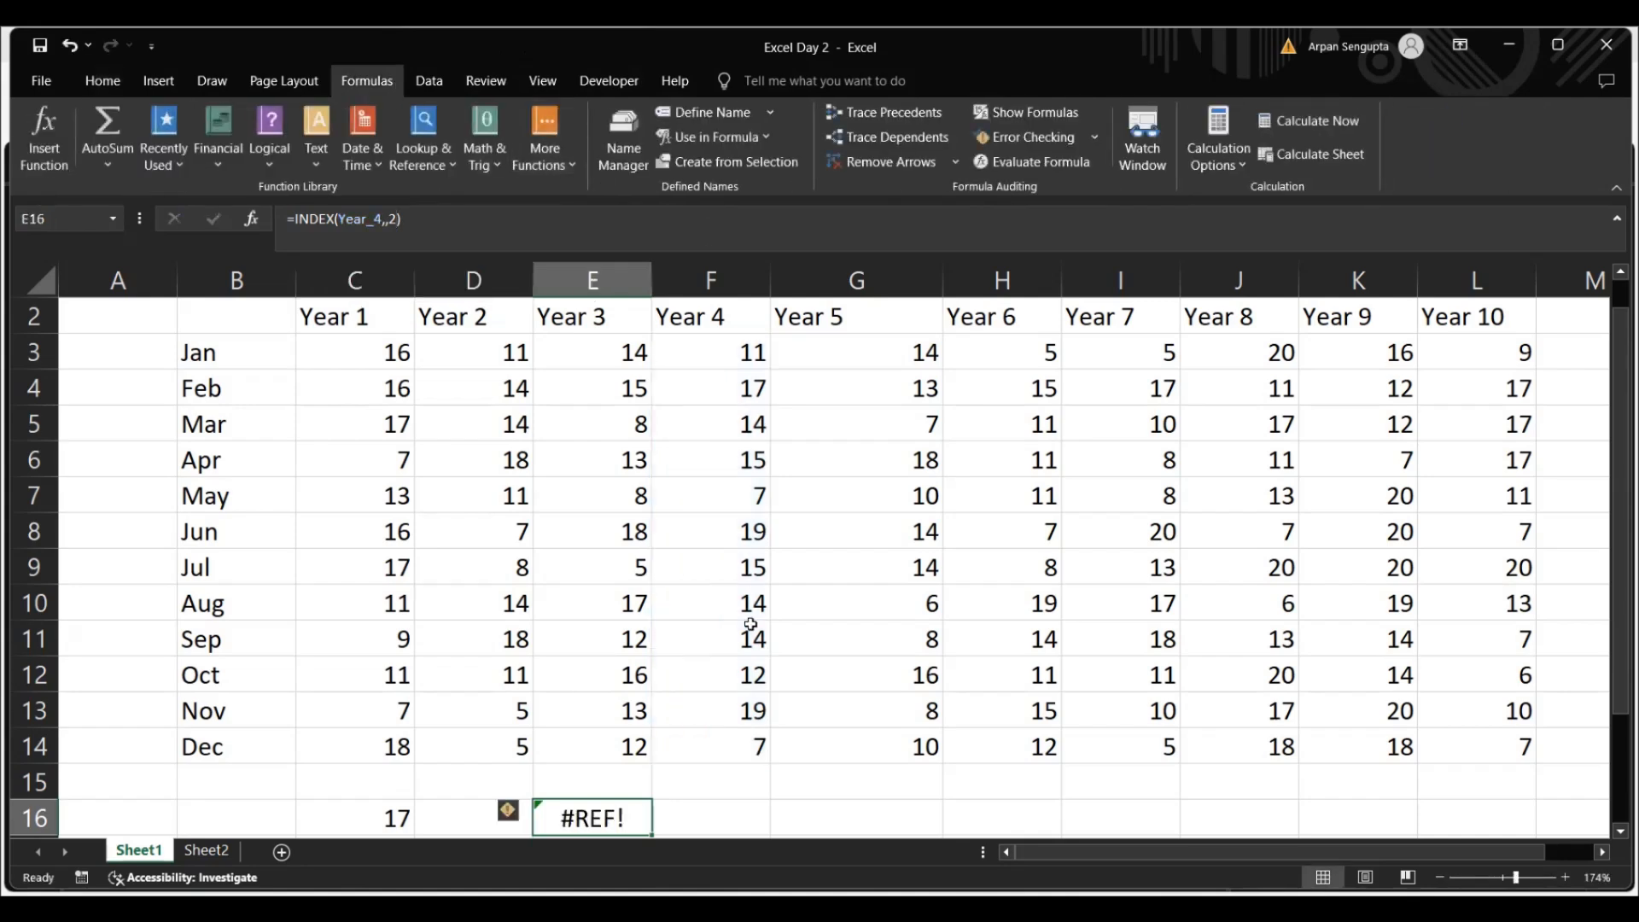
pyautogui.click(373, 218)
pyautogui.hotkey('ctrl', 'Return')
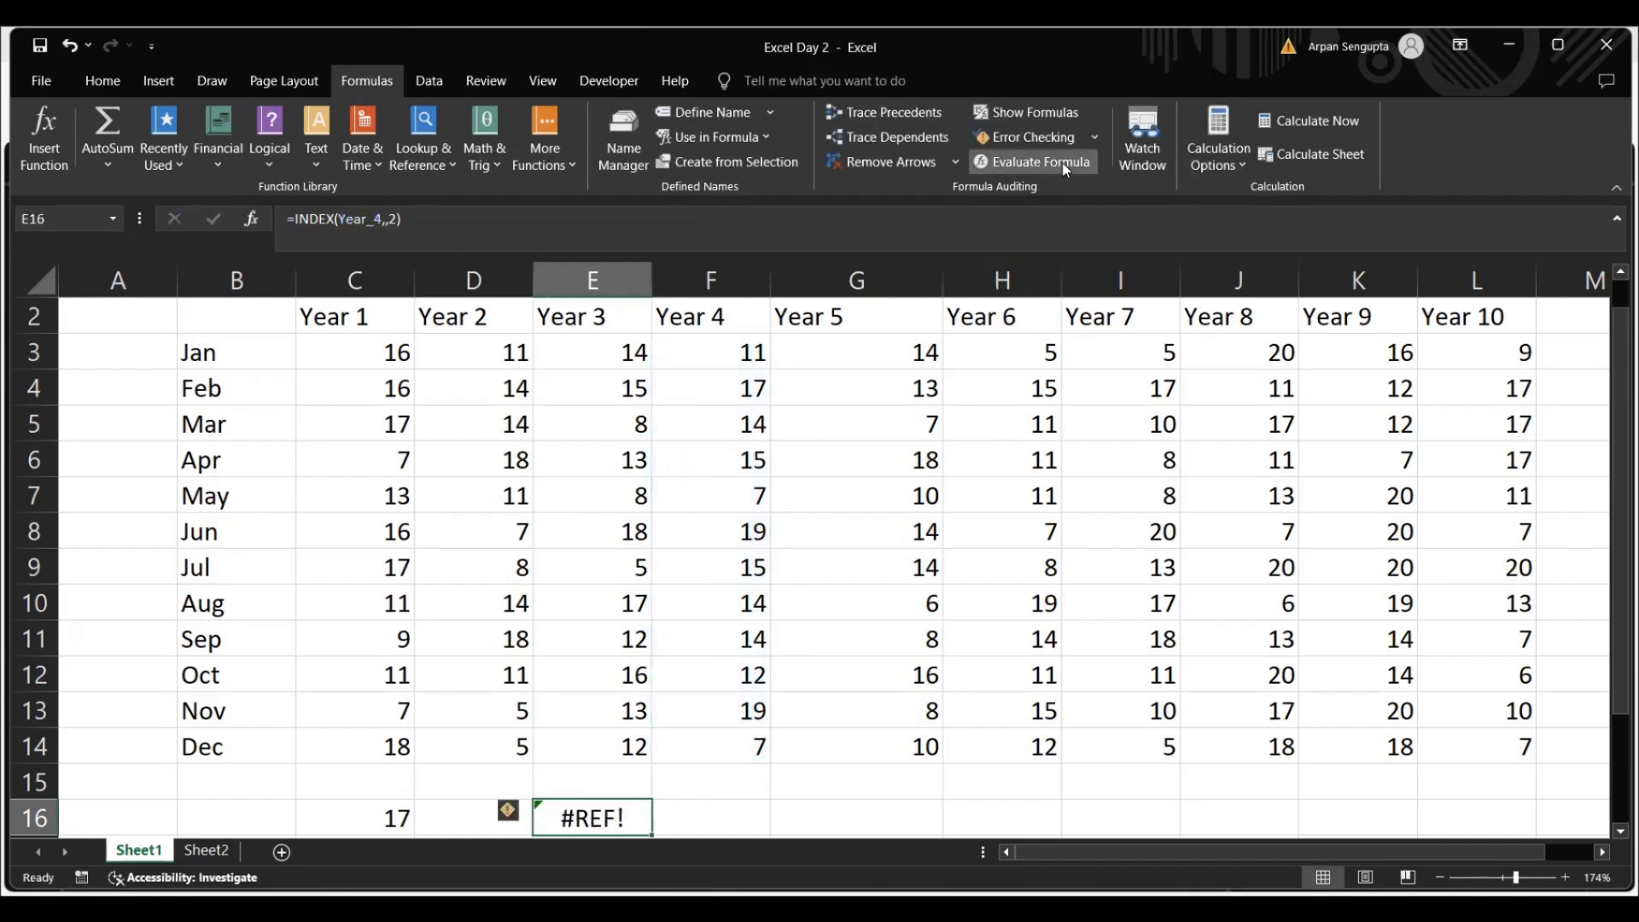
pyautogui.click(1038, 162)
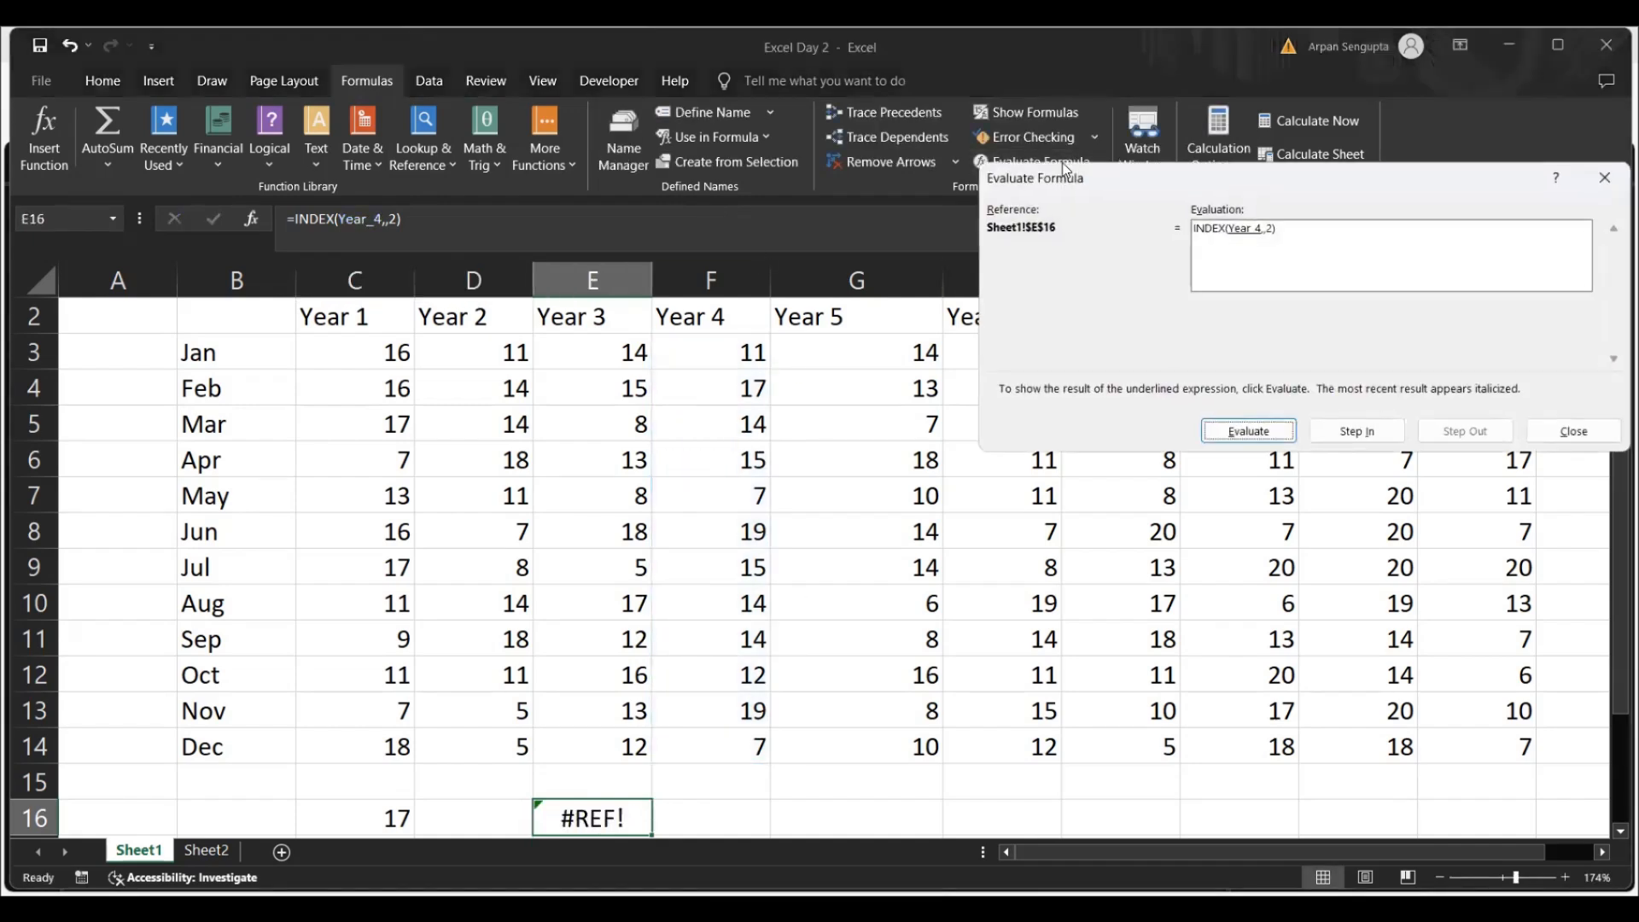
pyautogui.click(1238, 431)
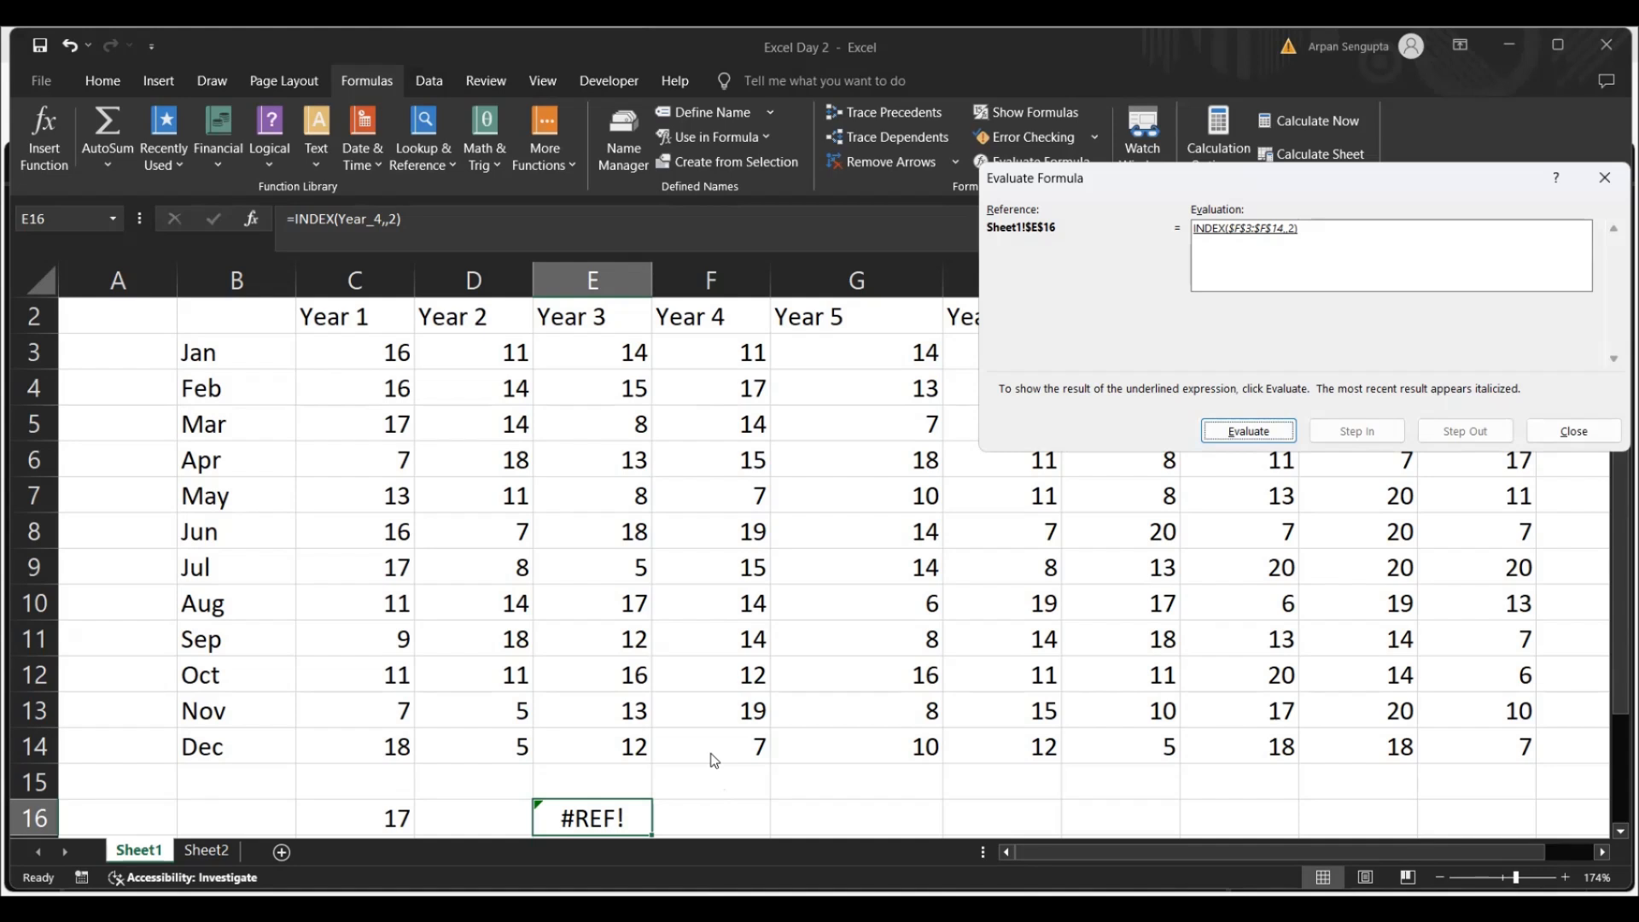
pyautogui.click(1248, 433)
pyautogui.click(1574, 432)
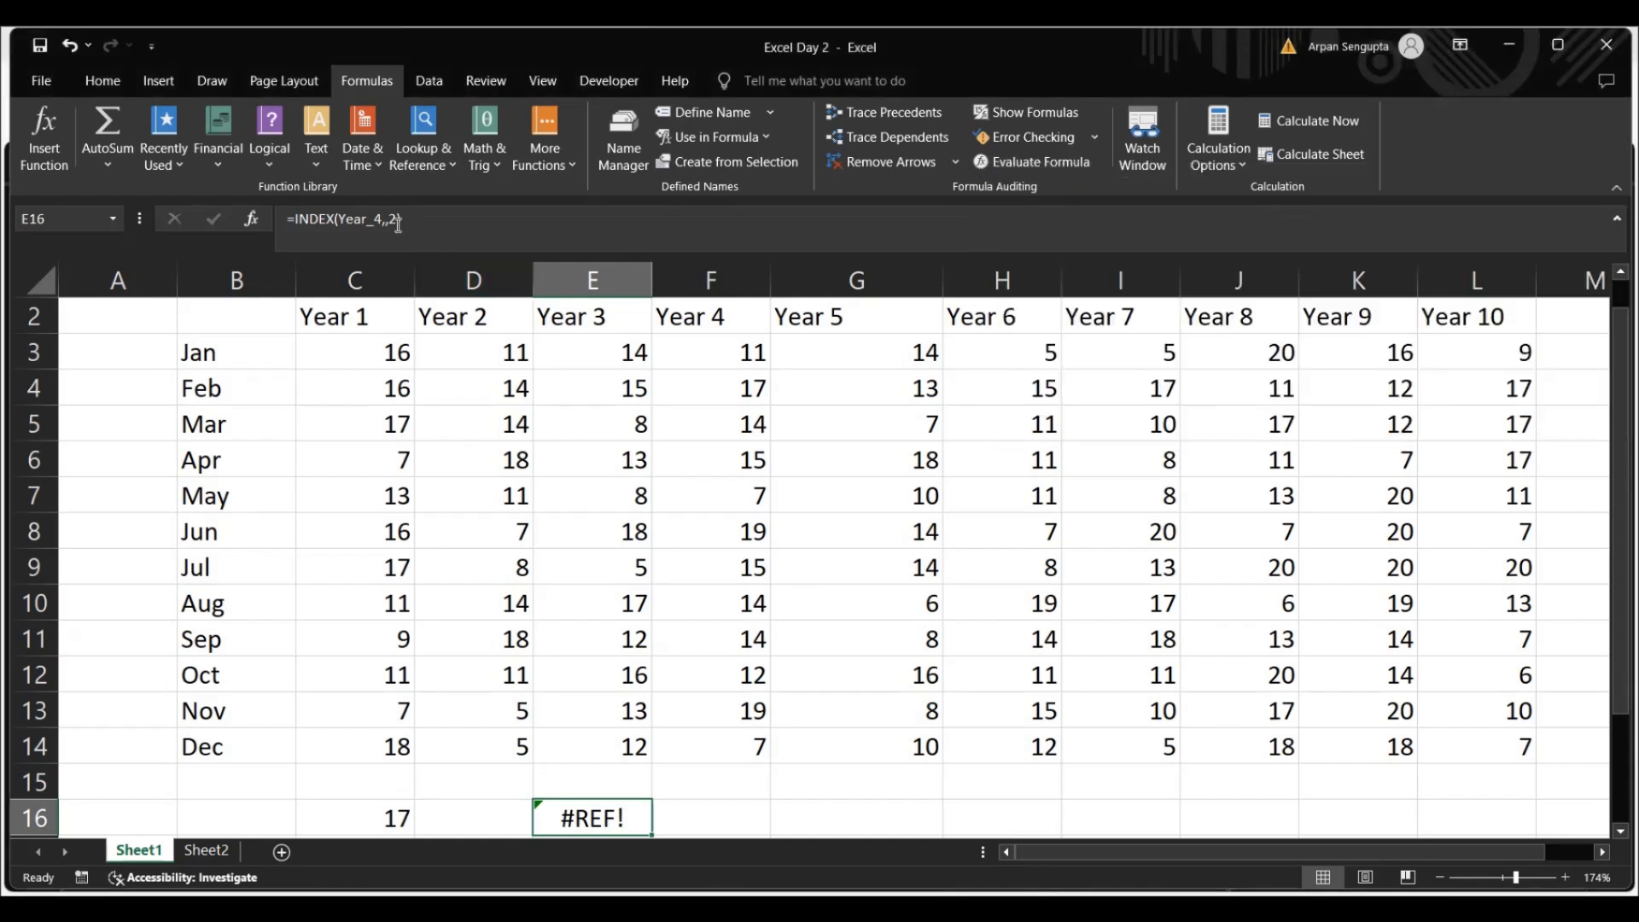
# Correct the formula in cell E16 to =INDEX(Year_4,2), giving 2 as the row number to retrieve the Feb value
pyautogui.click(442, 215)
pyautogui.press('BackSpace')
pyautogui.press('BackSpace')
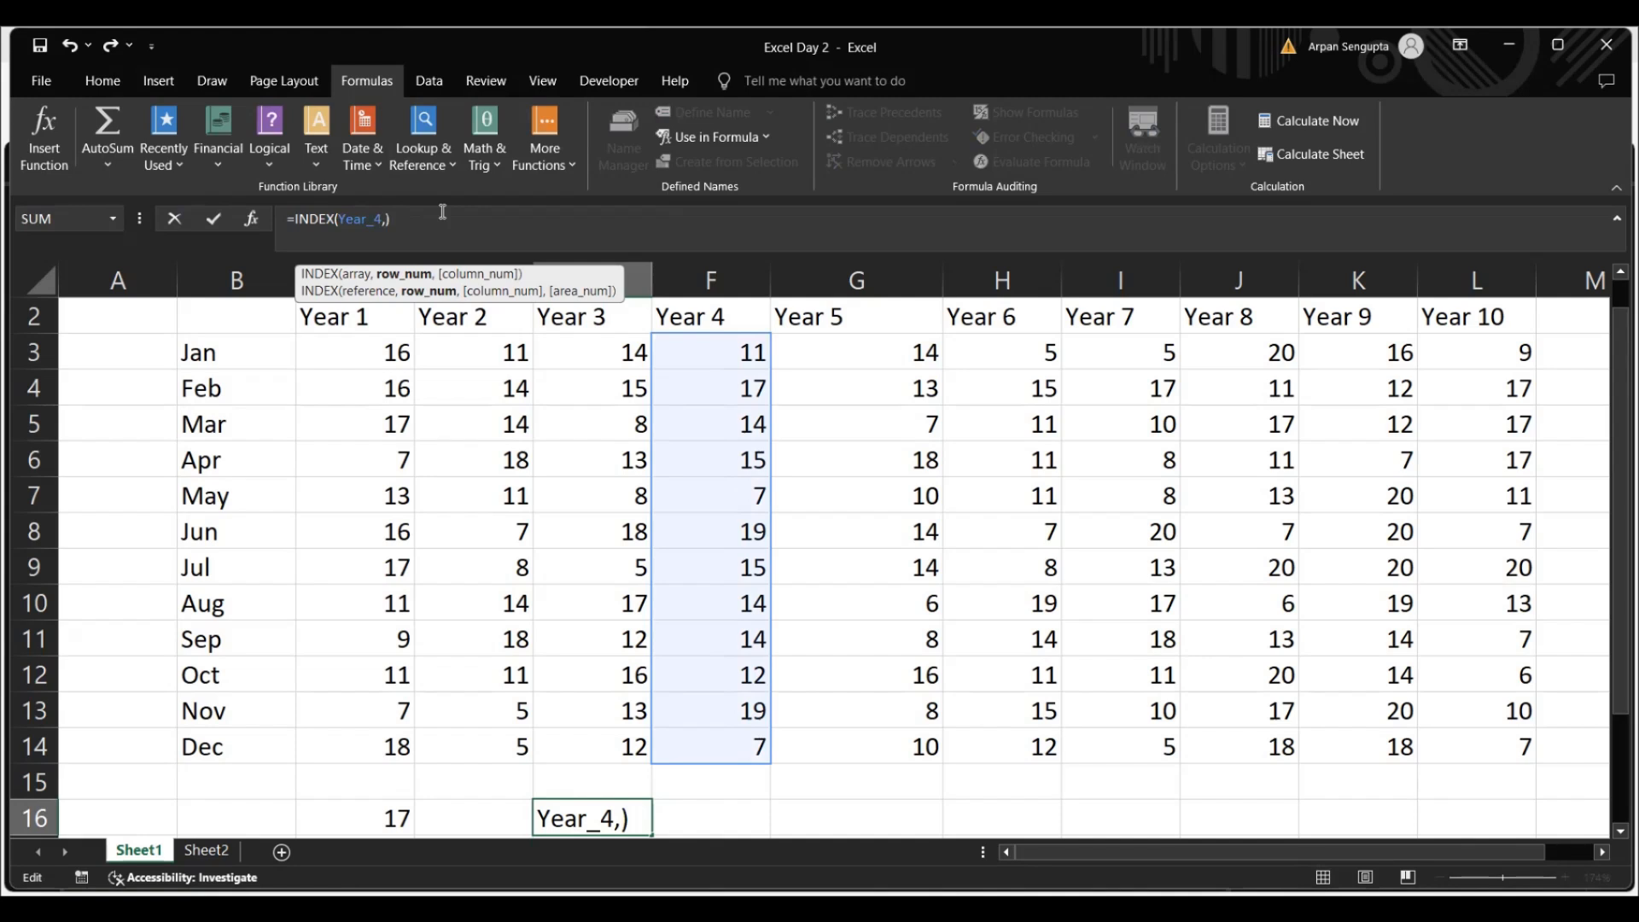
pyautogui.write('2')
pyautogui.hotkey('ctrl', 'Return')
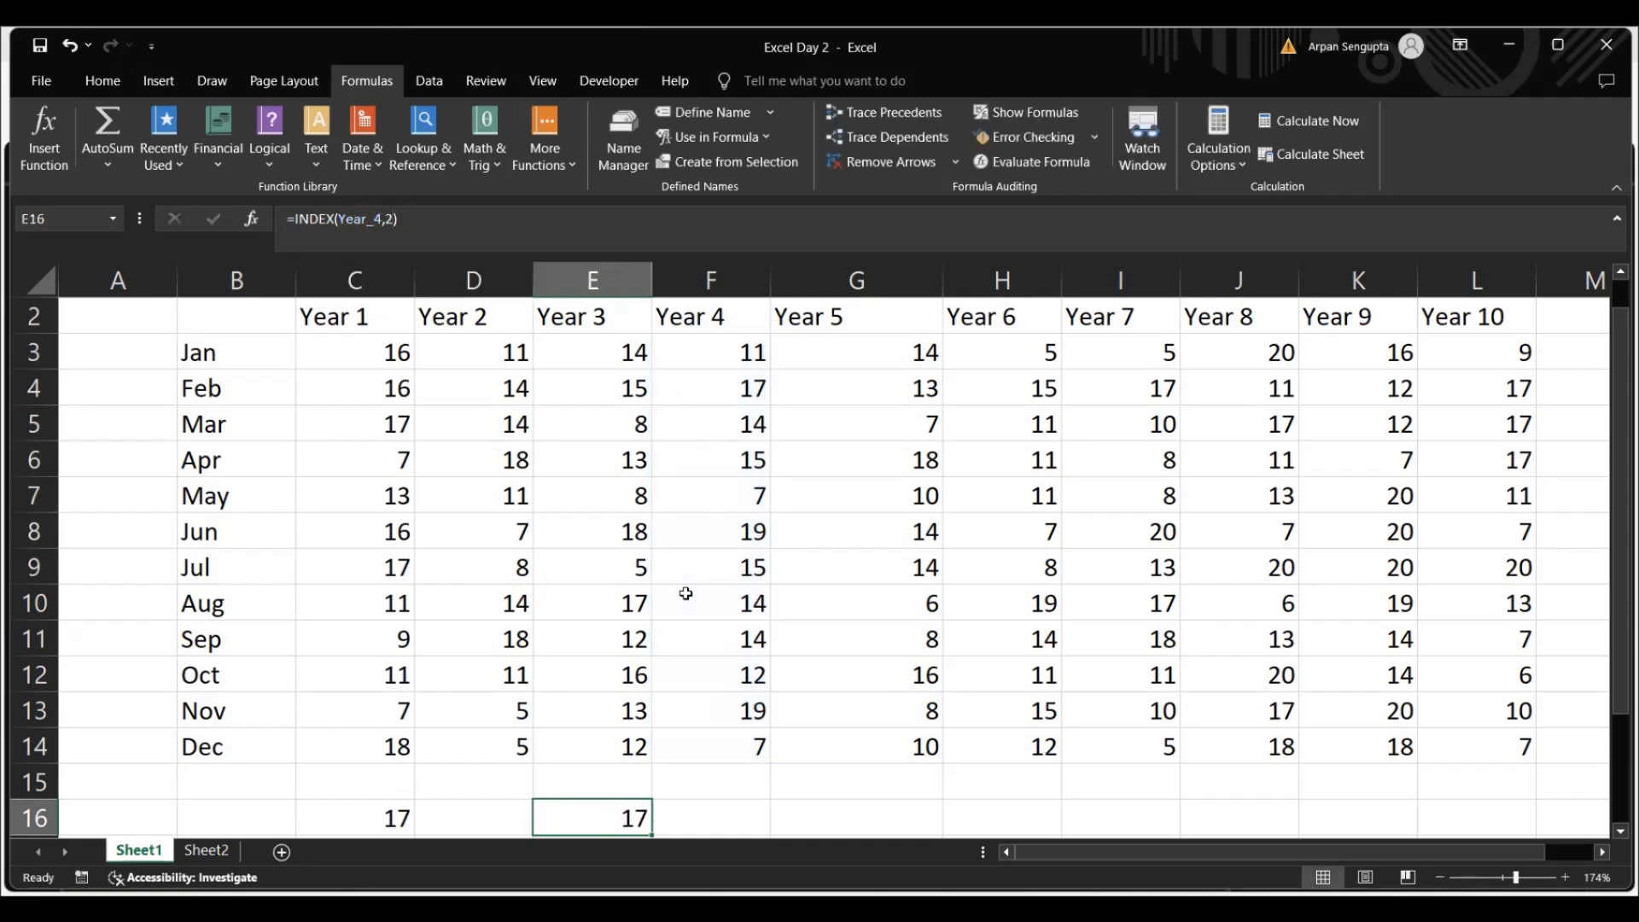
pyautogui.click(455, 815)
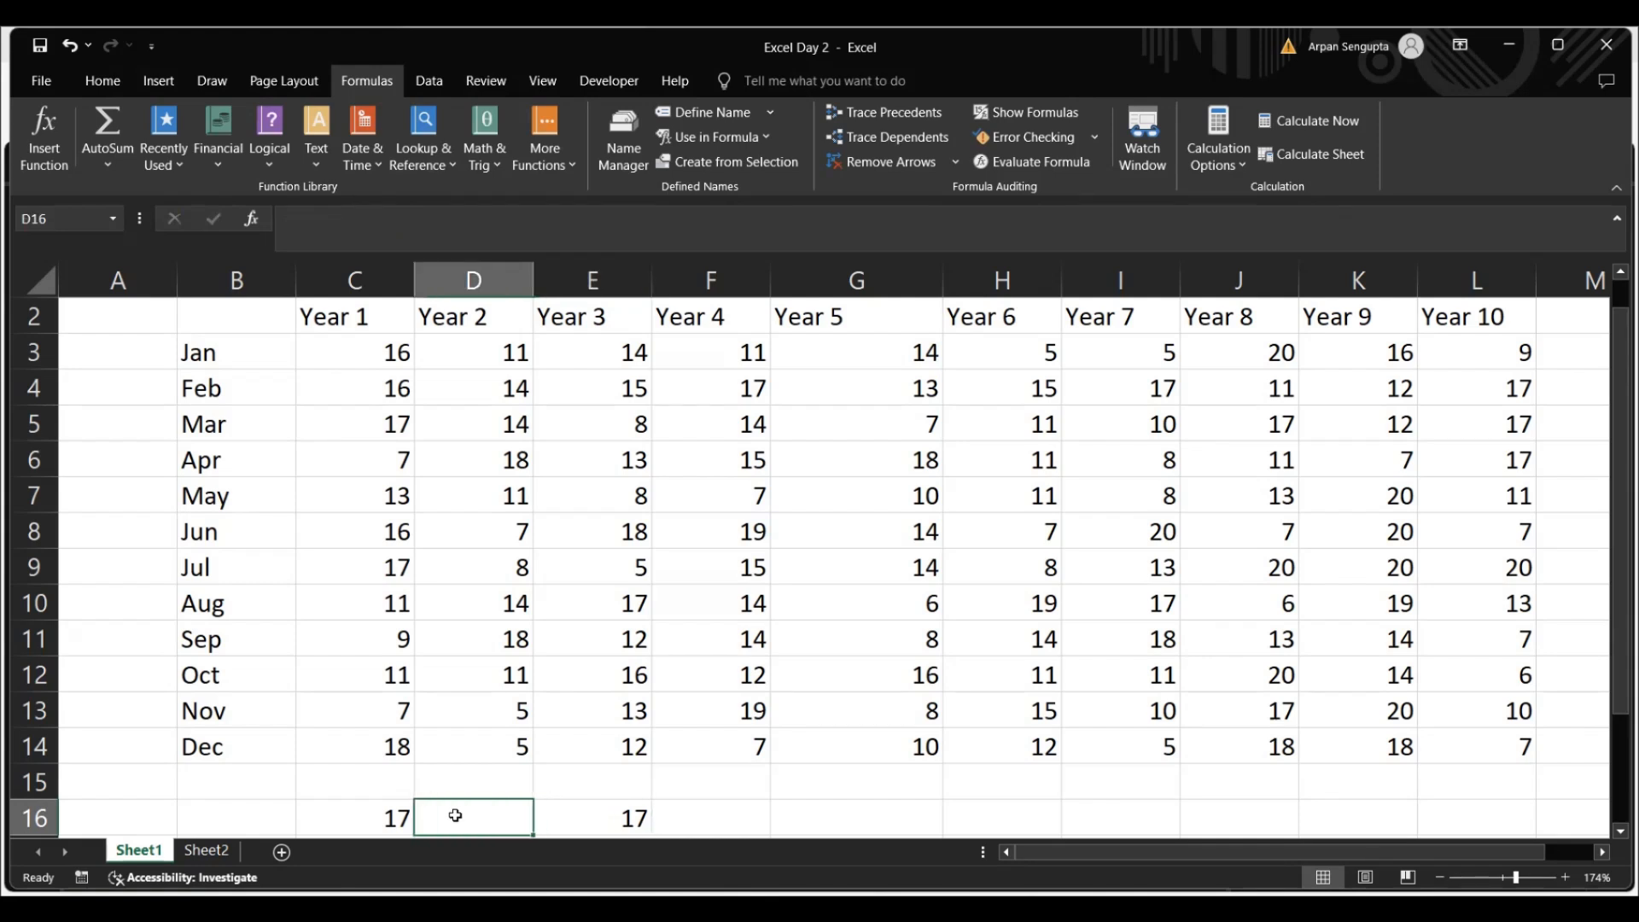